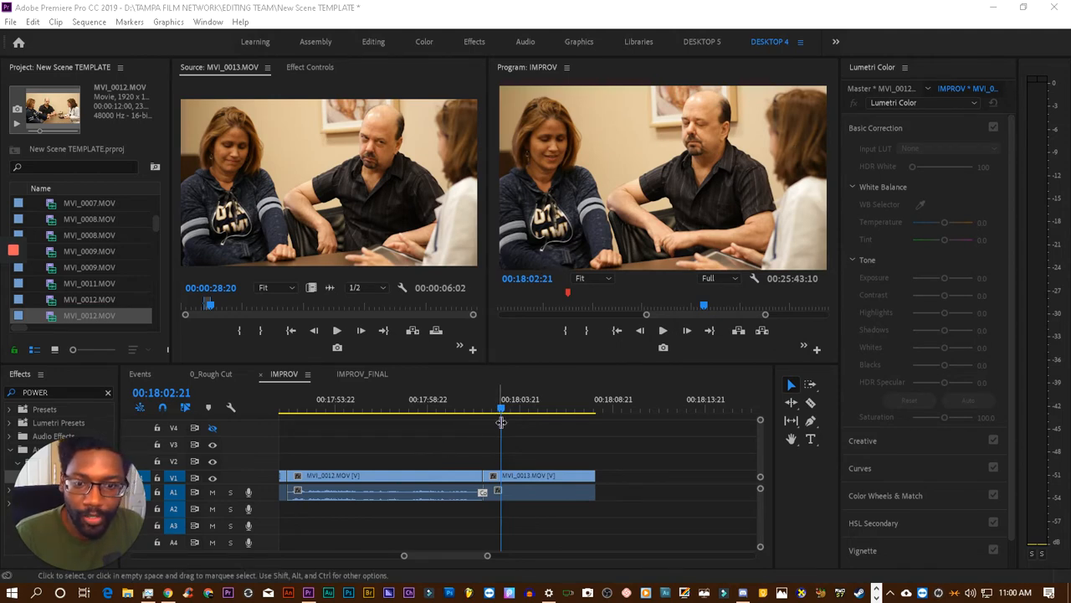
# - Play back the last clips of the IMPROV sequence to review the ending of the current cut
pyautogui.moveTo(501, 421); pyautogui.dragTo(465, 413)
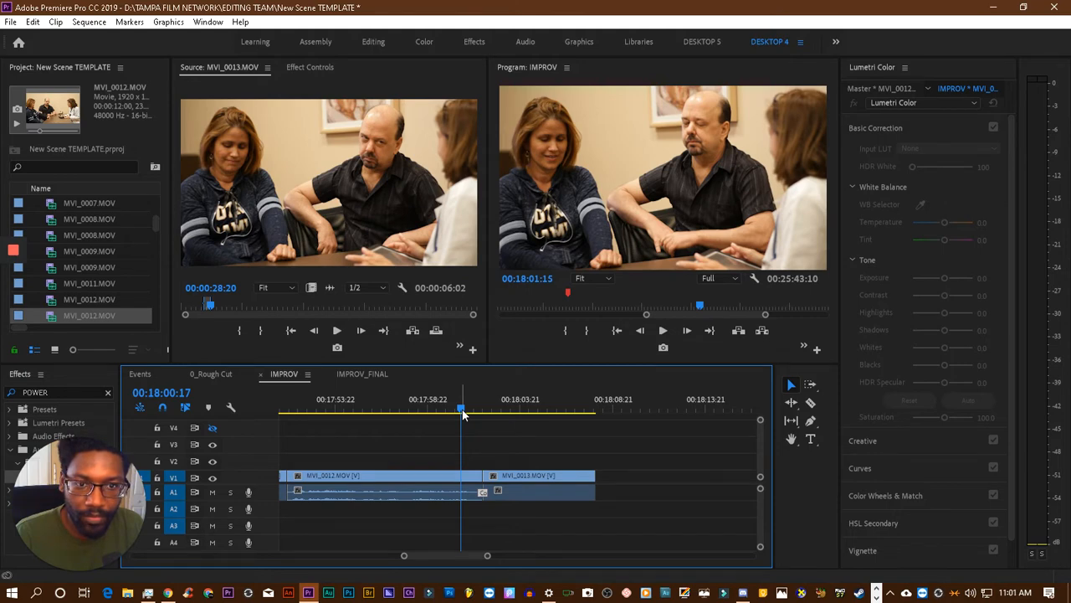
pyautogui.press('space')
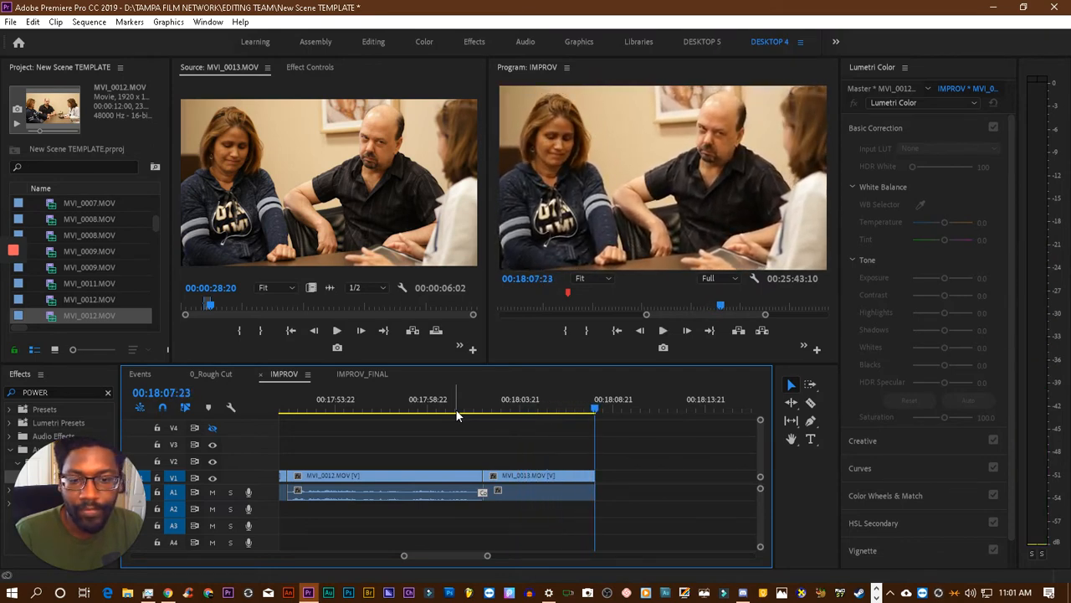
pyautogui.moveTo(404, 555); pyautogui.dragTo(378, 560)
pyautogui.scroll(5, 479, 517)
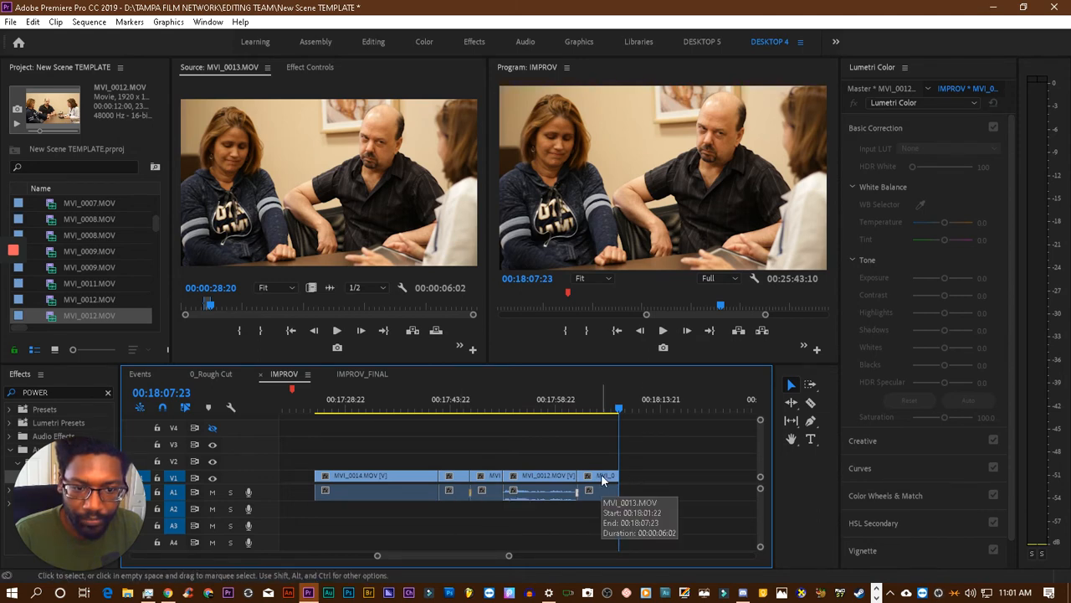
pyautogui.click(421, 410)
pyautogui.moveTo(422, 410); pyautogui.dragTo(438, 411)
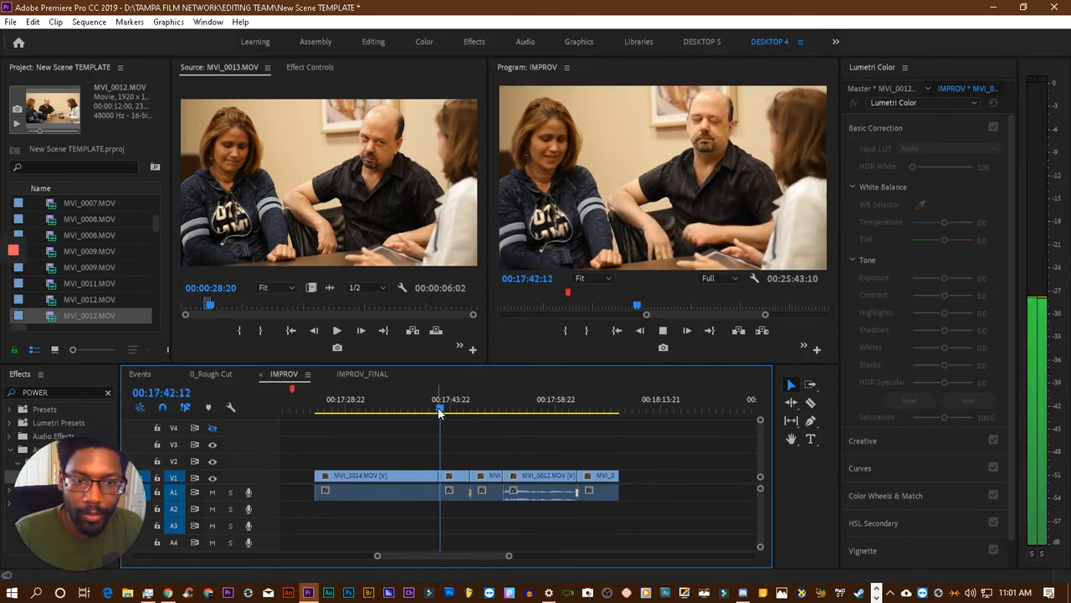
# - Delete the MVI_0013.MOV clip at the end of the IMPROV sequence
pyautogui.click(594, 408)
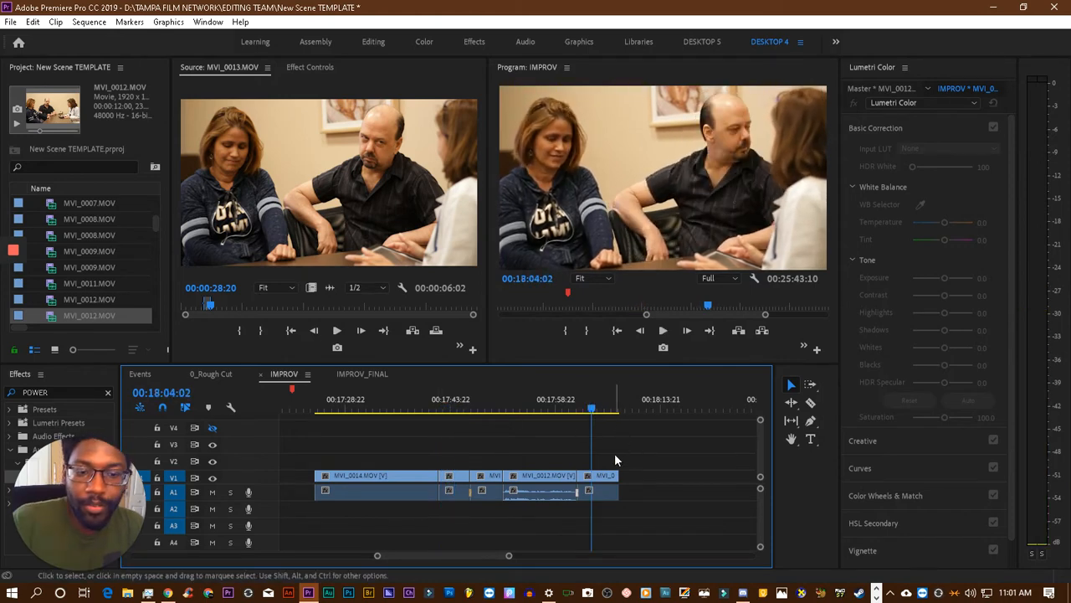
pyautogui.click(600, 476)
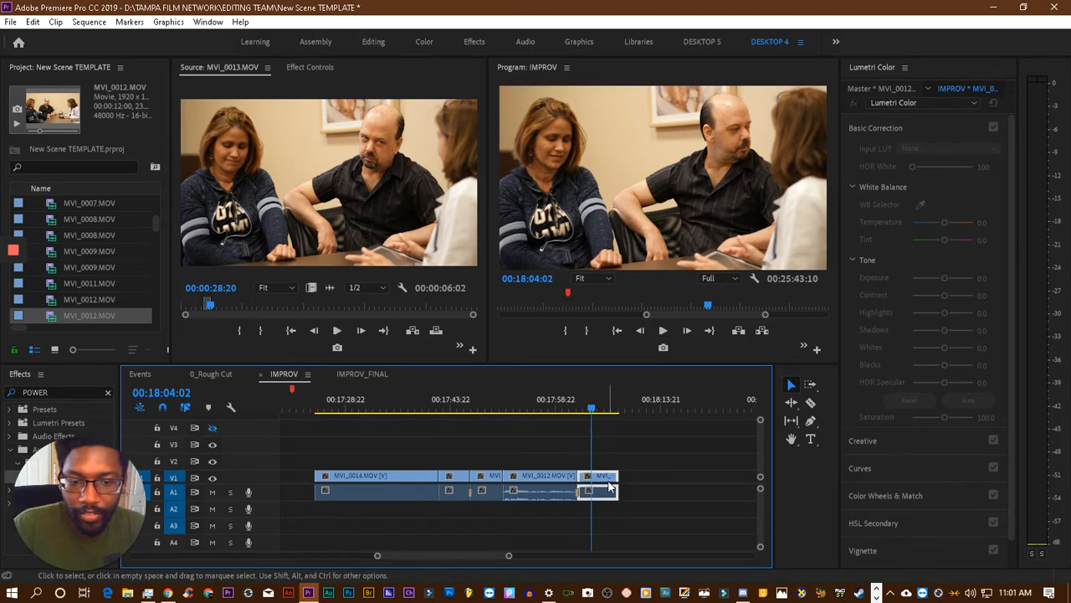
pyautogui.press('Delete')
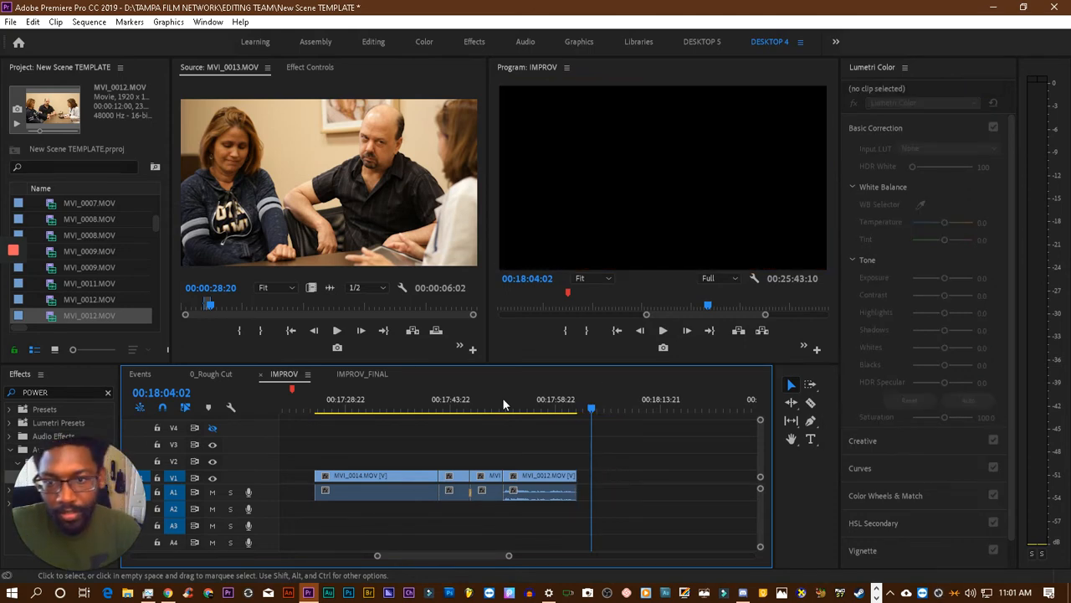
# - Clear the In and Out points of the source clip MVI_0013.MOV and play it back from about 33 seconds
pyautogui.rightClick(239, 251)
pyautogui.click(347, 342)
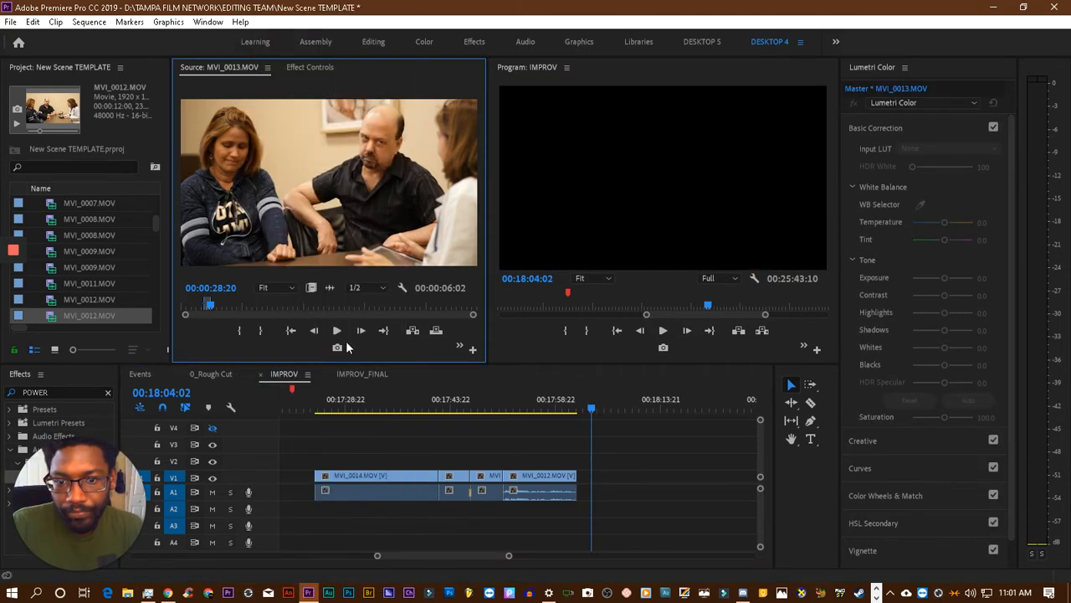
pyautogui.click(216, 304)
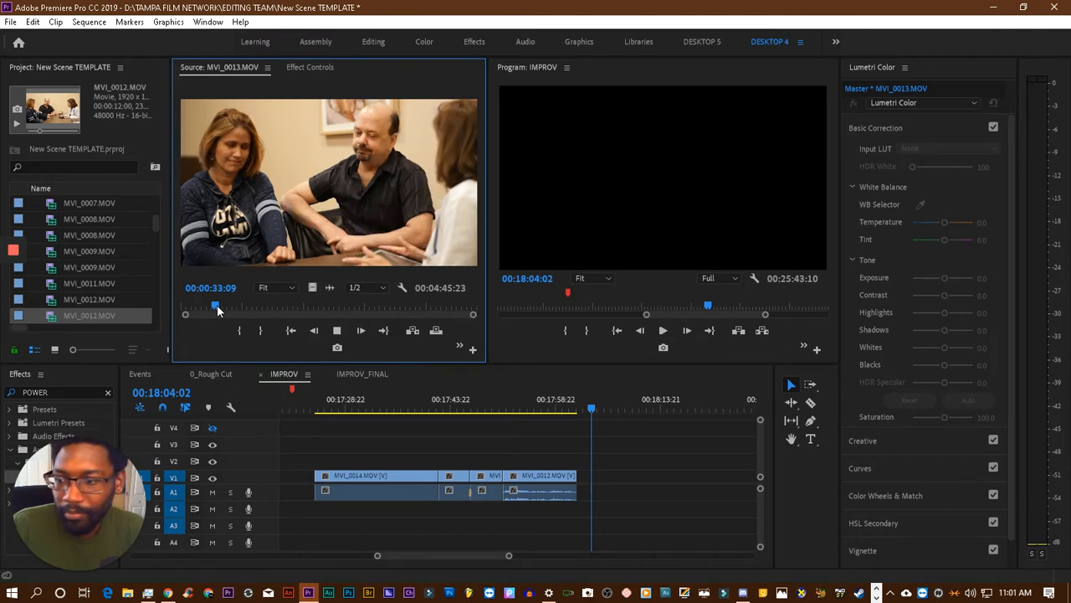
pyautogui.press('space')
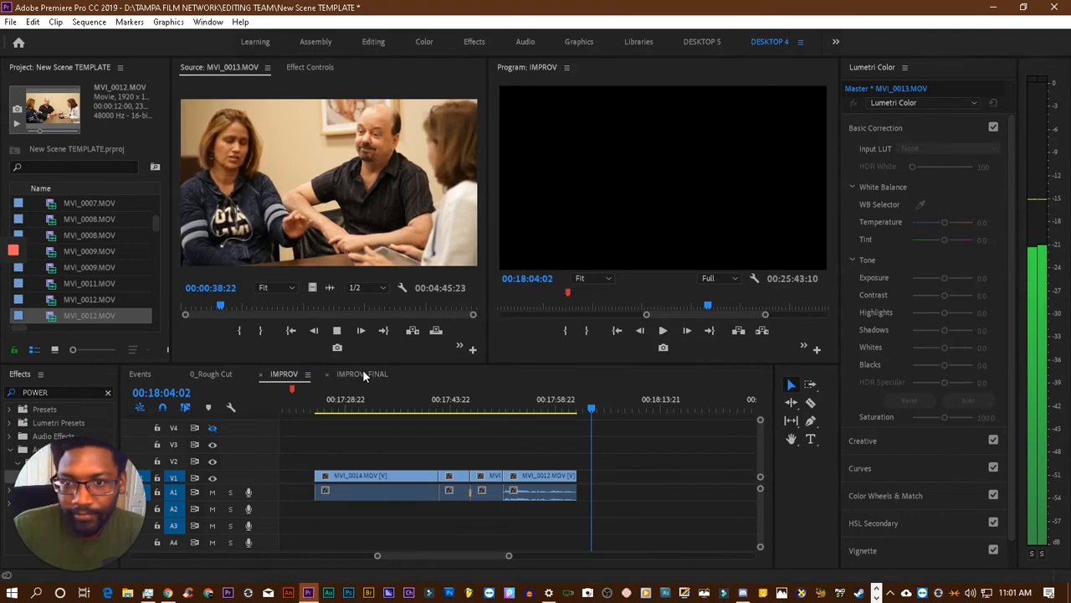
pyautogui.press('space')
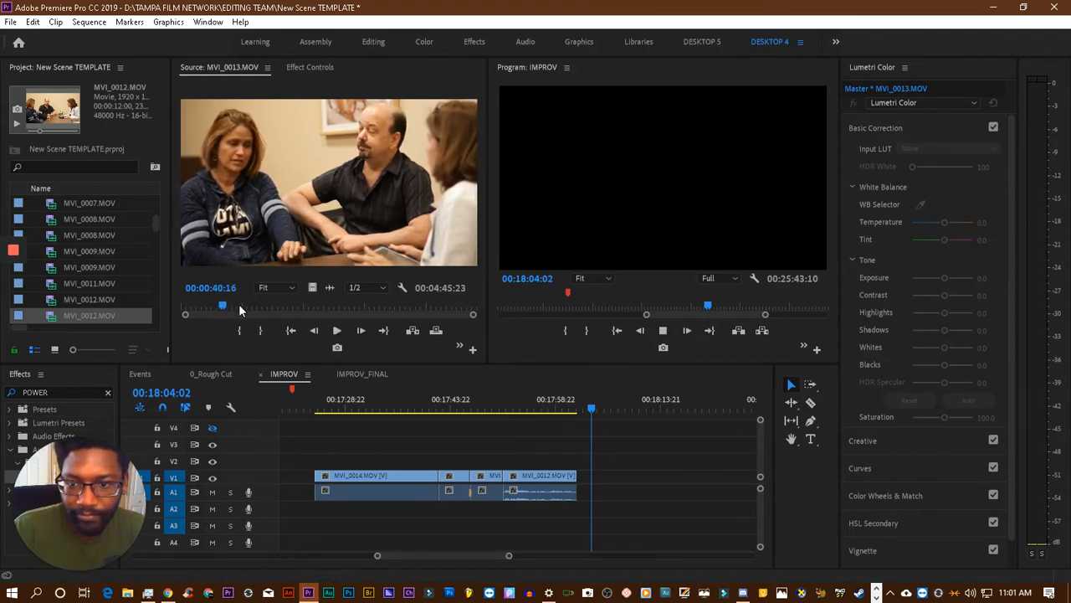
# - Find the start of the reaction in the source clip MVI_0013.MOV and set the In point at 00:00:31:10
pyautogui.moveTo(218, 305); pyautogui.dragTo(214, 308)
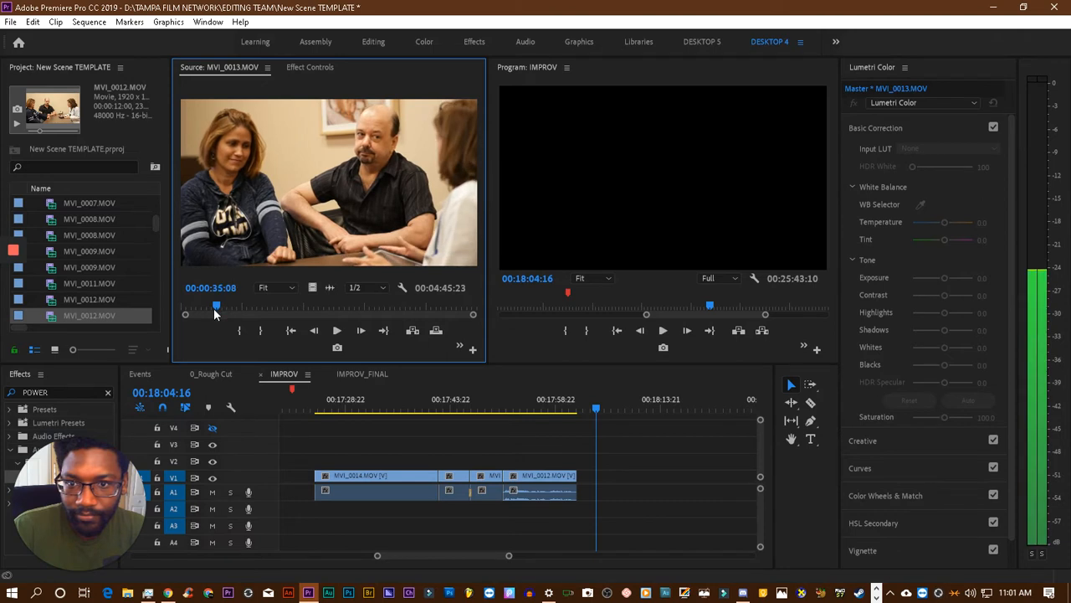
pyautogui.press('space')
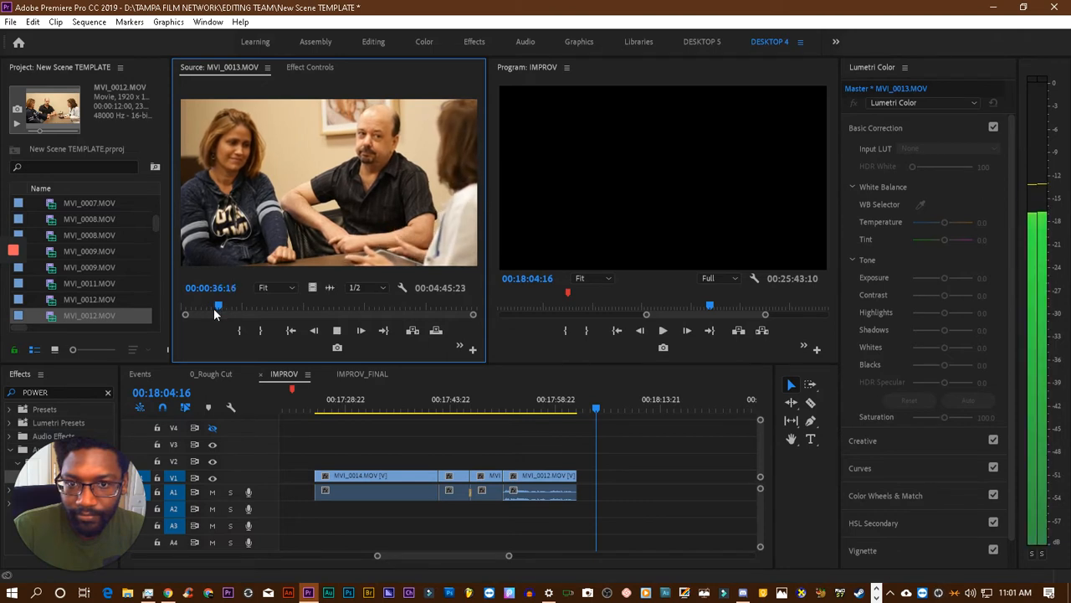
pyautogui.moveTo(217, 305); pyautogui.dragTo(211, 305)
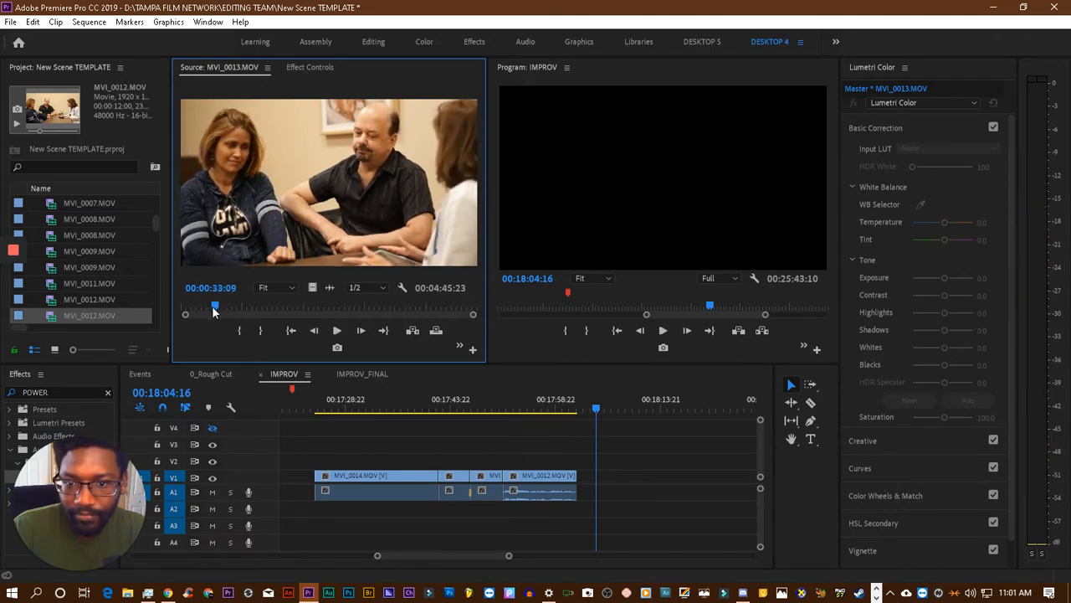
pyautogui.press('space')
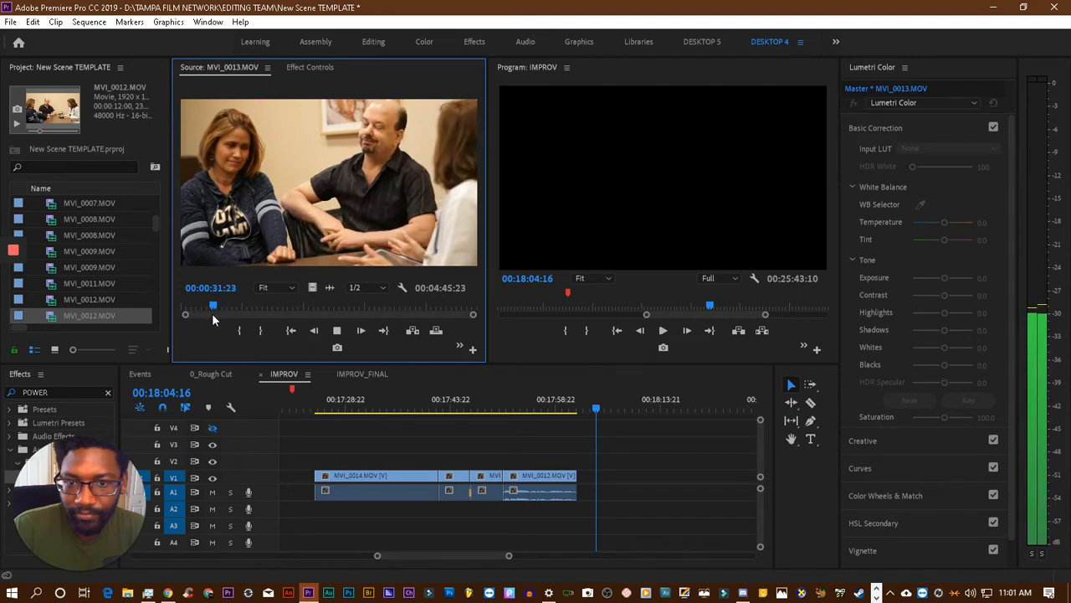
pyautogui.click(212, 313)
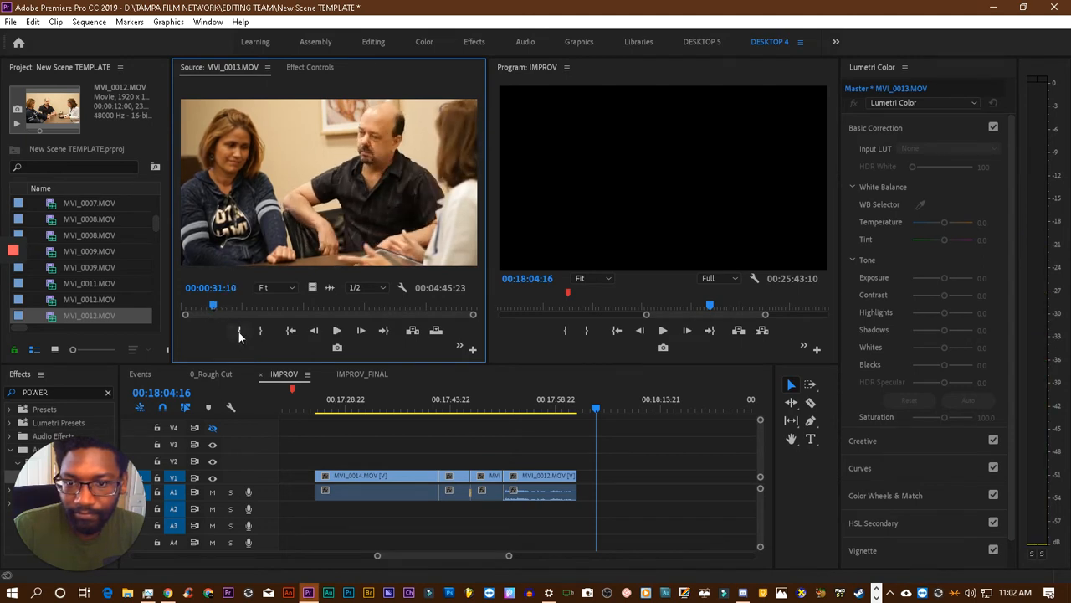
# - Mark the source clip's Out point at 00:00:44:20 and place the marked range on V1 and A1 directly after the MVI_0012.MOV clip
pyautogui.press('space')
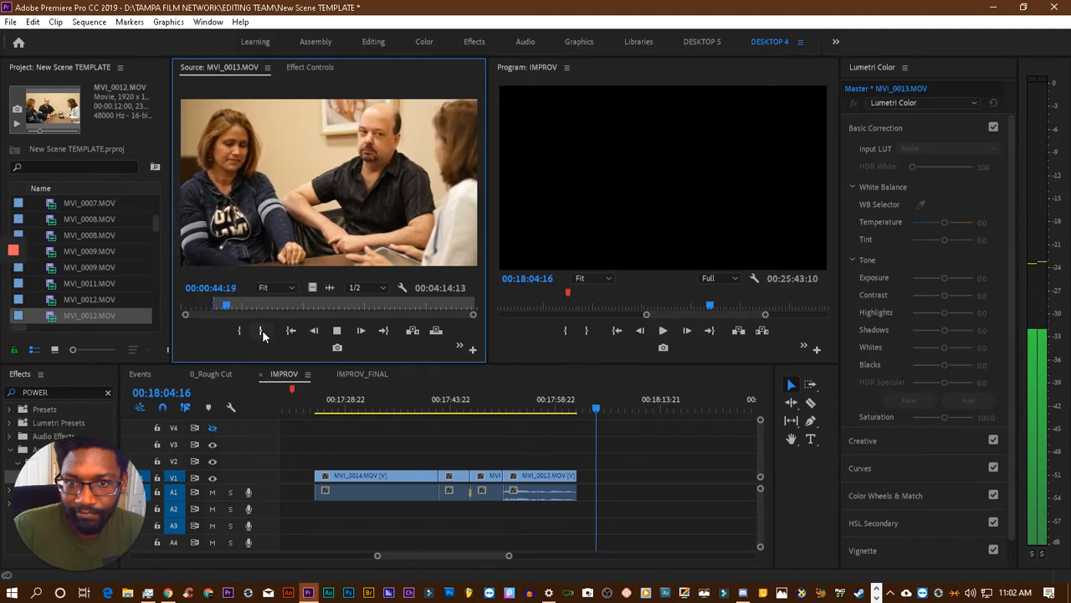
pyautogui.click(262, 330)
pyautogui.moveTo(649, 473); pyautogui.dragTo(584, 482)
# - Play back the sequence across the cut from MVI_0012.MOV to MVI_0013.MOV to check the edit
pyautogui.click(543, 394)
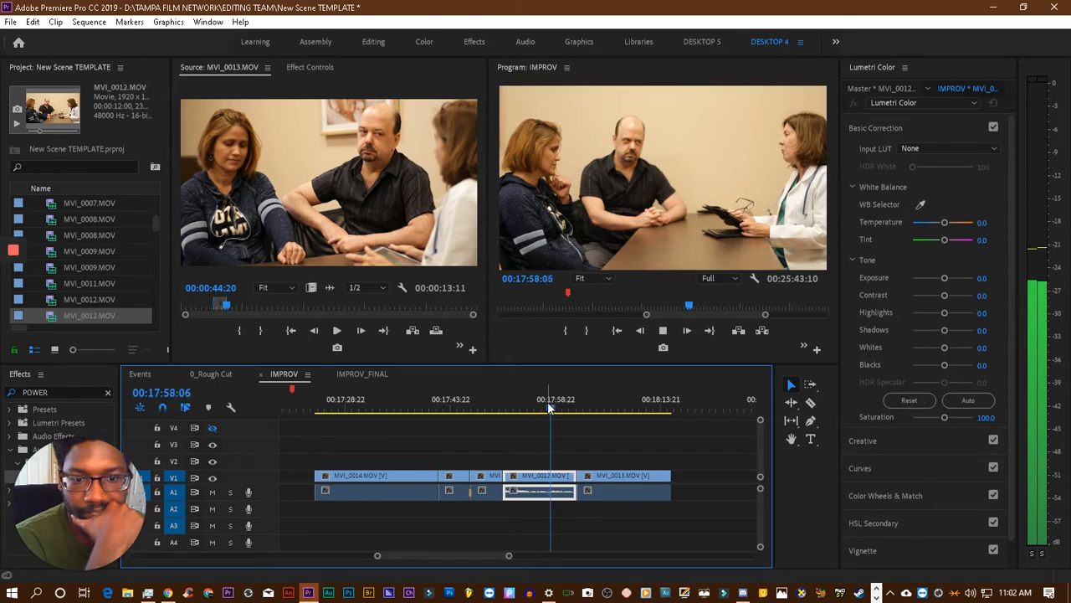
pyautogui.press('space')
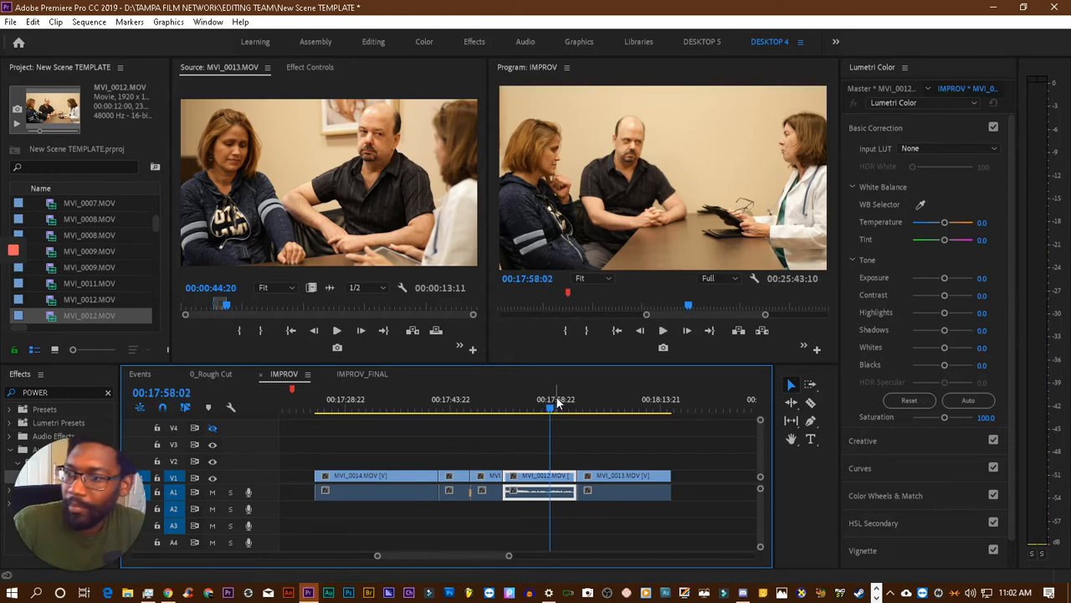
pyautogui.hotkey('alt', 'Tab')
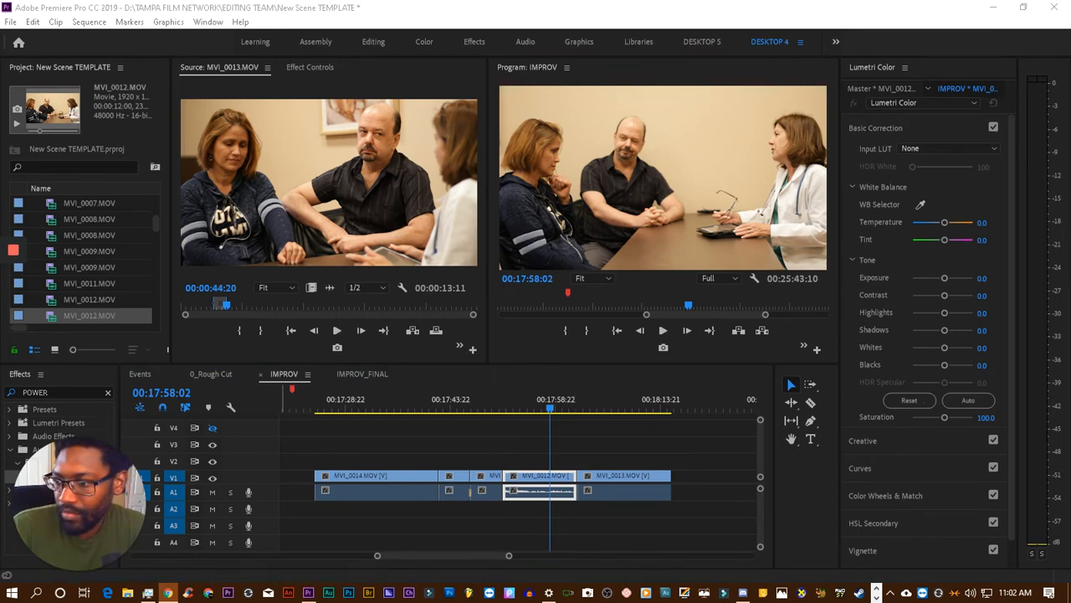
pyautogui.click(555, 409)
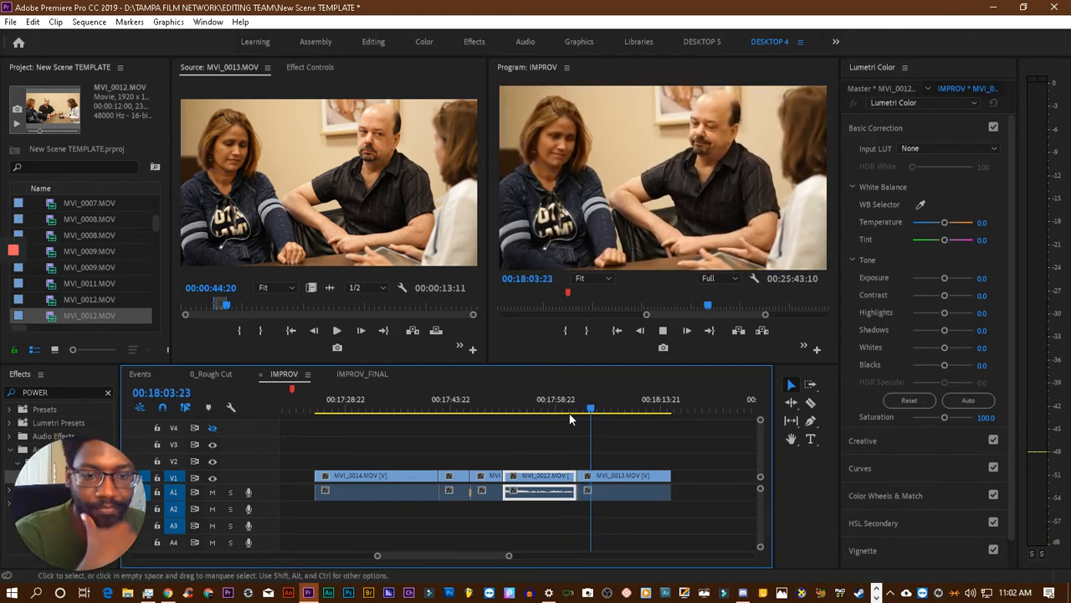
pyautogui.click(563, 409)
pyautogui.press('space')
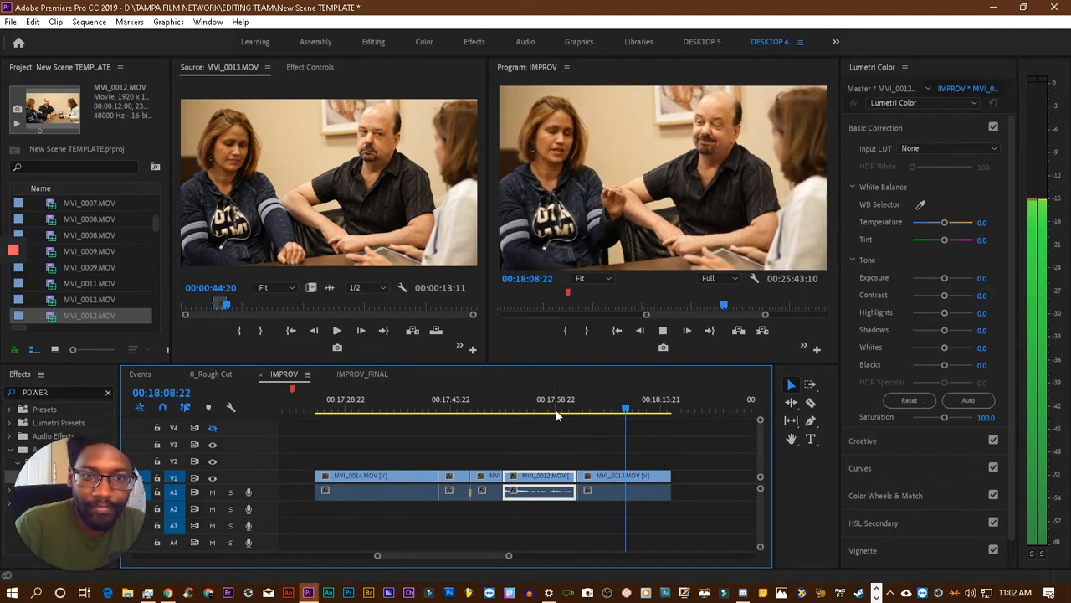
pyautogui.press('space')
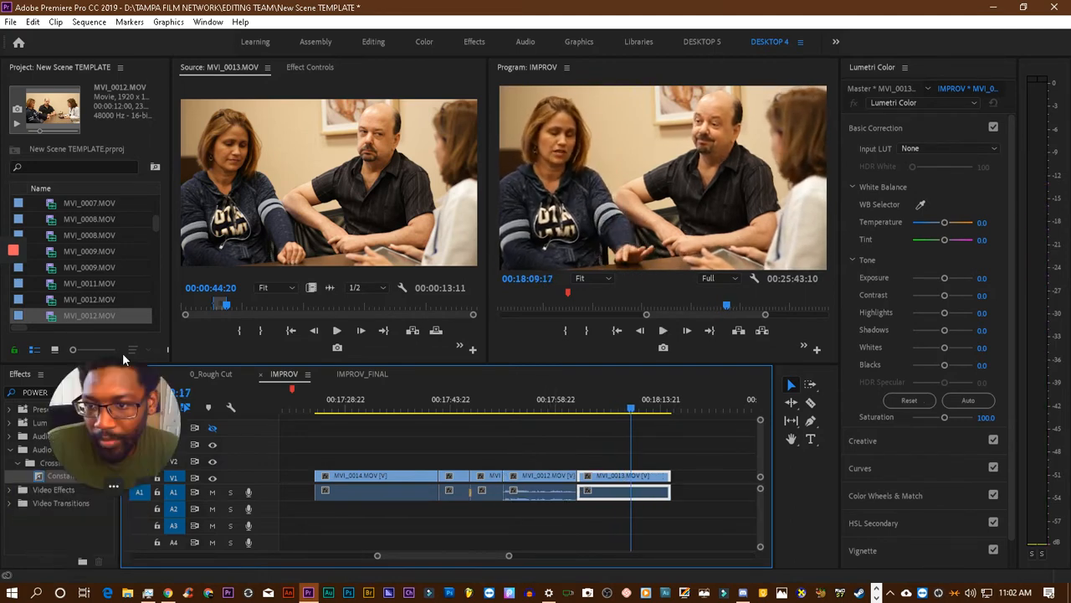
# - Add a Constant Power audio crossfade on A1 between MVI_0012.MOV and MVI_0013.MOV, and play back the transition
pyautogui.moveTo(50, 476); pyautogui.dragTo(579, 493)
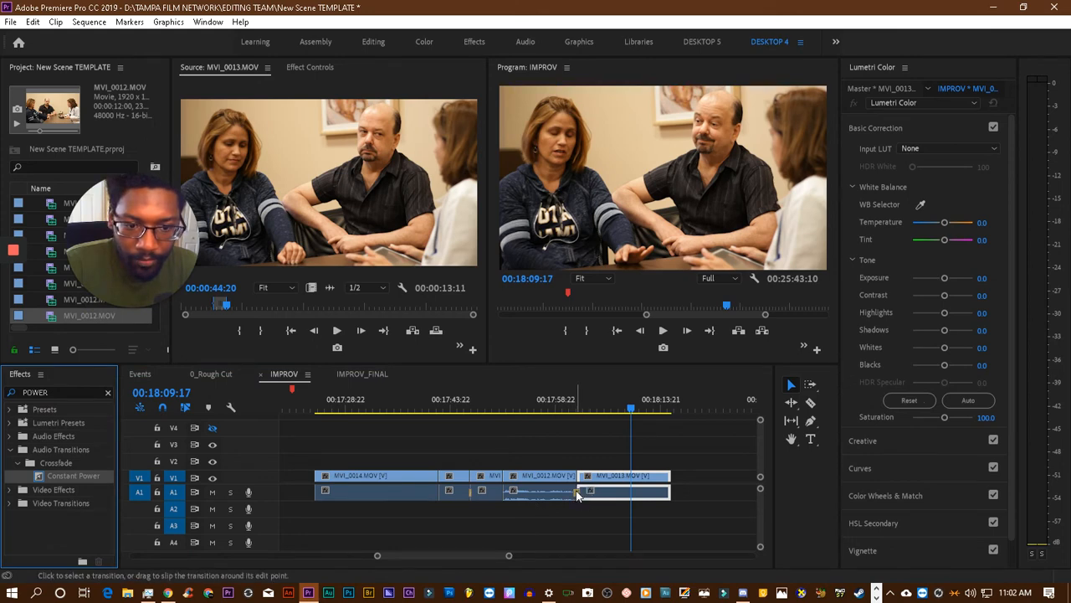
pyautogui.click(572, 410)
pyautogui.press('space')
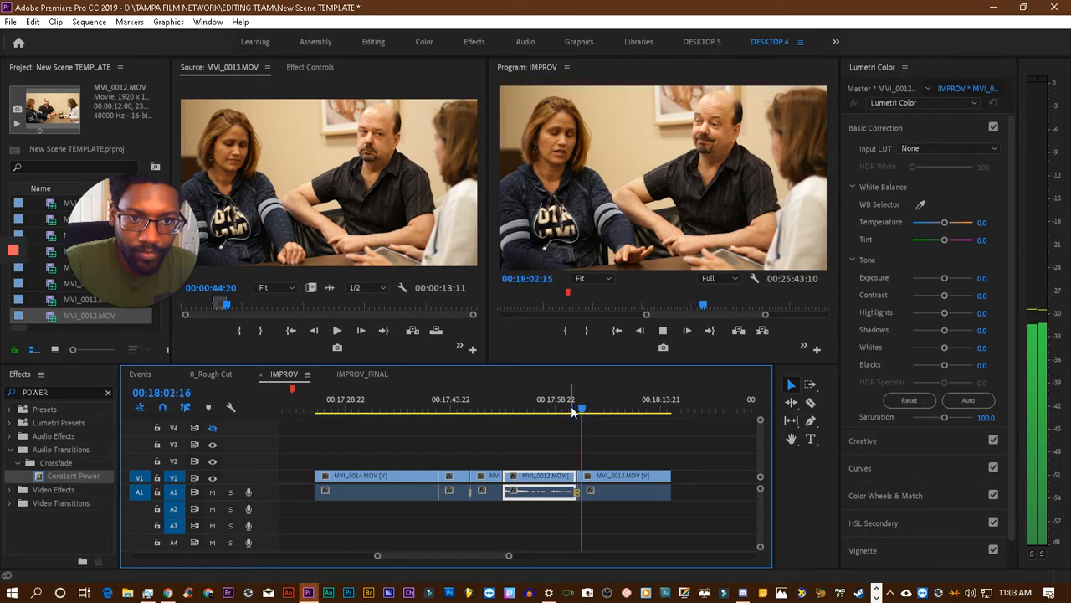
pyautogui.click(555, 410)
pyautogui.click(567, 409)
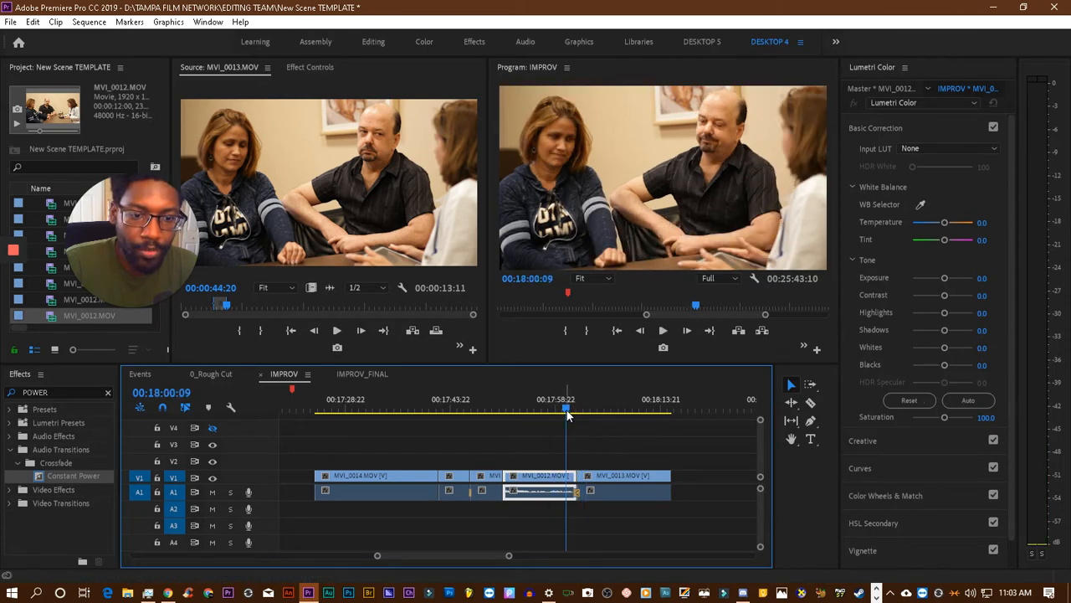
pyautogui.press('space')
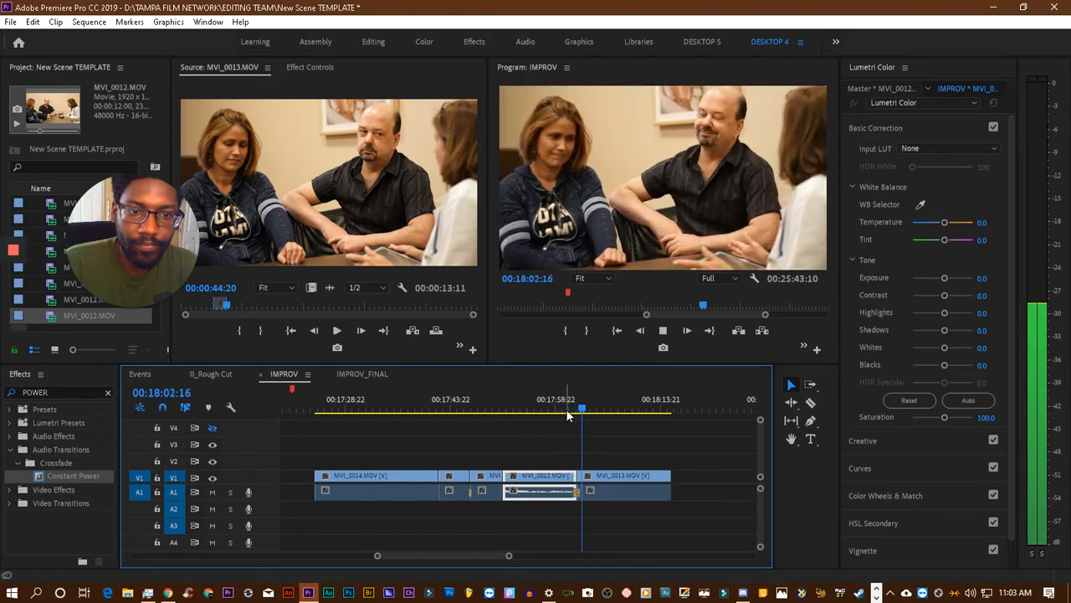
pyautogui.press('space')
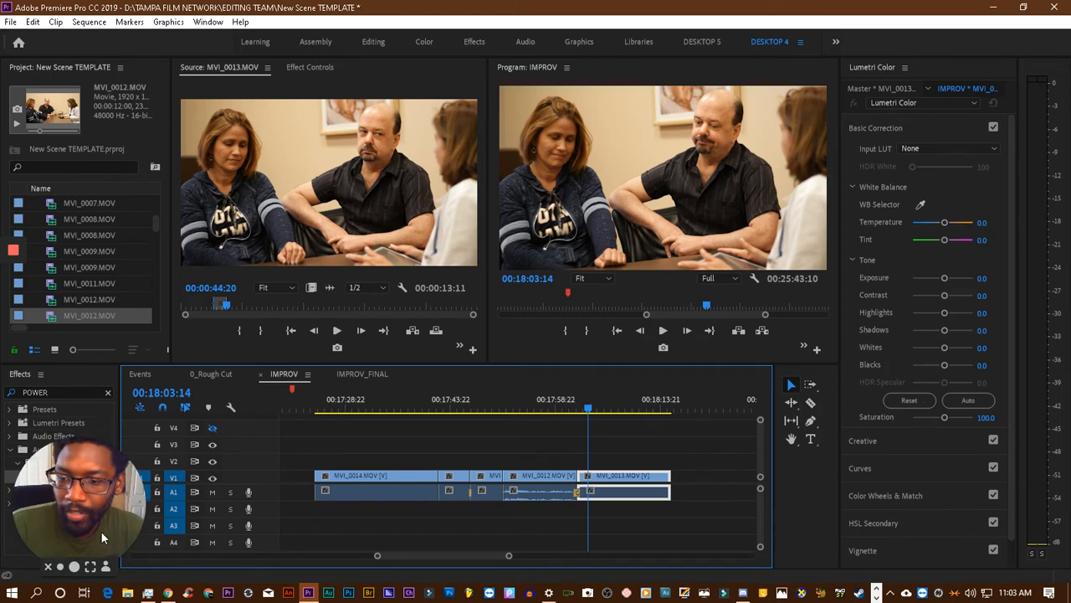
# - Save the project
pyautogui.click(499, 345)
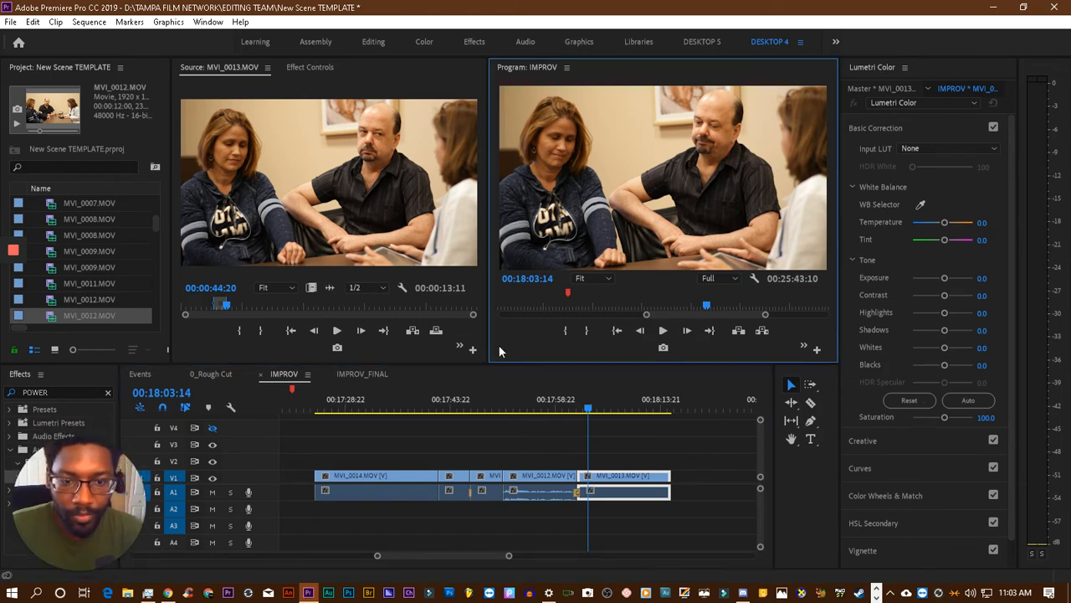
pyautogui.hotkey('ctrl', 's')
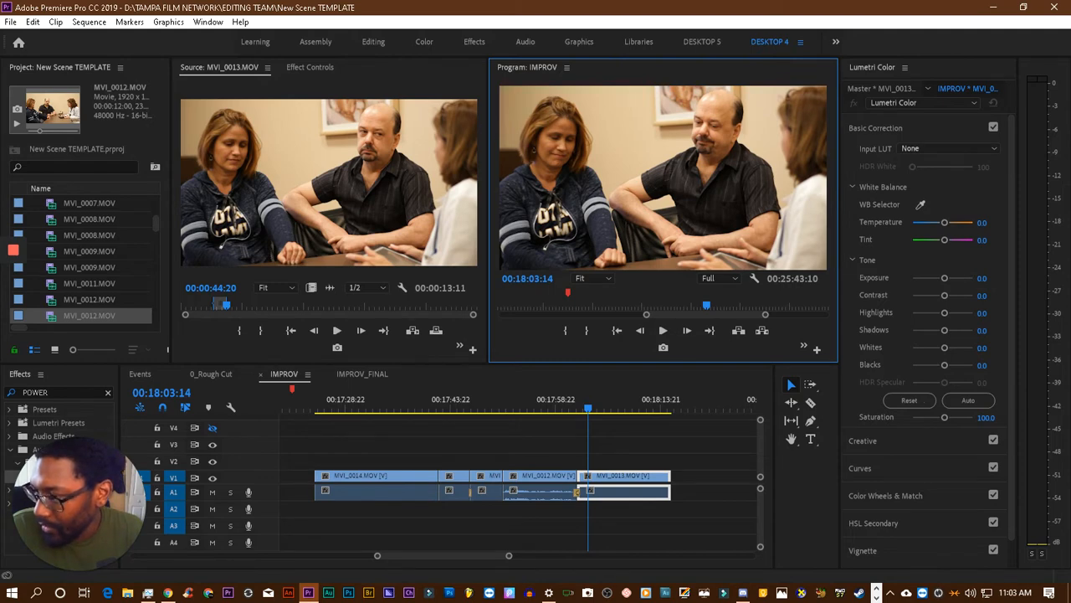
# - Bring MVI_0014.MOV up in the Source monitor and clear its In and Out points
pyautogui.hotkey('shift', '2')
pyautogui.hotkey('shift', '2')
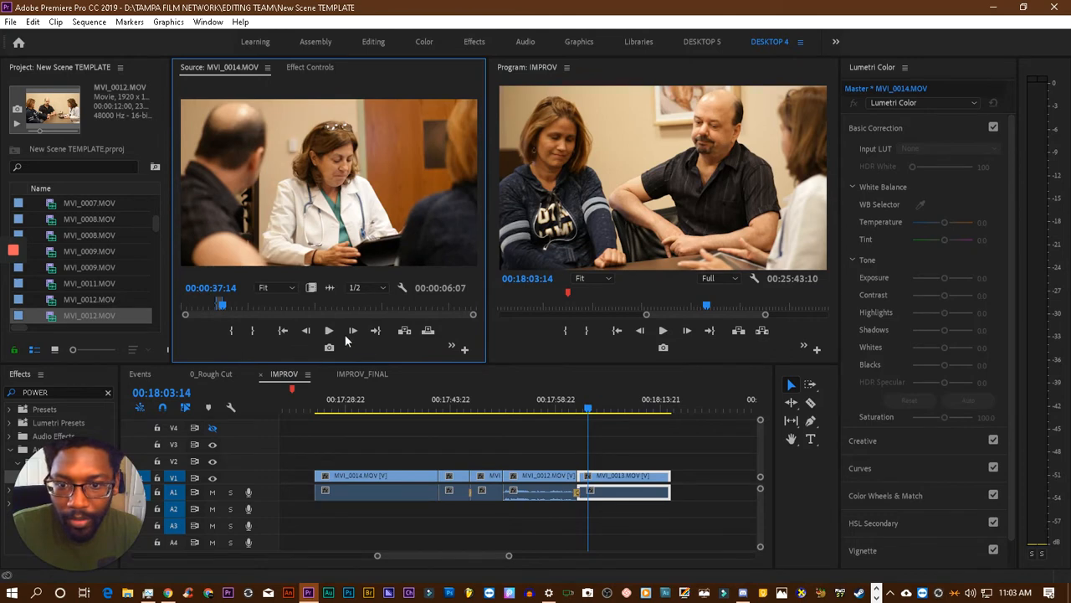
pyautogui.rightClick(253, 305)
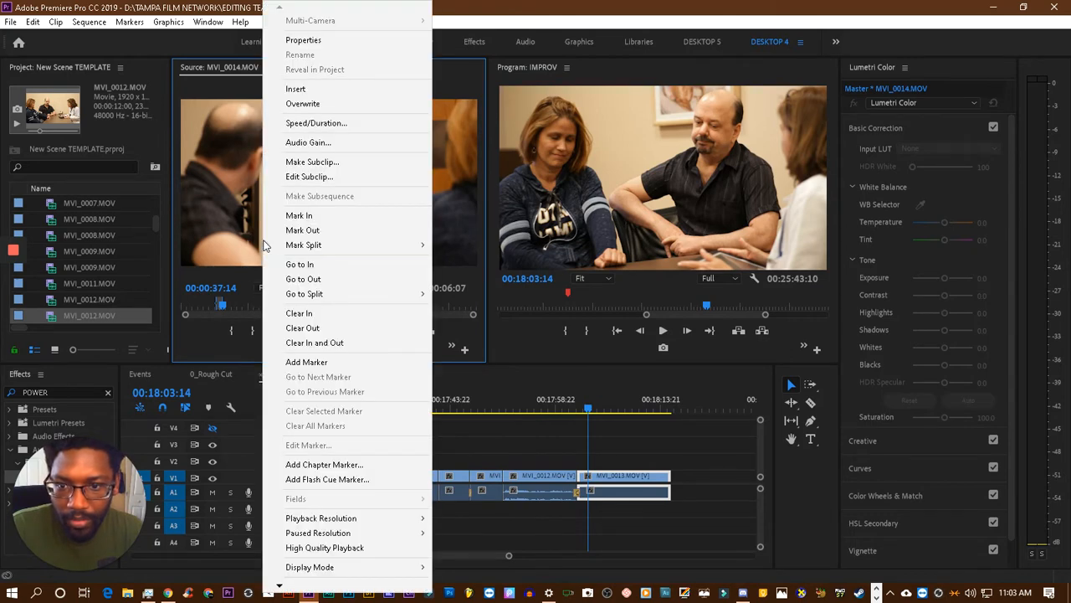
pyautogui.click(356, 333)
# - Play through the source clip MVI_0014.MOV and cue it at 00:01:23:05
pyautogui.press('space')
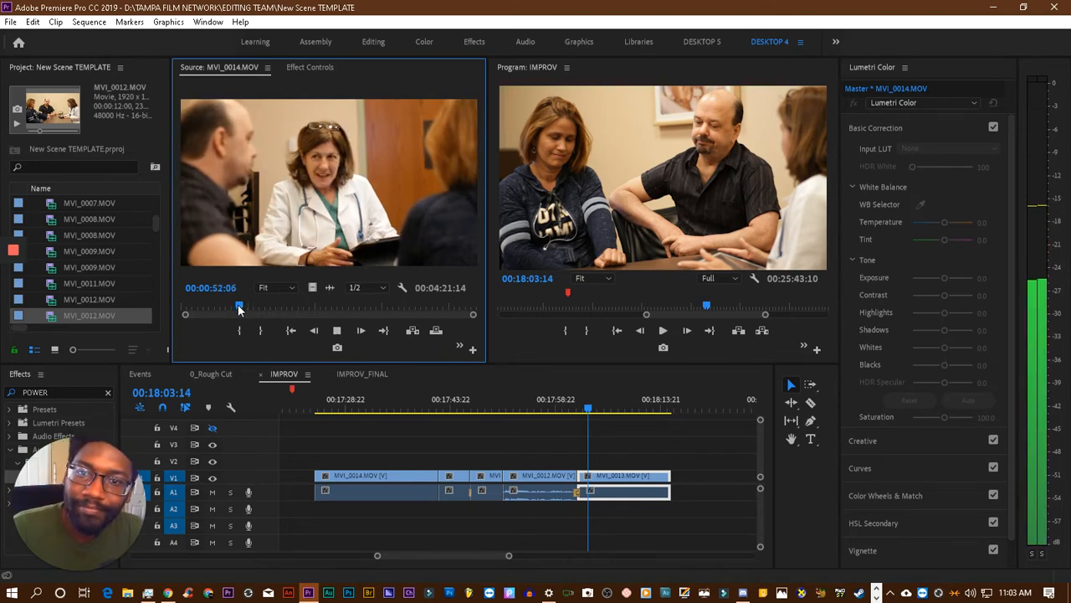
pyautogui.press('space')
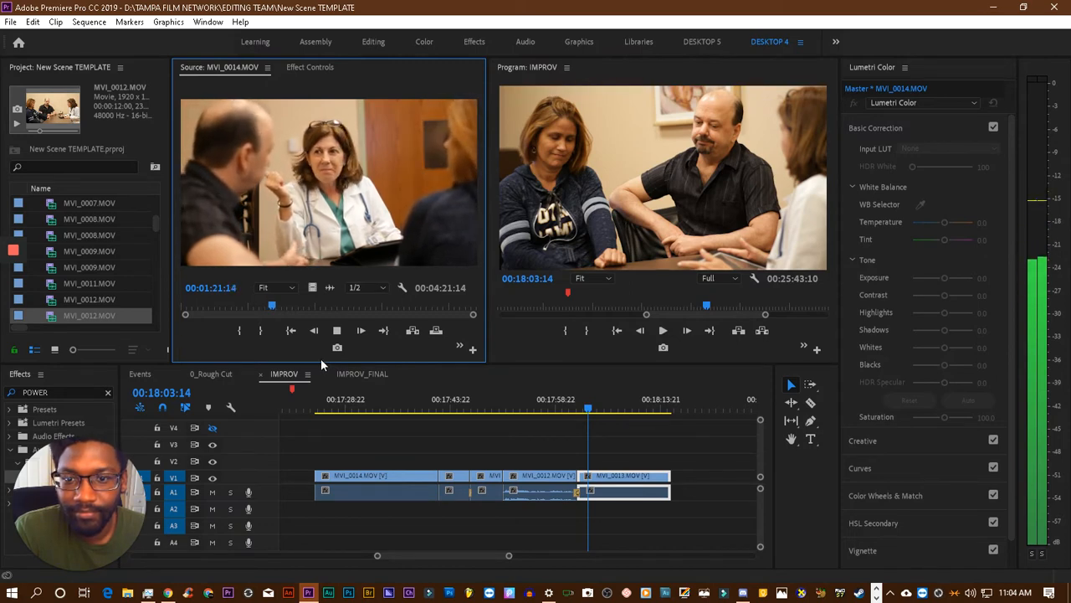
pyautogui.press('space')
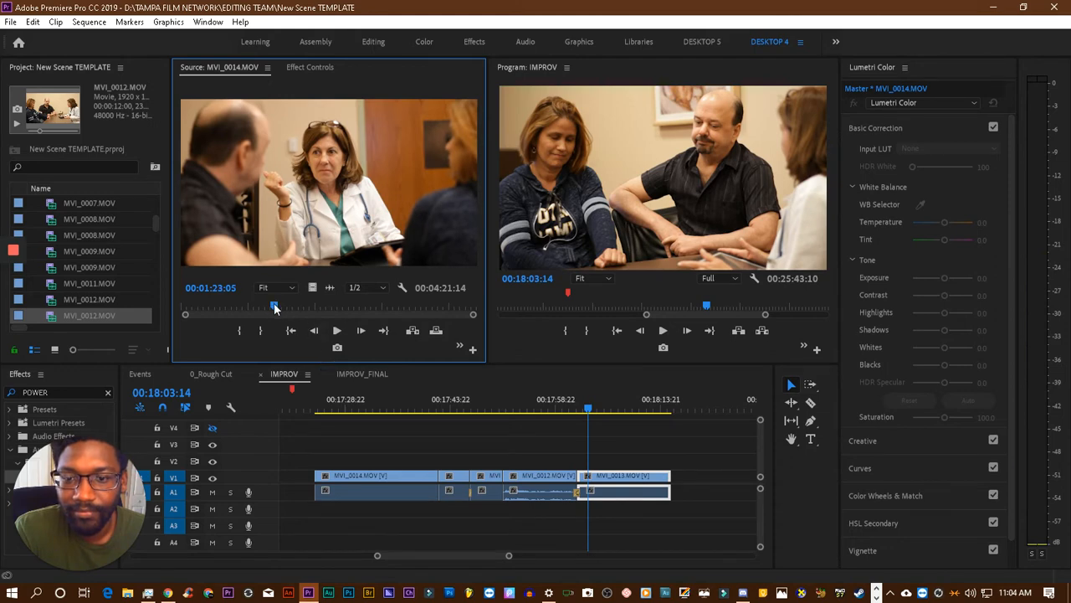
# - Replay MVI_0014.MOV in the Source monitor from around 00:01:02:20 and mark the In point at 00:01:04:16
pyautogui.moveTo(273, 307); pyautogui.dragTo(252, 306)
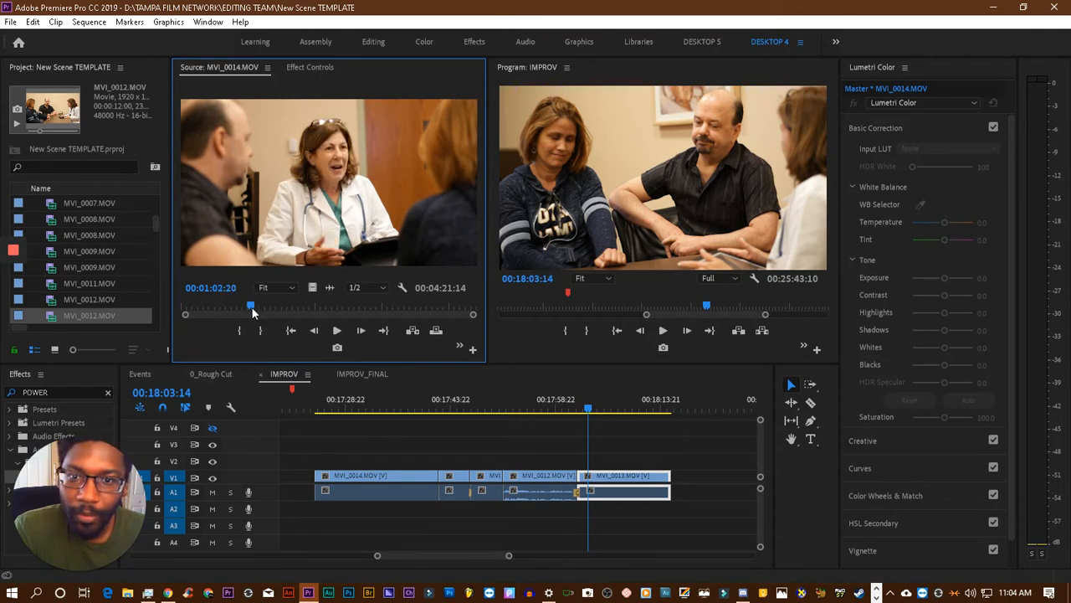
pyautogui.press('space')
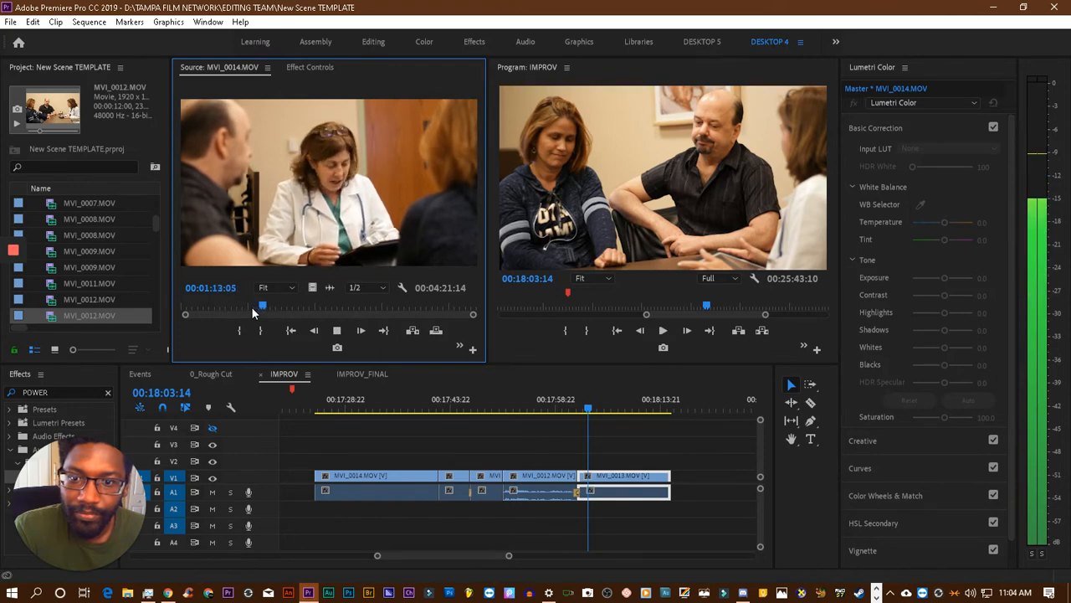
pyautogui.click(257, 307)
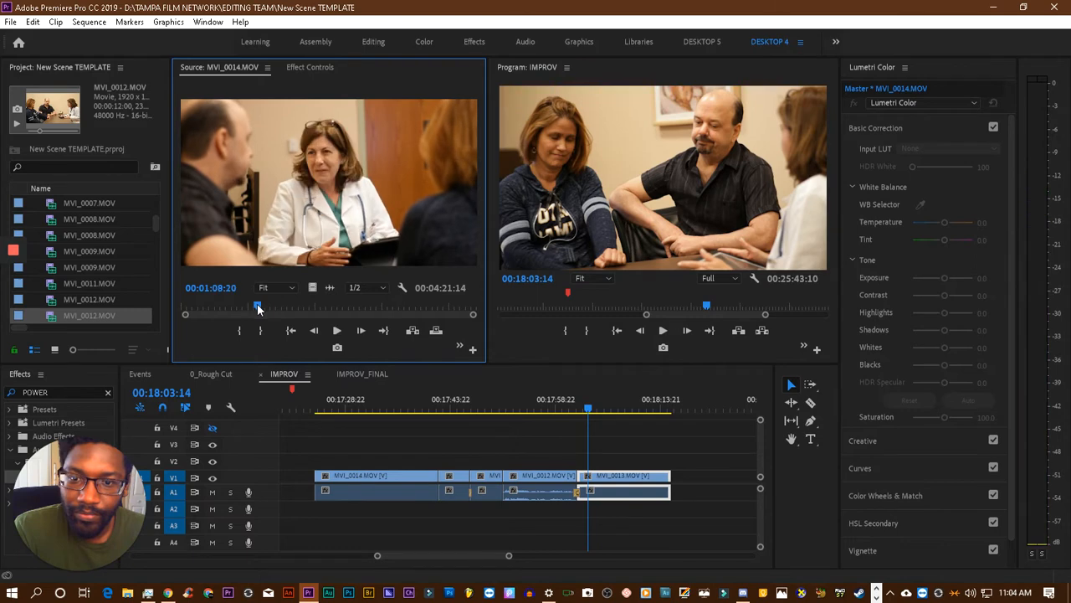
pyautogui.click(256, 305)
pyautogui.press('space')
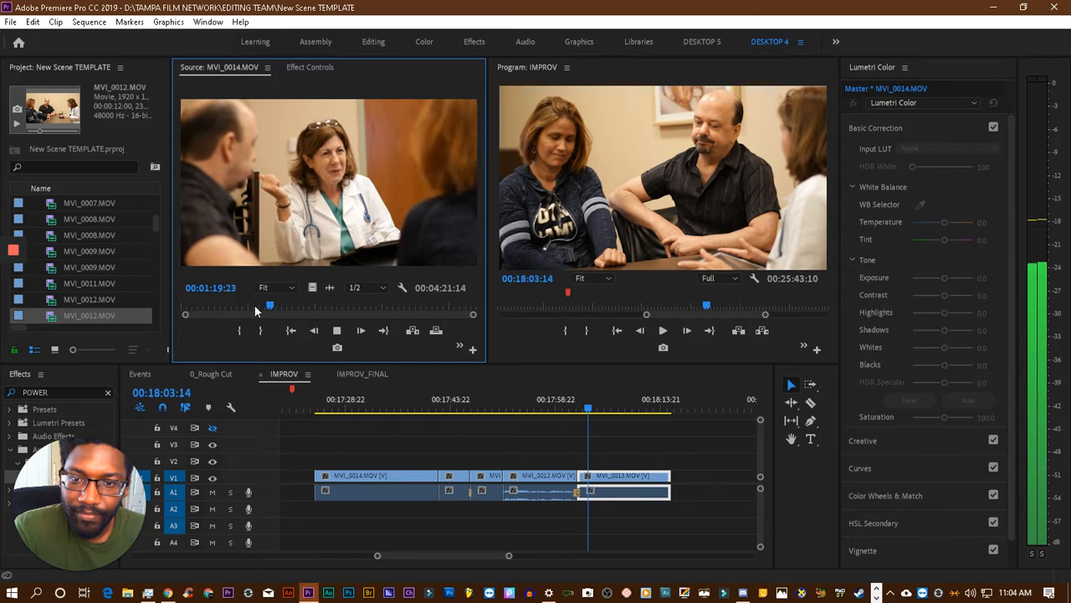
pyautogui.click(254, 305)
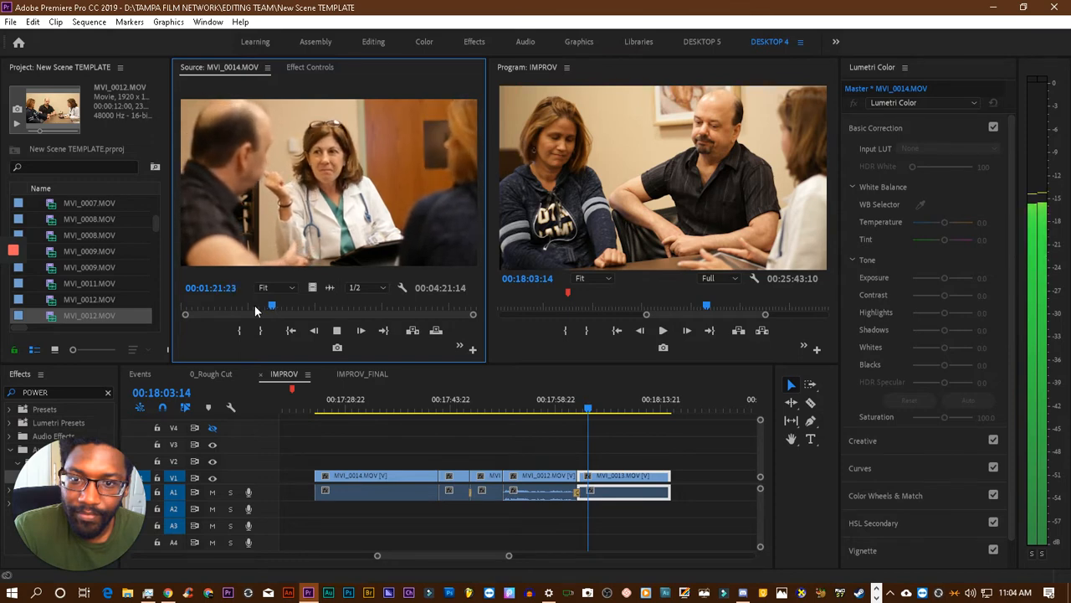
pyautogui.click(239, 330)
# - Mark the Out point of MVI_0014.MOV at 00:01:21:14 and add the marked range to V1 and A1 directly after MVI_0013.MOV
pyautogui.press('space')
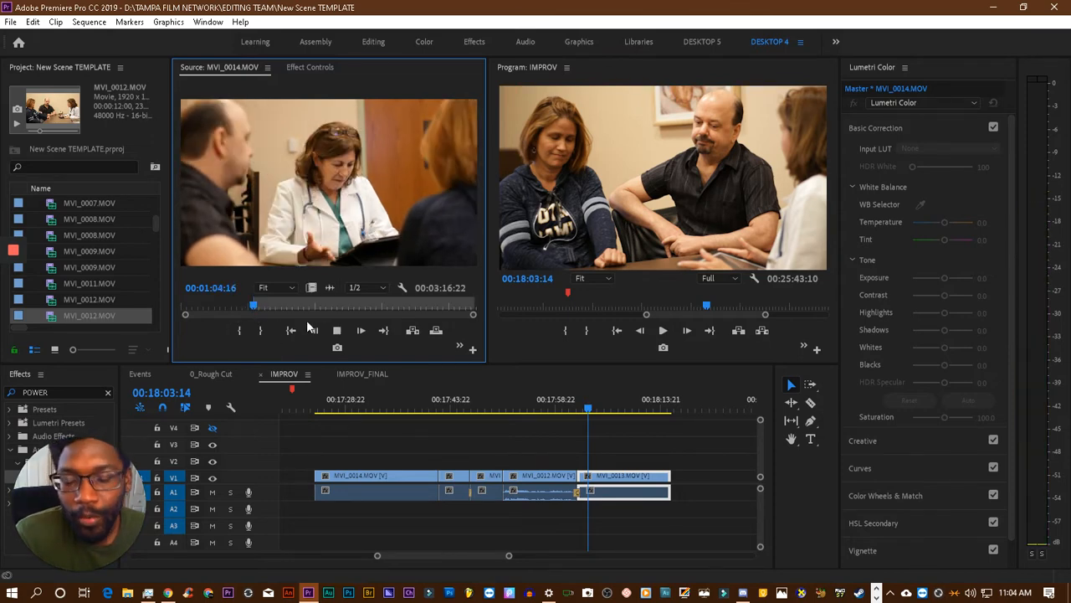
pyautogui.press('space')
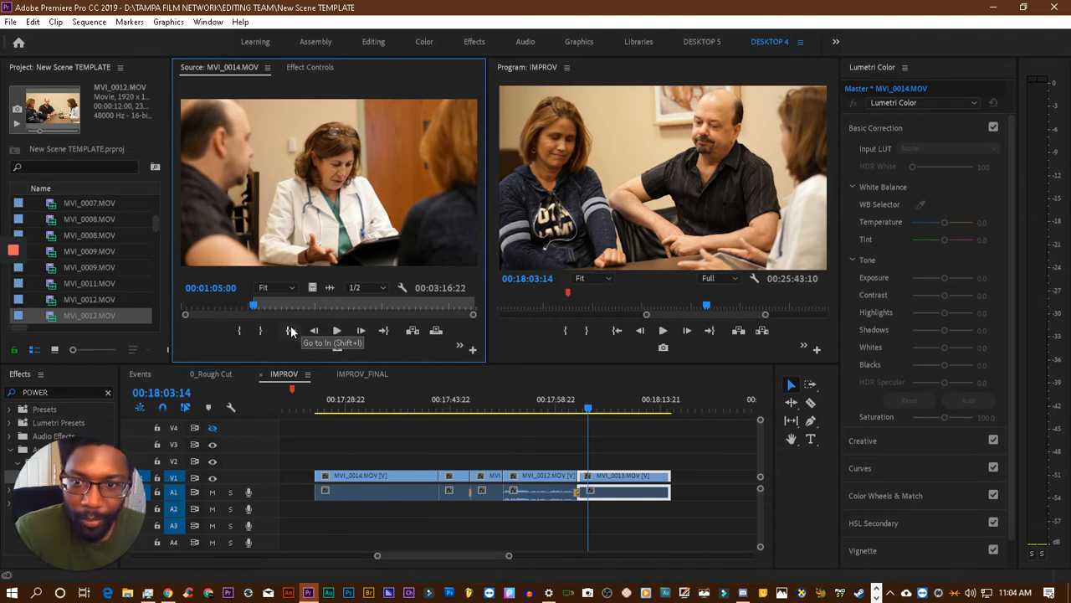
pyautogui.press('space')
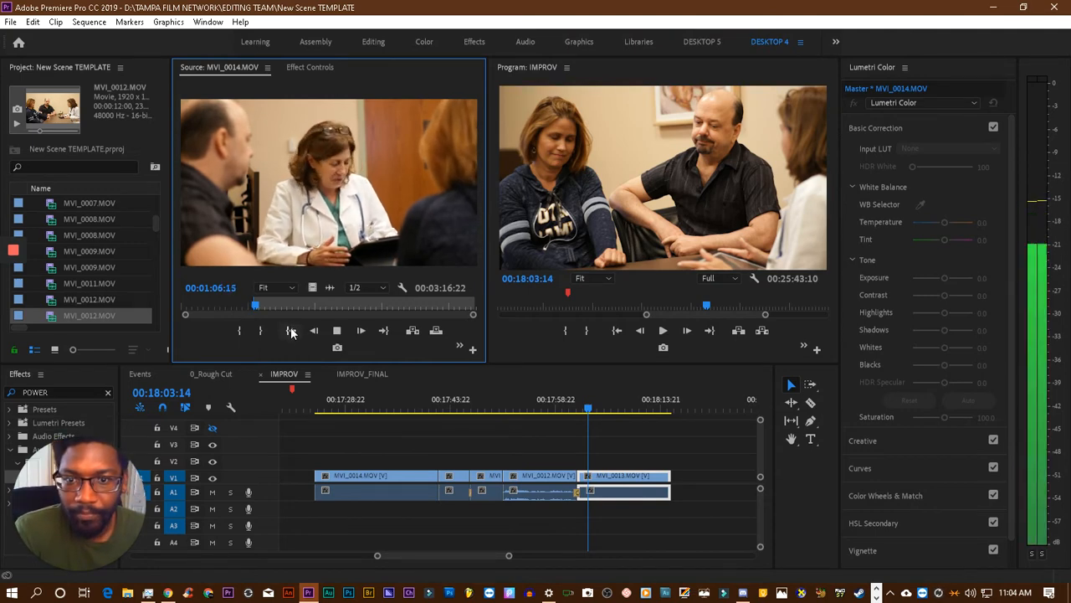
pyautogui.press('space')
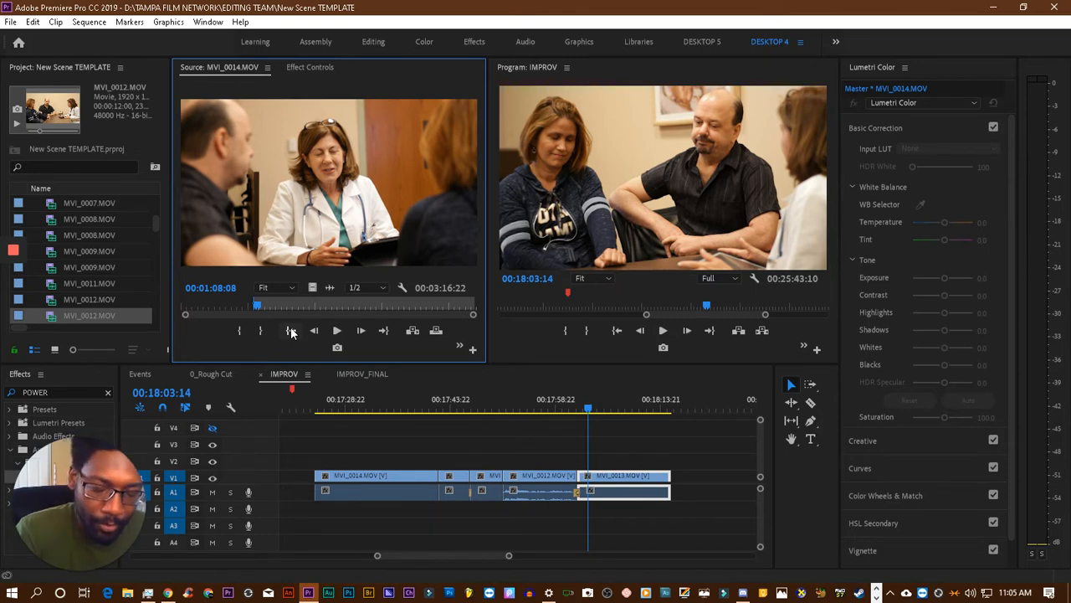
pyautogui.press('space')
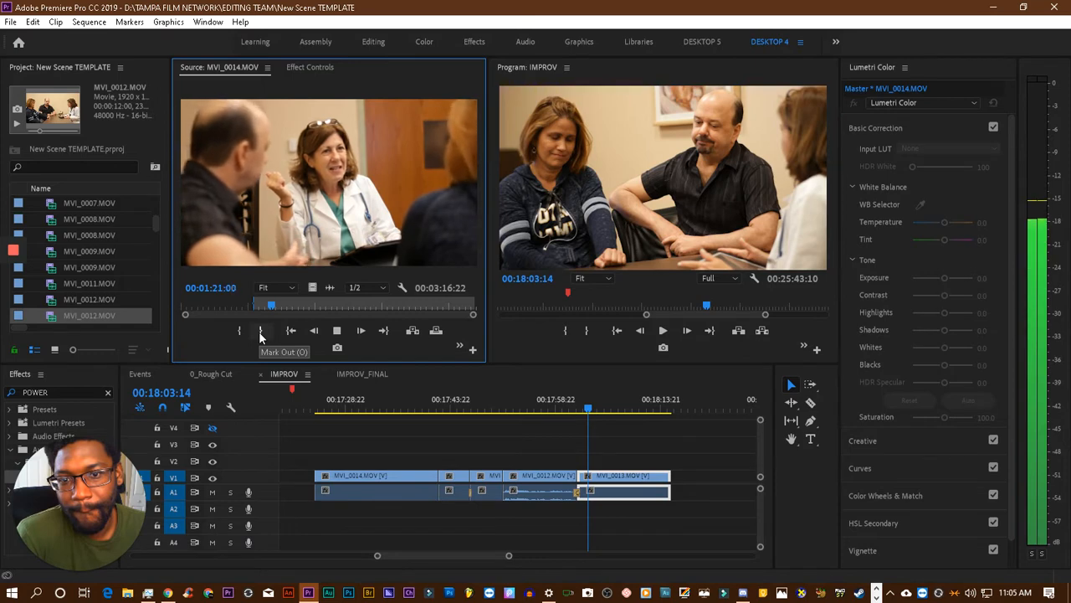
pyautogui.click(258, 330)
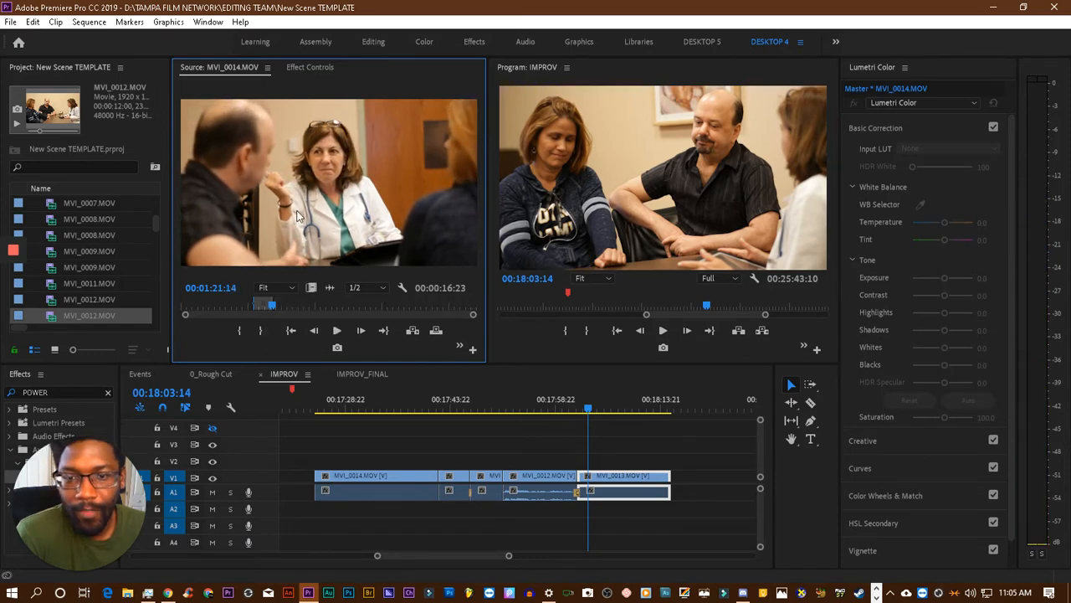
pyautogui.moveTo(300, 217); pyautogui.dragTo(682, 494)
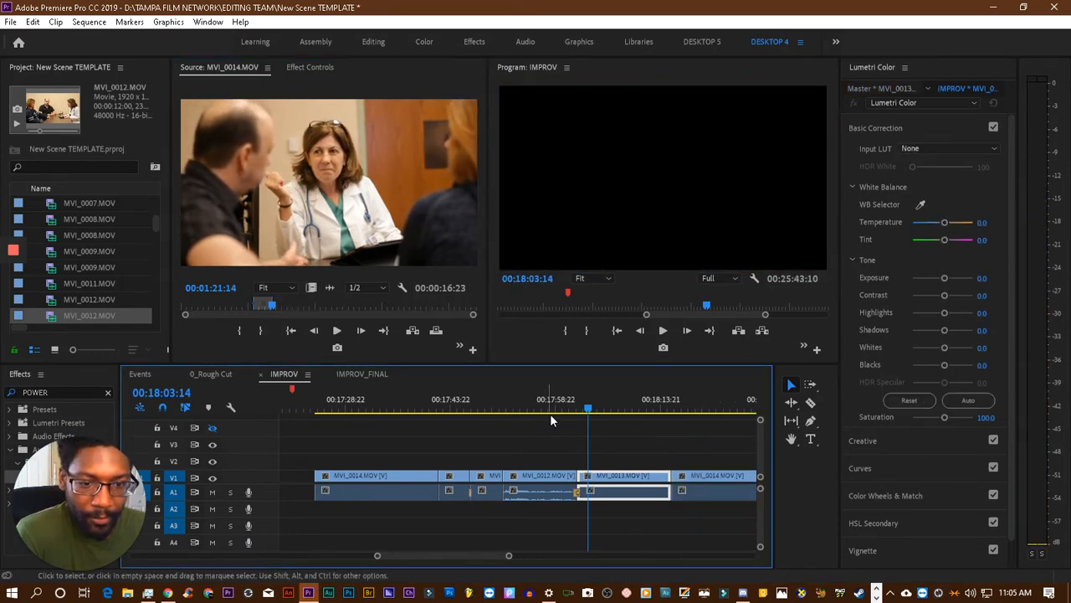
# - Play back the end of the MVI_0012.MOV wide shot in the IMPROV sequence, up to 00:18:00:21
pyautogui.click(569, 410)
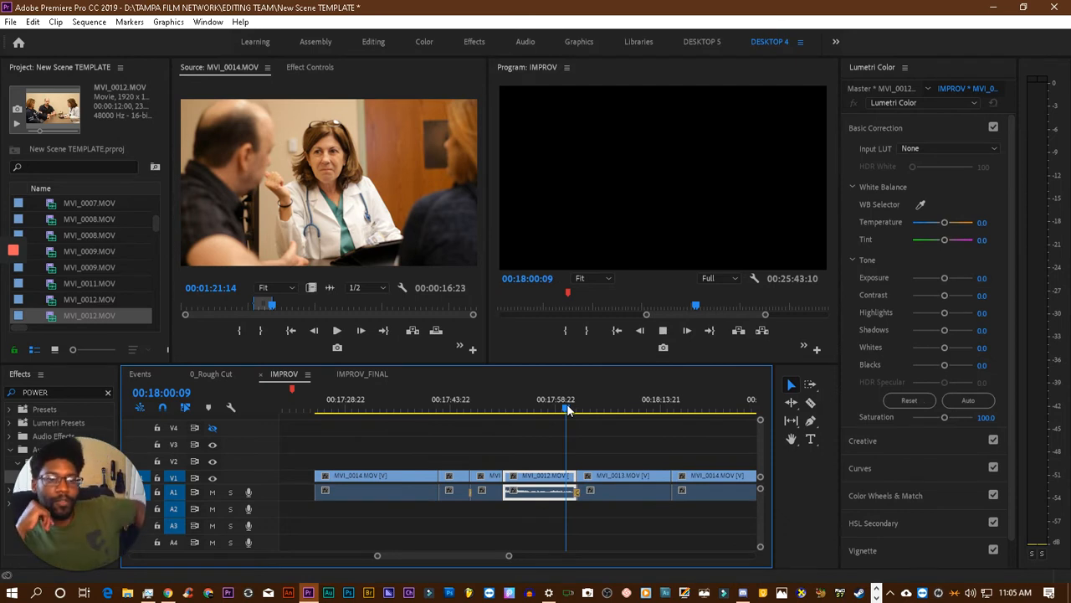
pyautogui.press('space')
pyautogui.press('b')
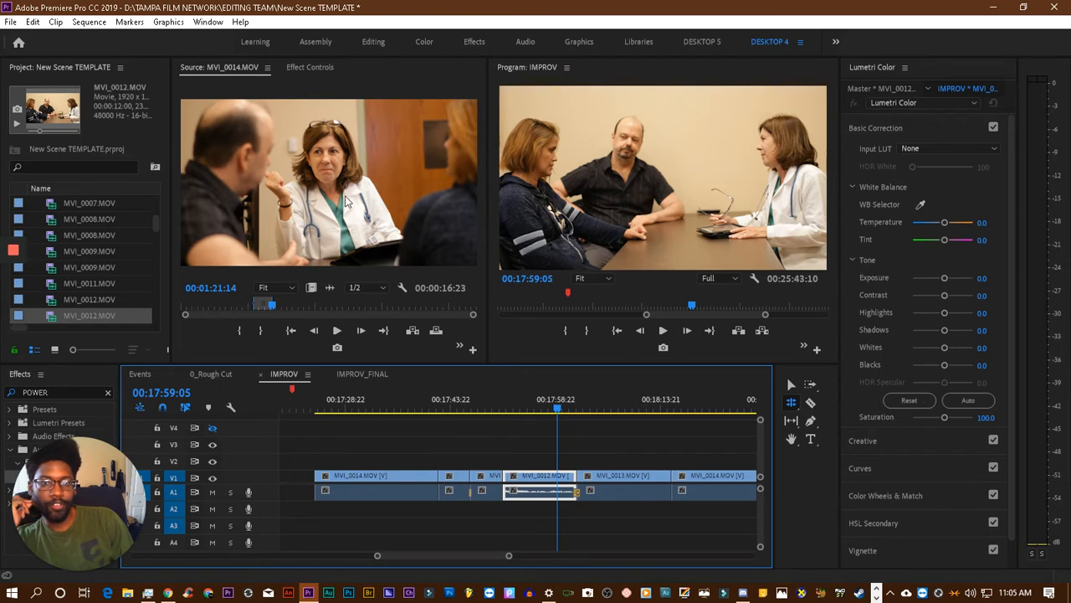
pyautogui.click(632, 201)
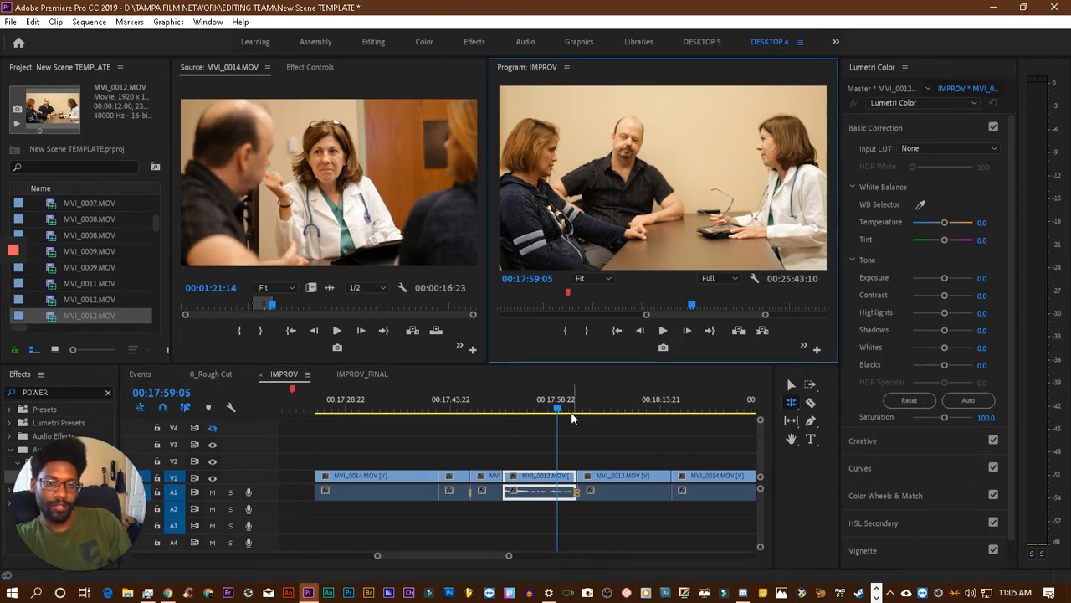
pyautogui.press('space')
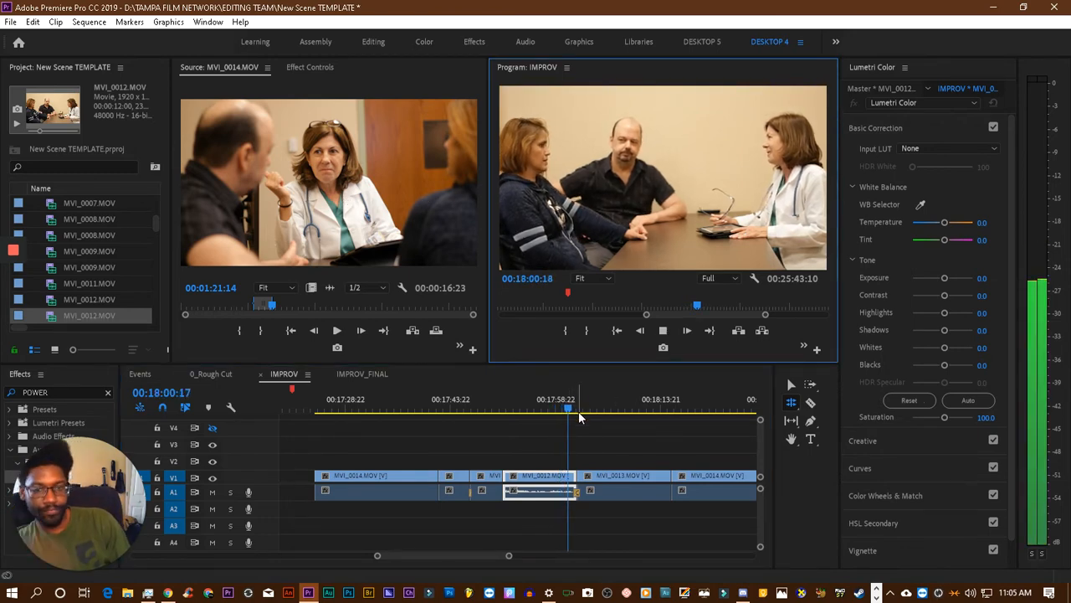
pyautogui.press('space')
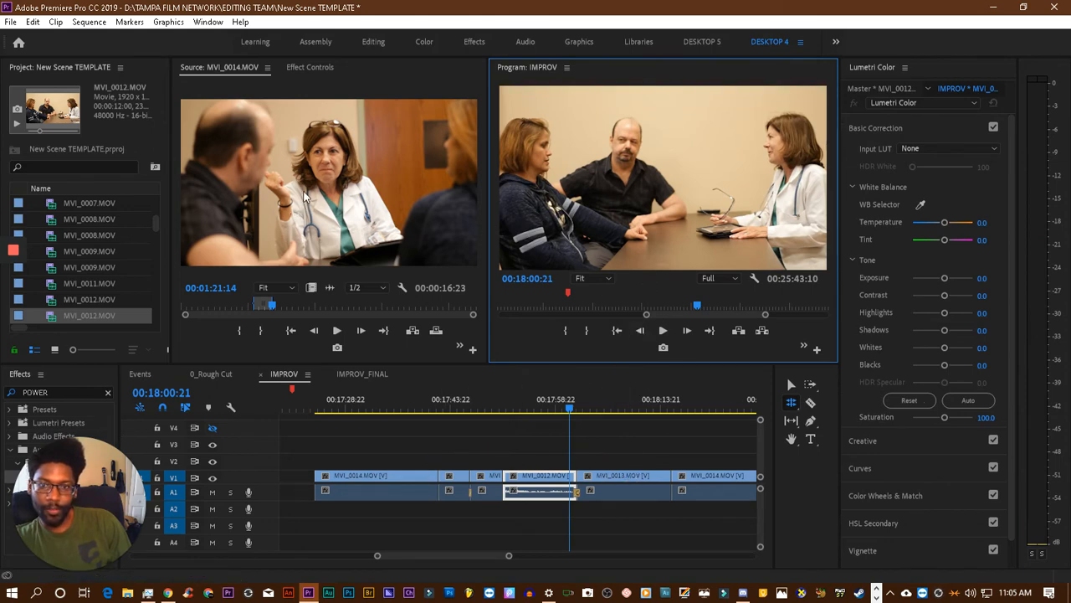
# - Bring the floating Media Browser window into view to look over the takes, and move it back off the workspace
pyautogui.moveTo(0, 131); pyautogui.dragTo(454, 128)
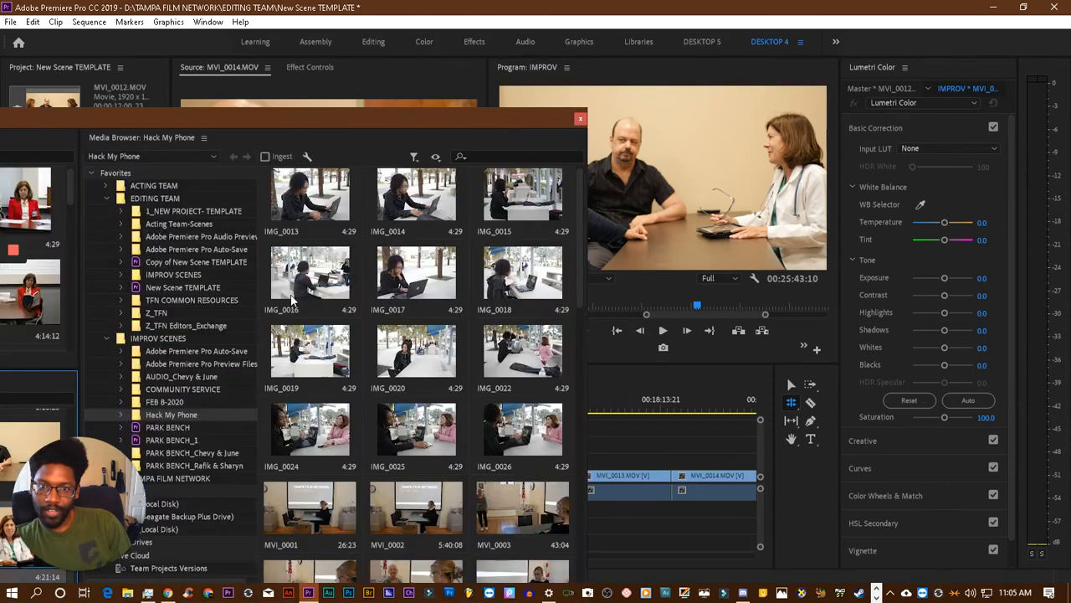
pyautogui.moveTo(289, 124); pyautogui.dragTo(556, 88)
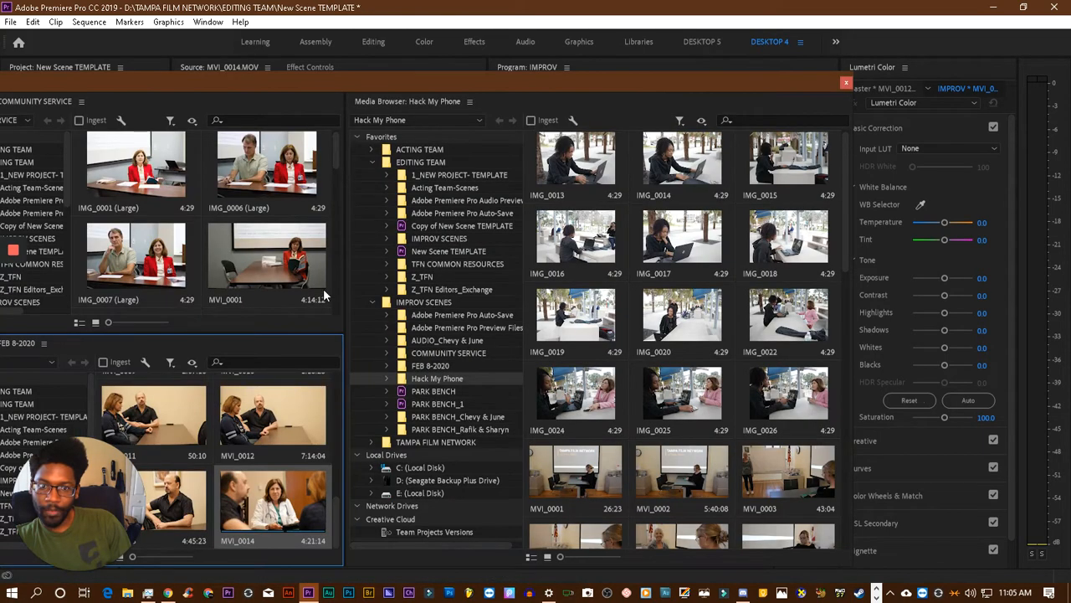
pyautogui.moveTo(365, 85); pyautogui.dragTo(0, 99)
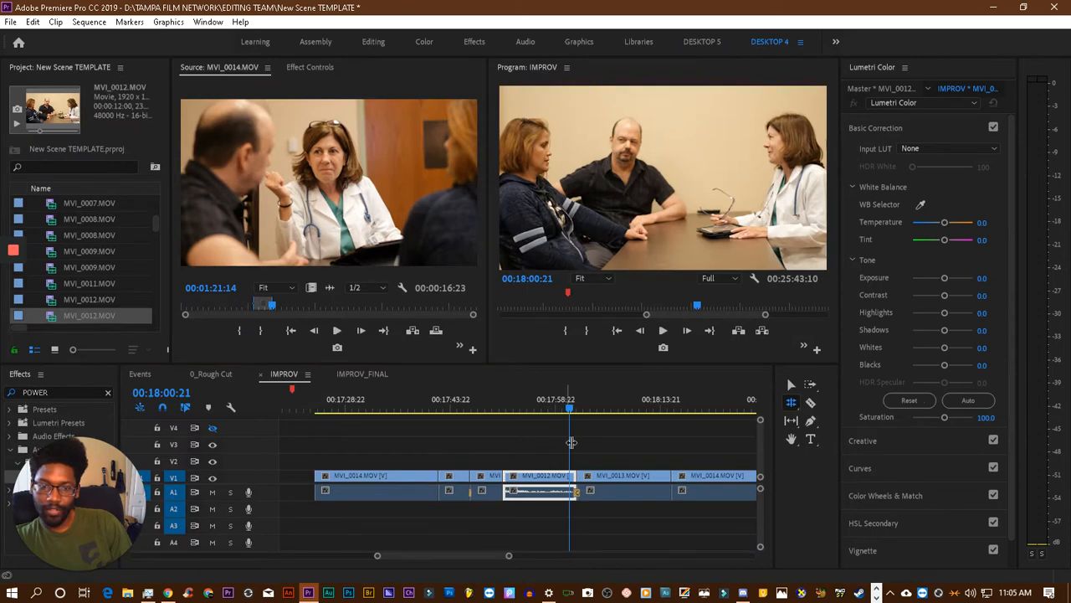
# - Review the edit around MVI_0012.MOV and play through its cut to MVI_0013.MOV, stopping at 00:18:05:05
pyautogui.press('space')
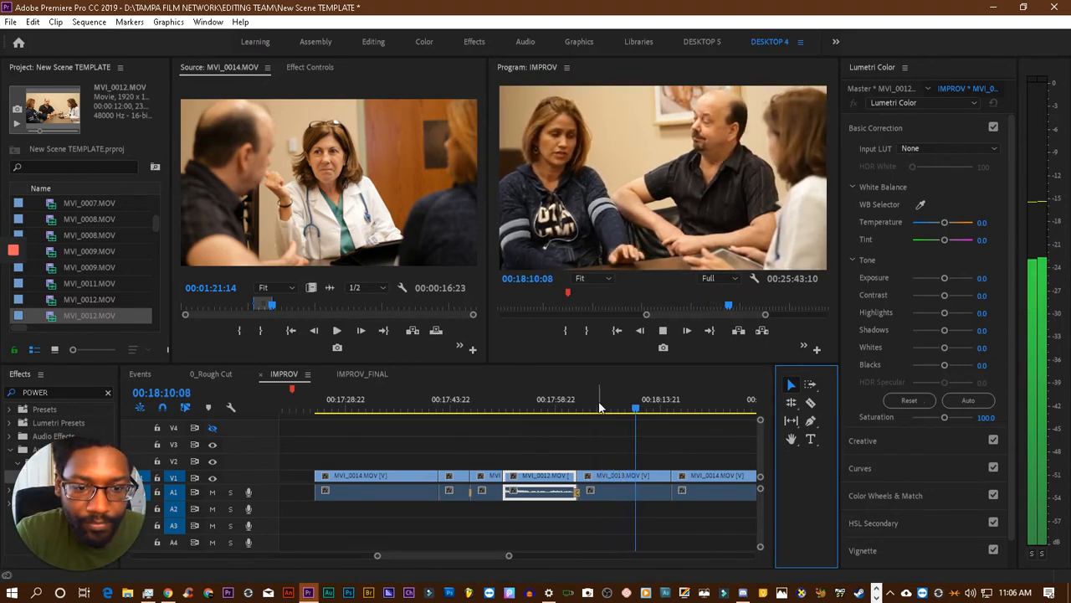
pyautogui.moveTo(599, 407); pyautogui.dragTo(559, 411)
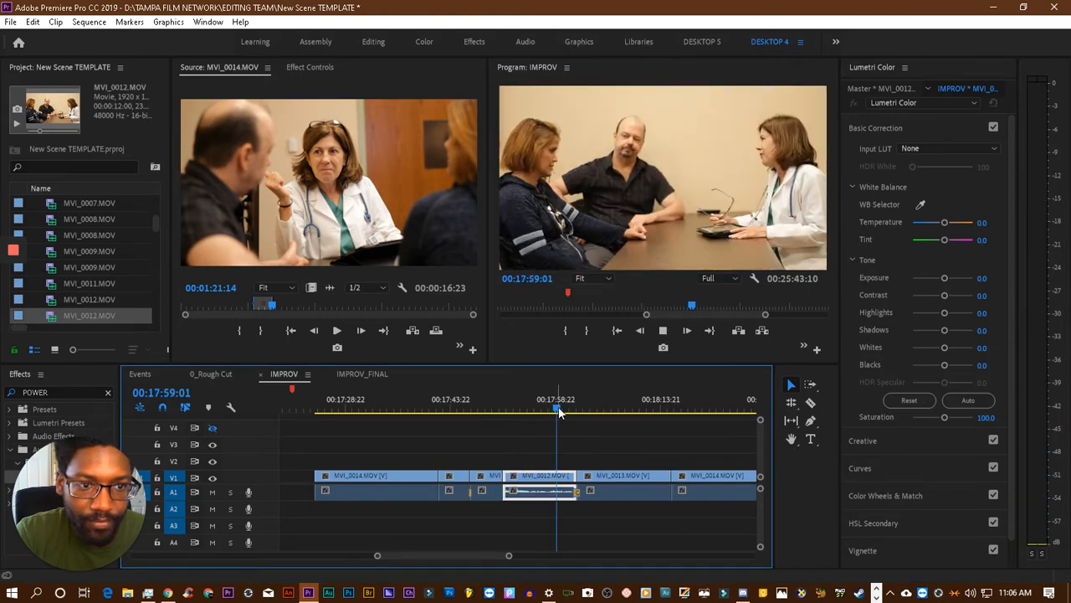
pyautogui.moveTo(559, 411); pyautogui.dragTo(491, 412)
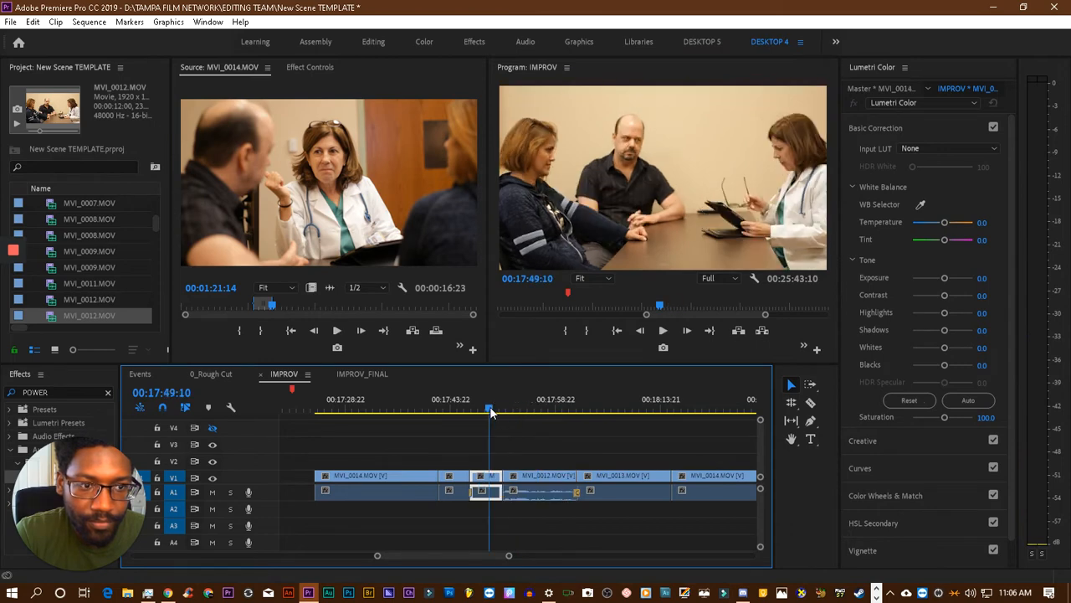
pyautogui.click(540, 410)
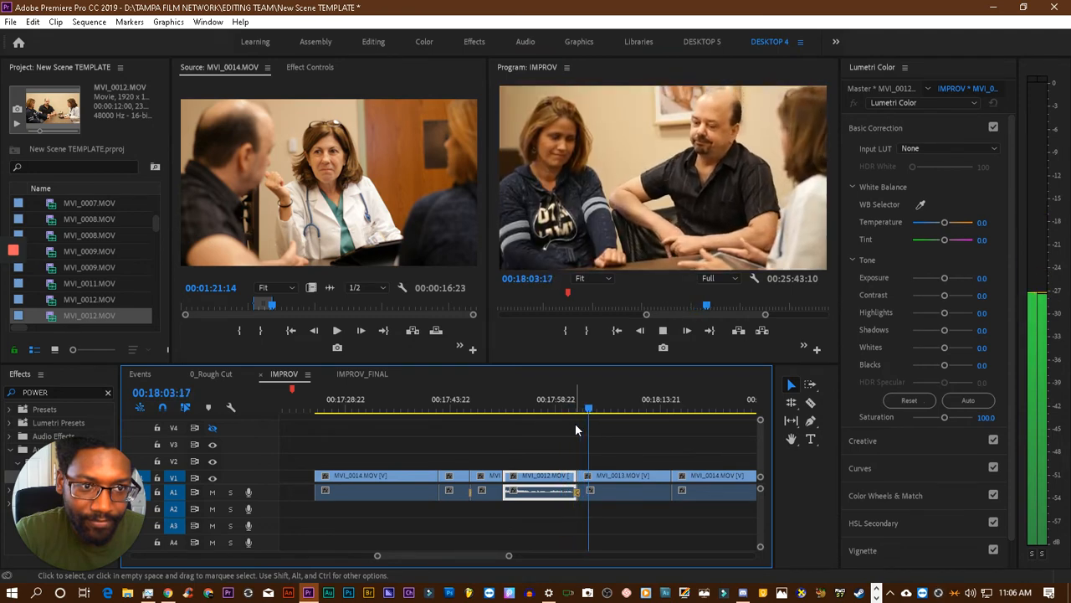
pyautogui.press('space')
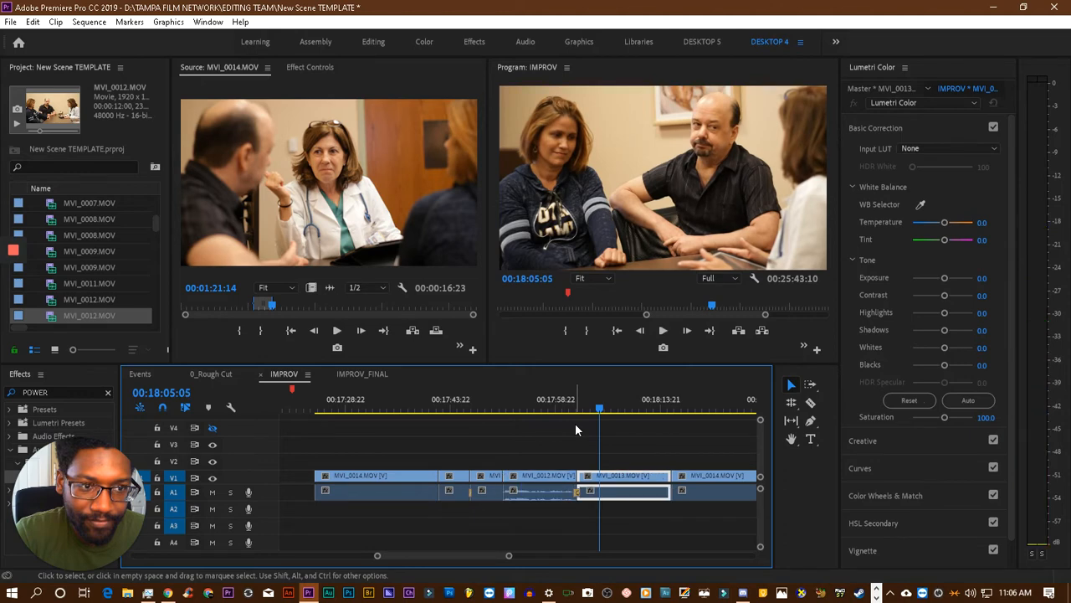
# - Play the rest of MVI_0013.MOV and its cut into the last MVI_0014.MOV clip, stopping at 00:18:18:16
pyautogui.press('space')
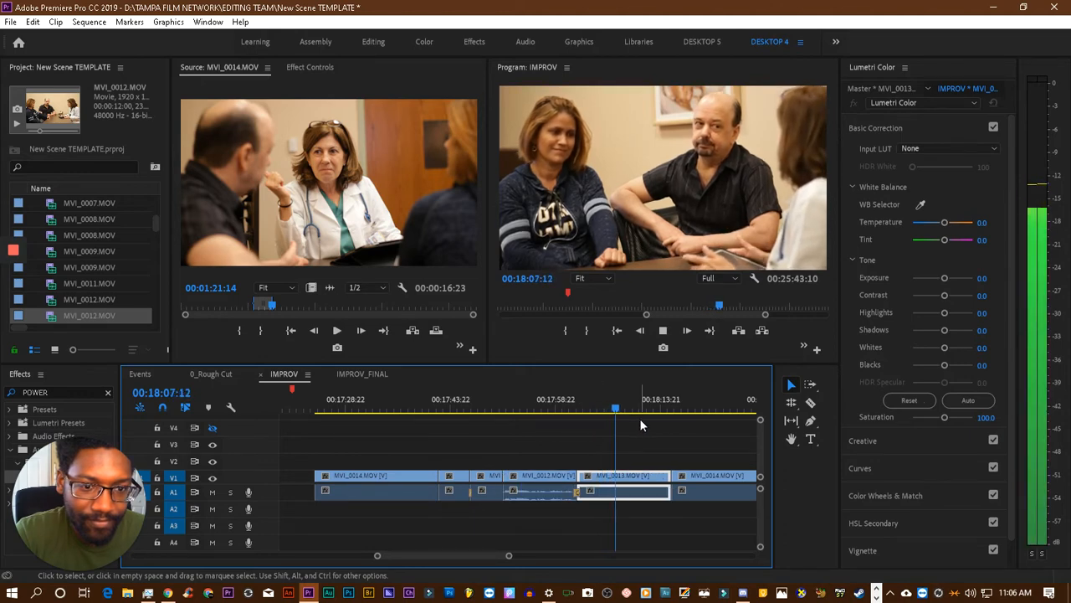
pyautogui.press('space')
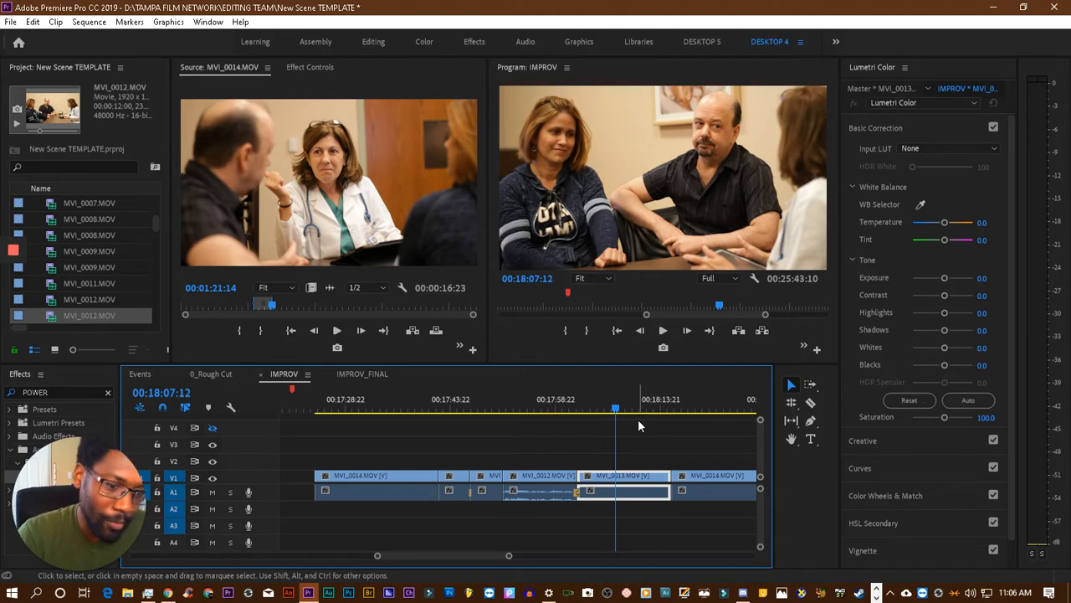
pyautogui.press('space')
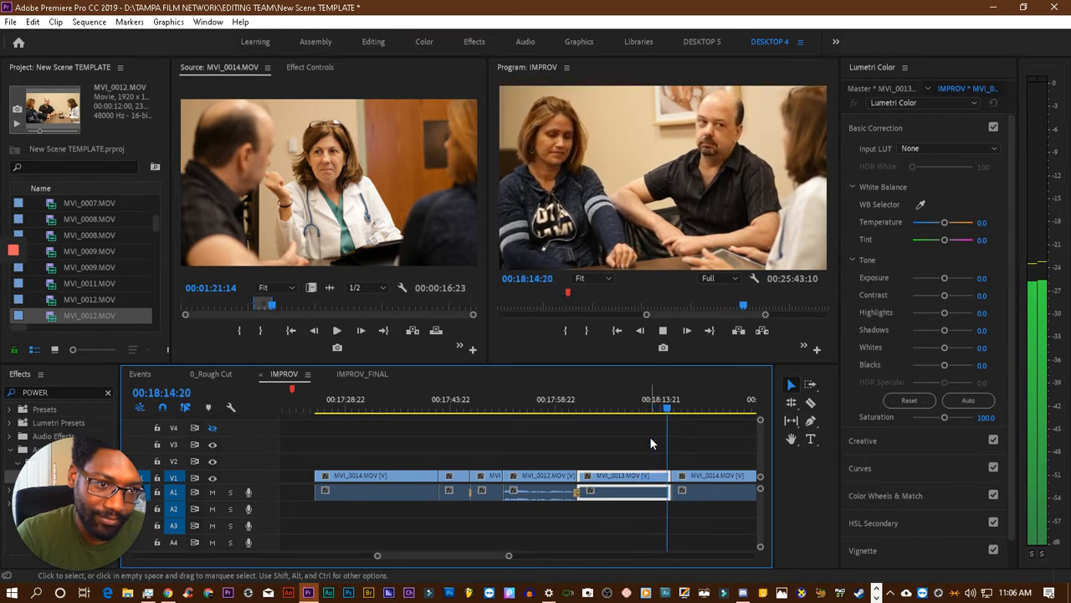
pyautogui.press('space')
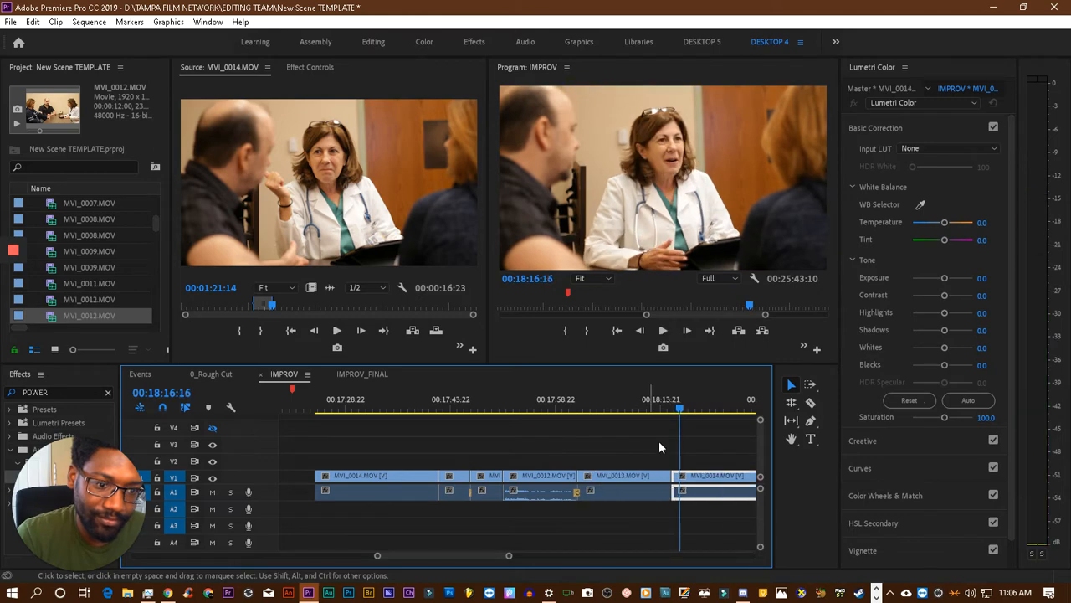
pyautogui.hscroll(3, 714, 456)
pyautogui.press('space')
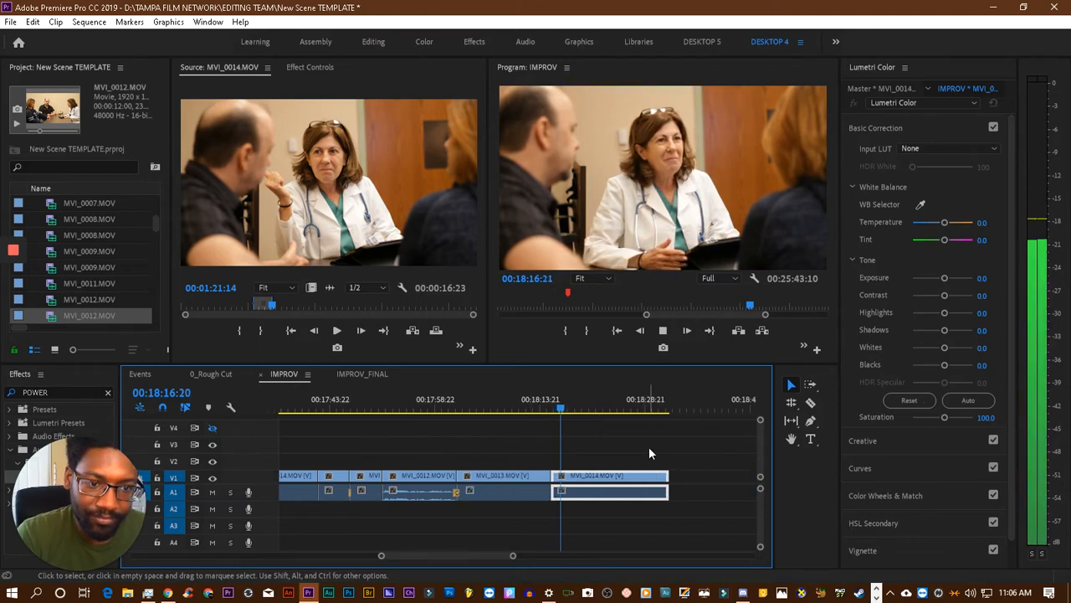
pyautogui.press('space')
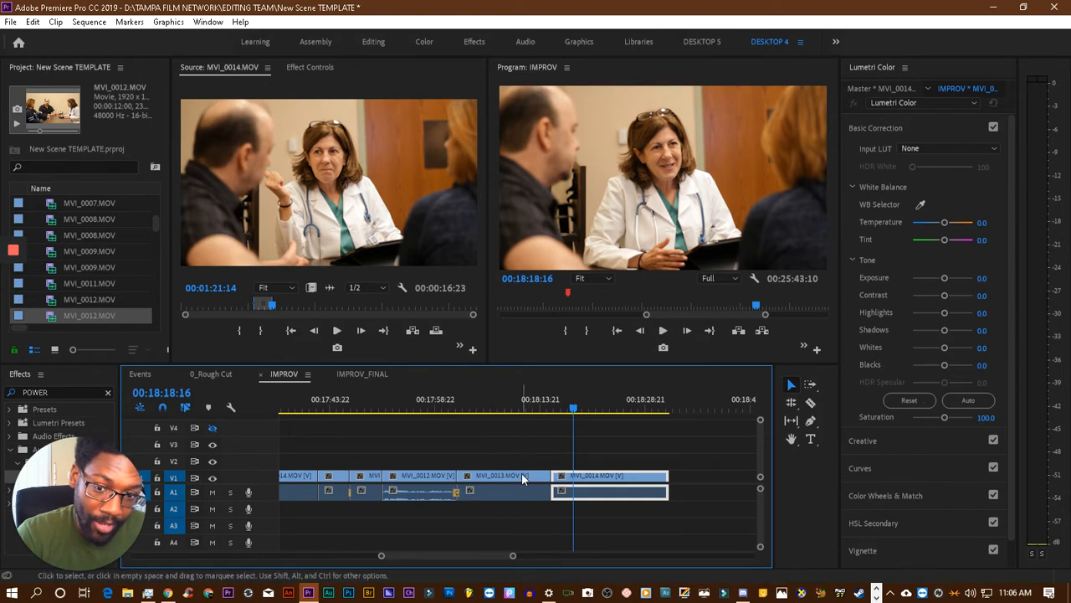
# - Trim the start of the last MVI_0014.MOV clip to 00:18:20:21 and close the gap after MVI_0013.MOV
pyautogui.click(577, 412)
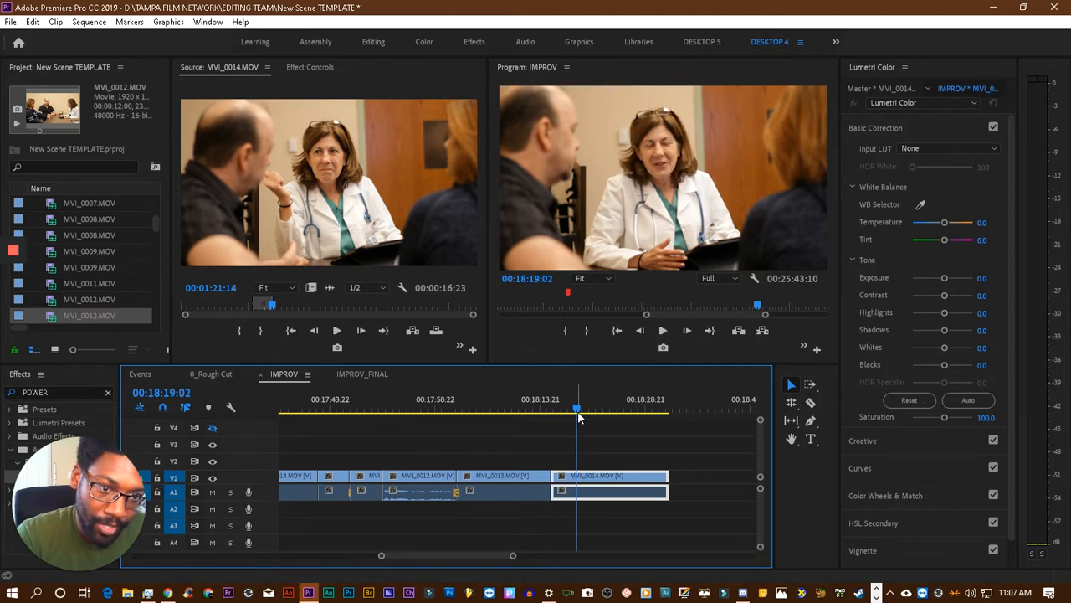
pyautogui.press('space')
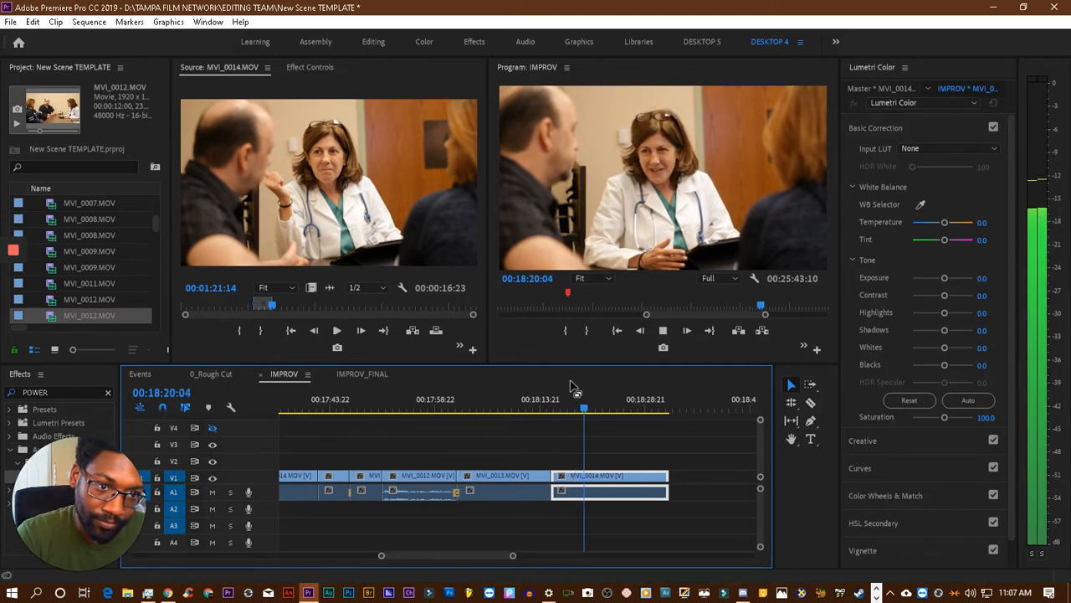
pyautogui.press('space')
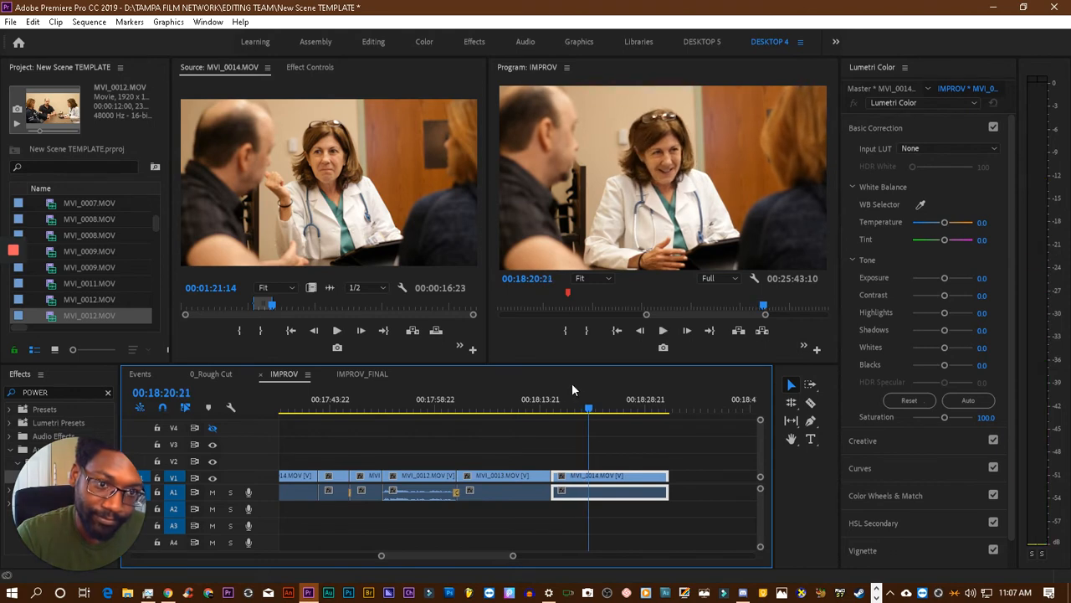
pyautogui.moveTo(553, 483); pyautogui.dragTo(589, 475)
pyautogui.click(570, 484)
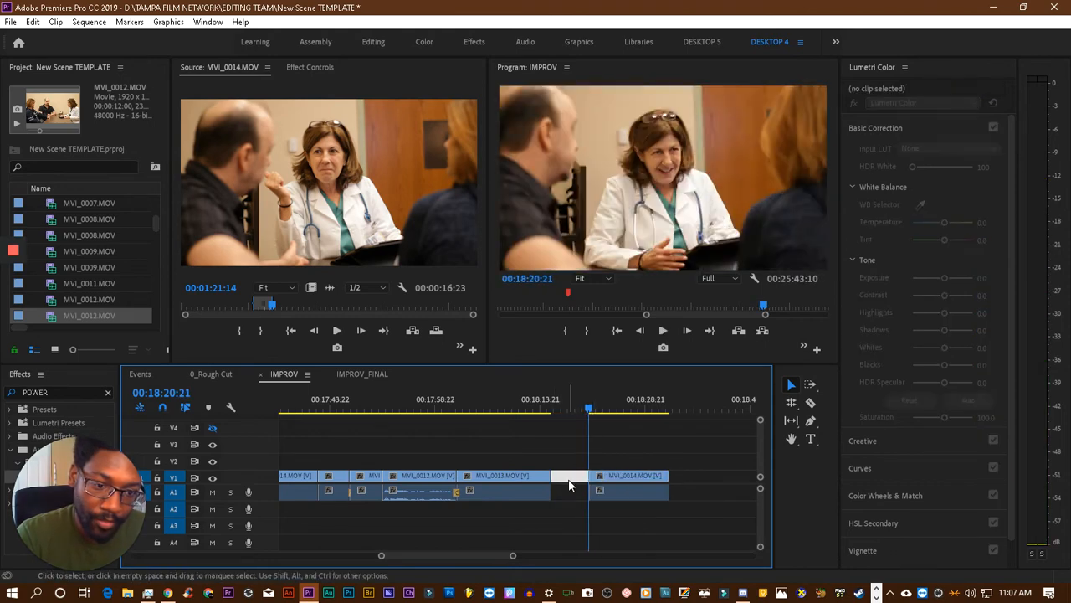
pyautogui.press('Delete')
# - Play through the cut from MVI_0013.MOV to MVI_0014.MOV, then recheck it from 00:18:14:19 to 00:18:16:14
pyautogui.click(534, 395)
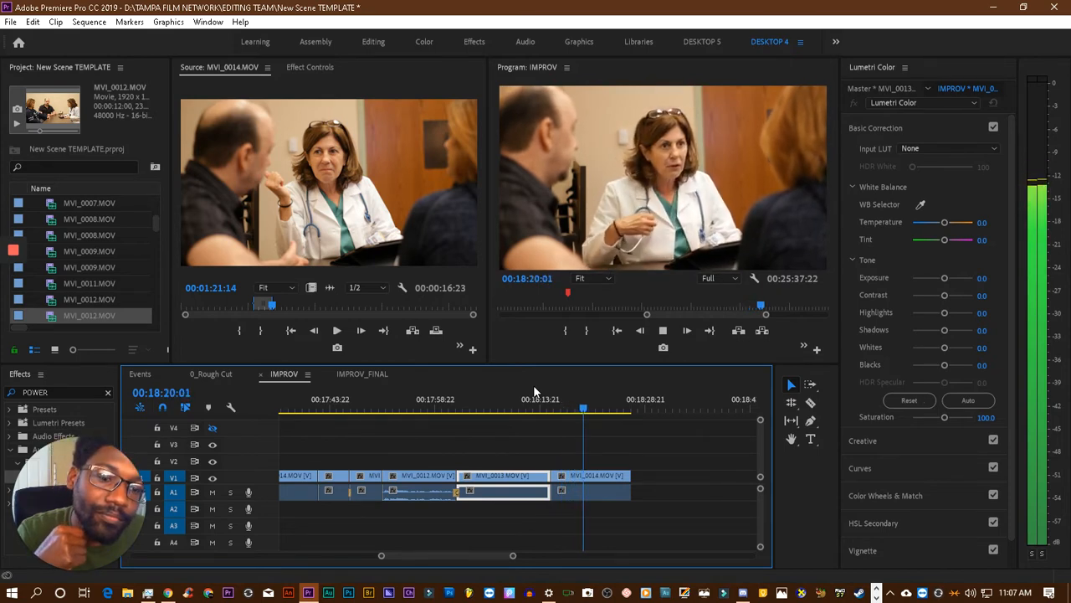
pyautogui.press('space')
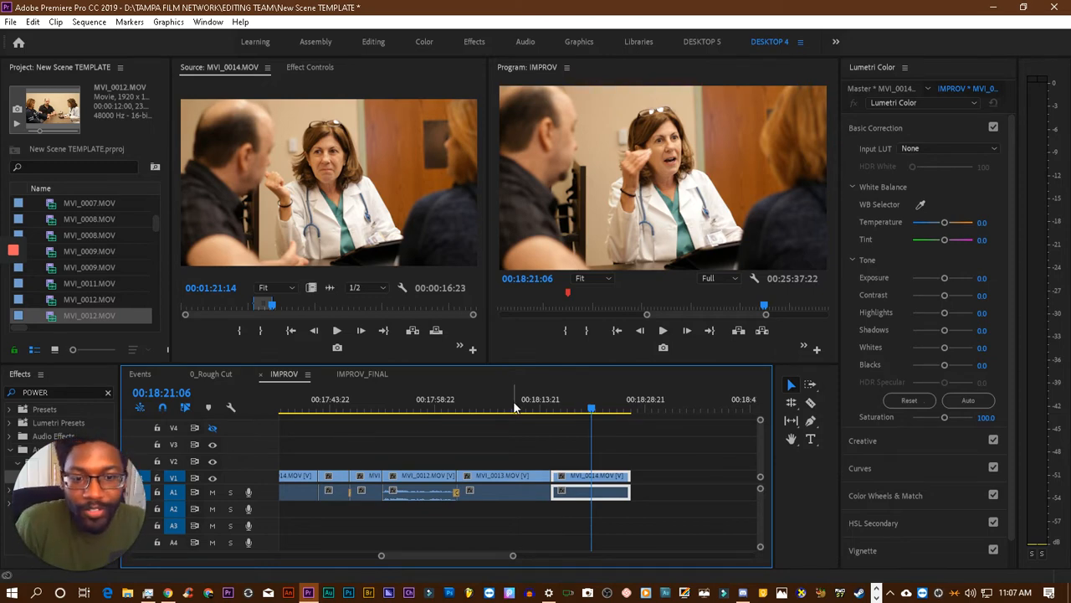
pyautogui.click(548, 410)
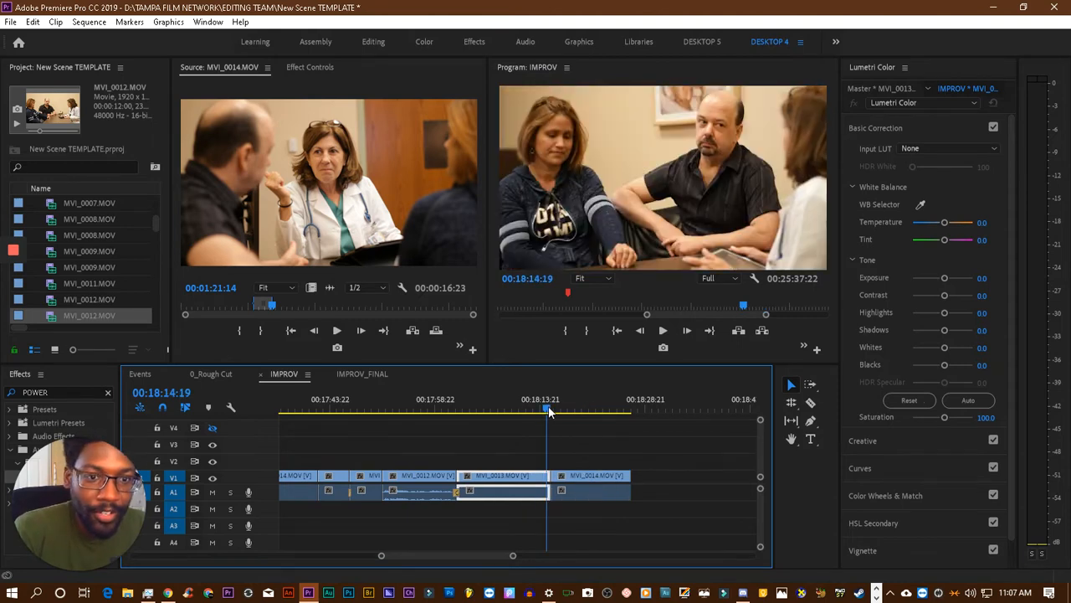
pyautogui.press('space')
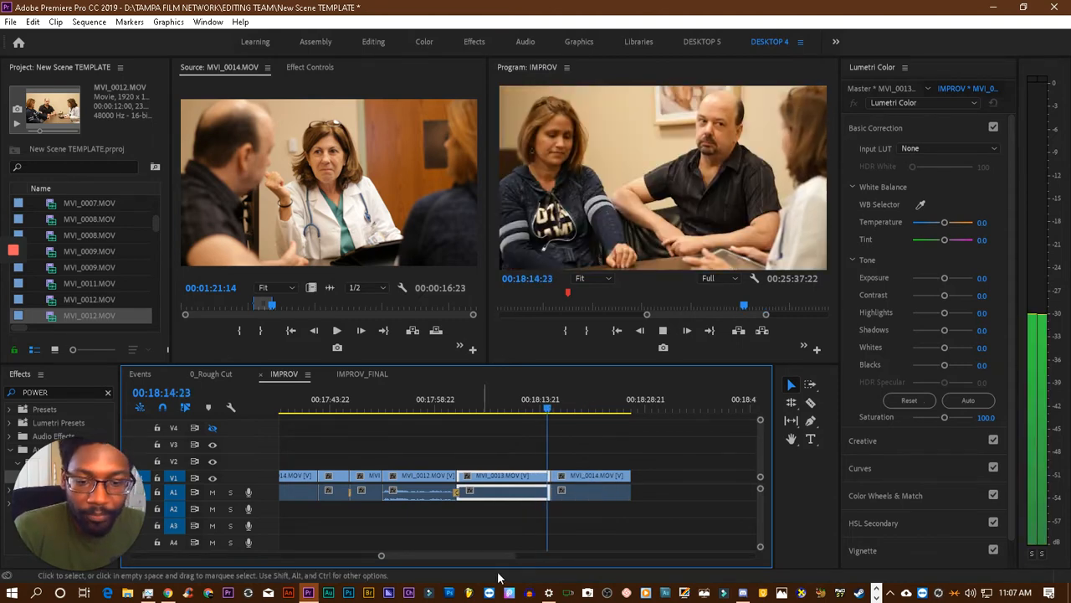
pyautogui.press('space')
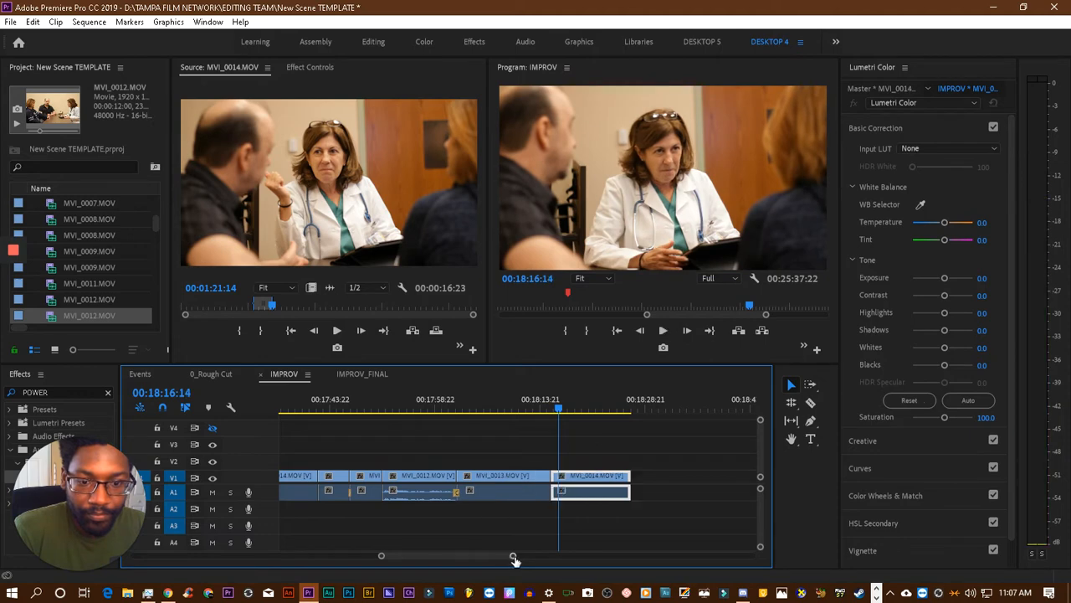
# - Expand audio track A1 at the cut between MVI_0013.MOV and MVI_0014.MOV, and play across the cut
pyautogui.moveTo(514, 556); pyautogui.dragTo(457, 555)
pyautogui.scroll(5, 457, 525)
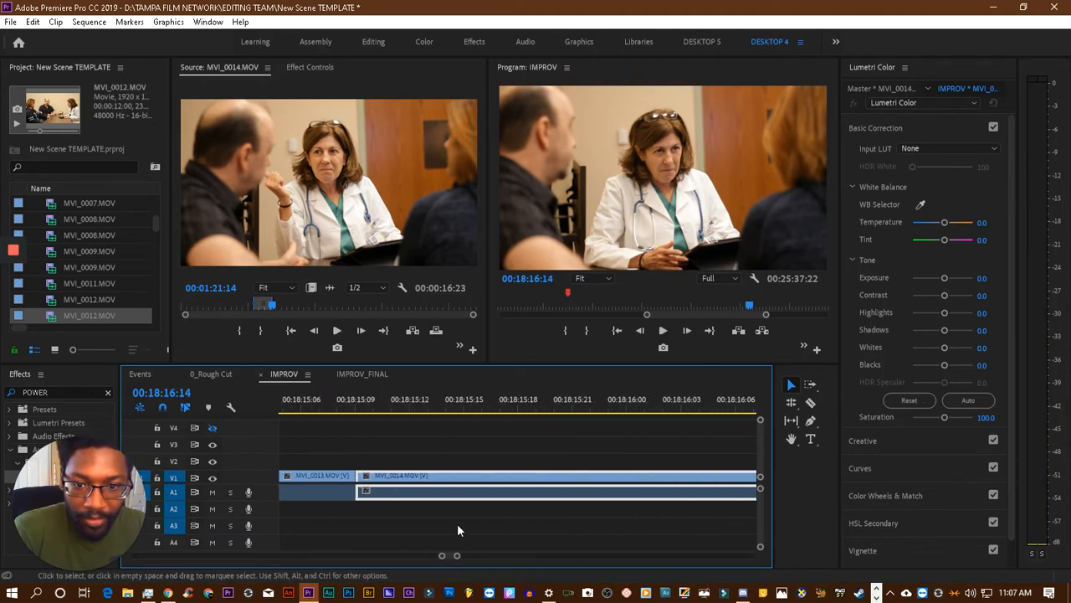
pyautogui.doubleClick(269, 491)
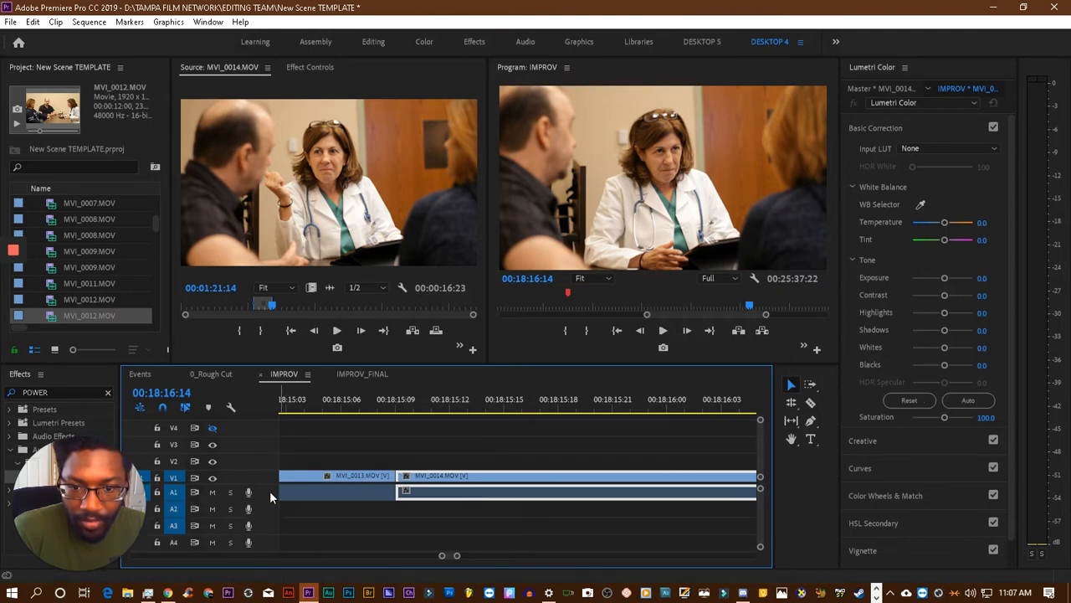
pyautogui.click(388, 403)
pyautogui.press('space')
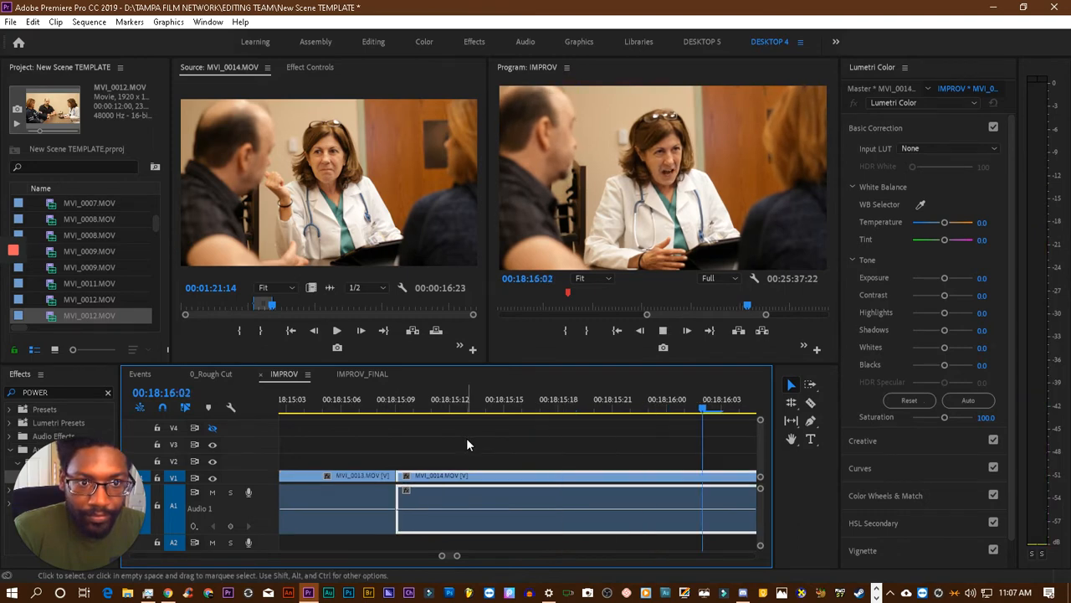
pyautogui.press('space')
# - Scrub and replay the opening frames of MVI_0014.MOV around 00:18:16:02 to look for a better start frame
pyautogui.moveTo(449, 411); pyautogui.dragTo(344, 410)
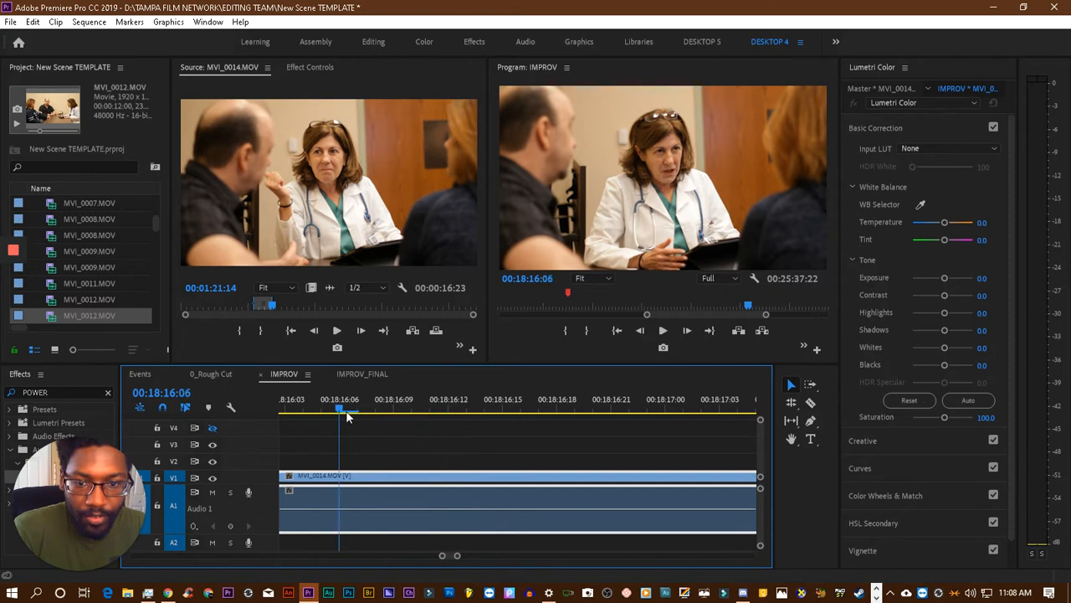
pyautogui.scroll(3, 333, 411)
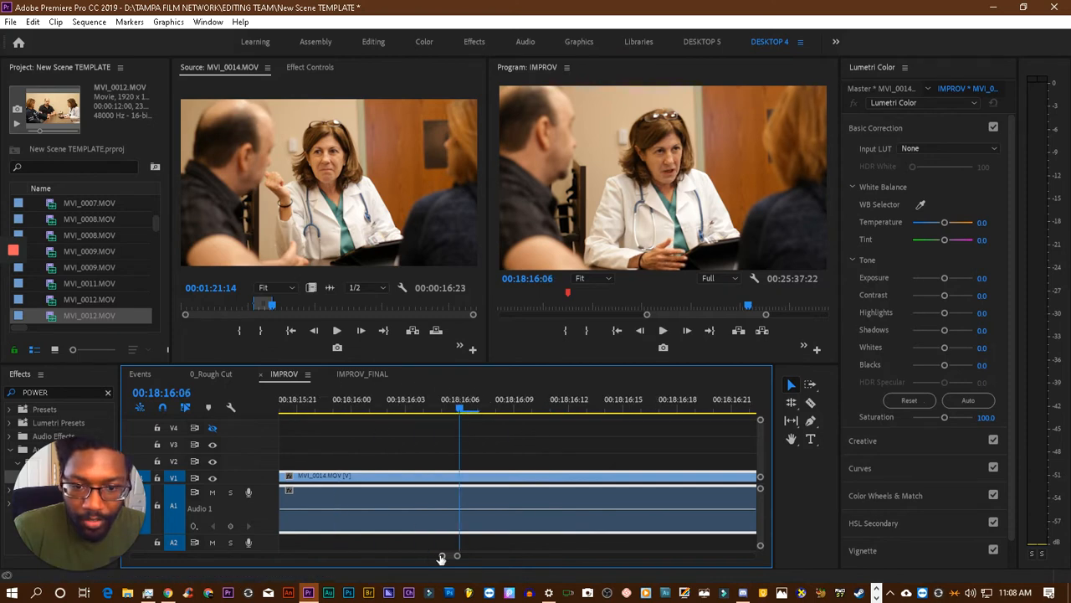
pyautogui.moveTo(441, 559); pyautogui.dragTo(430, 556)
pyautogui.moveTo(510, 415); pyautogui.dragTo(494, 416)
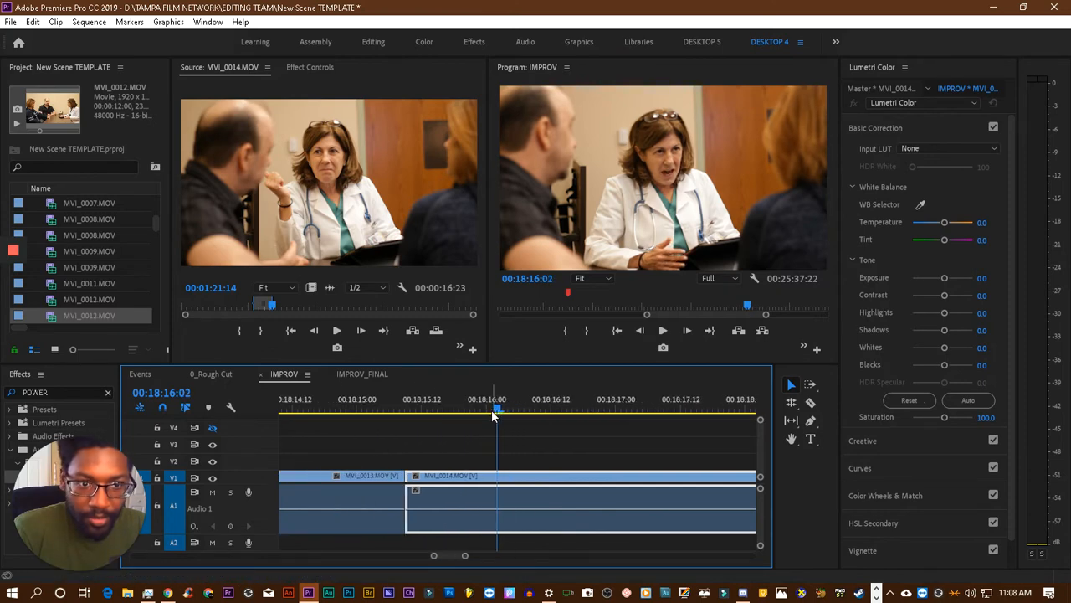
pyautogui.press('space')
pyautogui.press('space')
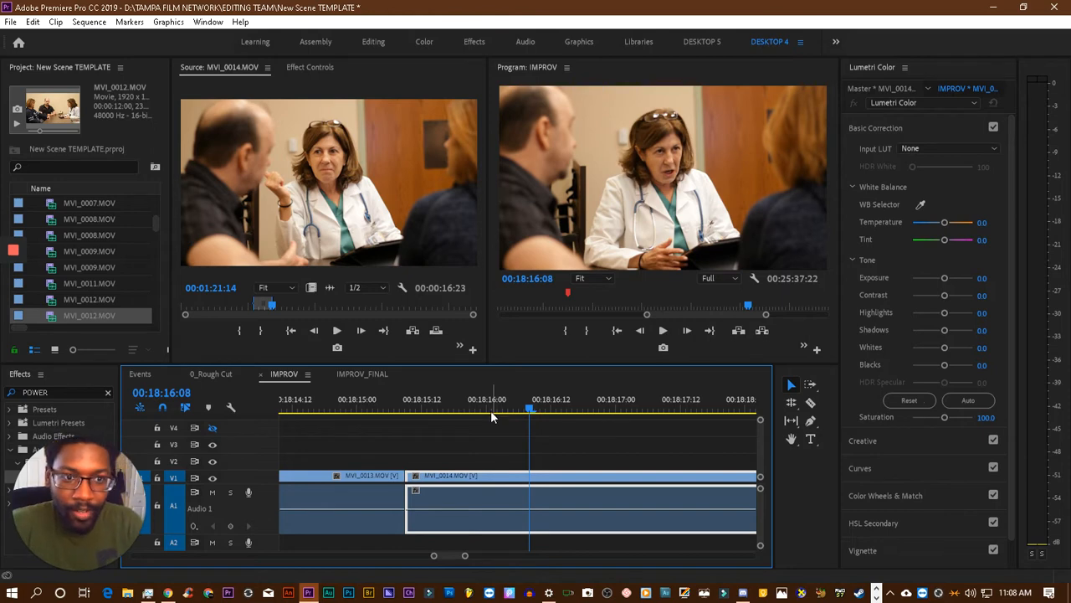
pyautogui.press('Left')
pyautogui.press('Left')
pyautogui.press('Left')
pyautogui.press('Left')
pyautogui.press('Left')
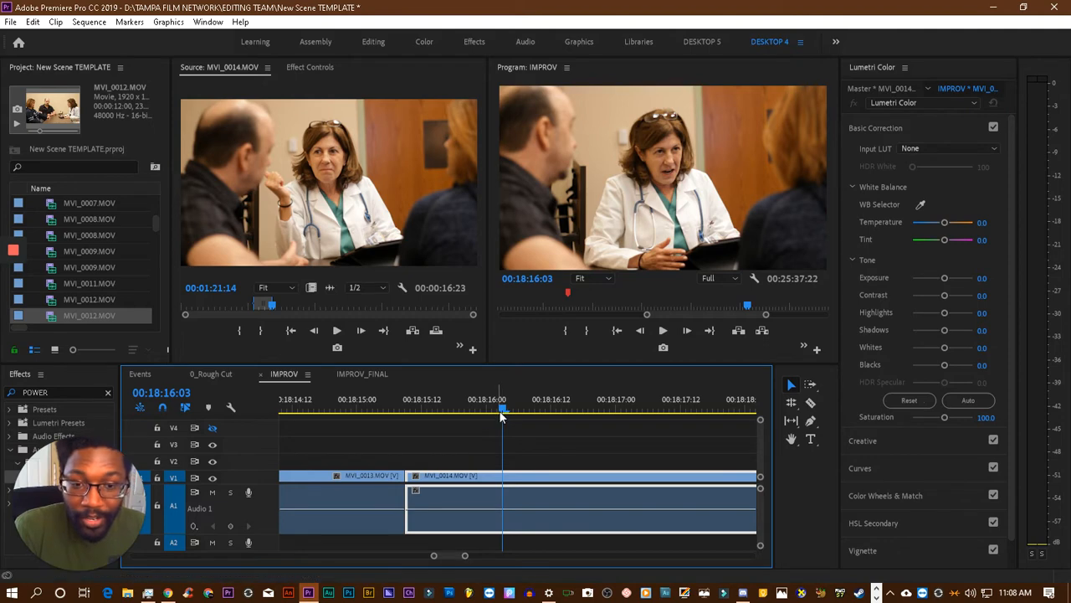
# - Try trimming the start of MVI_0014.MOV to 00:18:16:05 and closing the gap after MVI_0013.MOV
pyautogui.moveTo(500, 418); pyautogui.dragTo(491, 416)
pyautogui.press('Right')
pyautogui.press('Right')
pyautogui.press('Right')
pyautogui.press('Right')
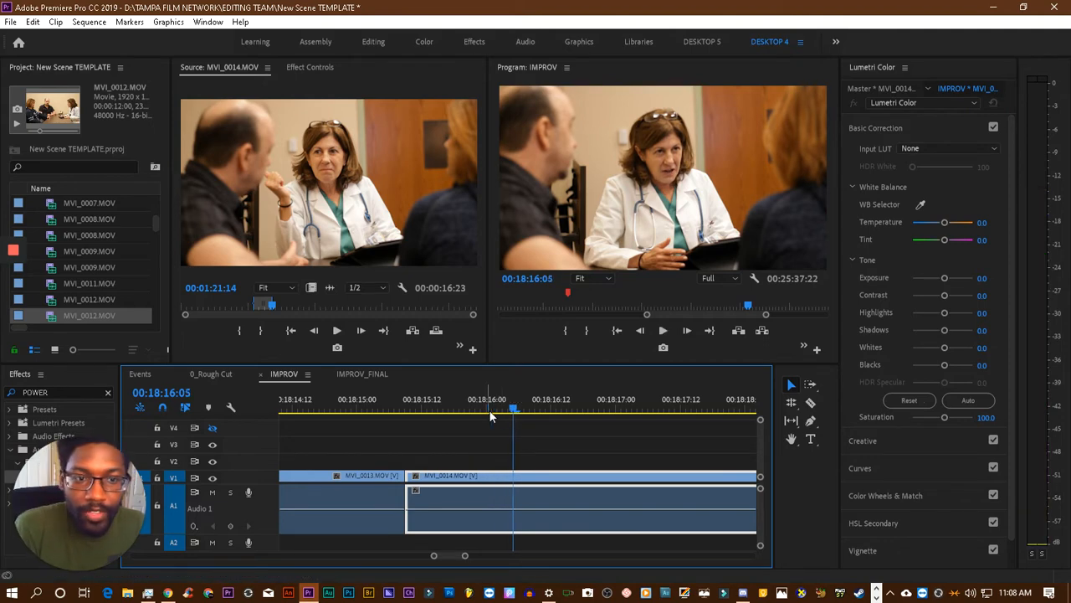
pyautogui.moveTo(408, 475); pyautogui.dragTo(518, 475)
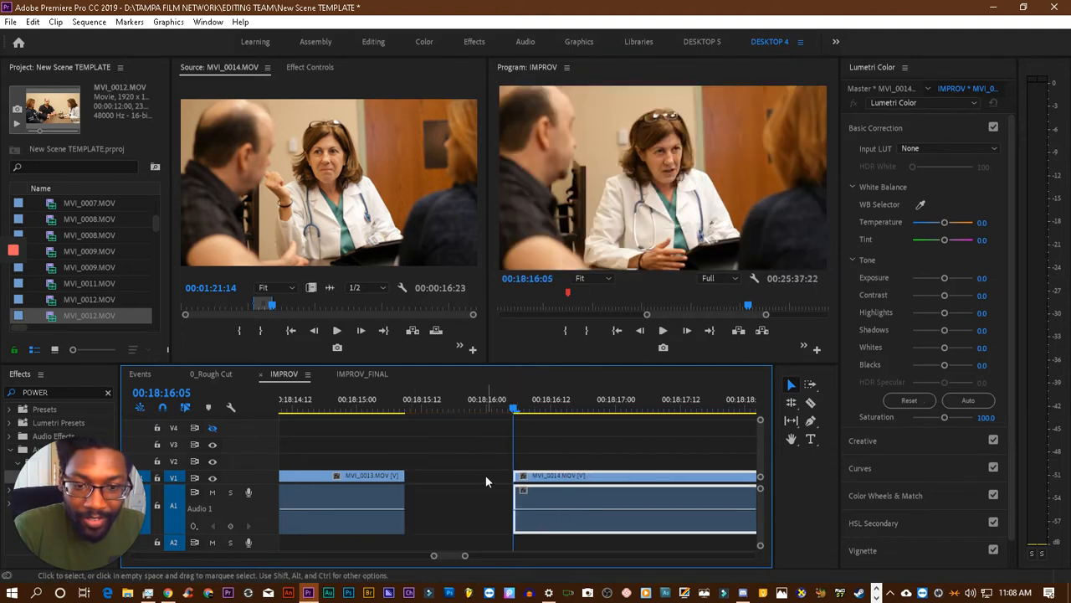
pyautogui.click(467, 476)
pyautogui.press('Delete')
# - Play back the tightened cut into MVI_0014.MOV, first from 00:18:15:03 and again from 00:18:15:05
pyautogui.click(371, 398)
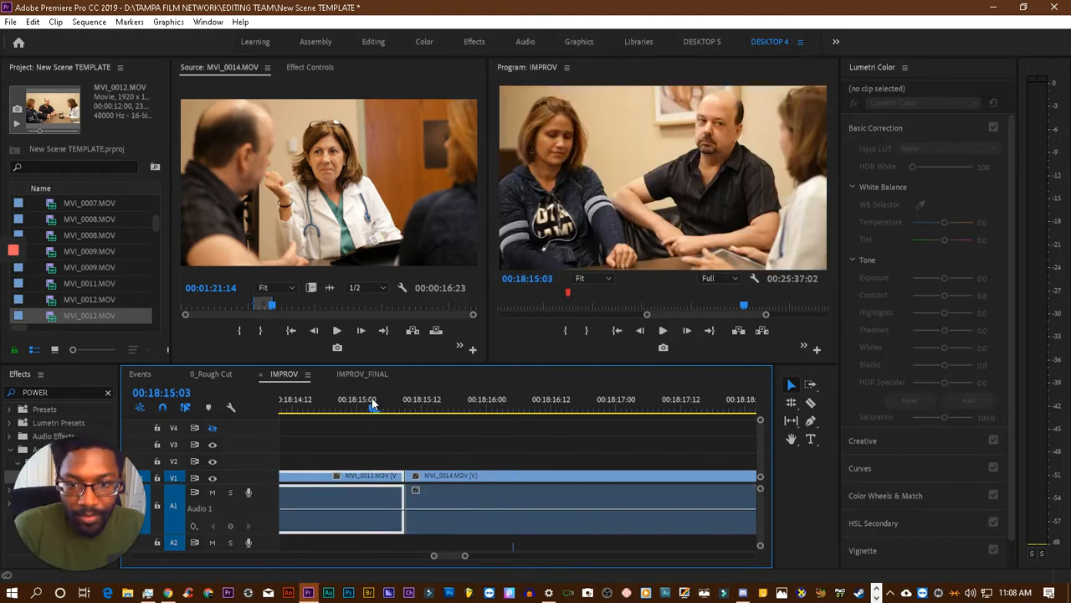
pyautogui.press('space')
pyautogui.press('space')
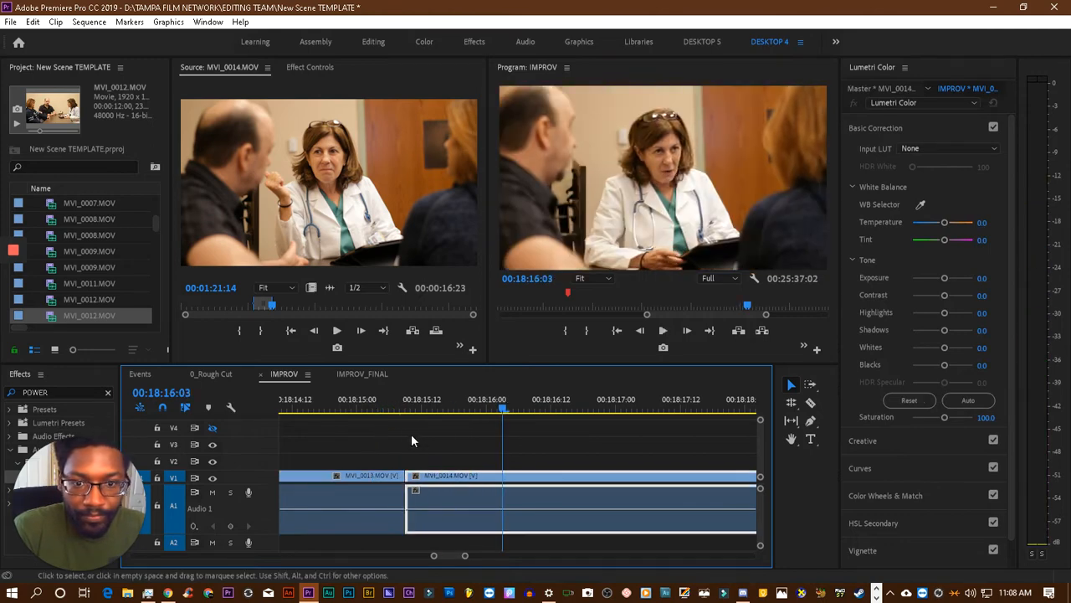
pyautogui.click(385, 400)
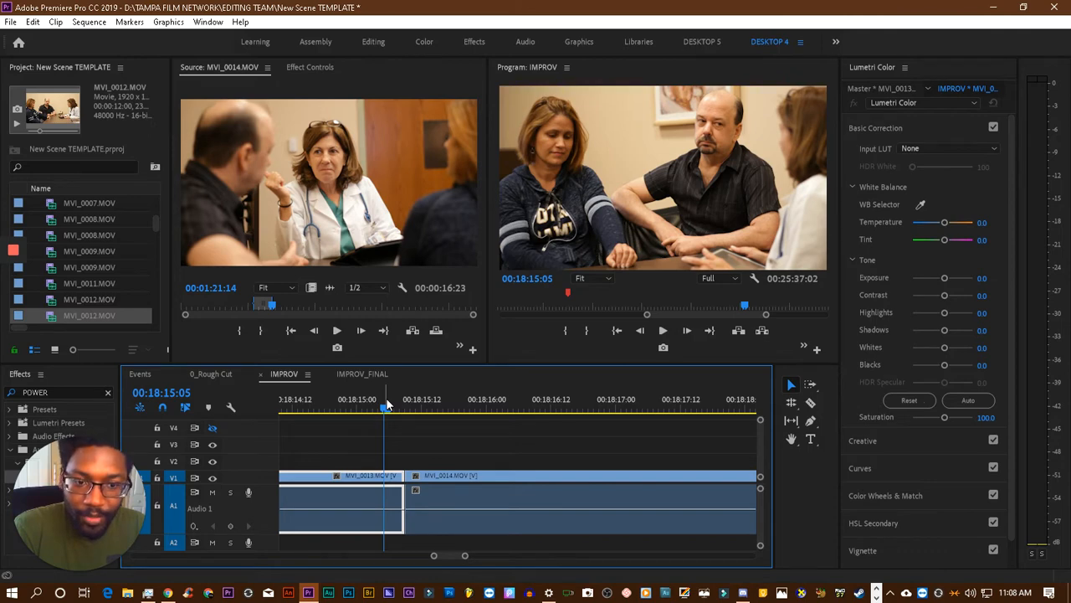
pyautogui.press('space')
pyautogui.press('space')
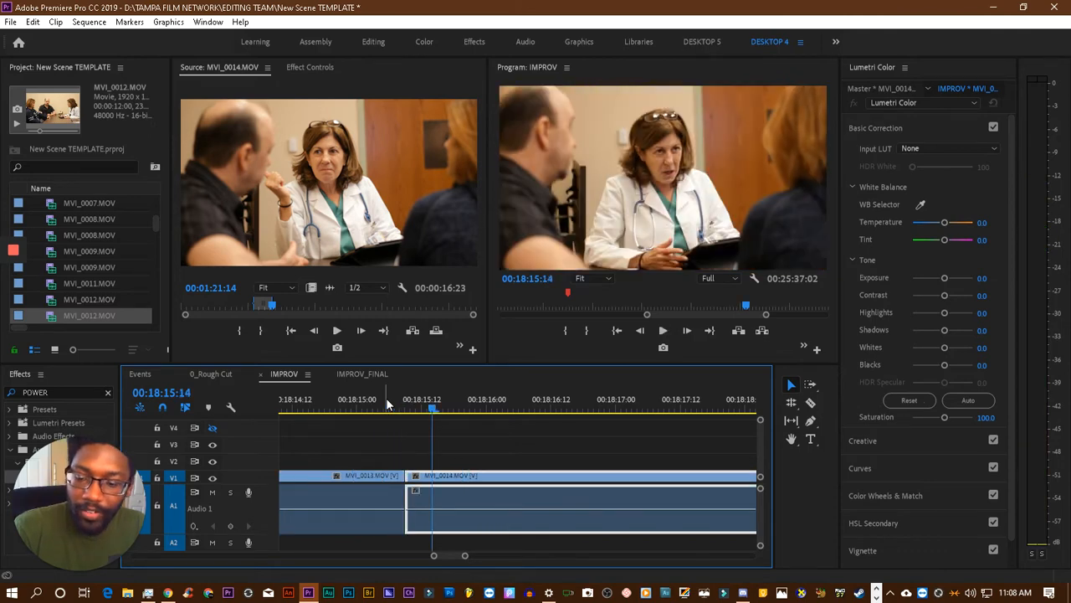
# - Undo the last trim and gap removal on MVI_0014.MOV, and replay the restored cut from 00:18:15:01
pyautogui.hotkey('ctrl', 'z')
pyautogui.hotkey('ctrl', 'z')
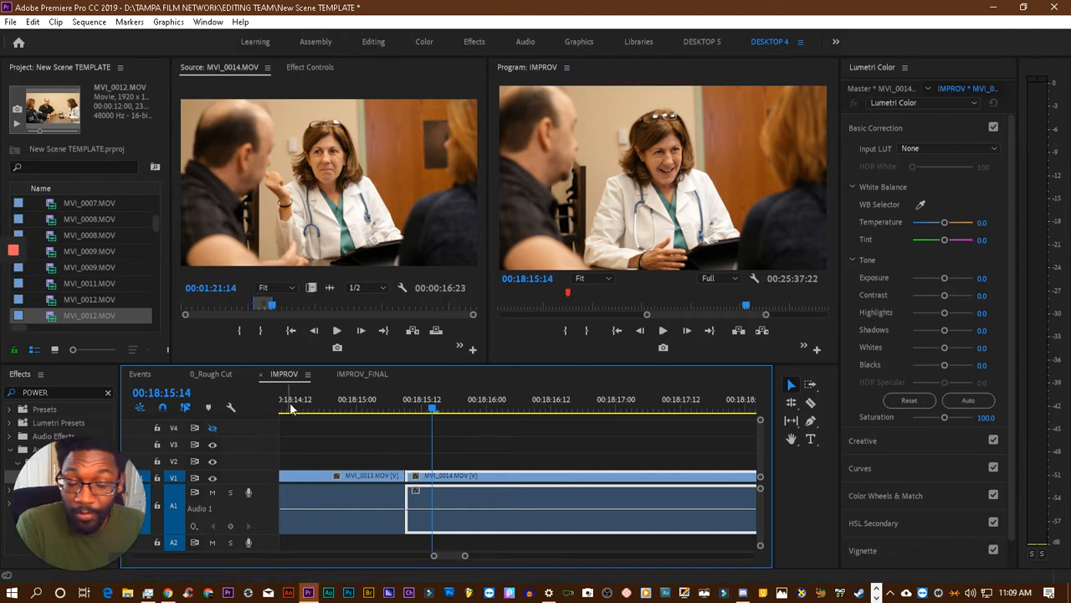
pyautogui.click(363, 390)
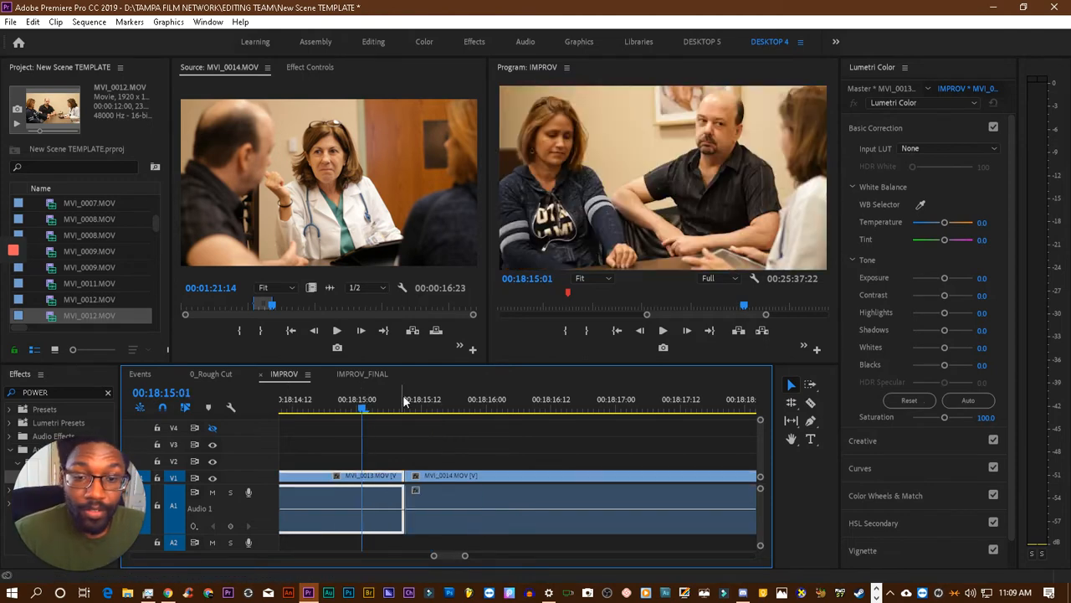
pyautogui.press('space')
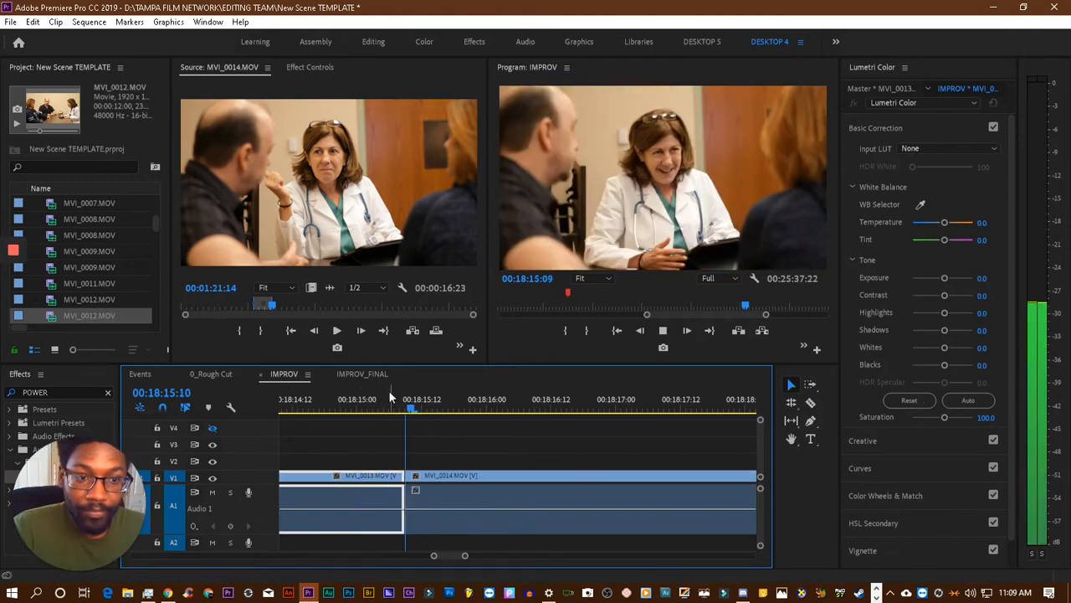
pyautogui.press('space')
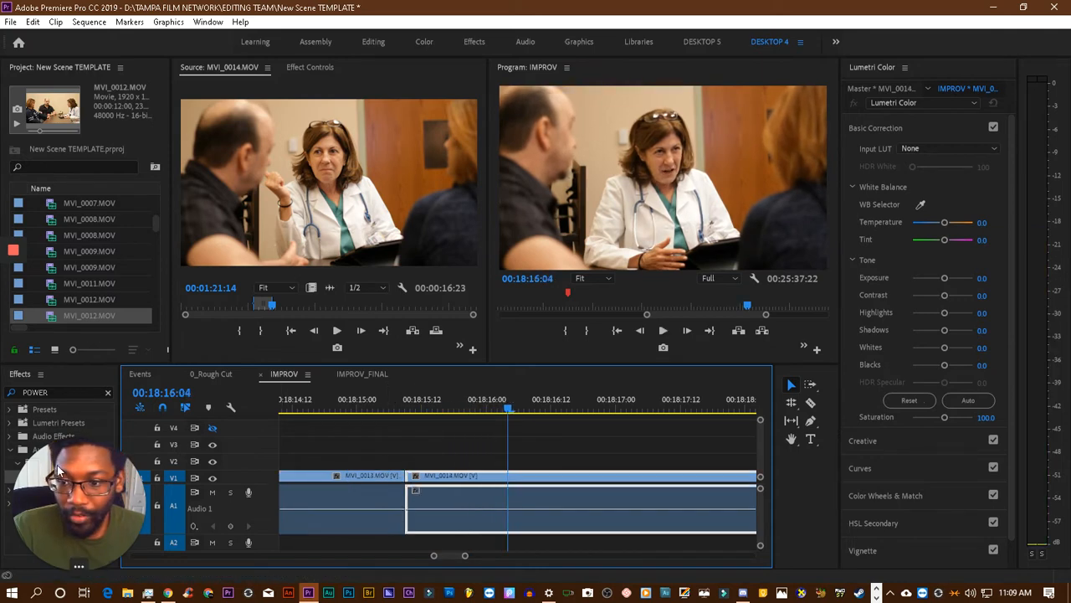
# - Put a Constant Power crossfade about 8 frames long on the audio cut between MVI_0013.MOV and MVI_0014.MOV, and play it back
pyautogui.moveTo(87, 519); pyautogui.dragTo(120, 300)
pyautogui.moveTo(42, 478); pyautogui.dragTo(405, 515)
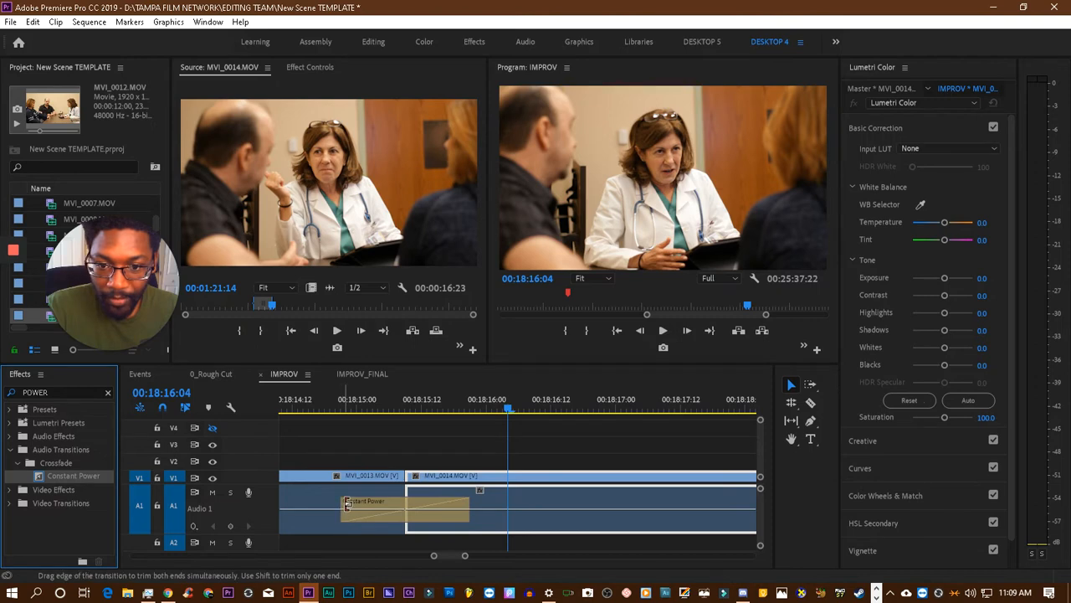
pyautogui.moveTo(343, 504); pyautogui.dragTo(387, 504)
pyautogui.click(325, 398)
pyautogui.press('space')
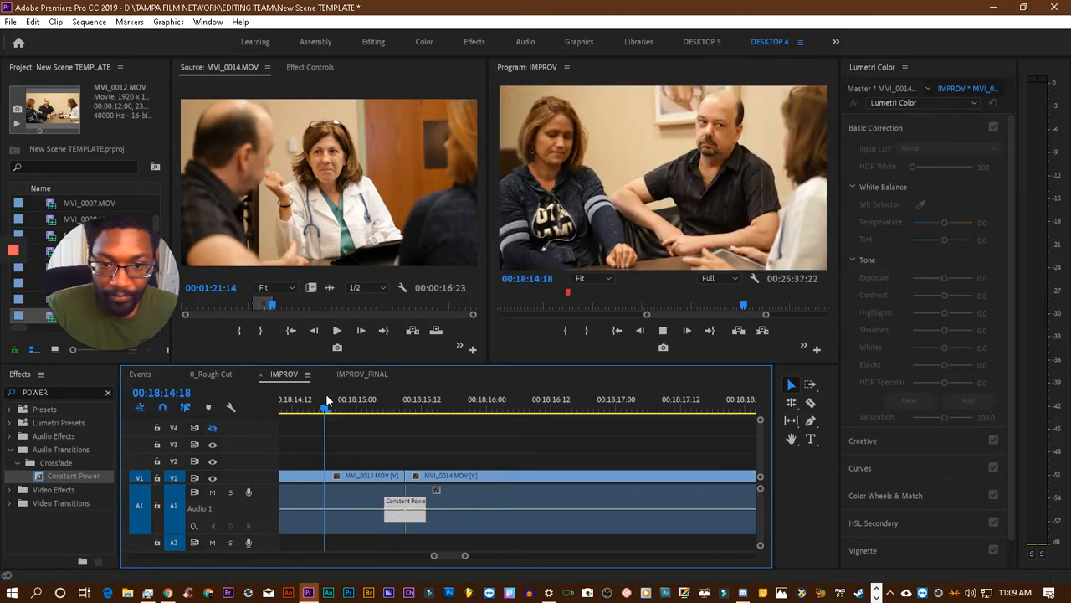
pyautogui.press('space')
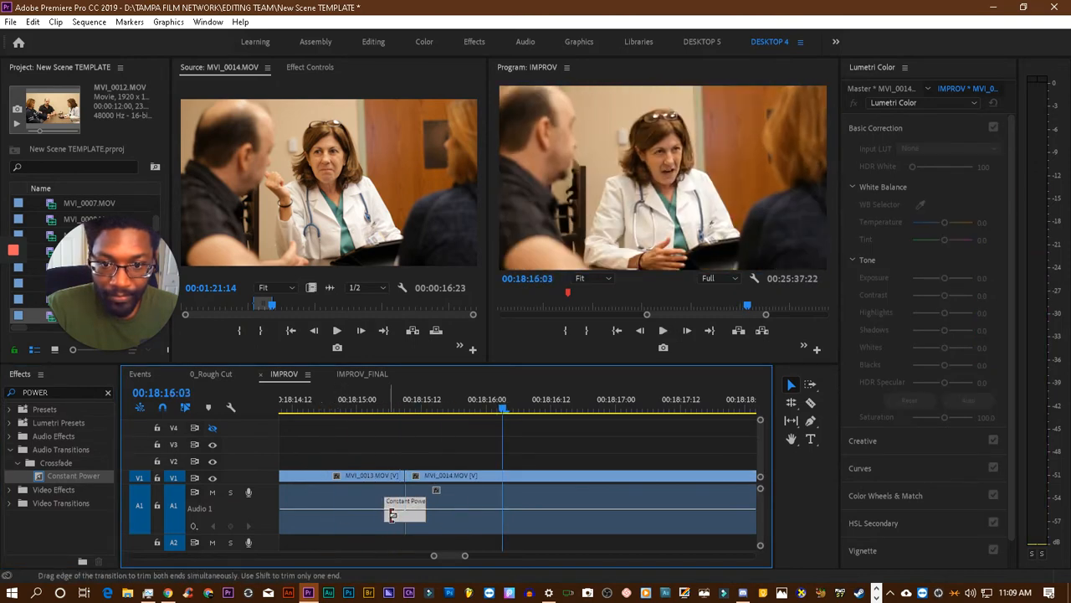
# - Shorten the Constant Power crossfade to about 4 frames and replay the cut from before 00:18:15:00 to 00:18:16:02
pyautogui.click(399, 502)
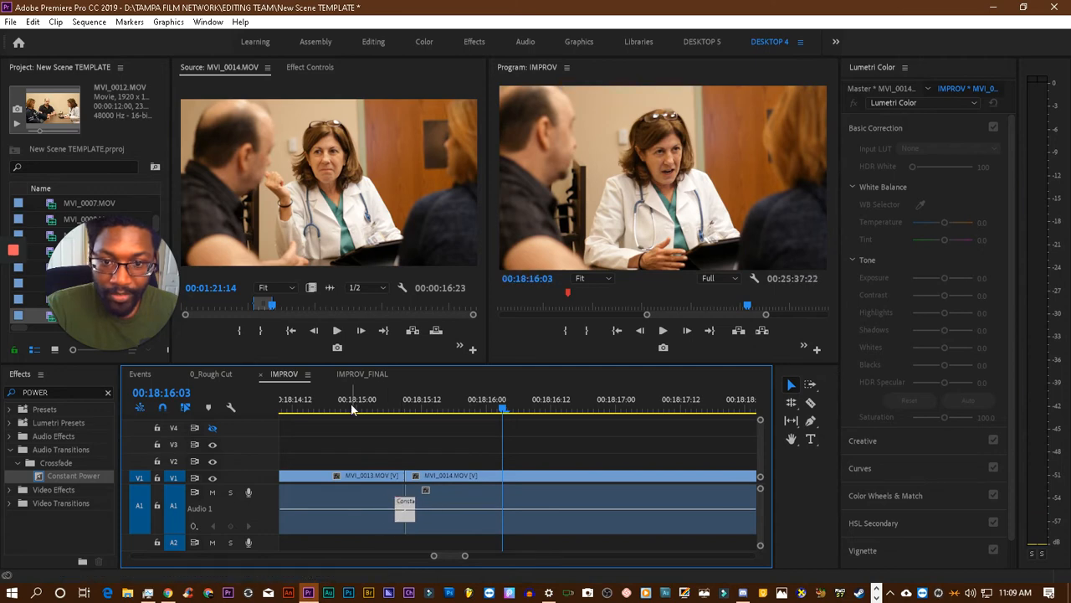
pyautogui.click(350, 407)
pyautogui.press('space')
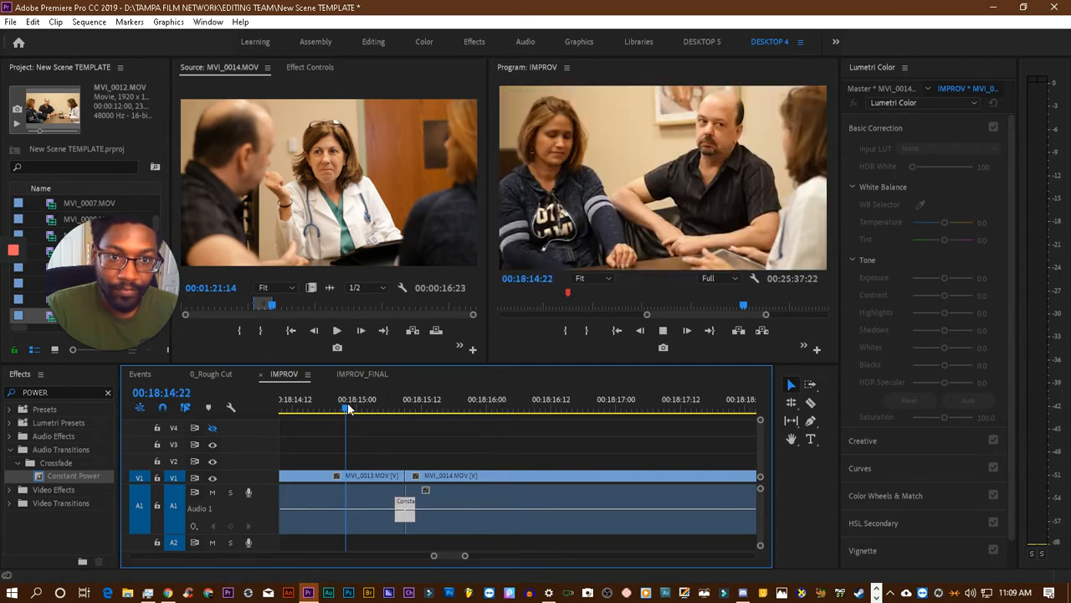
pyautogui.press('space')
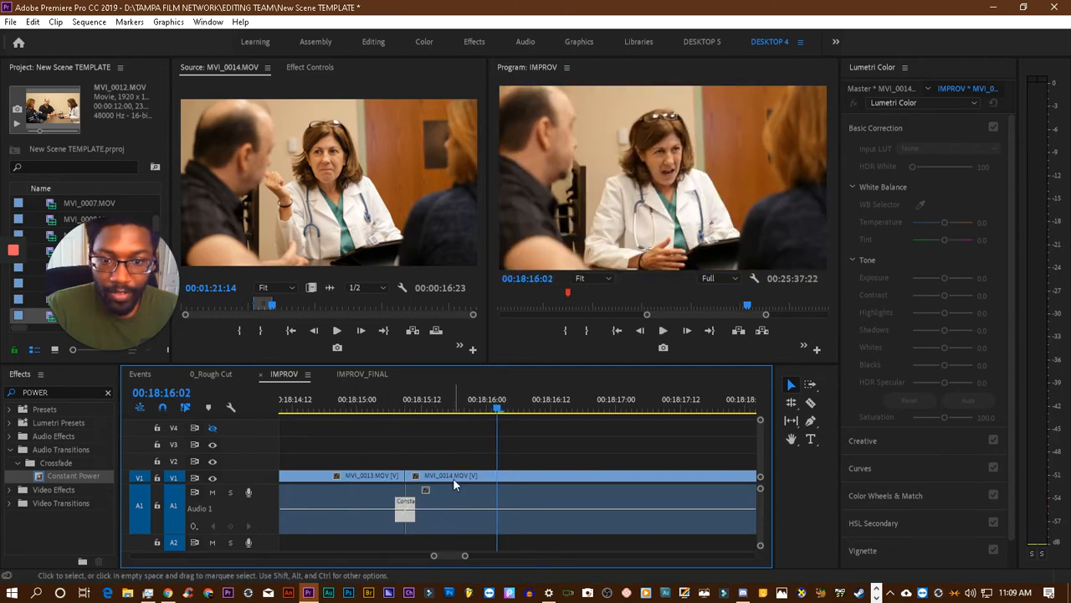
# - Move MVI_0014.MOV about 2 frames earlier over MVI_0013.MOV's end, put a Constant Power crossfade about 8 frames long on their audio cut, and play it
pyautogui.moveTo(453, 478); pyautogui.dragTo(441, 483)
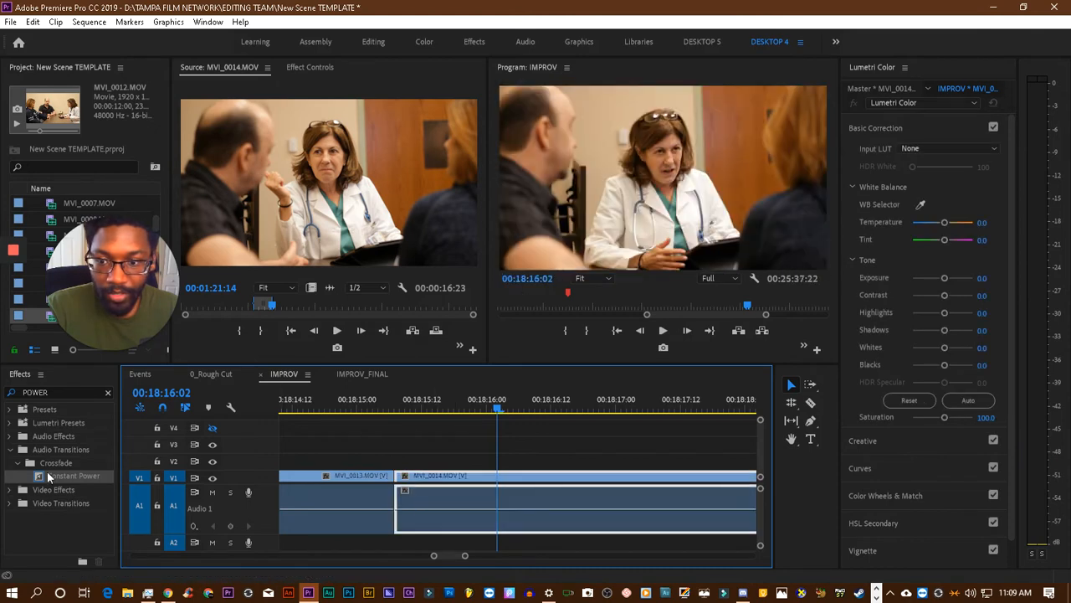
pyautogui.moveTo(73, 475); pyautogui.dragTo(445, 507)
pyautogui.click(340, 408)
pyautogui.press('space')
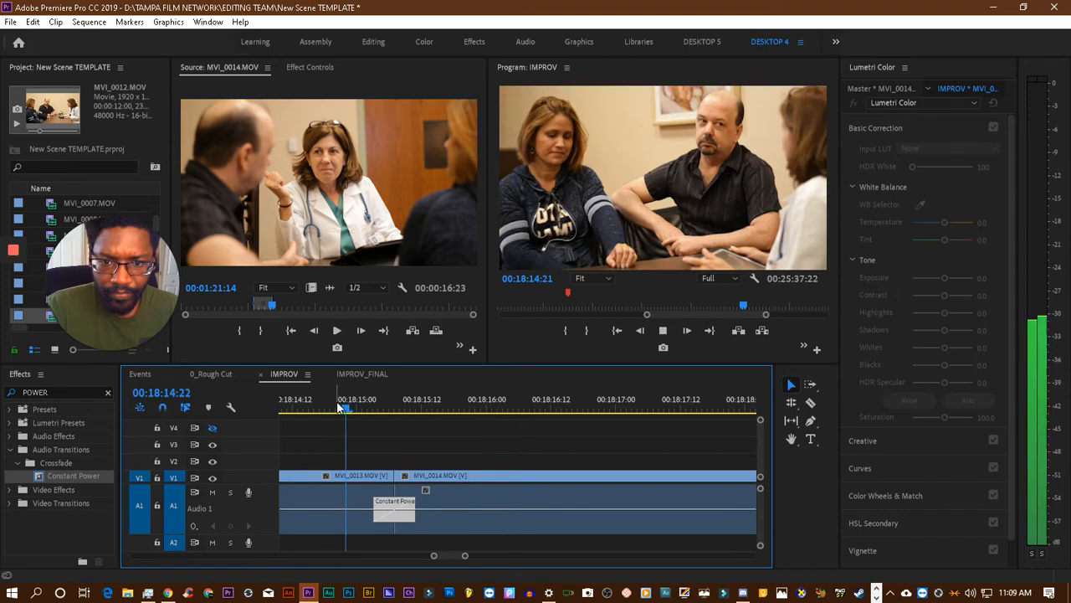
# - Delete the Constant Power crossfade between MVI_0013.MOV and the last MVI_0014.MOV, and replay the cut without it
pyautogui.click(400, 512)
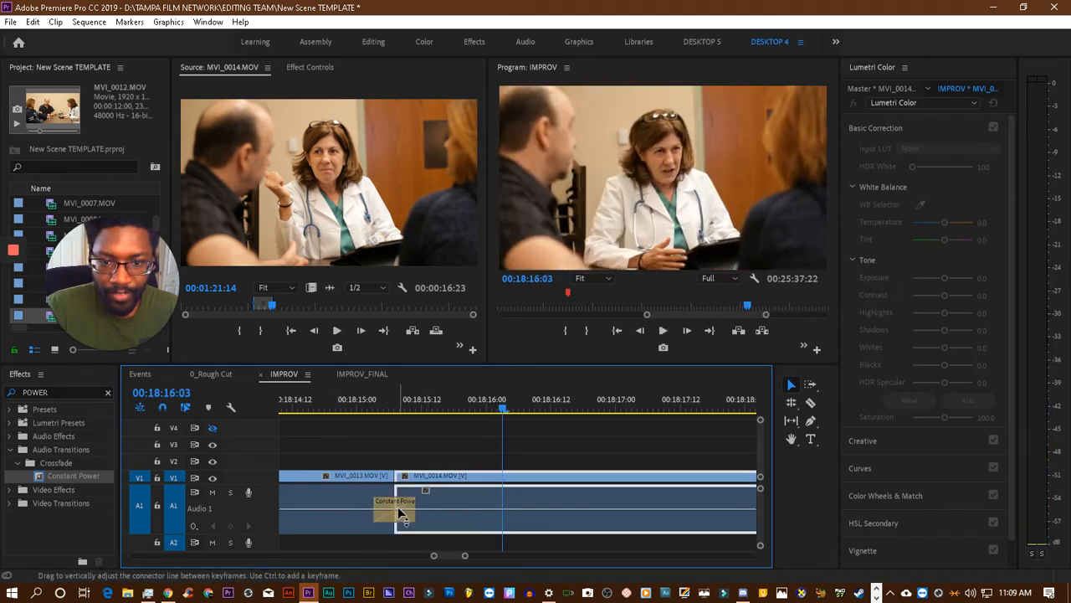
pyautogui.press('Delete')
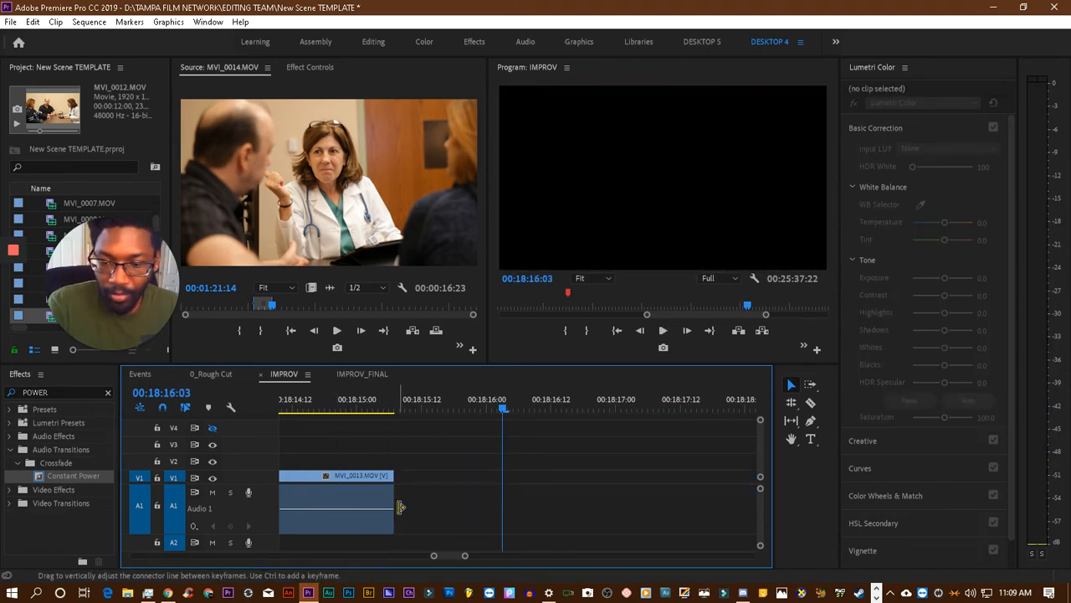
pyautogui.hotkey('ctrl', 'z')
pyautogui.click(401, 509)
pyautogui.click(391, 511)
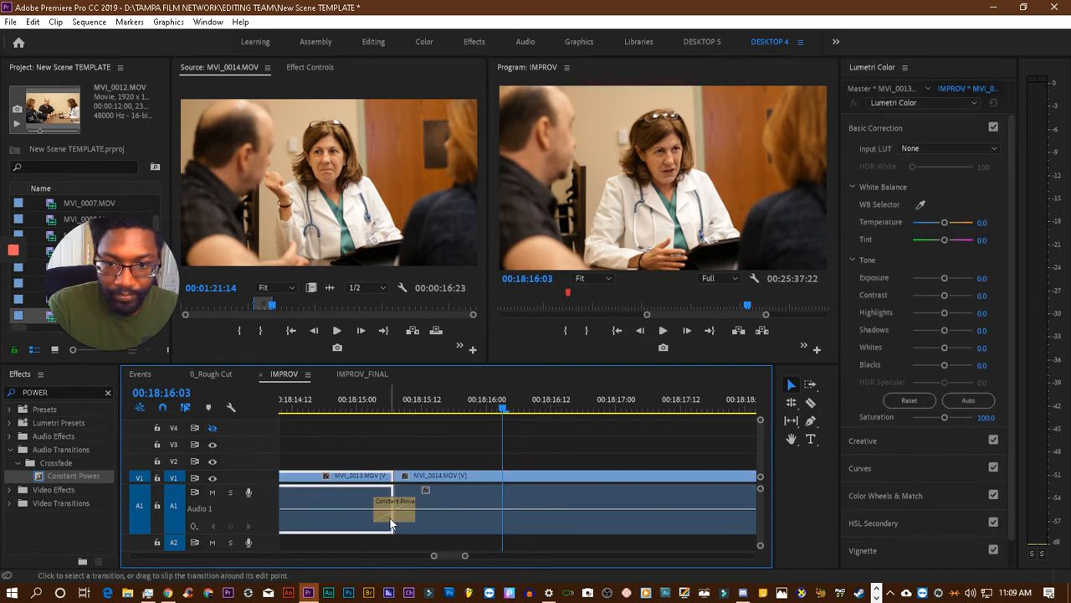
pyautogui.click(392, 519)
pyautogui.press('Delete')
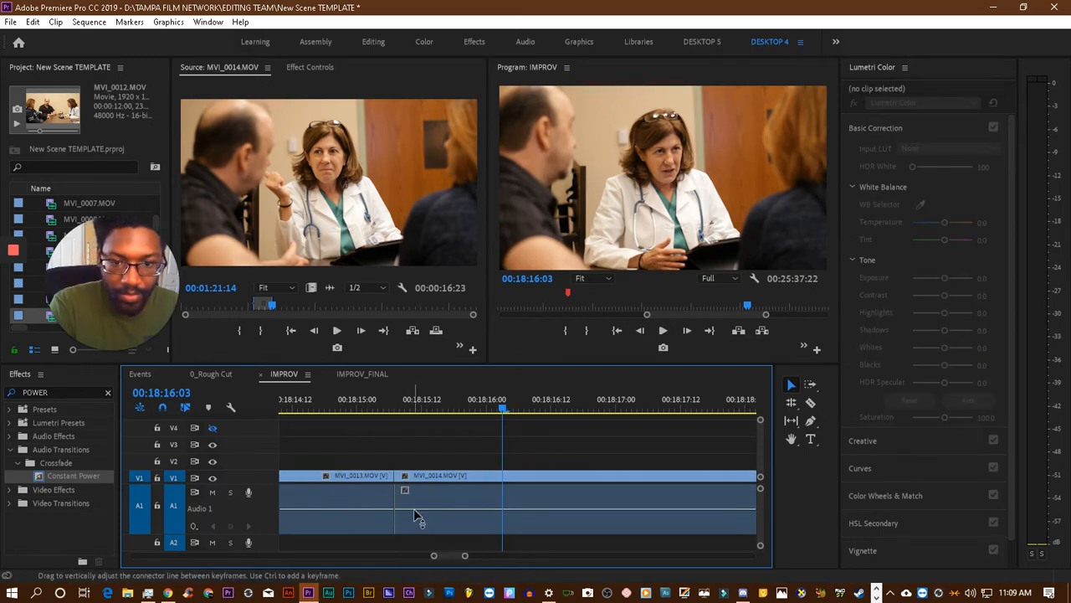
pyautogui.click(349, 403)
pyautogui.press('space')
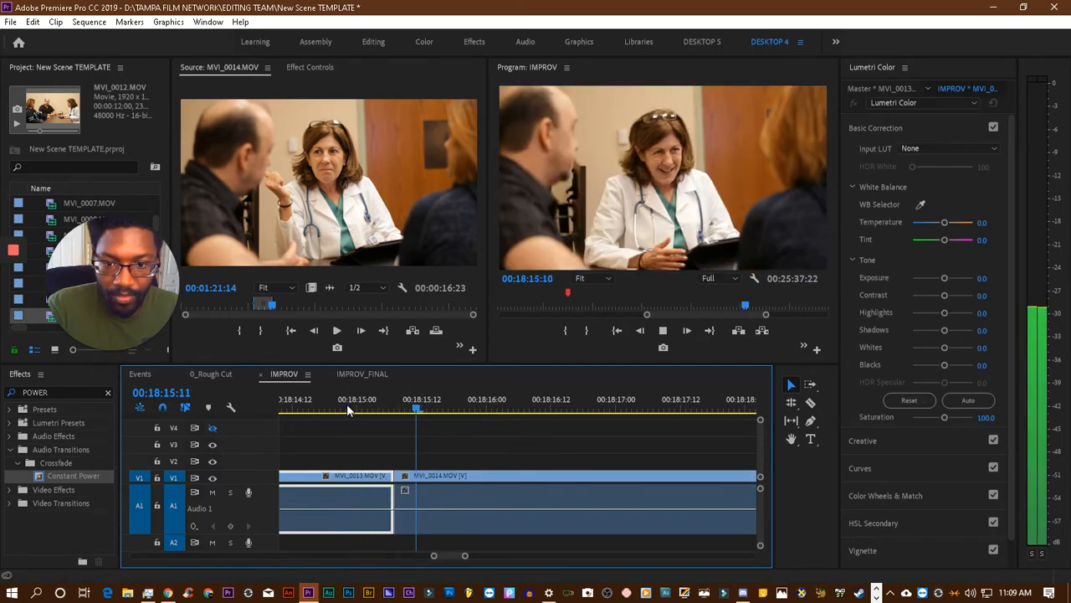
pyautogui.press('space')
# - Inspect the frames around the cut from MVI_0013.MOV to MVI_0014.MOV at 00:18:15:04, 00:18:15:03 and 00:18:15:09, and replay the cut
pyautogui.click(416, 480)
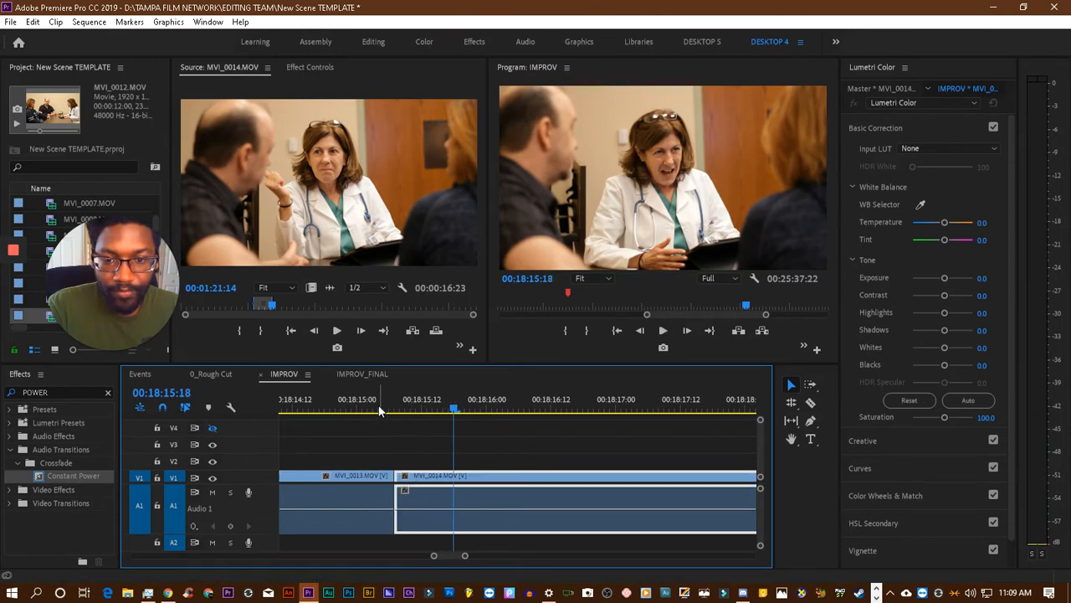
pyautogui.click(379, 408)
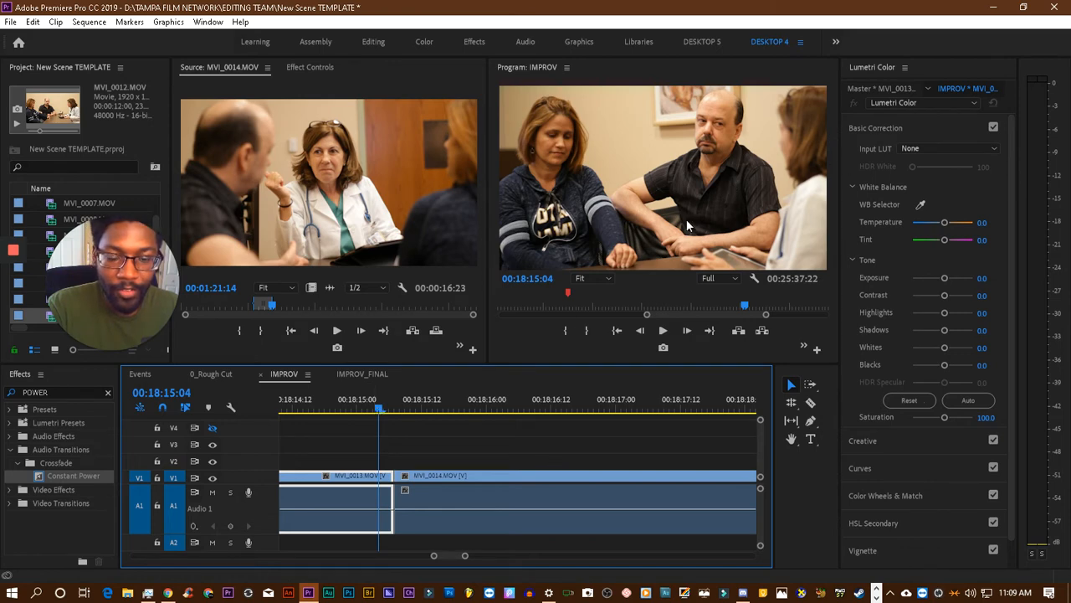
pyautogui.press('Left')
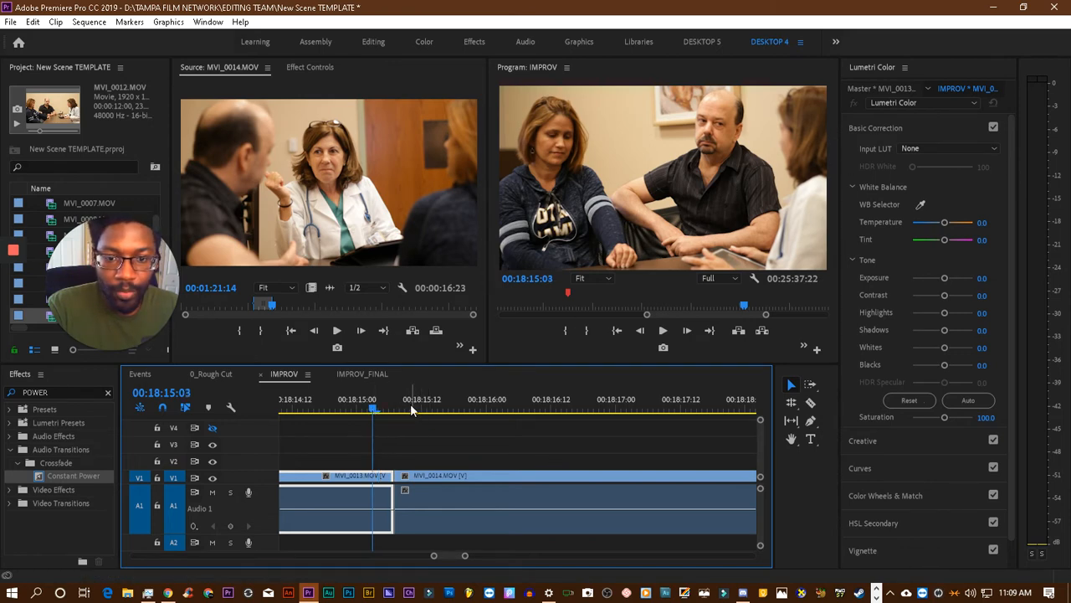
pyautogui.click(408, 405)
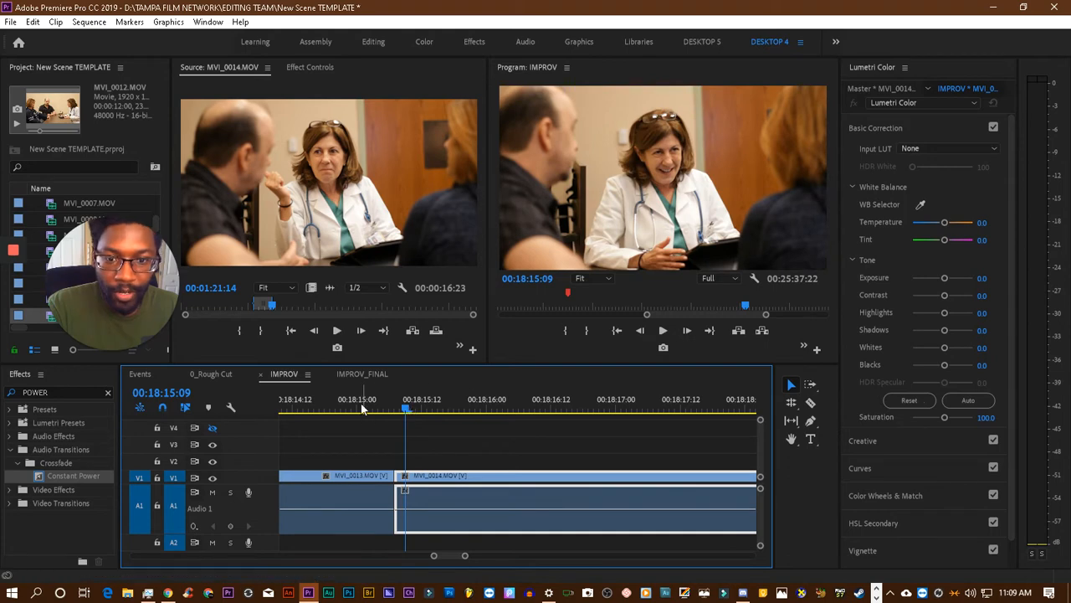
pyautogui.moveTo(361, 408); pyautogui.dragTo(307, 412)
pyautogui.press('space')
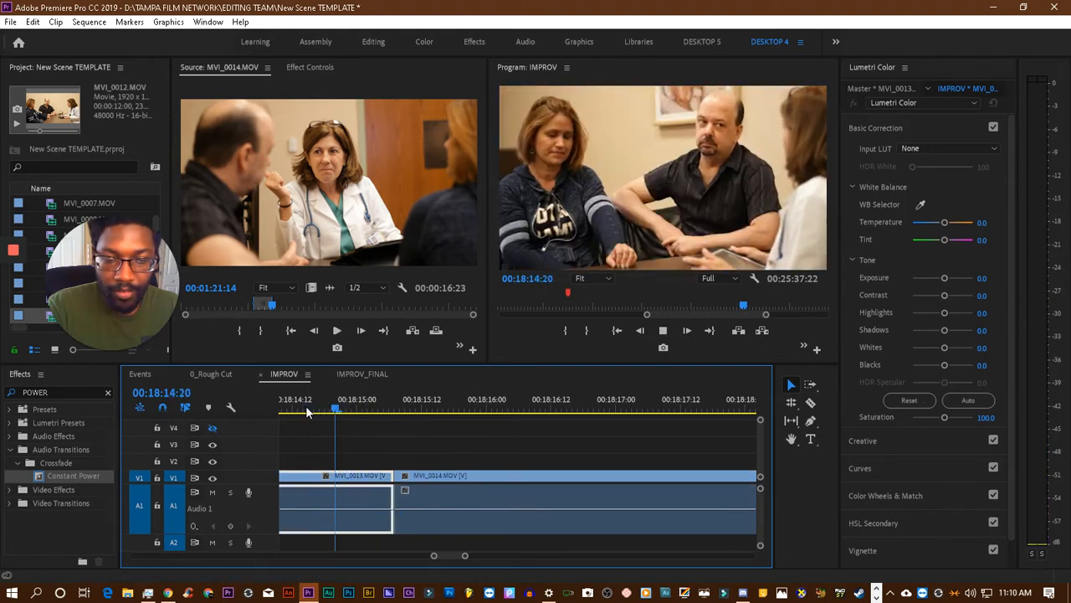
pyautogui.press('space')
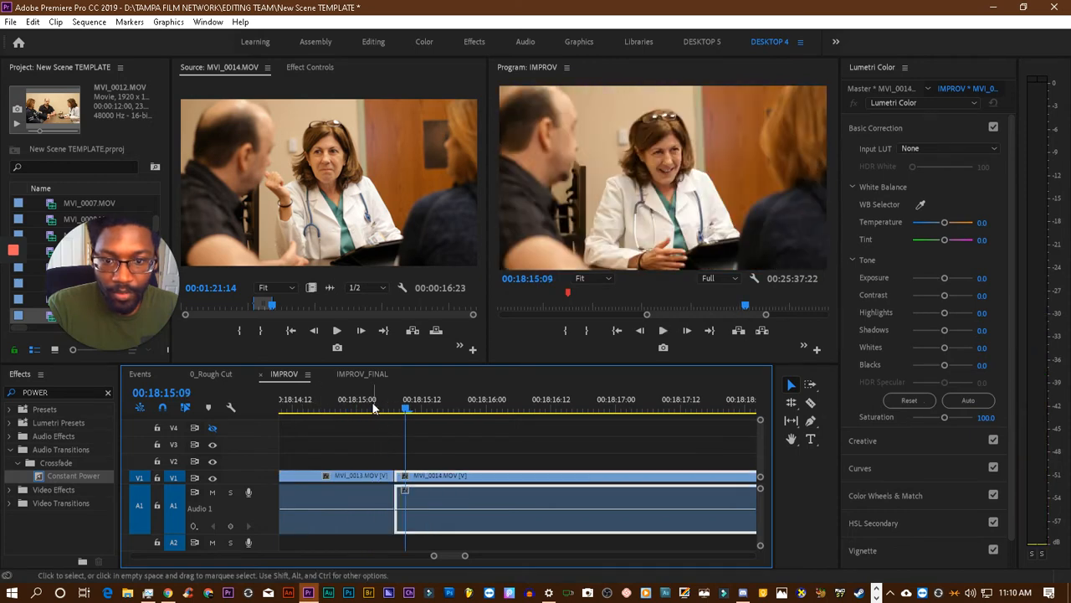
# - Move MVI_0014.MOV earlier over the end of MVI_0013.MOV so it starts at 00:18:15:03, and play back the cut
pyautogui.click(373, 407)
pyautogui.moveTo(436, 488); pyautogui.dragTo(414, 478)
pyautogui.click(324, 404)
pyautogui.press('space')
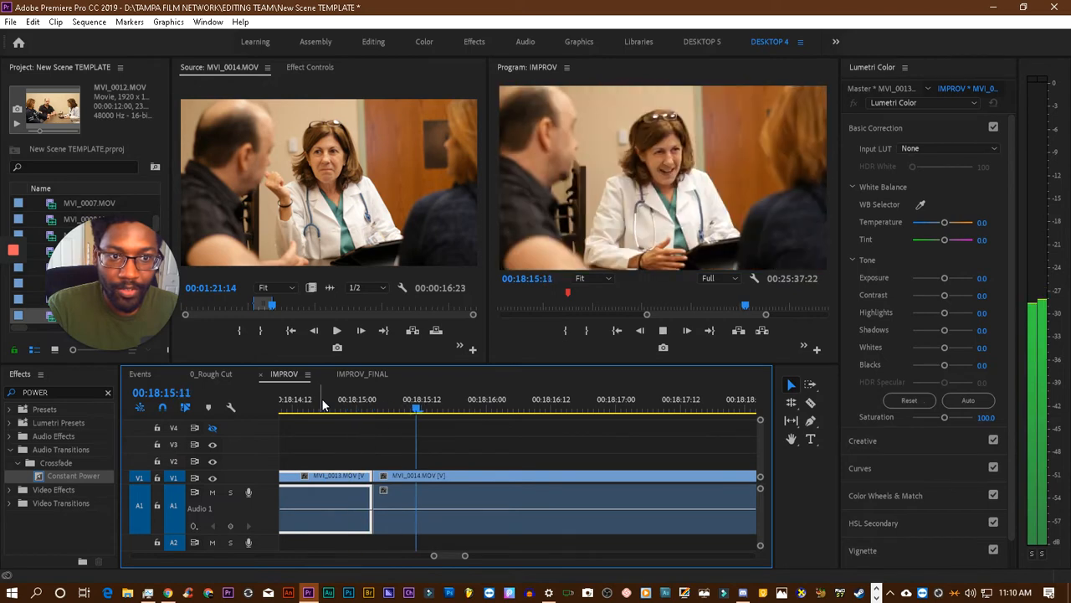
pyautogui.press('space')
# - Put a Constant Power crossfade about 24 frames long on the MVI_0013.MOV to MVI_0014.MOV audio cut, replay it twice, and save the project
pyautogui.moveTo(54, 476); pyautogui.dragTo(377, 506)
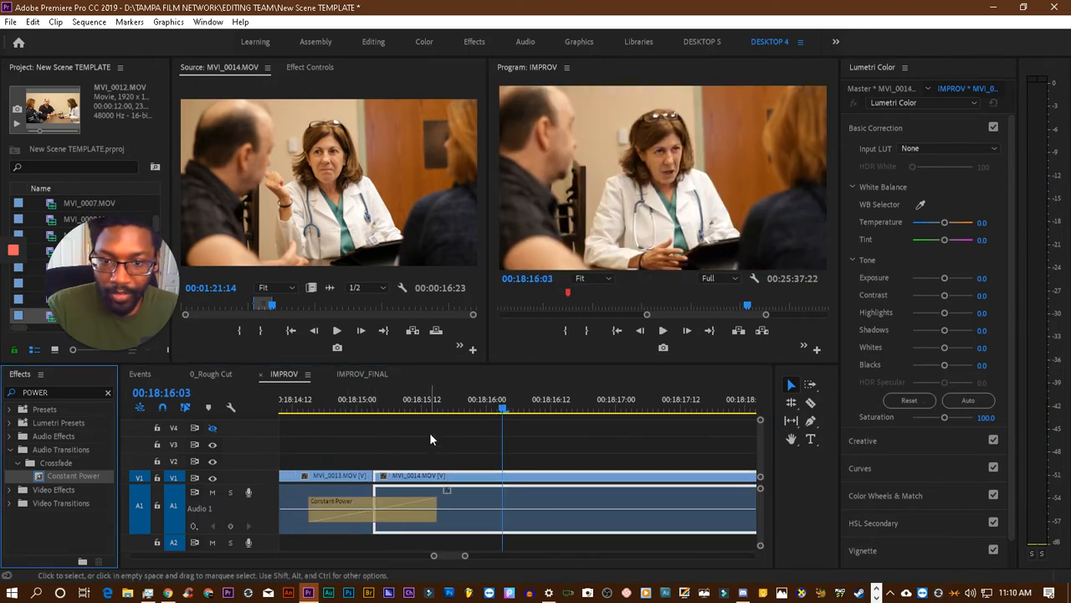
pyautogui.scroll(2, 400, 412)
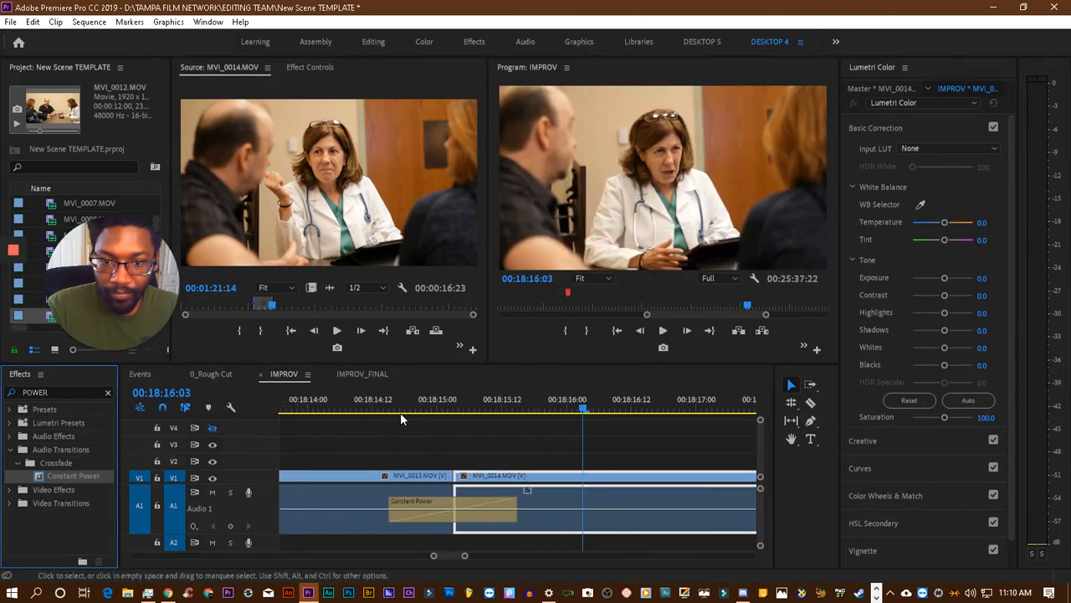
pyautogui.click(341, 410)
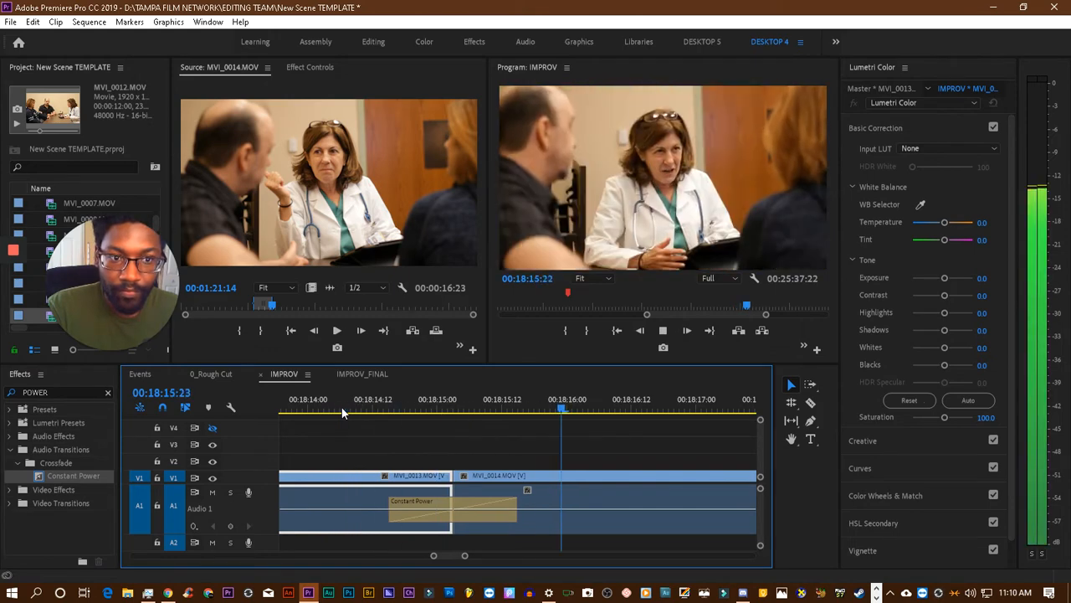
pyautogui.click(326, 401)
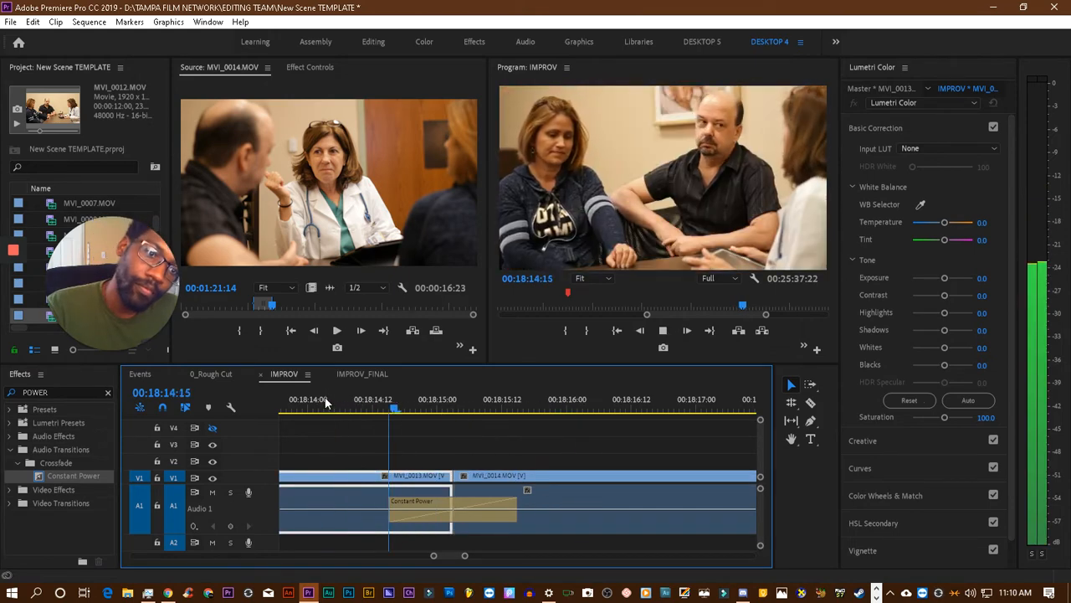
pyautogui.press('space')
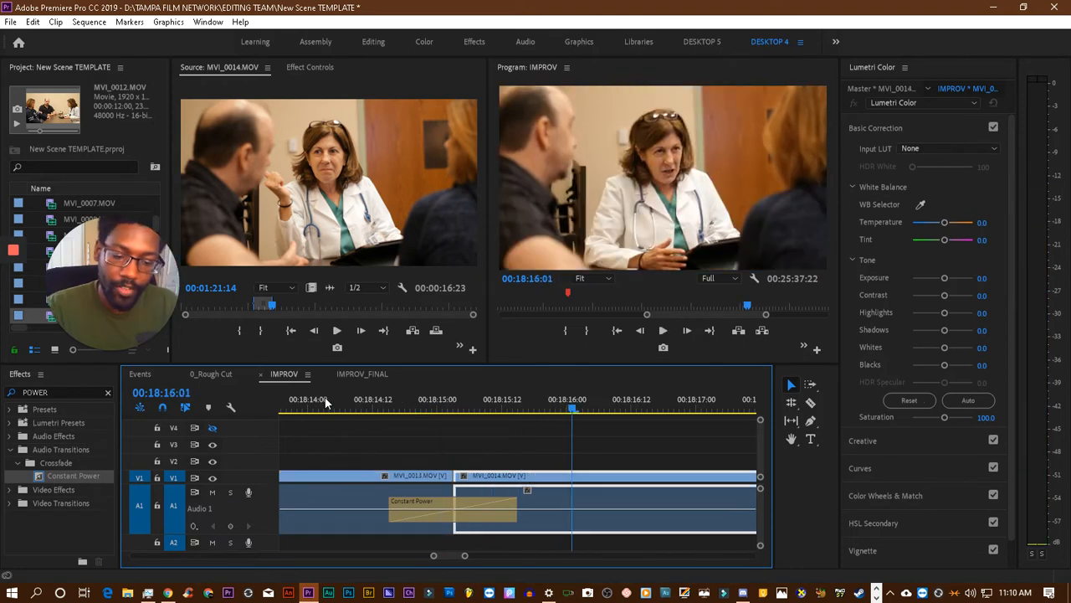
pyautogui.hotkey('ctrl', 's')
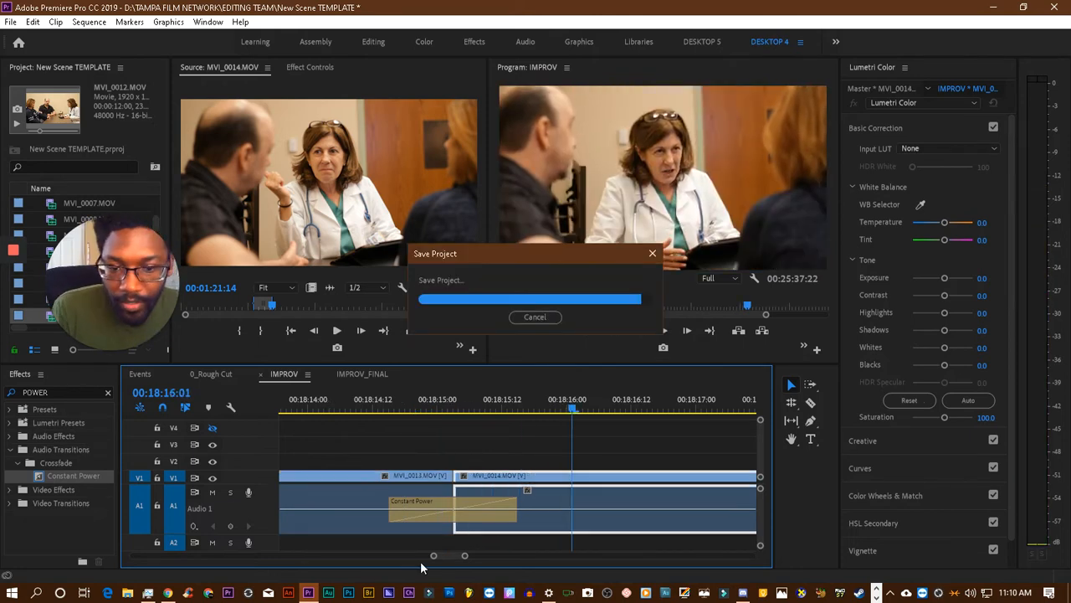
# - Play the last MVI_0014.MOV clip through to its end, replaying its final seconds from about 00:18:23:18
pyautogui.moveTo(434, 555); pyautogui.dragTo(372, 559)
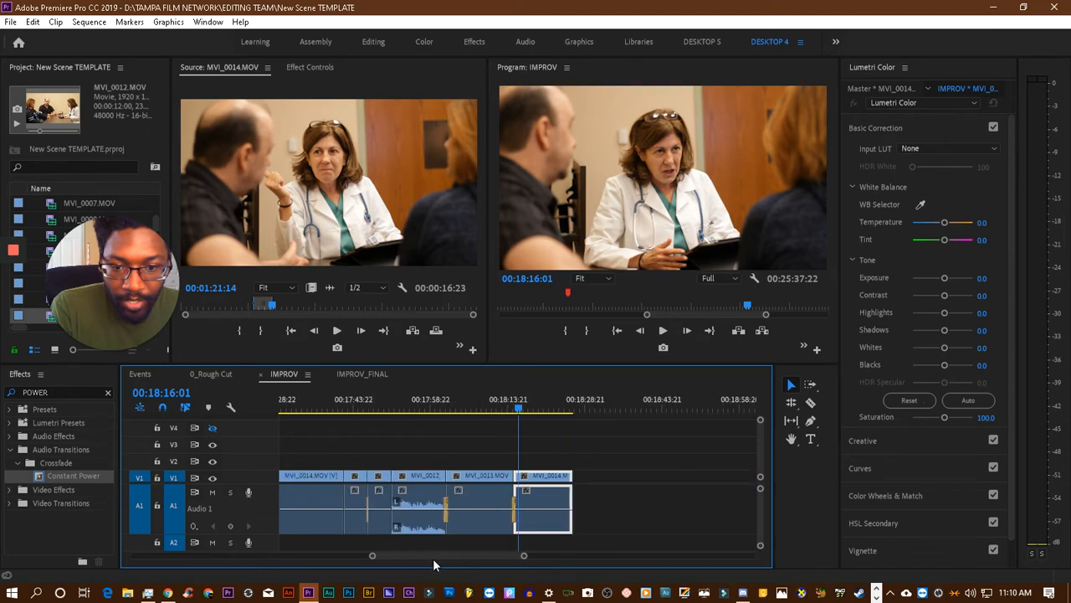
pyautogui.press('space')
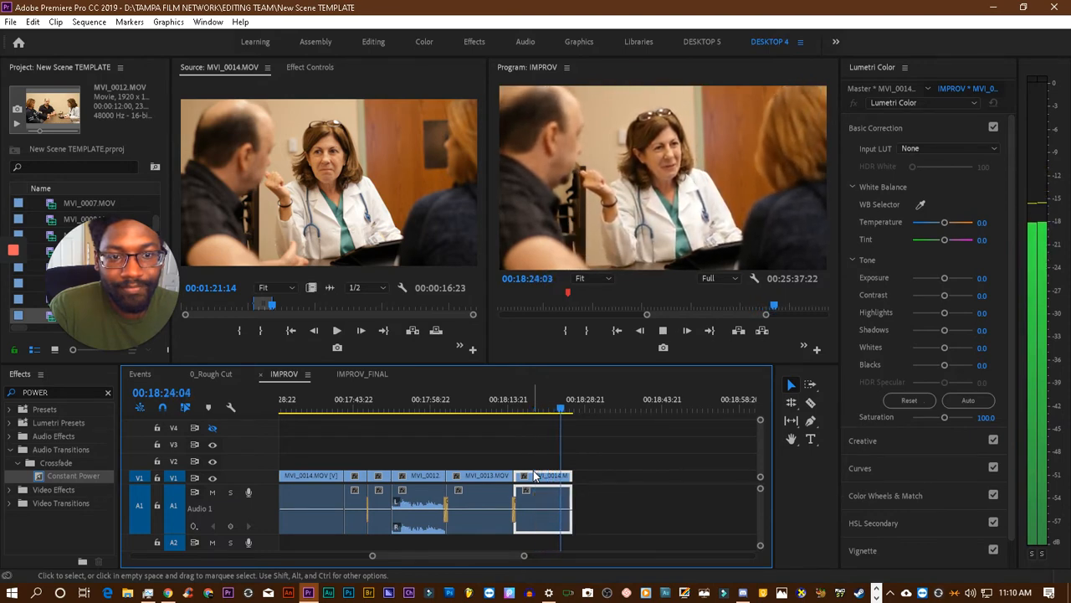
pyautogui.press('space')
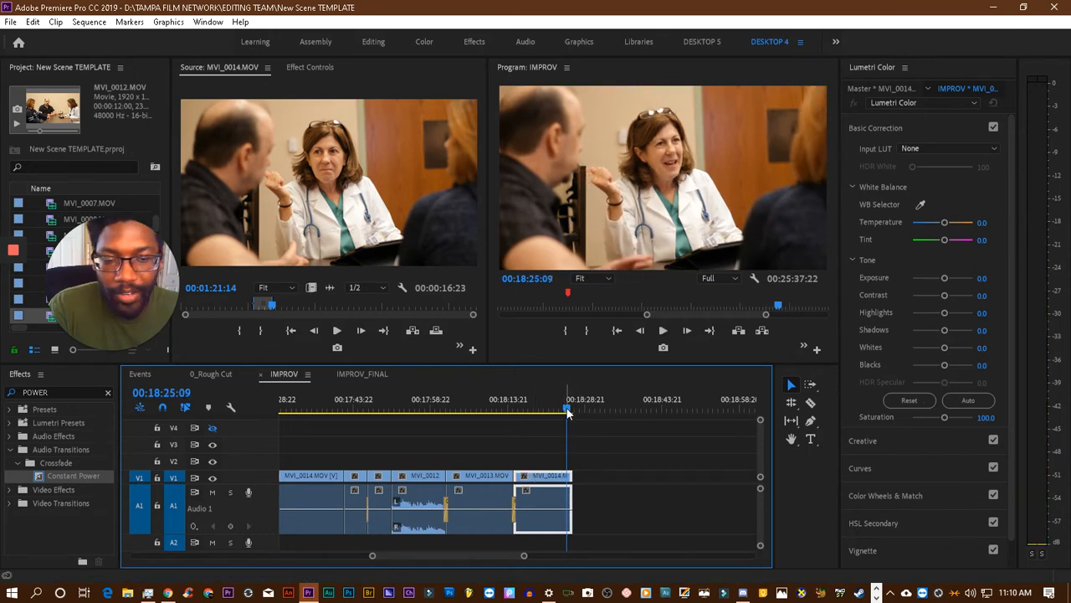
pyautogui.moveTo(568, 412); pyautogui.dragTo(560, 415)
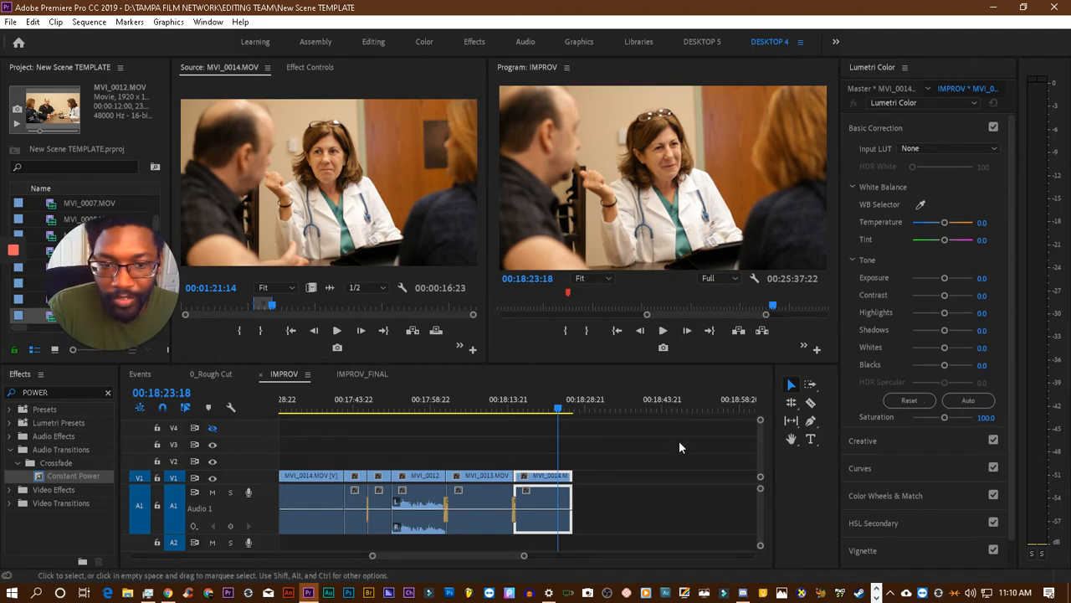
pyautogui.click(561, 409)
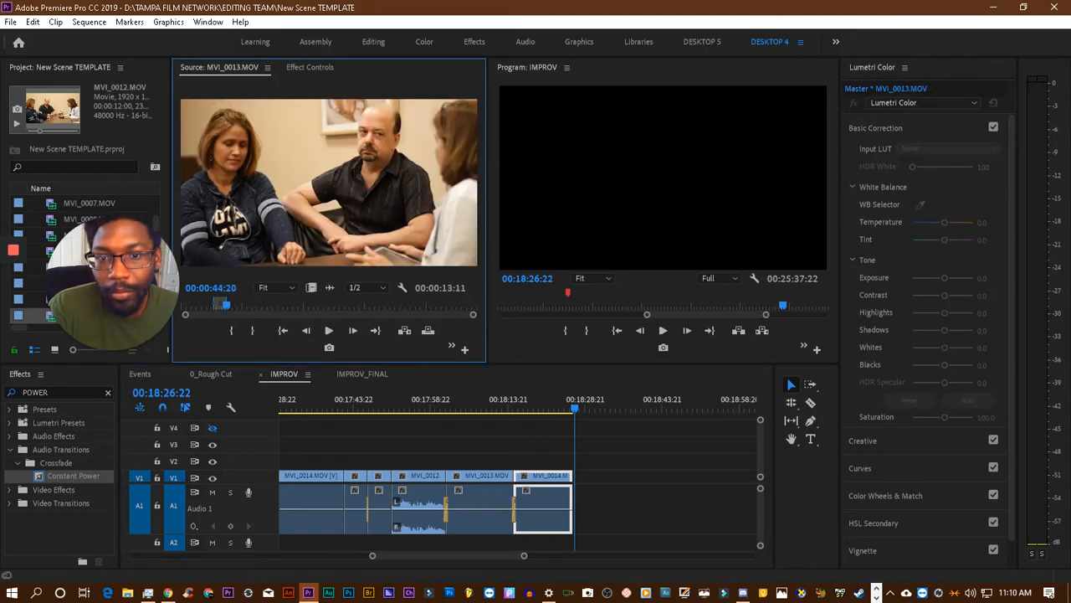
# - Clear the In and Out points of the MVI_0013.MOV source clip and play the take on to 00:01:05:23
pyautogui.rightClick(416, 316)
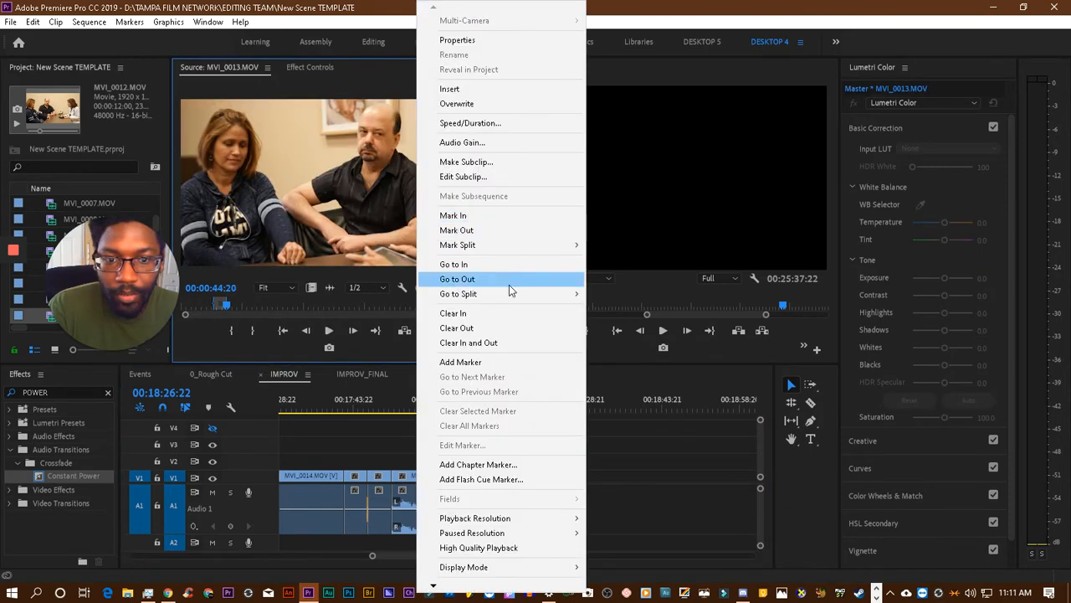
pyautogui.click(514, 343)
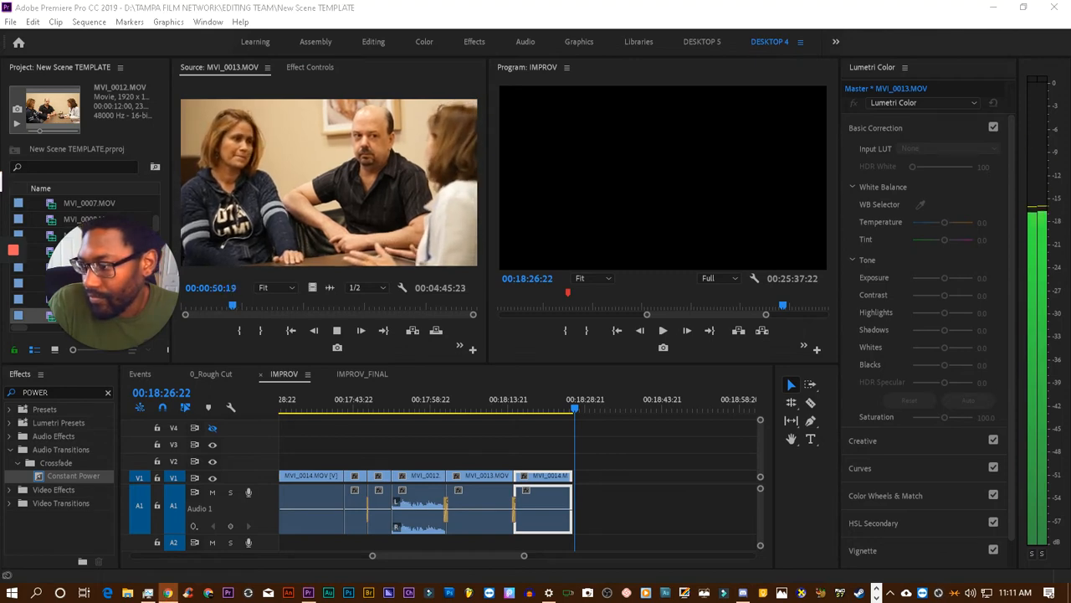
pyautogui.click(154, 52)
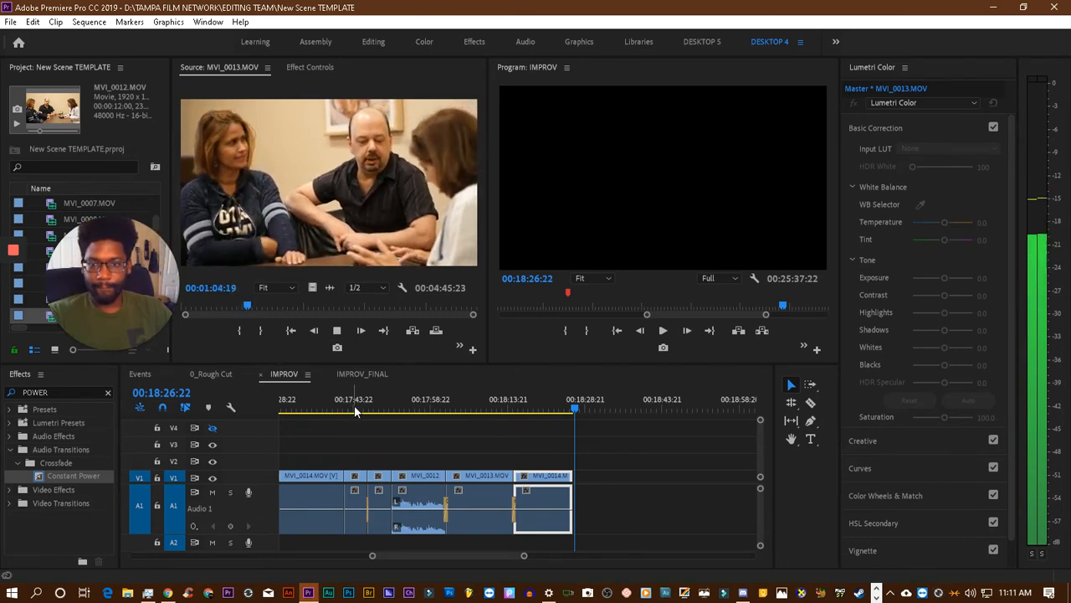
pyautogui.press('space')
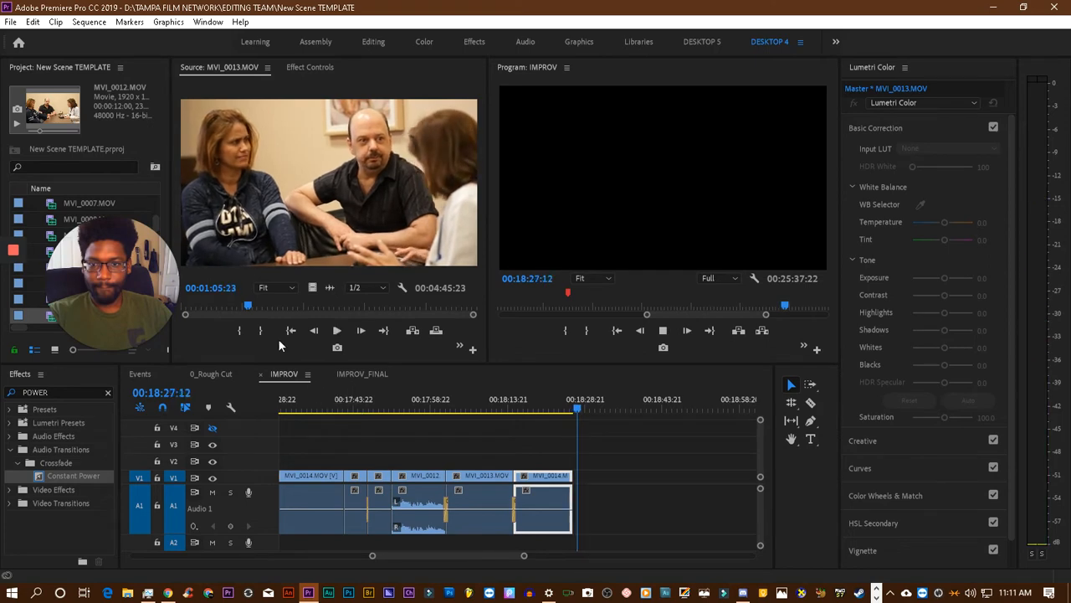
# - Mark the In point of the MVI_0013.MOV source at 00:00:59:11 and its Out point at 00:01:06:16
pyautogui.moveTo(251, 307); pyautogui.dragTo(241, 307)
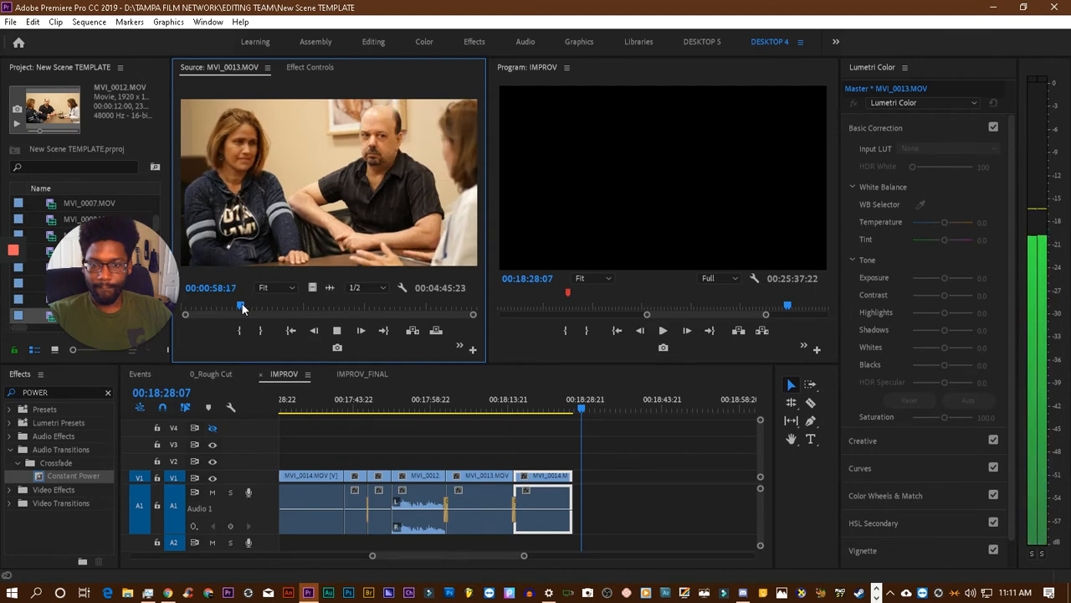
pyautogui.press('space')
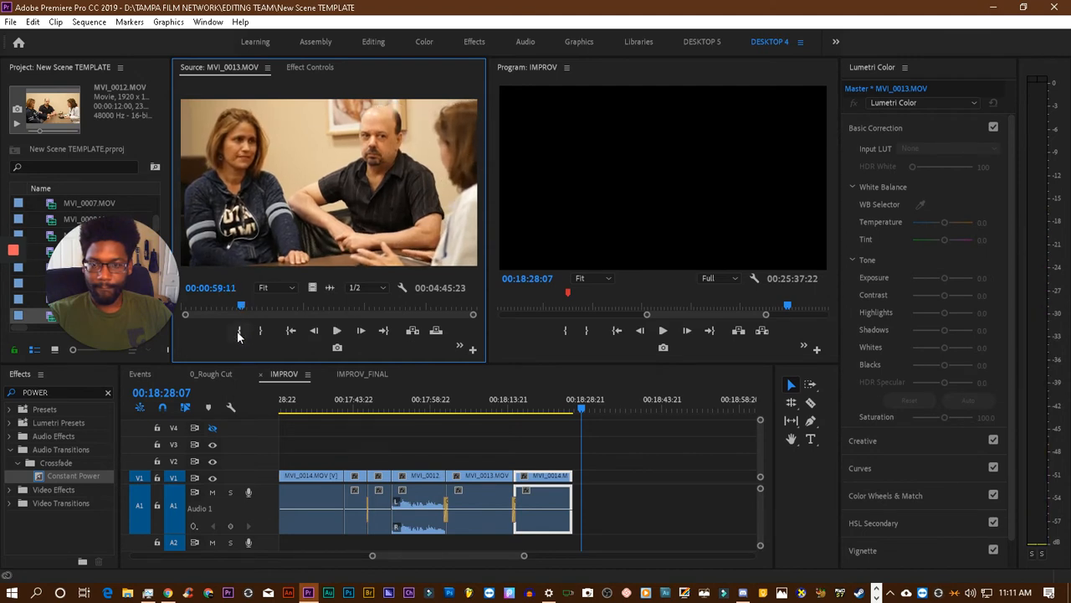
pyautogui.click(239, 330)
pyautogui.press('space')
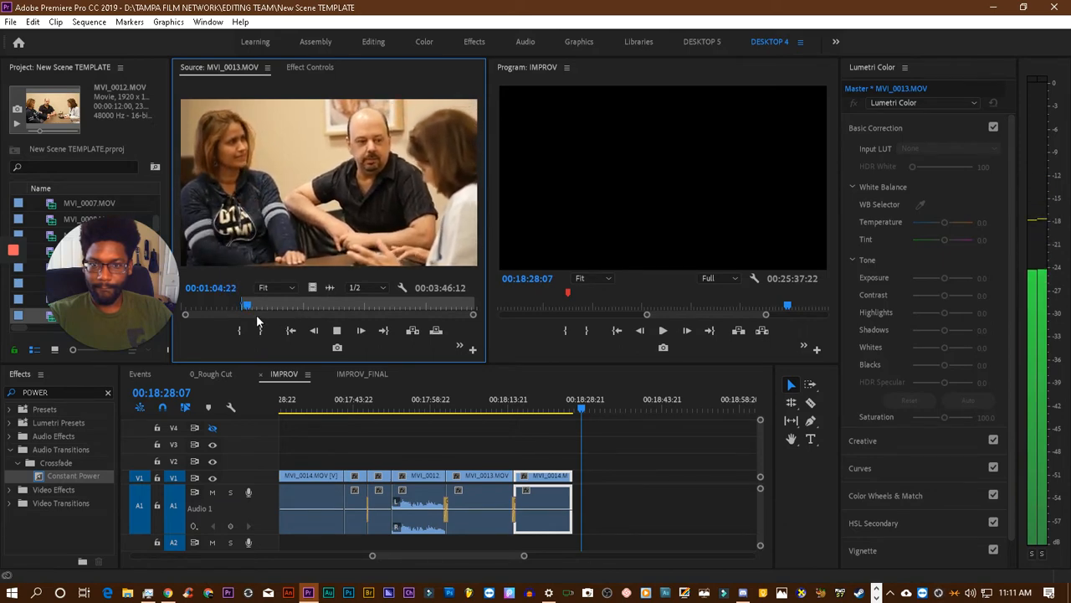
pyautogui.press('space')
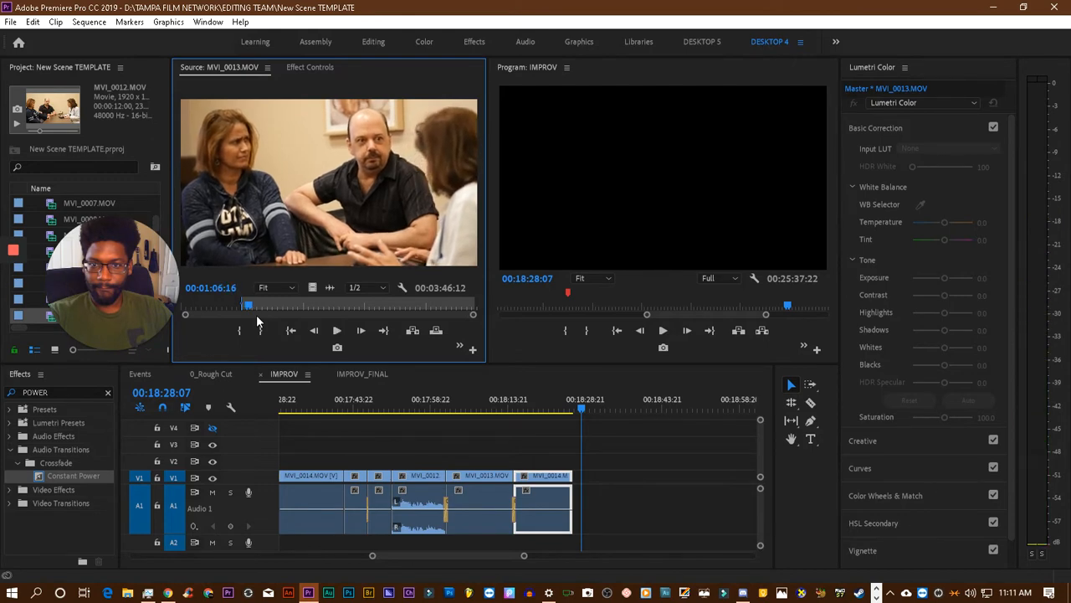
pyautogui.click(262, 331)
# - Add the marked MVI_0013.MOV section after the last MVI_0014.MOV in the IMPROV sequence, and replay the join from about 00:18:22
pyautogui.moveTo(288, 201); pyautogui.dragTo(542, 437)
pyautogui.click(552, 408)
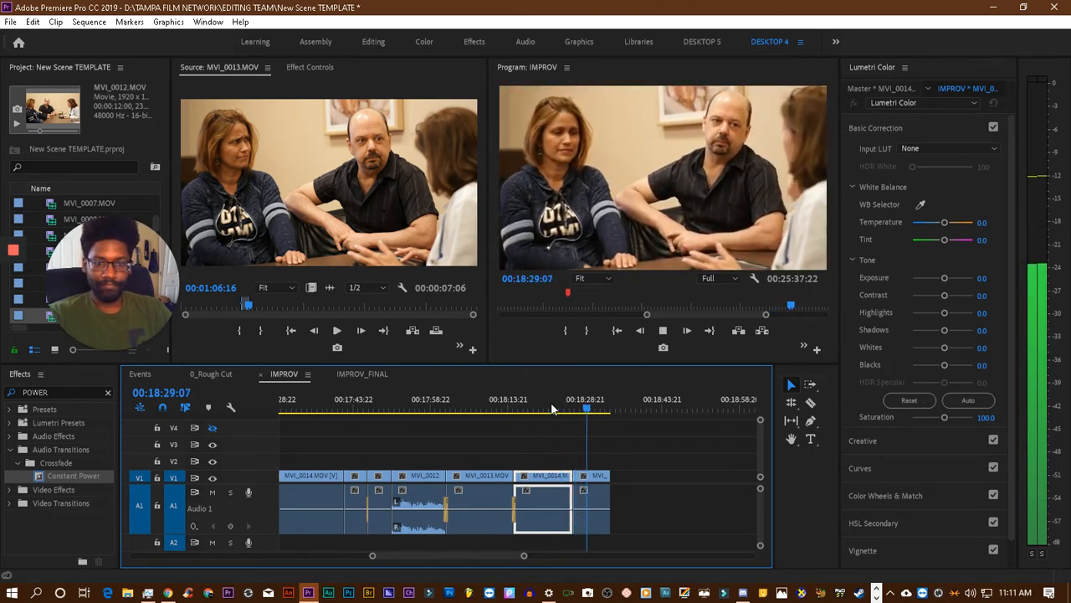
pyautogui.click(551, 409)
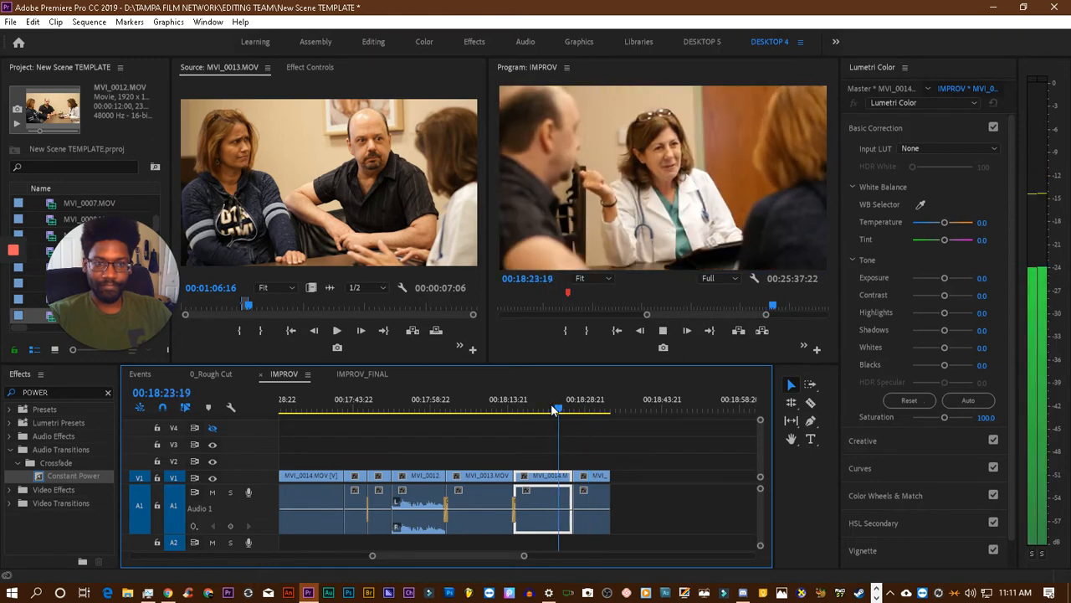
pyautogui.press('space')
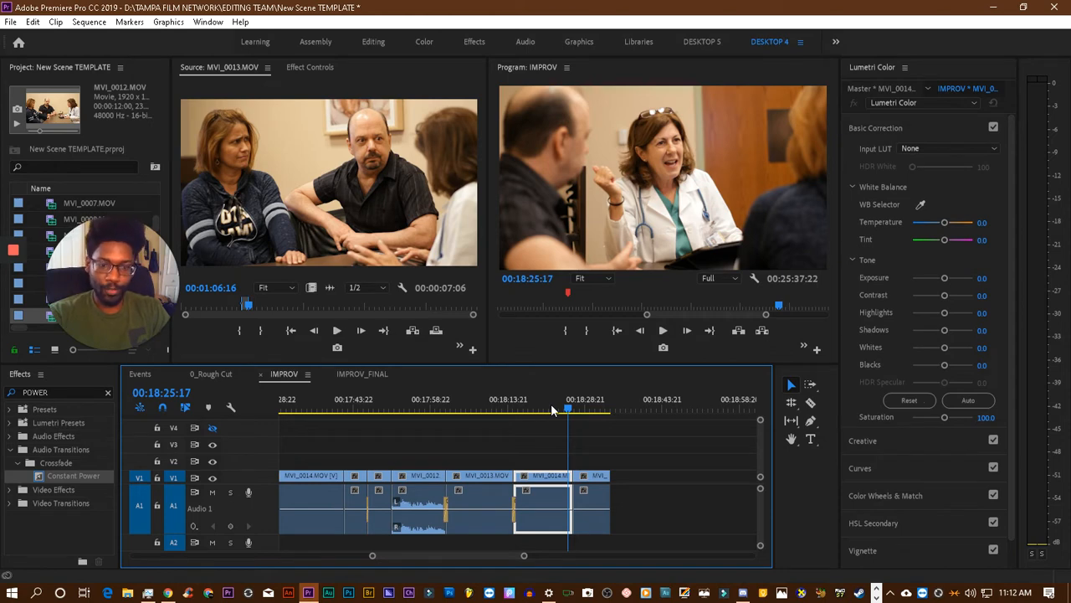
# - Move the last MVI_0013.MOV clip earlier to start at 00:18:25:03, over the tail of MVI_0014.MOV, and replay the cut
pyautogui.press('Left')
pyautogui.press('Left')
pyautogui.press('Left')
pyautogui.press('Left')
pyautogui.press('Left')
pyautogui.press('Left')
pyautogui.press('Left')
pyautogui.press('Left')
pyautogui.press('Left')
pyautogui.press('Left')
pyautogui.press('Left')
pyautogui.press('Left')
pyautogui.press('Left')
pyautogui.press('Left')
pyautogui.press('Left')
pyautogui.press('Left')
pyautogui.press('Left')
pyautogui.press('Left')
pyautogui.press('Left')
pyautogui.press('Left')
pyautogui.press('Left')
pyautogui.press('Left')
pyautogui.press('Left')
pyautogui.press('Left')
pyautogui.press('Left')
pyautogui.press('Left')
pyautogui.press('Left')
pyautogui.press('Left')
pyautogui.press('Left')
pyautogui.press('Left')
pyautogui.press('Left')
pyautogui.press('Left')
pyautogui.press('Left')
pyautogui.press('Left')
pyautogui.press('Left')
pyautogui.press('Left')
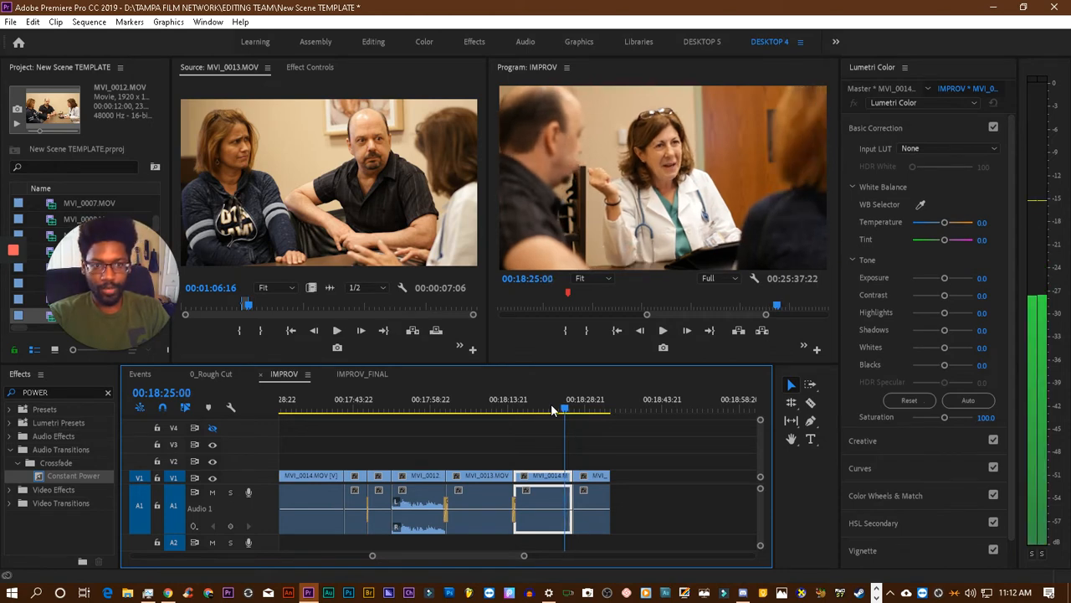
pyautogui.press('space')
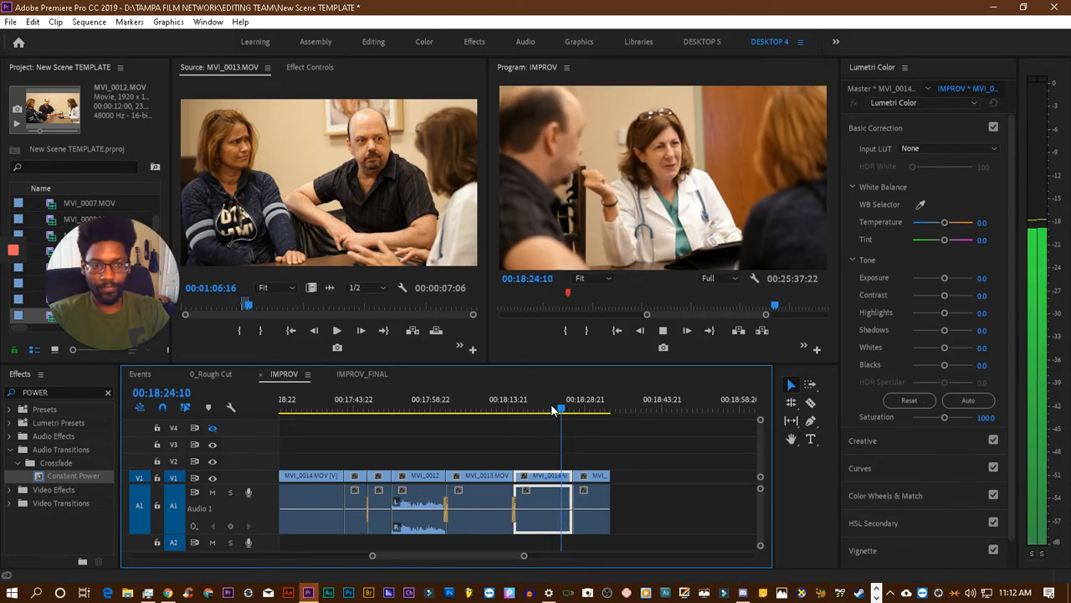
pyautogui.press('space')
pyautogui.press('Left')
pyautogui.press('Left')
pyautogui.press('Left')
pyautogui.press('Left')
pyautogui.press('Left')
pyautogui.press('Left')
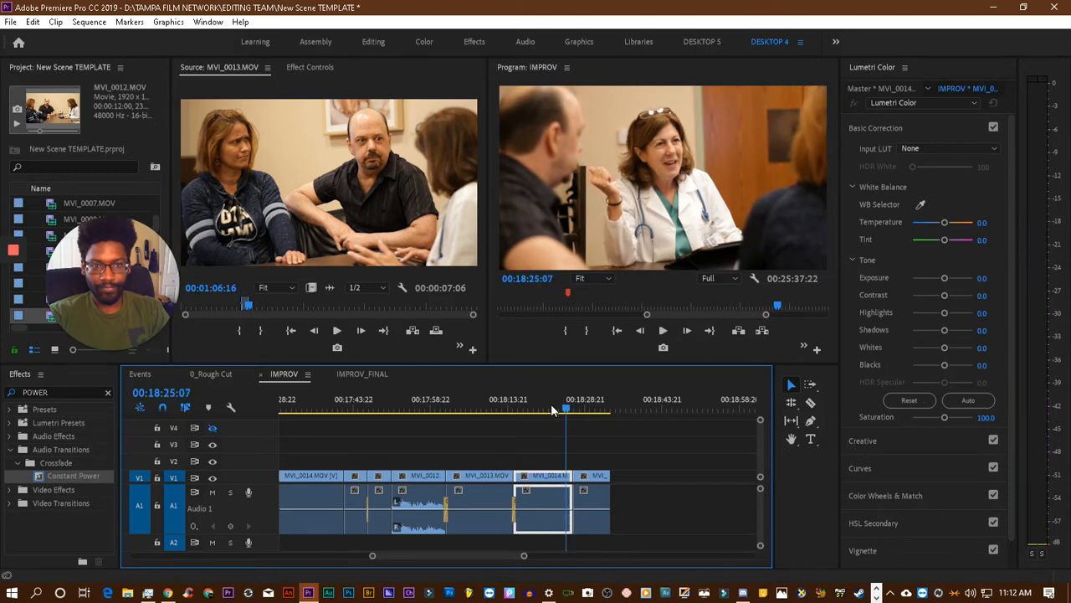
pyautogui.press('Right')
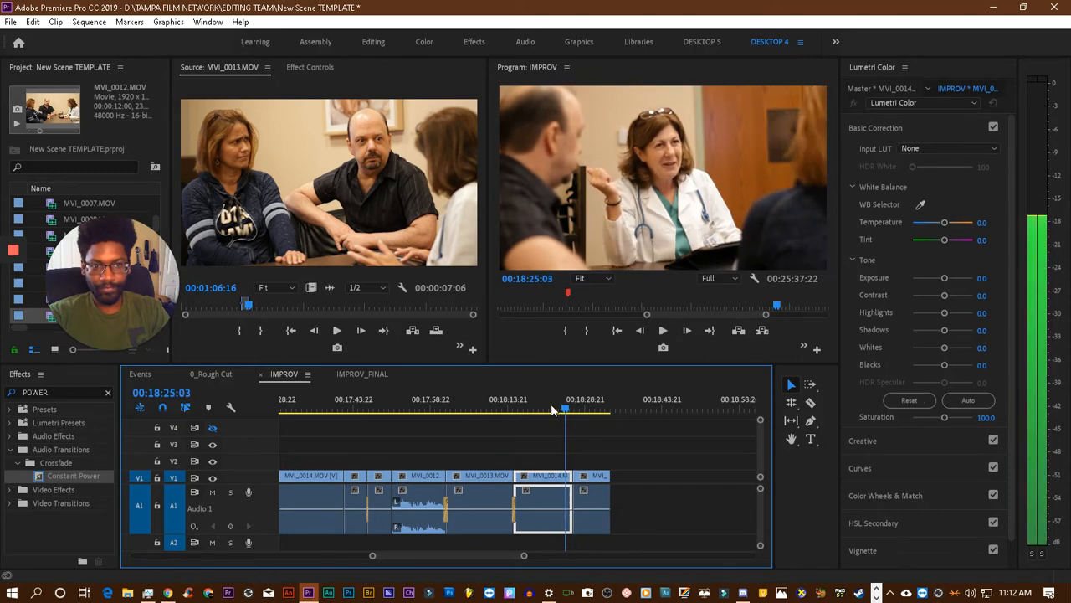
pyautogui.moveTo(596, 479)
pyautogui.mouseDown()
pyautogui.moveTo(605, 483)
pyautogui.moveTo(589, 479)
pyautogui.mouseUp()
pyautogui.hotkey('ctrl', 'z')
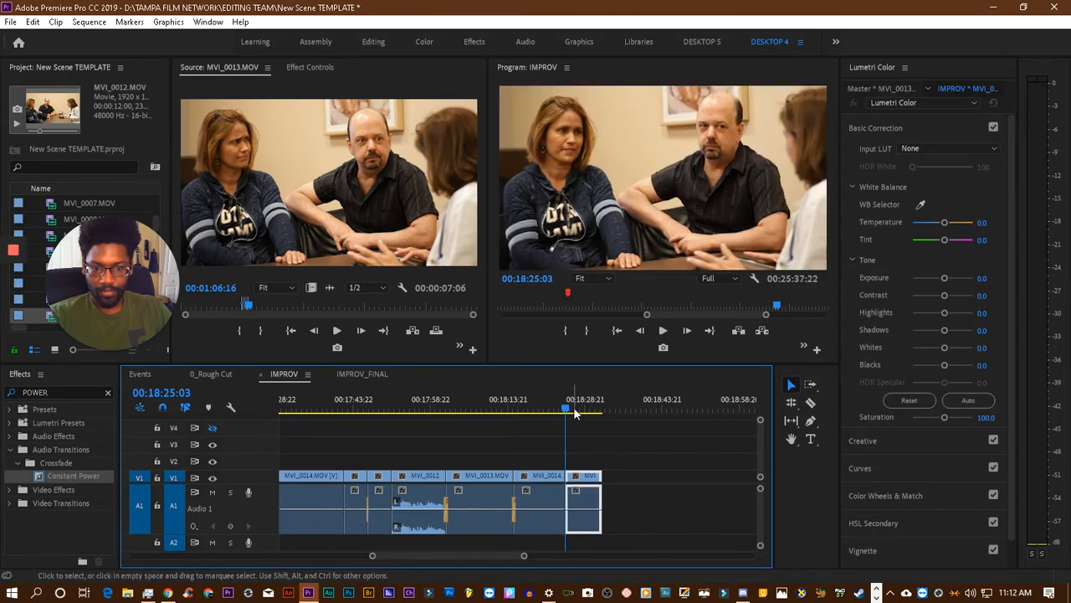
pyautogui.moveTo(568, 406); pyautogui.dragTo(558, 402)
pyautogui.press('space')
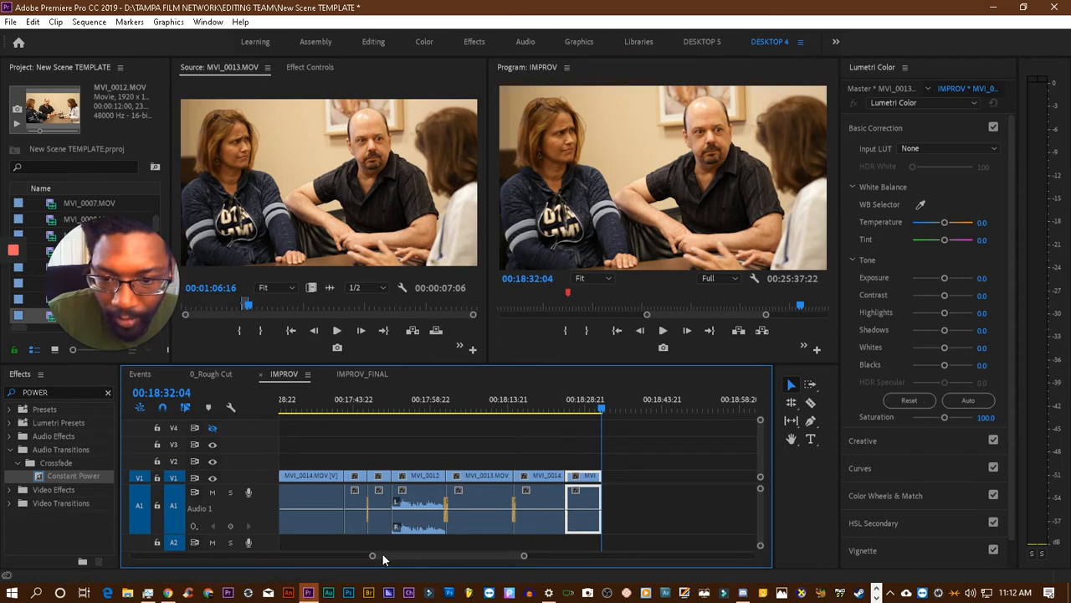
# - Add a Constant Power crossfade to the audio cut between the last MVI_0014.MOV and MVI_0013.MOV clips, check it by playback and save the project
pyautogui.moveTo(373, 557); pyautogui.dragTo(414, 556)
pyautogui.scroll(3, 435, 524)
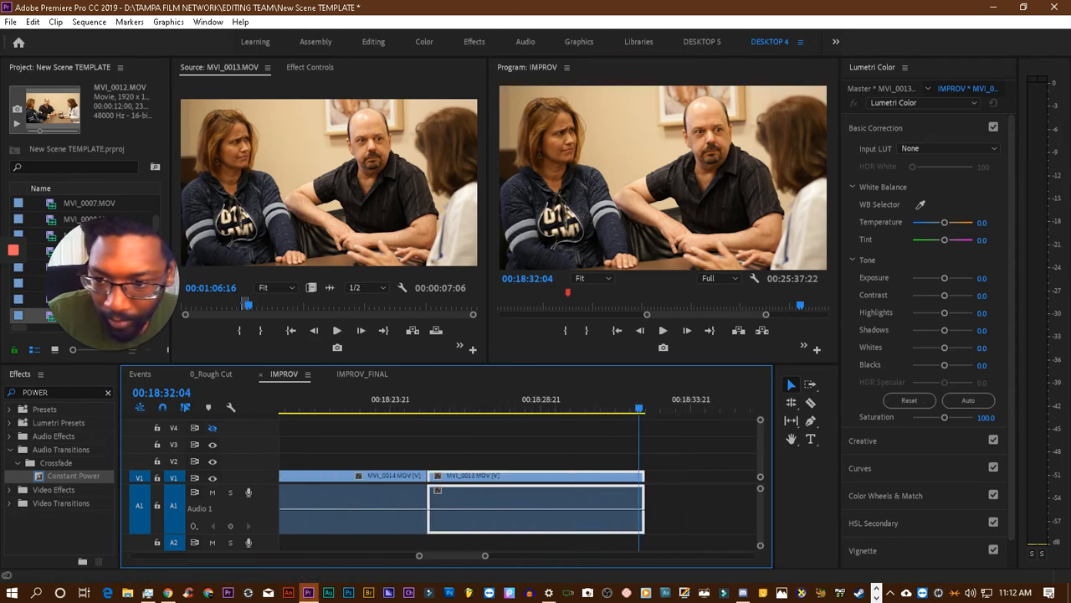
pyautogui.moveTo(66, 474); pyautogui.dragTo(423, 506)
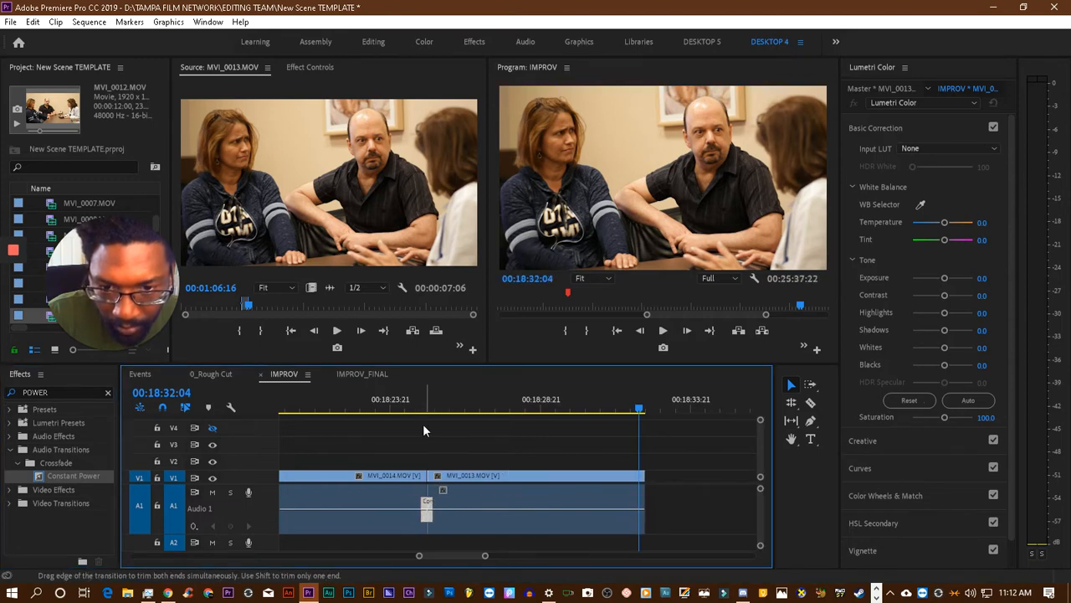
pyautogui.click(421, 408)
pyautogui.press('space')
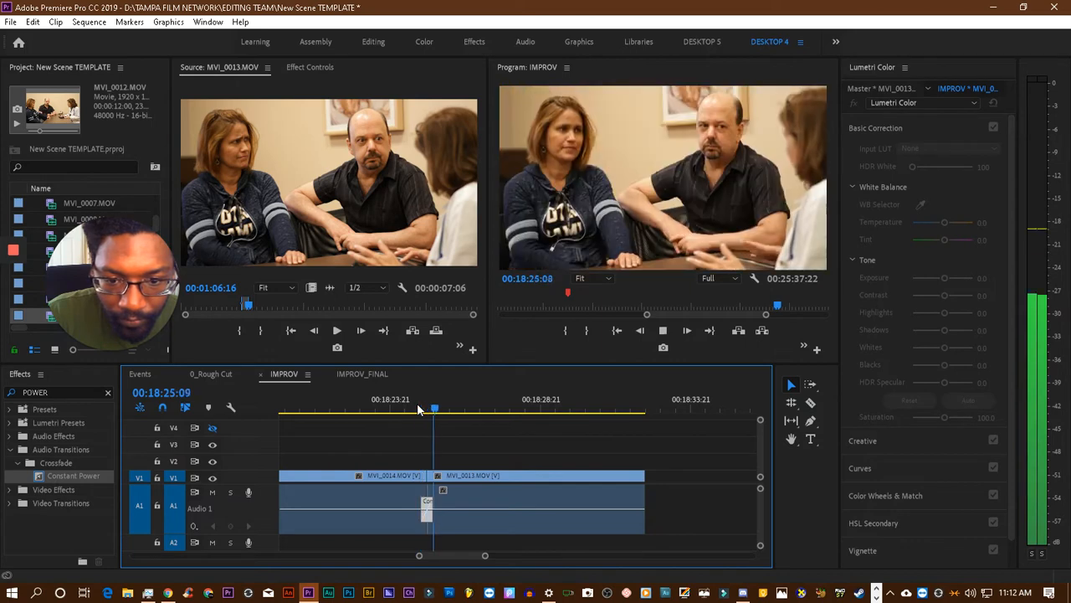
pyautogui.press('space')
pyautogui.hotkey('ctrl', 's')
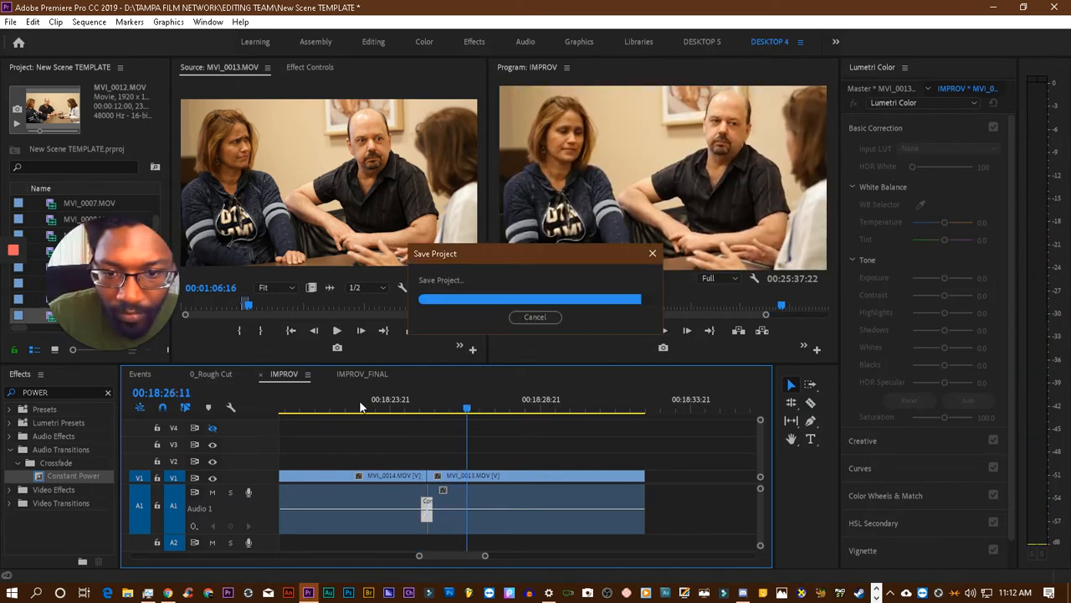
# - Play the IMPROV sequence from about 00:18:21 through the crossfade to the end of the last MVI_0013.MOV clip
pyautogui.click(360, 403)
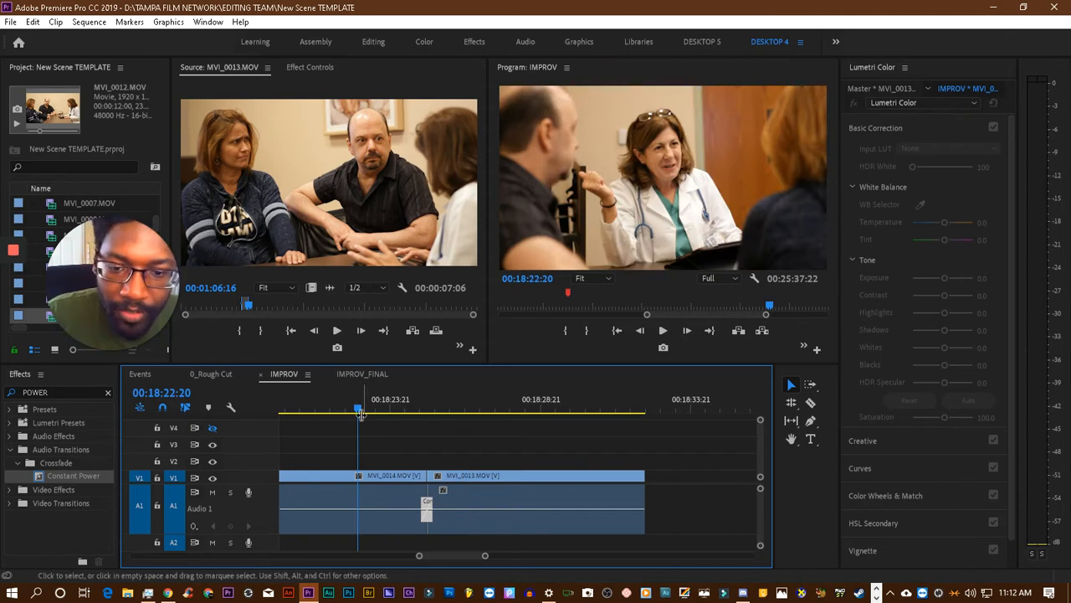
pyautogui.scroll(2, 358, 414)
pyautogui.click(343, 405)
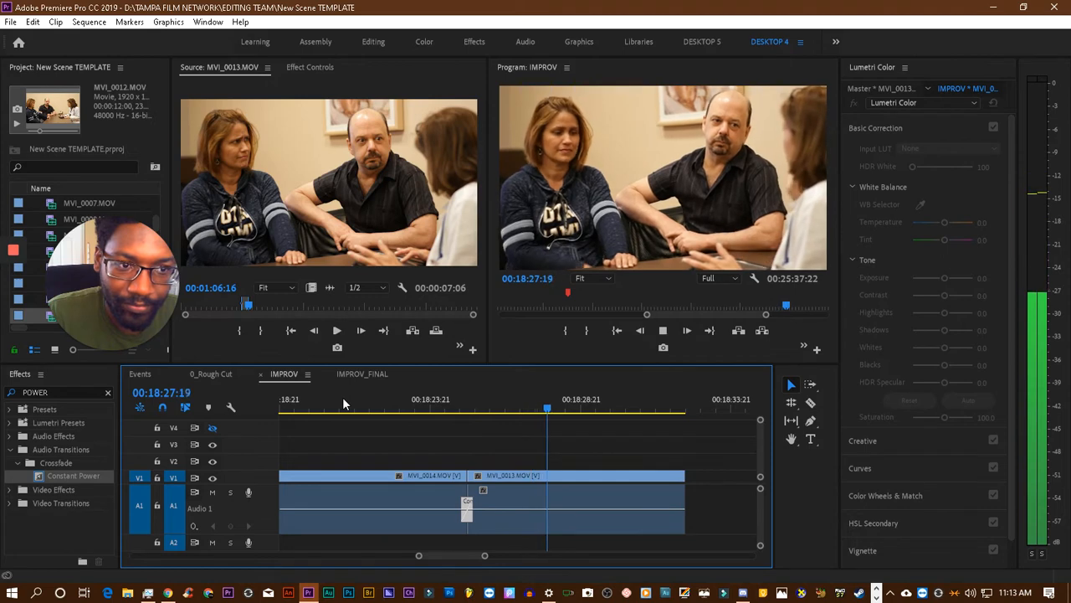
pyautogui.press('space')
pyautogui.hotkey('ctrl', 's')
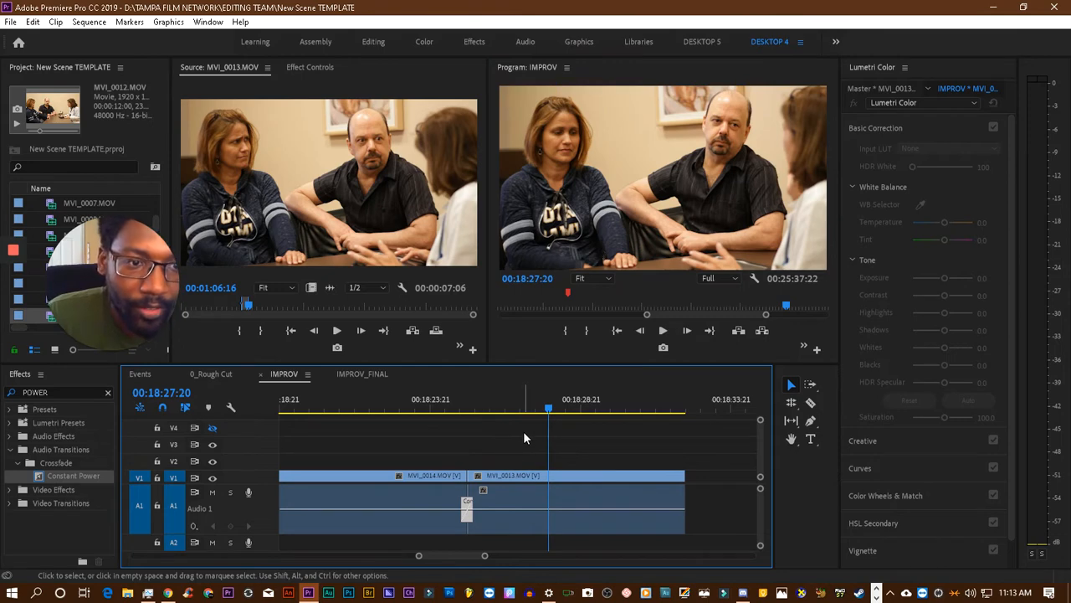
pyautogui.press('space')
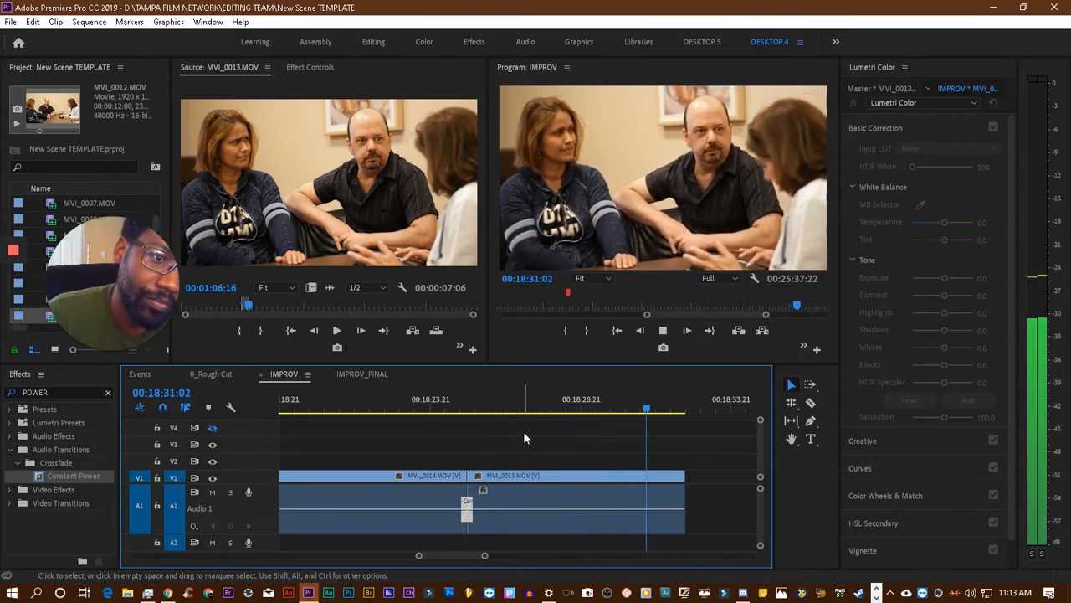
pyautogui.press('space')
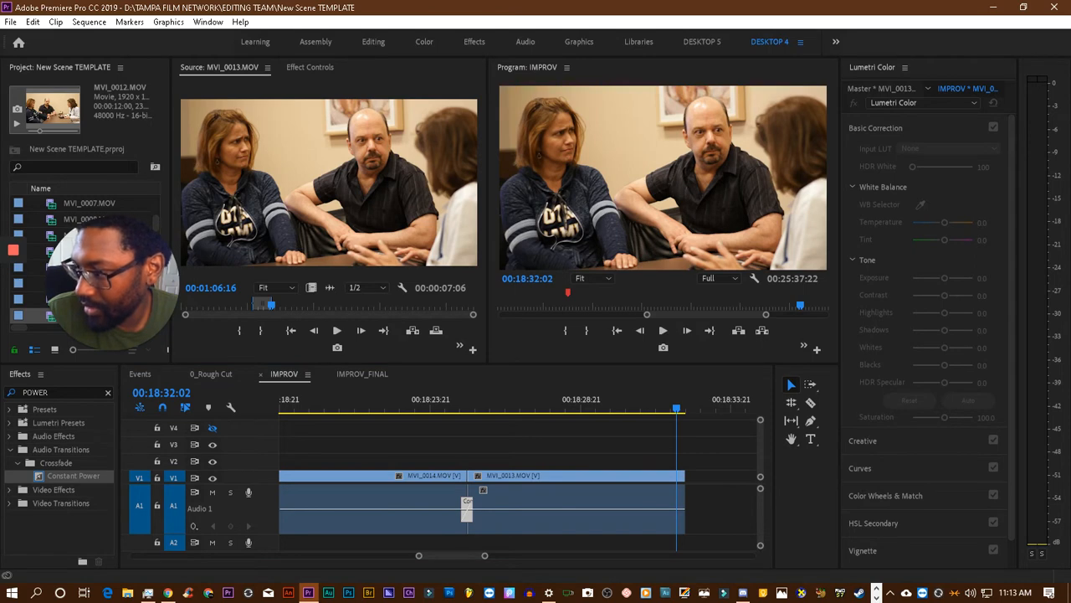
# - Open MVI_0014.MOV as the source, clear its In and Out points and play the take from 00:01:11:06 to 00:01:22:20
pyautogui.doubleClick(89, 314)
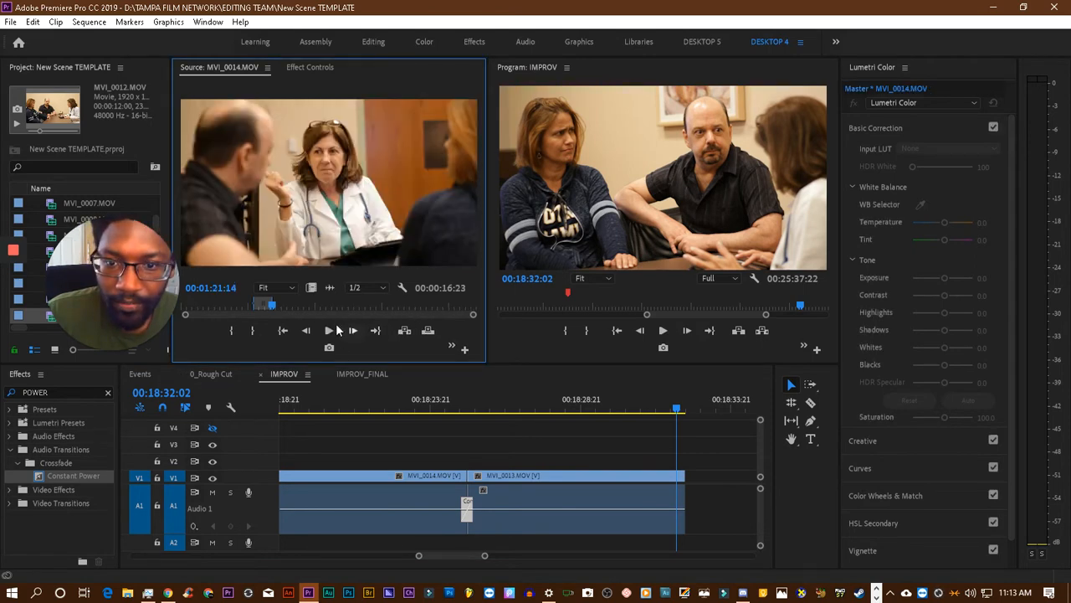
pyautogui.rightClick(339, 239)
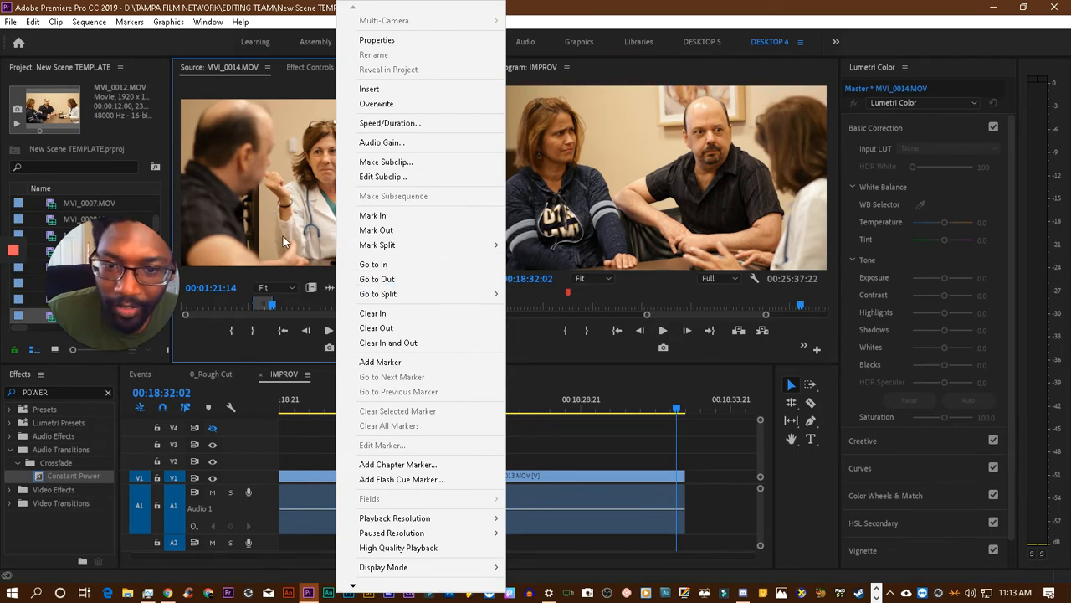
pyautogui.click(385, 342)
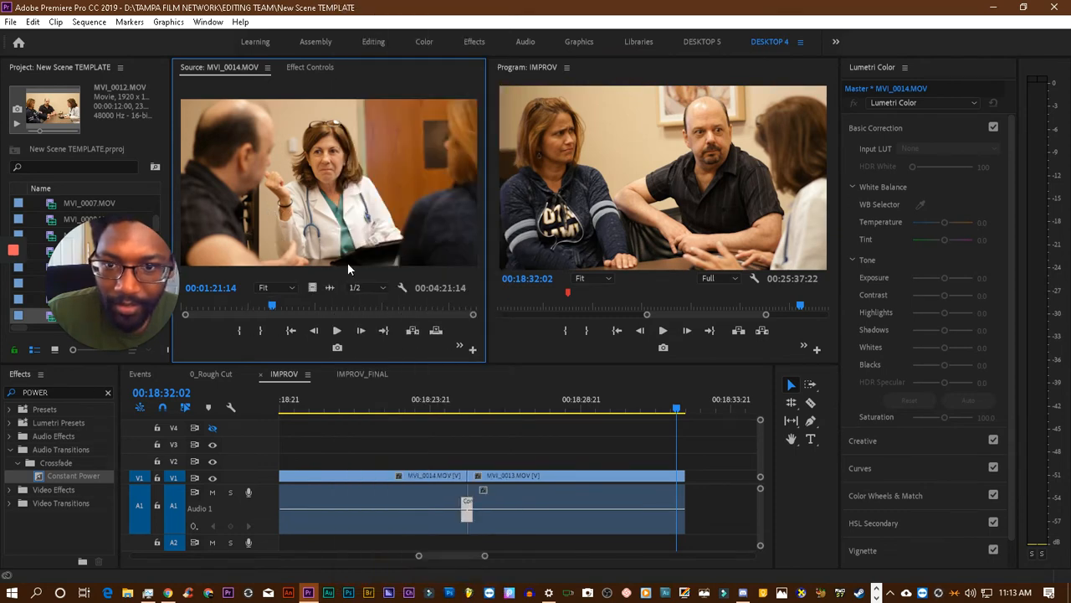
pyautogui.moveTo(264, 303); pyautogui.dragTo(260, 304)
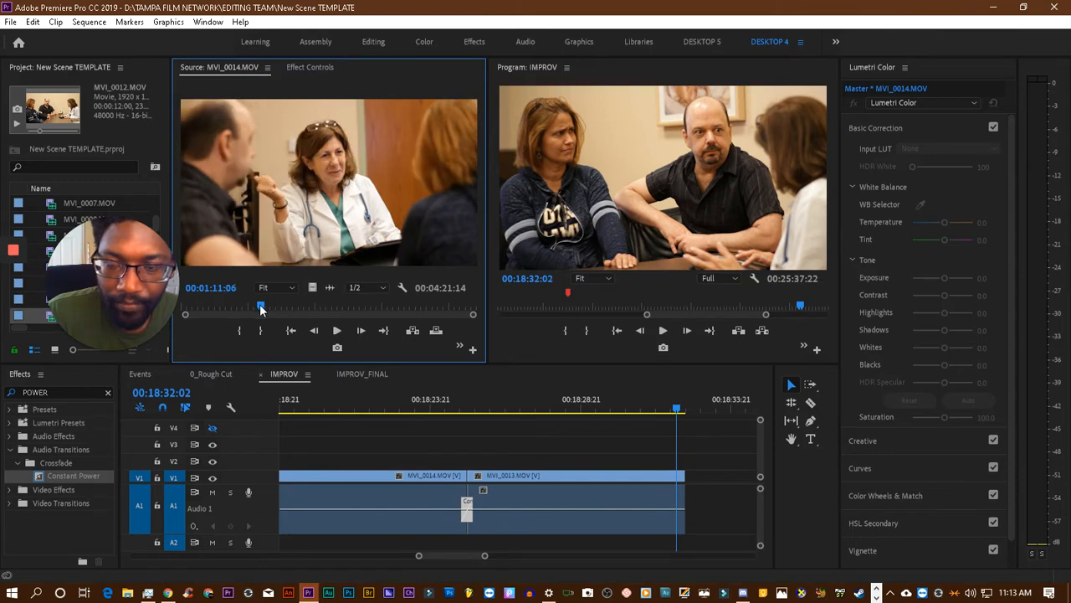
pyautogui.press('space')
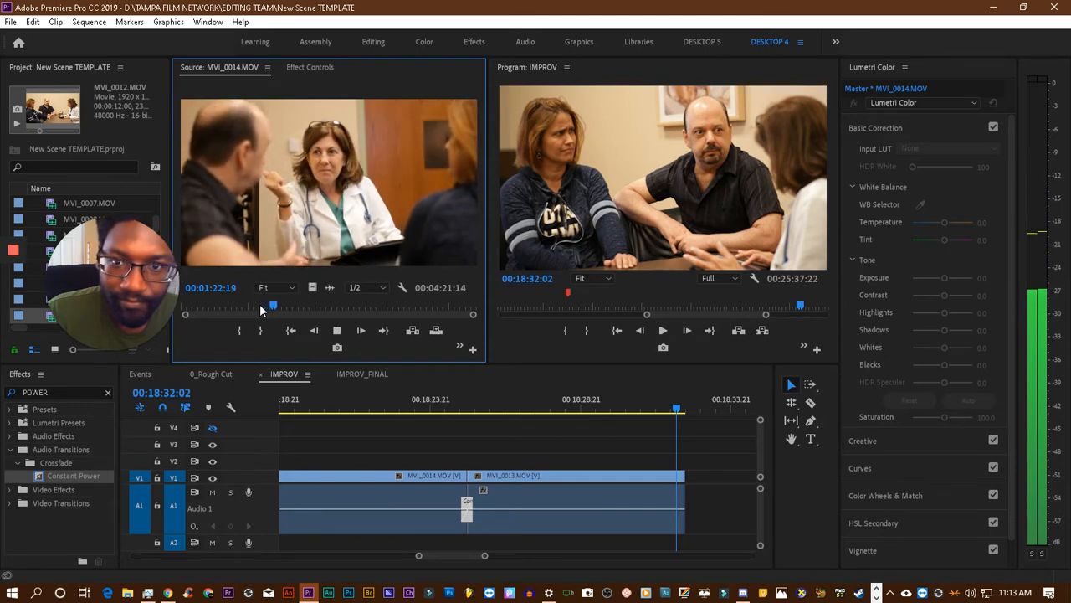
pyautogui.press('space')
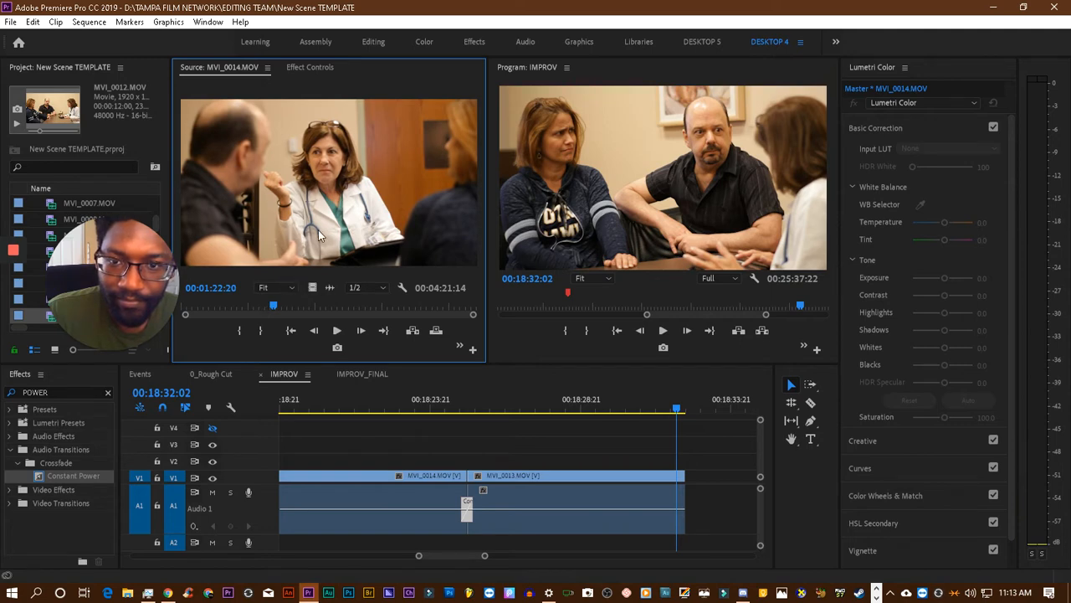
# - Mark the In point of the MVI_0014.MOV source at 00:01:22:19 and its Out point at 00:01:27:06
pyautogui.press('j')
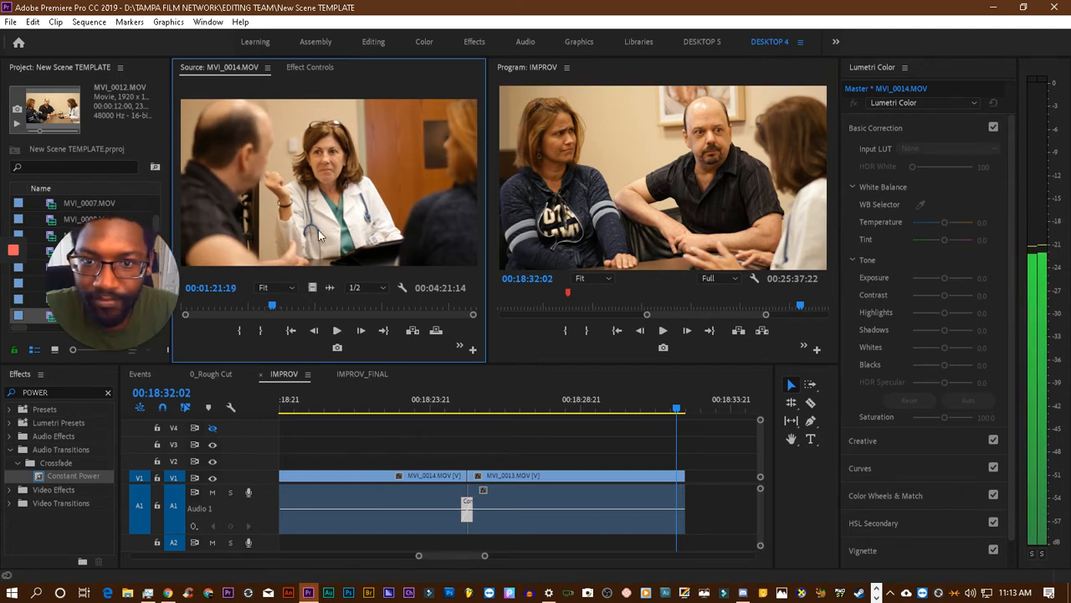
pyautogui.press('l')
pyautogui.press('k')
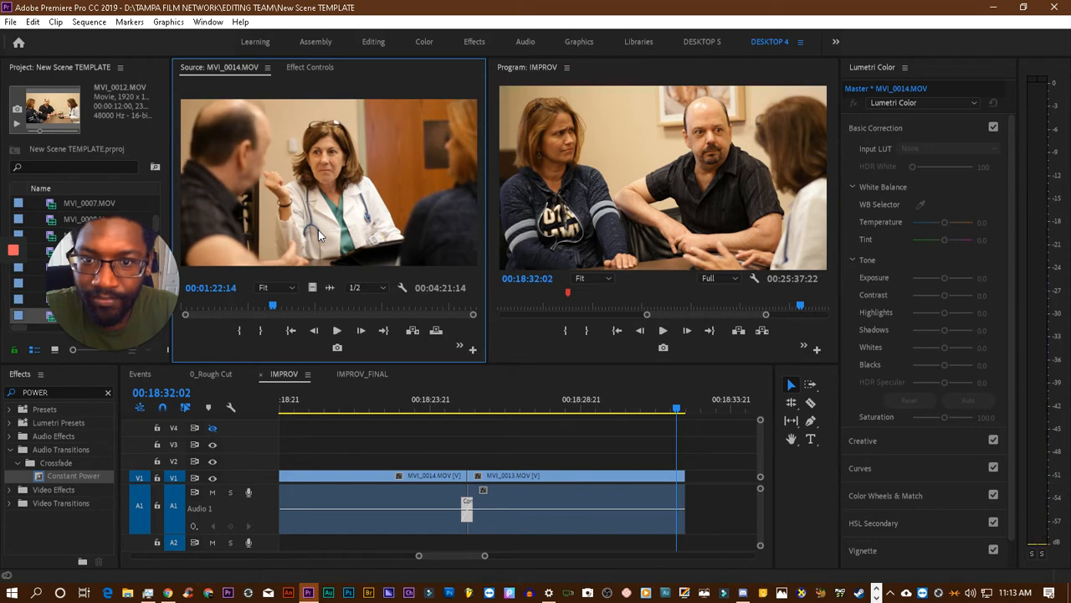
pyautogui.press('space')
pyautogui.press('space')
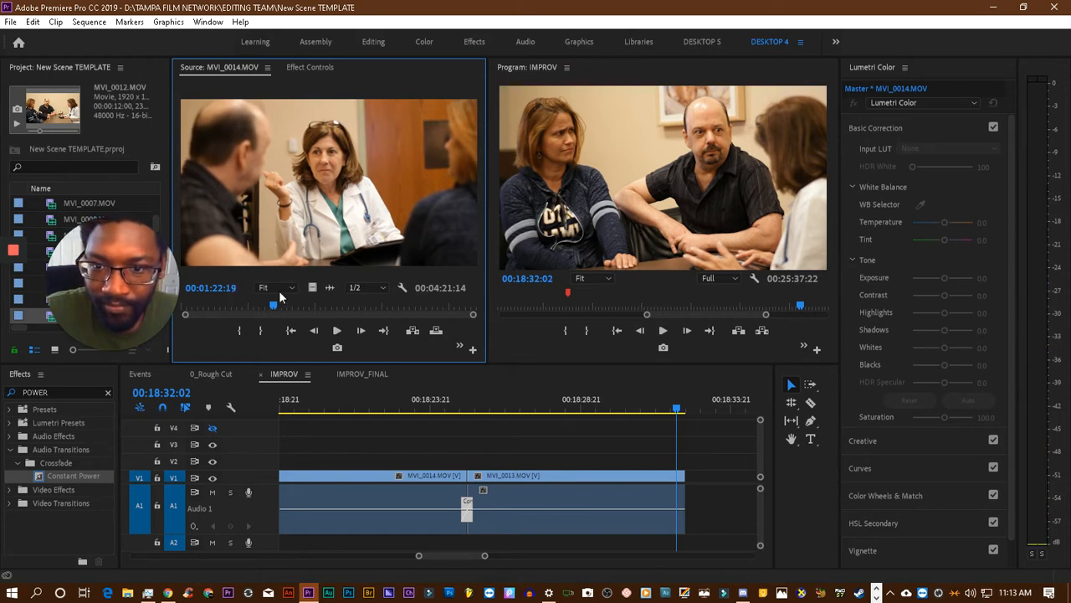
pyautogui.click(241, 330)
pyautogui.press('space')
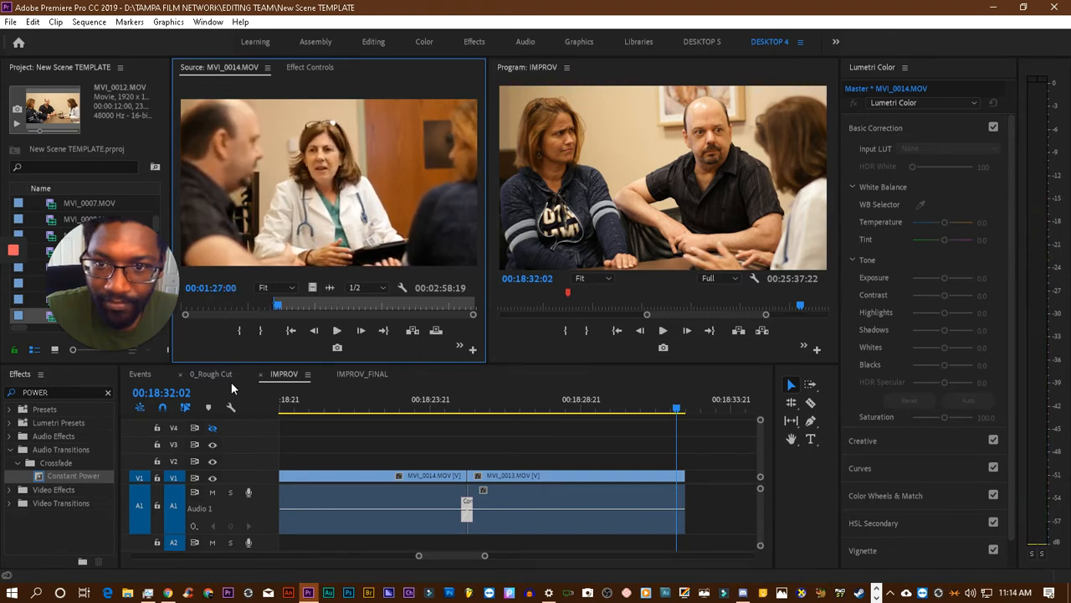
pyautogui.press('space')
pyautogui.click(261, 330)
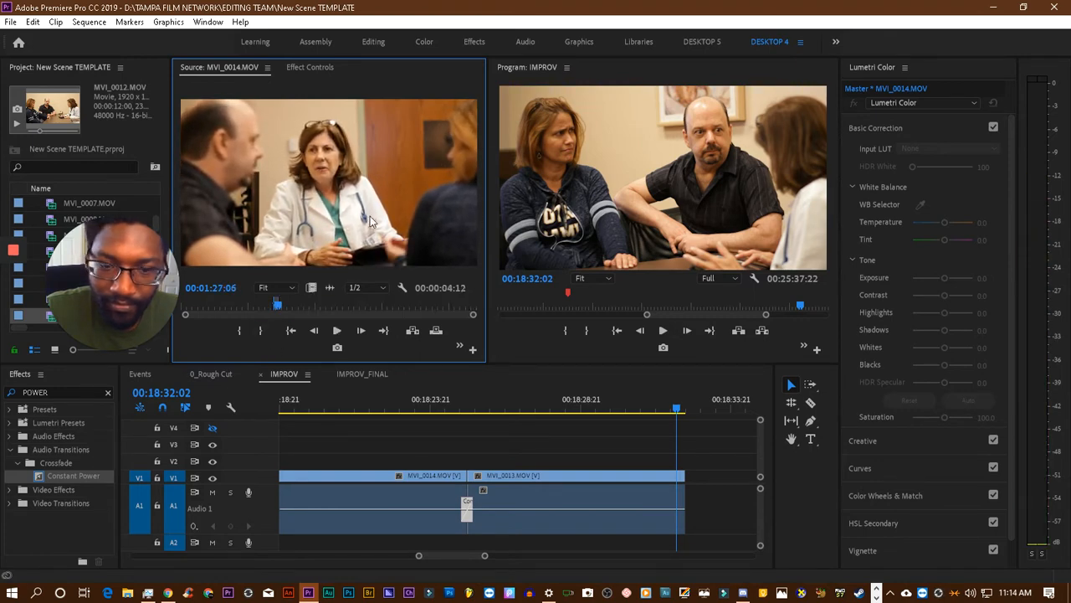
# - Add the marked MVI_0014.MOV section after the last MVI_0013.MOV in the IMPROV sequence, and play it to 00:18:36:12
pyautogui.moveTo(370, 216); pyautogui.dragTo(694, 492)
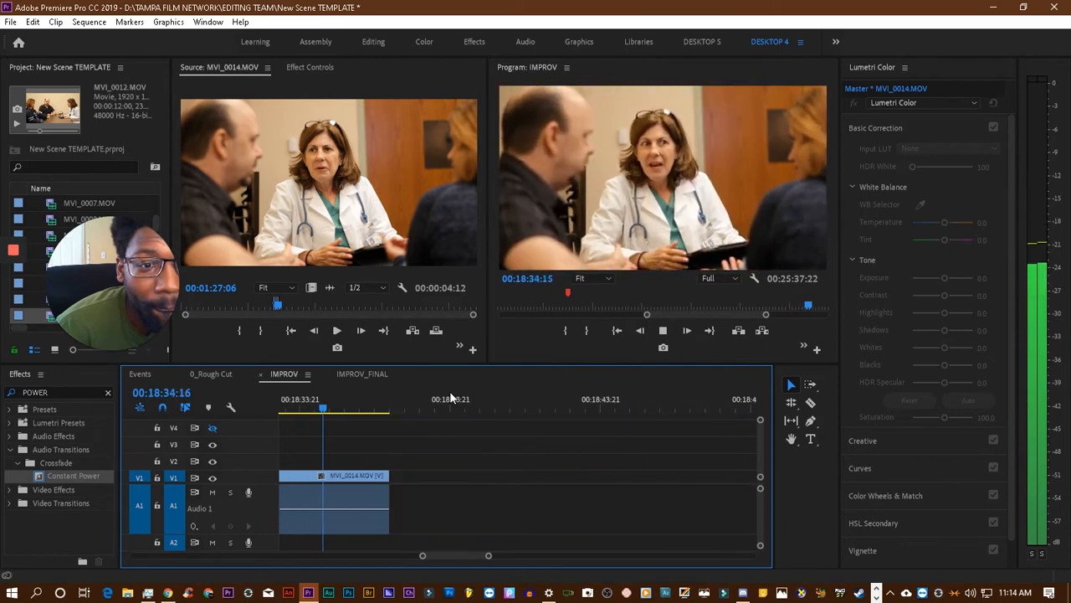
pyautogui.press('space')
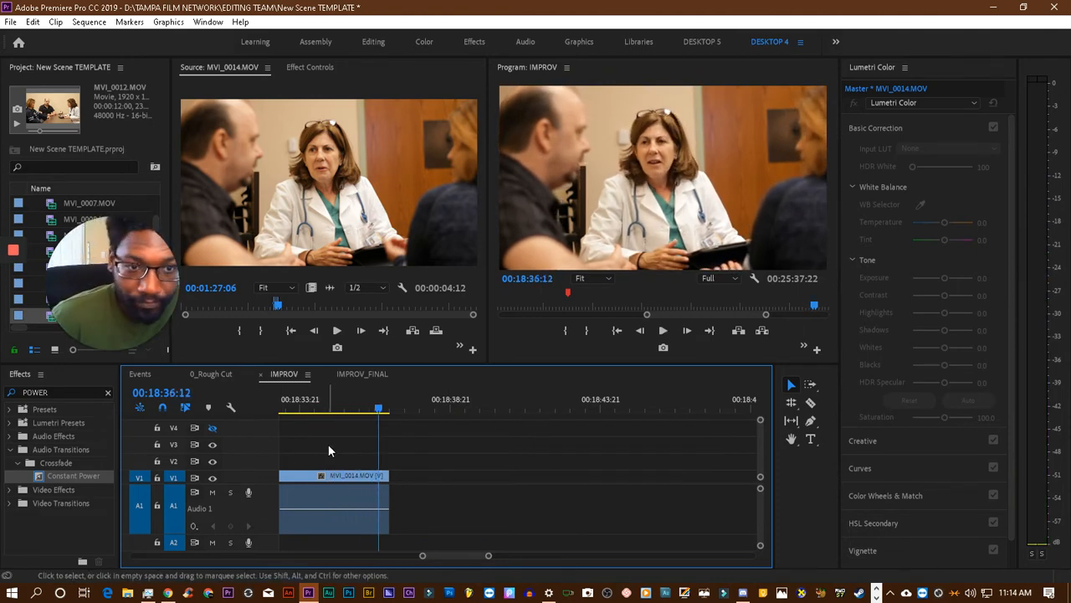
pyautogui.scroll(1, 329, 471)
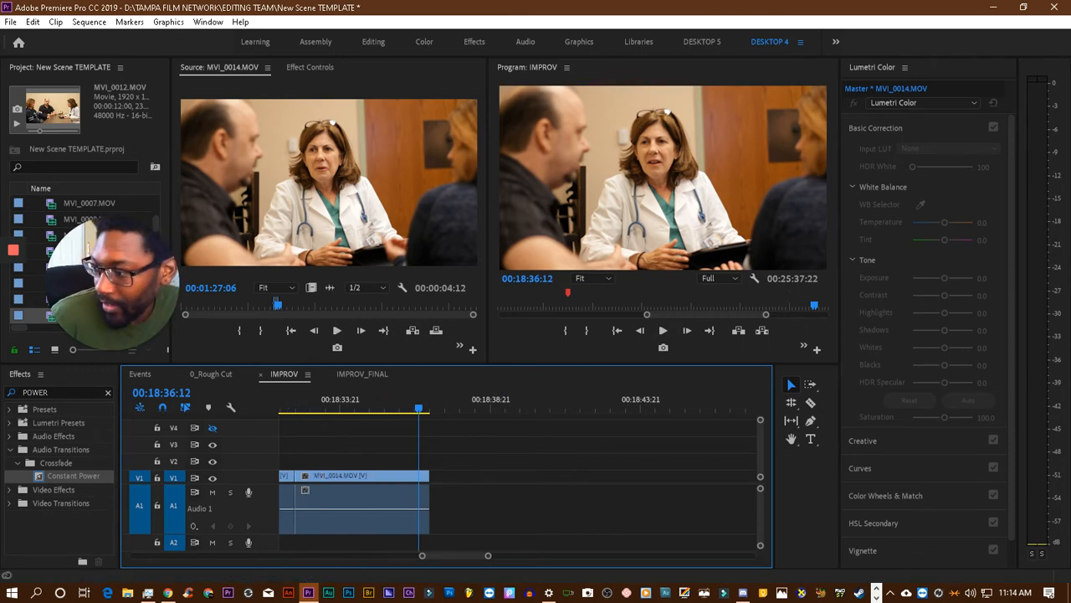
# - Reopen MVI_0013.MOV as the source, clear its In and Out points and play the take on to 00:02:11:03
pyautogui.hotkey('shift', '2')
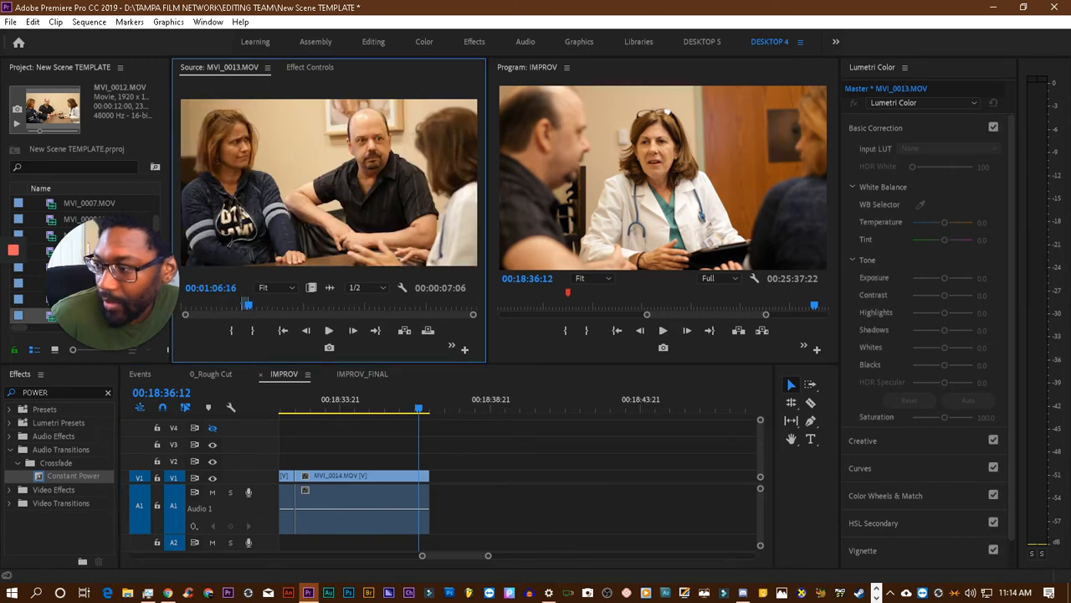
pyautogui.rightClick(290, 284)
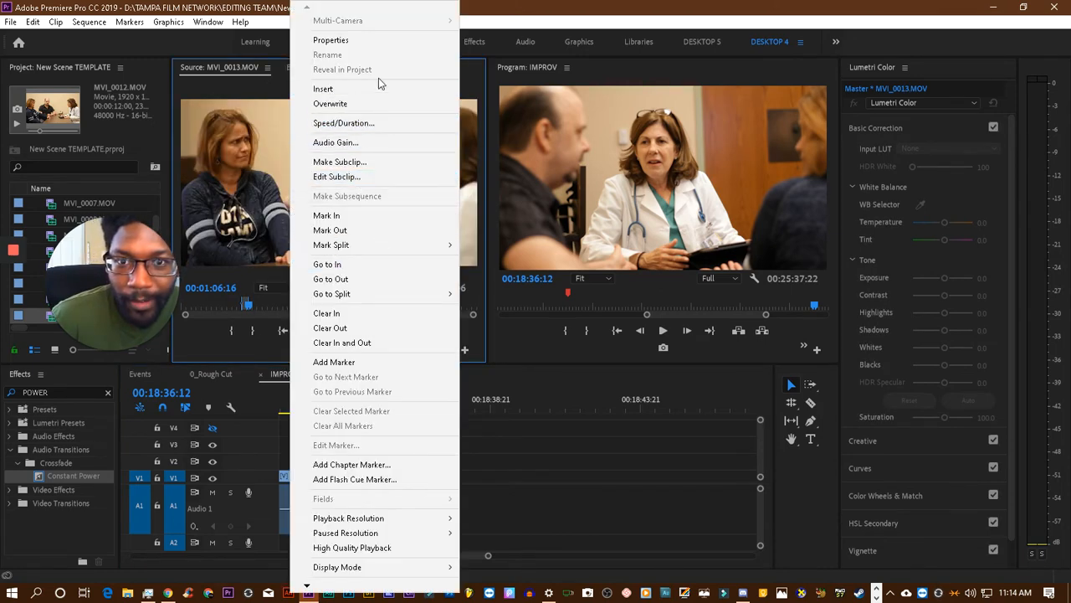
pyautogui.click(382, 345)
pyautogui.press('space')
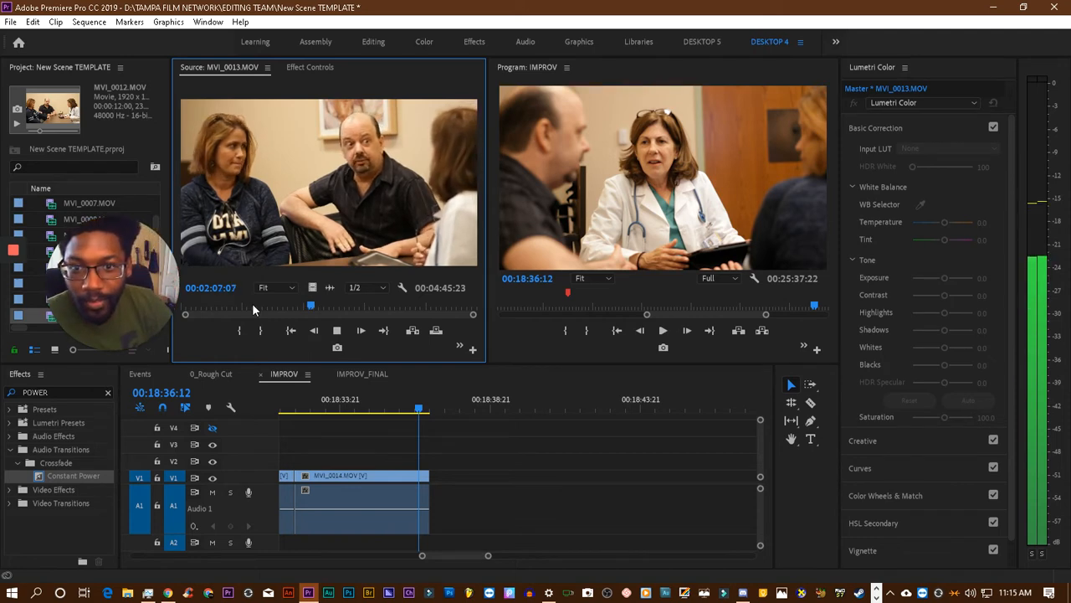
pyautogui.press('space')
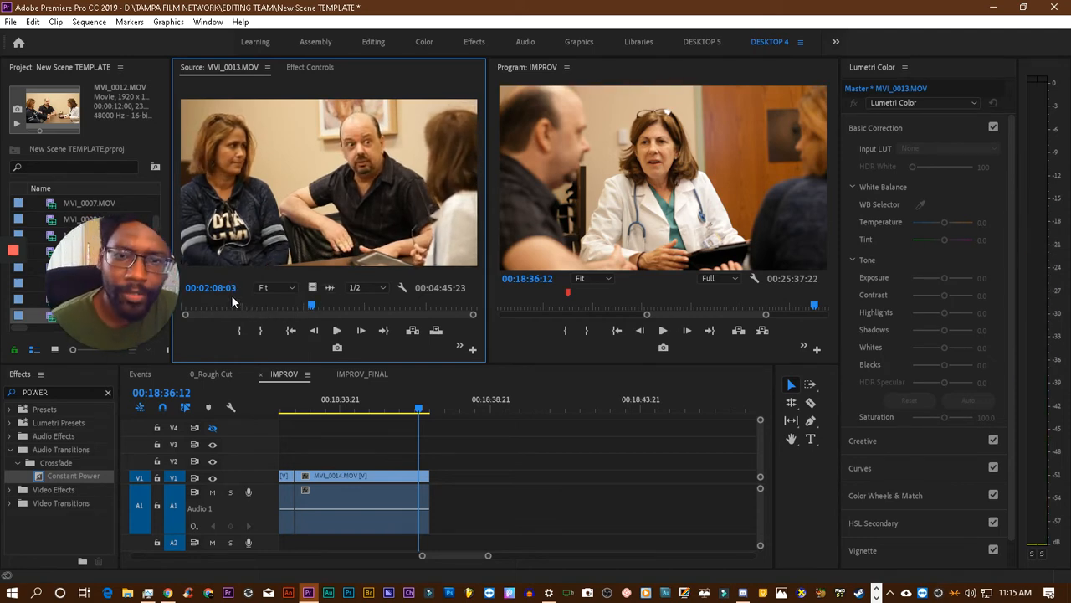
pyautogui.press('space')
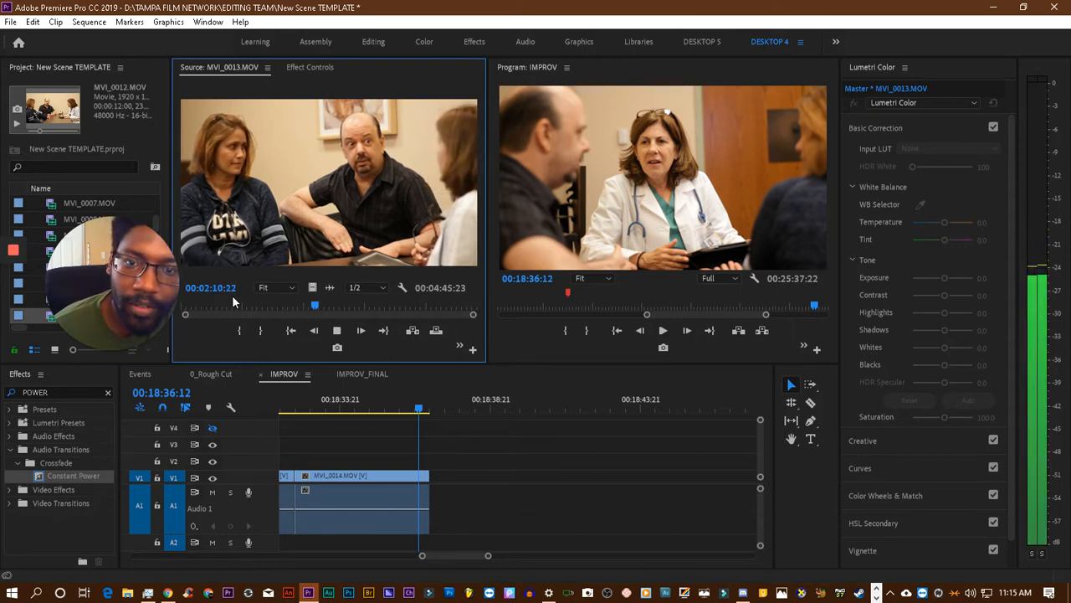
pyautogui.press('space')
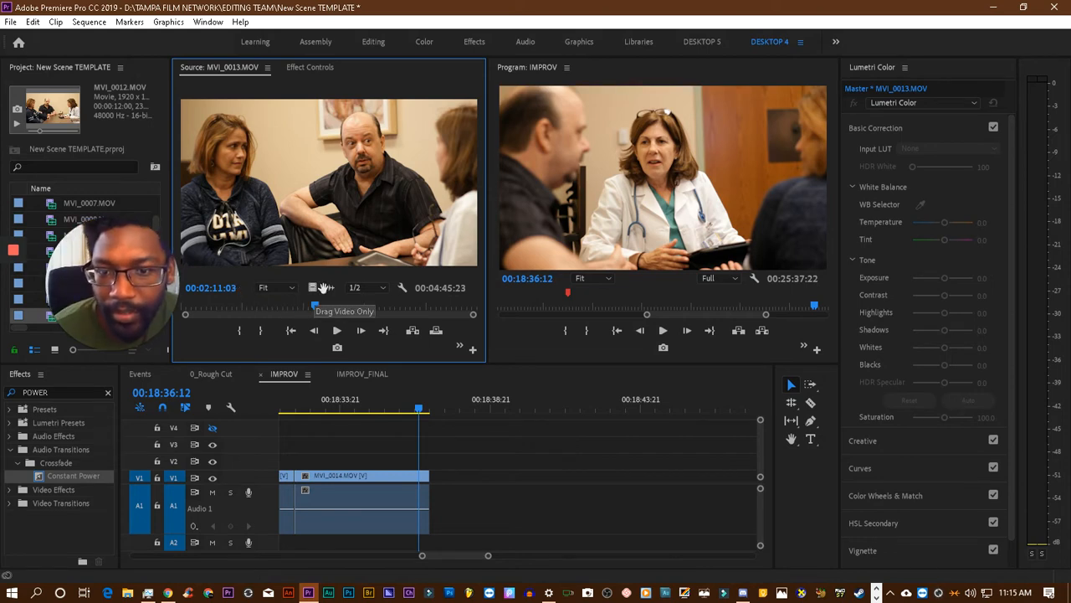
# - Review the early part of the MVI_0013.MOV source from about 00:00:41 to 00:00:55 and move on to about 00:02:30
pyautogui.click(229, 305)
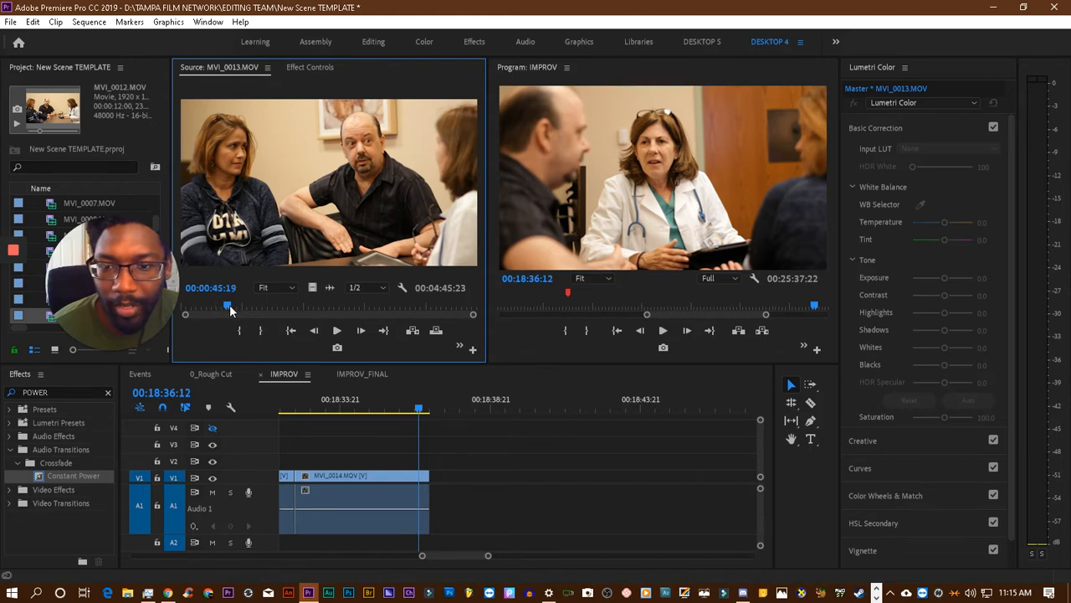
pyautogui.press('space')
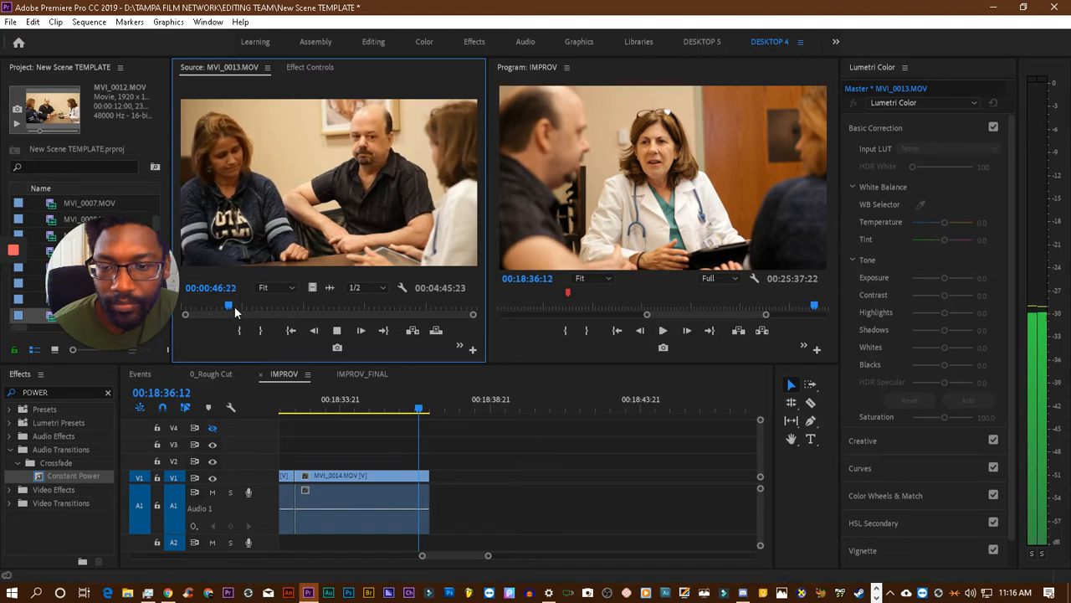
pyautogui.click(223, 304)
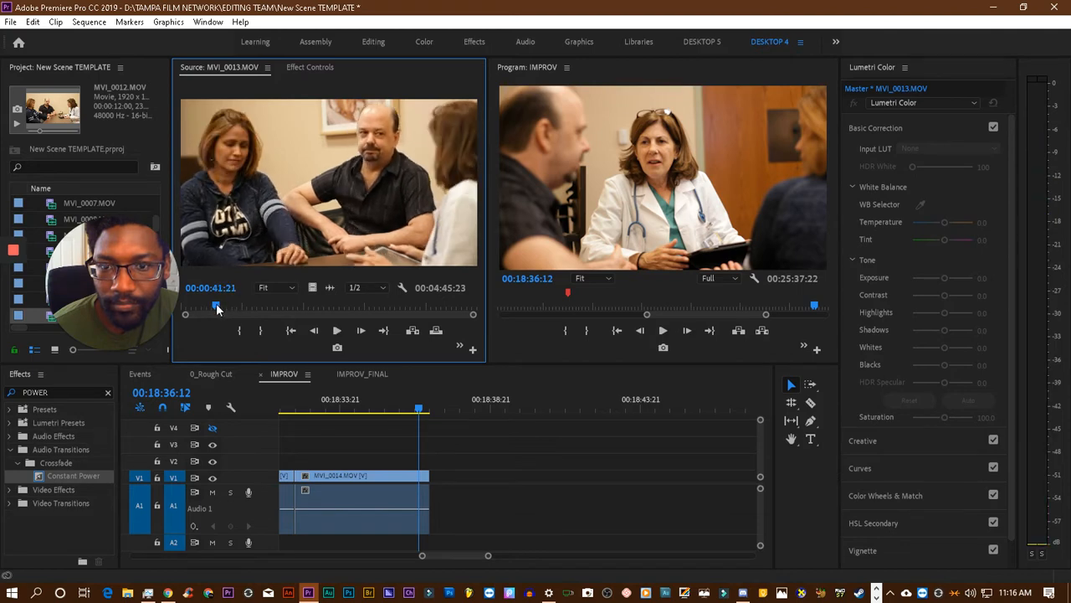
pyautogui.click(209, 306)
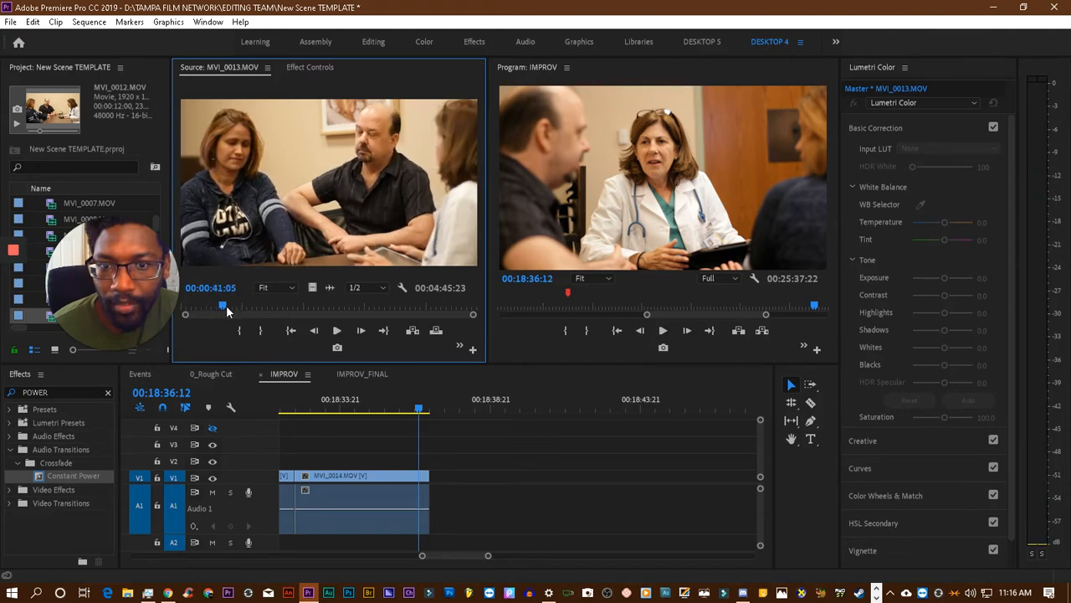
pyautogui.click(227, 307)
pyautogui.click(237, 306)
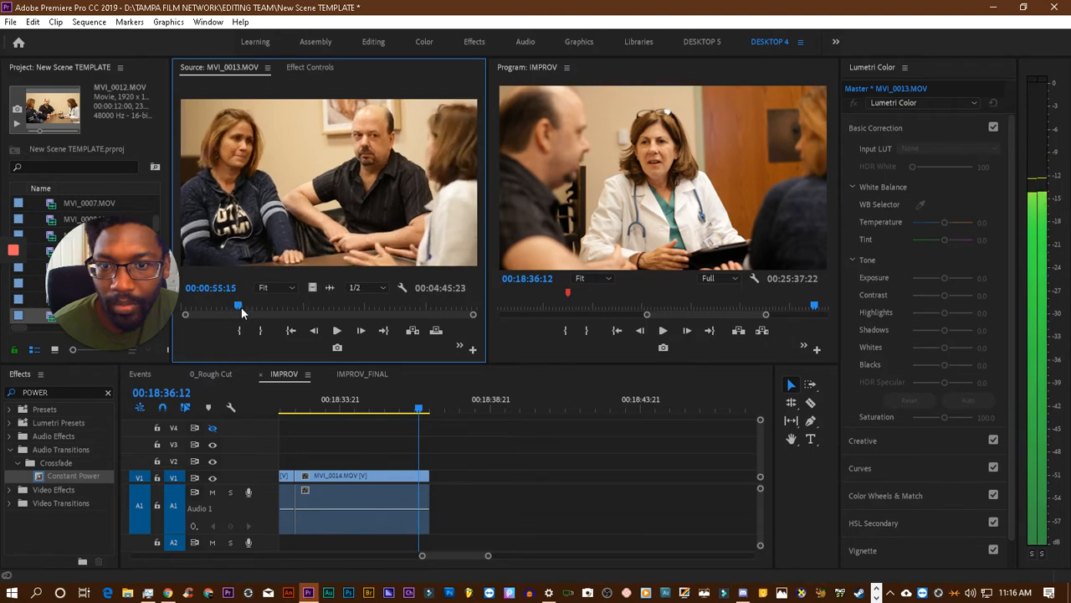
pyautogui.moveTo(243, 306); pyautogui.dragTo(329, 307)
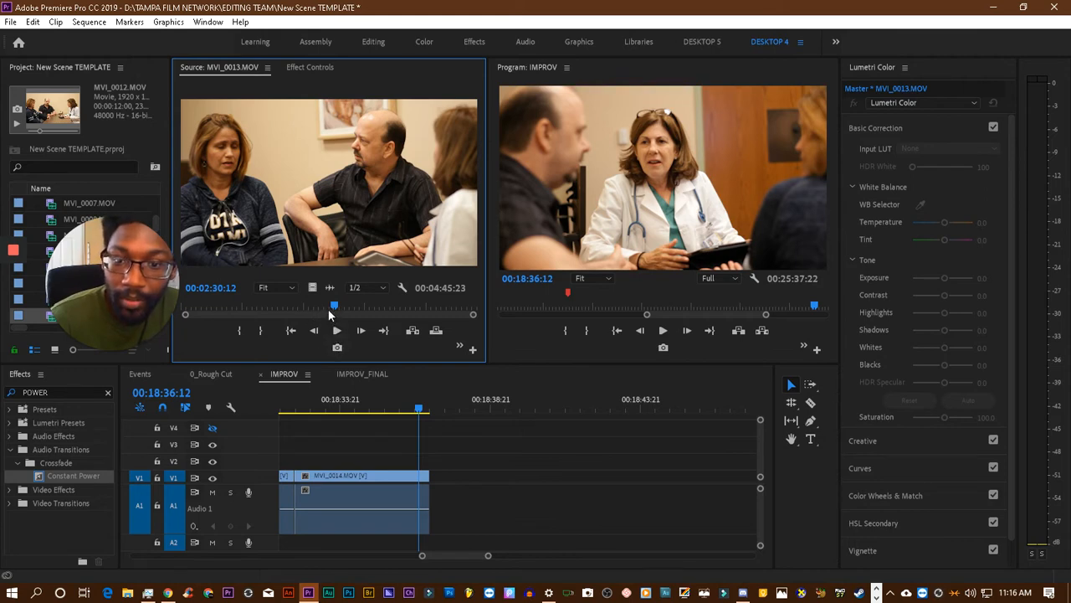
# - Play the MVI_0013.MOV take between about 00:02:31 and 00:02:38, replaying its start up to 00:02:33:02
pyautogui.moveTo(327, 307); pyautogui.dragTo(342, 312)
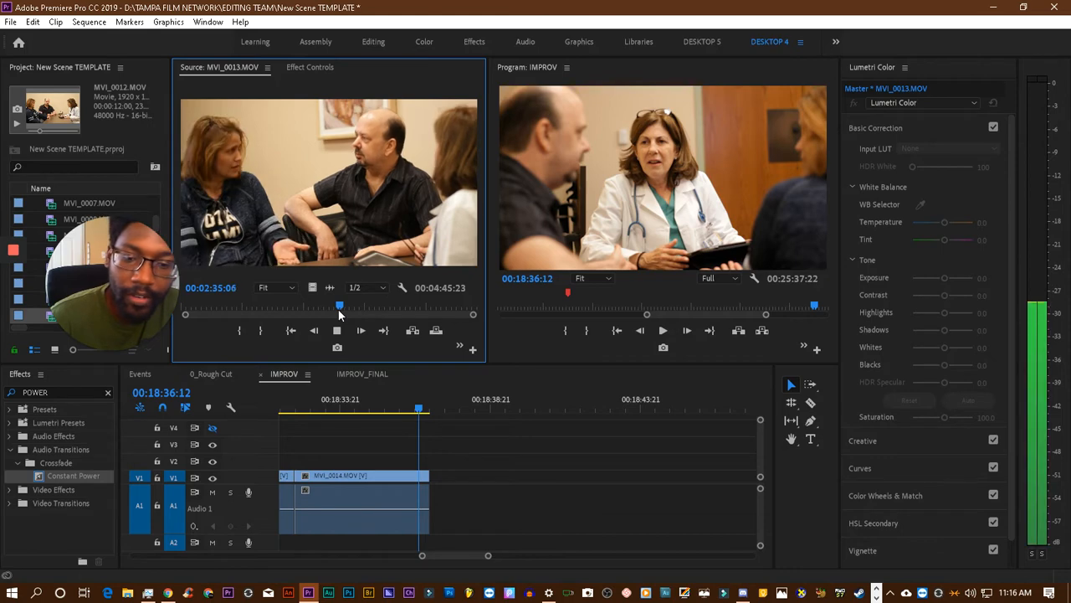
pyautogui.press('space')
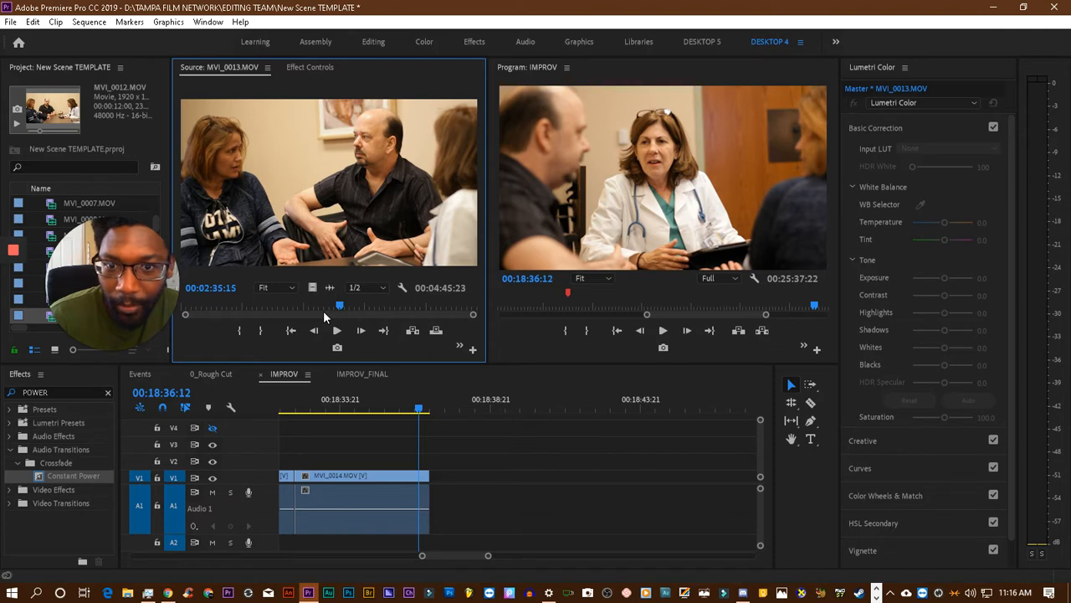
pyautogui.press('space')
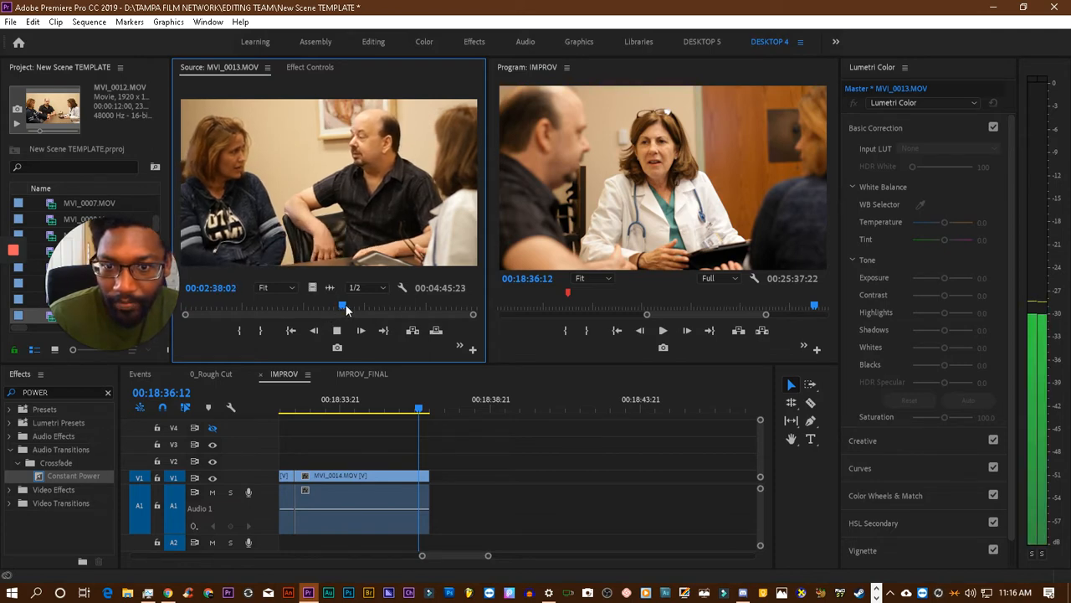
pyautogui.click(343, 307)
pyautogui.moveTo(343, 308); pyautogui.dragTo(336, 309)
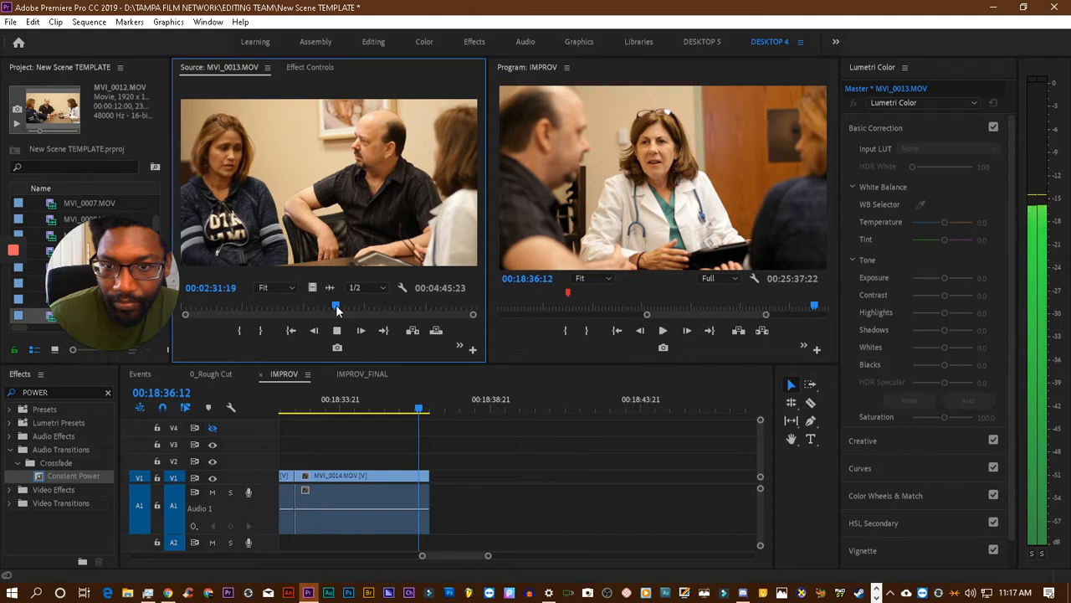
pyautogui.press('space')
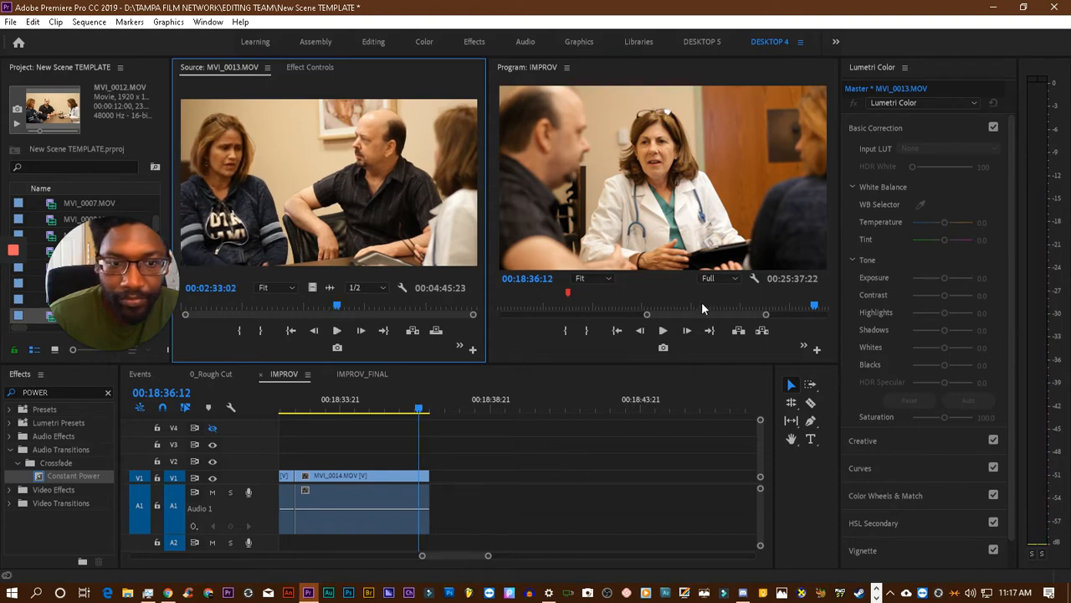
# - Play the last MVI_0014.MOV in the sequence to its end at 00:18:36:20, and review MVI_0013.MOV from 00:02:19:09 for a matching reply
pyautogui.click(376, 410)
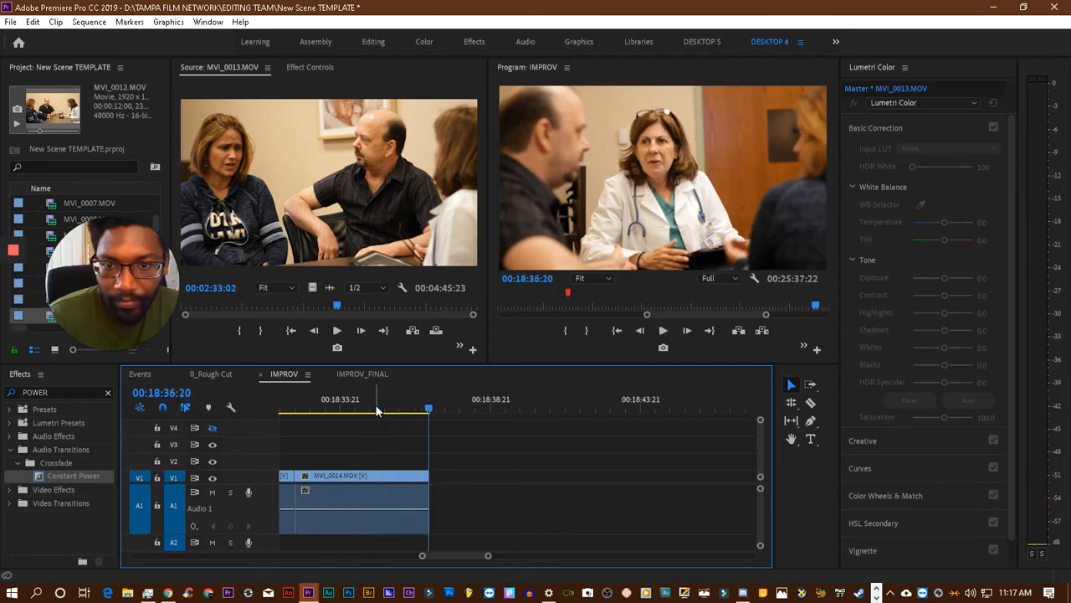
pyautogui.moveTo(338, 308); pyautogui.dragTo(326, 314)
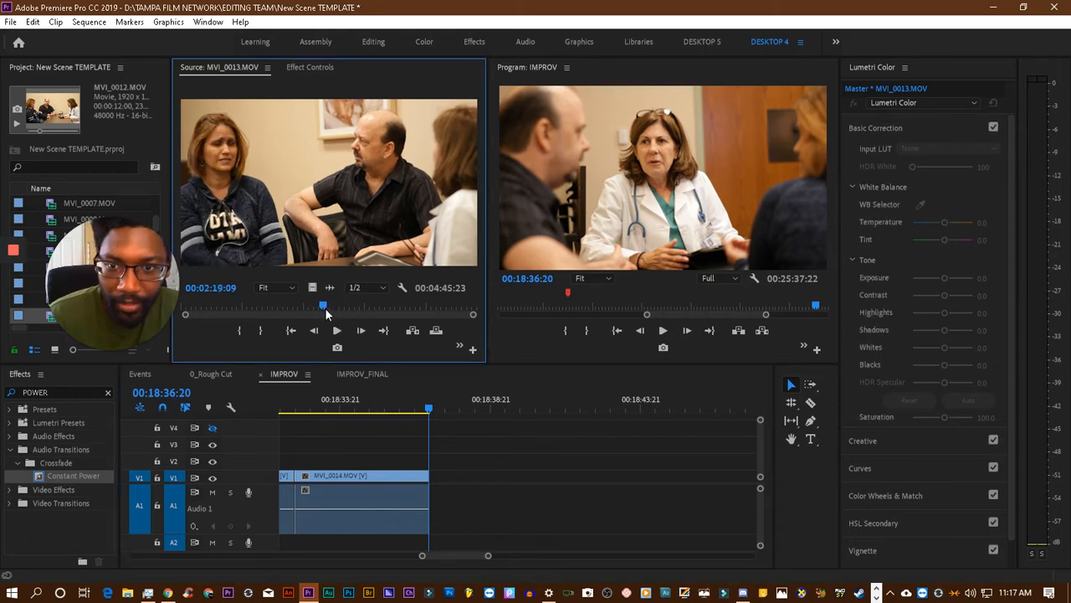
pyautogui.press('space')
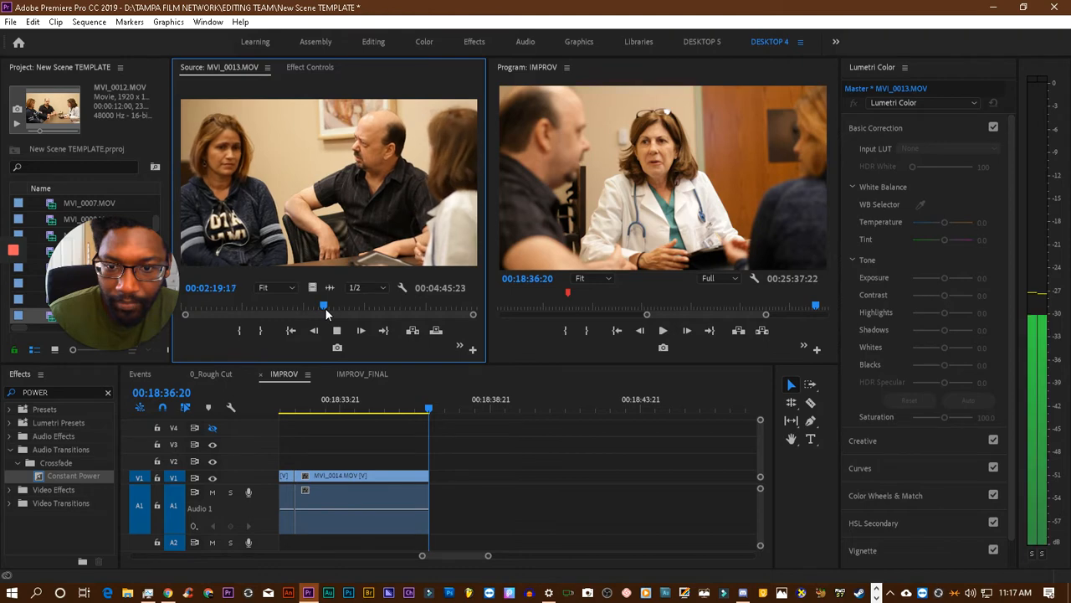
pyautogui.press('space')
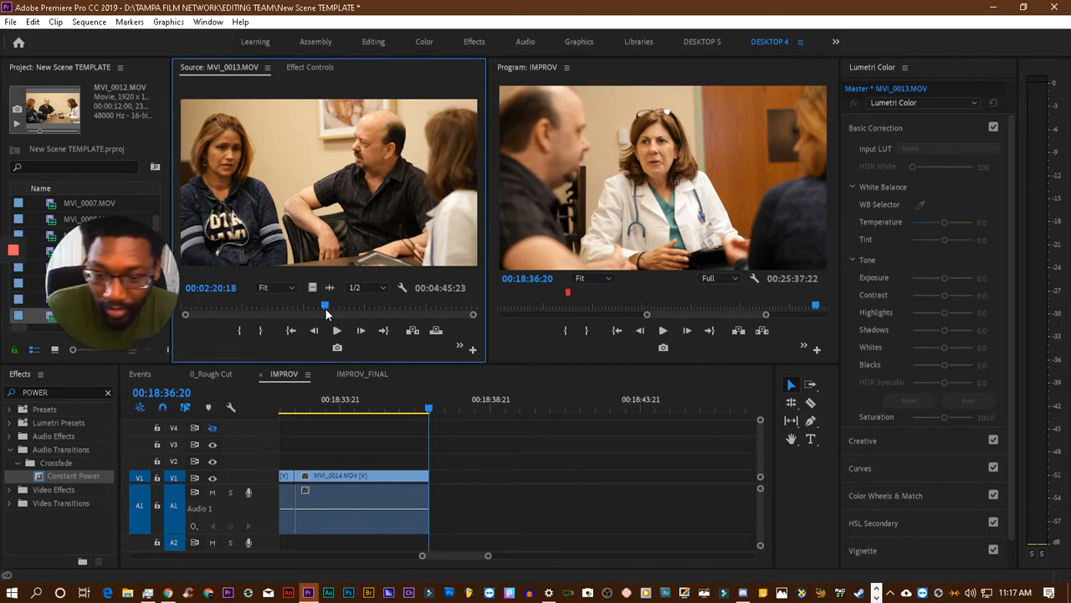
pyautogui.press('space')
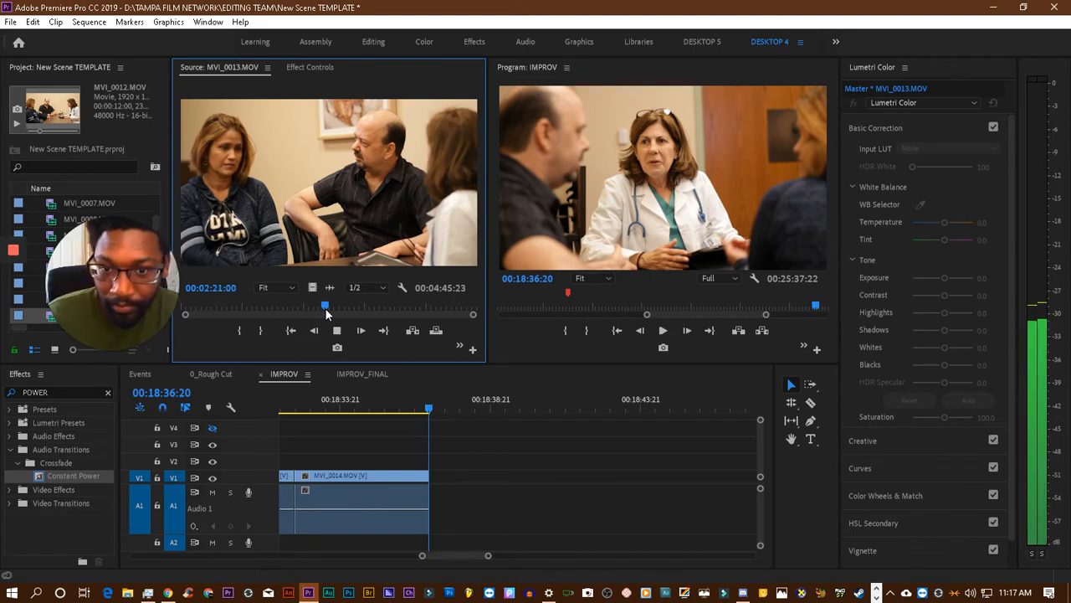
# - Replay the MVI_0013.MOV take from about 00:02:06 to 00:02:13:12 and recheck it up to 00:02:12:06
pyautogui.moveTo(326, 308); pyautogui.dragTo(308, 309)
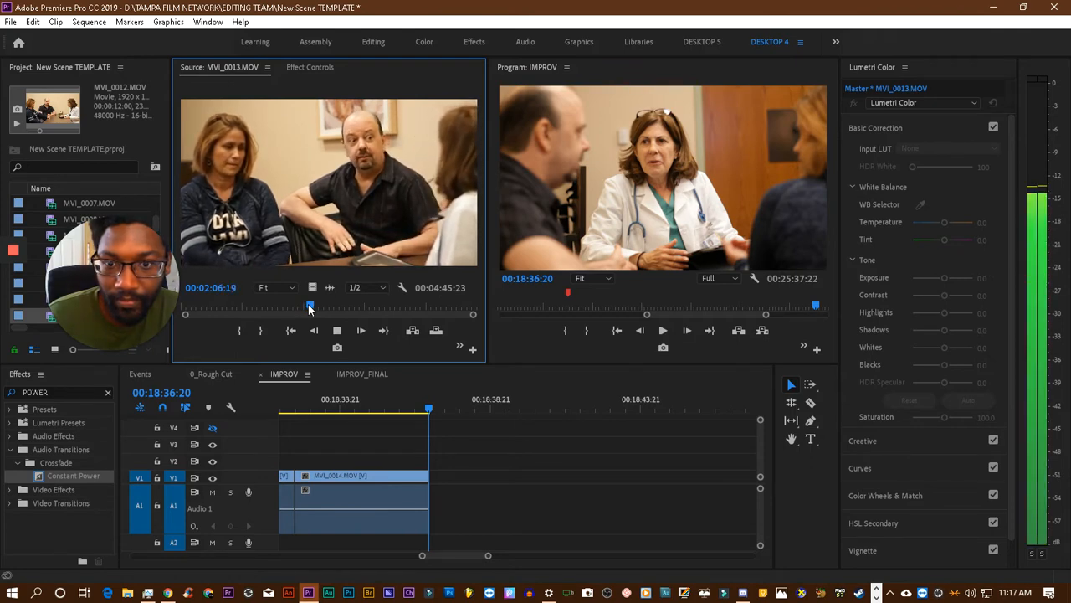
pyautogui.press('space')
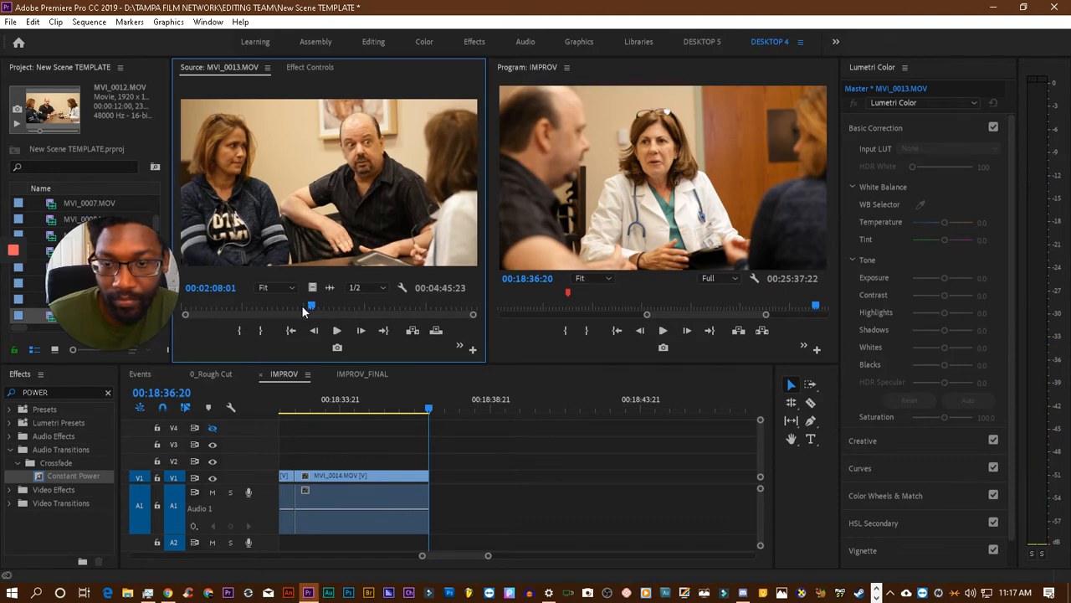
pyautogui.press('space')
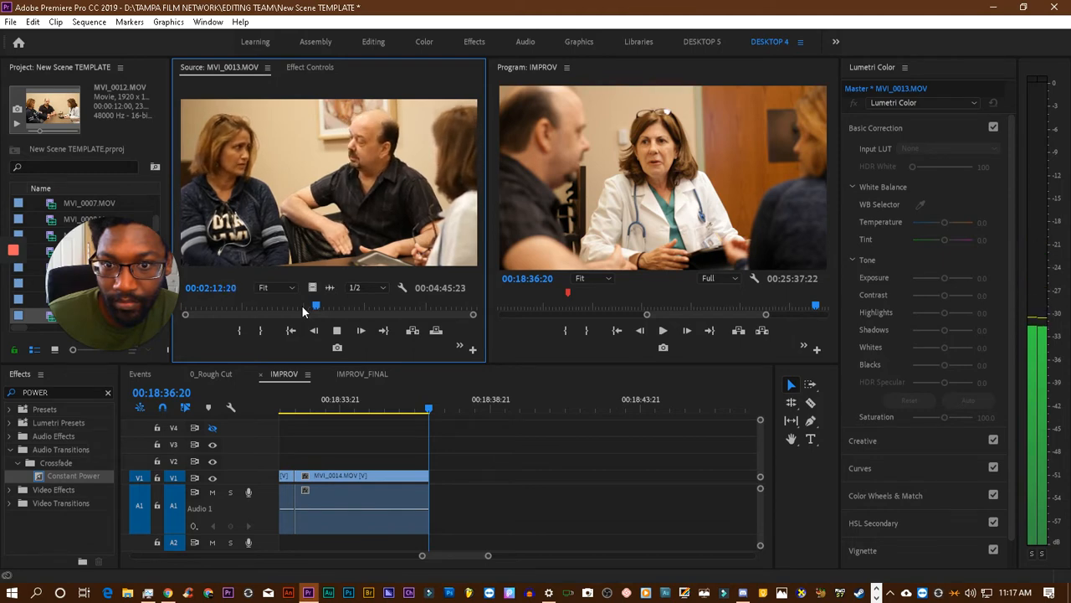
pyautogui.press('space')
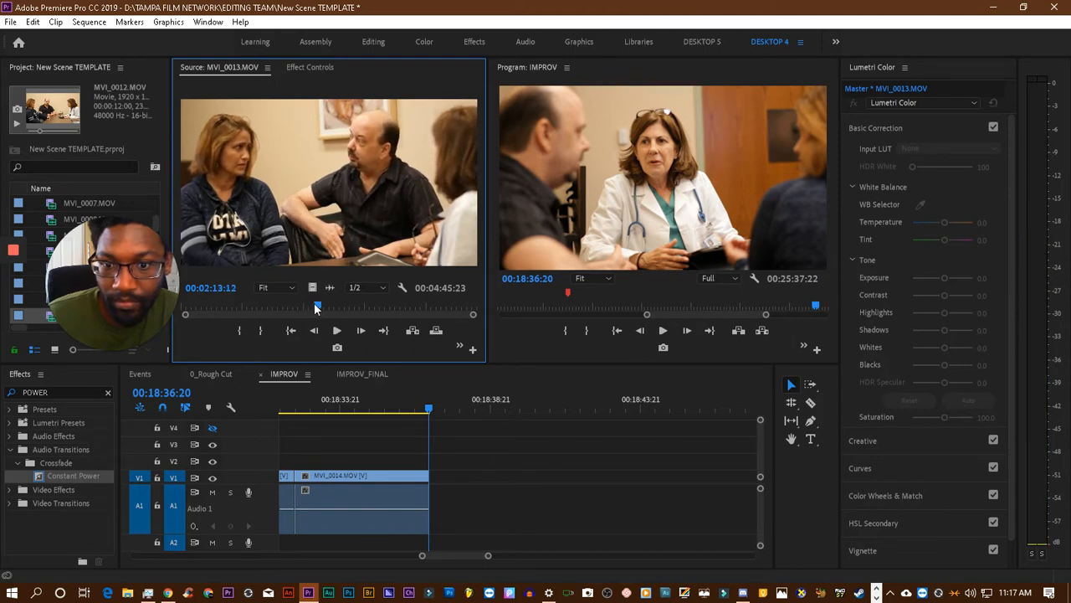
pyautogui.click(314, 307)
pyautogui.press('space')
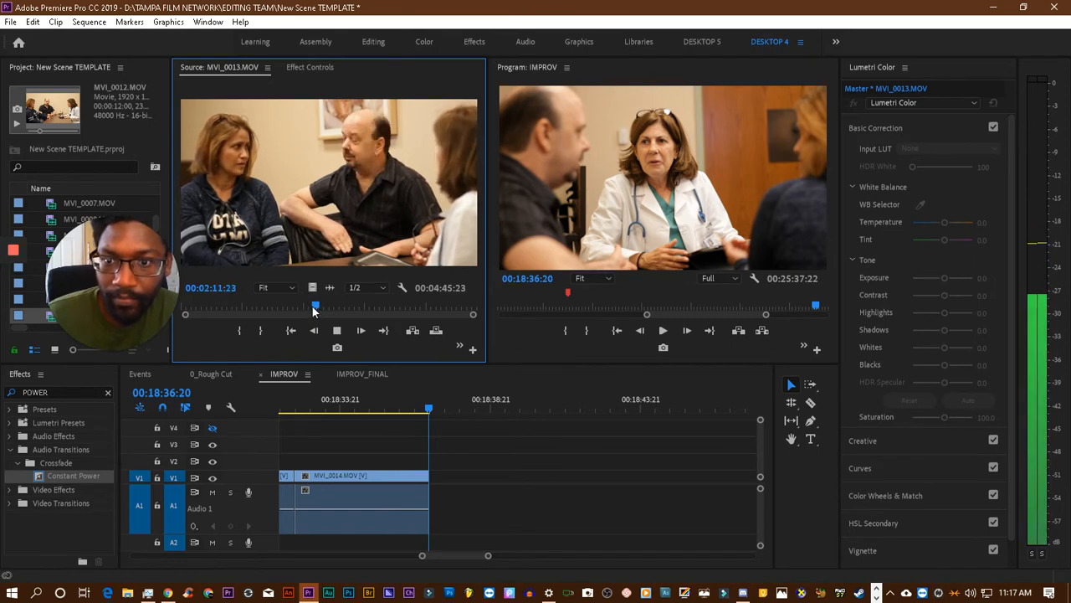
pyautogui.press('space')
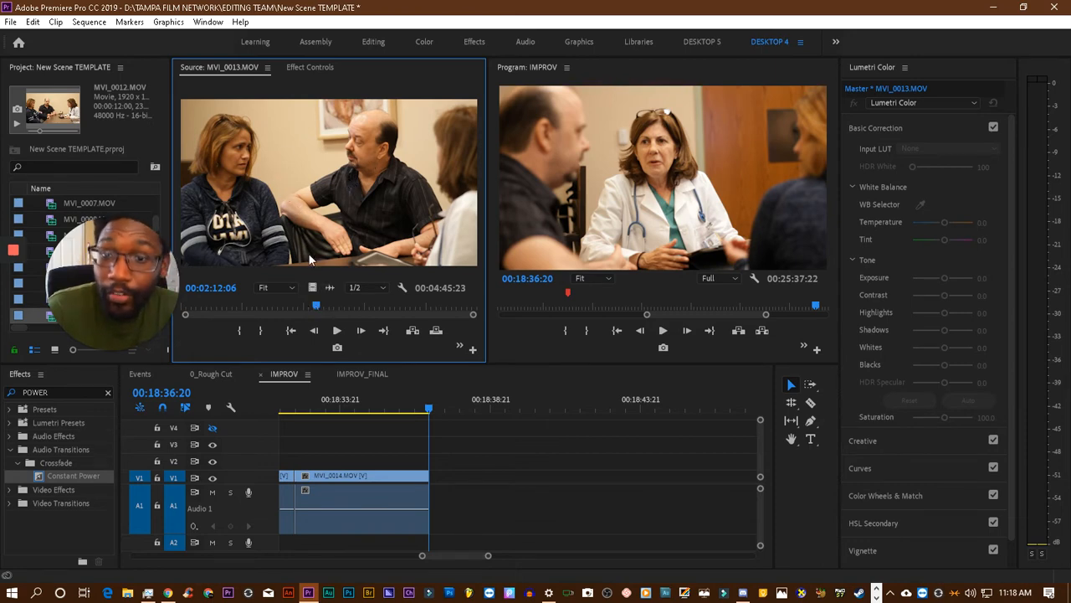
# - Enlarge the source view, play MVI_0013.MOV from 00:02:09:11 to 00:02:20:13, and restore the normal layout
pyautogui.press('`')
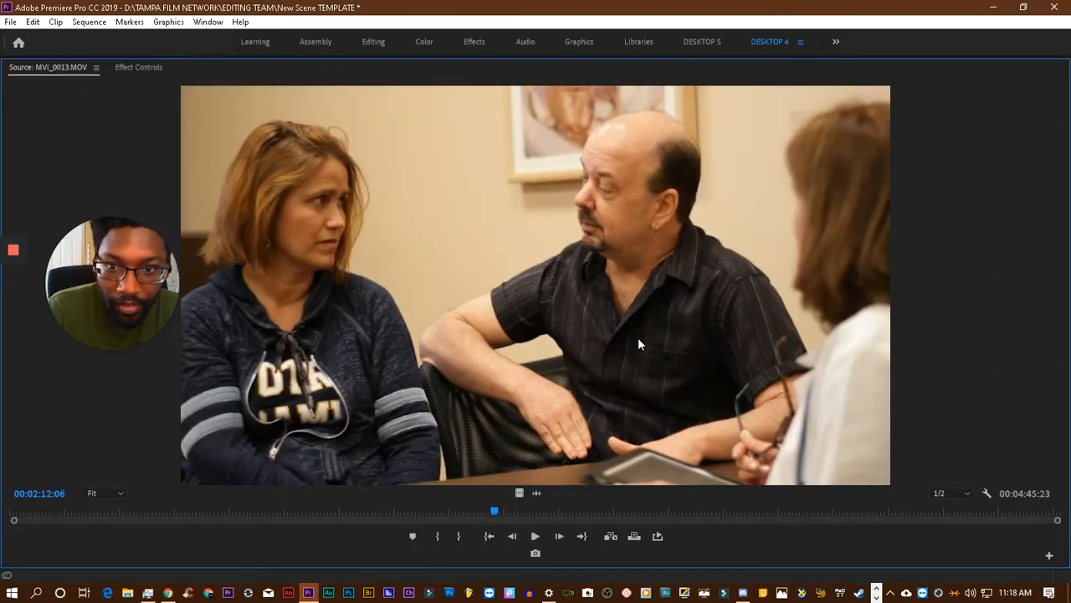
pyautogui.moveTo(498, 519); pyautogui.dragTo(482, 518)
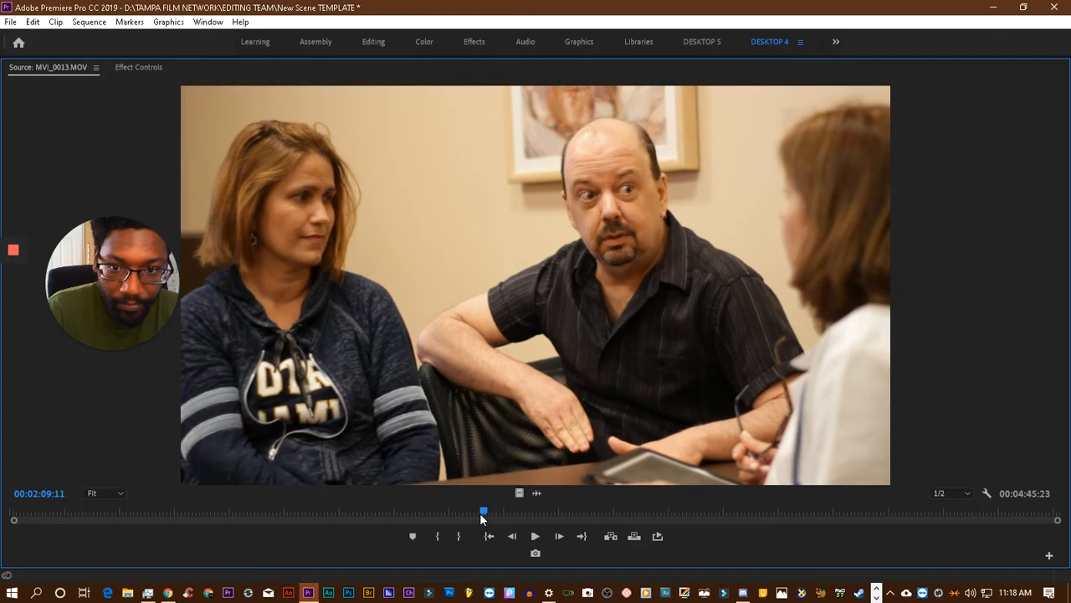
pyautogui.press('space')
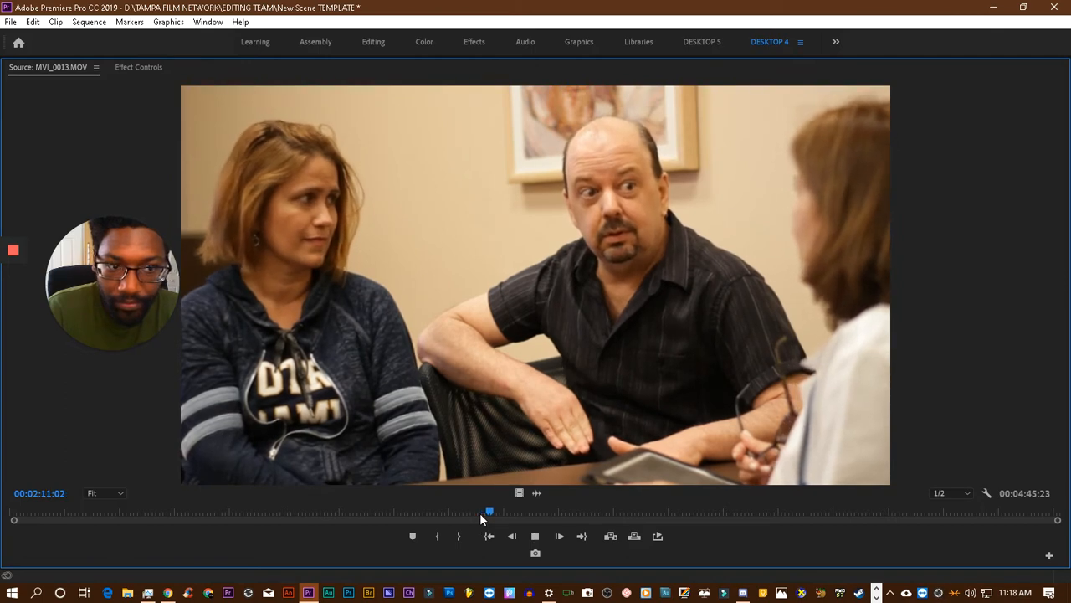
pyautogui.press('space')
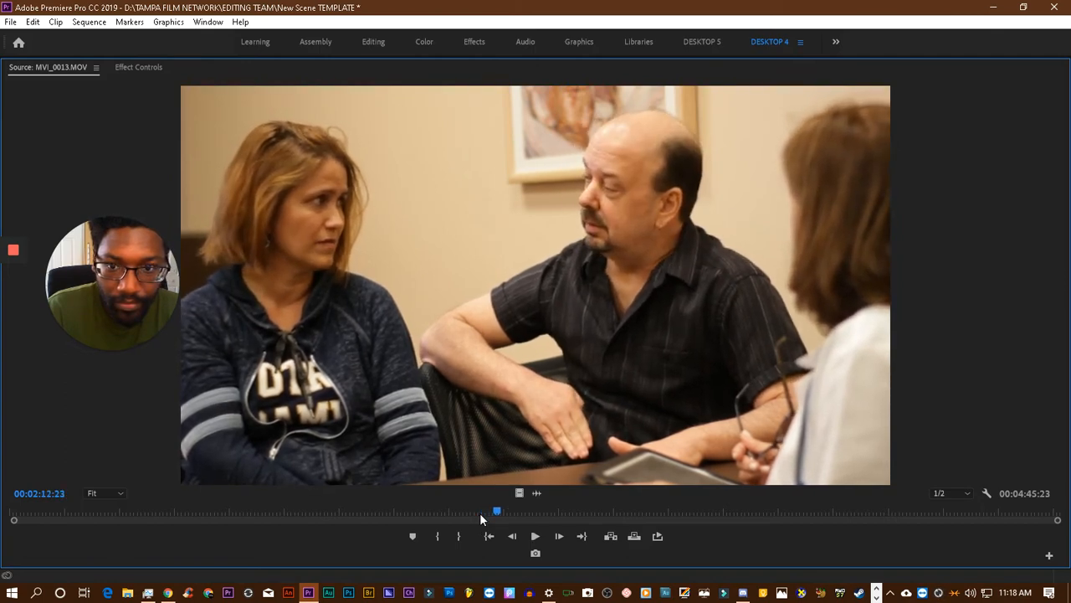
pyautogui.press('space')
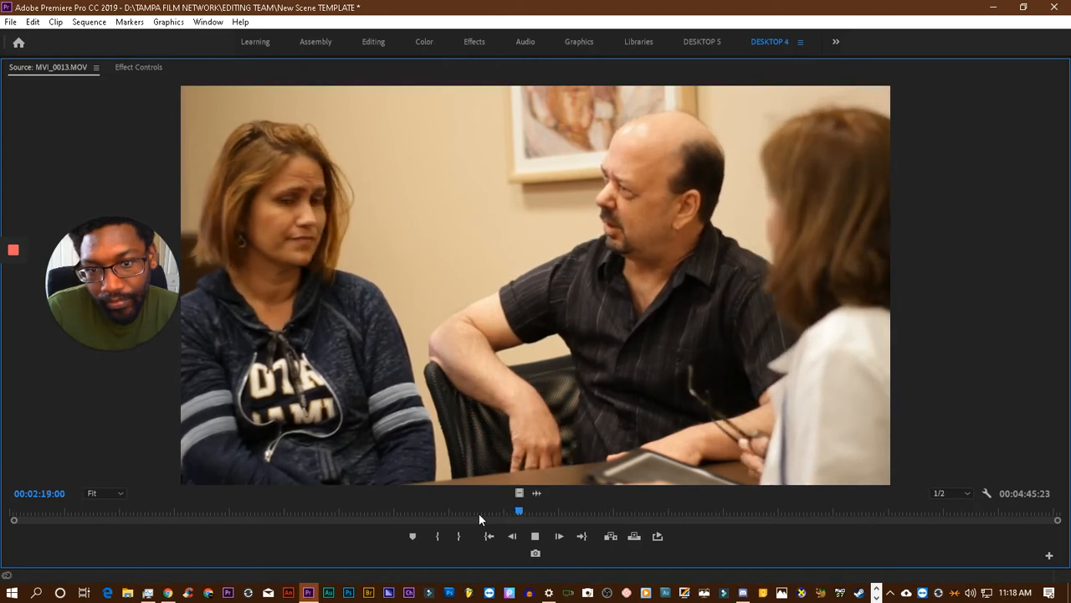
pyautogui.press('space')
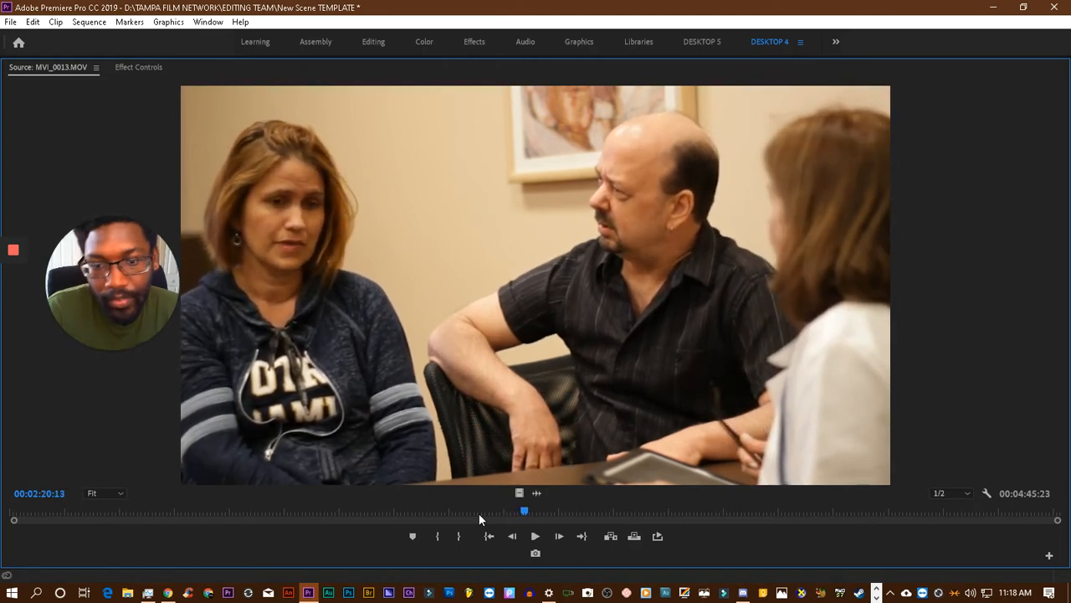
pyautogui.press('`')
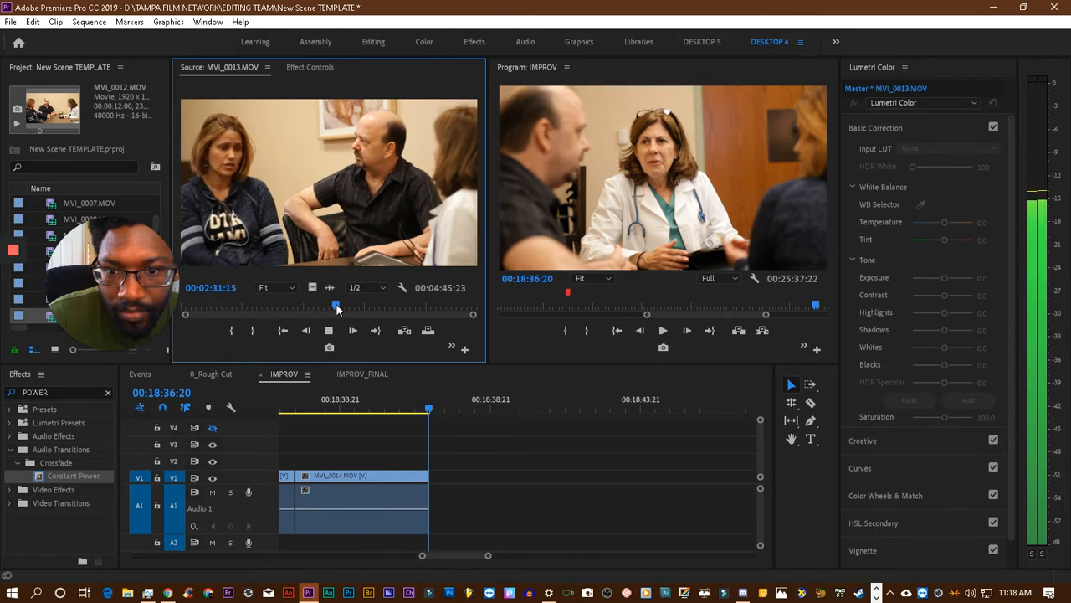
# - Replay MVI_0013.MOV from about 00:02:25 and mark the source's In point at 00:02:27:08
pyautogui.moveTo(336, 305); pyautogui.dragTo(329, 307)
pyautogui.press('space')
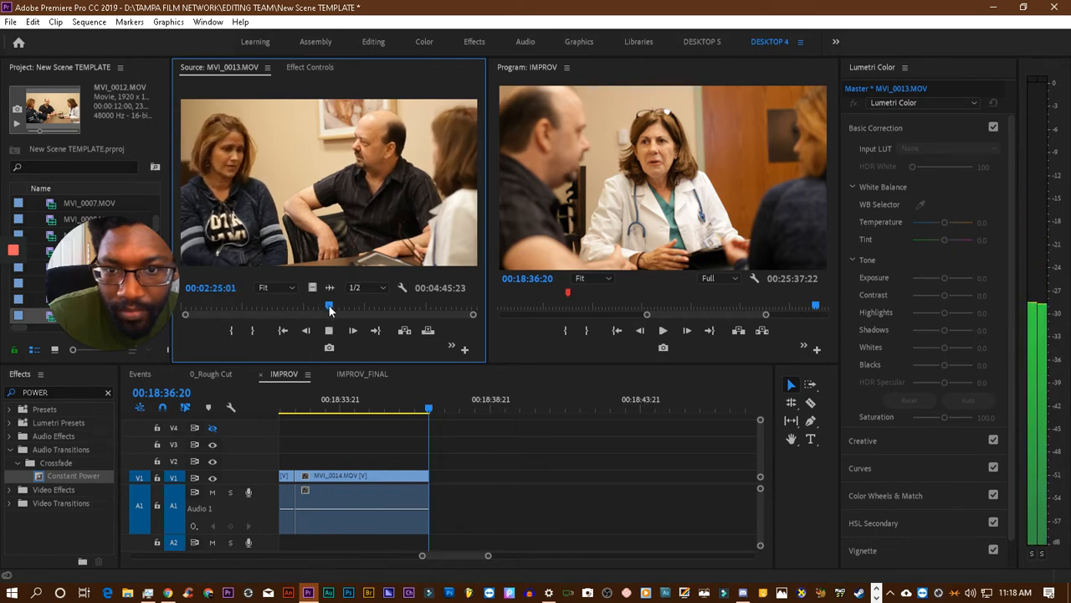
pyautogui.press('space')
pyautogui.press('space')
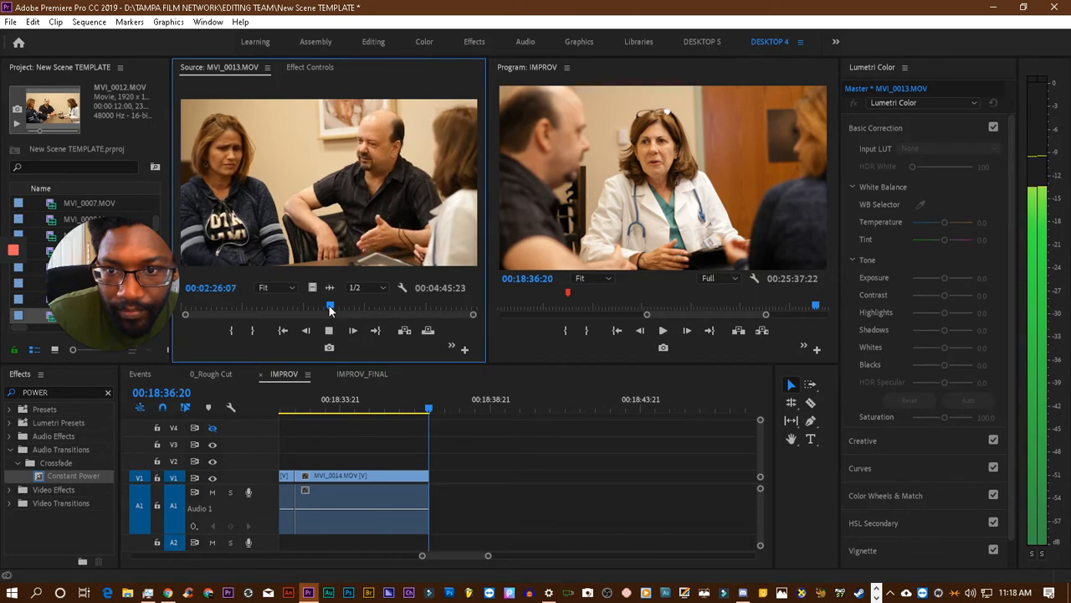
pyautogui.click(232, 330)
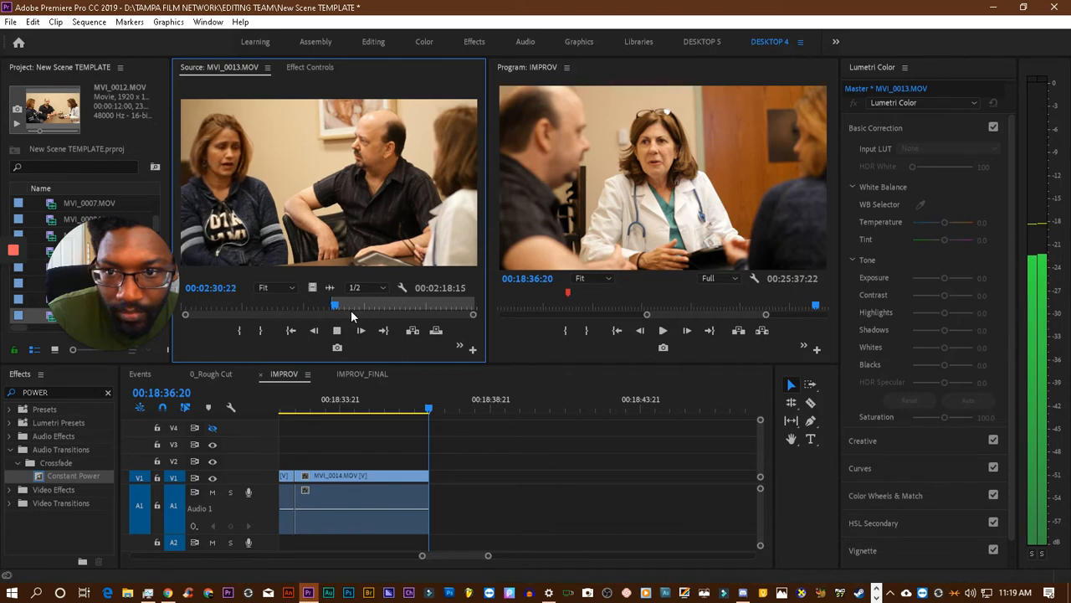
# - Mark the MVI_0013.MOV Out point at 00:02:35:05 and place the section on V1 and A1 at about 00:18:45, leaving a gap after MVI_0014.MOV
pyautogui.click(260, 330)
pyautogui.moveTo(312, 287); pyautogui.dragTo(667, 476)
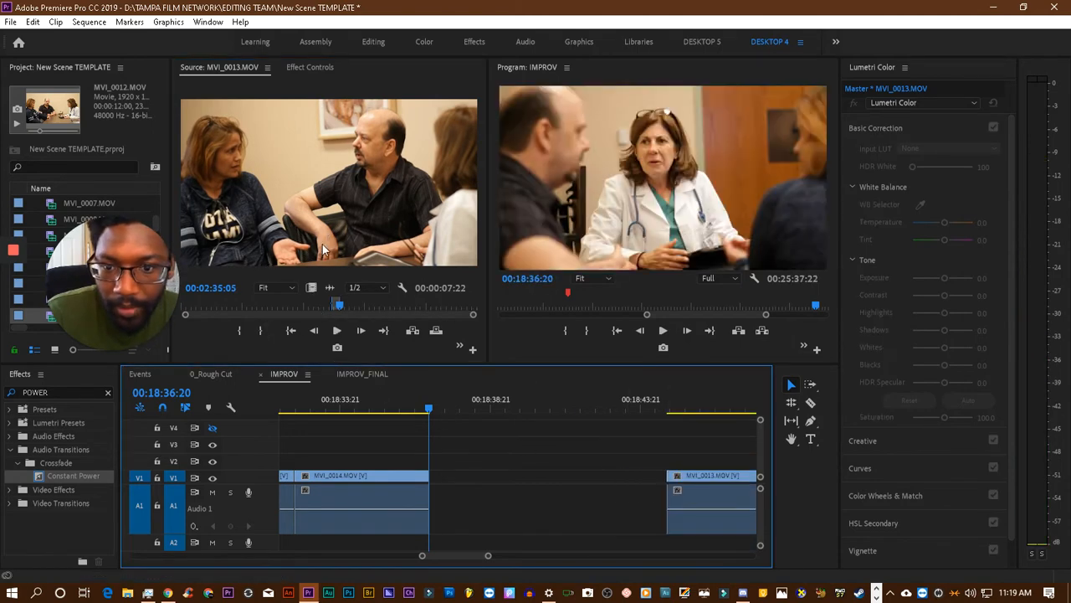
# - Clear the MVI_0013.MOV source's In and Out points, replay from about 00:02:07, and mark a new In point at 00:02:12:23
pyautogui.rightClick(328, 243)
pyautogui.click(381, 343)
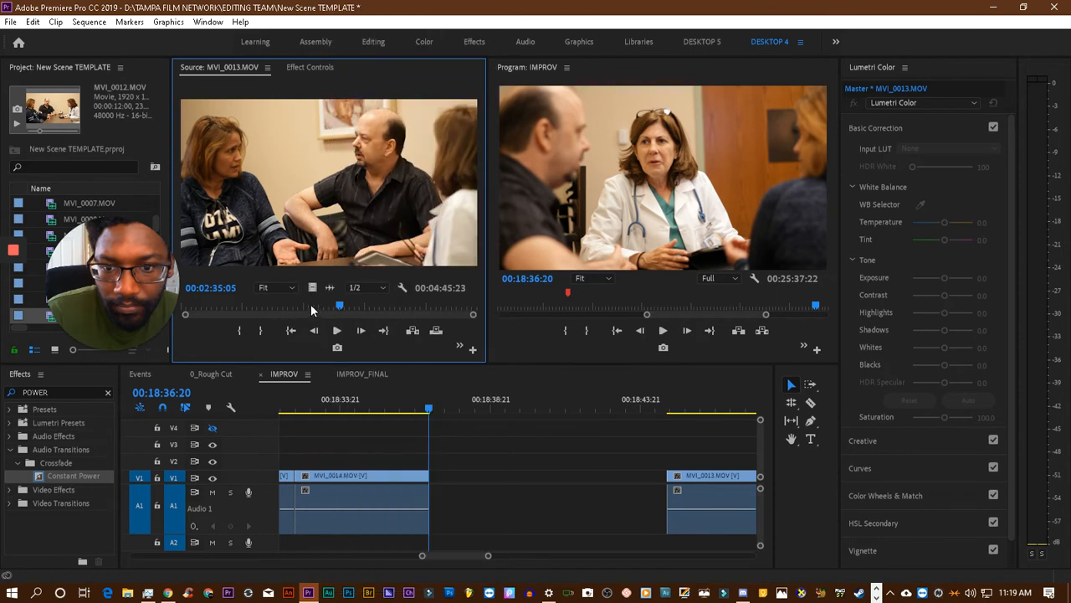
pyautogui.click(314, 305)
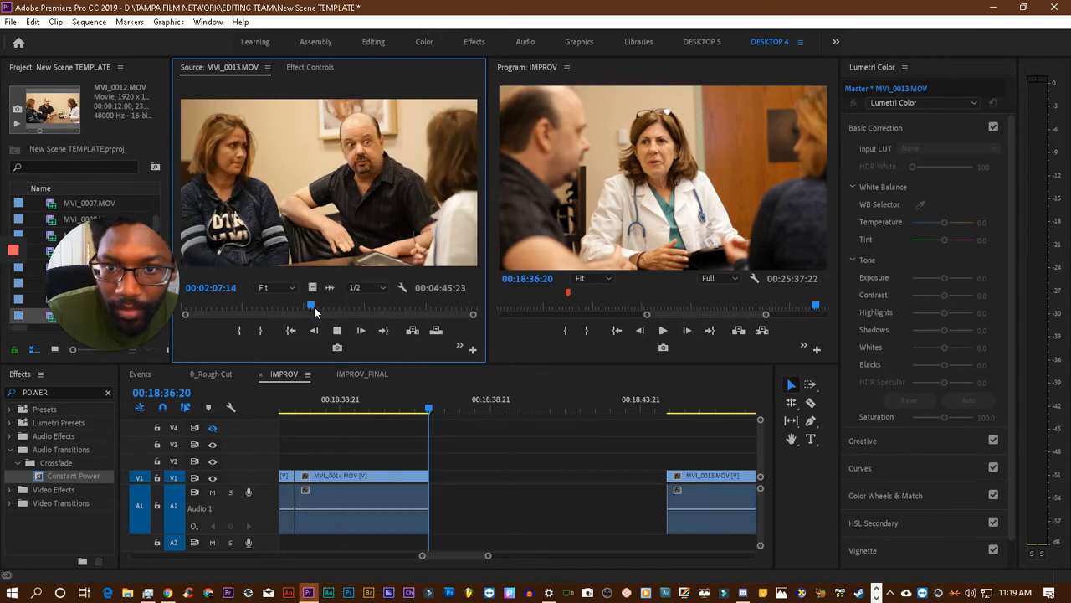
pyautogui.press('space')
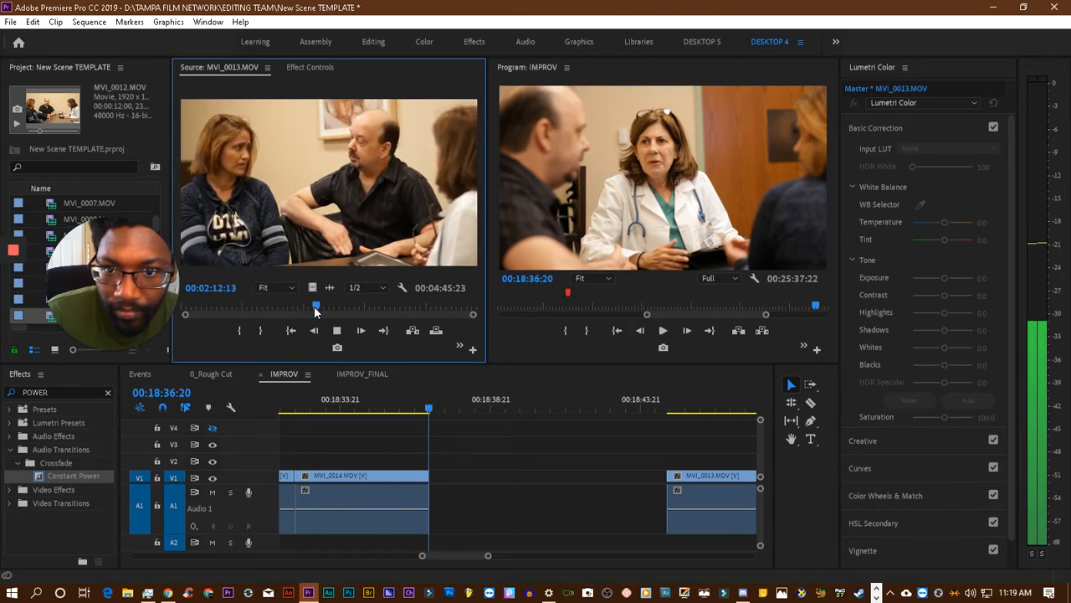
pyautogui.press('space')
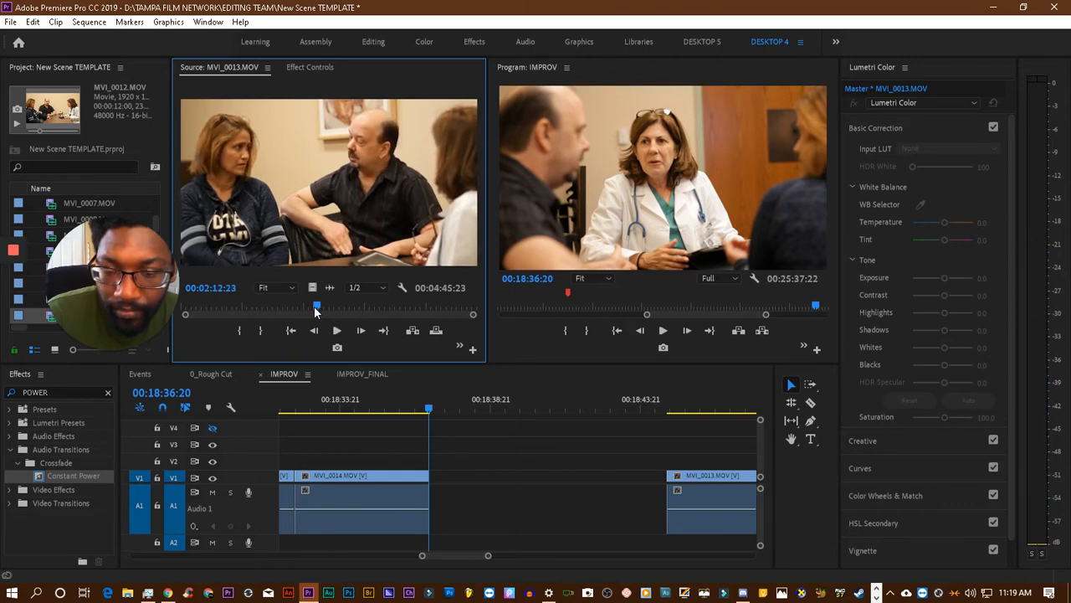
pyautogui.click(241, 331)
# - Play MVI_0013.MOV from the new In point through 00:02:27:14, replaying parts to judge where the section should end
pyautogui.press('space')
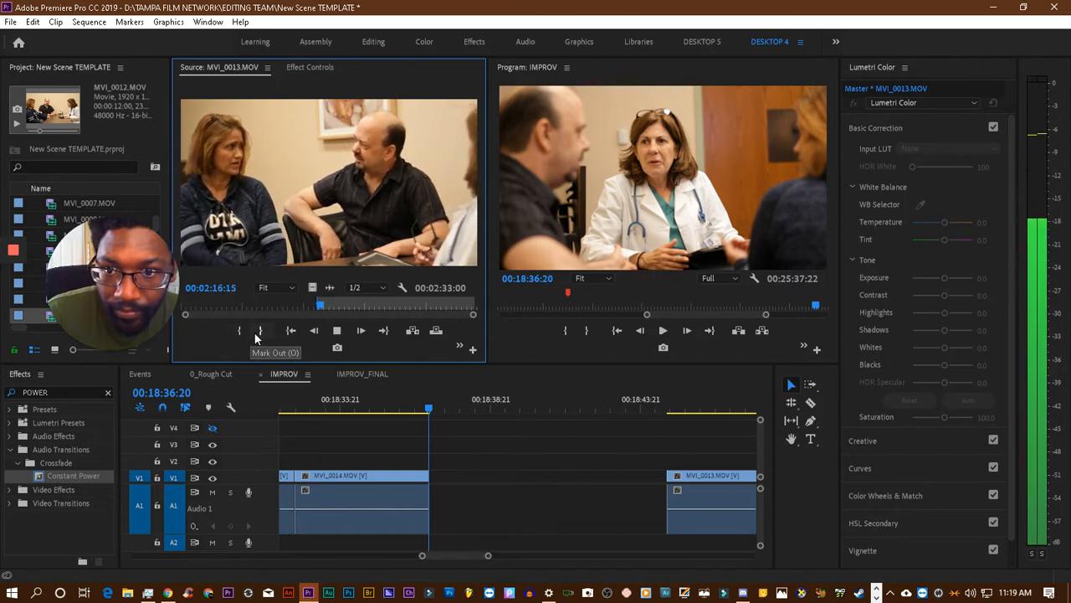
pyautogui.press('space')
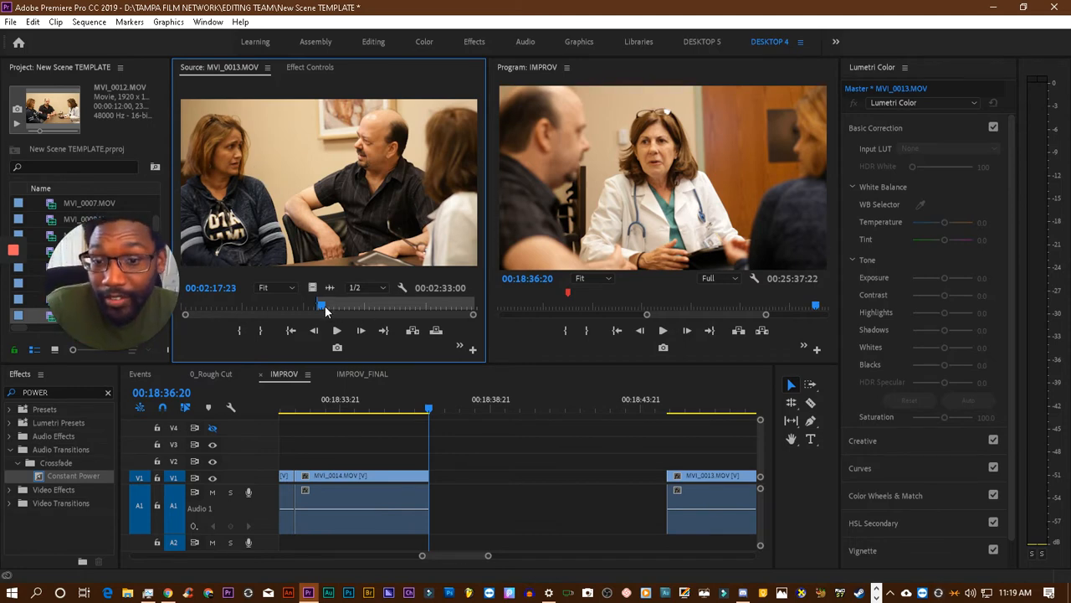
pyautogui.moveTo(323, 309); pyautogui.dragTo(319, 310)
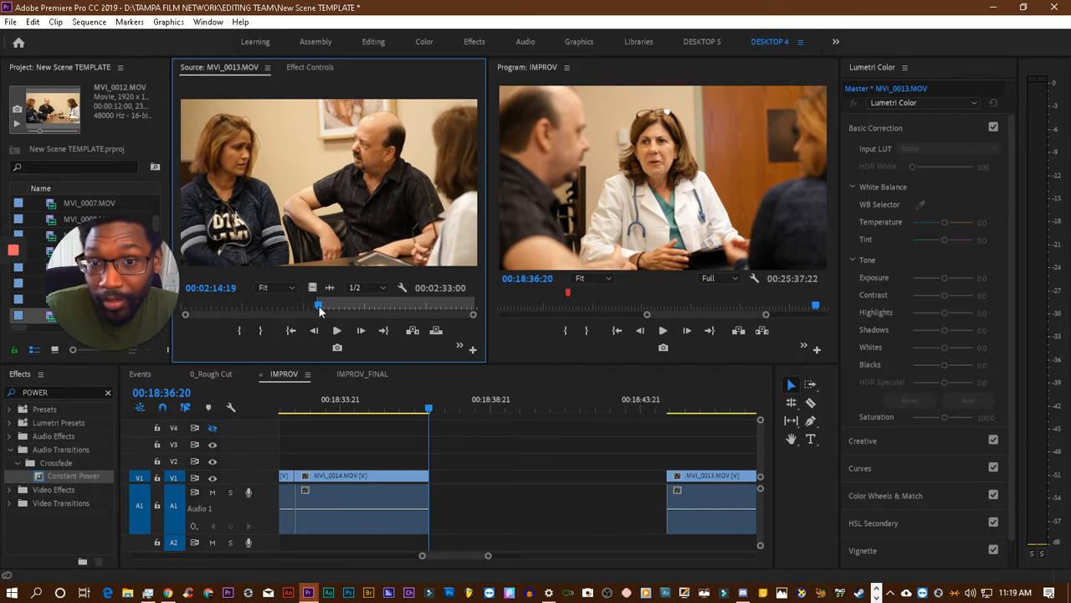
pyautogui.press('space')
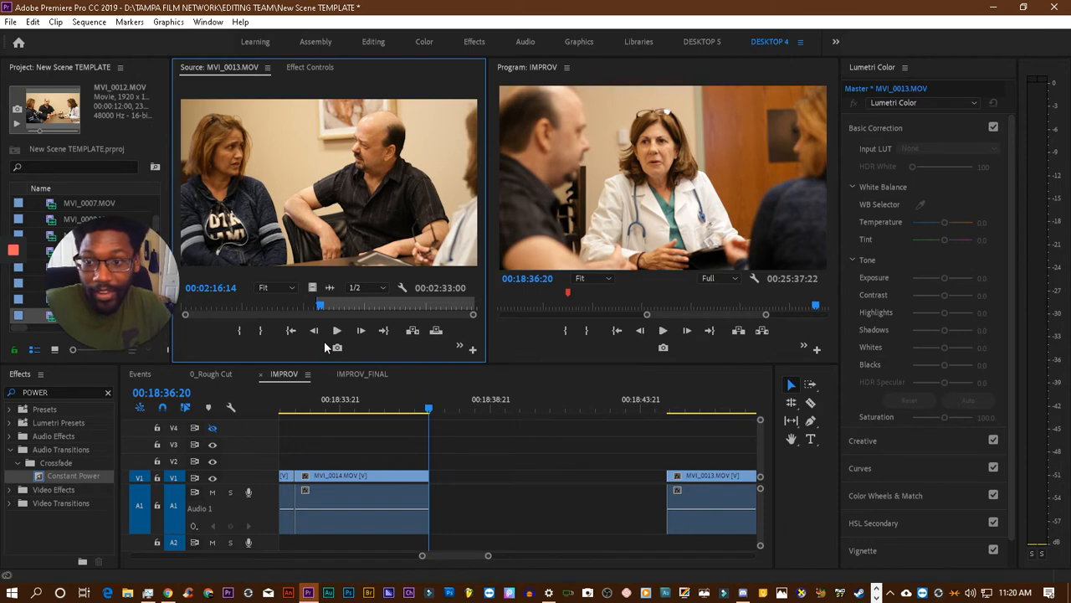
pyautogui.press('space')
pyautogui.press('space')
pyautogui.press('space')
pyautogui.press('space')
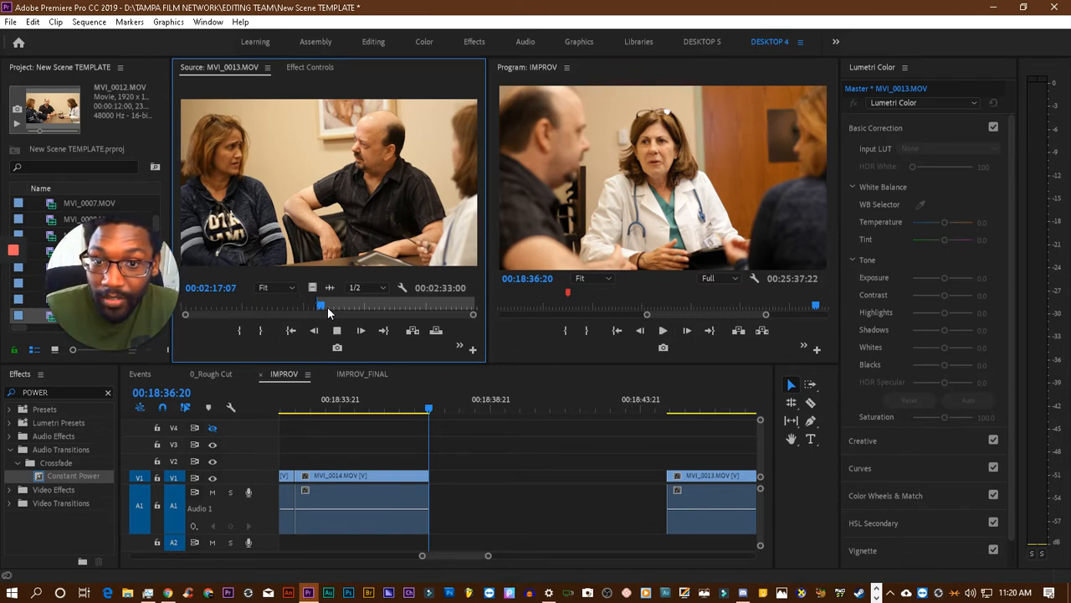
pyautogui.press('space')
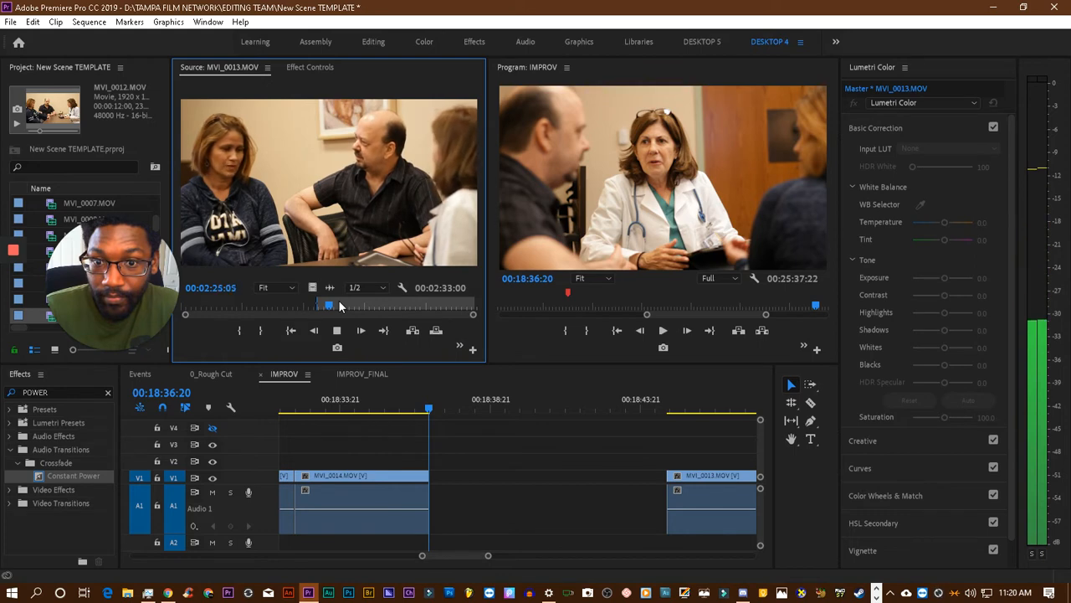
pyautogui.press('space')
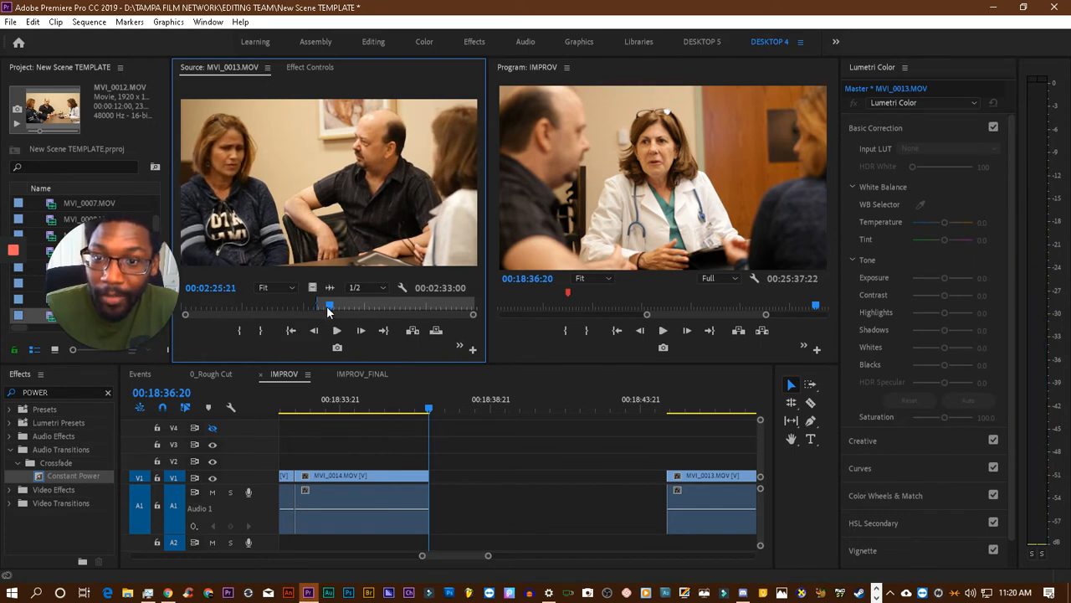
pyautogui.press('space')
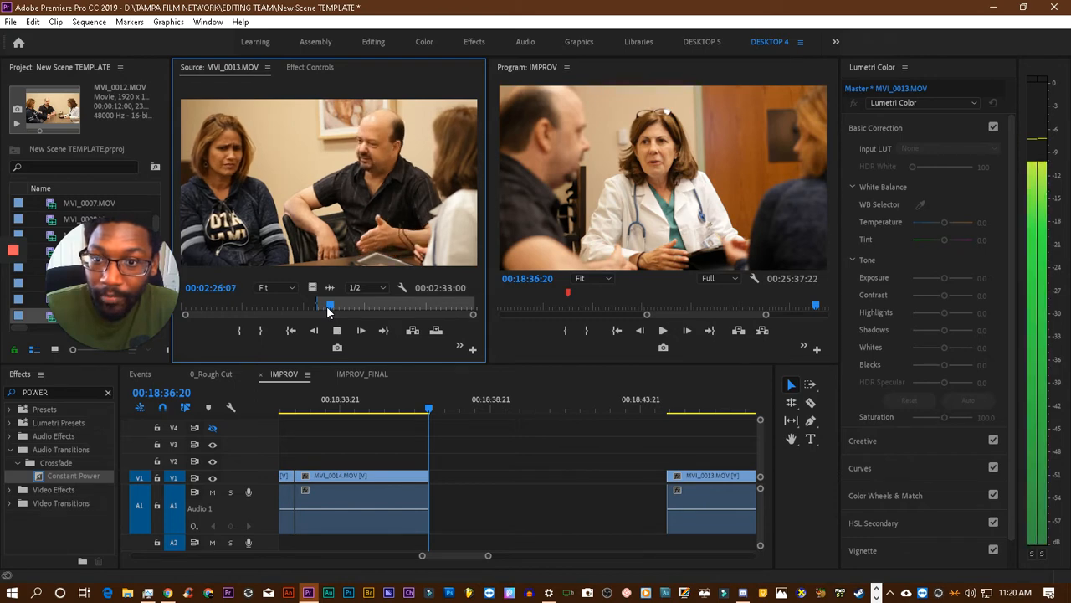
pyautogui.press('space')
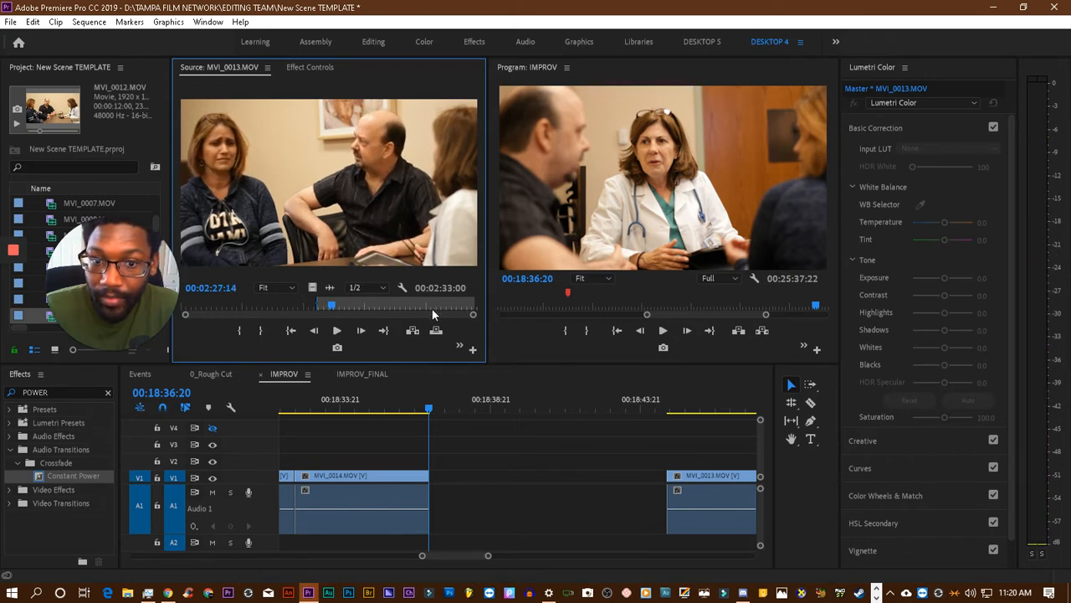
# - Replay MVI_0013.MOV up to 00:02:24:16 and mark the source's Out point there
pyautogui.moveTo(335, 308); pyautogui.dragTo(328, 308)
pyautogui.press('space')
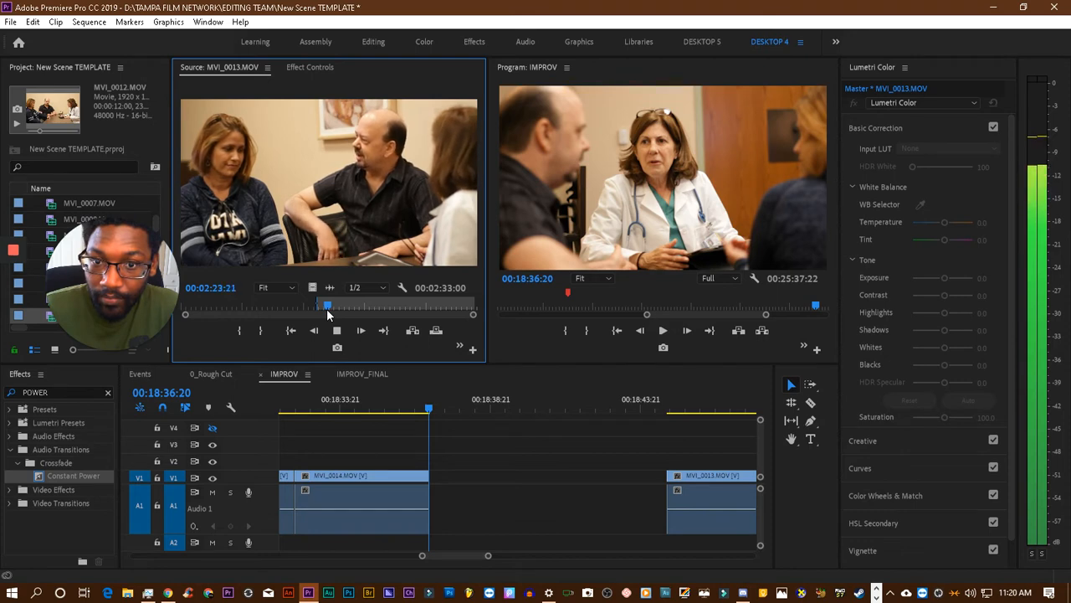
pyautogui.press('space')
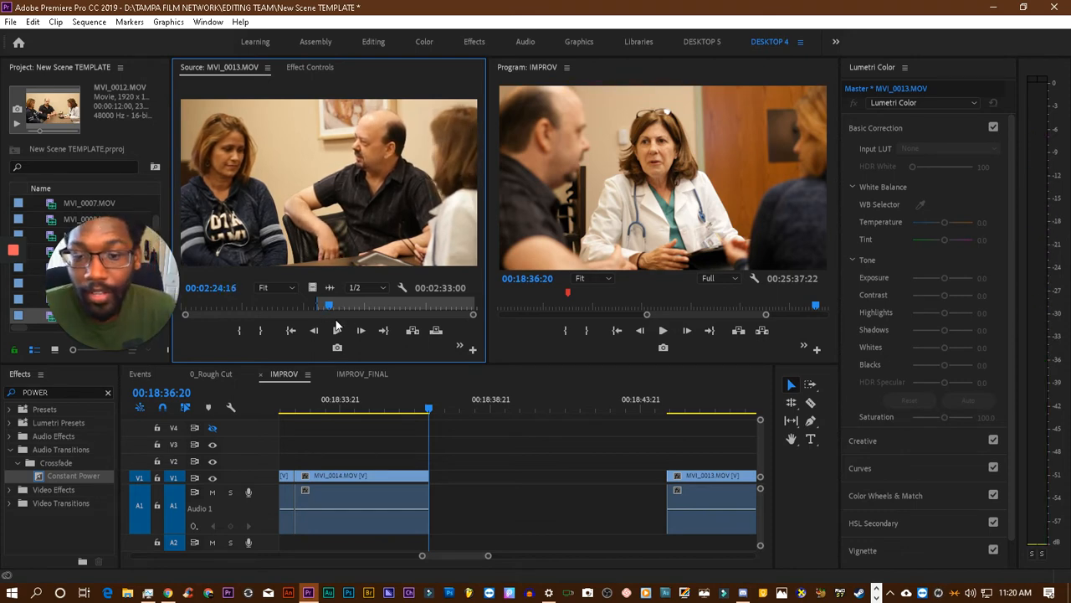
pyautogui.click(262, 331)
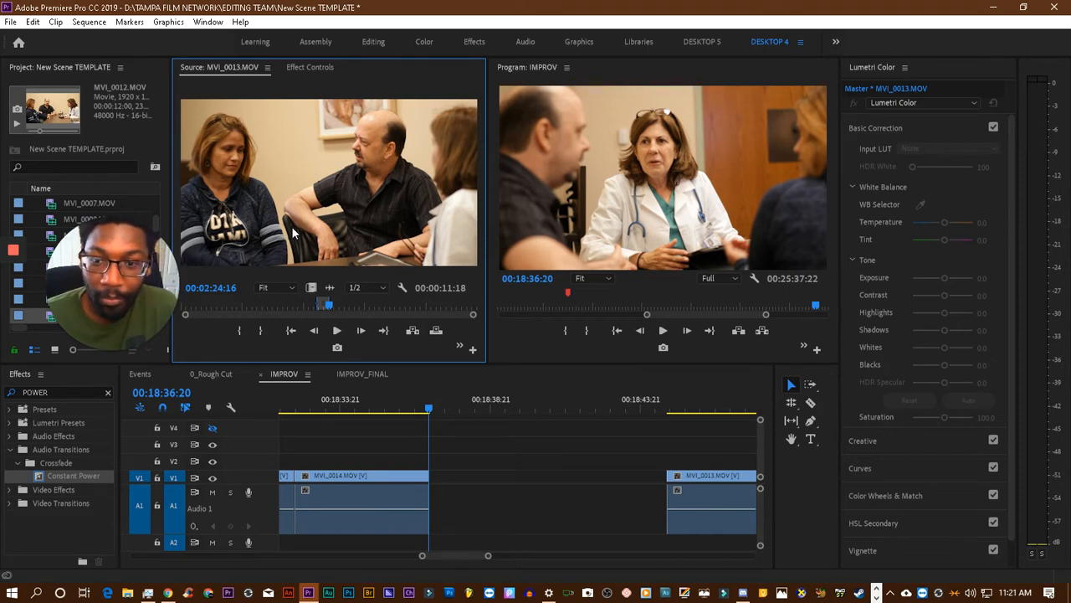
# - Shift the last MVI_0013.MOV clip to about 00:18:51 and place the marked section on V1 and A1 at 00:18:36:20, directly after MVI_0014.MOV
pyautogui.moveTo(291, 225); pyautogui.dragTo(435, 446)
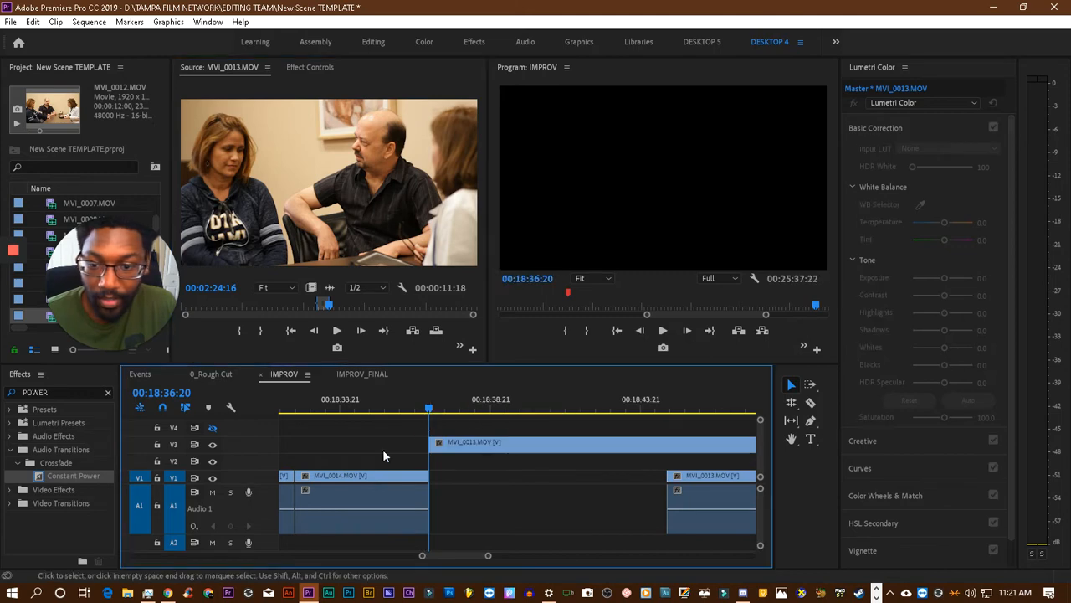
pyautogui.moveTo(422, 556); pyautogui.dragTo(406, 559)
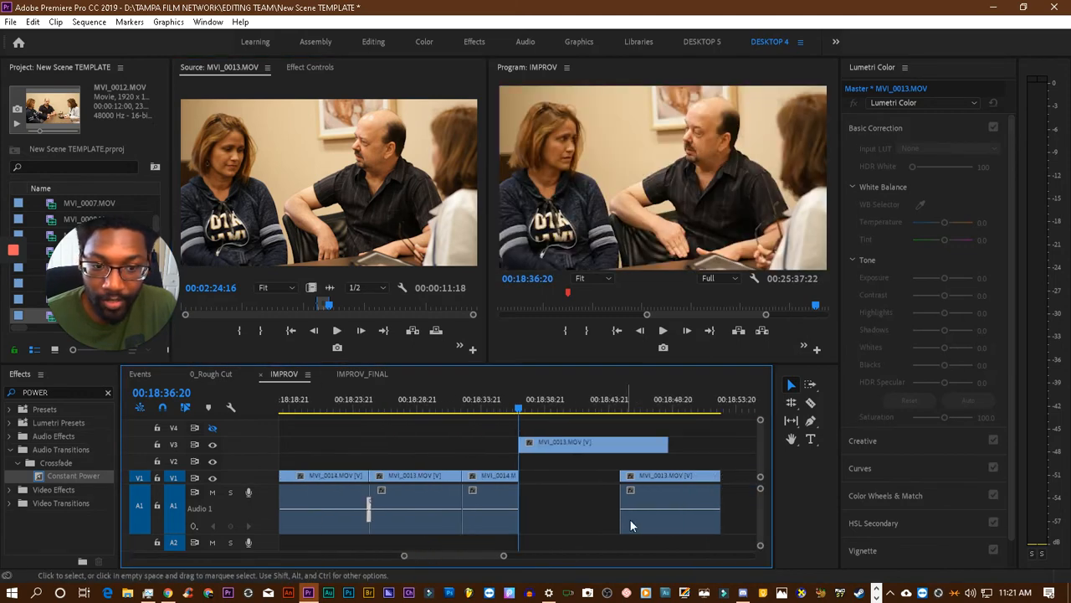
pyautogui.moveTo(662, 506); pyautogui.dragTo(739, 486)
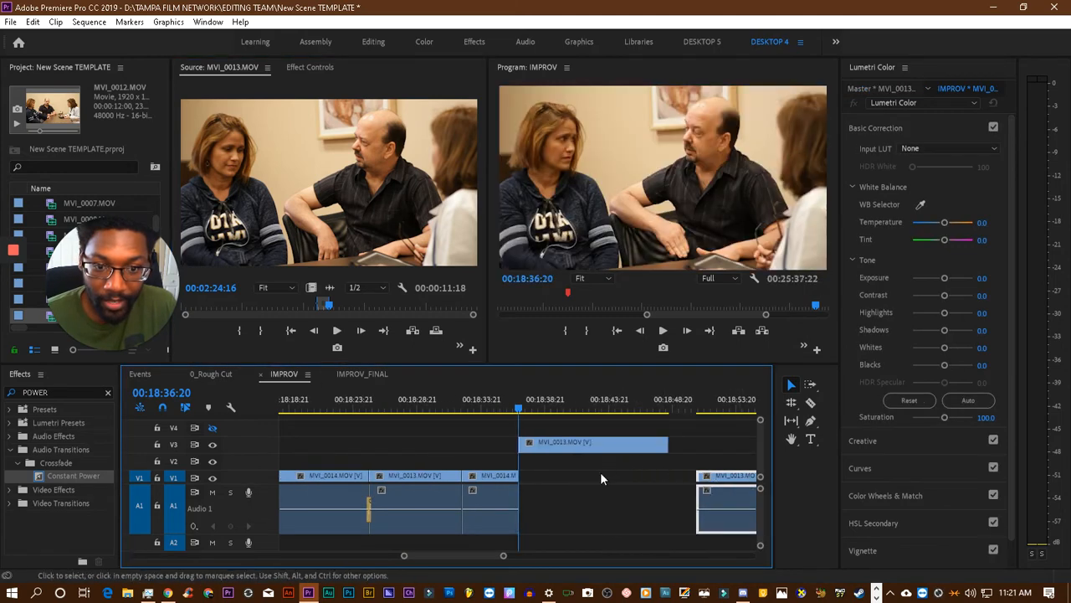
pyautogui.moveTo(584, 447); pyautogui.dragTo(601, 494)
# - Play the IMPROV sequence across the new cut, then replay it from 00:18:29:03 to the end of the added clip at 00:18:48:16
pyautogui.click(511, 408)
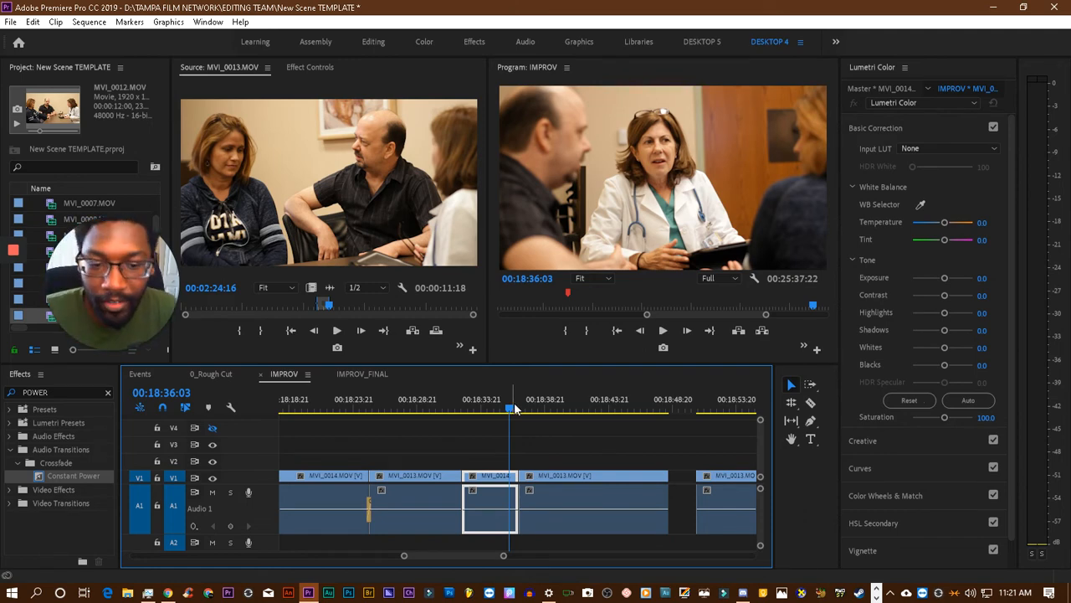
pyautogui.press('space')
pyautogui.click(487, 409)
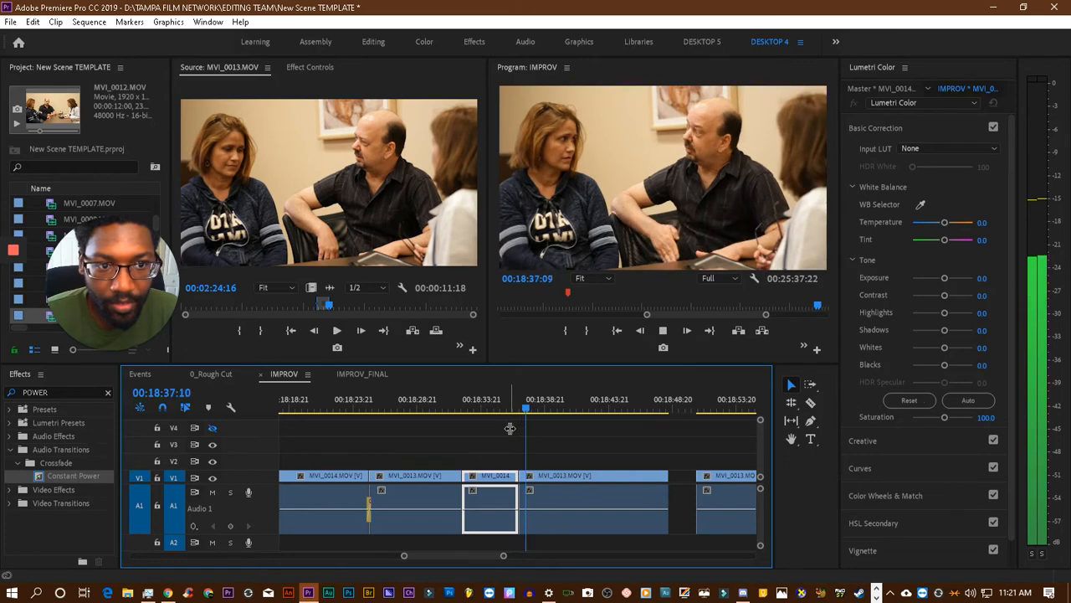
pyautogui.moveTo(489, 416); pyautogui.dragTo(422, 414)
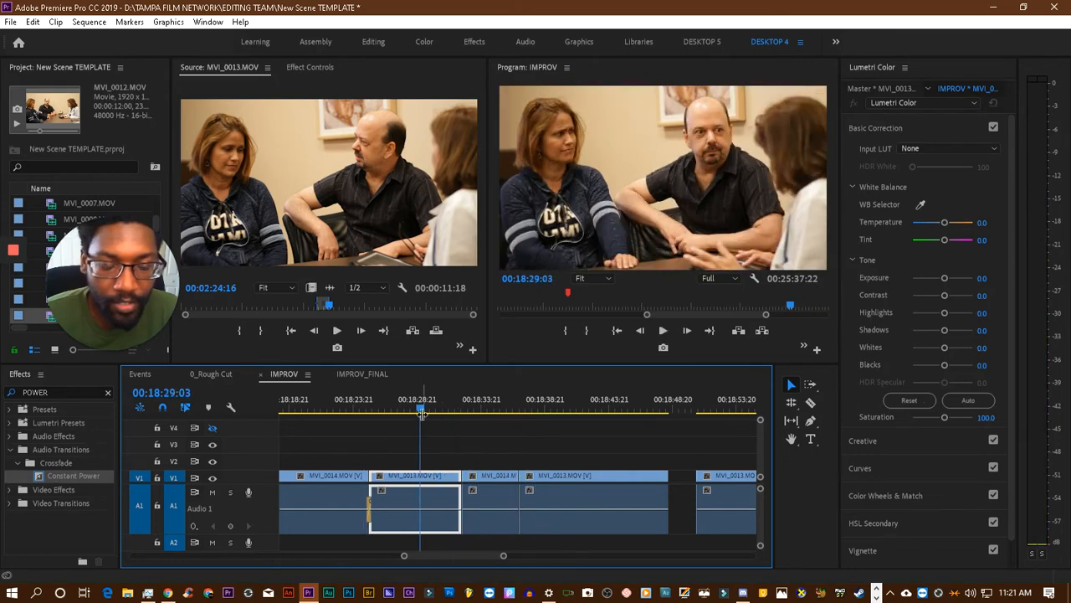
pyautogui.press('space')
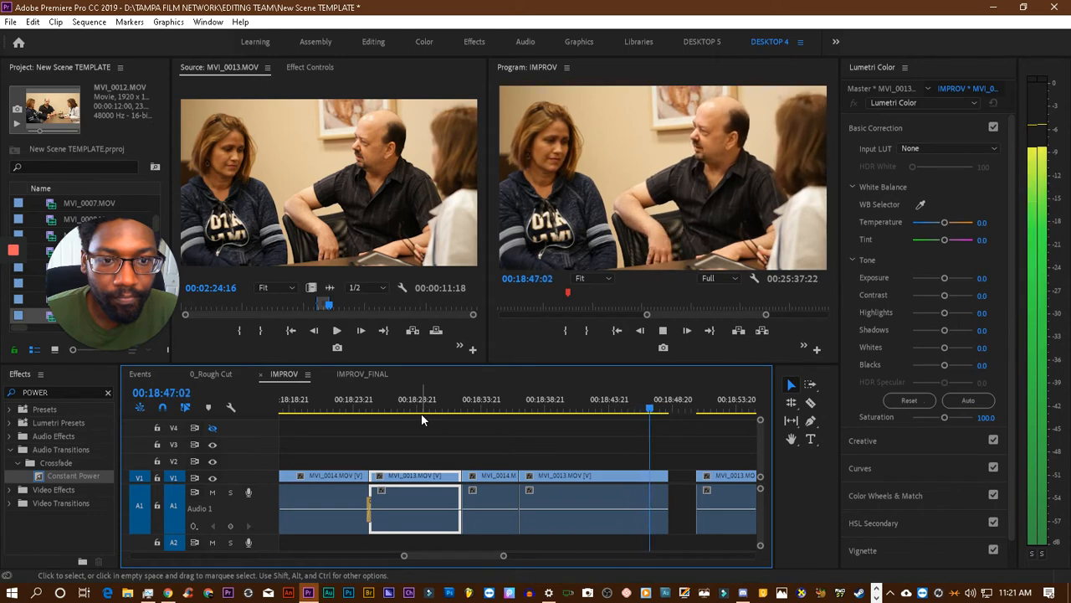
pyautogui.press('space')
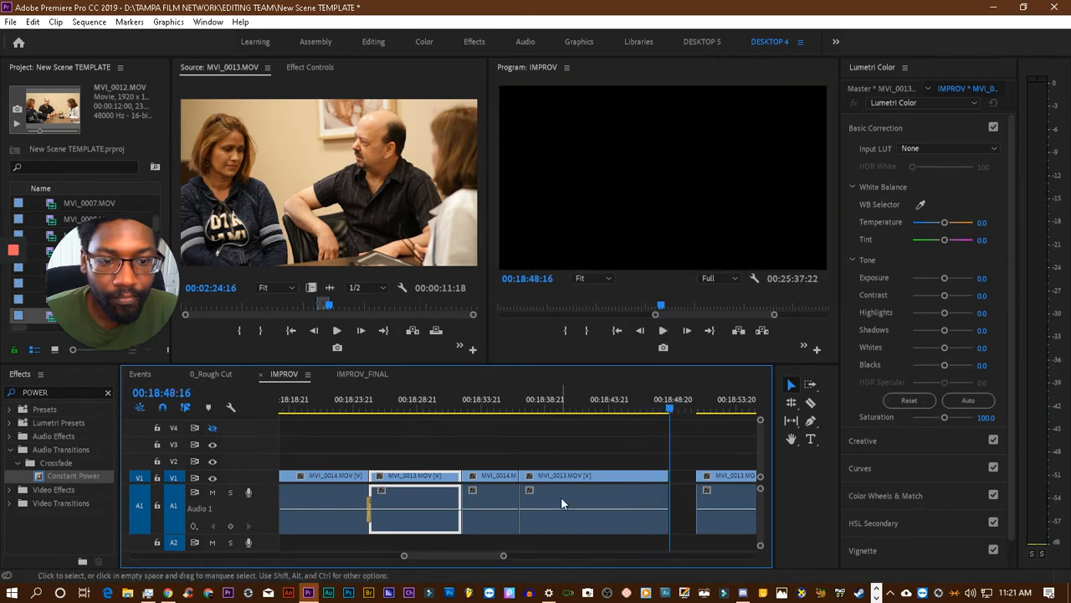
# - Move the last MVI_0013.MOV clip to about 00:19:05 and replay the newly added clip from about 00:18:42 to 00:18:43:22
pyautogui.hscroll(3, 561, 502)
pyautogui.moveTo(491, 482); pyautogui.dragTo(674, 482)
pyautogui.click(347, 407)
pyautogui.press('space')
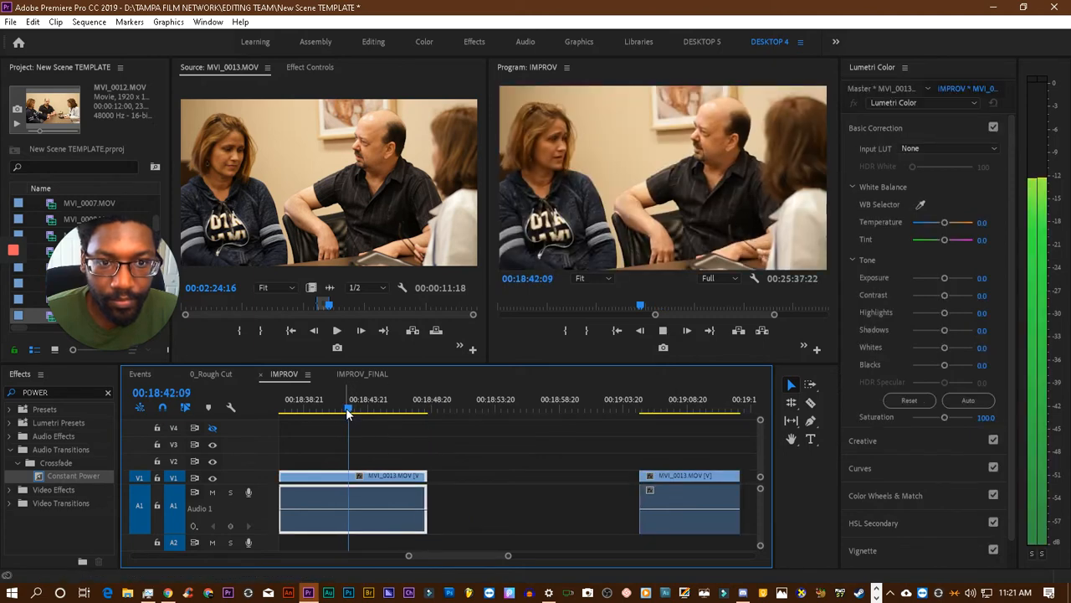
pyautogui.press('space')
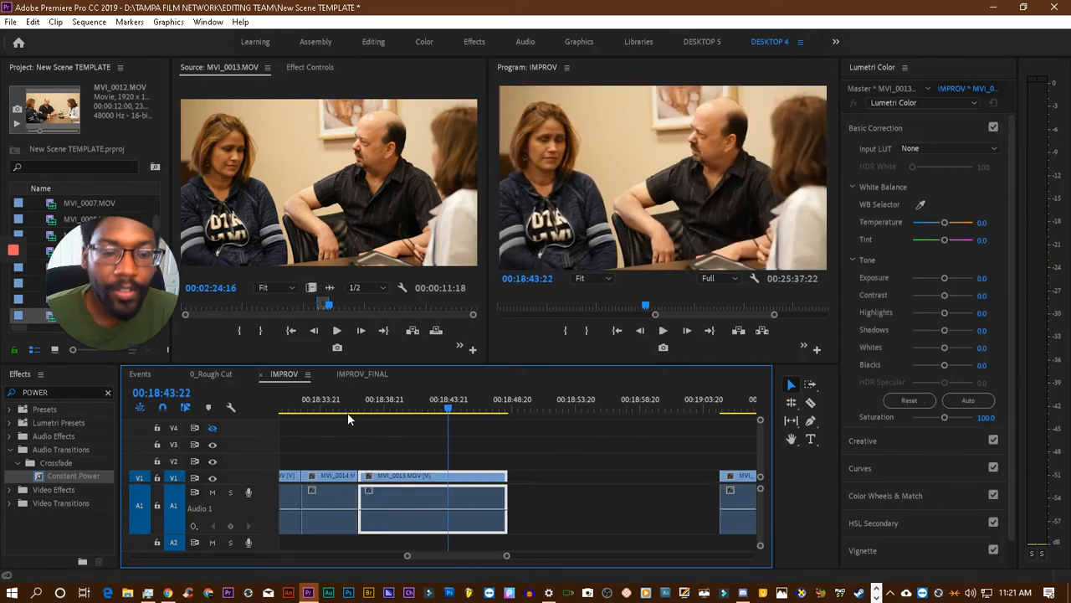
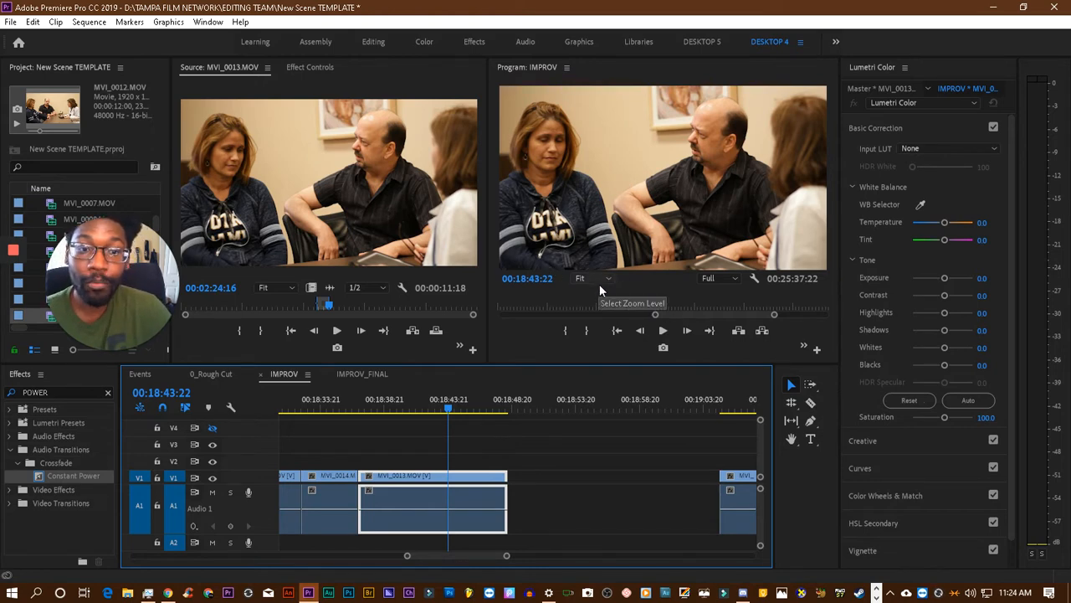
# - Replay the IMPROV sequence across the cut from MVI_0014.MOV to the added MVI_0013.MOV clip, stopping at 00:18:43:19
pyautogui.click(662, 331)
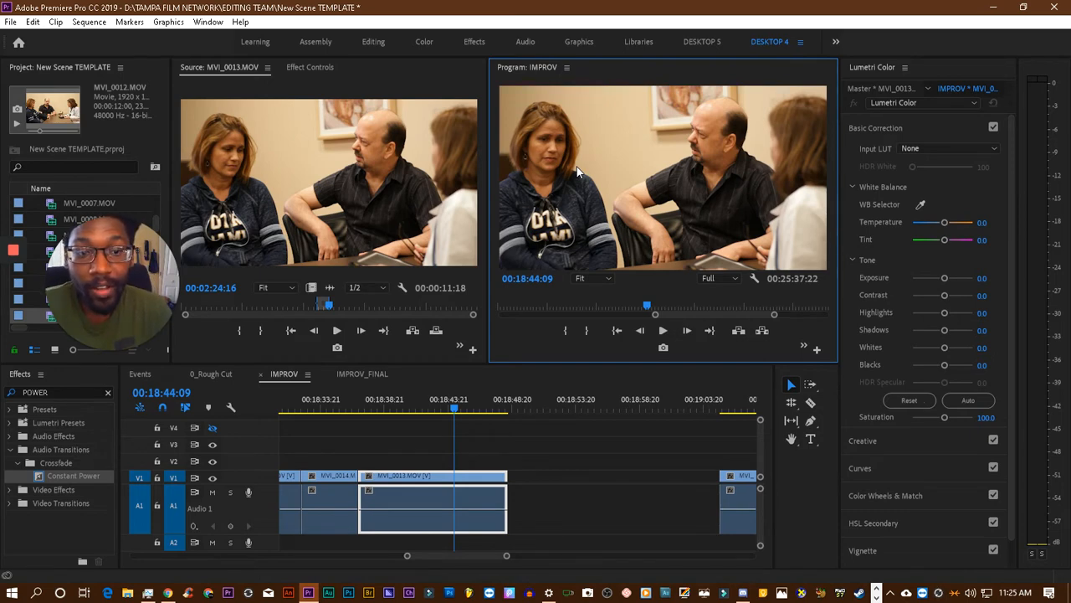
pyautogui.click(347, 409)
pyautogui.press('space')
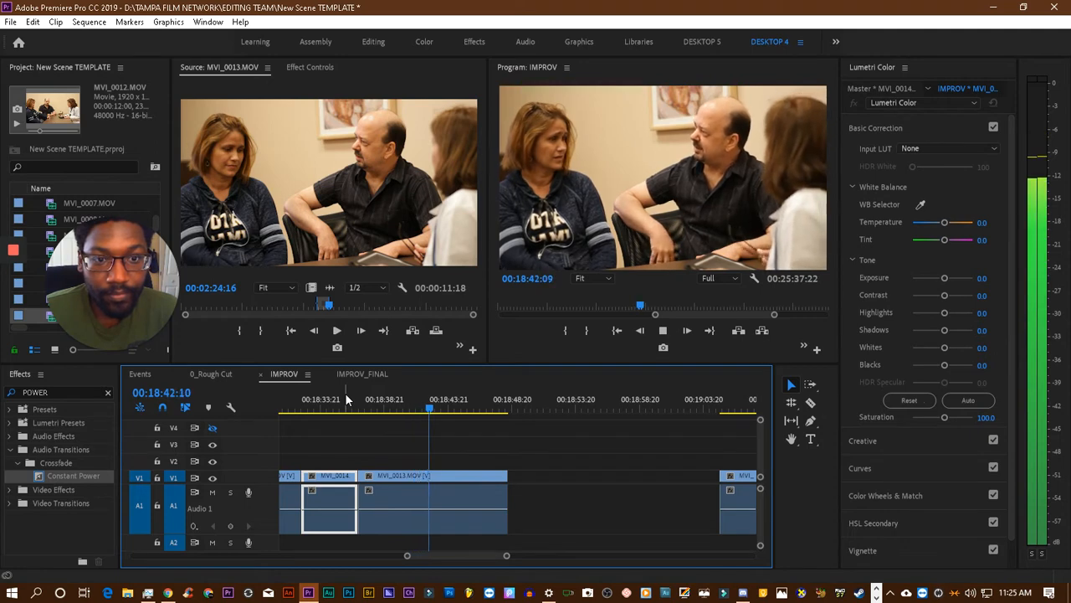
pyautogui.press('space')
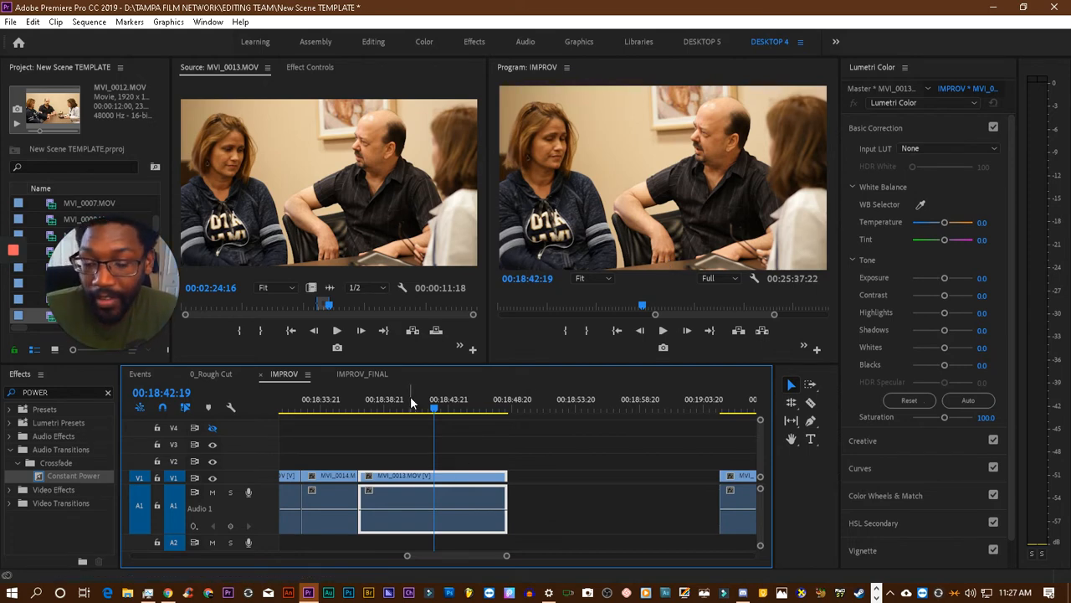
pyautogui.press('space')
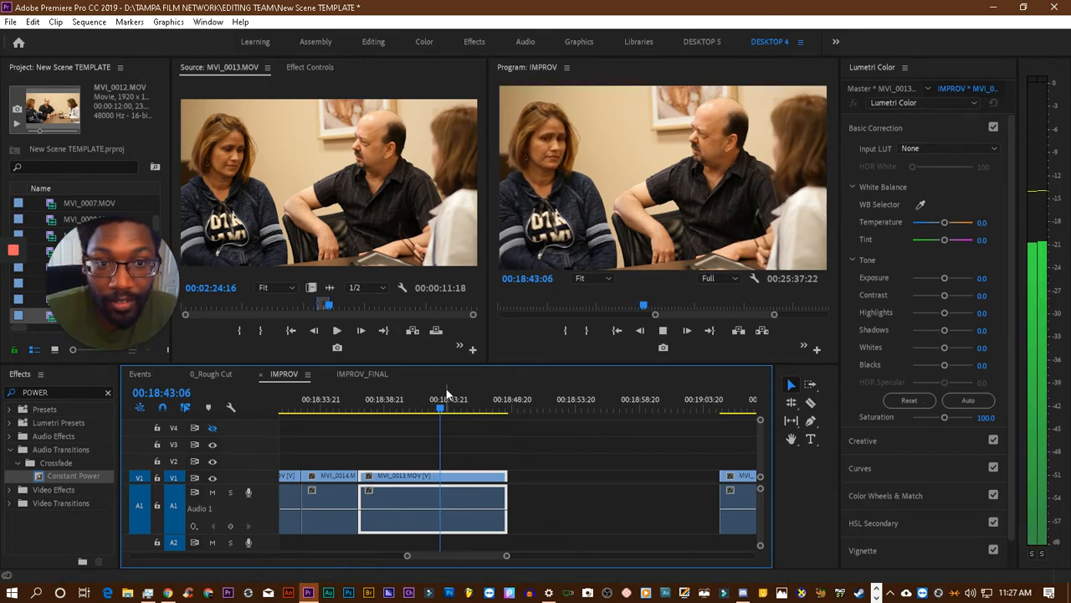
pyautogui.press('space')
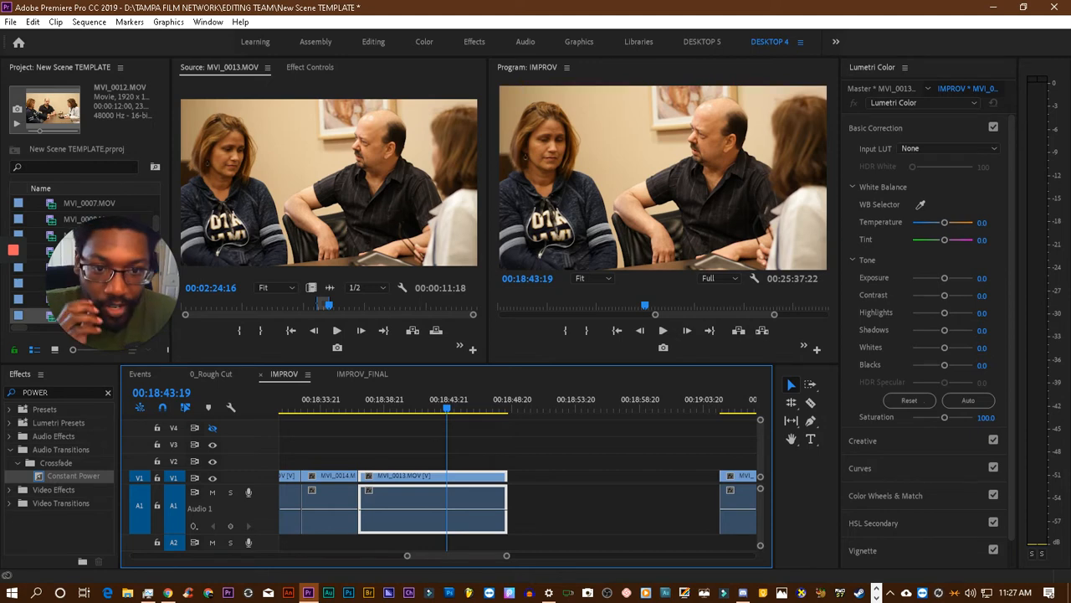
# - Clear the In and Out points of the MVI_0013.MOV source and move its playhead ahead to 00:03:06:12
pyautogui.rightClick(369, 295)
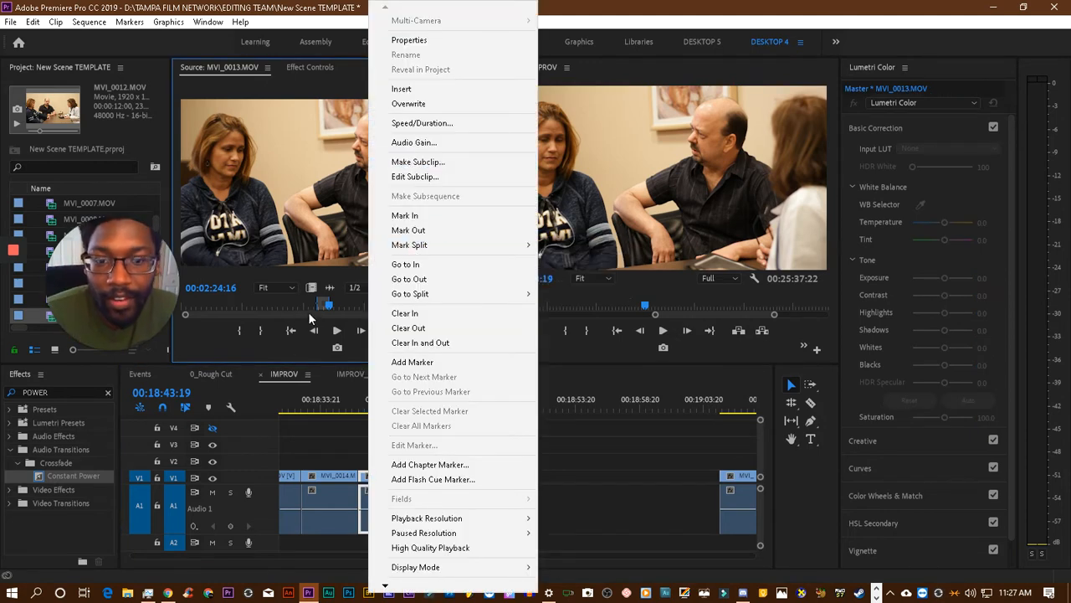
pyautogui.click(416, 342)
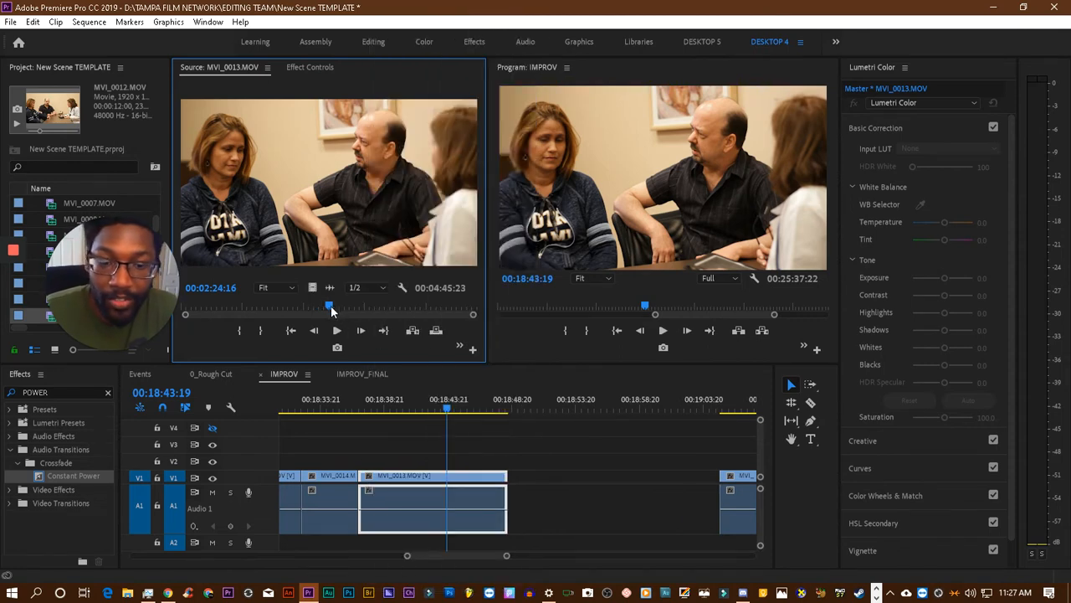
pyautogui.moveTo(330, 305); pyautogui.dragTo(335, 305)
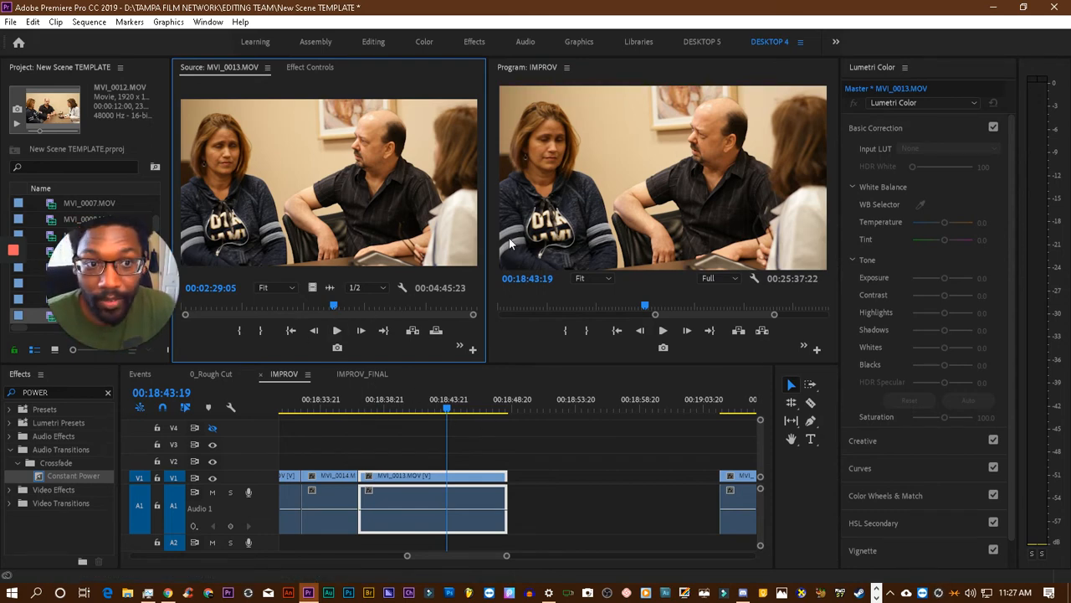
pyautogui.moveTo(325, 308); pyautogui.dragTo(372, 309)
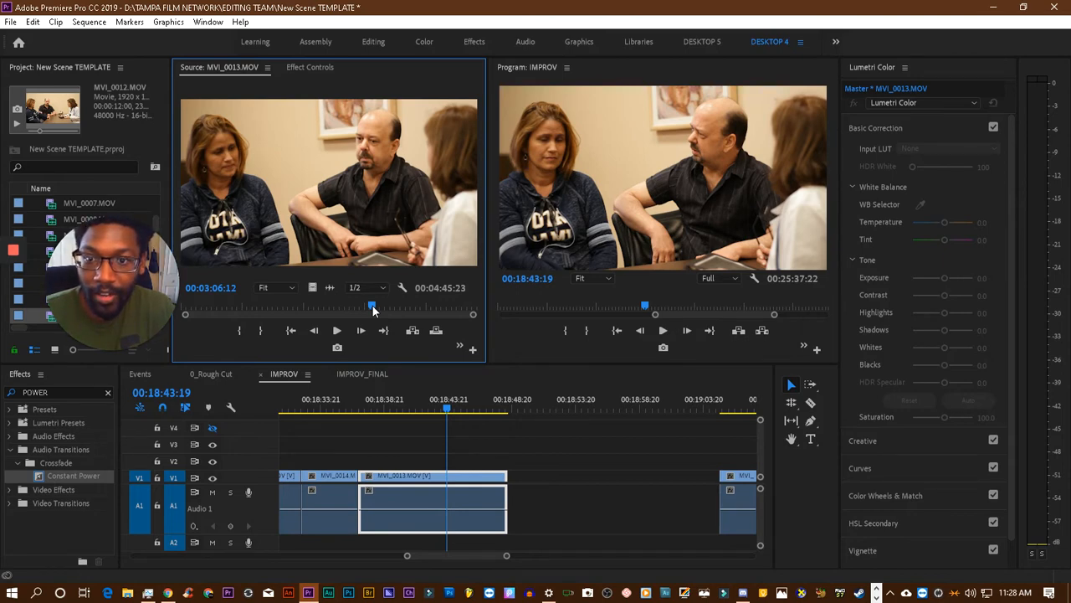
# - Review the MVI_0013.MOV source from 00:03:06:12 to about 00:04:20, then replay its dialogue from about 00:04:00 to 00:04:07:05
pyautogui.press('space')
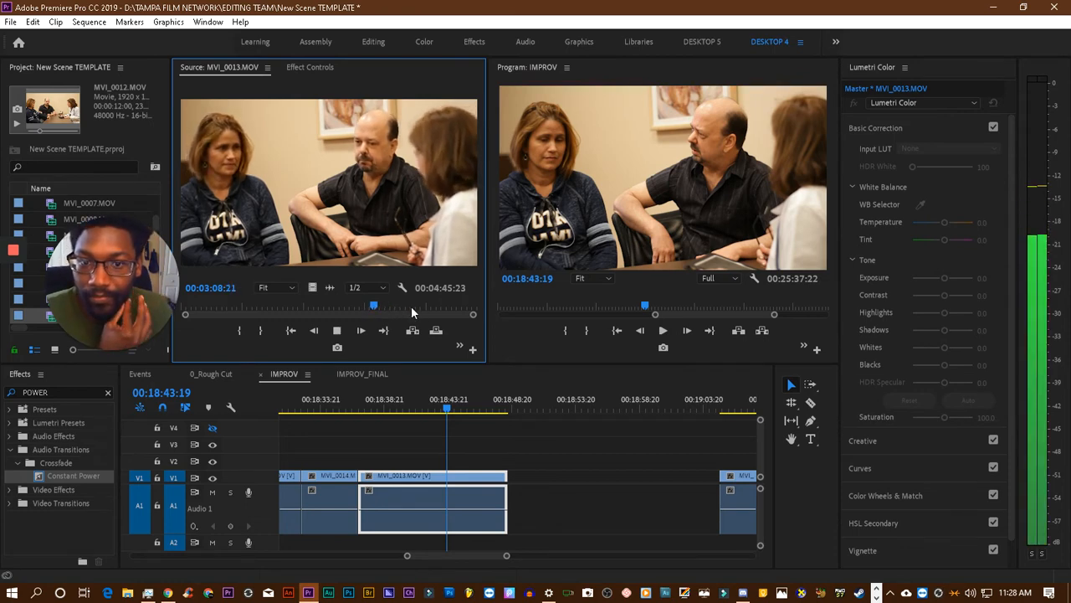
pyautogui.click(411, 305)
pyautogui.press('space')
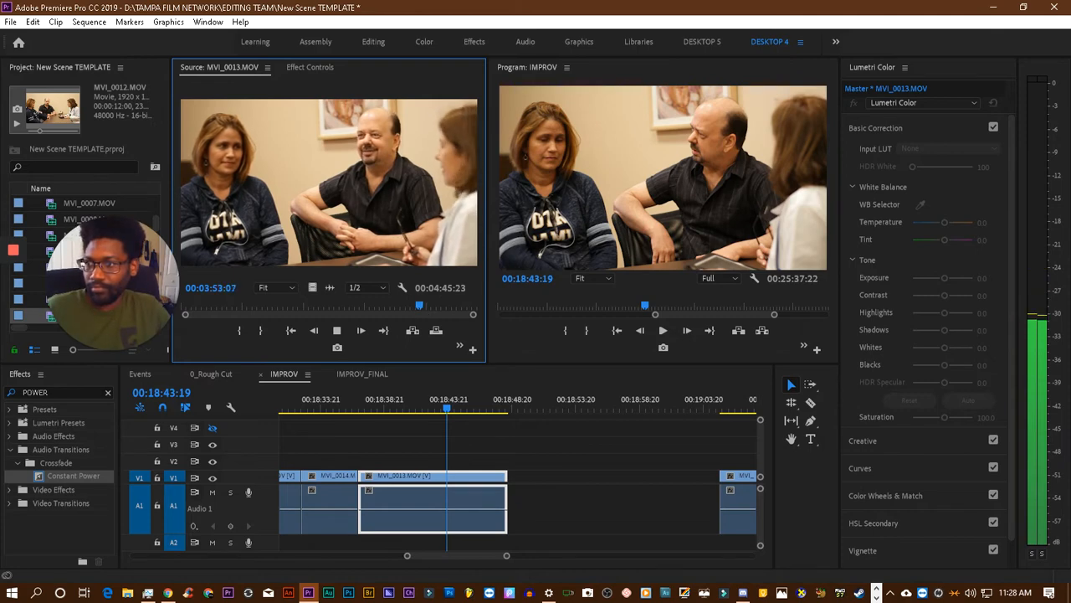
pyautogui.hotkey('alt', 'Tab')
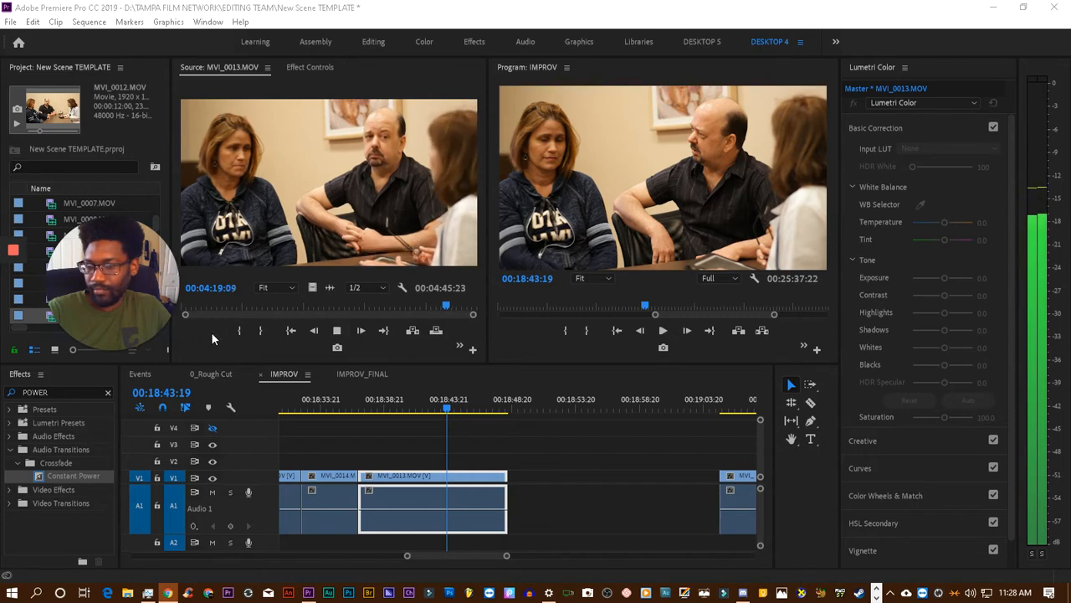
pyautogui.click(354, 332)
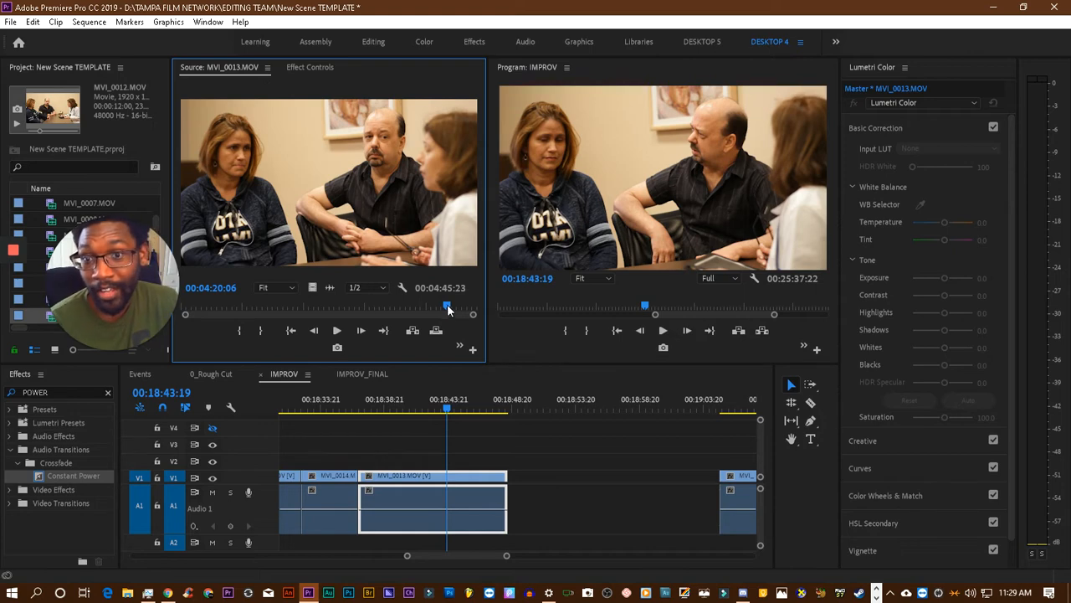
pyautogui.moveTo(445, 308); pyautogui.dragTo(426, 307)
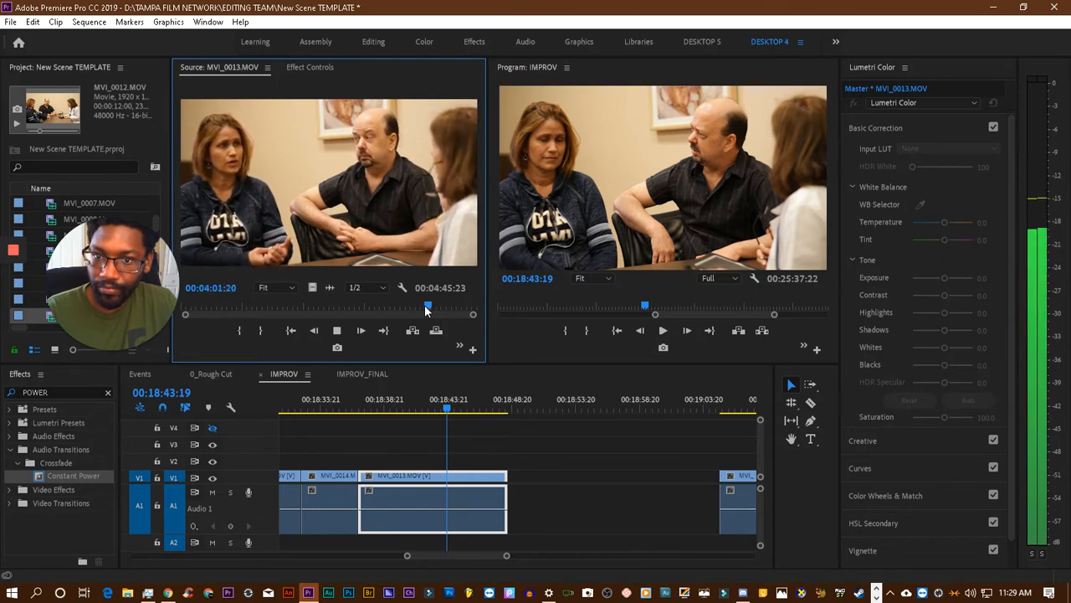
pyautogui.moveTo(426, 311); pyautogui.dragTo(416, 311)
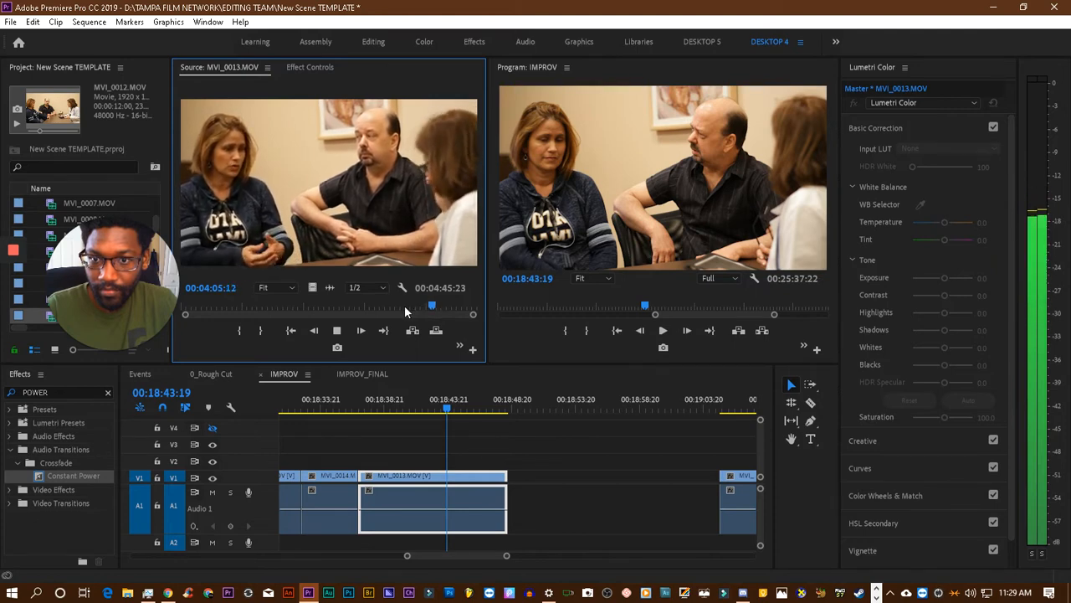
pyautogui.press('space')
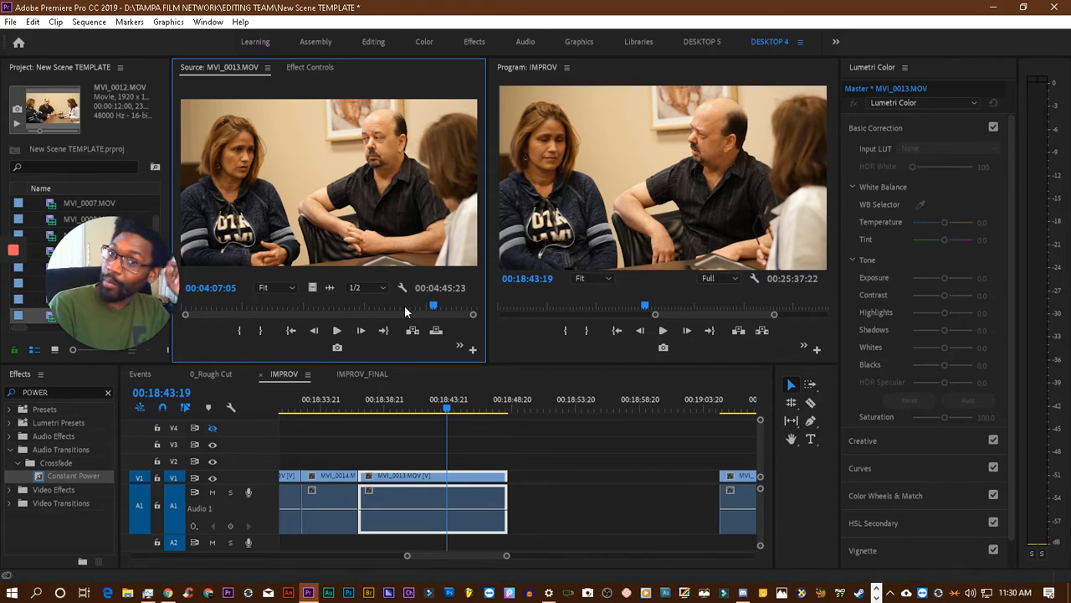
# - Load MVI_0014.MOV as the source clip and clear its In and Out points
pyautogui.hotkey('ctrl', 's')
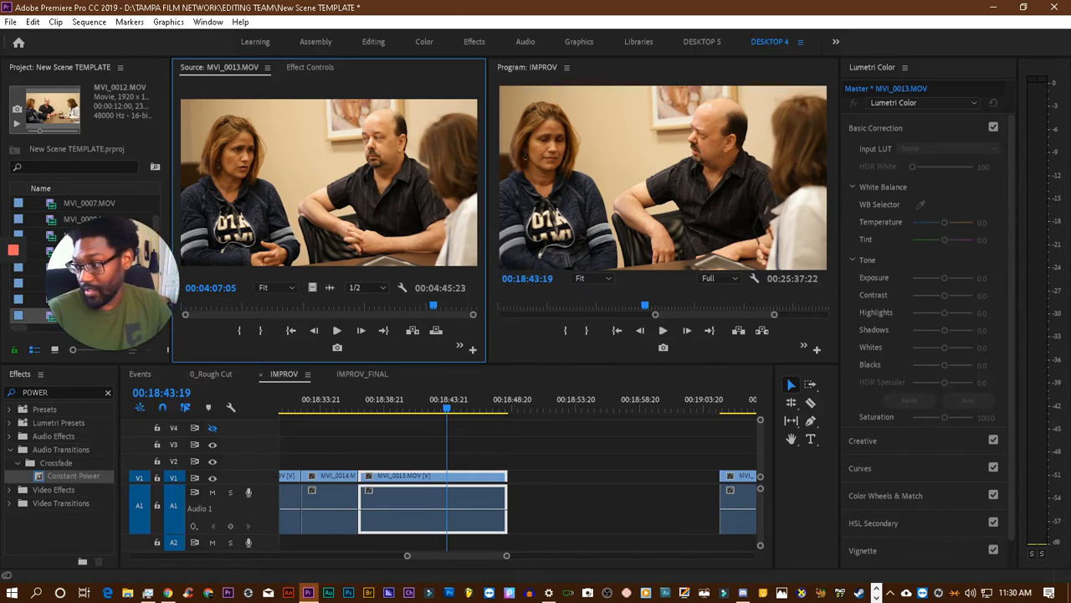
pyautogui.press('f')
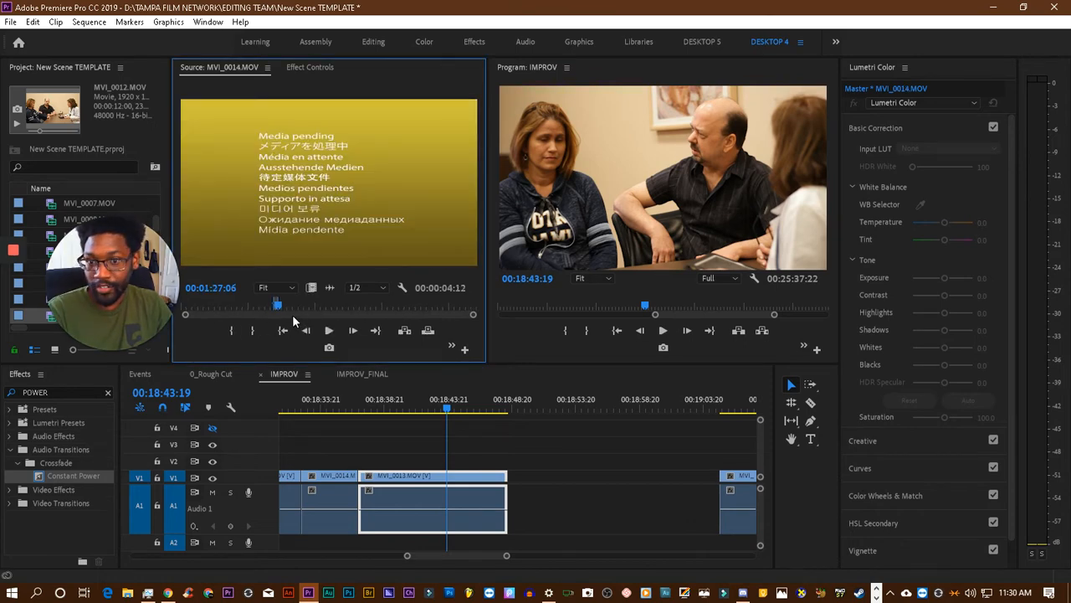
pyautogui.rightClick(345, 261)
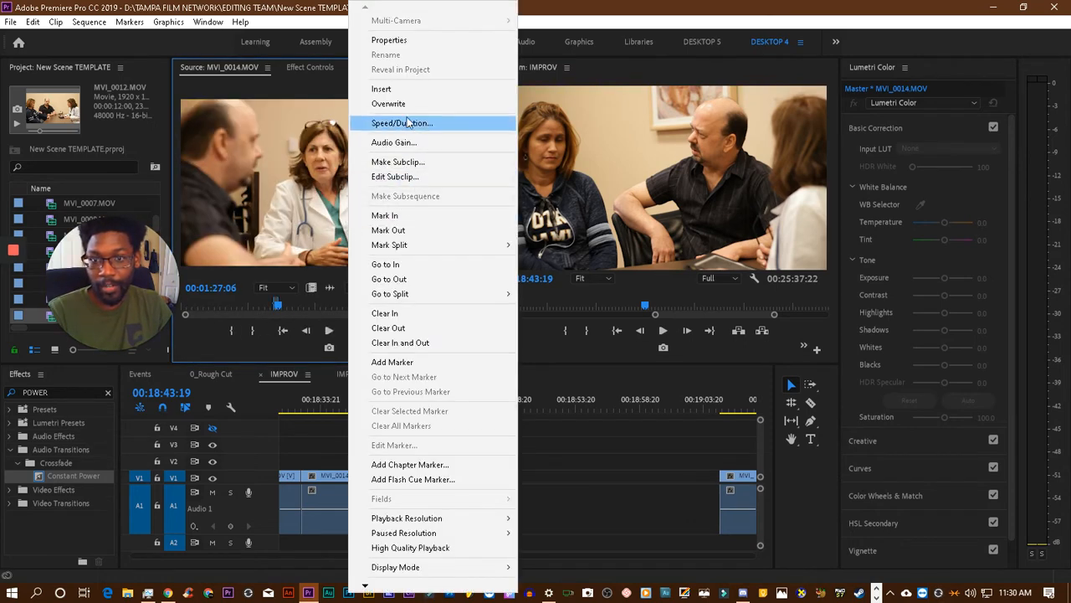
pyautogui.click(422, 341)
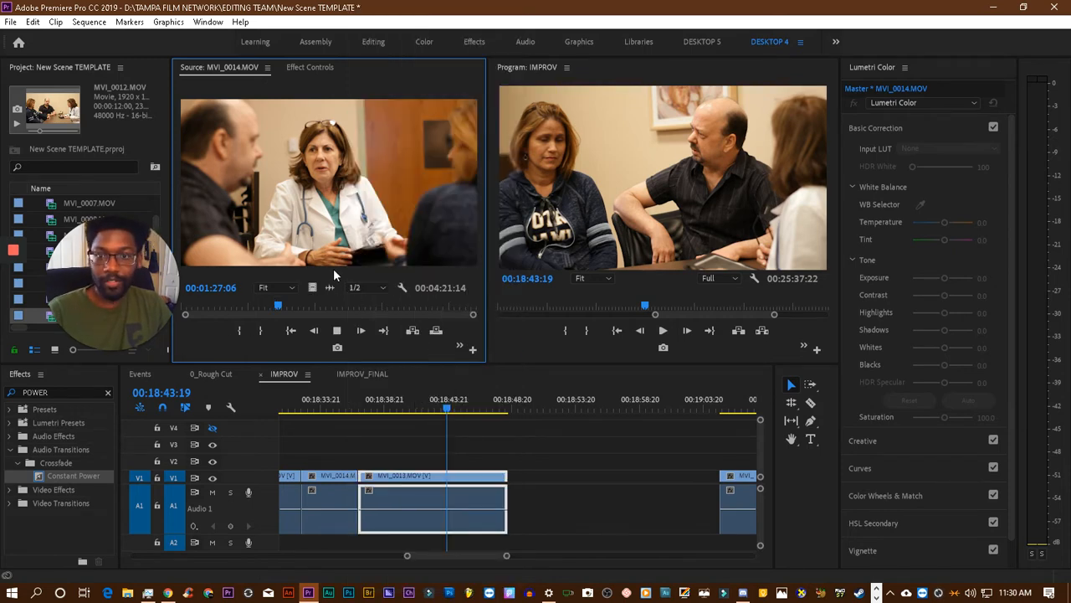
# - Review the doctor's dialogue in the MVI_0014.MOV source from 00:01:27:06 to 00:02:07:08
pyautogui.press('space')
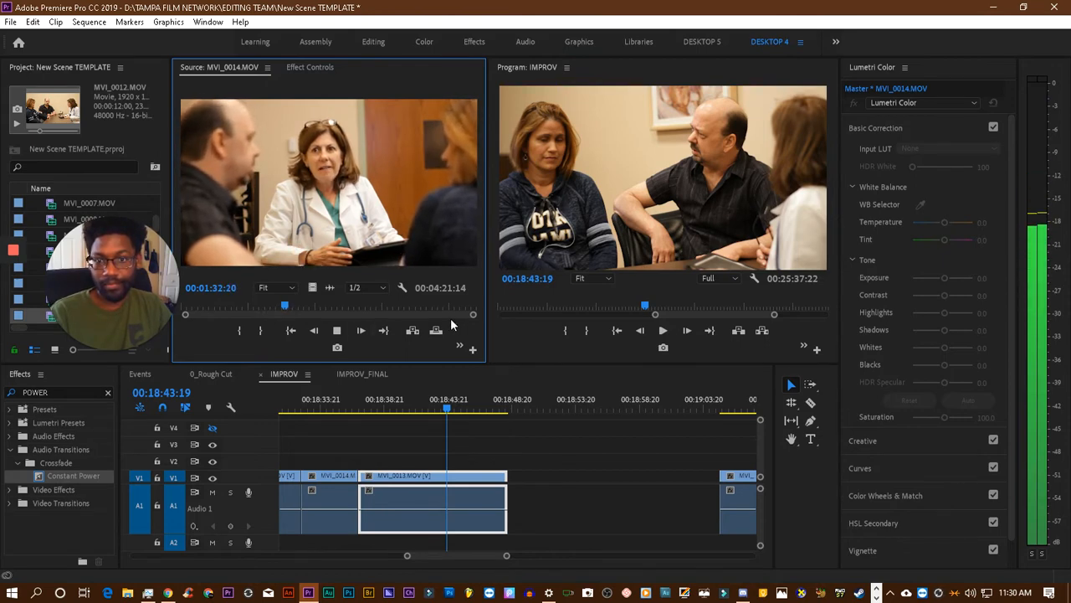
pyautogui.press('space')
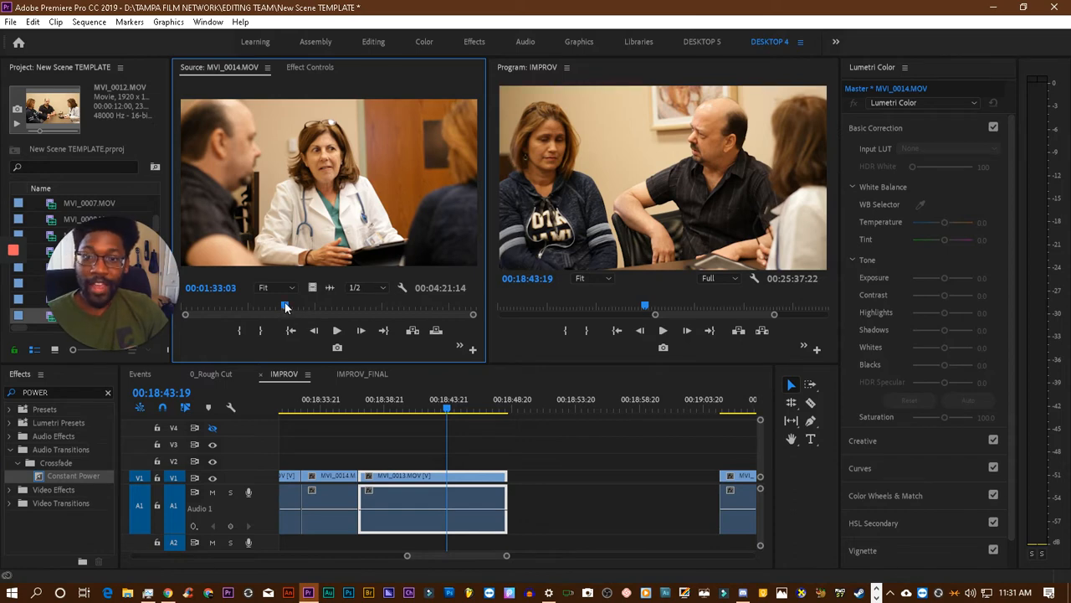
pyautogui.moveTo(284, 305); pyautogui.dragTo(279, 305)
pyautogui.click(335, 331)
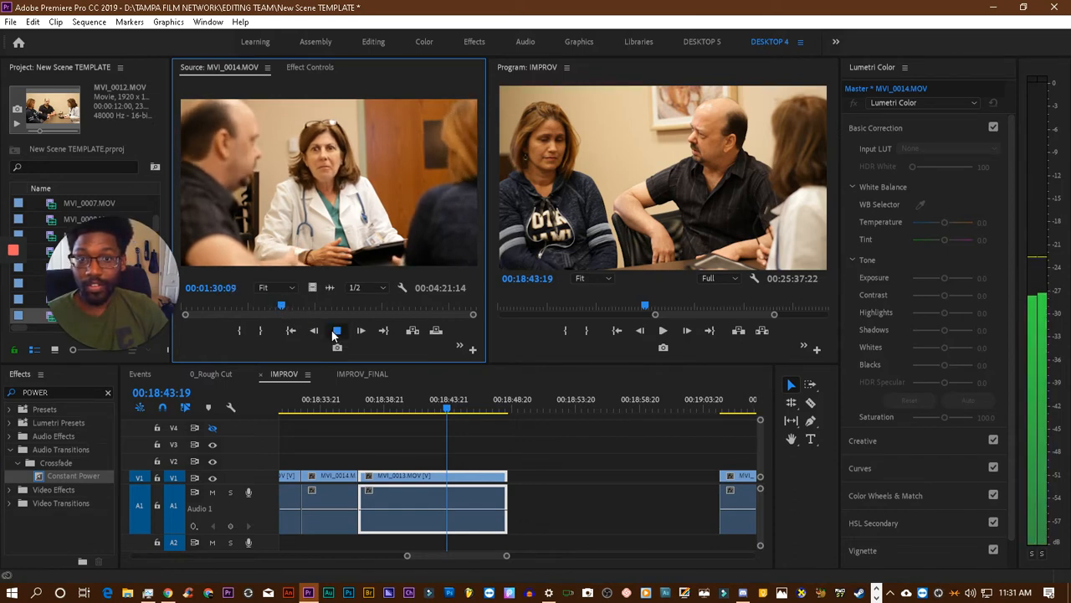
pyautogui.click(336, 331)
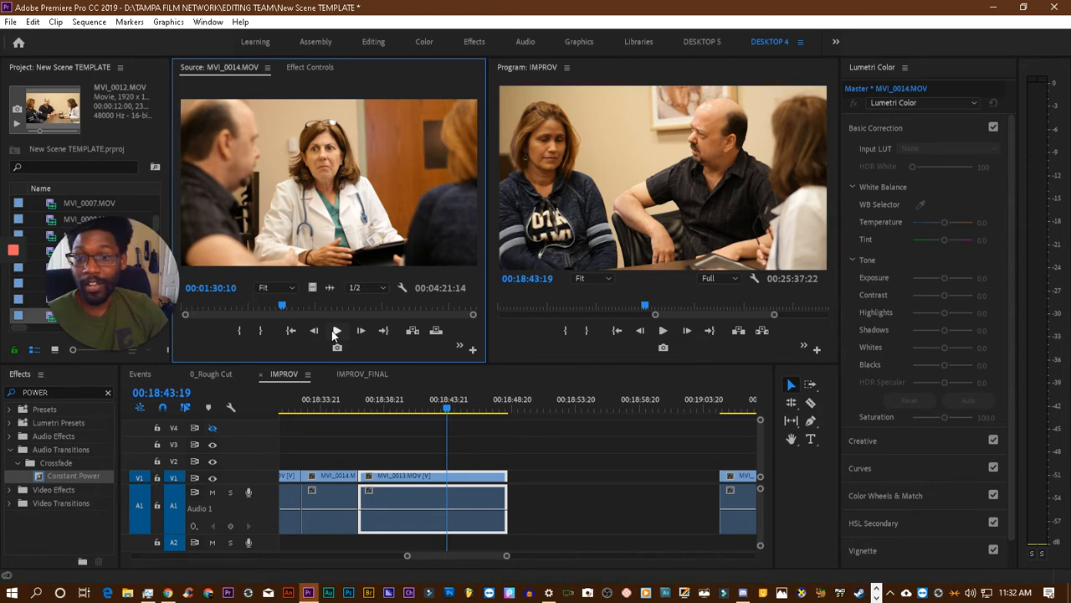
pyautogui.click(336, 331)
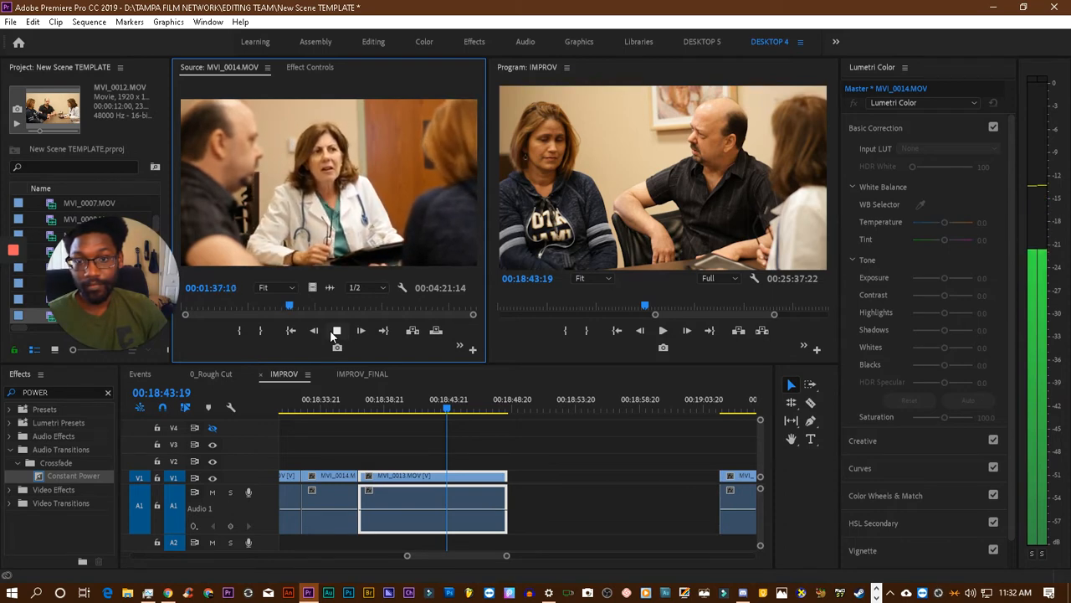
pyautogui.click(331, 331)
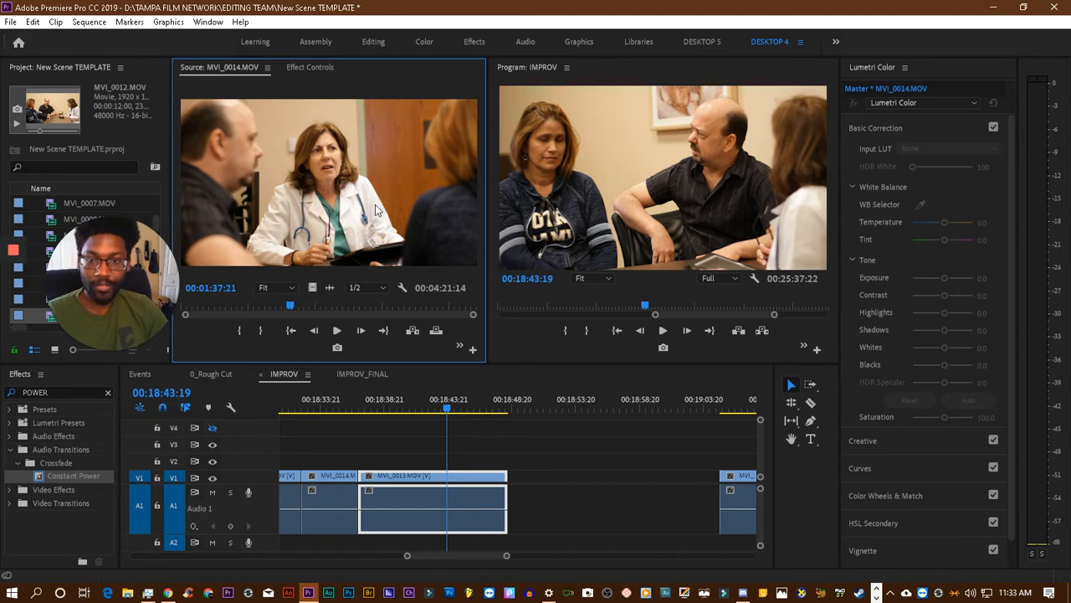
pyautogui.click(340, 329)
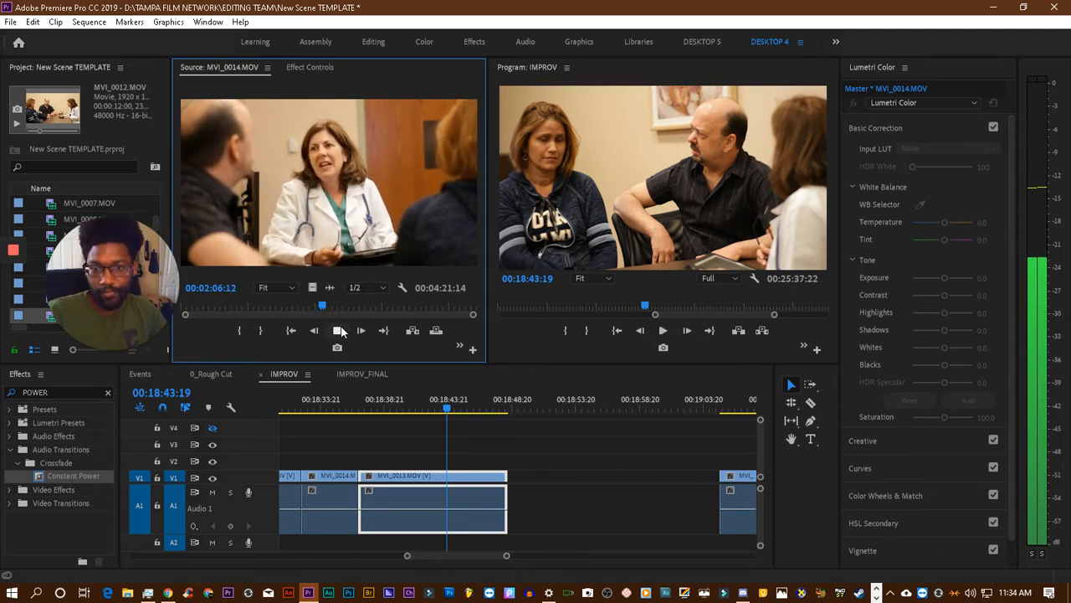
pyautogui.click(340, 330)
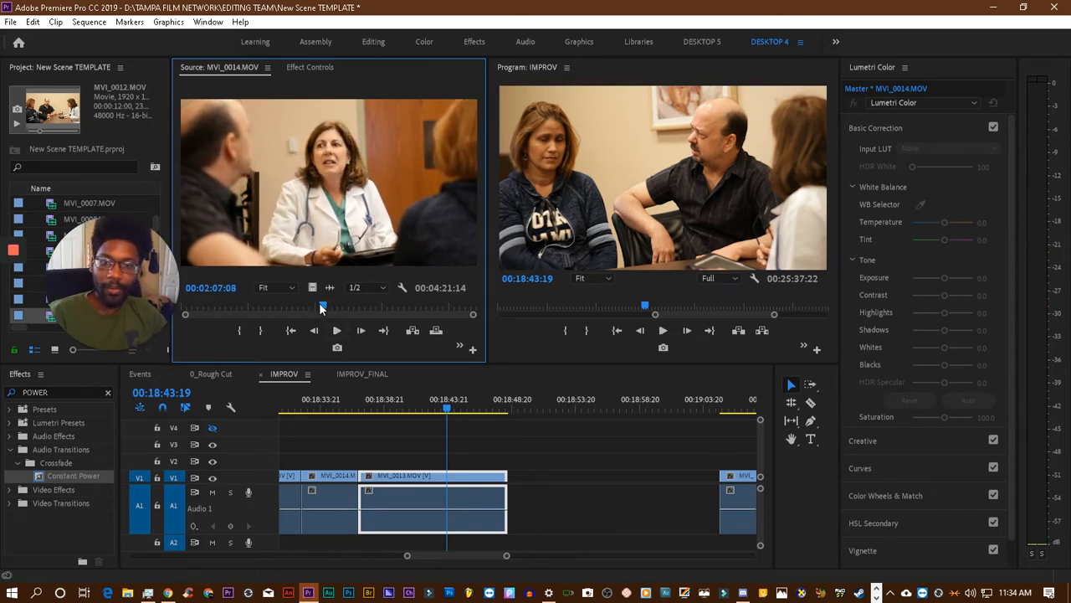
# - Replay the MVI_0014.MOV source around 00:02:00 and mark its In point at 00:02:01:04
pyautogui.moveTo(321, 308); pyautogui.dragTo(311, 309)
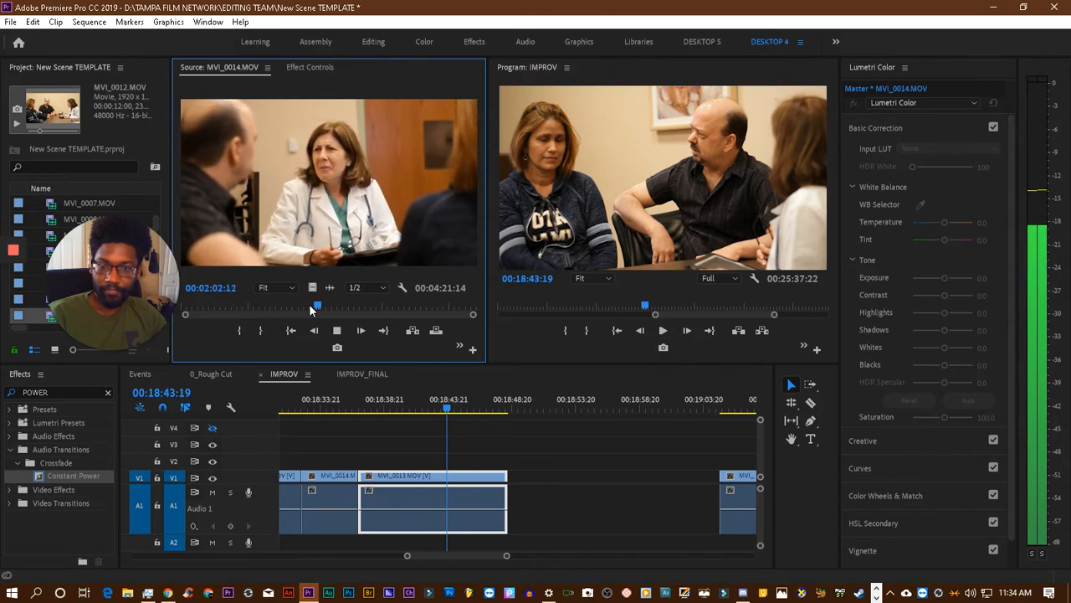
pyautogui.click(309, 304)
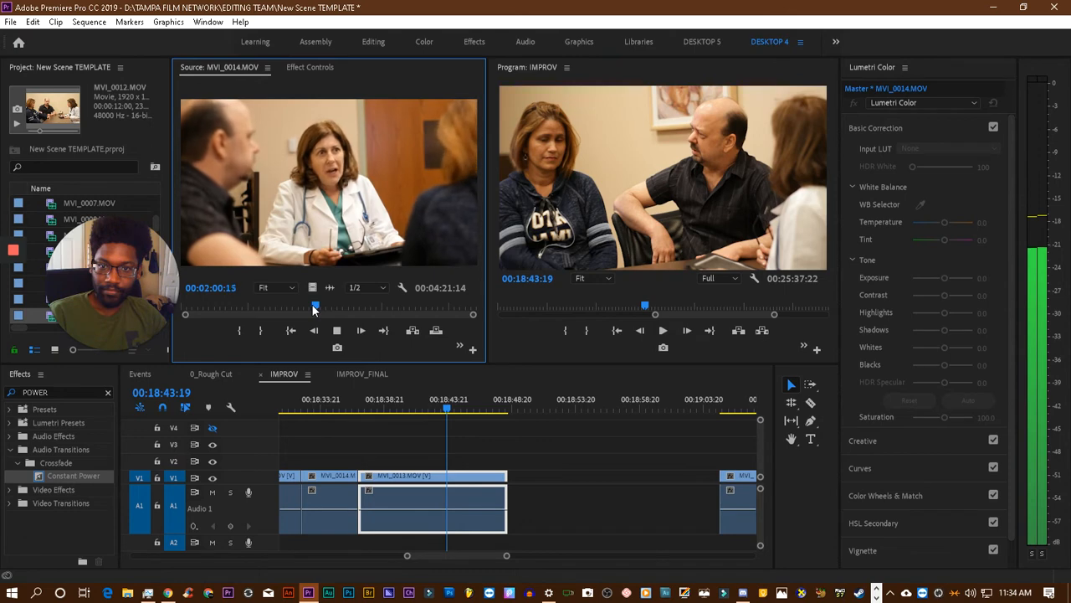
pyautogui.press('space')
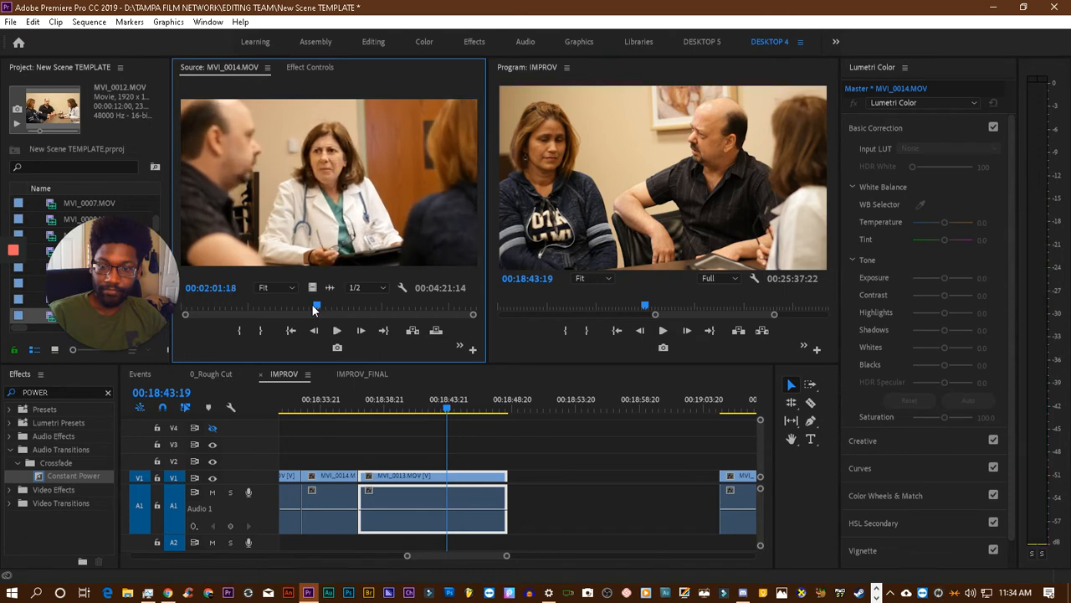
pyautogui.press('Left')
pyautogui.press('Left')
pyautogui.press('Left')
pyautogui.press('Left')
pyautogui.press('Left')
pyautogui.press('Left')
pyautogui.press('Left')
pyautogui.press('Left')
pyautogui.press('Left')
pyautogui.press('Left')
pyautogui.press('Left')
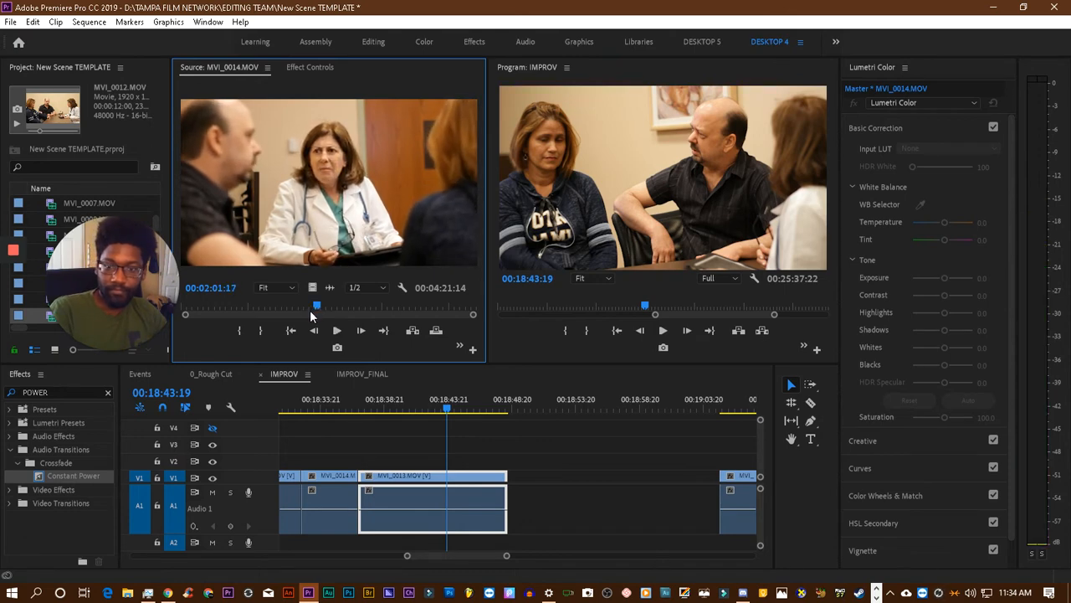
pyautogui.click(240, 332)
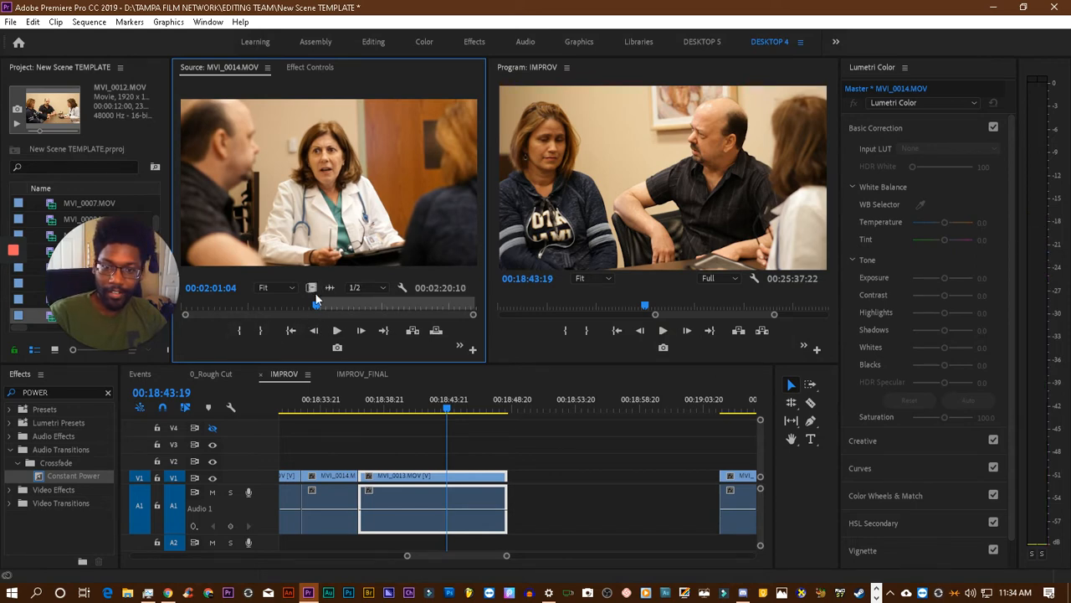
# - Review the MVI_0014.MOV source from 00:02:01:04 to about 00:02:16 and mark its Out point at 00:02:08:21
pyautogui.press('space')
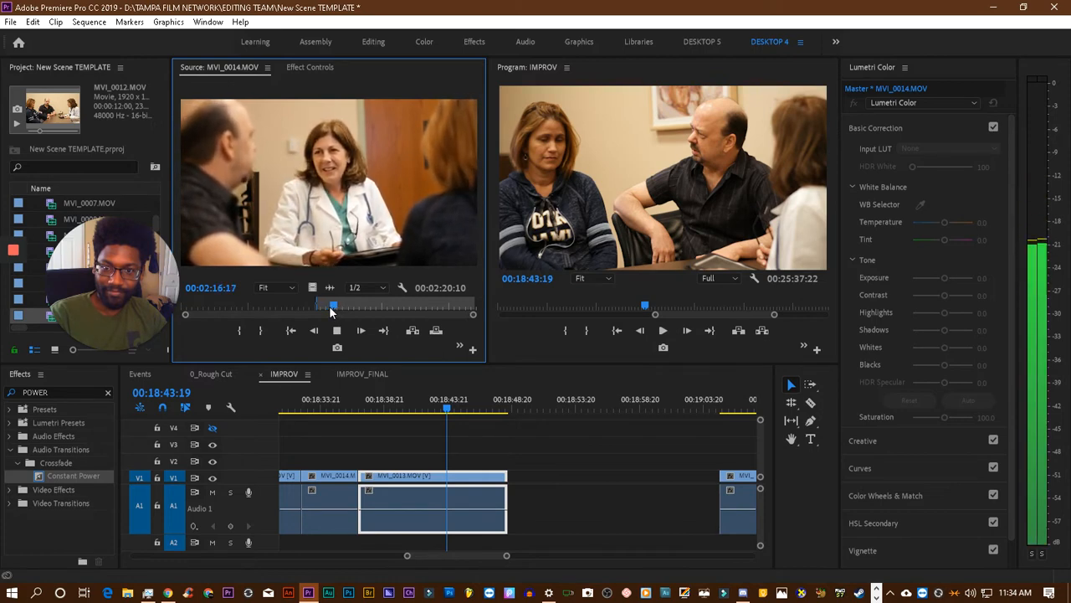
pyautogui.press('space')
pyautogui.click(329, 306)
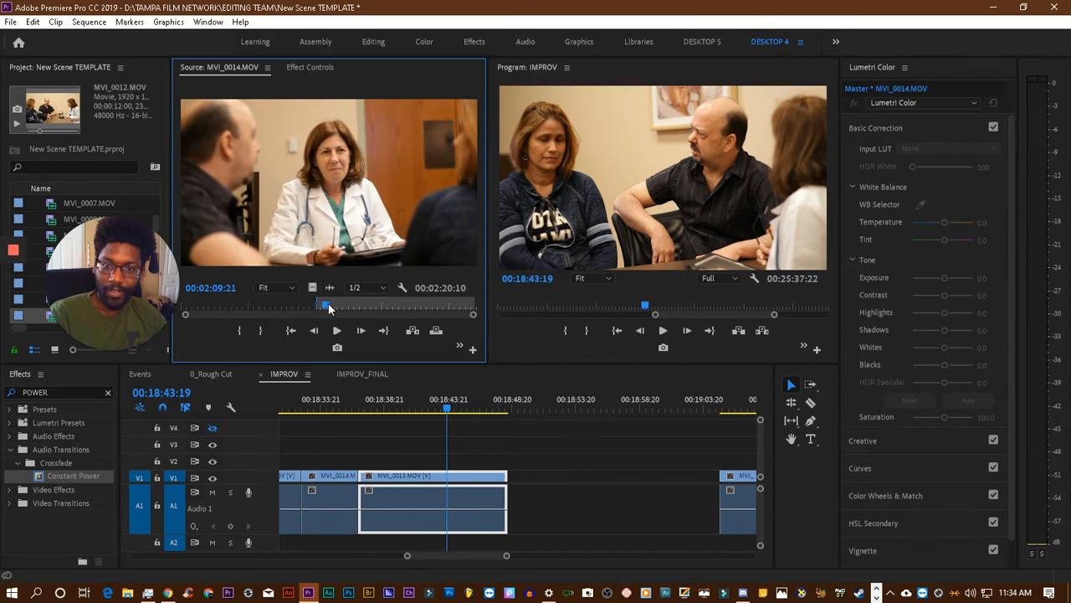
pyautogui.click(325, 305)
pyautogui.press('space')
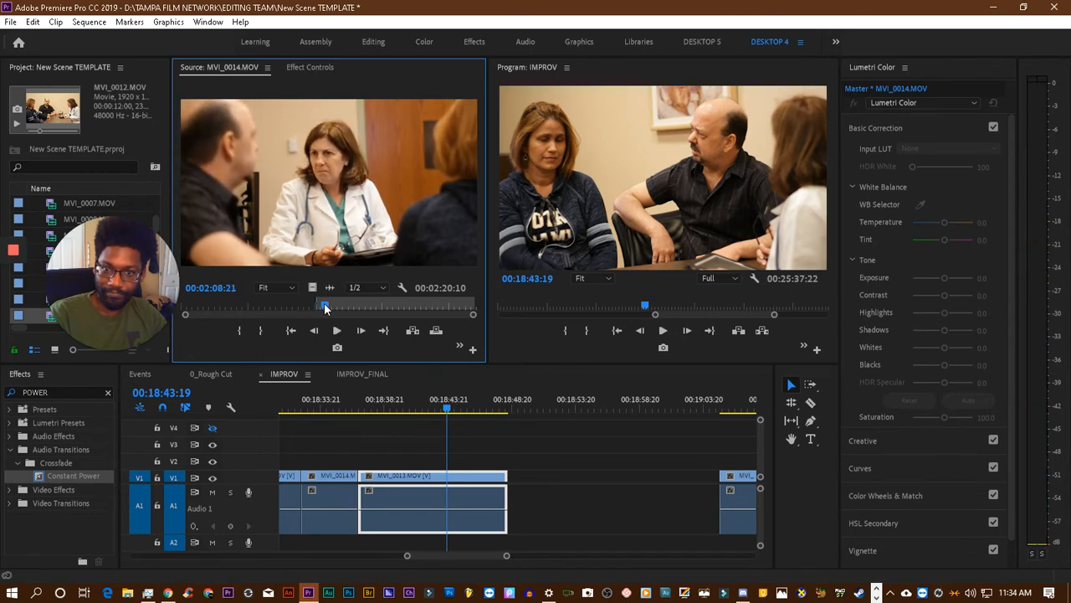
pyautogui.click(266, 330)
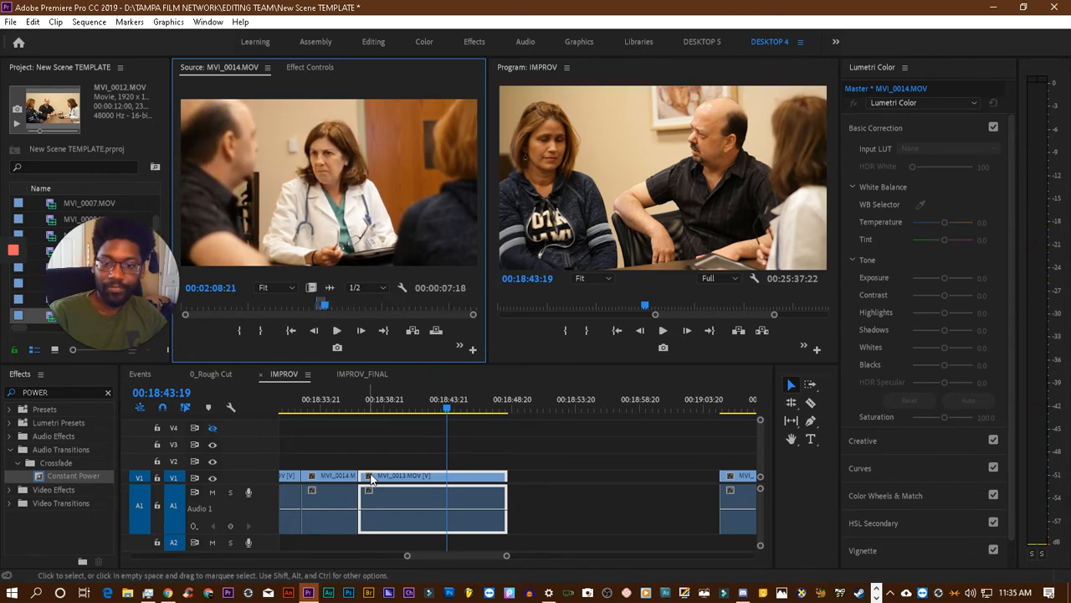
# - Play back the IMPROV sequence from 00:18:21:04 to about 00:18:43 to check the recent dialogue cuts
pyautogui.scroll(2, 359, 416)
pyautogui.click(320, 402)
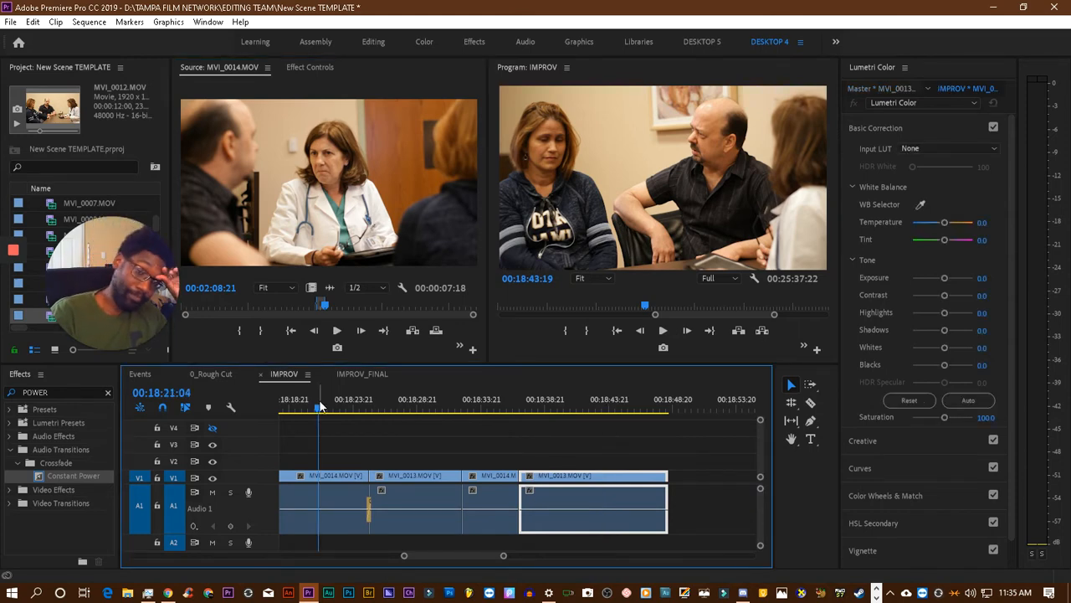
pyautogui.press('d')
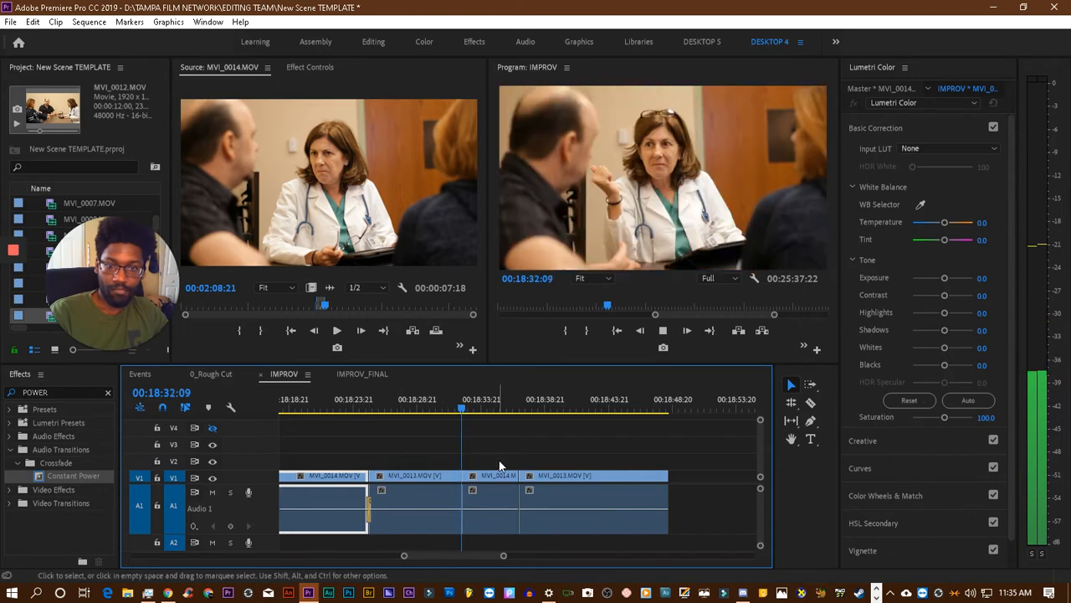
pyautogui.click(502, 475)
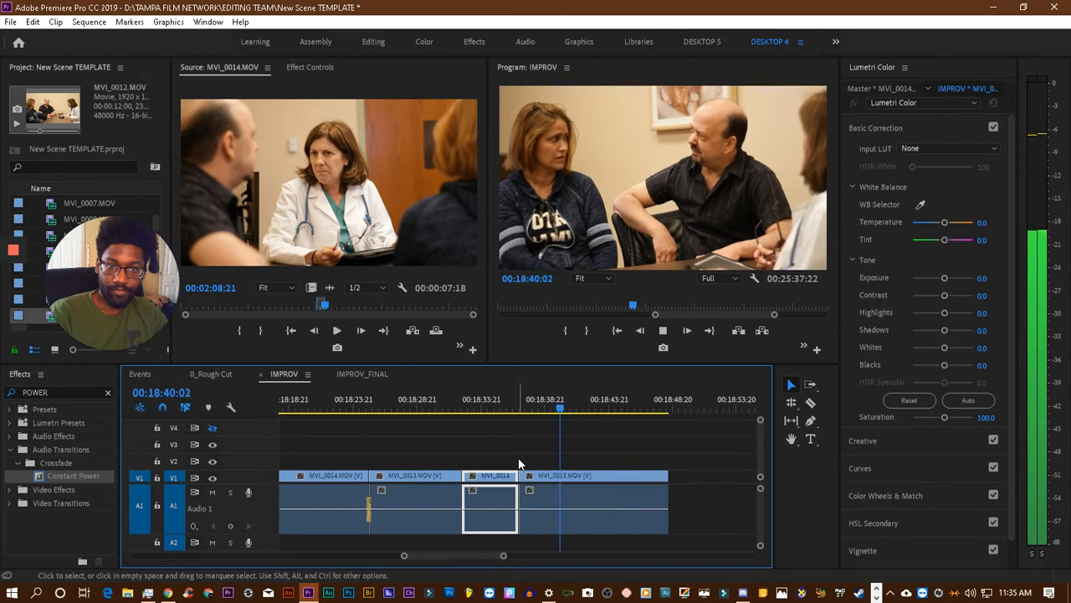
# - Try the marked MVI_0014.MOV section directly after the last MVI_0013.MOV clip, play the cut, and remove the section from the timeline
pyautogui.click(331, 240)
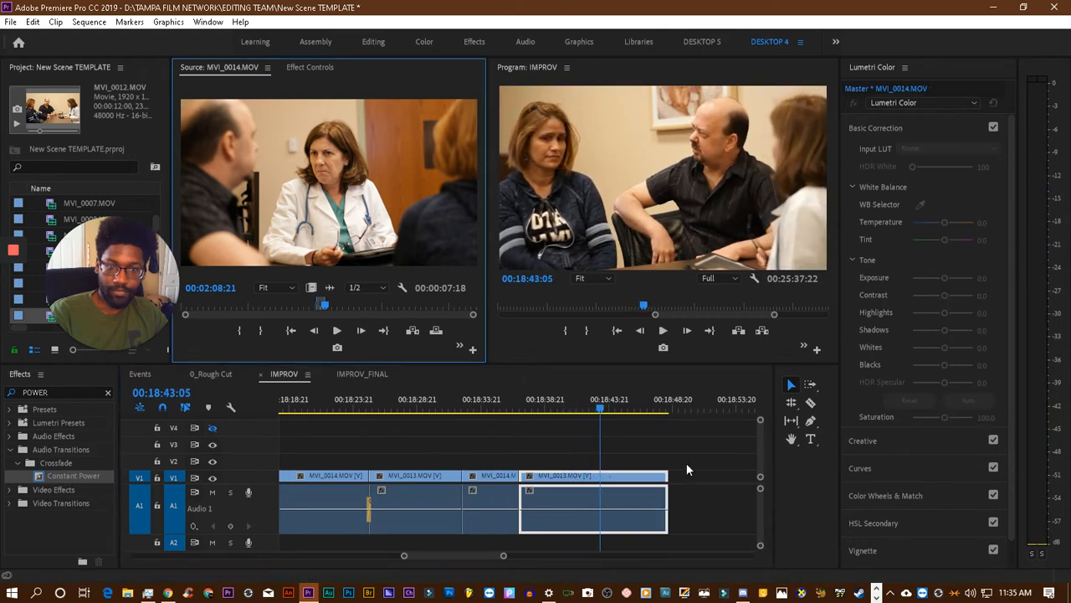
pyautogui.moveTo(695, 468); pyautogui.dragTo(678, 486)
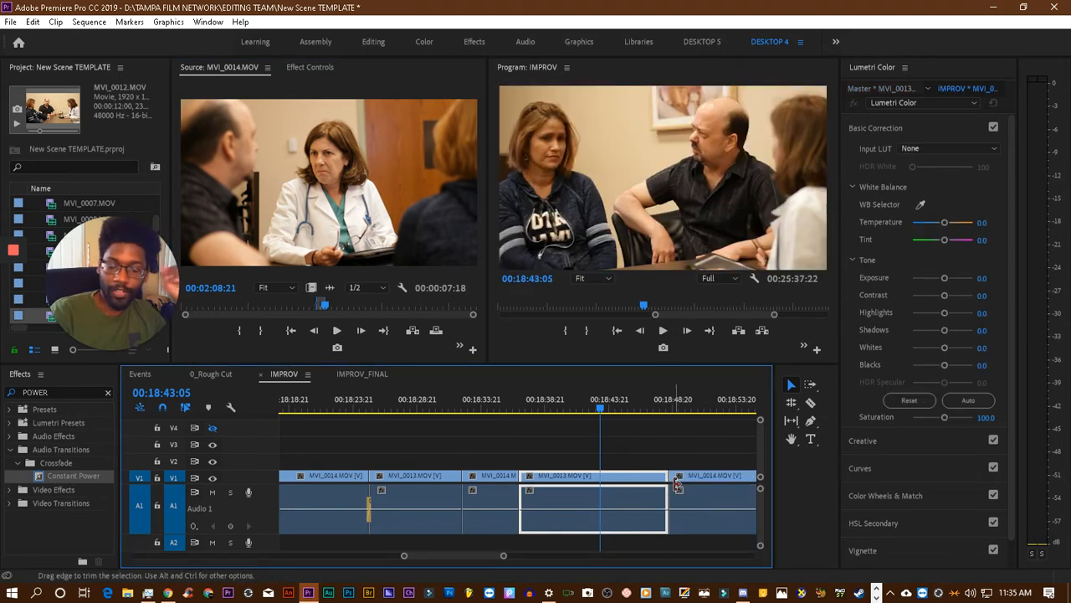
pyautogui.press('space')
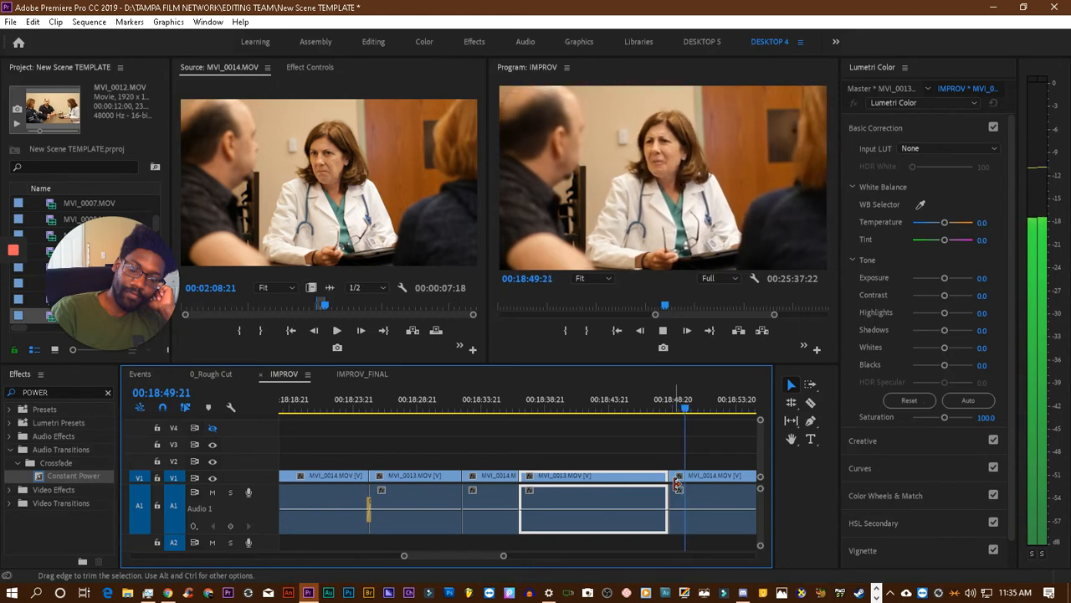
pyautogui.click(695, 503)
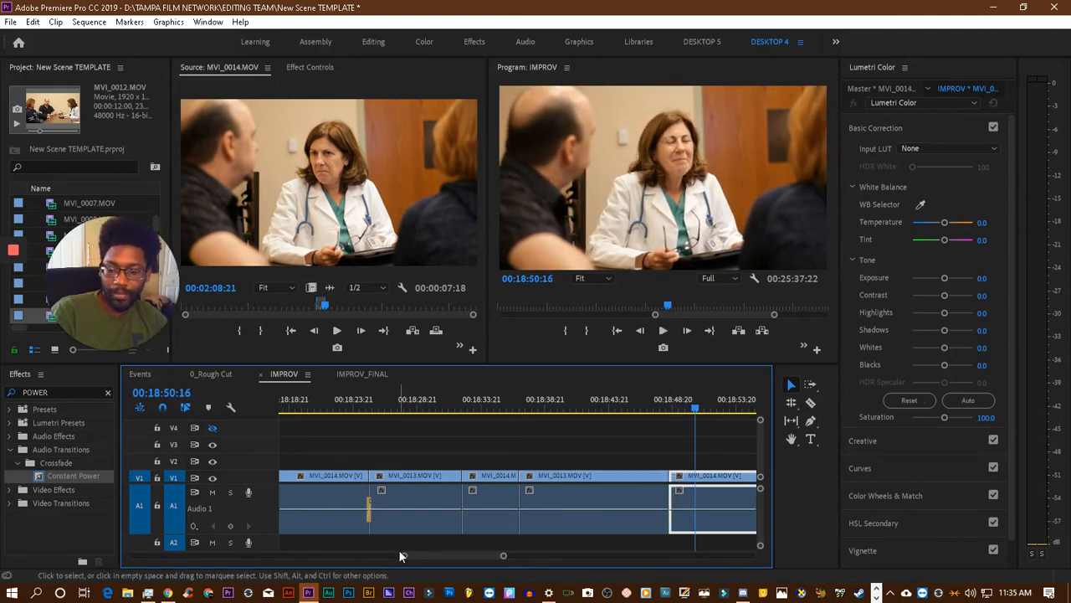
pyautogui.press('Delete')
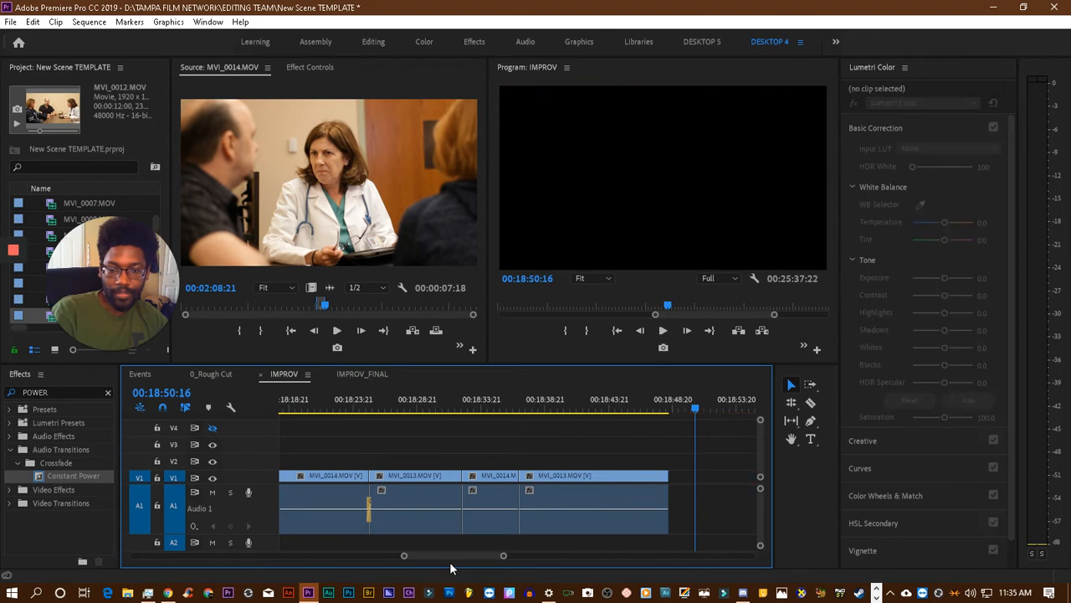
pyautogui.hotkey('ctrl', 'z')
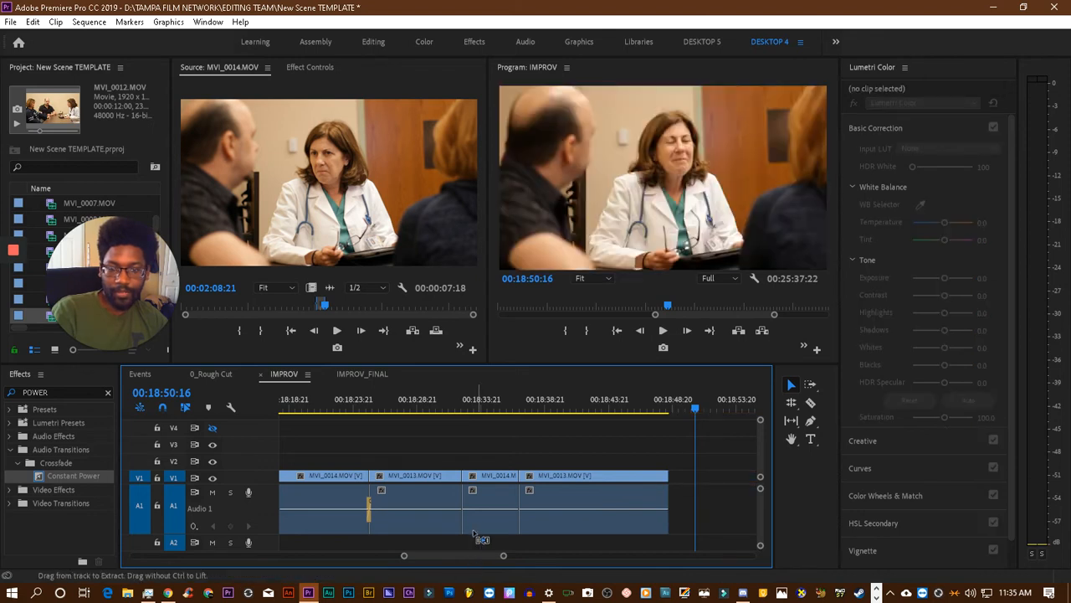
# - Move the two remaining clips after the gap further along the timeline to about 00:19:47, and return the playhead to 00:18:46:07
pyautogui.moveTo(405, 556); pyautogui.dragTo(355, 558)
pyautogui.moveTo(523, 478); pyautogui.dragTo(704, 482)
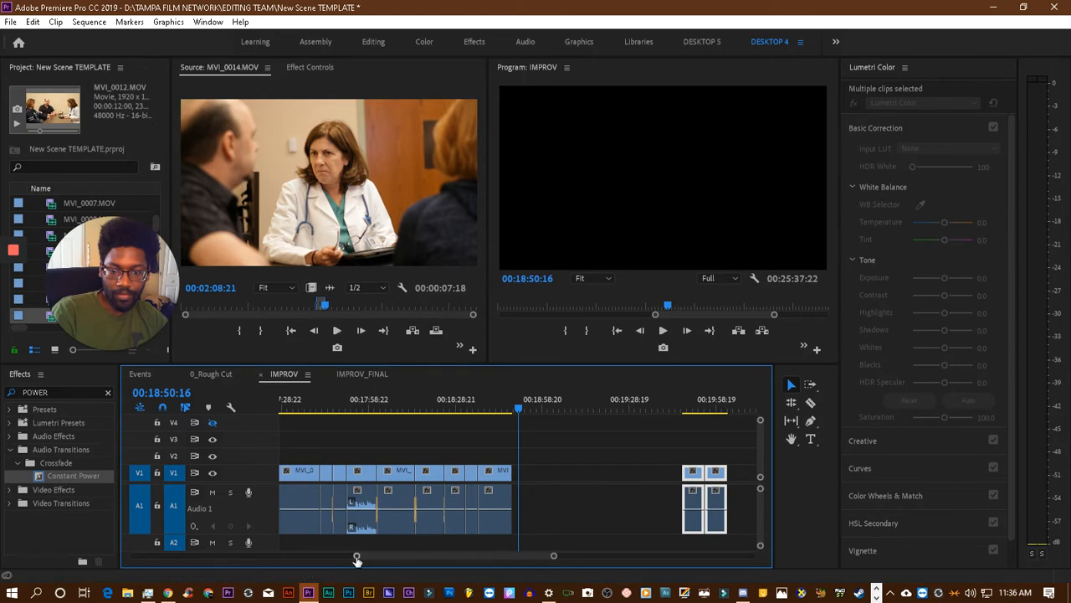
pyautogui.moveTo(357, 559); pyautogui.dragTo(413, 557)
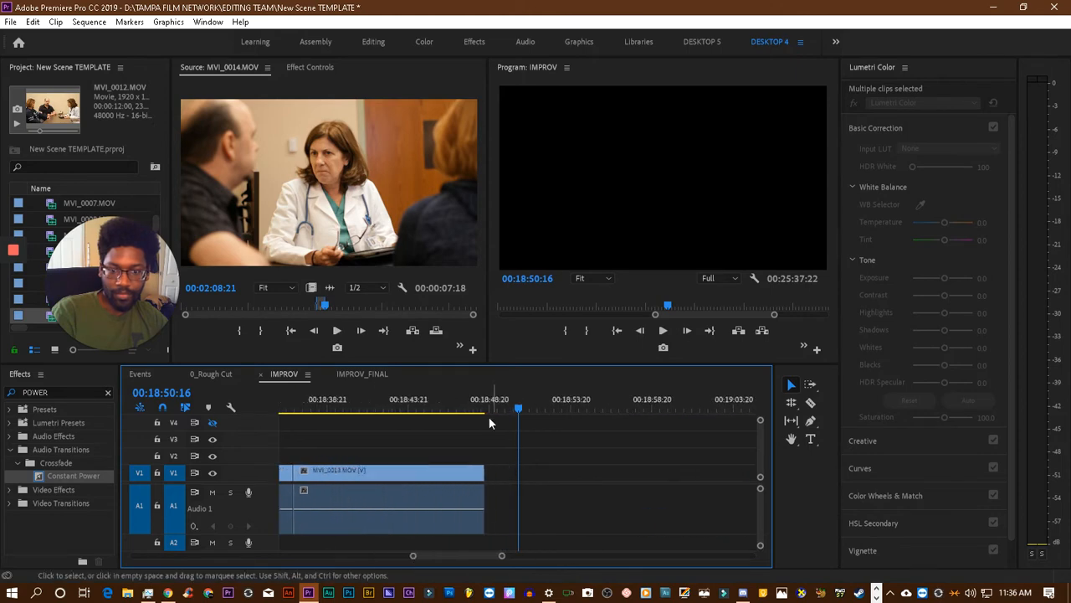
pyautogui.click(450, 401)
# - Clear the MVI_0014.MOV source's In and Out points, play on from 00:02:08:21, and mark a new In point at 00:02:50:16
pyautogui.rightClick(333, 305)
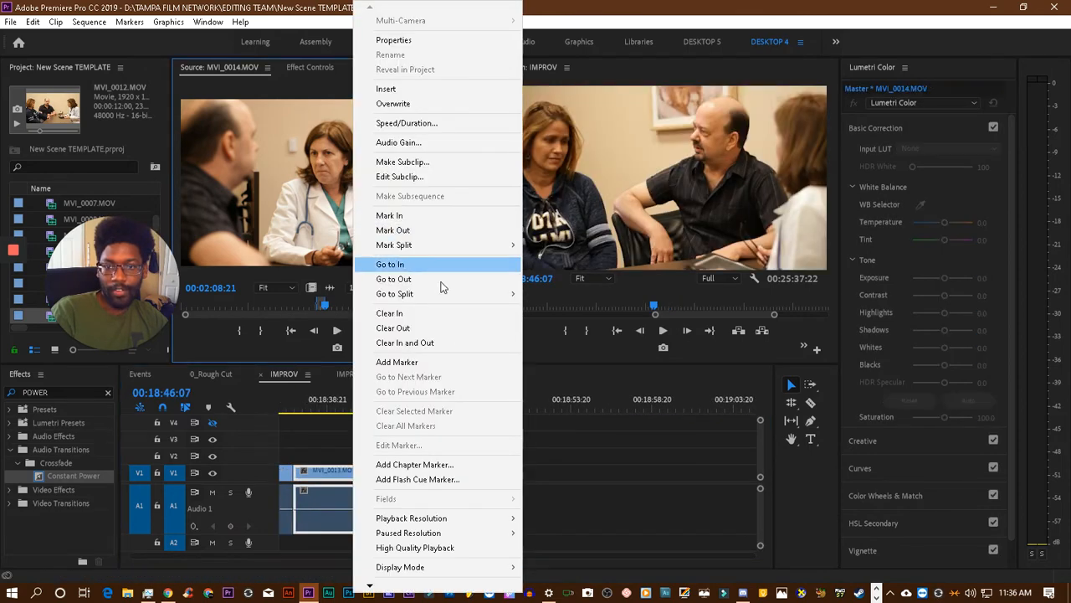
pyautogui.click(437, 342)
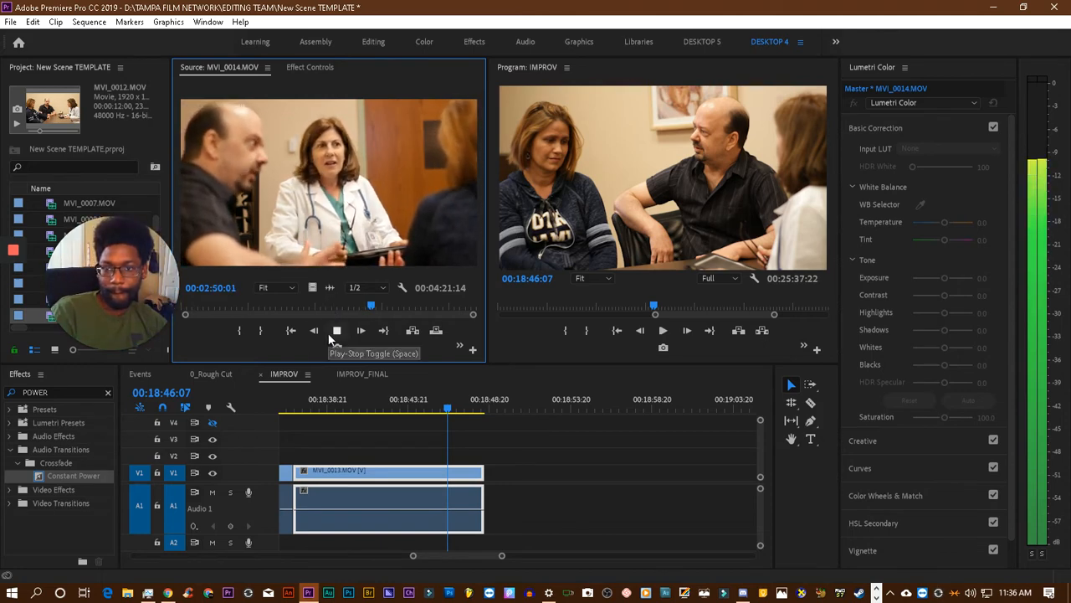
pyautogui.press('space')
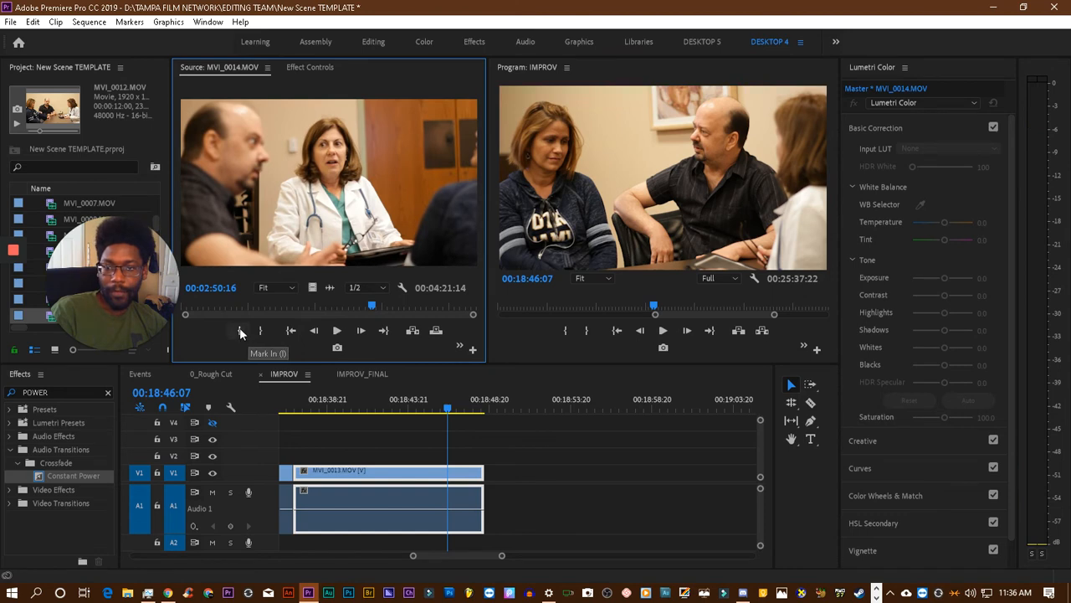
pyautogui.click(245, 330)
# - Mark the MVI_0014.MOV source's Out point at 00:03:07:19 and place the section directly after the last MVI_0013.MOV clip in the sequence
pyautogui.click(340, 330)
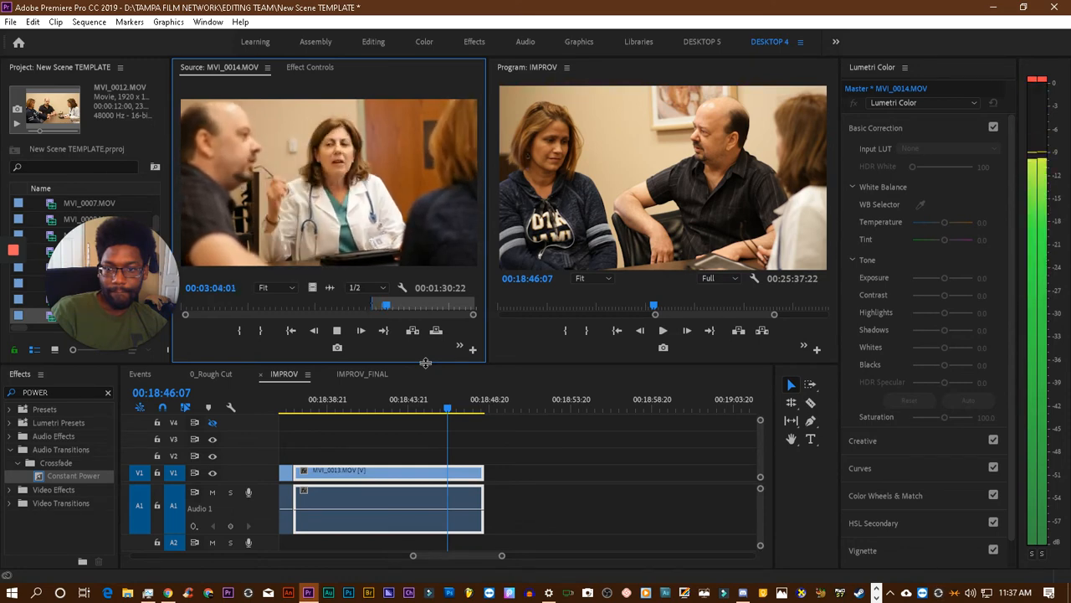
pyautogui.click(262, 332)
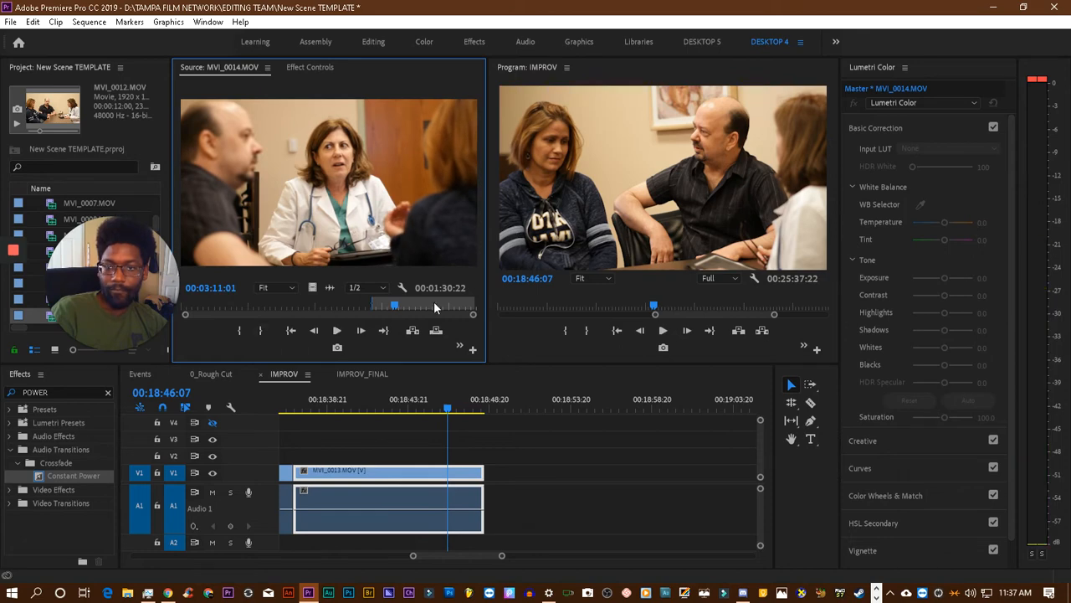
pyautogui.moveTo(394, 308); pyautogui.dragTo(384, 305)
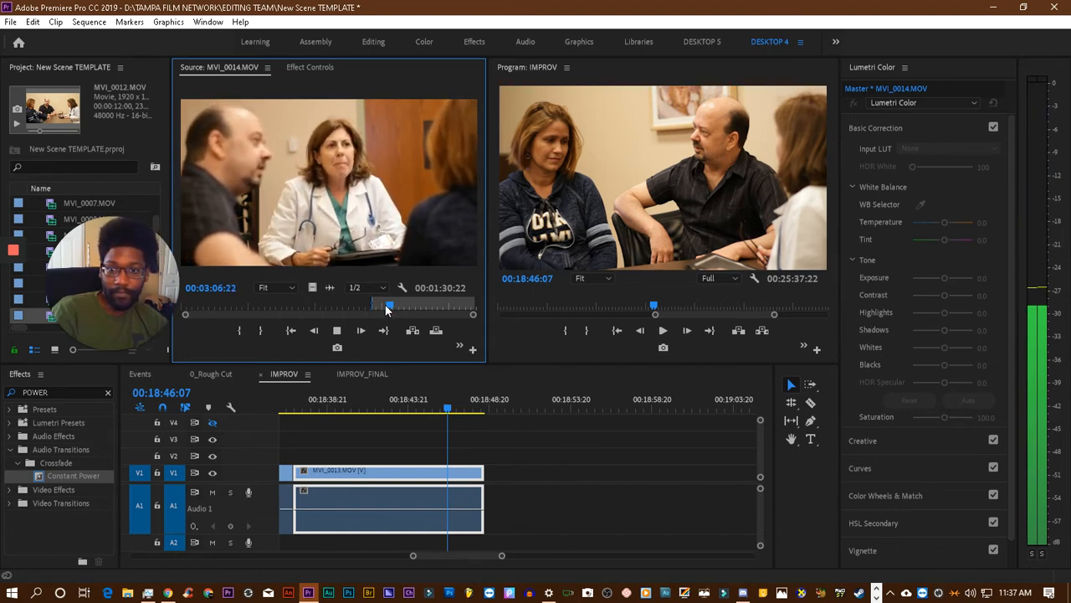
pyautogui.press('space')
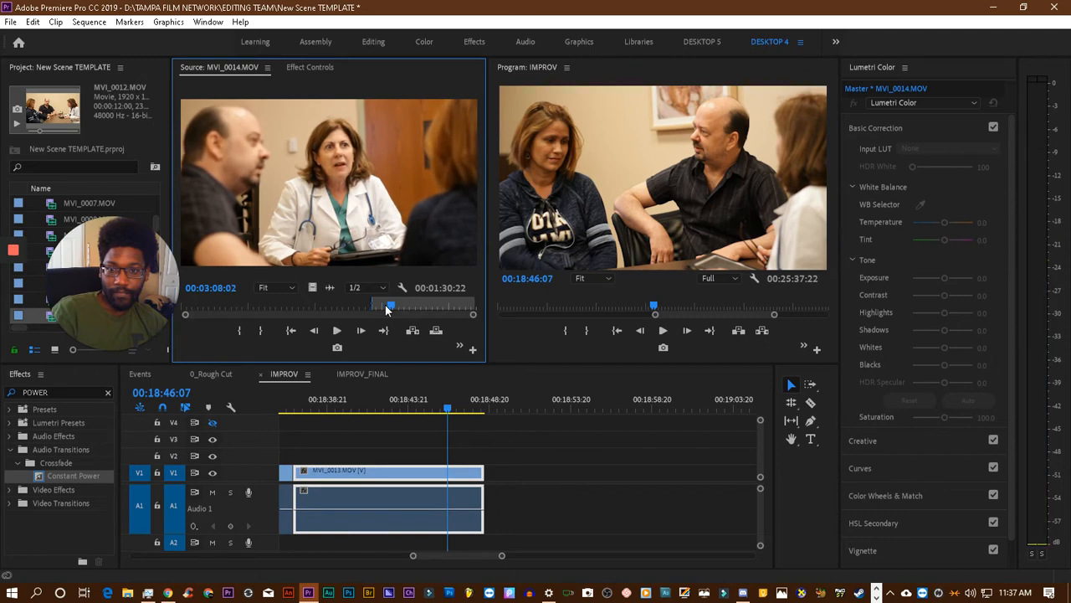
pyautogui.press('space')
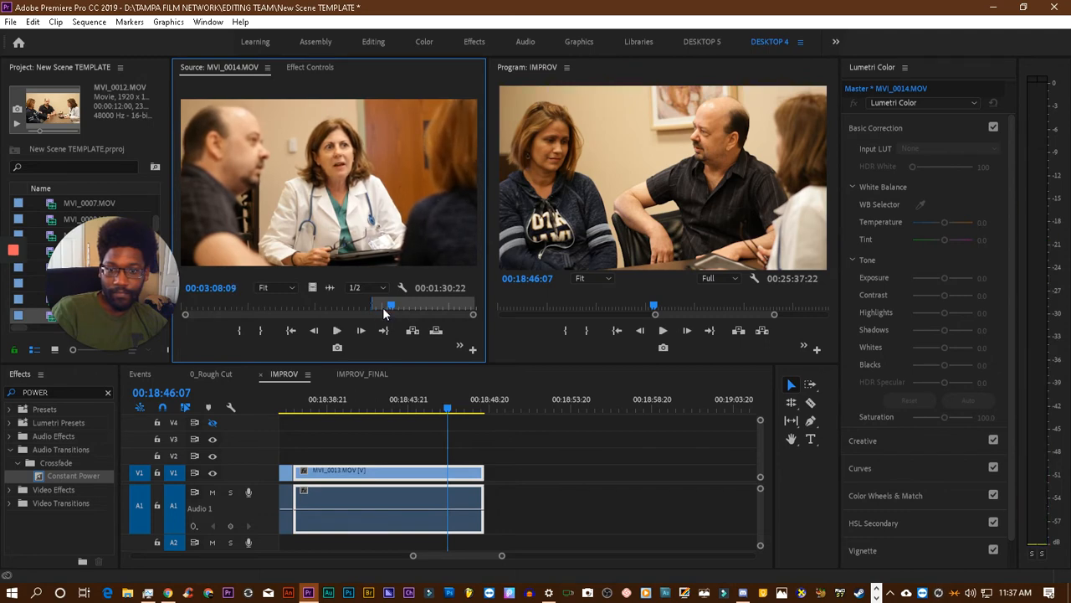
pyautogui.press('j')
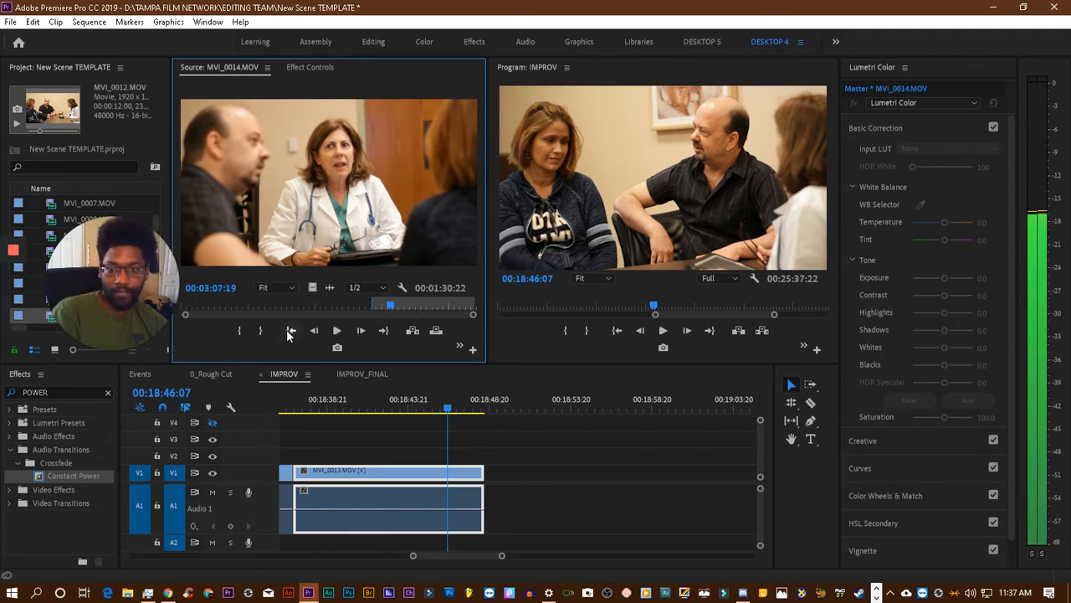
pyautogui.moveTo(361, 262); pyautogui.dragTo(494, 505)
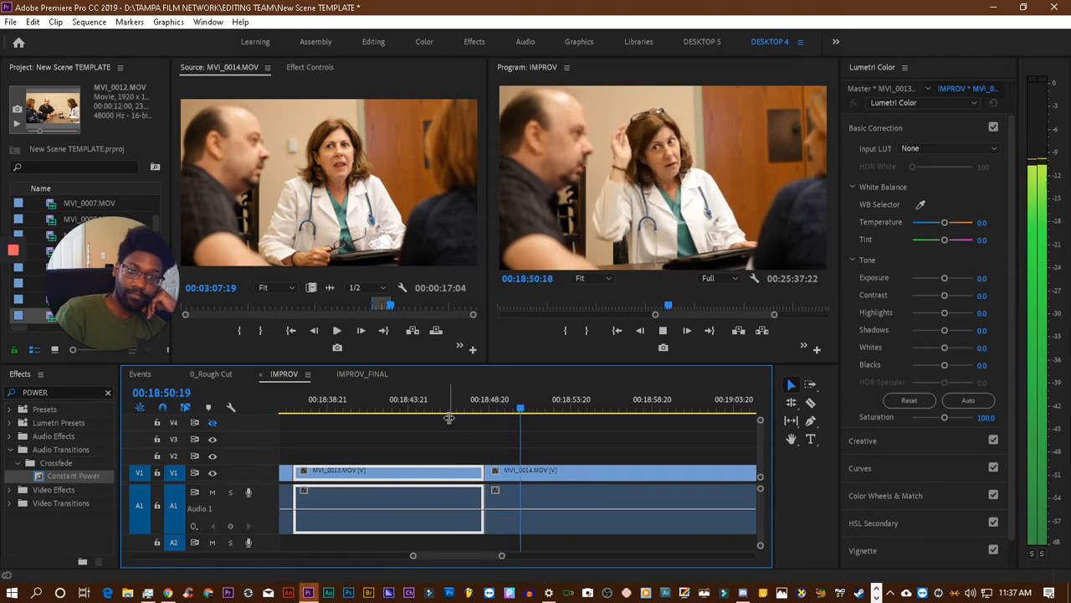
# - Review the dialogue around the cut between the MVI_0013.MOV clip and the newly placed MVI_0014.MOV section
pyautogui.press('space')
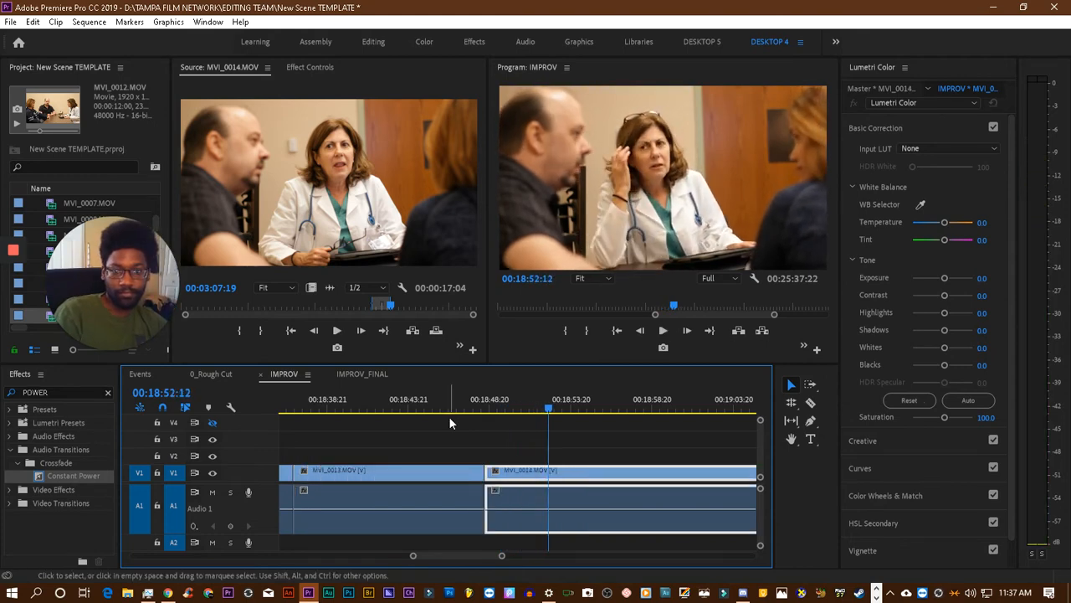
pyautogui.moveTo(530, 410); pyautogui.dragTo(306, 414)
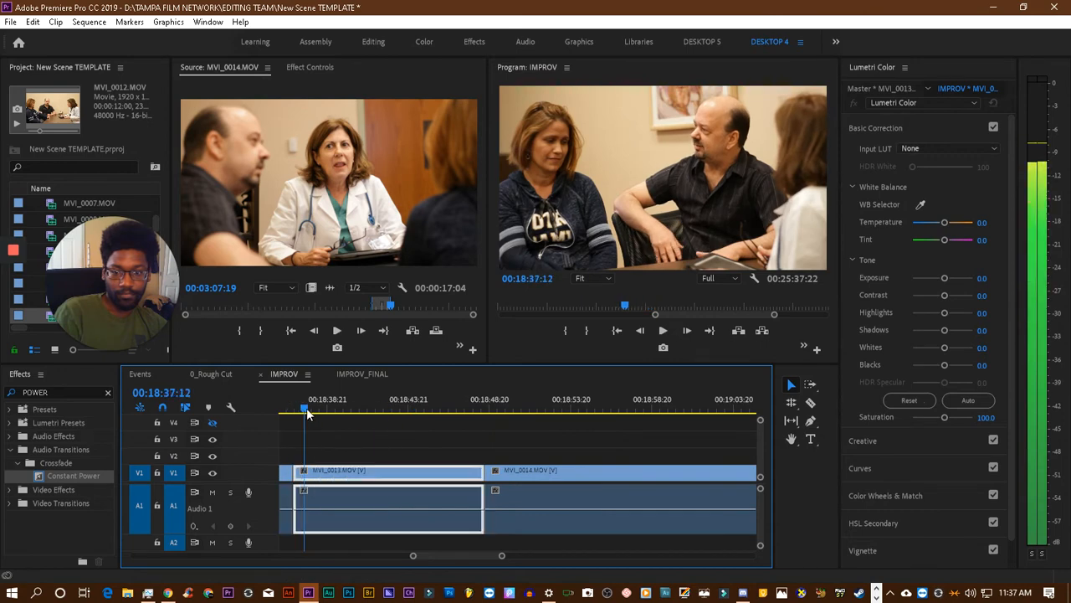
pyautogui.press('space')
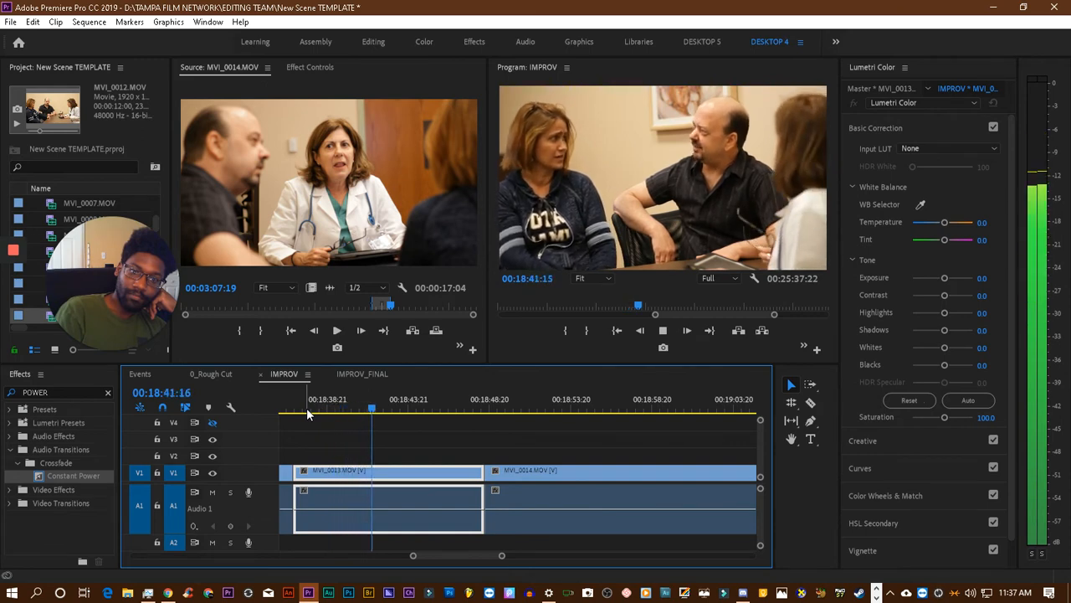
pyautogui.press('space')
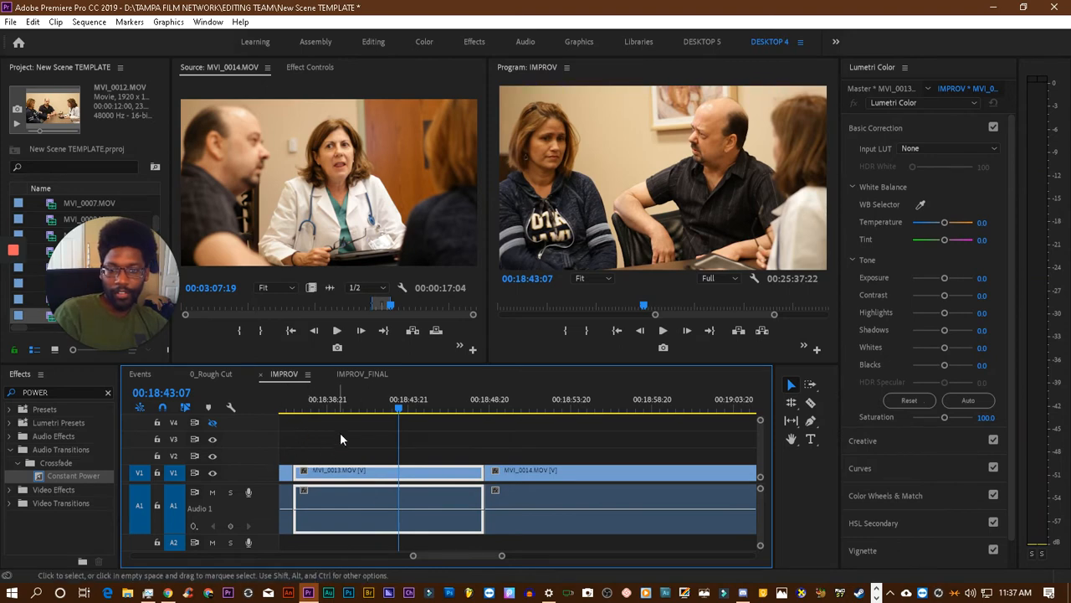
pyautogui.scroll(3, 341, 434)
pyautogui.click(382, 409)
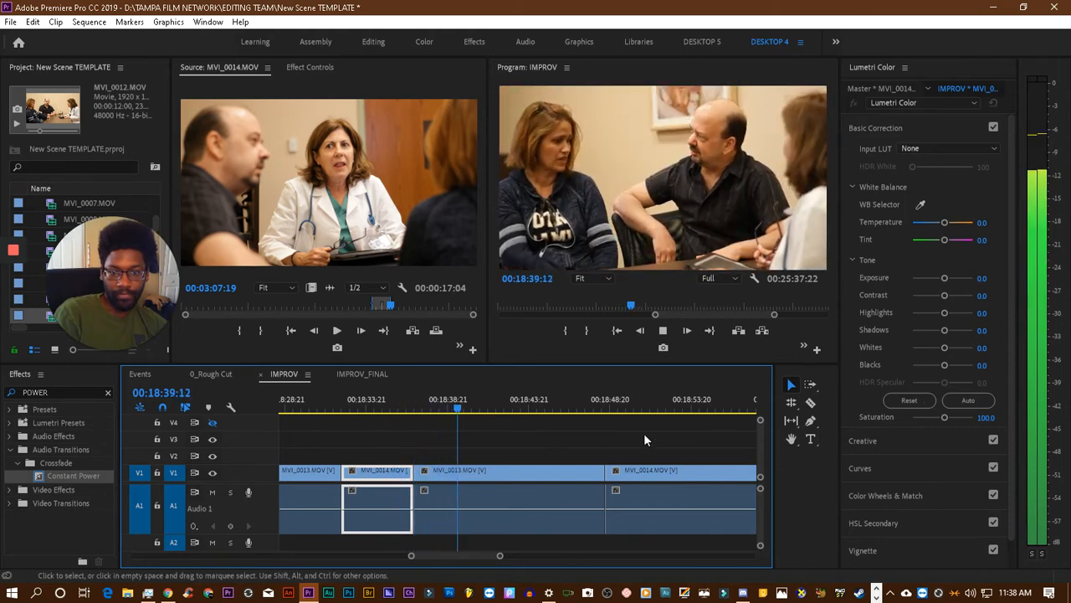
pyautogui.click(645, 409)
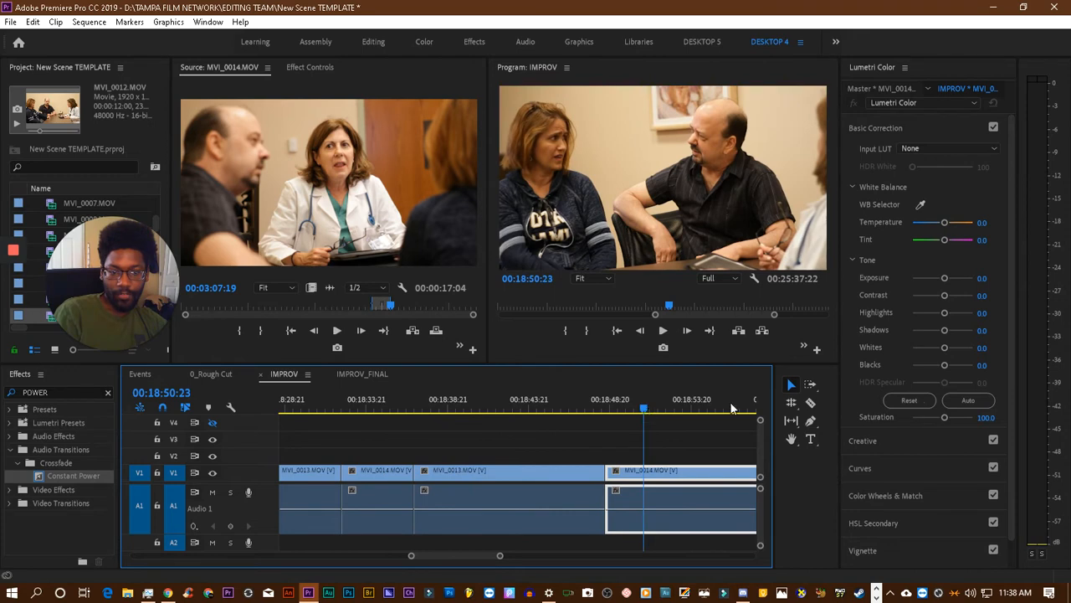
# - Play through the last MVI_0014.MOV clip in the sequence from its beginning and split it at 00:18:56:16
pyautogui.click(810, 403)
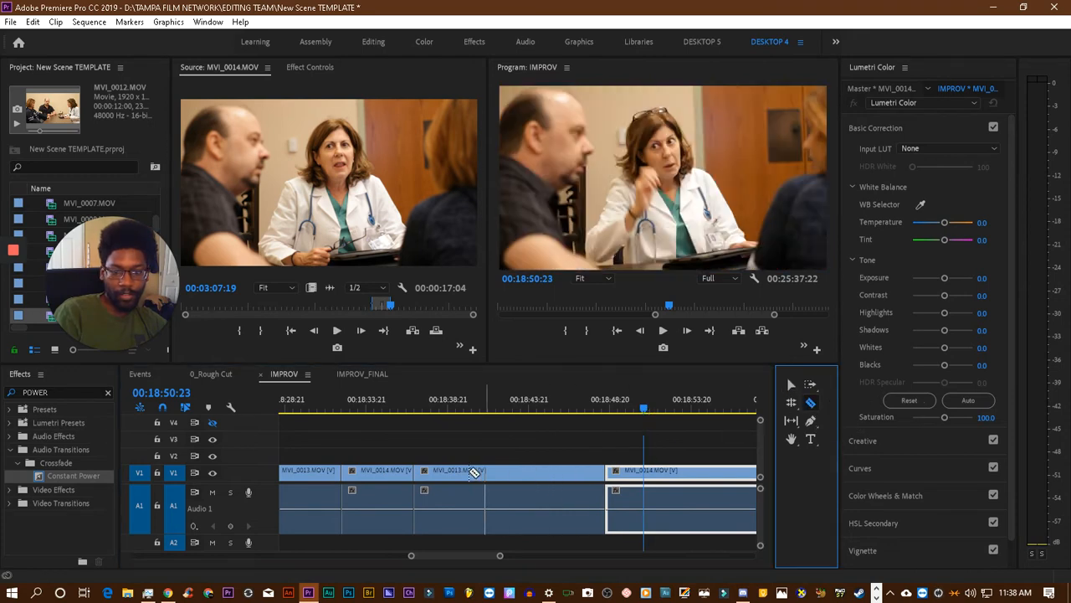
pyautogui.click(616, 408)
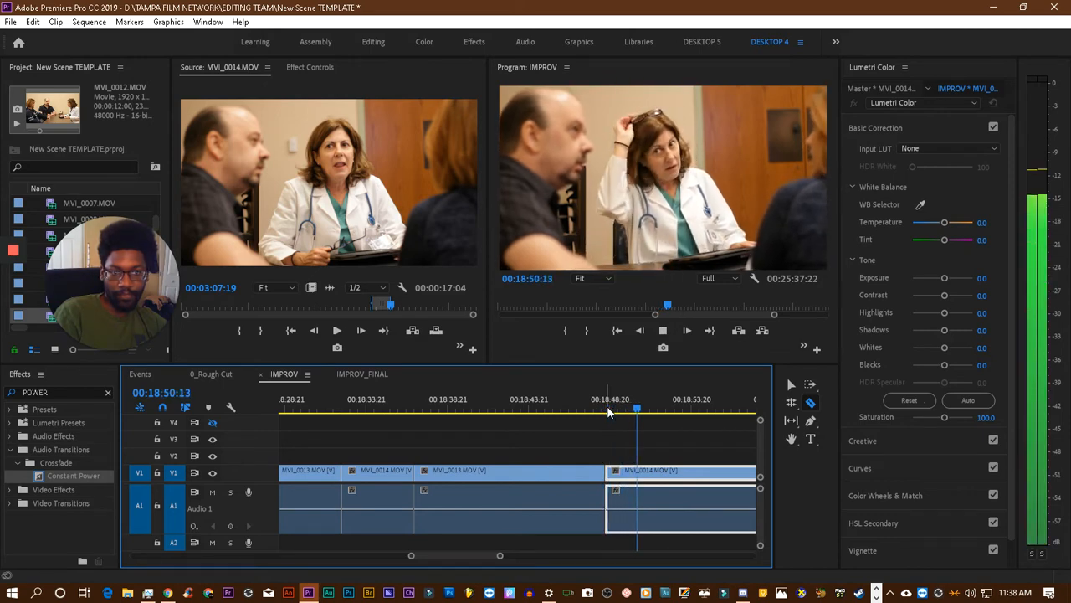
pyautogui.press('space')
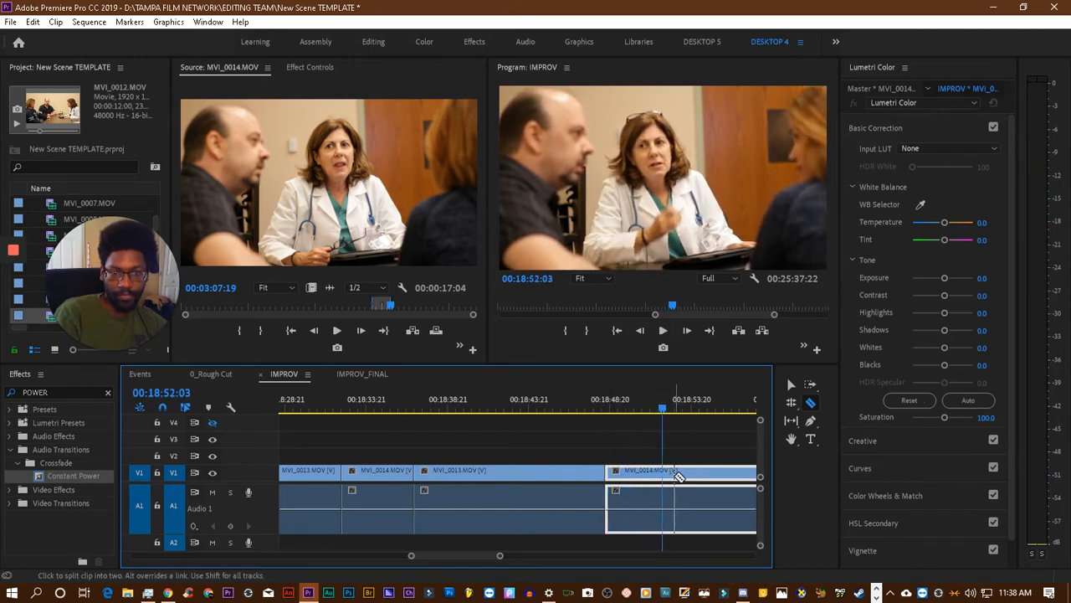
pyautogui.press('space')
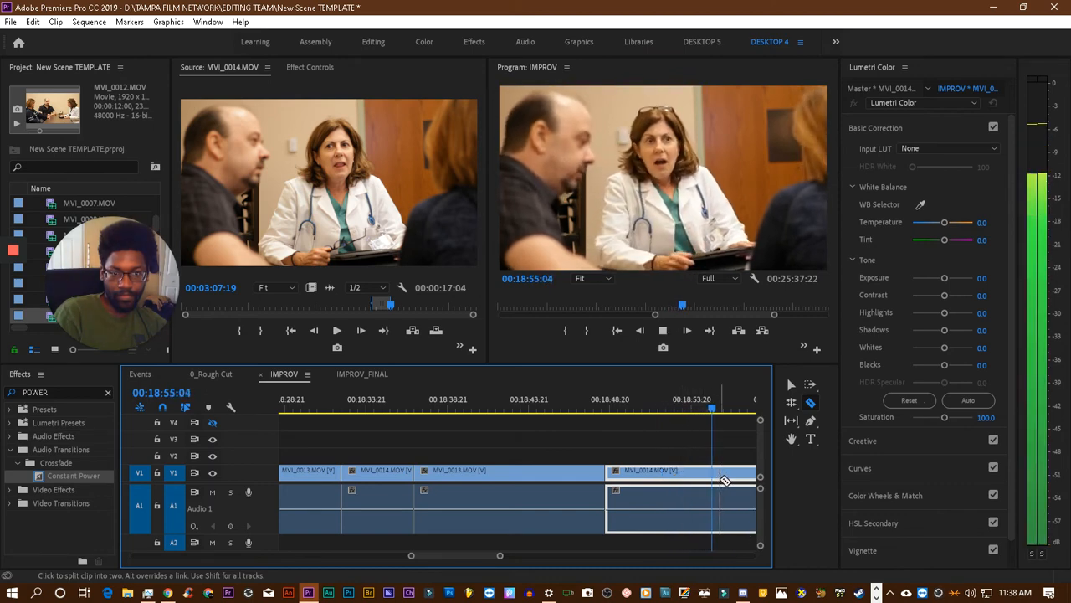
pyautogui.press('space')
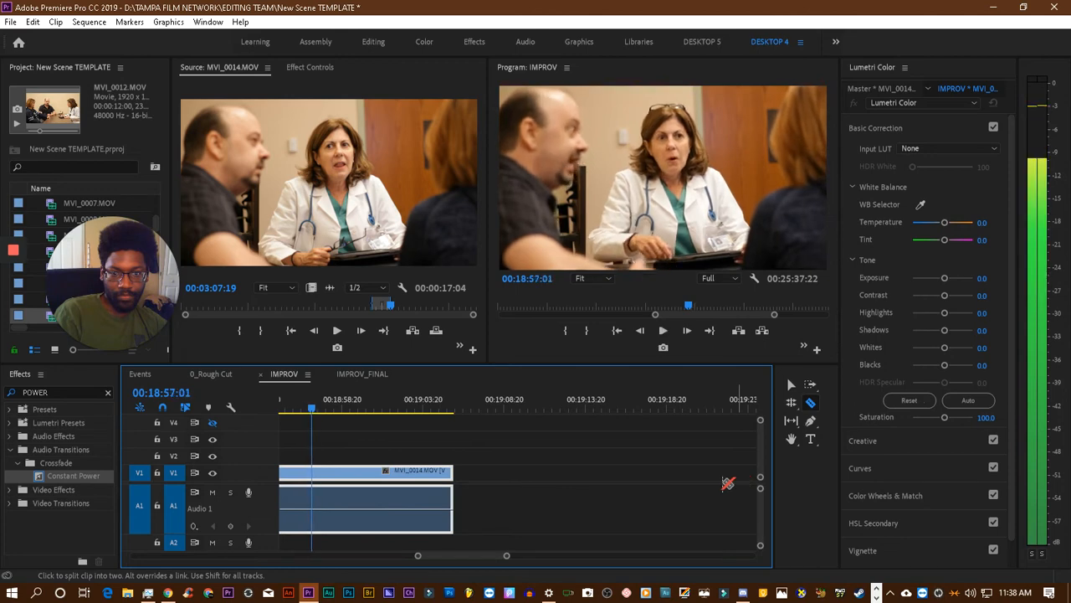
pyautogui.scroll(7, 464, 432)
pyautogui.scroll(-3, 482, 434)
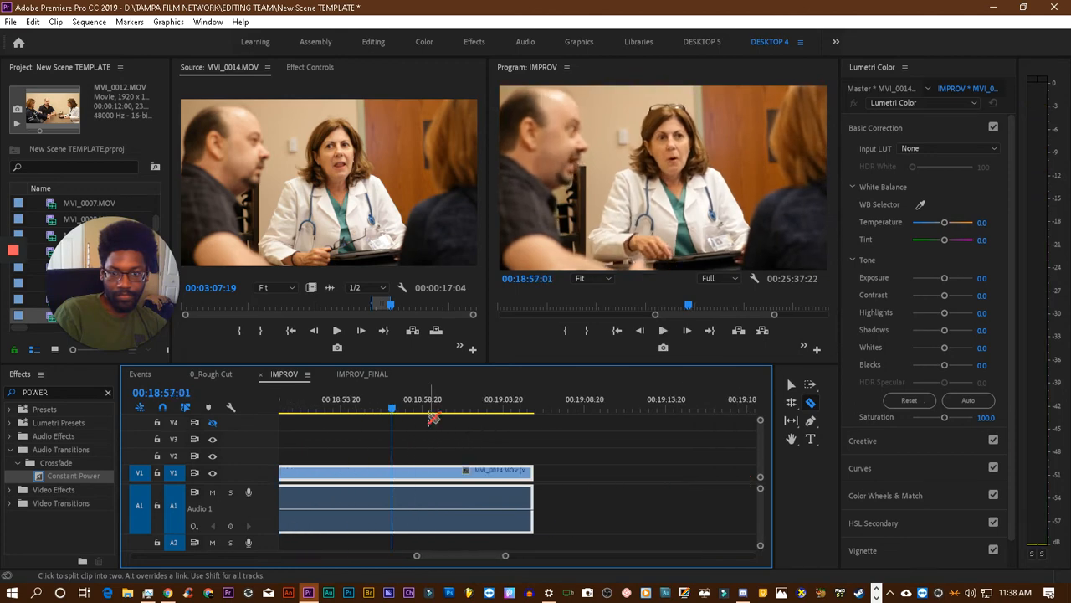
pyautogui.moveTo(393, 412); pyautogui.dragTo(386, 413)
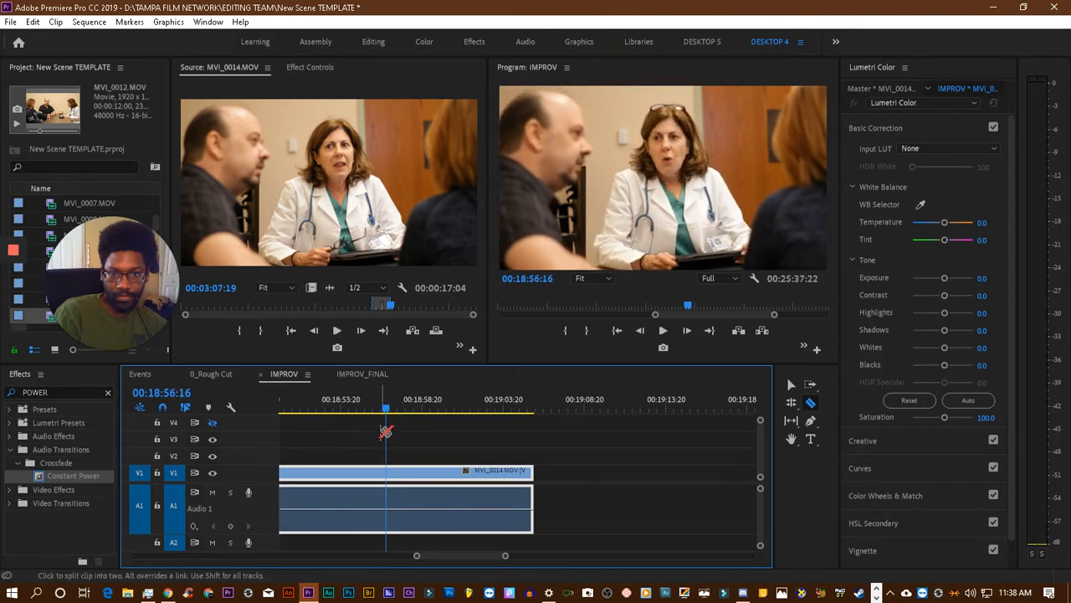
pyautogui.click(392, 477)
pyautogui.scroll(8, 547, 446)
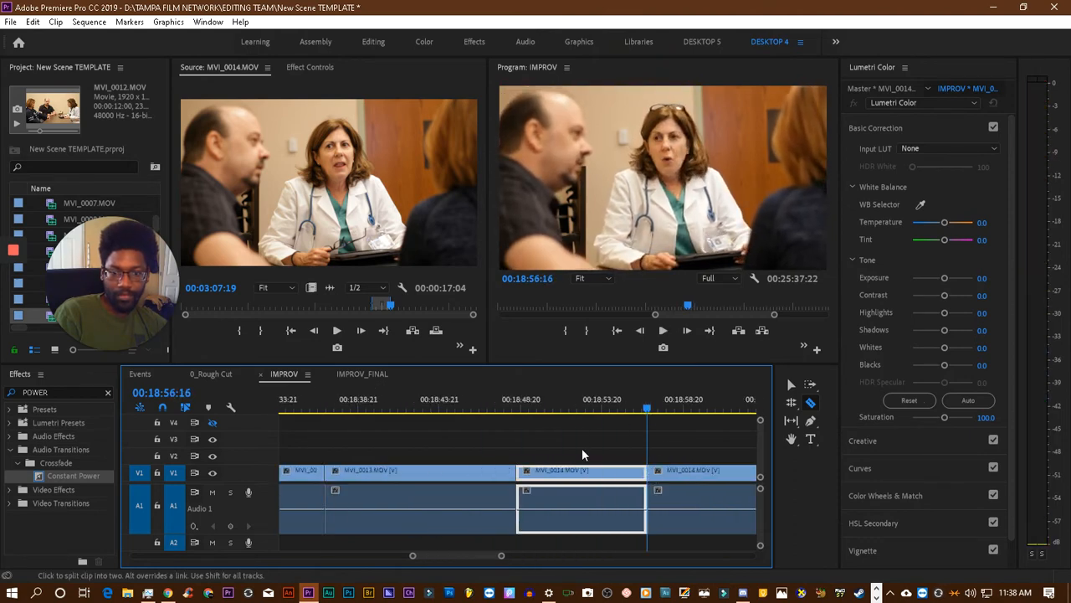
pyautogui.click(792, 385)
# - Review the dialogue at the cuts between the MVI_0014.MOV and MVI_0013.MOV clips from about 00:18:33 to 00:18:57
pyautogui.scroll(3, 536, 435)
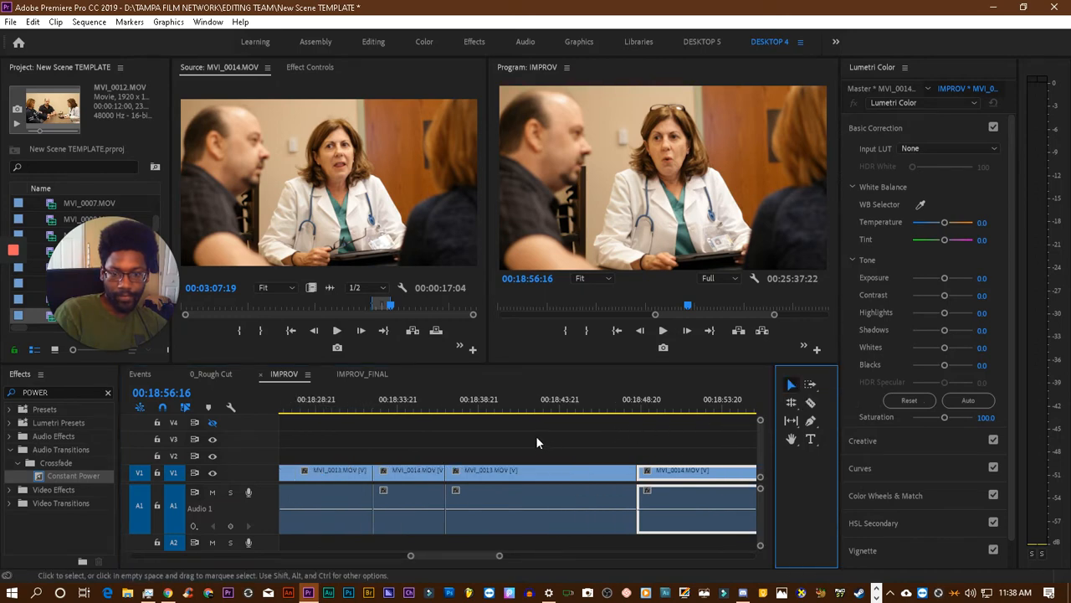
pyautogui.click(413, 416)
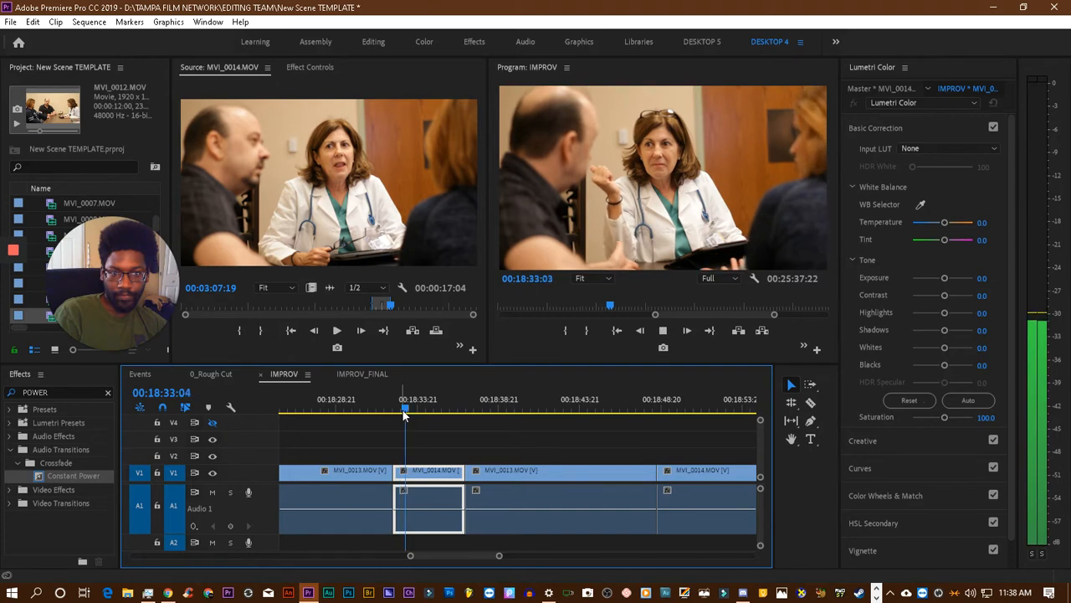
pyautogui.scroll(-3, 502, 423)
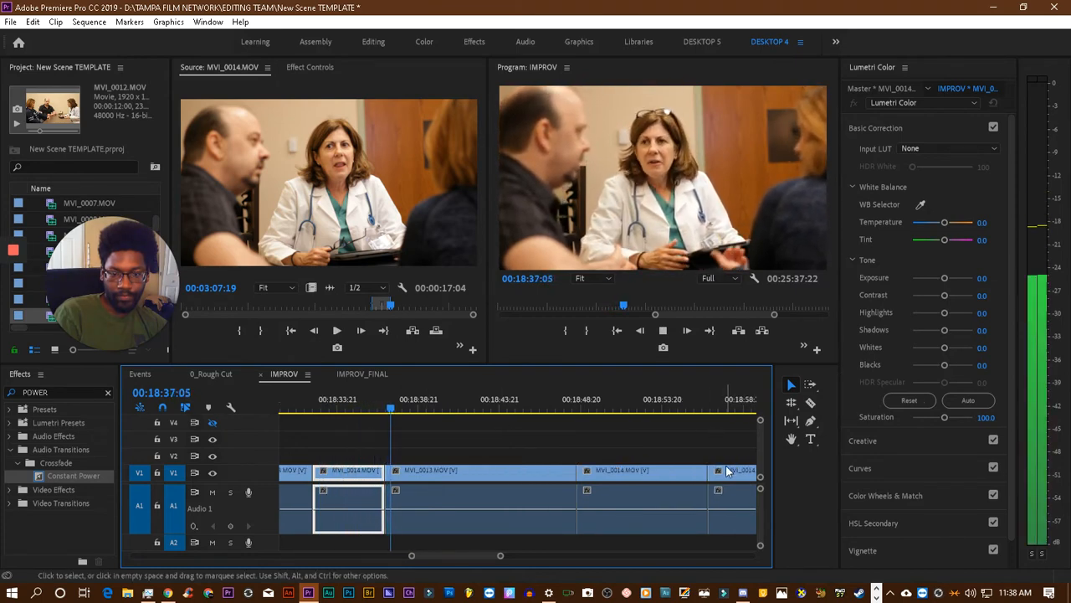
pyautogui.press('space')
pyautogui.click(714, 411)
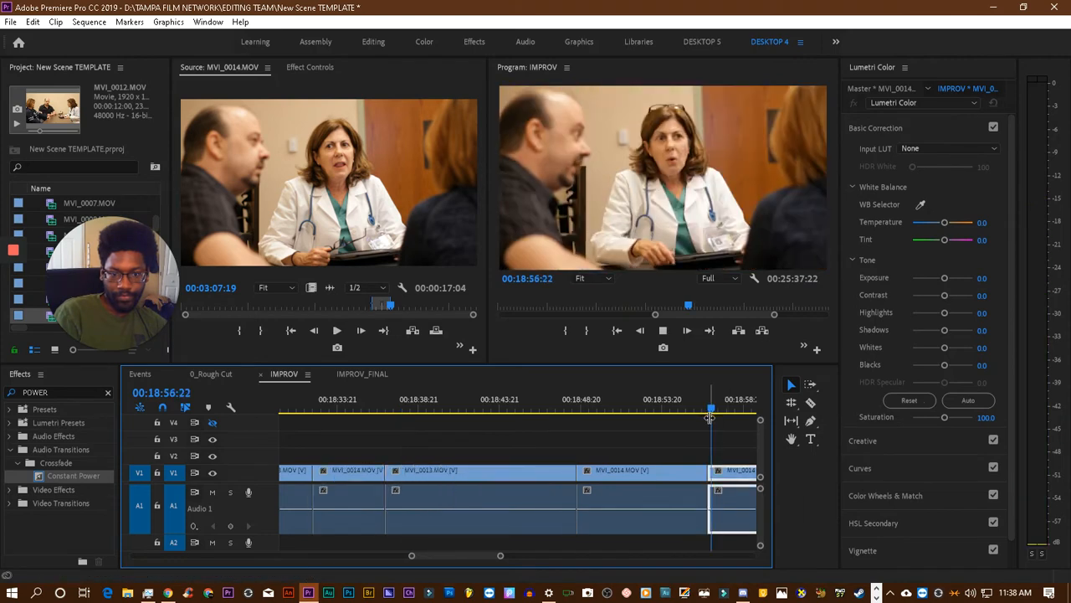
pyautogui.click(579, 406)
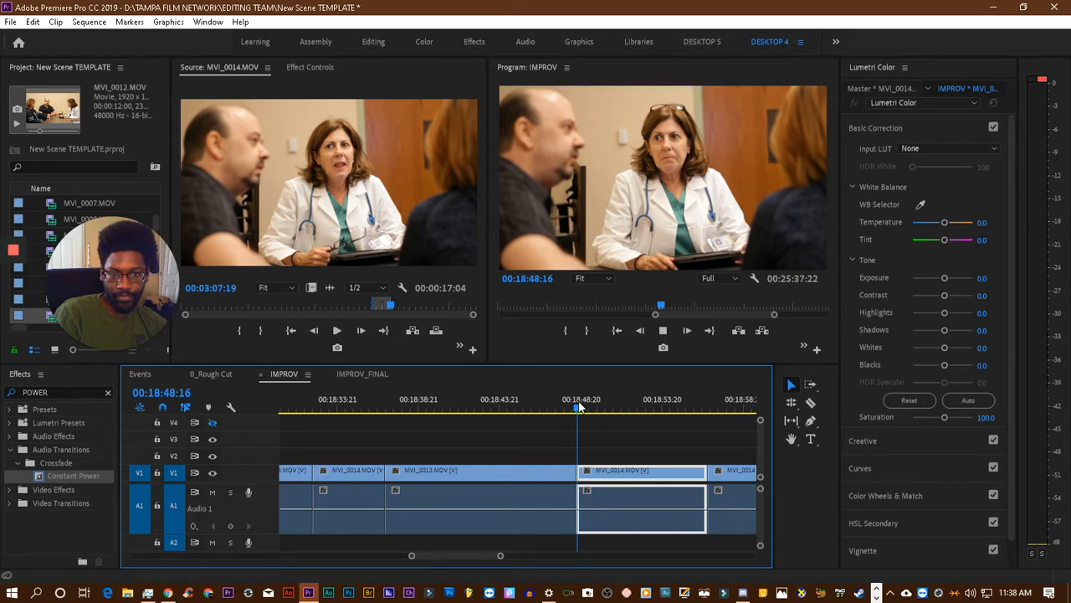
pyautogui.press('space')
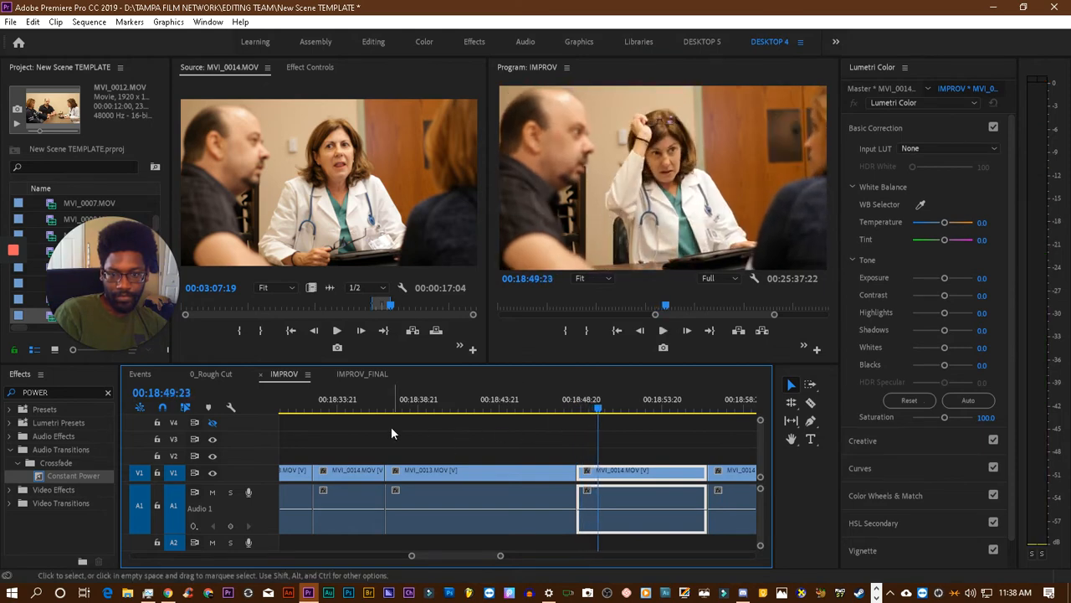
pyautogui.click(356, 407)
pyautogui.press('space')
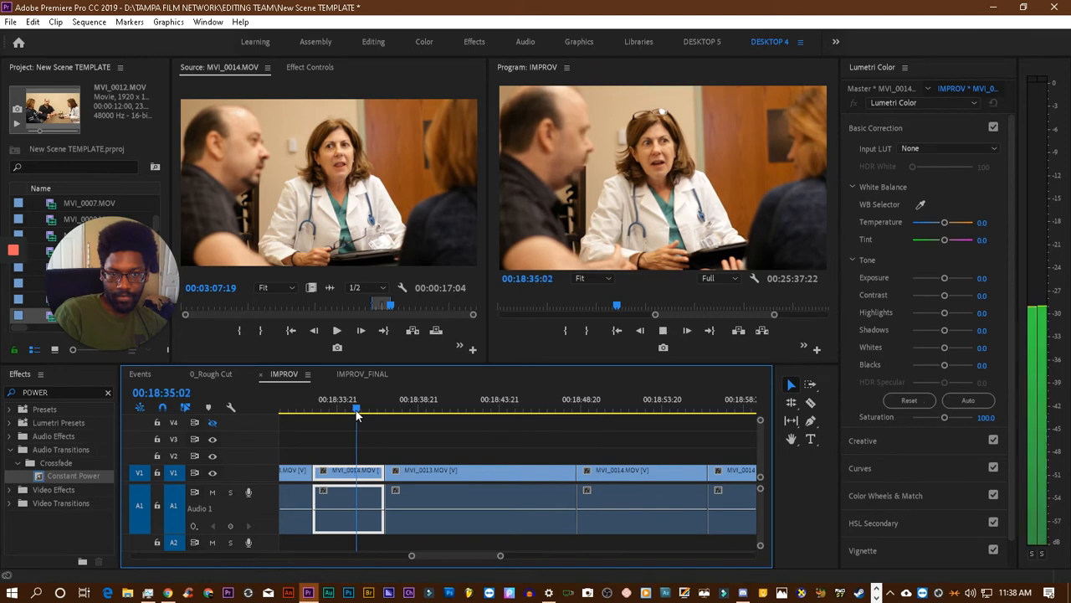
pyautogui.press('space')
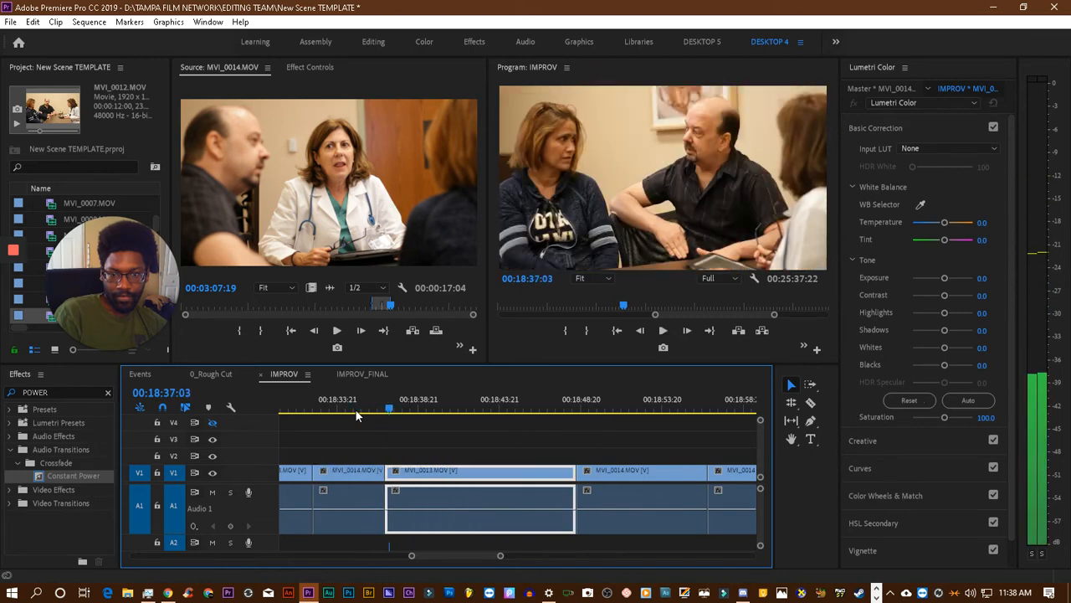
# - Rearrange the split-off first part of the last MVI_0014.MOV clip to sit before the long MVI_0013.MOV clip, starting at 00:18:36:20
pyautogui.click(609, 476)
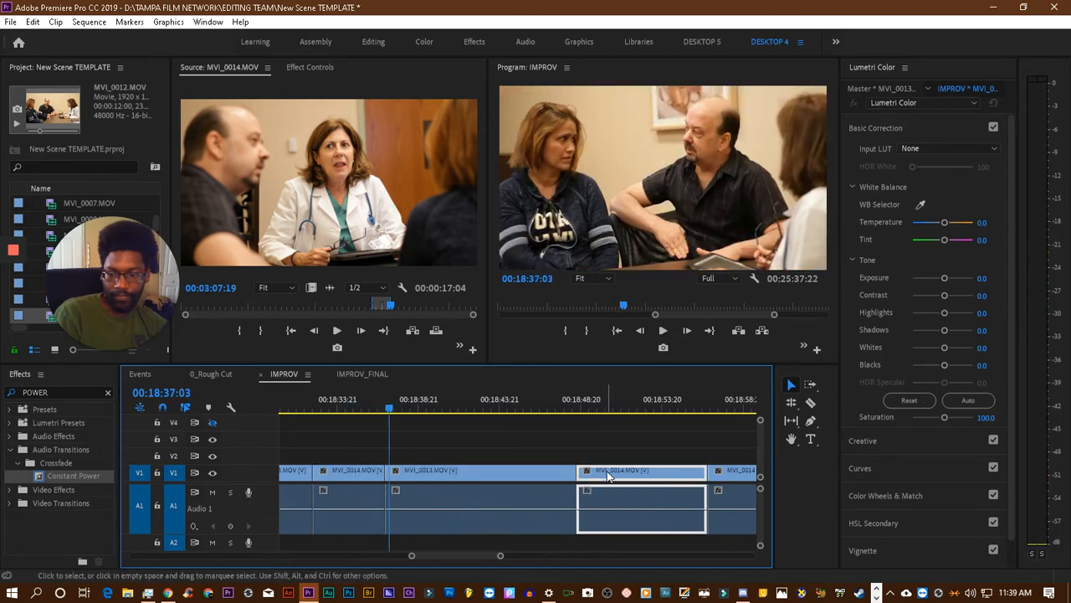
pyautogui.moveTo(542, 478); pyautogui.dragTo(423, 485)
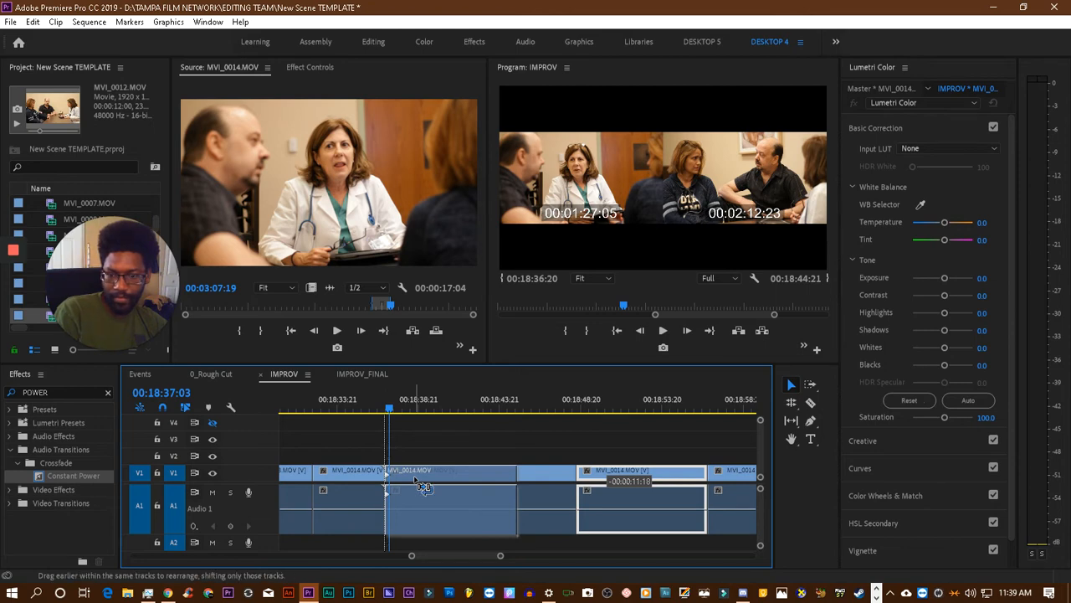
pyautogui.moveTo(425, 487); pyautogui.dragTo(424, 488)
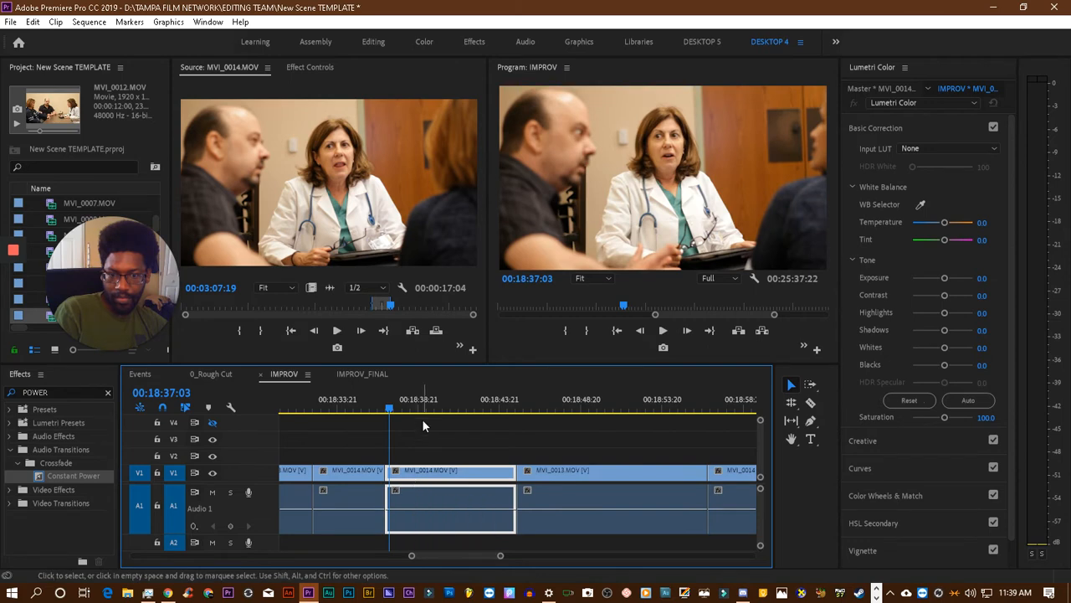
# - Review the dialogue from about 00:18:30 through the cut between the two adjoining MVI_0014.MOV clips
pyautogui.click(376, 413)
pyautogui.moveTo(376, 414); pyautogui.dragTo(372, 415)
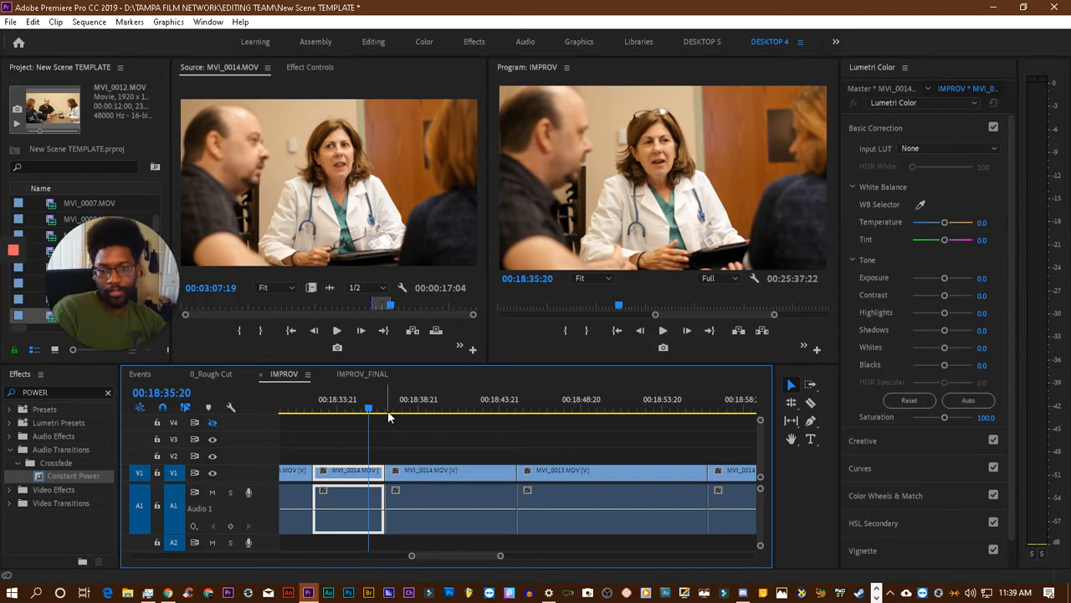
pyautogui.scroll(2, 352, 431)
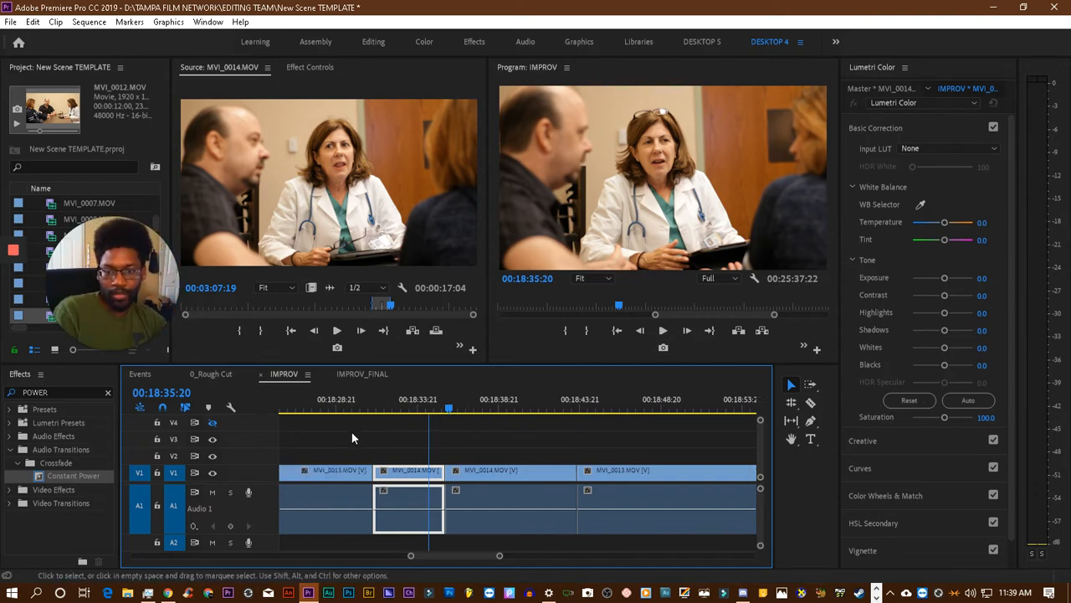
pyautogui.click(383, 397)
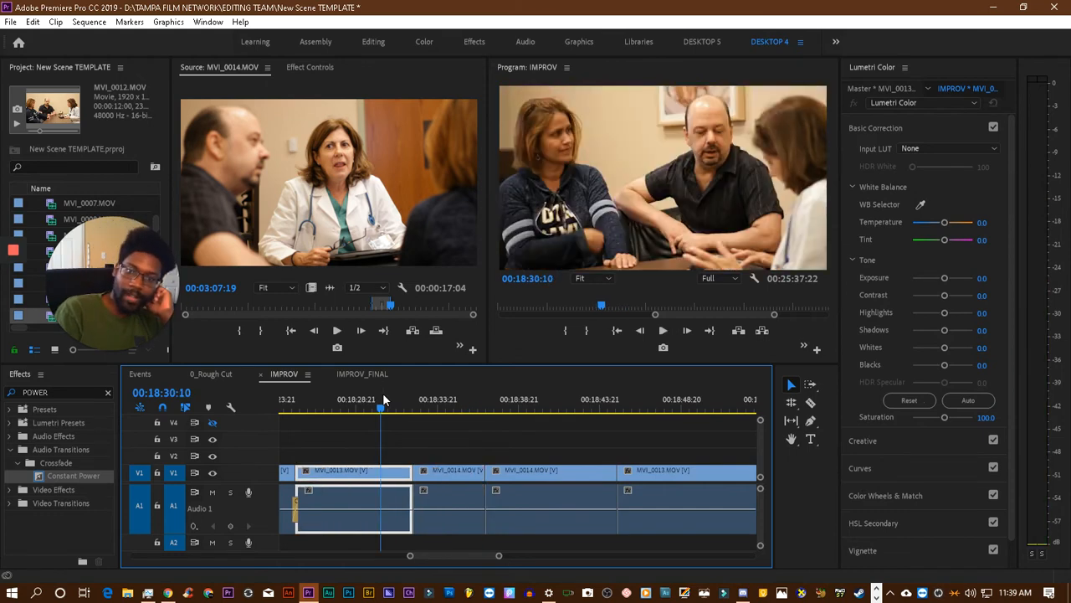
pyautogui.press('space')
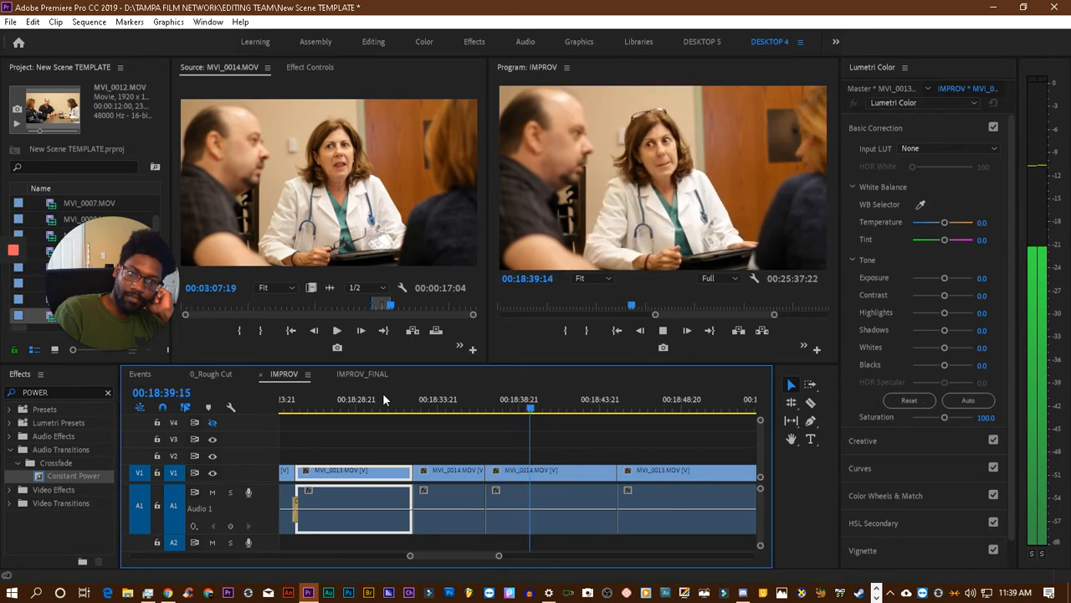
pyautogui.press('space')
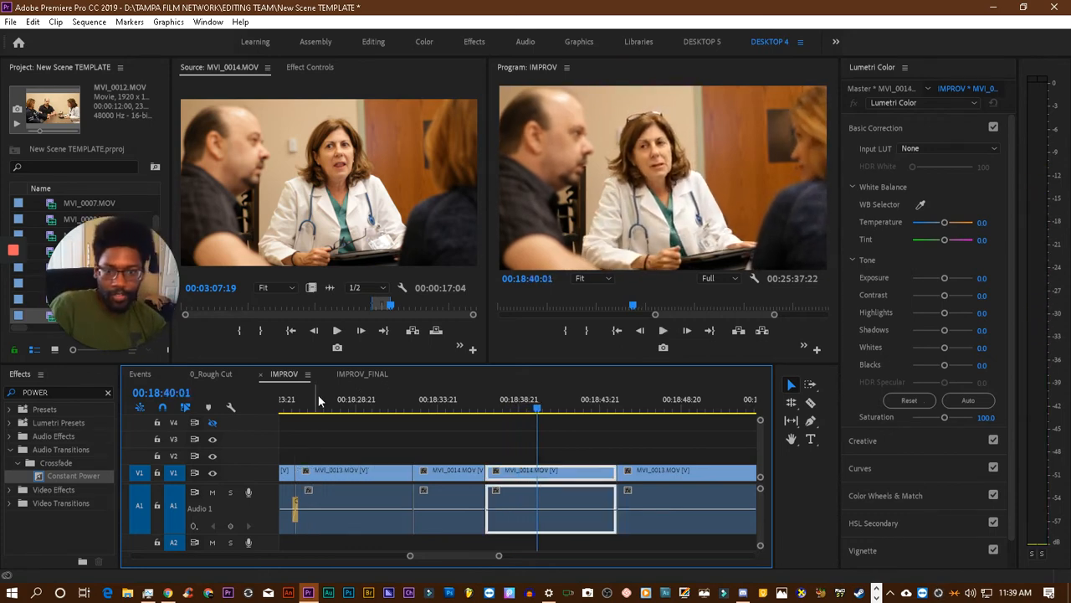
# - Play from the end of the moved MVI_0014.MOV clip at 00:18:44:19 and split the following MVI_0013.MOV clip at 00:18:47:02
pyautogui.click(624, 409)
pyautogui.moveTo(624, 408); pyautogui.dragTo(615, 411)
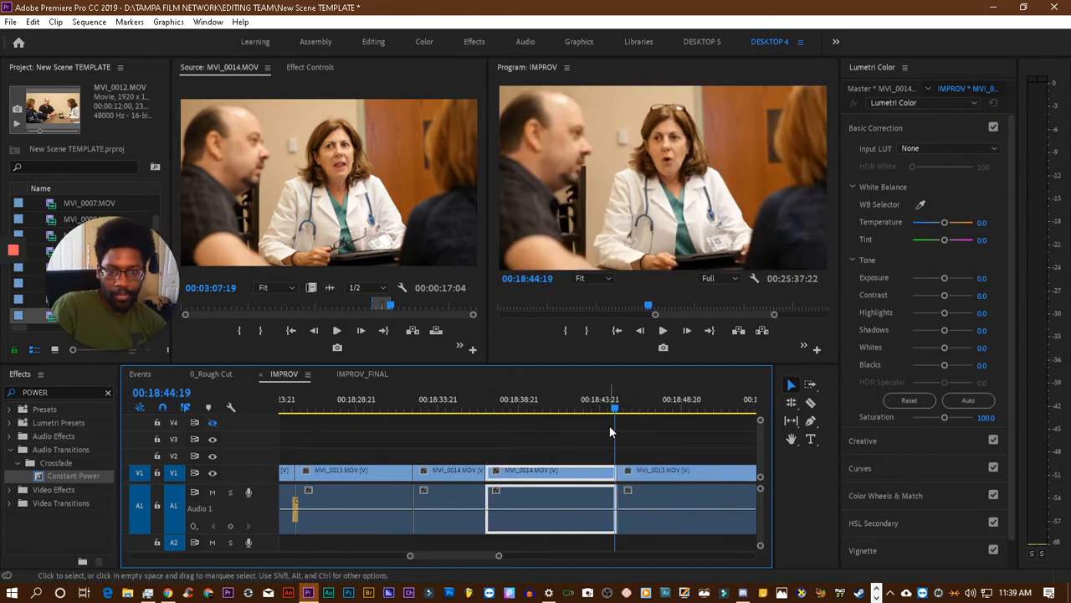
pyautogui.press('space')
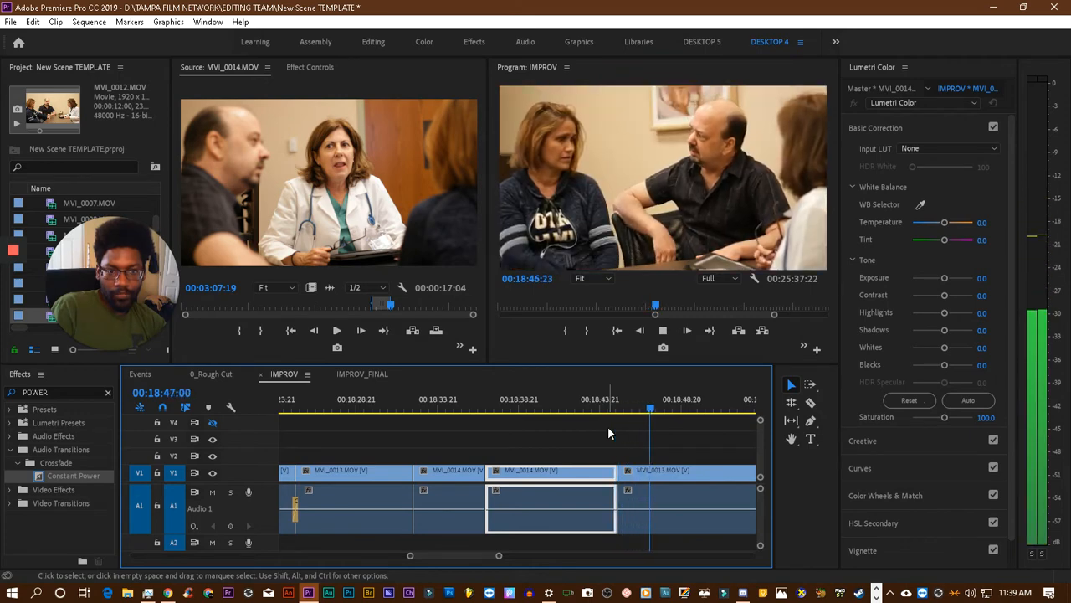
pyautogui.press('space')
pyautogui.press('Left')
pyautogui.press('Left')
pyautogui.press('Left')
pyautogui.press('Left')
pyautogui.press('Left')
pyautogui.press('Left')
pyautogui.press('Left')
pyautogui.press('Left')
pyautogui.press('Left')
pyautogui.press('Left')
pyautogui.press('Left')
pyautogui.press('Left')
pyautogui.press('Left')
pyautogui.press('Left')
pyautogui.press('Left')
pyautogui.press('Left')
pyautogui.press('Left')
pyautogui.press('Left')
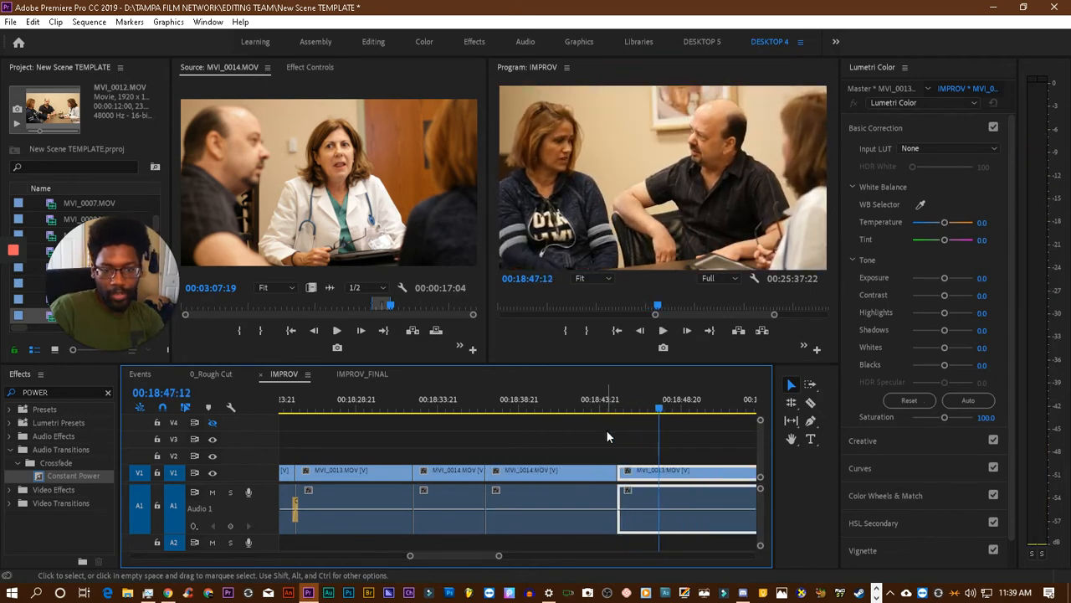
pyautogui.press('Right')
pyautogui.press('Right')
pyautogui.press('Right')
pyautogui.press('Right')
pyautogui.press('Right')
pyautogui.press('Right')
pyautogui.press('Right')
pyautogui.press('Right')
pyautogui.press('Right')
pyautogui.press('Right')
pyautogui.press('Right')
pyautogui.press('Right')
pyautogui.press('Right')
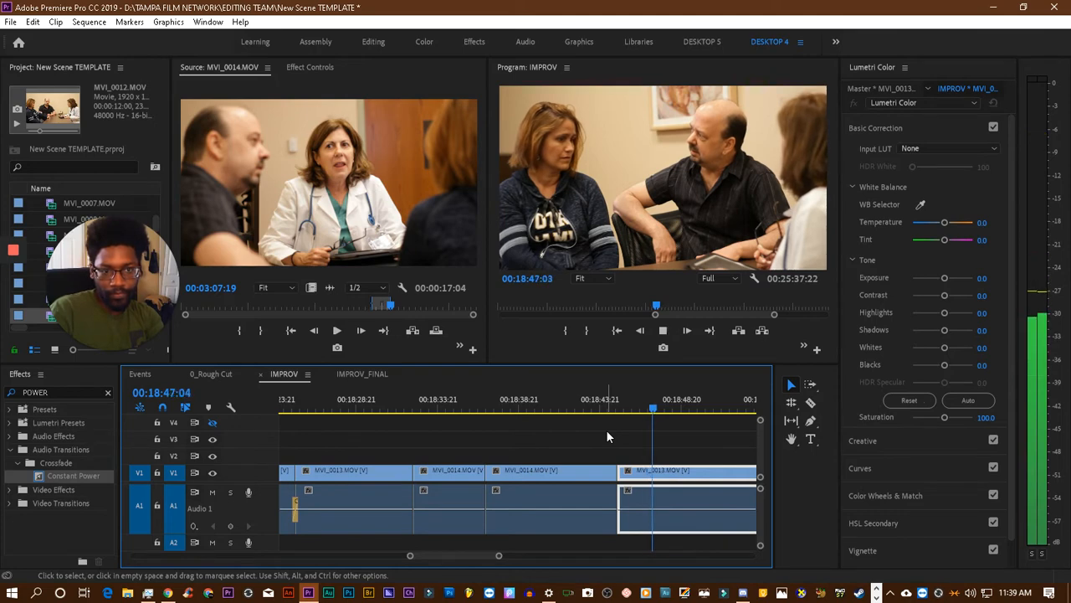
pyautogui.press('Left')
pyautogui.press('Left')
pyautogui.press('Left')
pyautogui.press('Left')
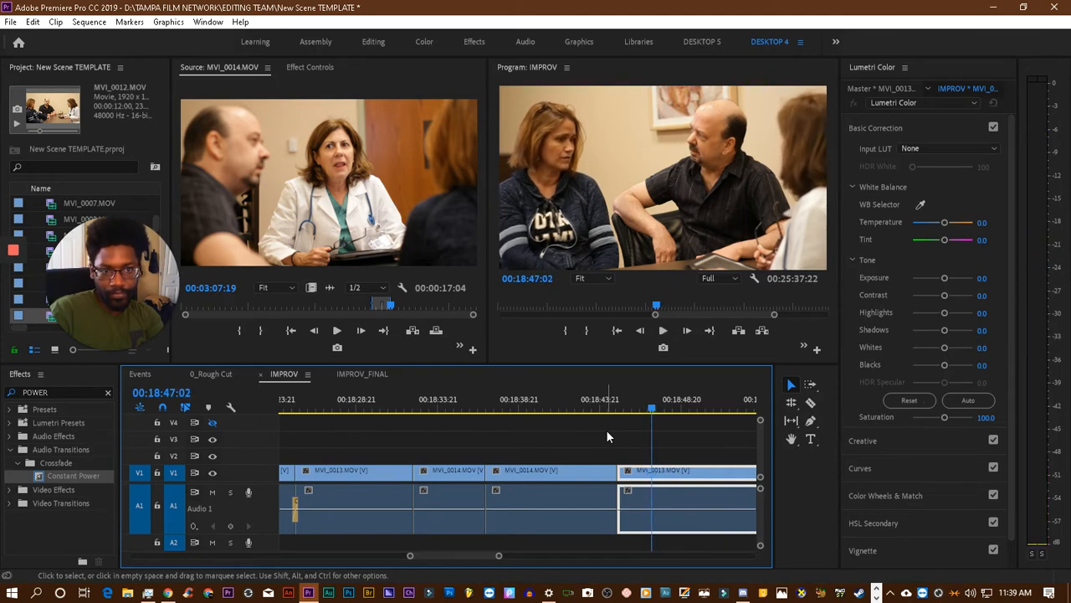
pyautogui.click(812, 403)
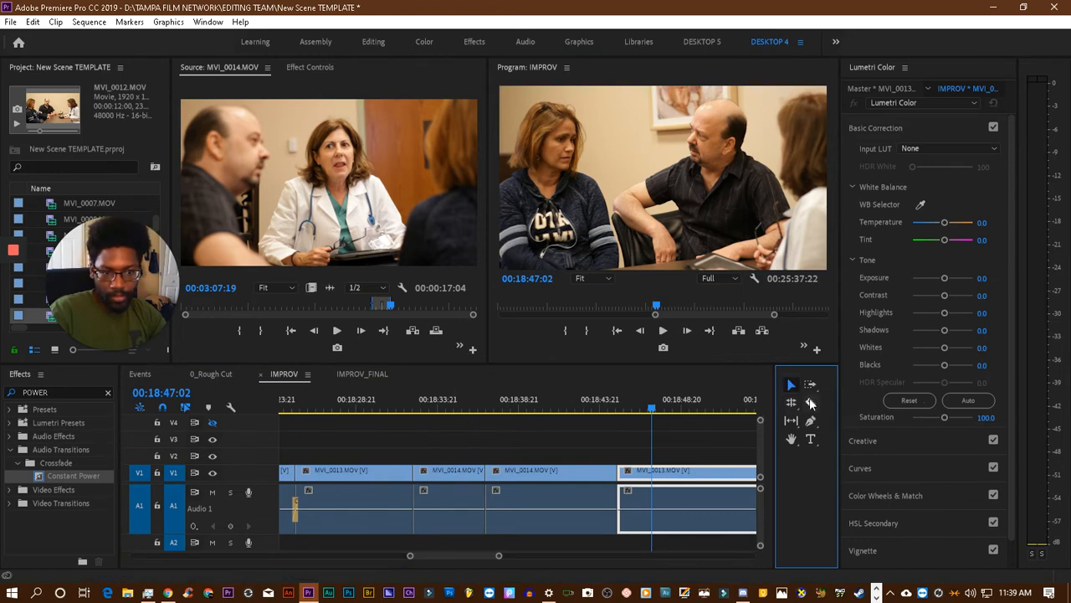
pyautogui.click(657, 487)
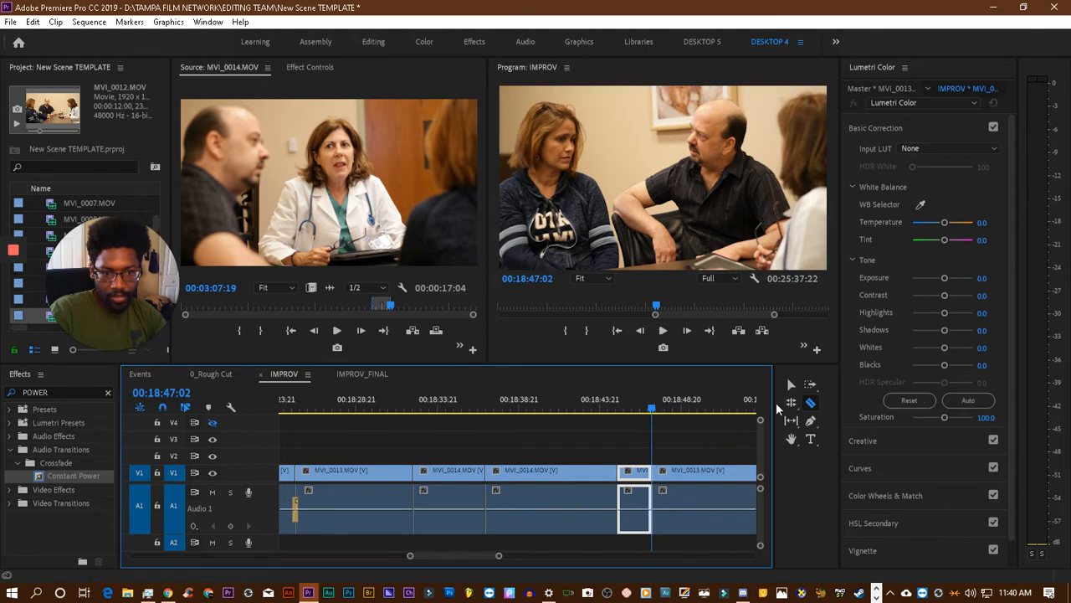
pyautogui.click(791, 385)
# - Rearrange the short split-off MVI_0013.MOV piece to sit between the two adjoining MVI_0014.MOV clips, and play back the new clip order
pyautogui.click(419, 411)
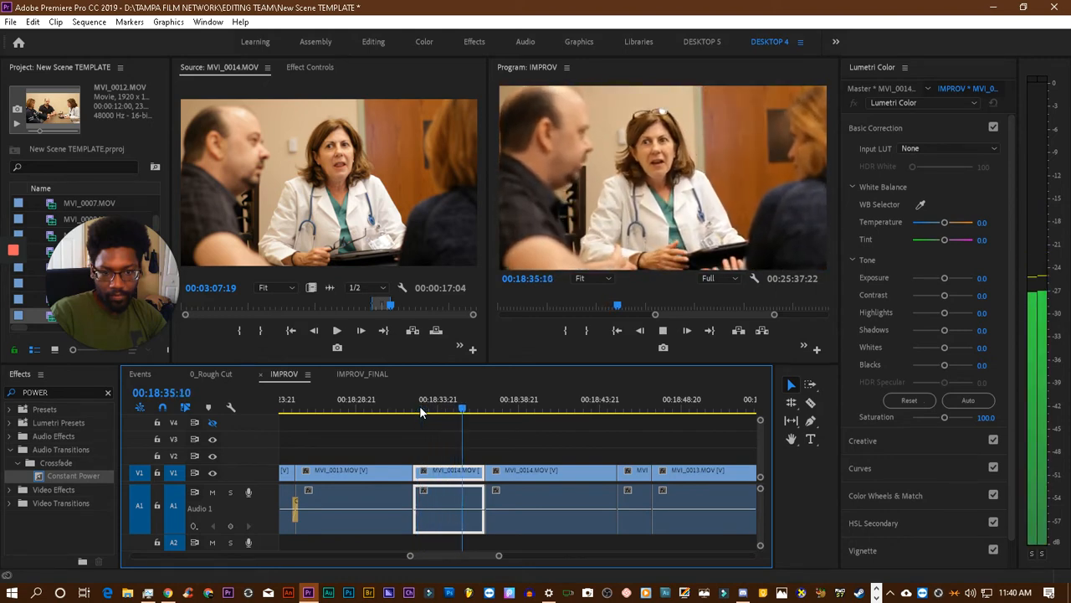
pyautogui.press('space')
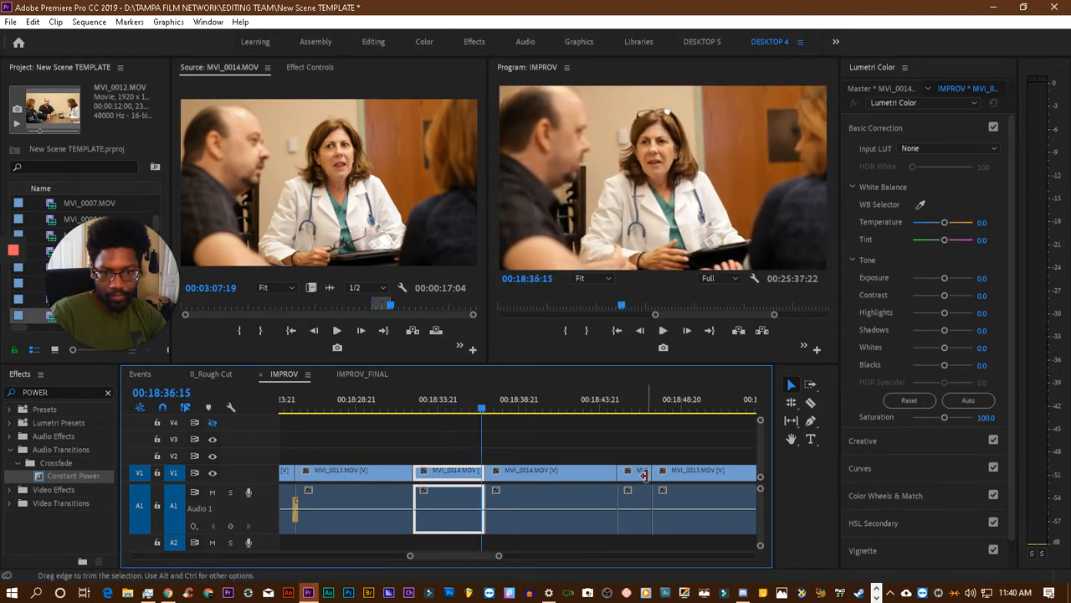
pyautogui.moveTo(640, 474); pyautogui.dragTo(508, 479)
pyautogui.click(463, 406)
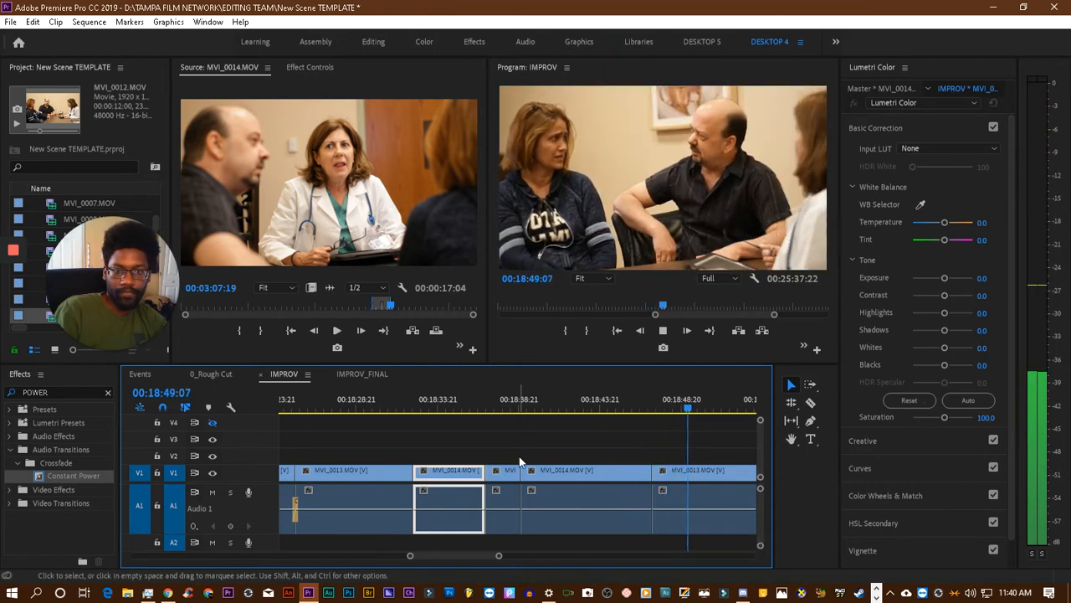
pyautogui.press('space')
pyautogui.click(565, 401)
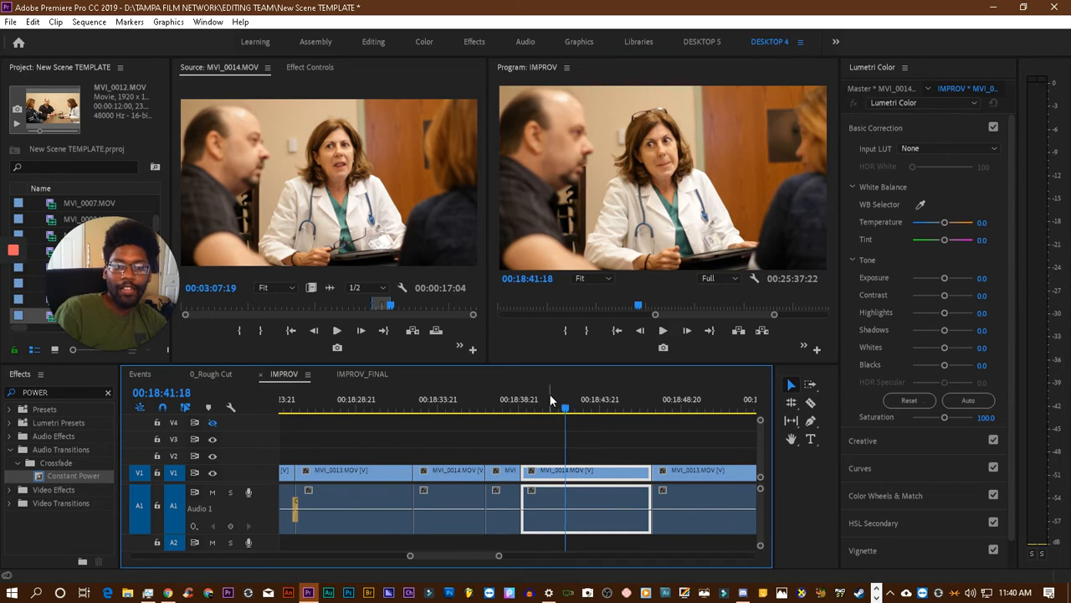
# - Review the selected MVI_0014.MOV clip from about 00:18:39:21 to 00:18:45:23, replaying the stretch around 00:18:45 for a cut point
pyautogui.moveTo(550, 396); pyautogui.dragTo(535, 398)
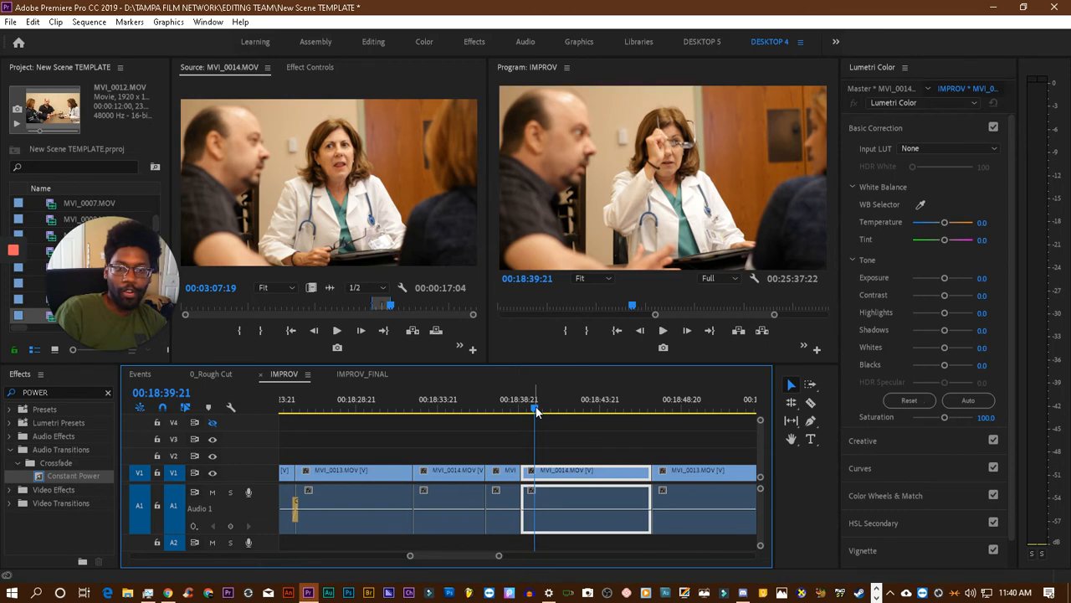
pyautogui.press('space')
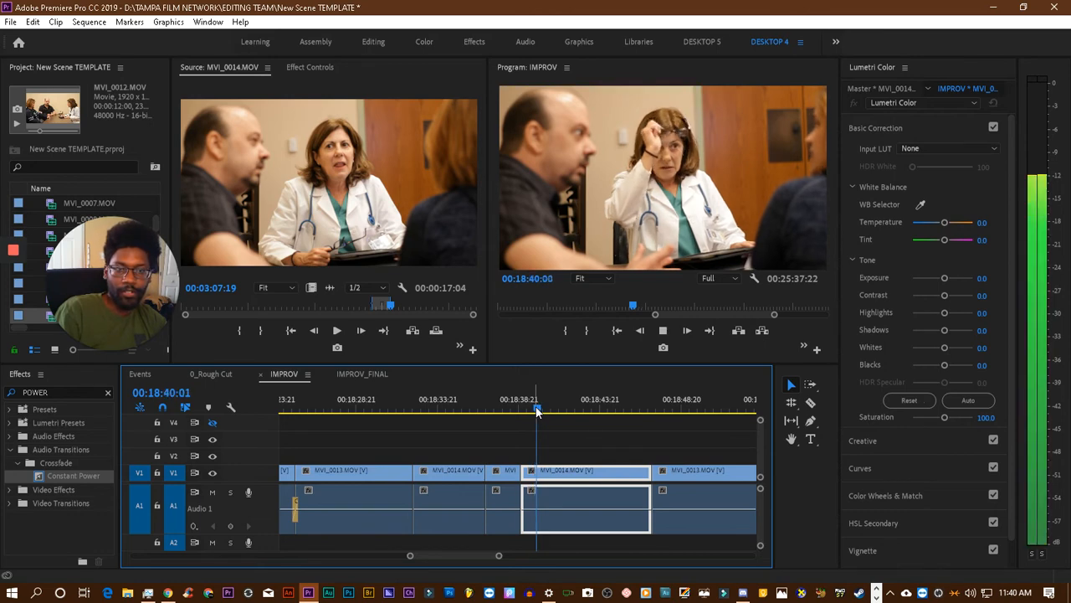
pyautogui.press('space')
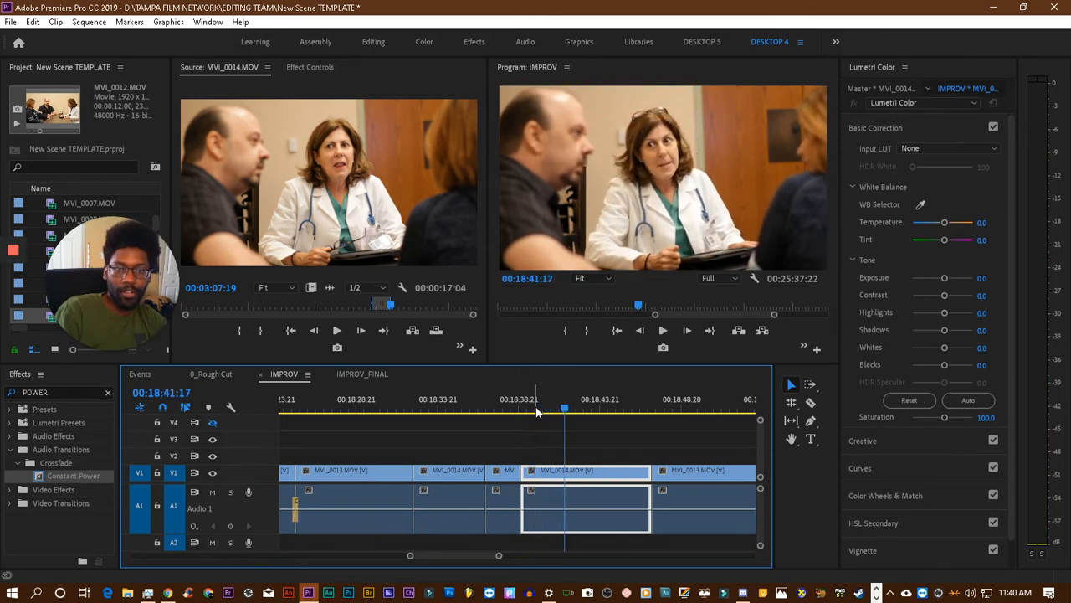
pyautogui.press('space')
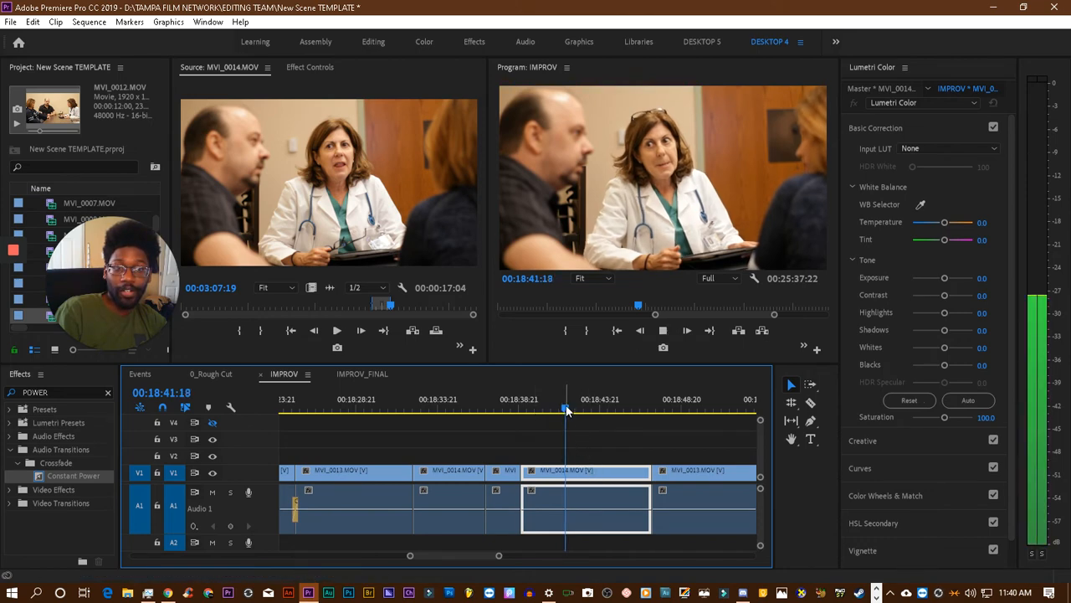
pyautogui.press('space')
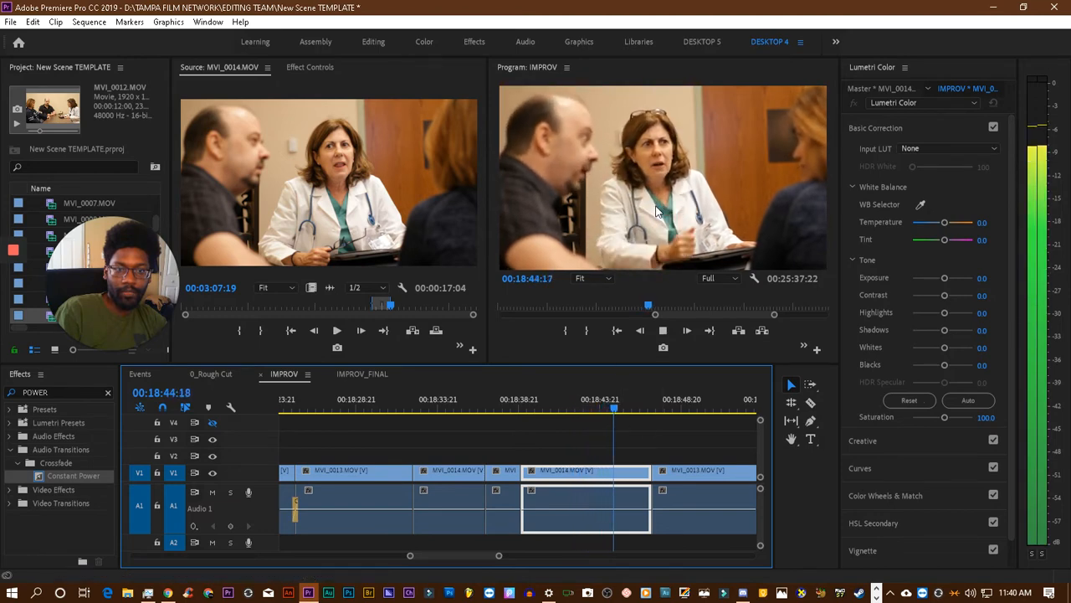
pyautogui.press('space')
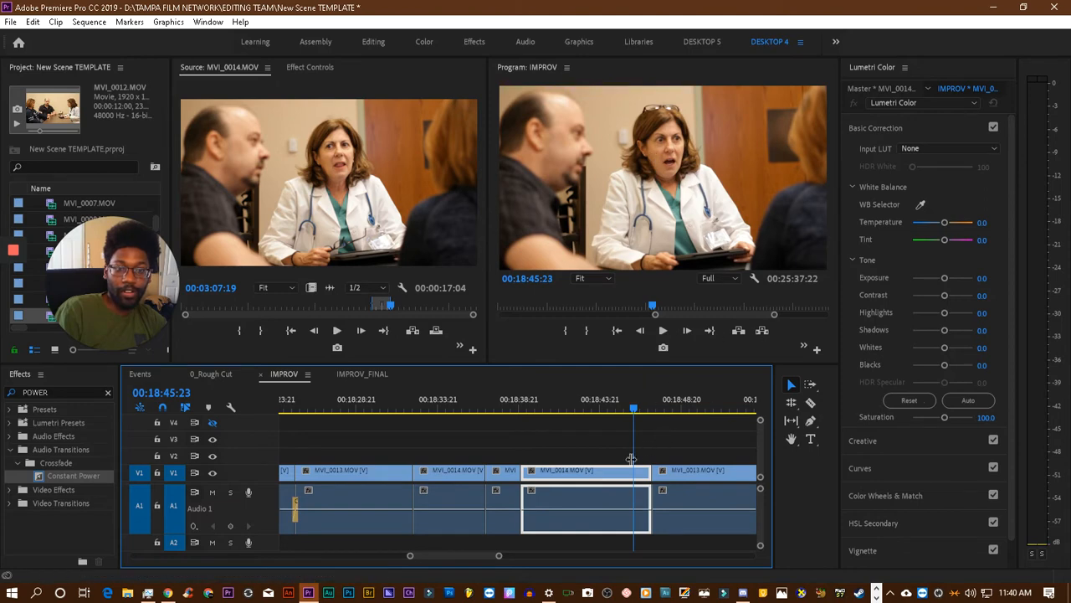
pyautogui.moveTo(629, 410); pyautogui.dragTo(625, 411)
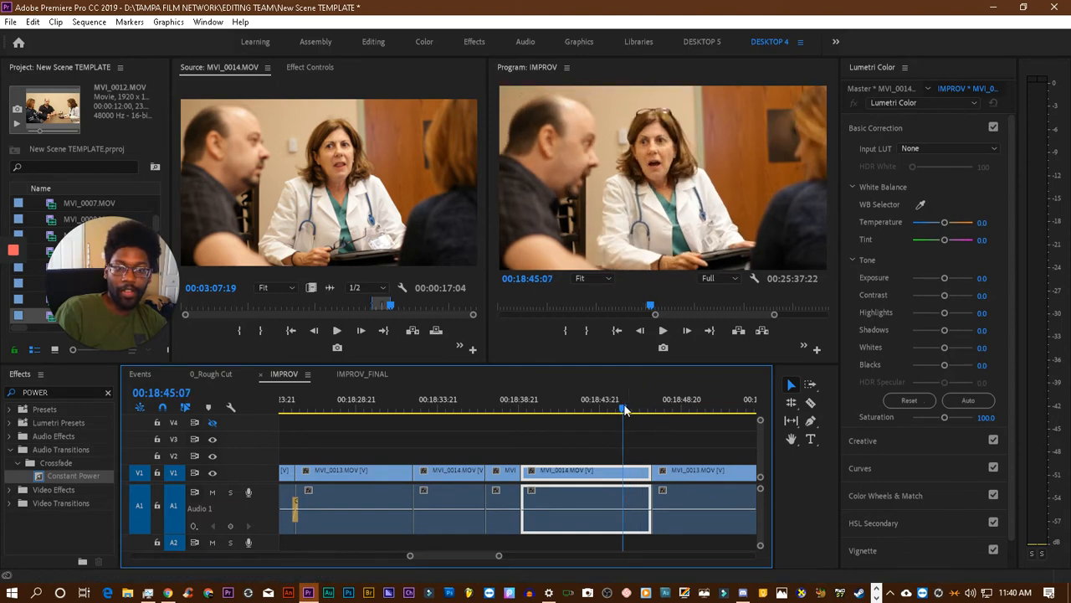
pyautogui.moveTo(625, 410); pyautogui.dragTo(606, 412)
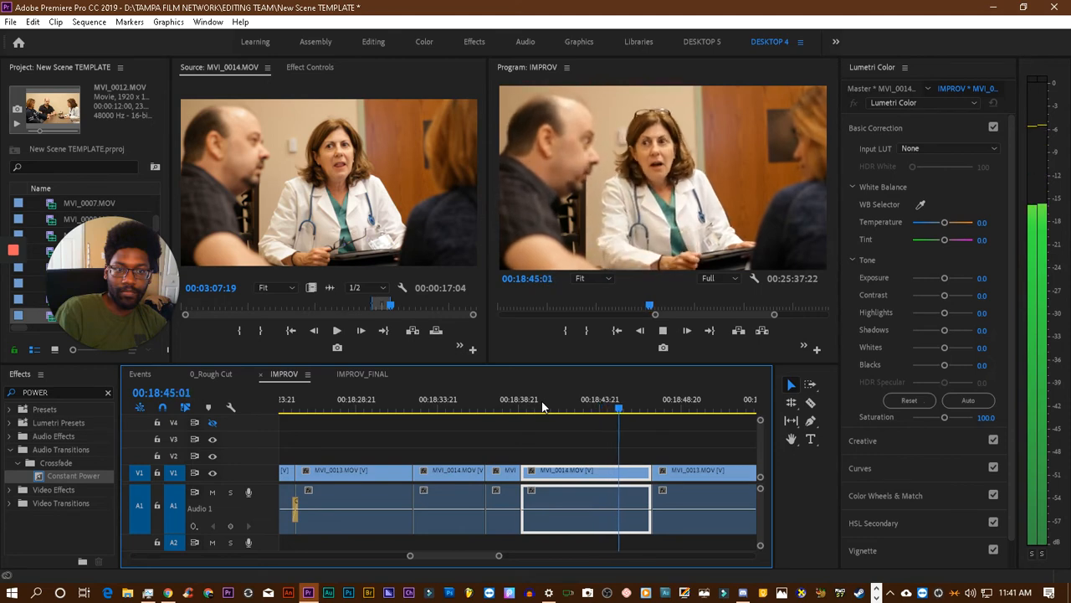
pyautogui.press('space')
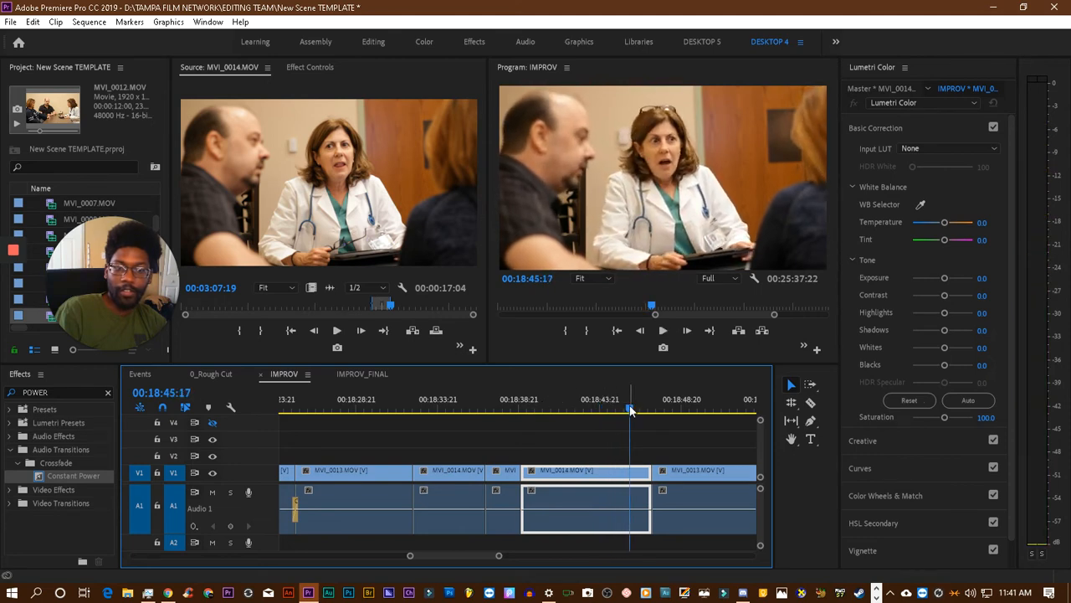
pyautogui.moveTo(628, 407); pyautogui.dragTo(589, 417)
pyautogui.press('space')
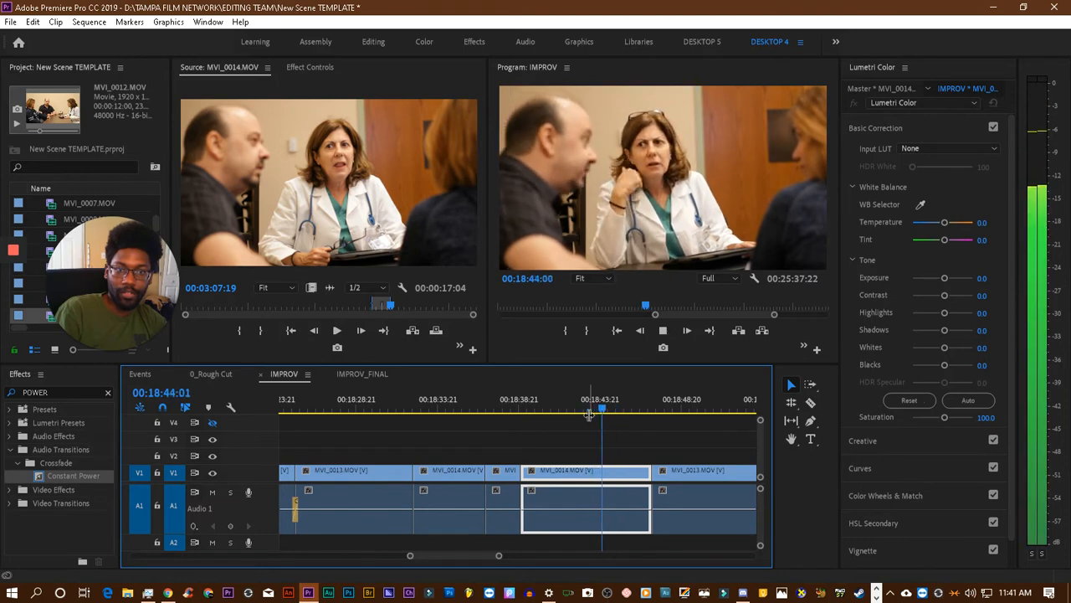
pyautogui.press('space')
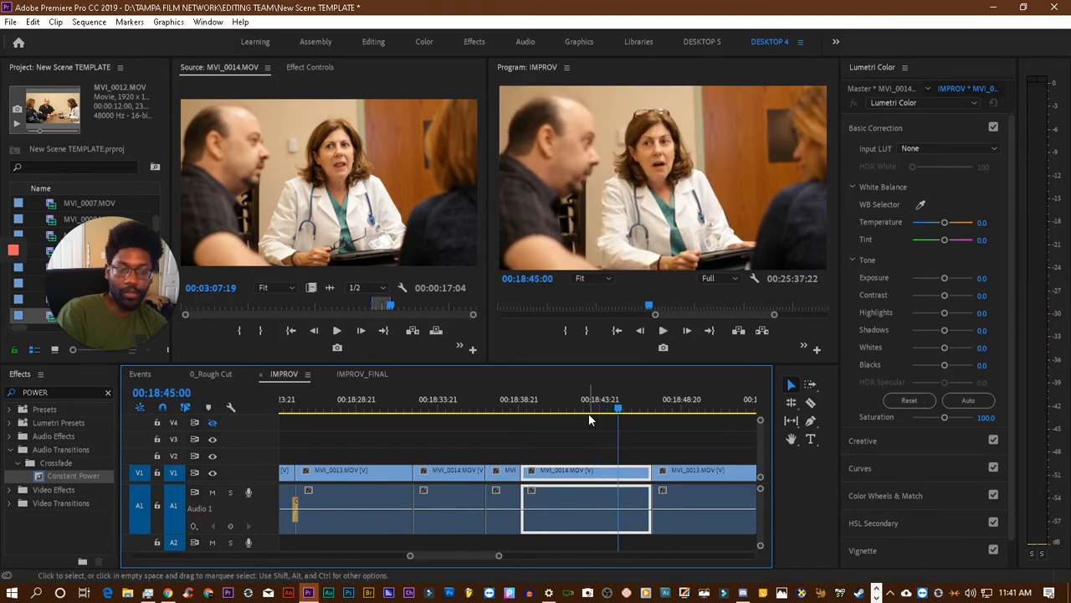
# - Trim the end of the selected MVI_0014.MOV clip back to 00:18:44:19
pyautogui.press('Left')
pyautogui.press('Left')
pyautogui.press('Left')
pyautogui.press('Left')
pyautogui.press('Left')
pyautogui.press('Left')
pyautogui.press('Left')
pyautogui.press('Left')
pyautogui.press('Left')
pyautogui.press('Left')
pyautogui.press('Left')
pyautogui.press('Left')
pyautogui.press('Left')
pyautogui.press('Left')
pyautogui.press('Left')
pyautogui.press('Left')
pyautogui.press('Left')
pyautogui.press('Left')
pyautogui.press('Left')
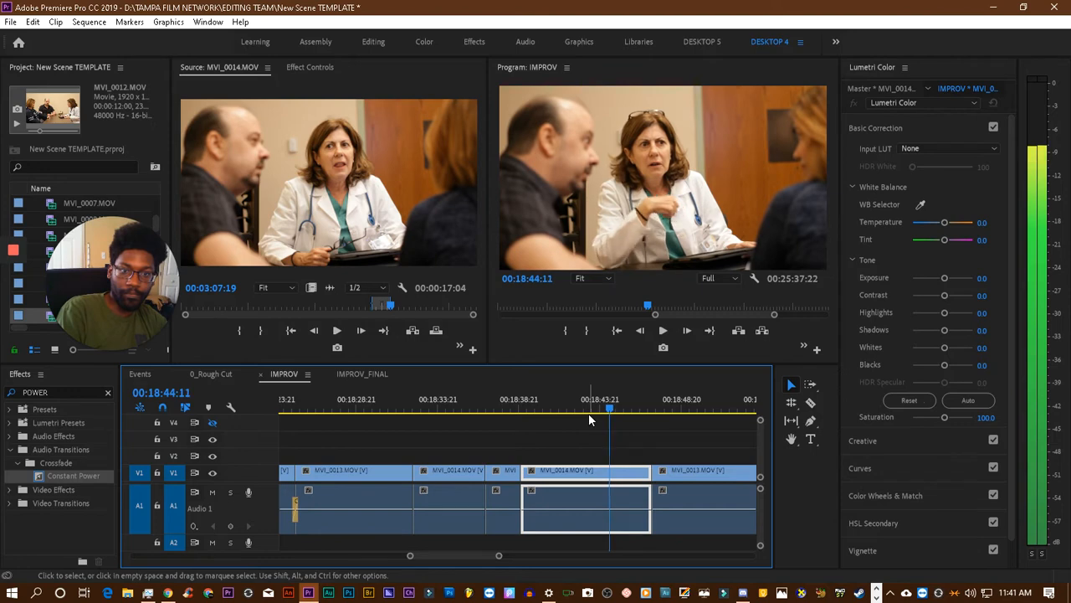
pyautogui.press('Right')
pyautogui.press('Right')
pyautogui.press('Right')
pyautogui.press('Right')
pyautogui.press('Right')
pyautogui.press('Right')
pyautogui.press('Right')
pyautogui.press('Right')
pyautogui.press('Right')
pyautogui.press('Right')
pyautogui.press('Right')
pyautogui.press('Right')
pyautogui.press('Right')
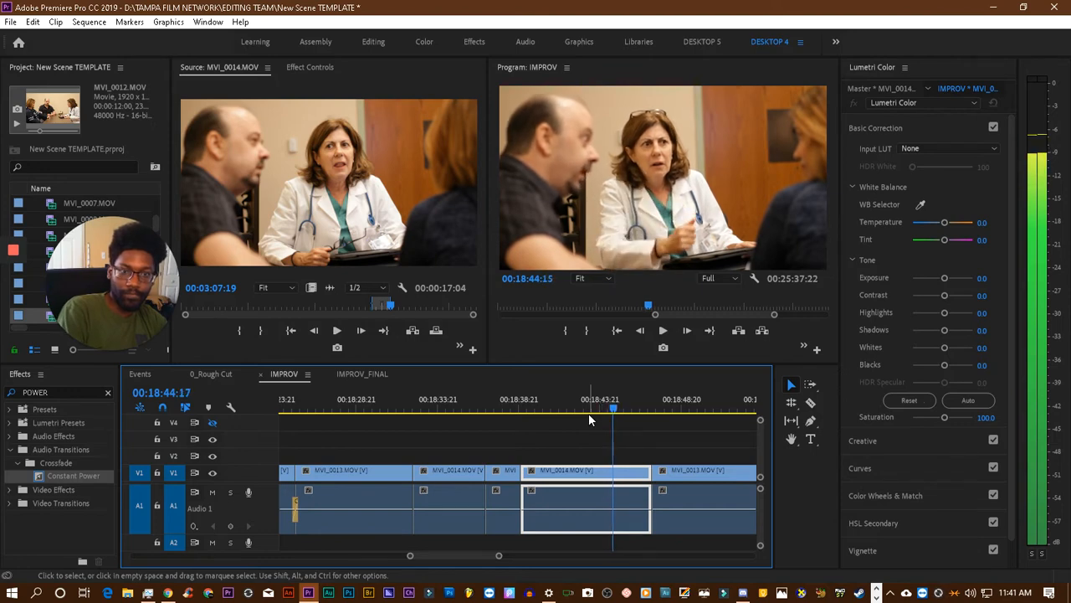
pyautogui.press('Right')
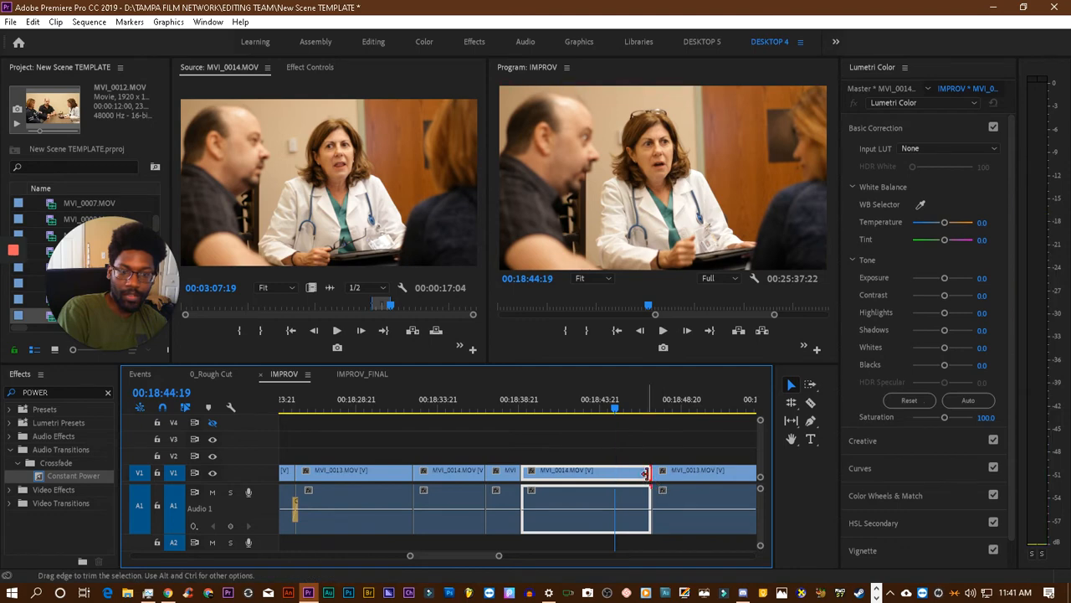
pyautogui.moveTo(643, 476); pyautogui.dragTo(615, 476)
# - Trim the start of the following MVI_0013.MOV clip to about 00:18:51, close the gap after MVI_0014.MOV, and play across the new cut
pyautogui.click(657, 408)
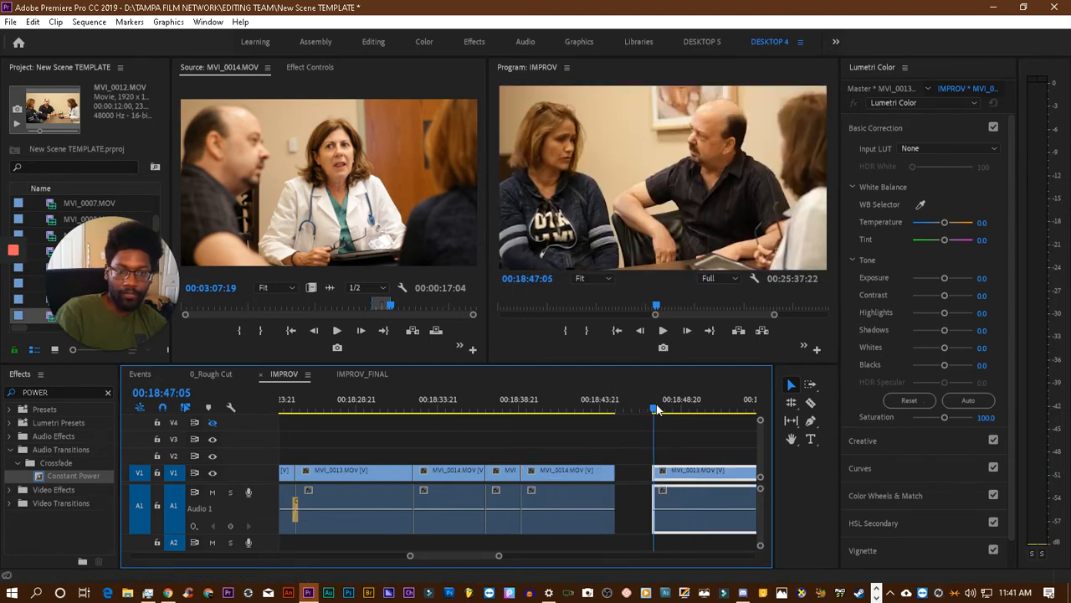
pyautogui.press('space')
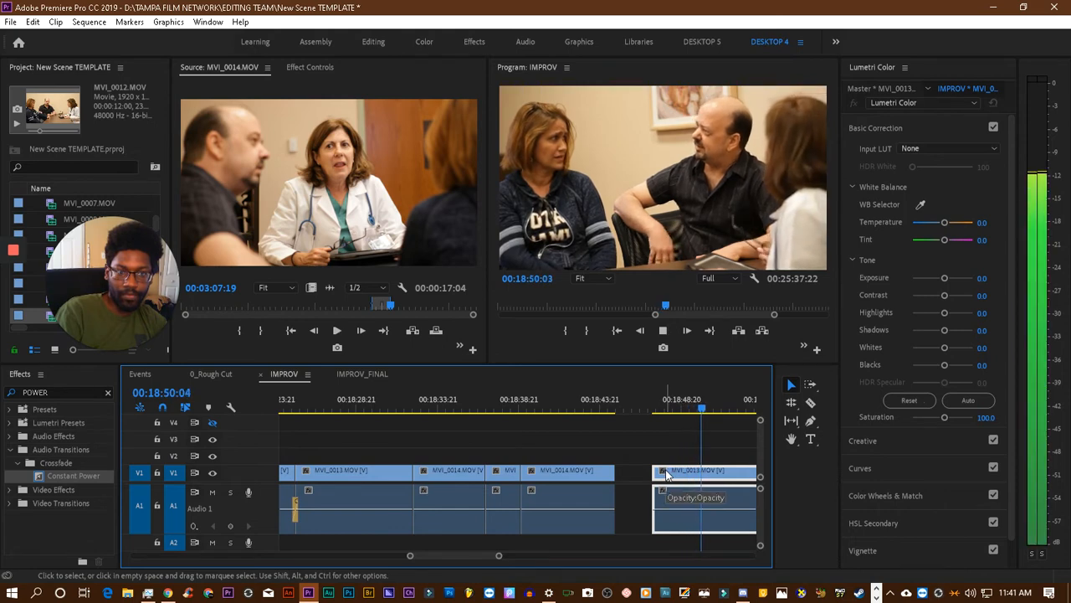
pyautogui.click(690, 408)
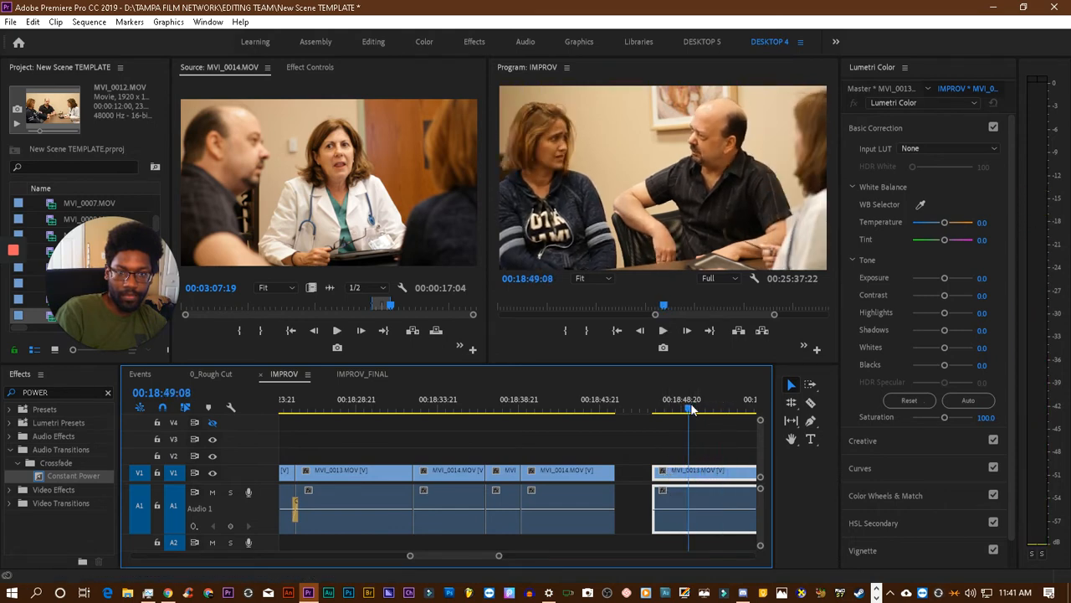
pyautogui.press('space')
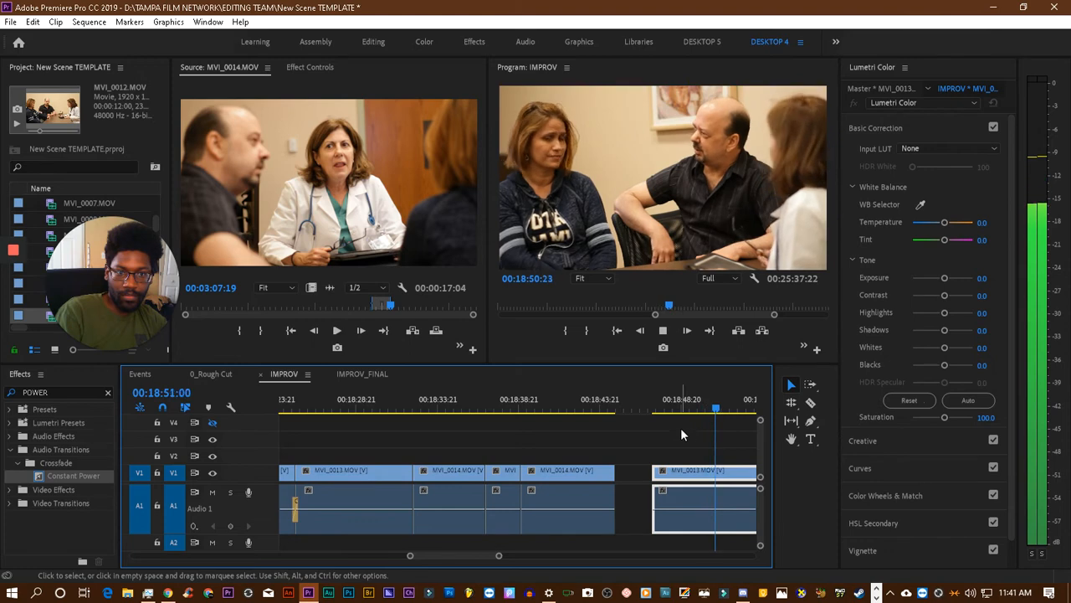
pyautogui.press('space')
pyautogui.moveTo(656, 470)
pyautogui.mouseDown()
pyautogui.moveTo(724, 473)
pyautogui.moveTo(636, 479)
pyautogui.mouseUp()
pyautogui.click(587, 401)
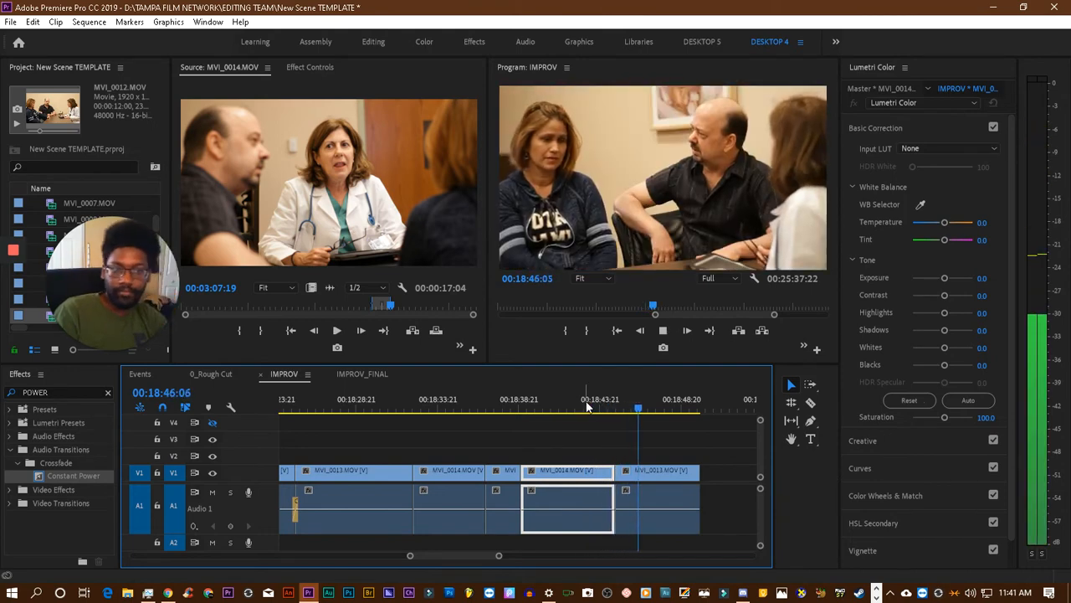
pyautogui.press('space')
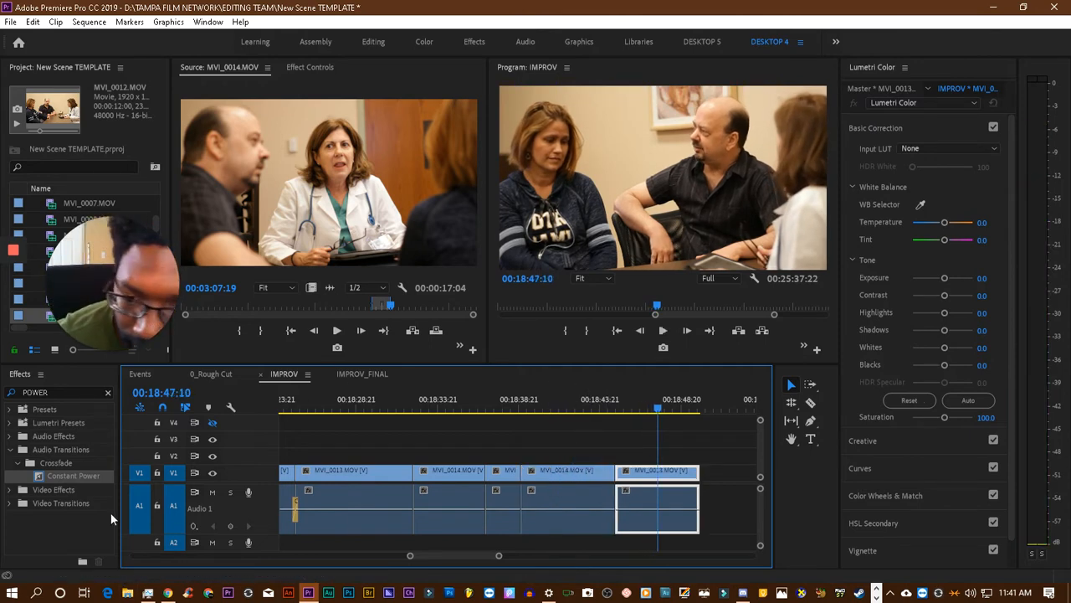
# - Add a Constant Power audio crossfade at the 00:18:44:19 cut between MVI_0014.MOV and MVI_0013.MOV and play it back
pyautogui.moveTo(56, 479); pyautogui.dragTo(616, 512)
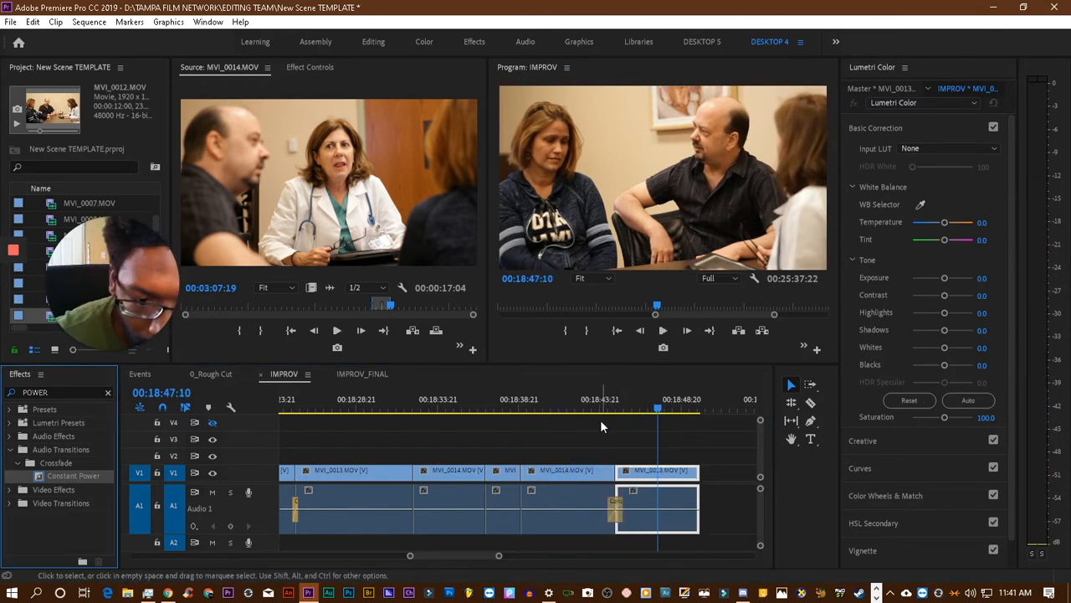
pyautogui.click(603, 408)
pyautogui.press('space')
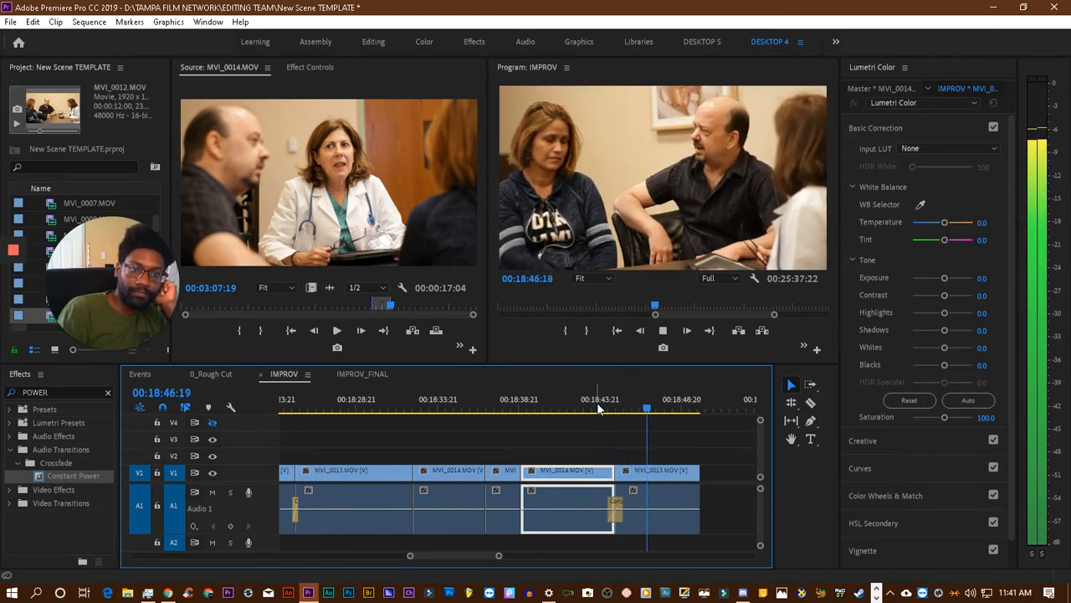
pyautogui.press('space')
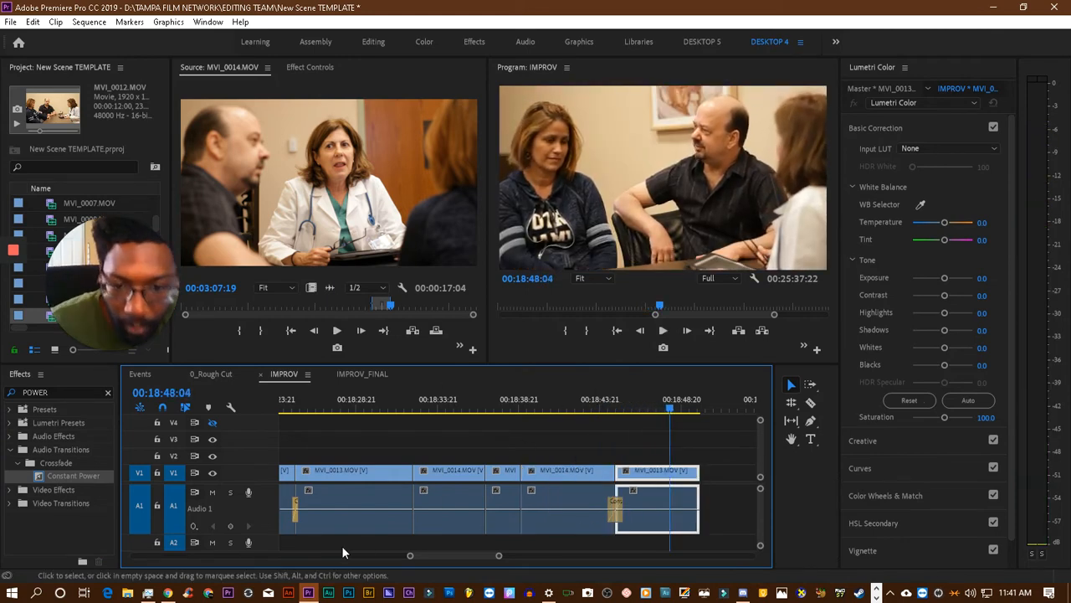
# - Shorten the new Constant Power crossfade to about half a second and play through the cut
pyautogui.moveTo(406, 554); pyautogui.dragTo(430, 550)
pyautogui.scroll(2, 434, 530)
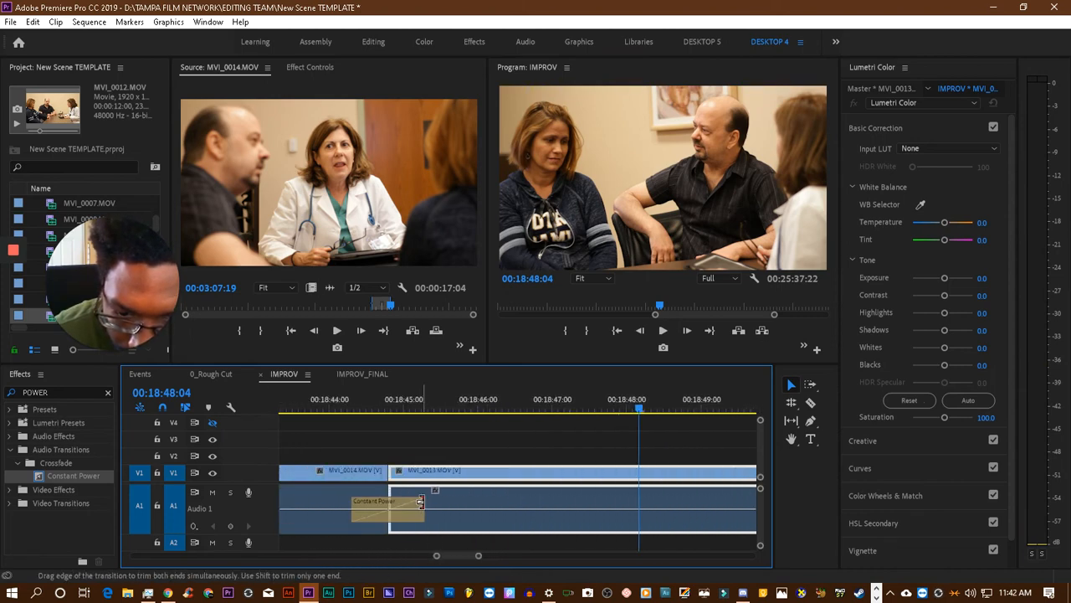
pyautogui.moveTo(421, 501); pyautogui.dragTo(406, 505)
pyautogui.scroll(2, 463, 410)
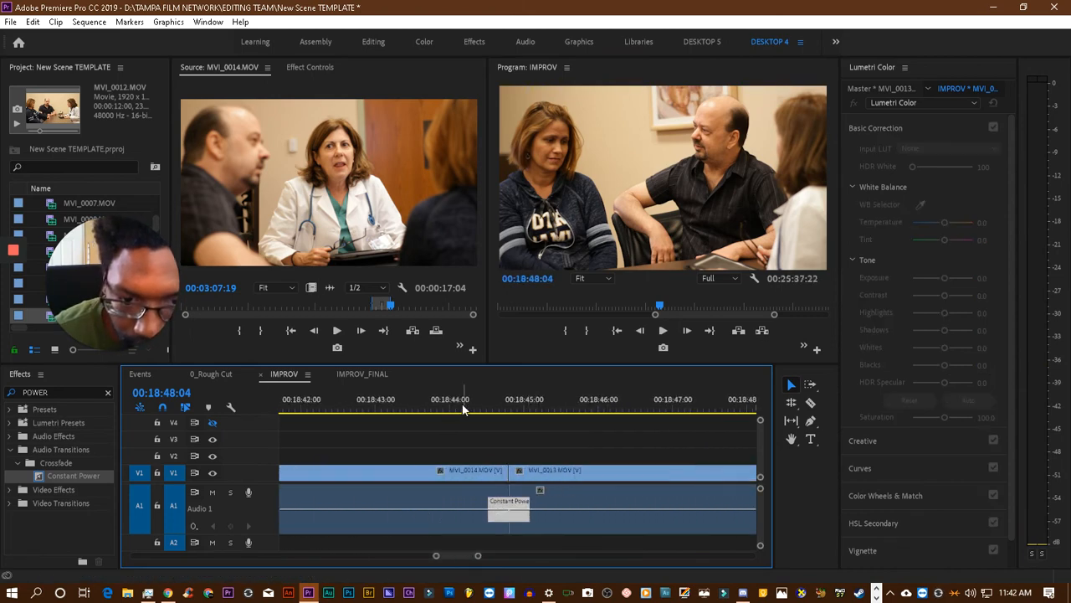
pyautogui.click(462, 408)
pyautogui.press('space')
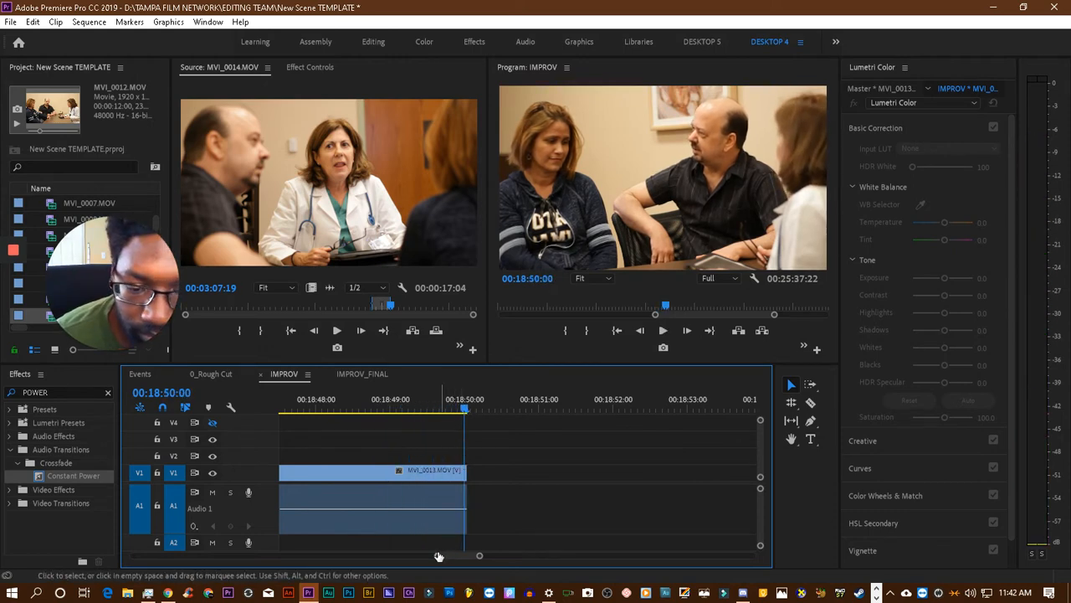
# - Trim the start of the last MVI_0014.MOV clip to 00:18:58:01 and move it directly against the end of the preceding MVI_0013.MOV clip
pyautogui.moveTo(439, 556); pyautogui.dragTo(412, 556)
pyautogui.scroll(2, 529, 524)
pyautogui.scroll(-3, 531, 522)
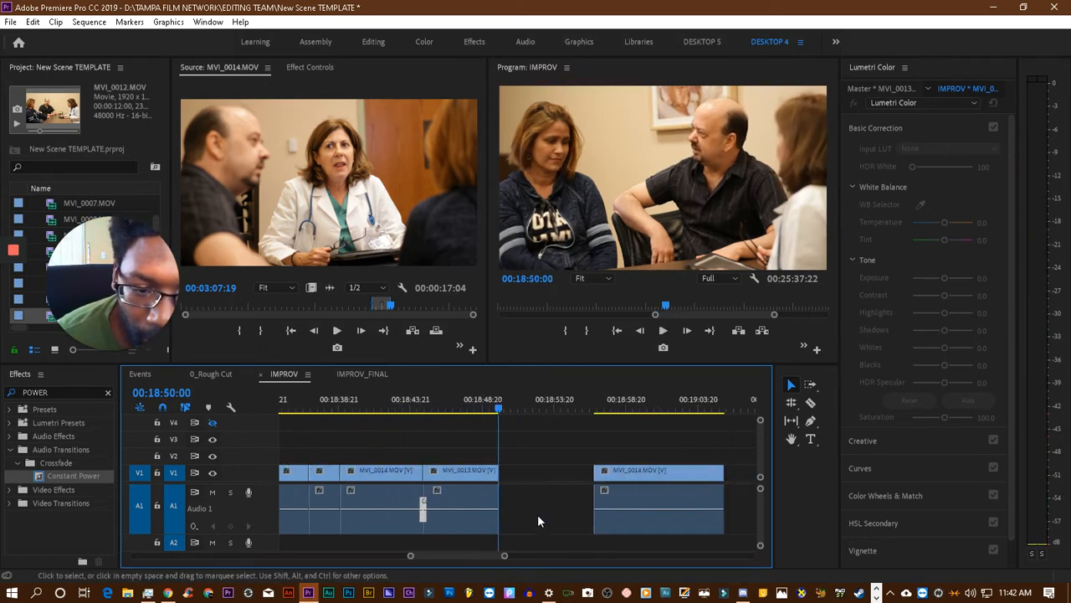
pyautogui.scroll(-5, 540, 513)
pyautogui.click(423, 409)
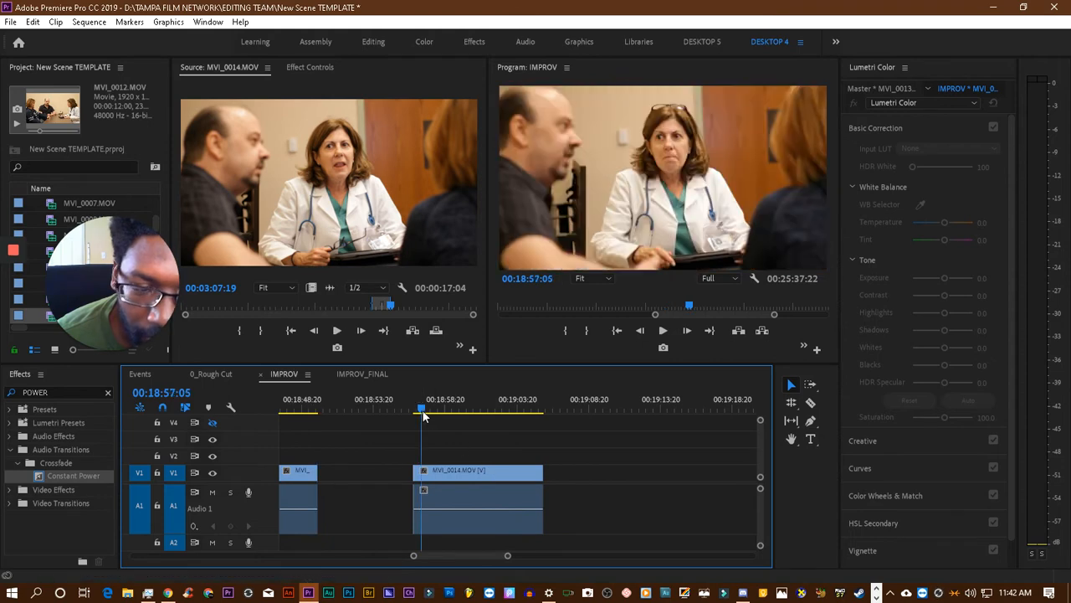
pyautogui.press('space')
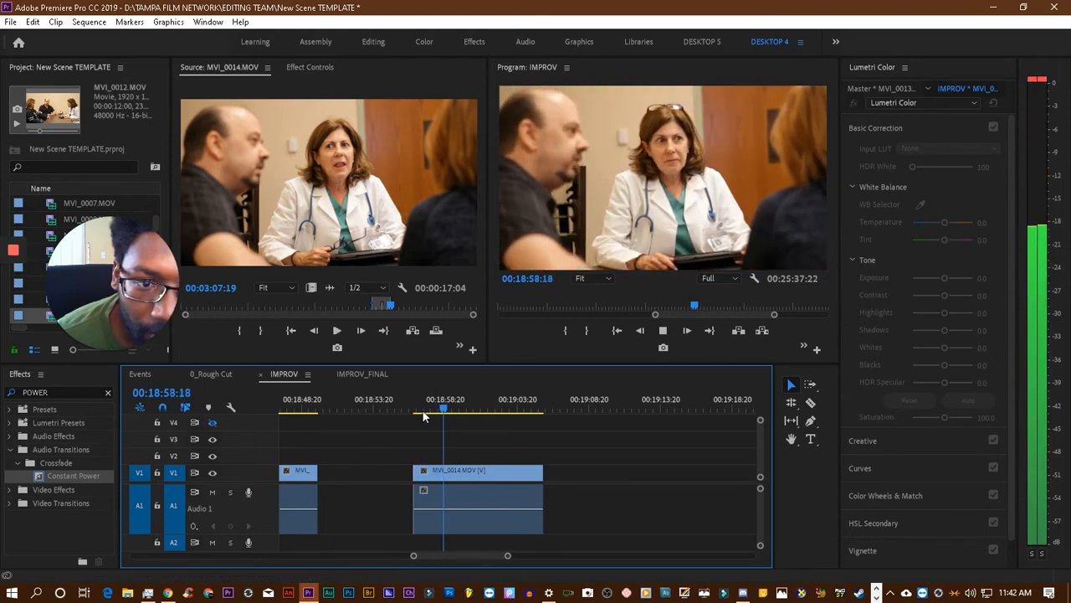
pyautogui.click(429, 407)
pyautogui.moveTo(432, 406); pyautogui.dragTo(435, 406)
pyautogui.click(426, 408)
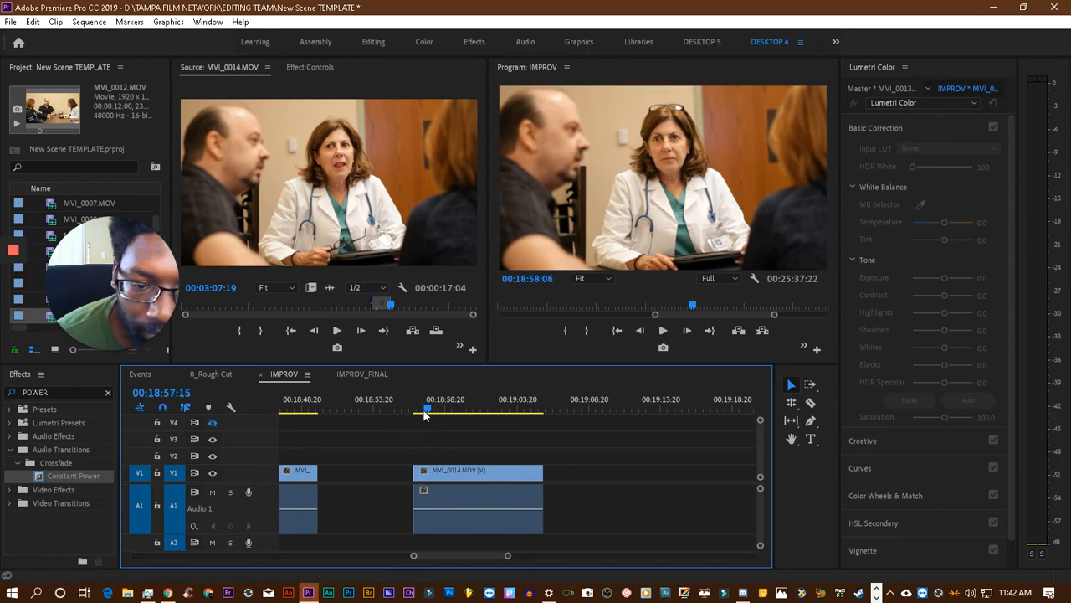
pyautogui.press('space')
pyautogui.press('space')
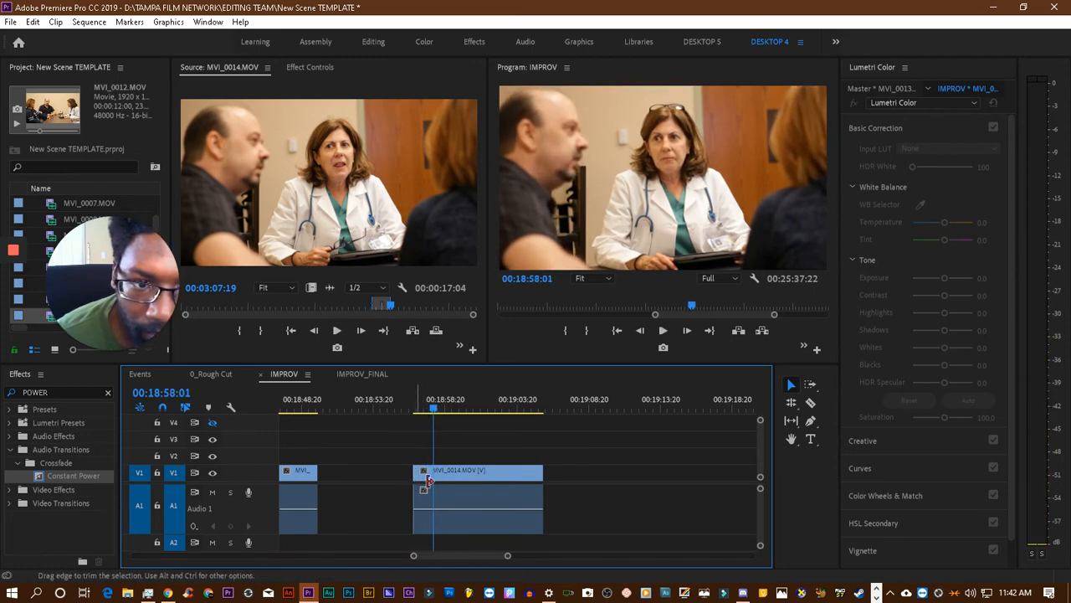
pyautogui.click(416, 470)
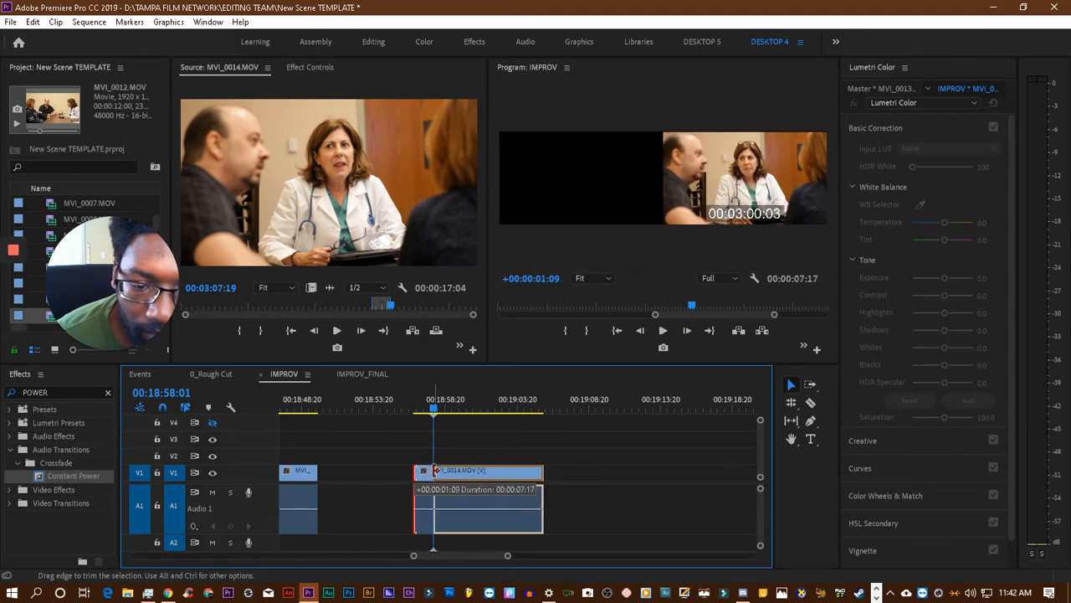
pyautogui.moveTo(474, 477); pyautogui.dragTo(360, 480)
# - Play across the cut between MVI_0013.MOV and the last MVI_0014.MOV, add a Constant Power audio crossfade there, and save the project
pyautogui.scroll(5, 441, 425)
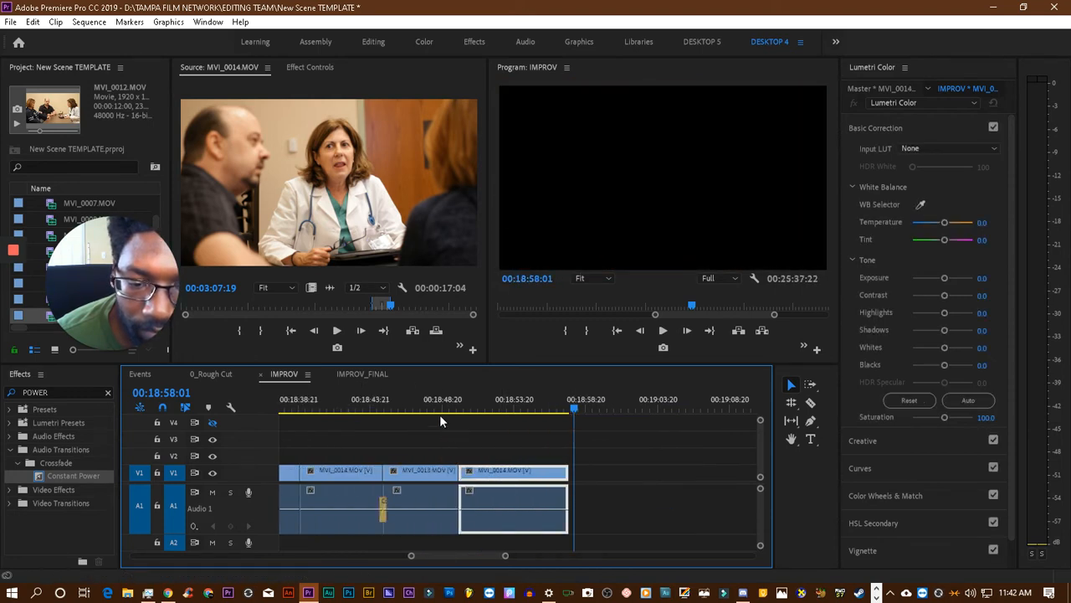
pyautogui.click(390, 404)
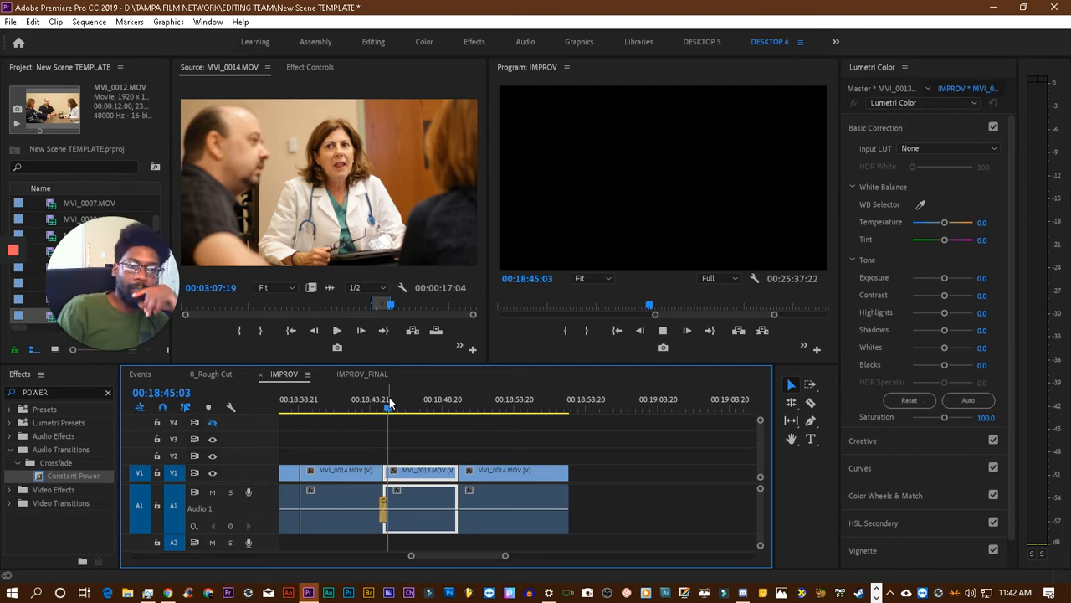
pyautogui.press('space')
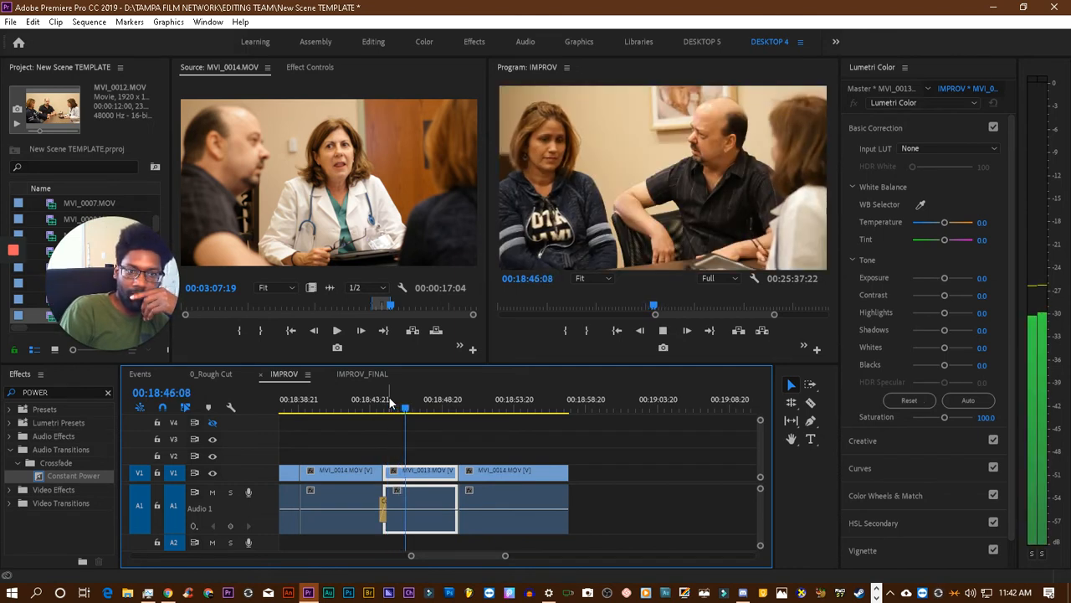
pyautogui.press('space')
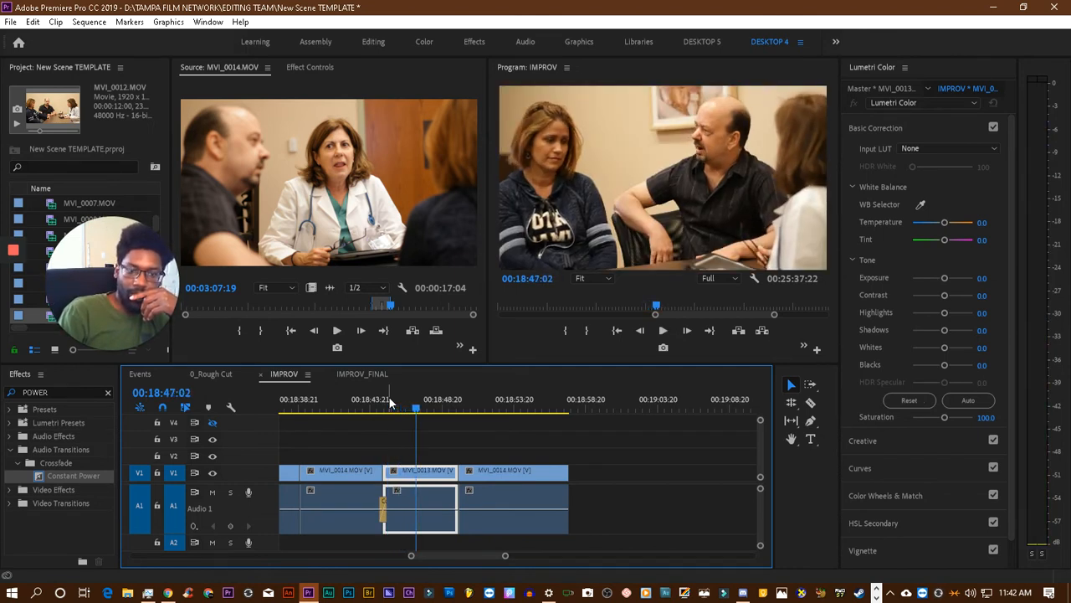
pyautogui.press('space')
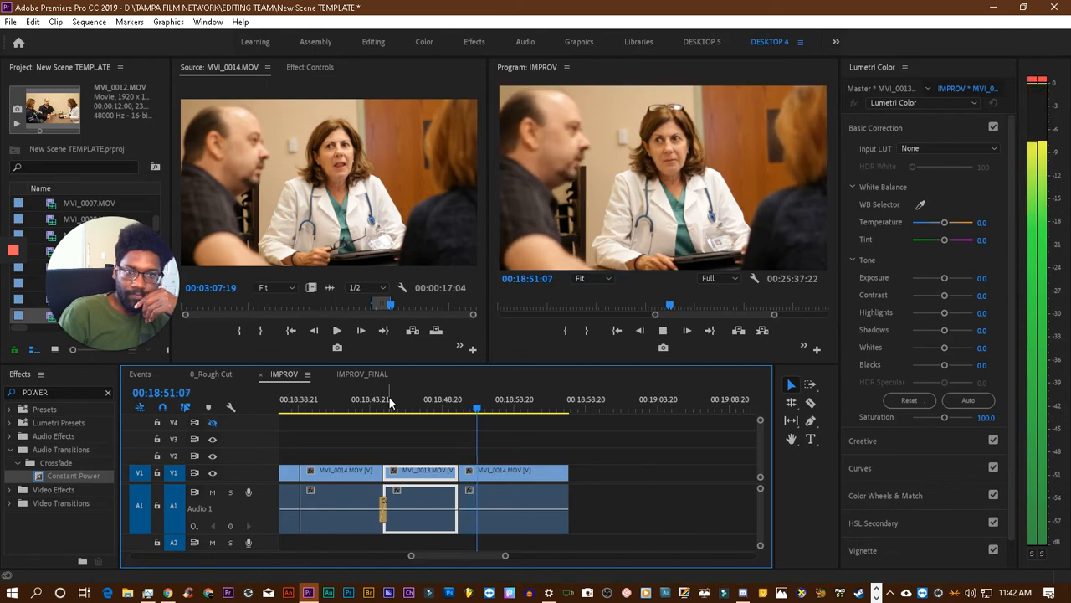
pyautogui.press('space')
pyautogui.moveTo(44, 482); pyautogui.dragTo(458, 508)
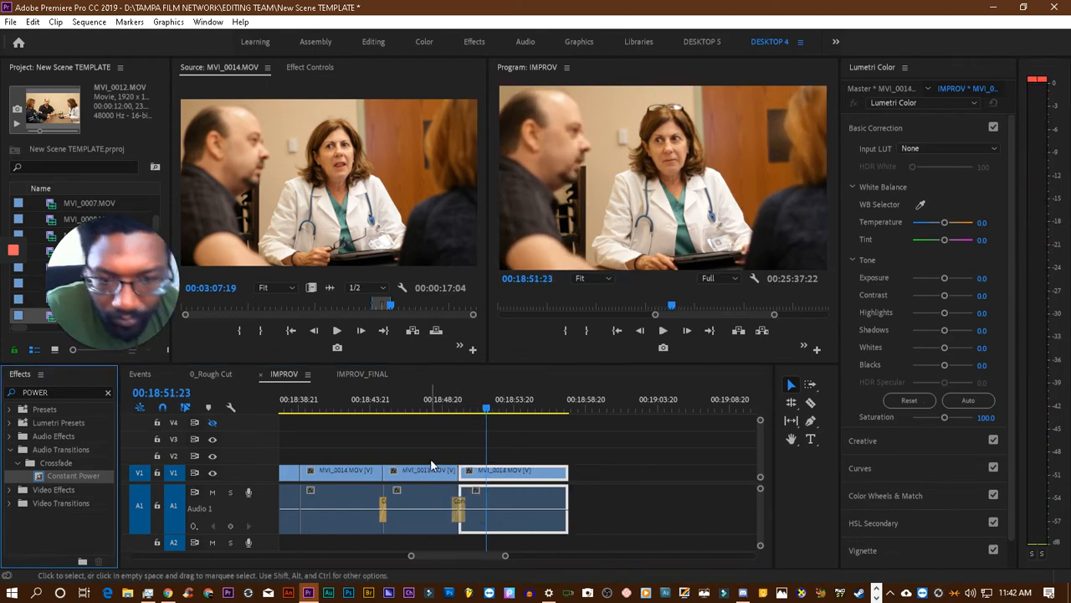
pyautogui.hotkey('ctrl', 's')
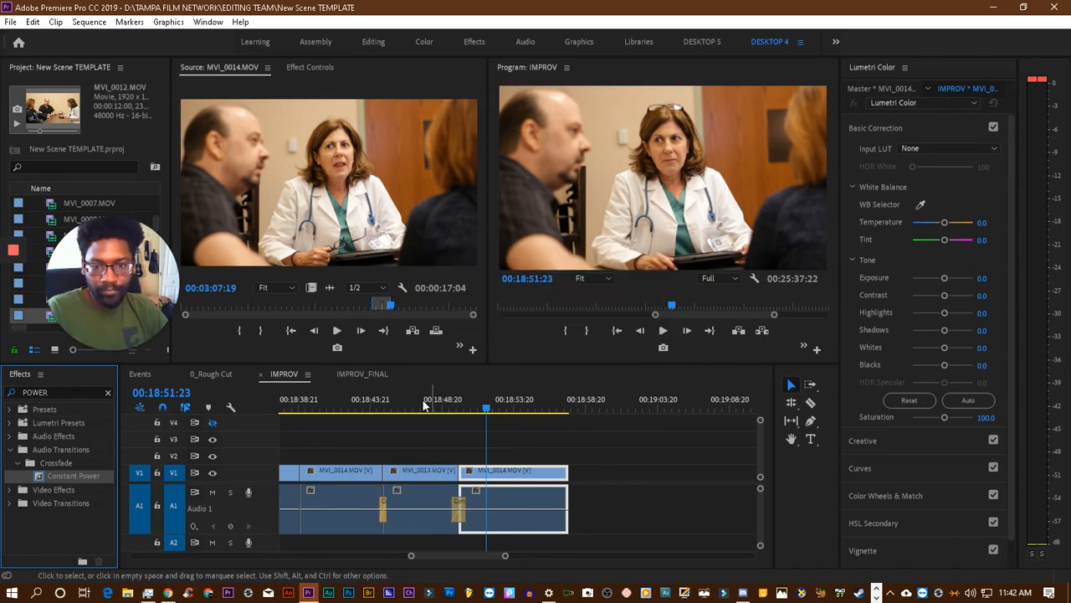
# - Play through the new Constant Power crossfade, shorten it to about 18 frames, and play the sequence to its end
pyautogui.click(422, 406)
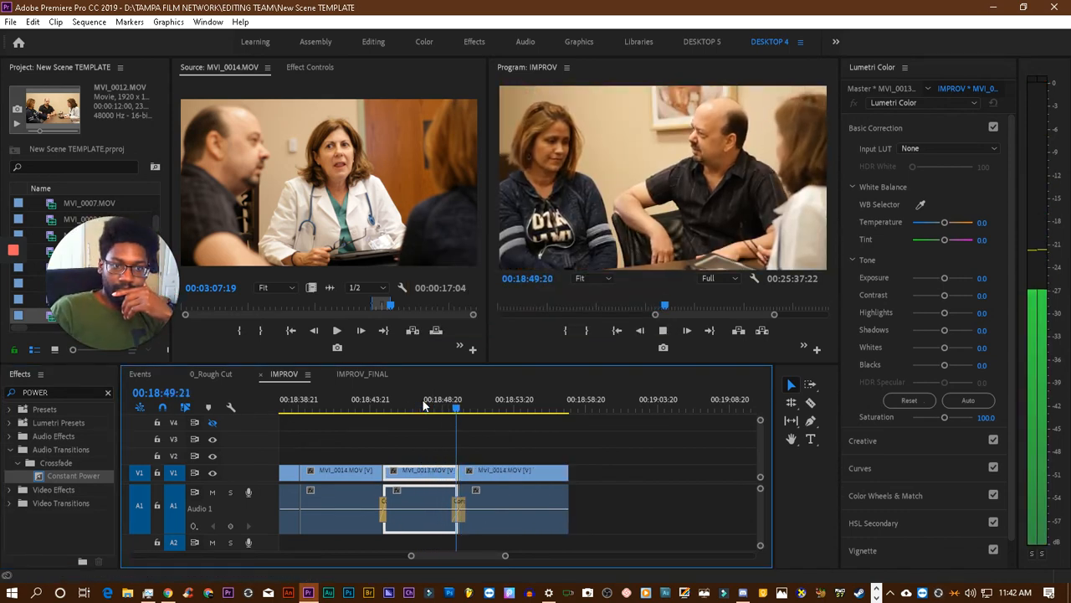
pyautogui.press('space')
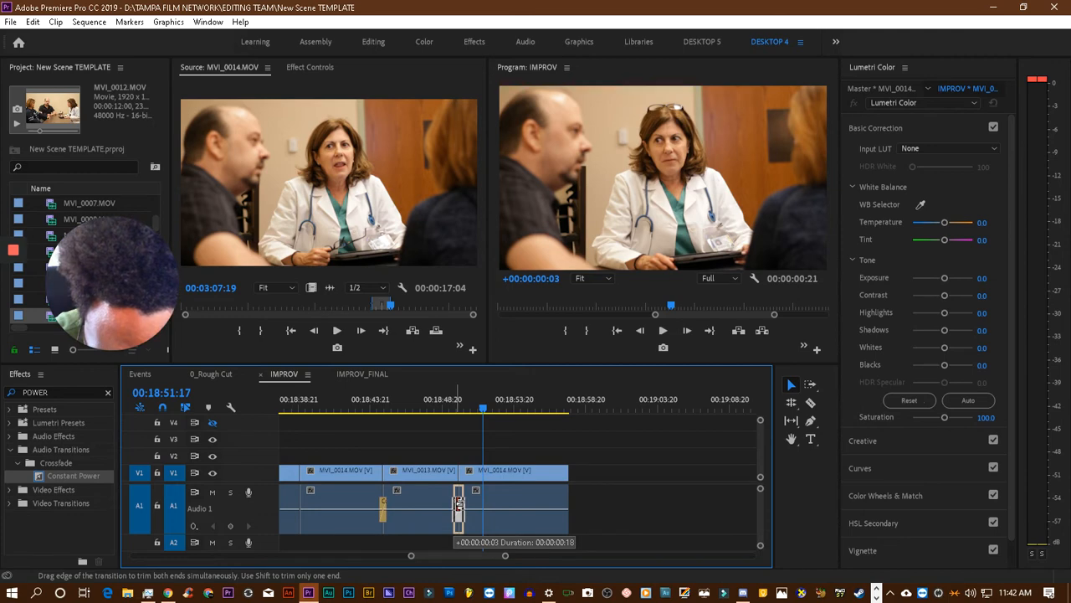
pyautogui.moveTo(458, 503); pyautogui.dragTo(457, 502)
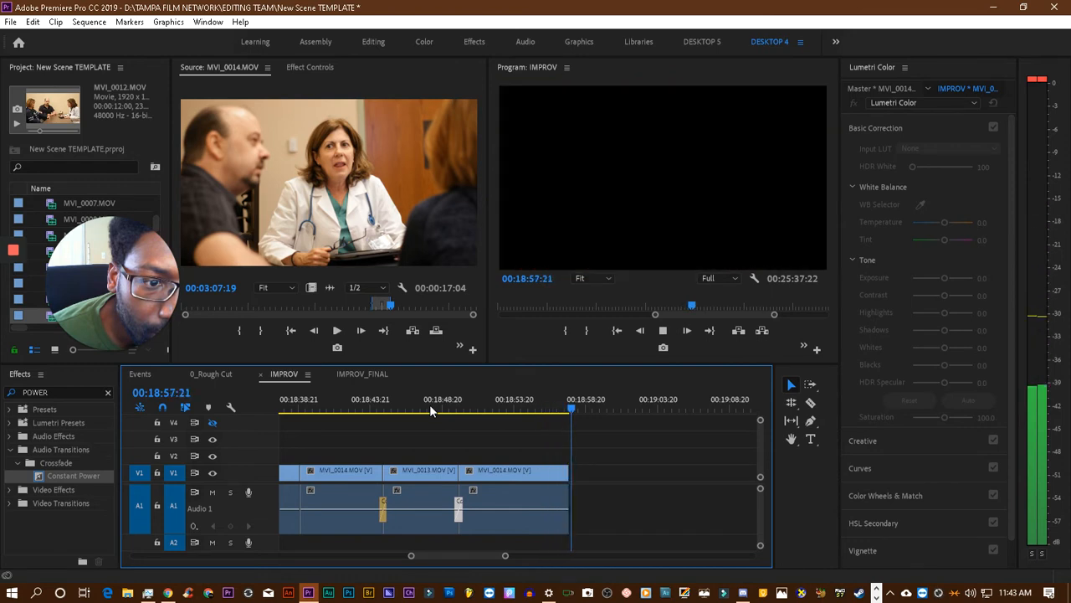
pyautogui.press('space')
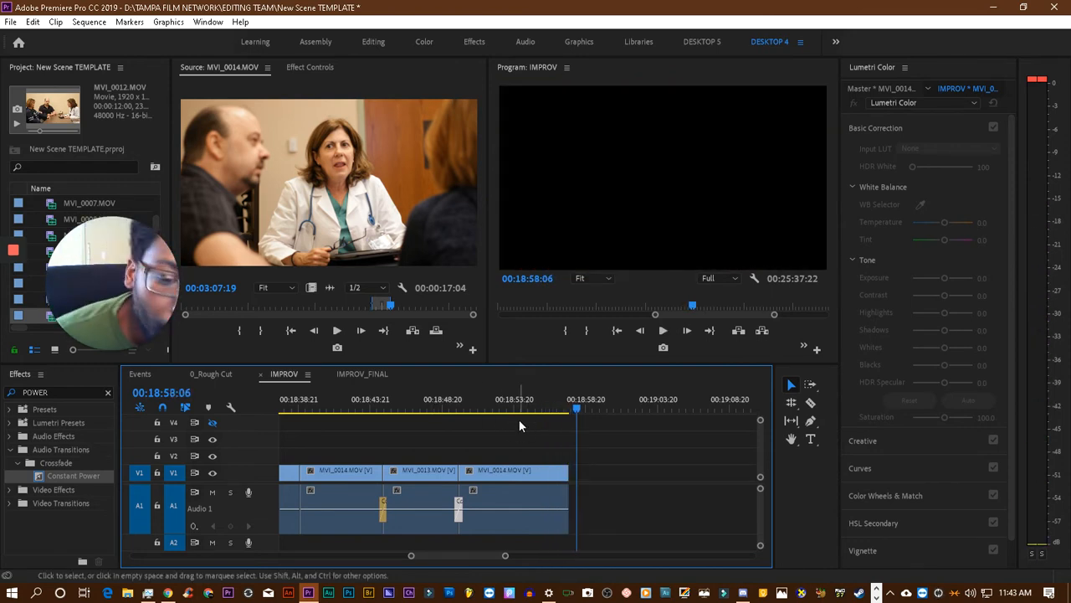
# - Trim the end of the last MVI_0014.MOV clip to 00:18:57:00 and save the project
pyautogui.click(541, 405)
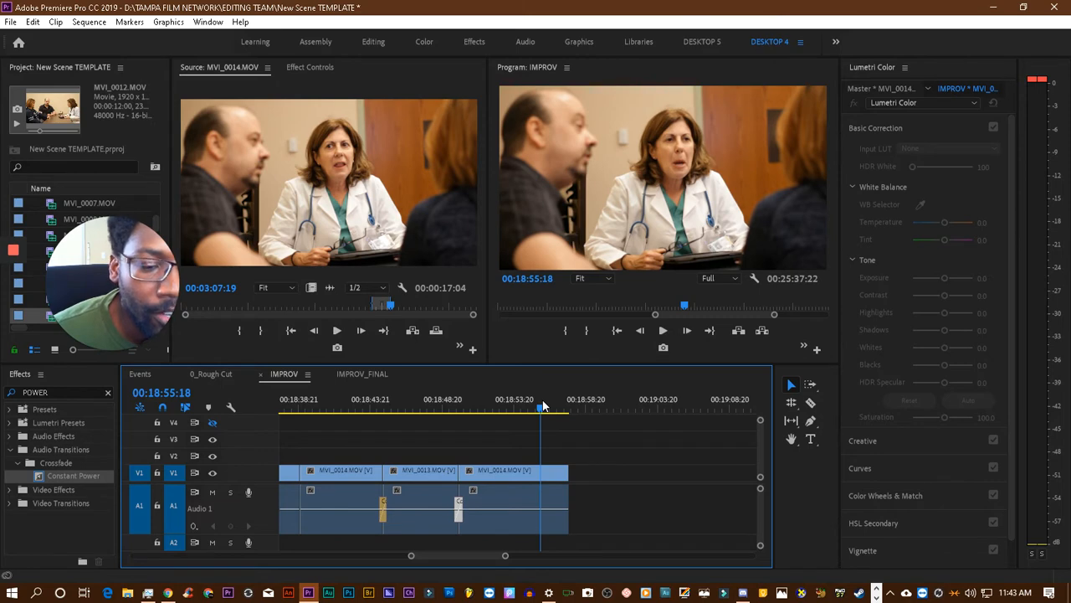
pyautogui.moveTo(543, 405); pyautogui.dragTo(562, 410)
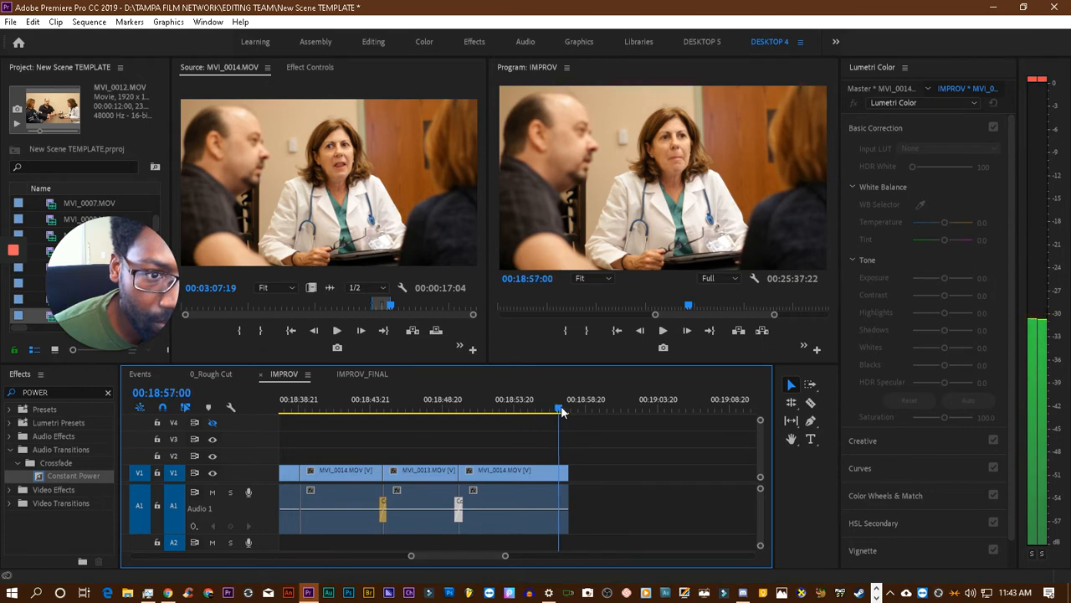
pyautogui.moveTo(568, 473); pyautogui.dragTo(554, 473)
pyautogui.hotkey('ctrl', 's')
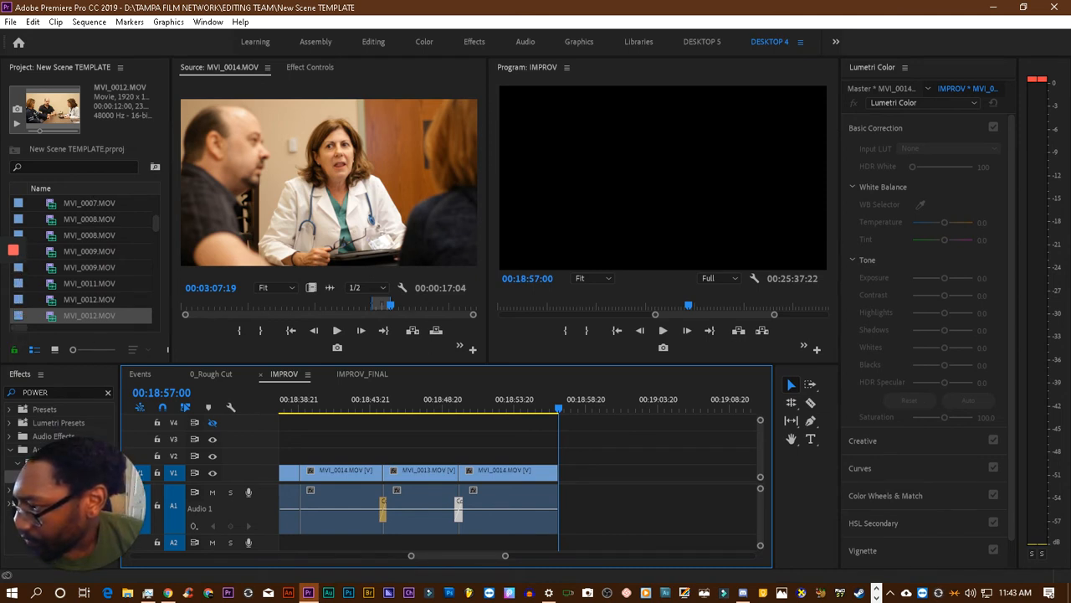
# - Review MVI_0013.MOV in the Source monitor for the next reply and mark its In point at about 00:02:27:05
pyautogui.hotkey('shift', '2')
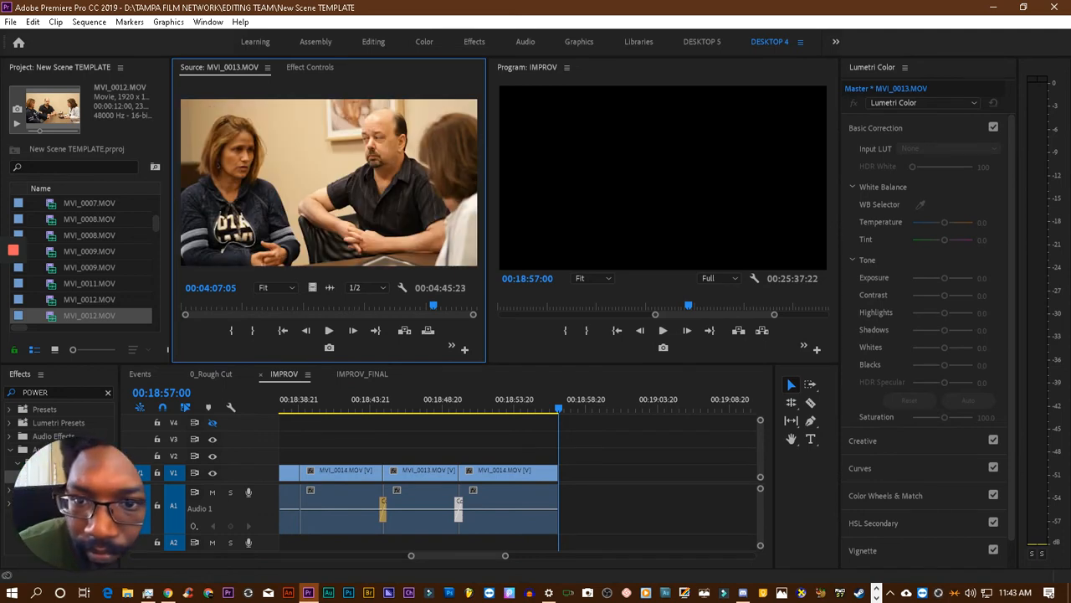
pyautogui.press('space')
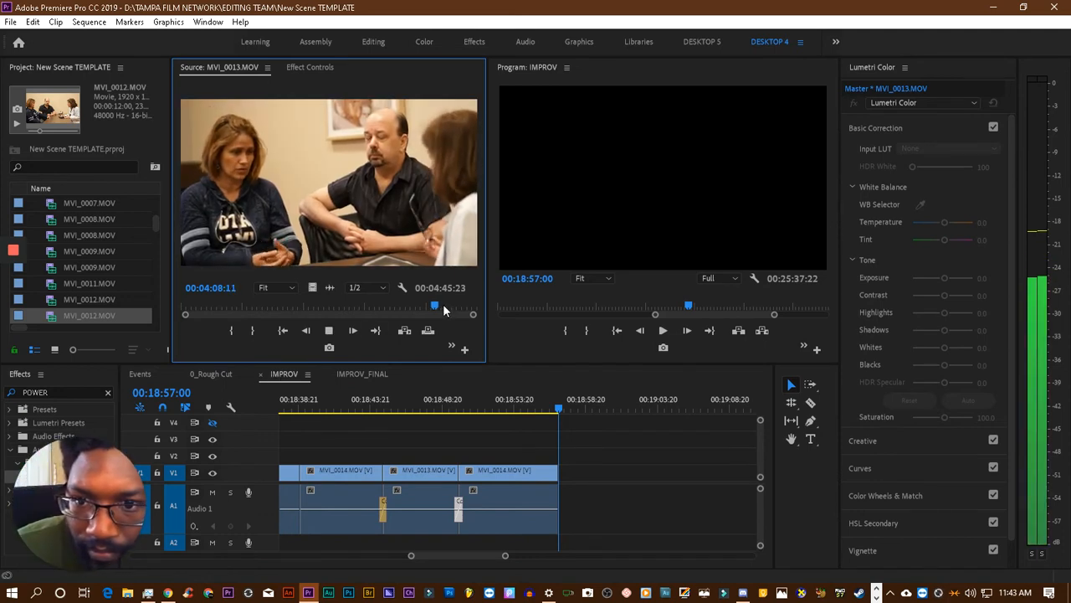
pyautogui.click(406, 307)
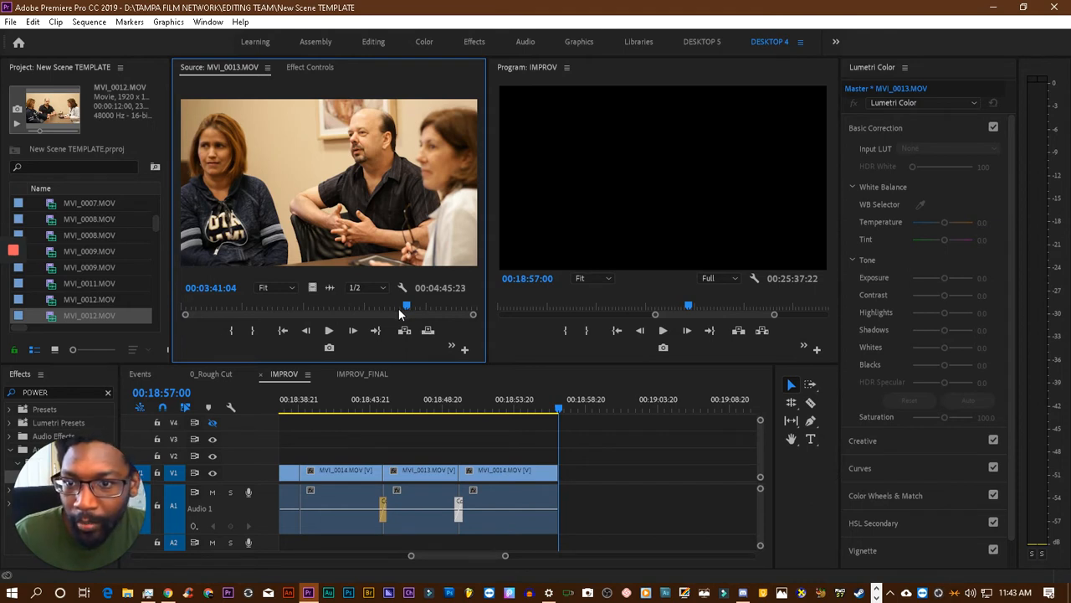
pyautogui.press('space')
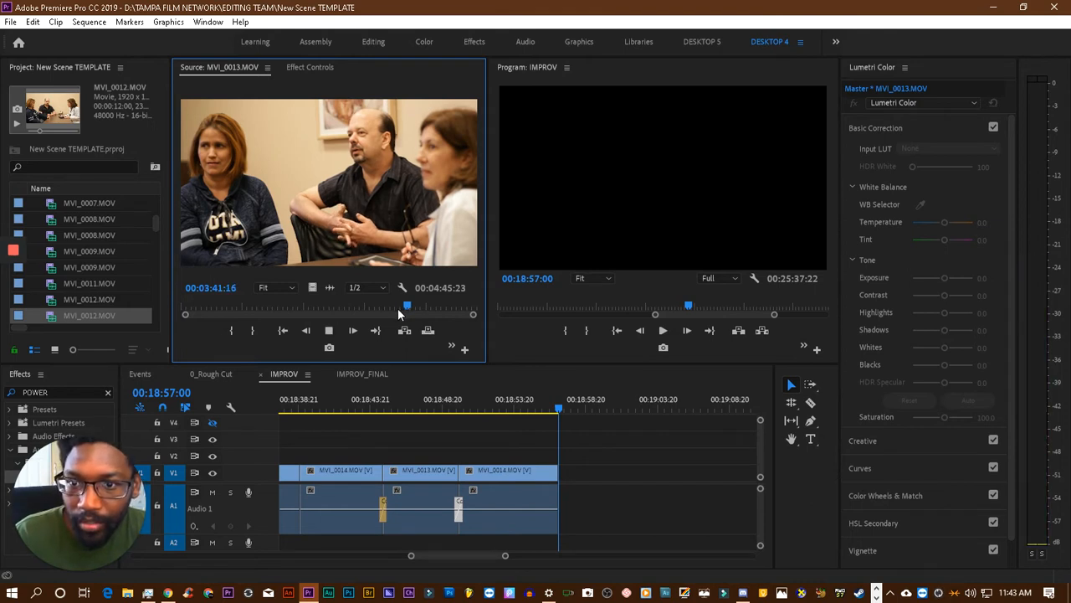
pyautogui.press('space')
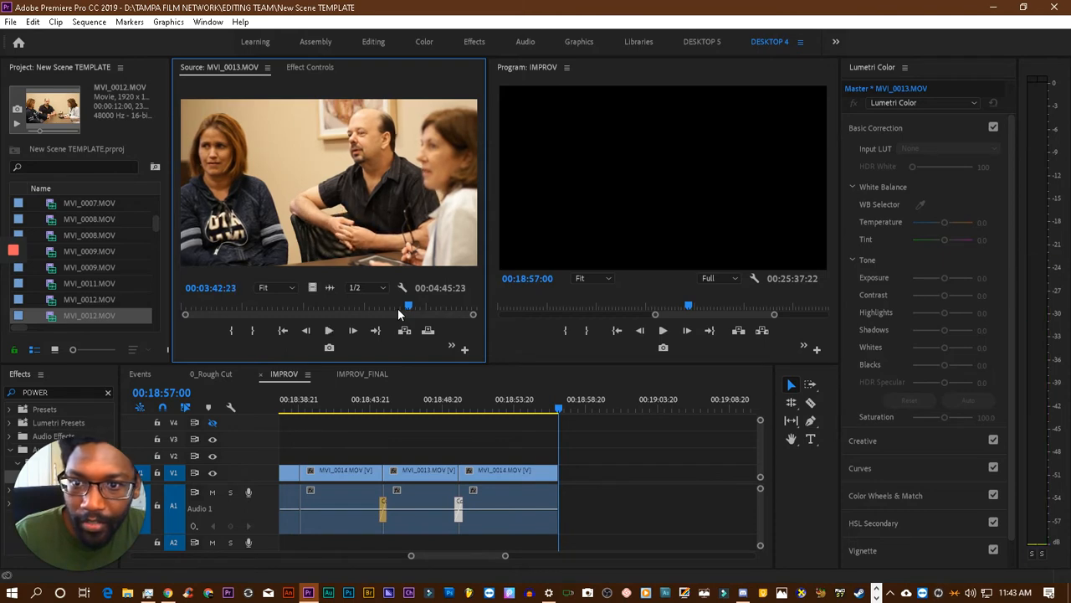
pyautogui.click(376, 307)
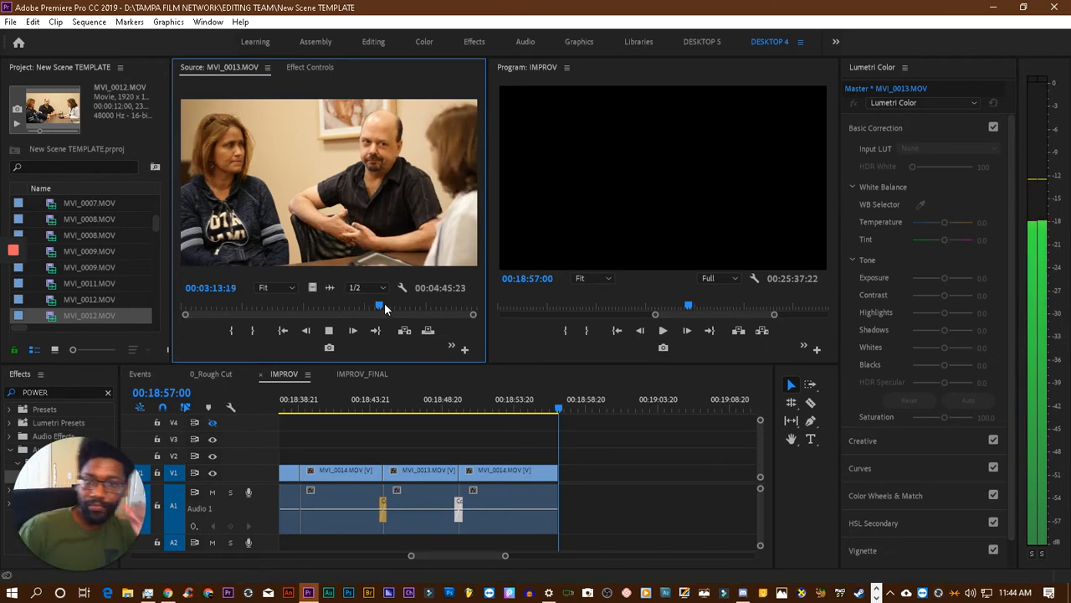
pyautogui.click(335, 309)
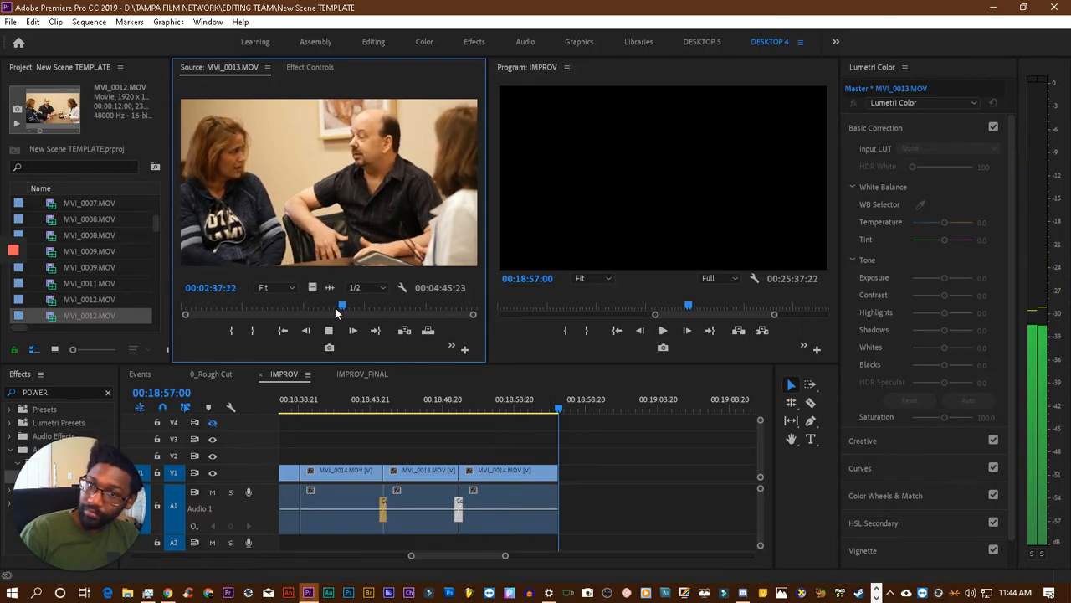
pyautogui.moveTo(335, 307); pyautogui.dragTo(330, 308)
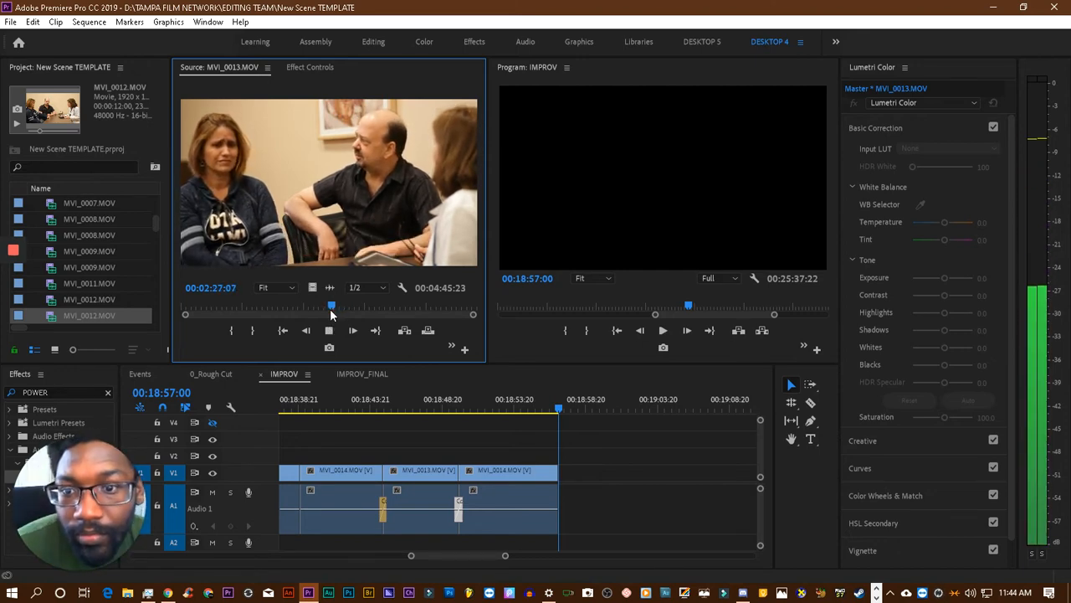
pyautogui.moveTo(328, 308); pyautogui.dragTo(328, 308)
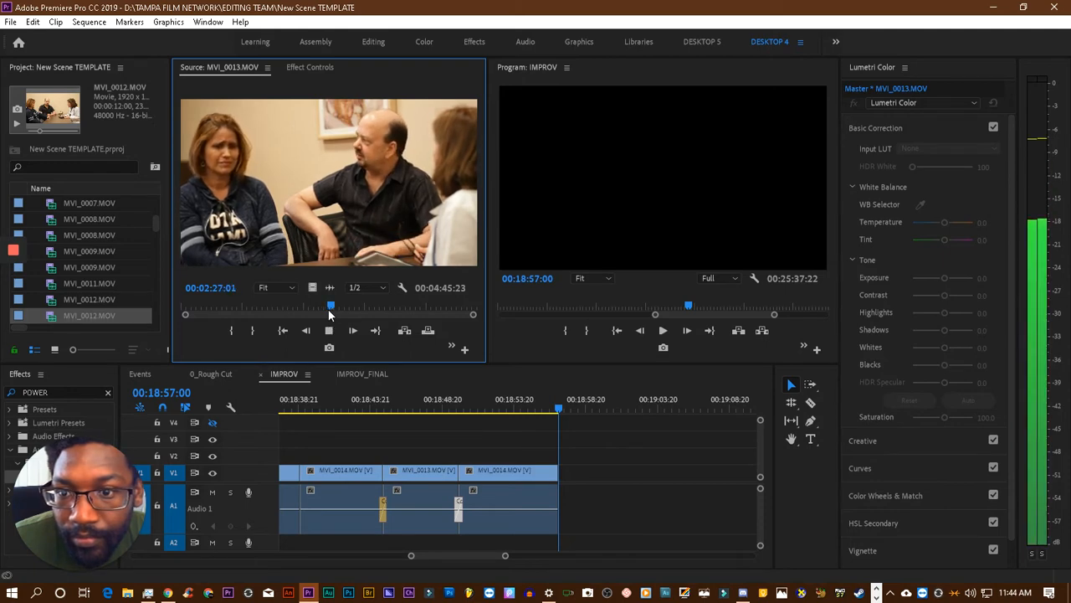
pyautogui.press('space')
pyautogui.click(233, 331)
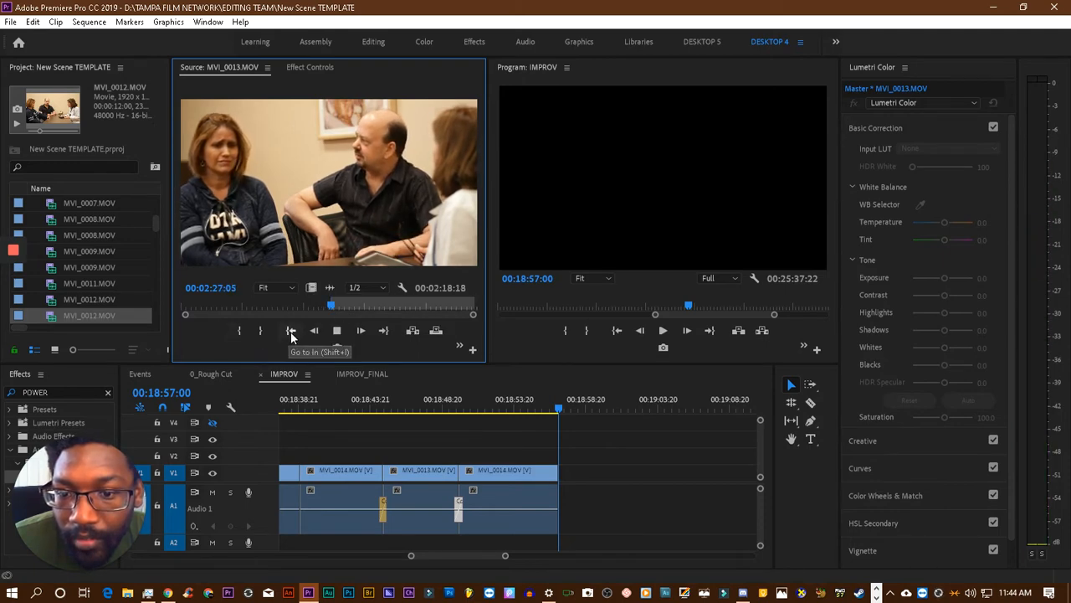
# - Play the source MVI_0013.MOV around its In point and mark the Out point at 00:02:32:19
pyautogui.press('space')
pyautogui.press('space')
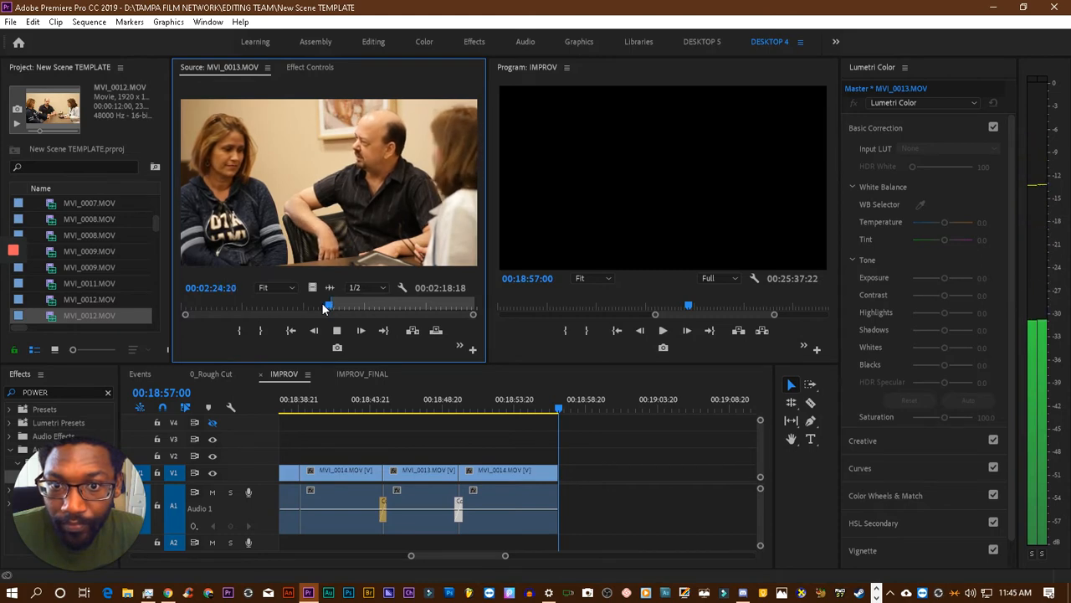
pyautogui.press('space')
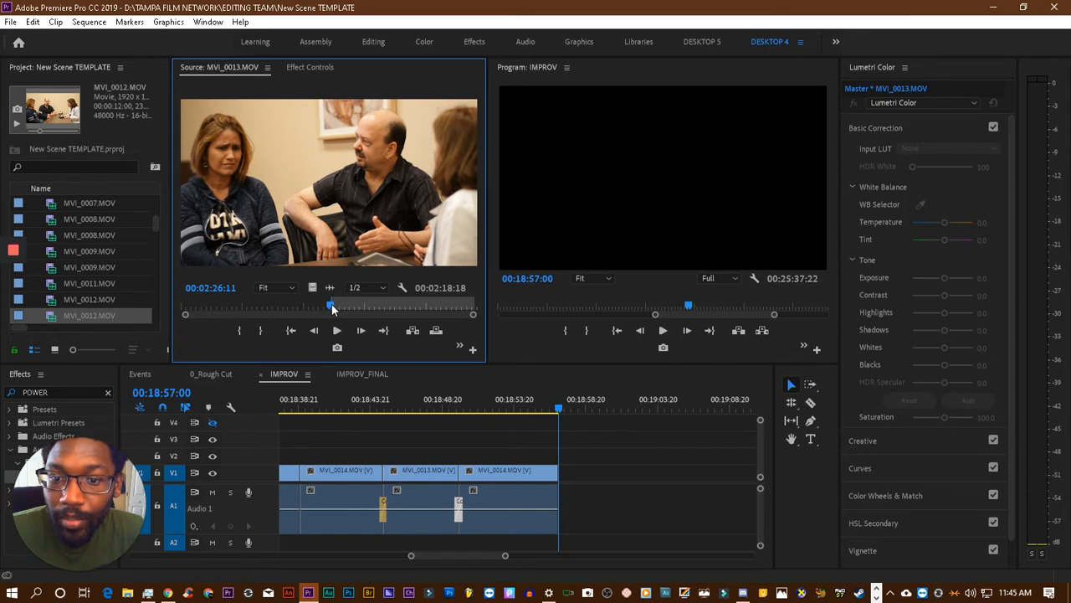
pyautogui.moveTo(332, 309); pyautogui.dragTo(330, 309)
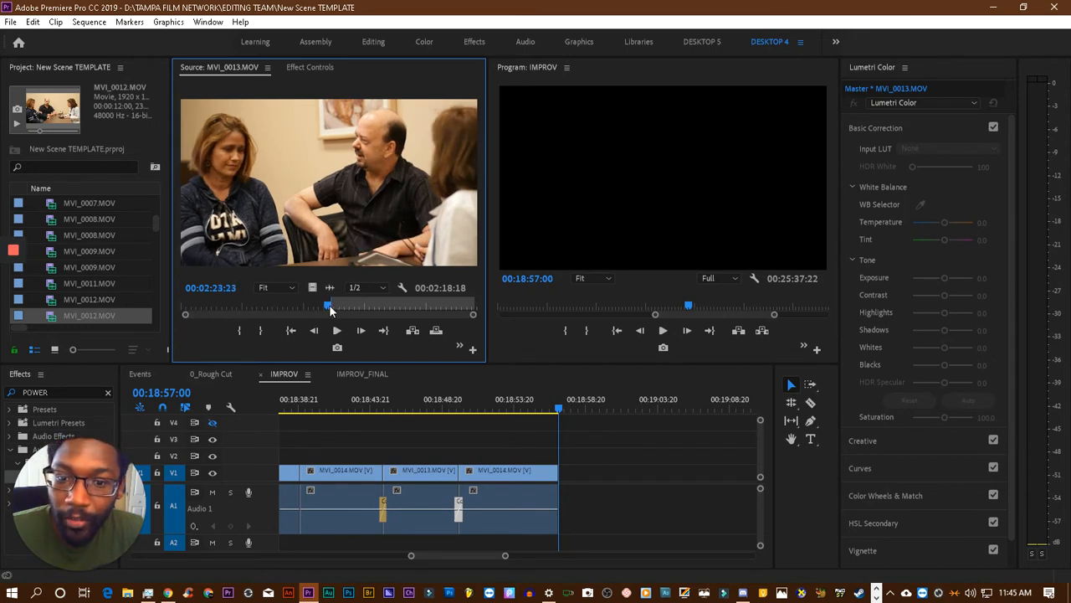
pyautogui.moveTo(329, 309); pyautogui.dragTo(329, 309)
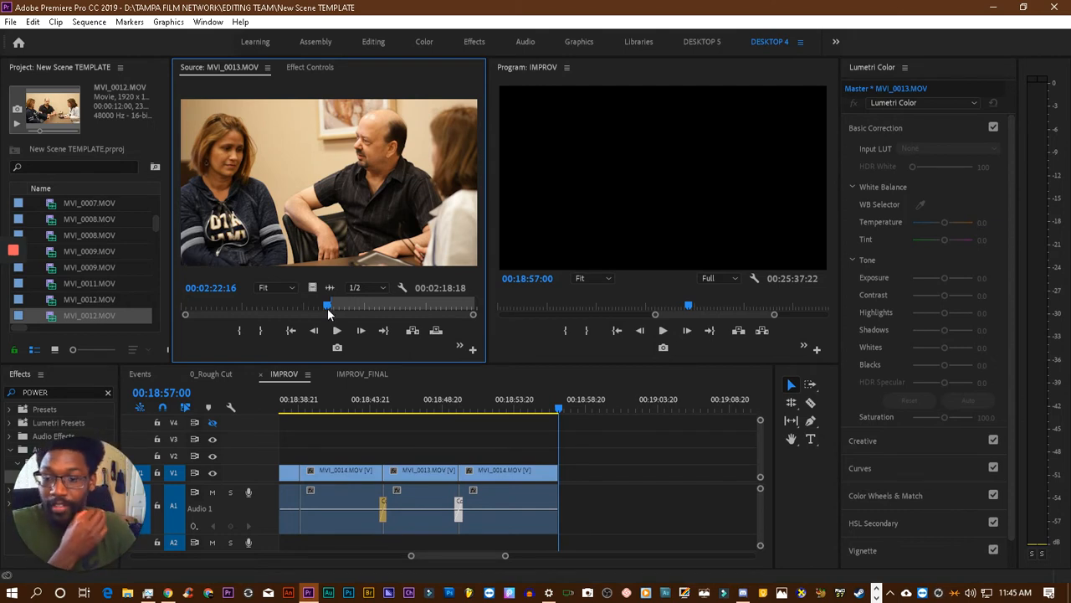
pyautogui.press('space')
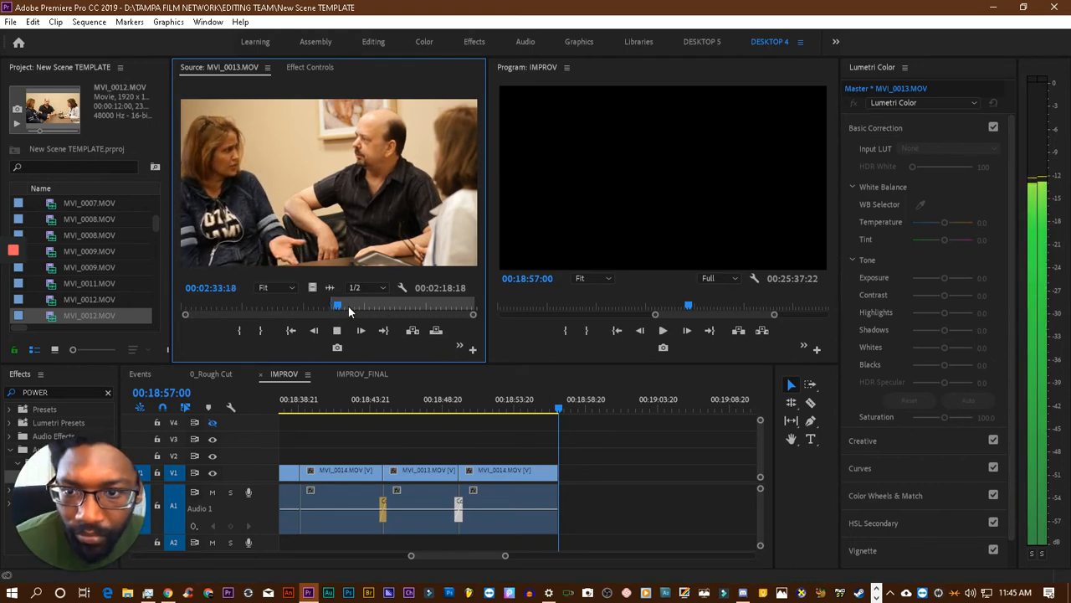
pyautogui.click(337, 307)
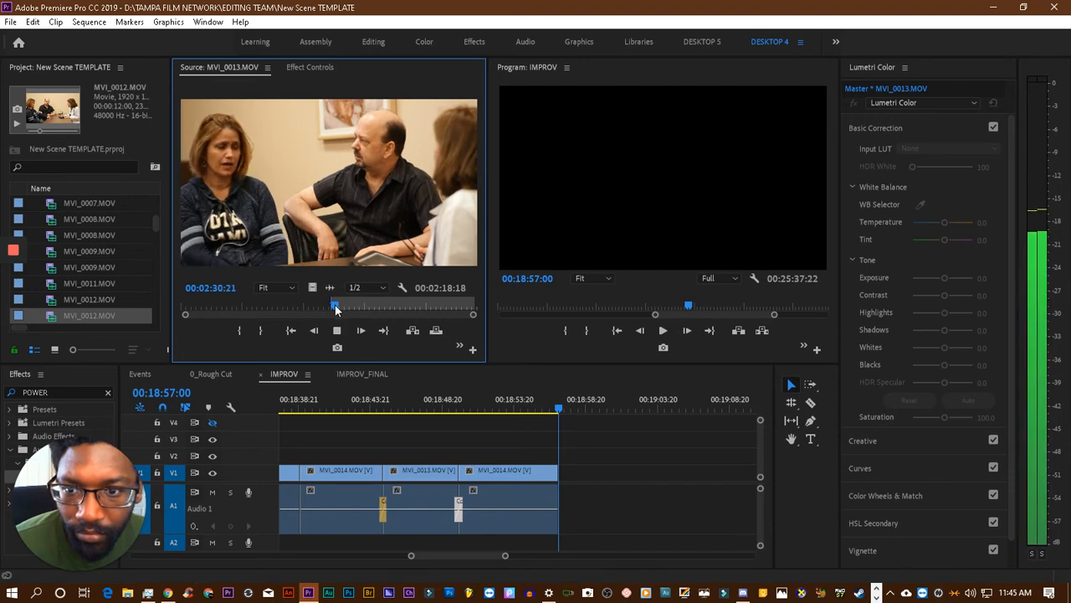
pyautogui.press('space')
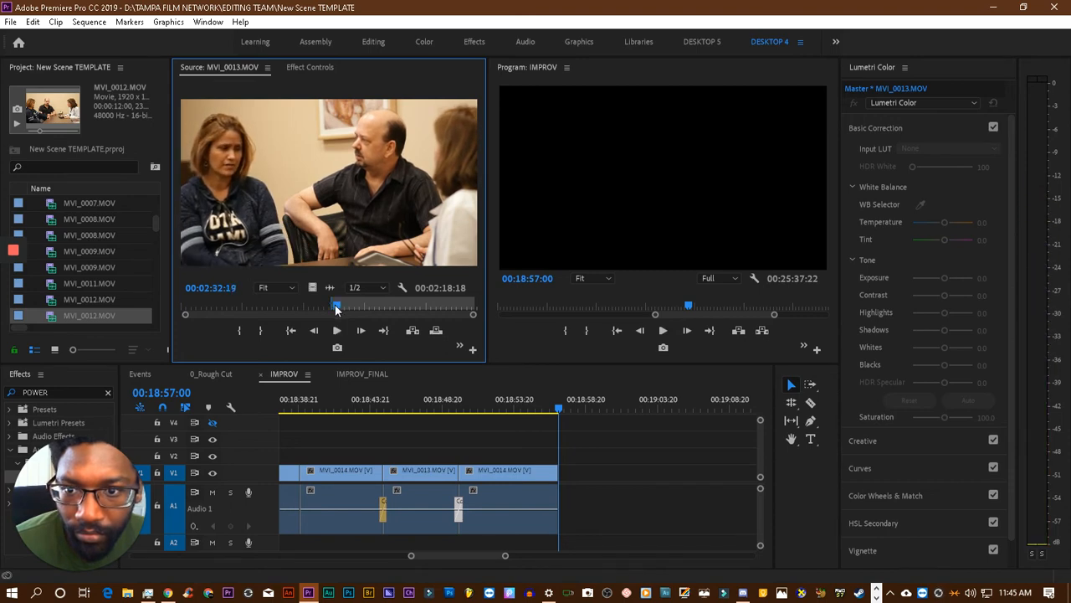
pyautogui.click(261, 330)
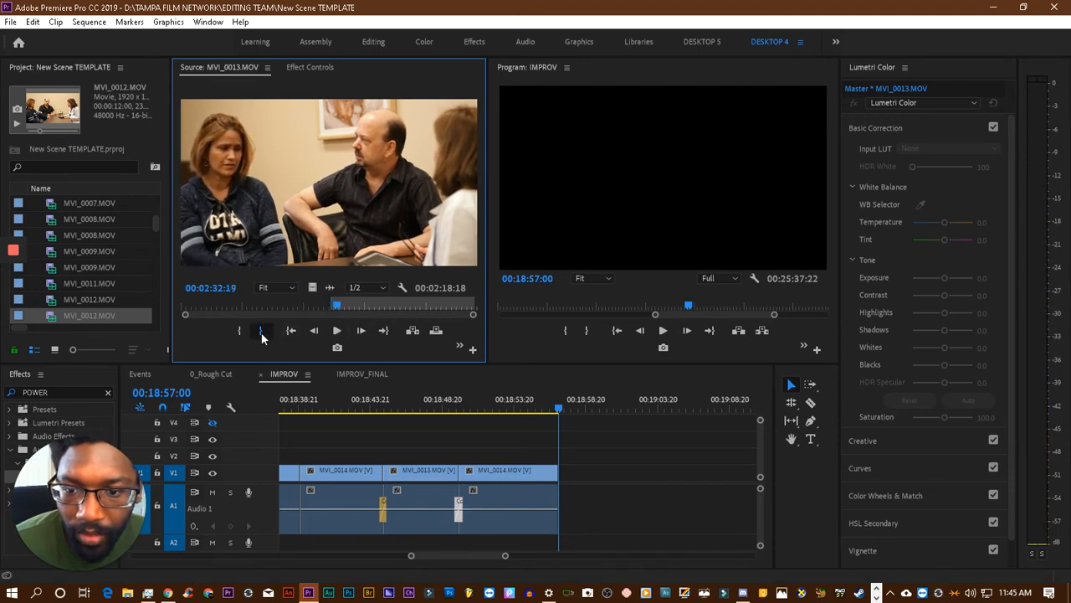
# - Place the marked MVI_0013.MOV section on V1 and A1 directly after the last MVI_0014.MOV clip and play from about 00:18:55
pyautogui.moveTo(289, 214); pyautogui.dragTo(567, 481)
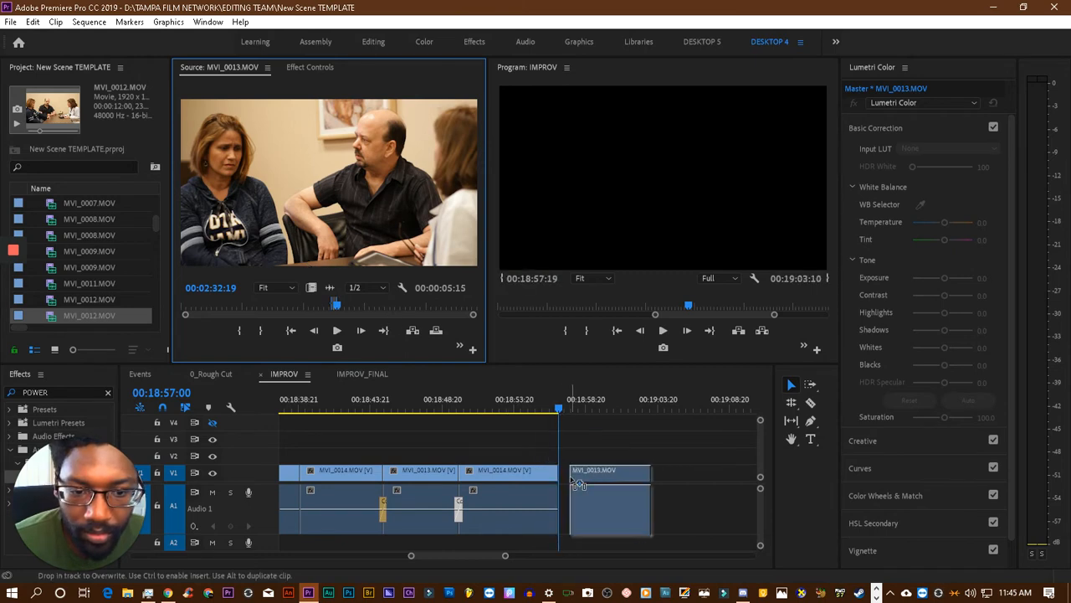
pyautogui.click(531, 408)
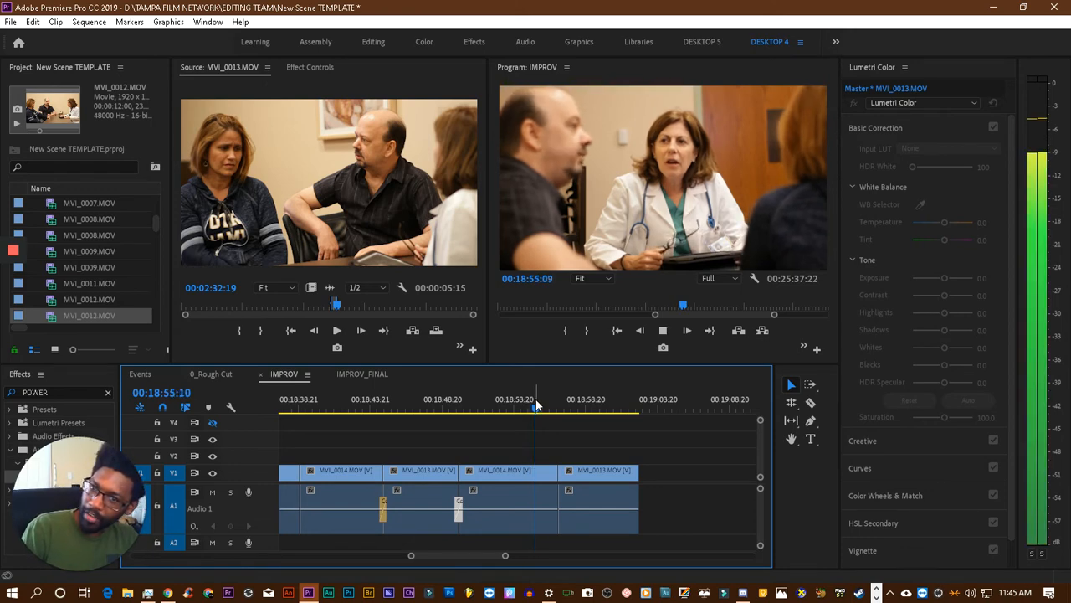
pyautogui.press('space')
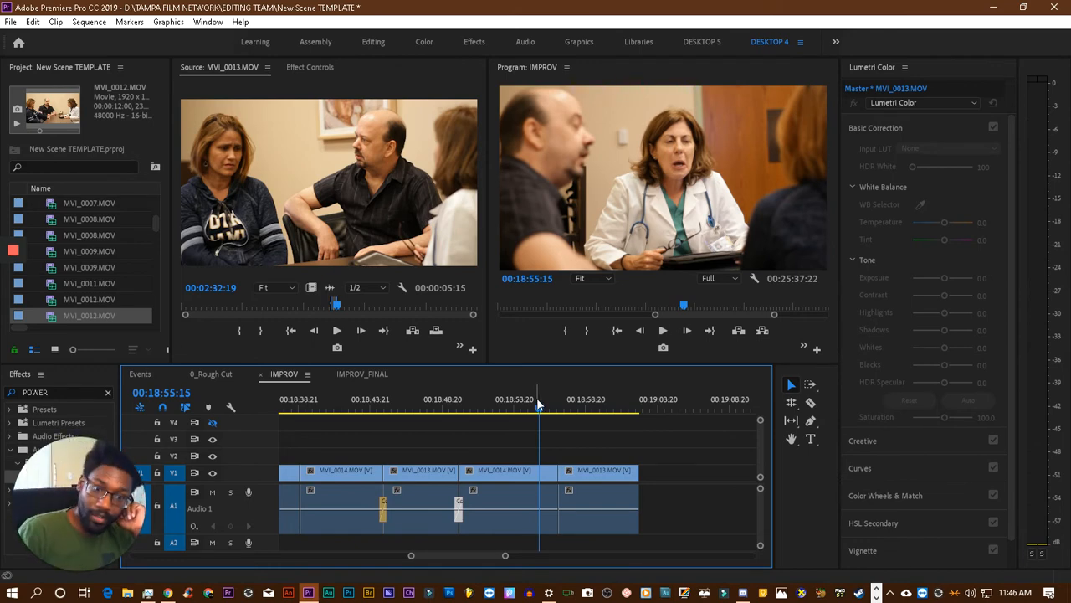
# - Add a Constant Power crossfade to the A1 cut between the last MVI_0014.MOV and MVI_0013.MOV clips and play across it
pyautogui.press('space')
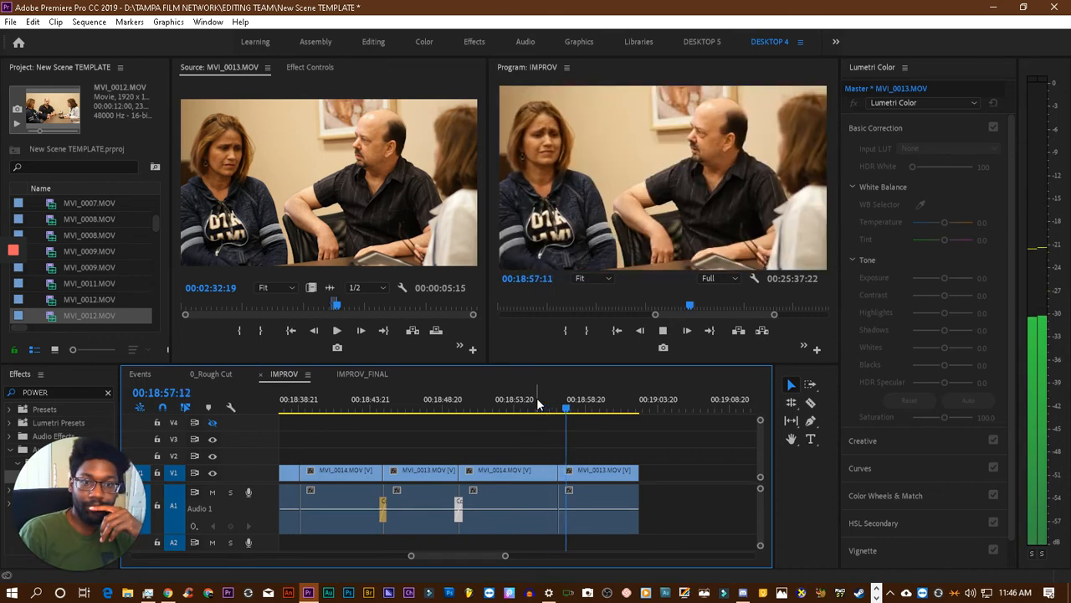
pyautogui.press('space')
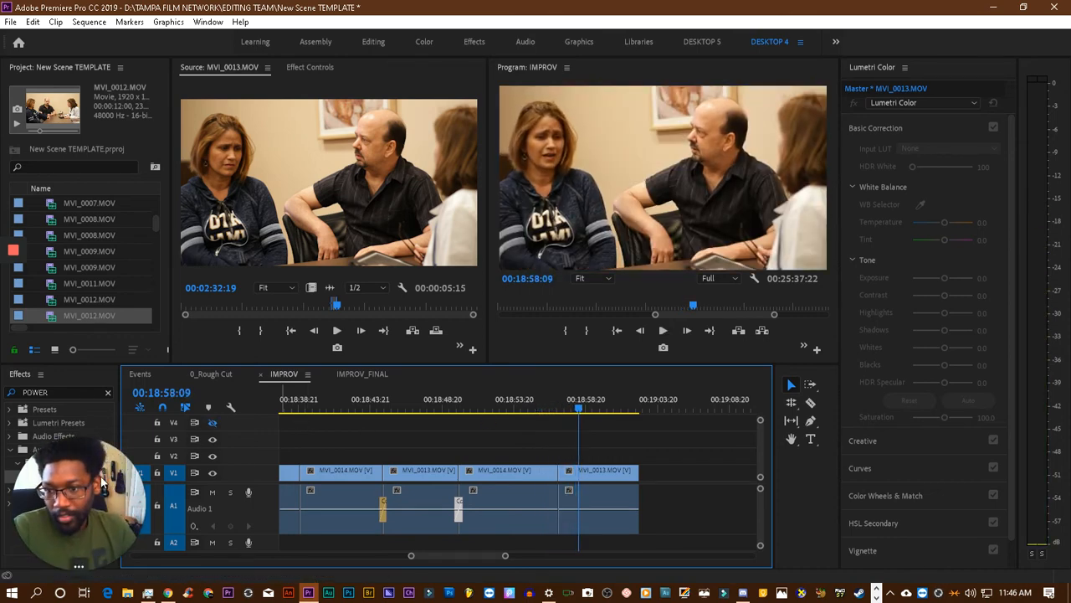
pyautogui.moveTo(100, 477); pyautogui.dragTo(560, 519)
pyautogui.click(542, 408)
pyautogui.press('space')
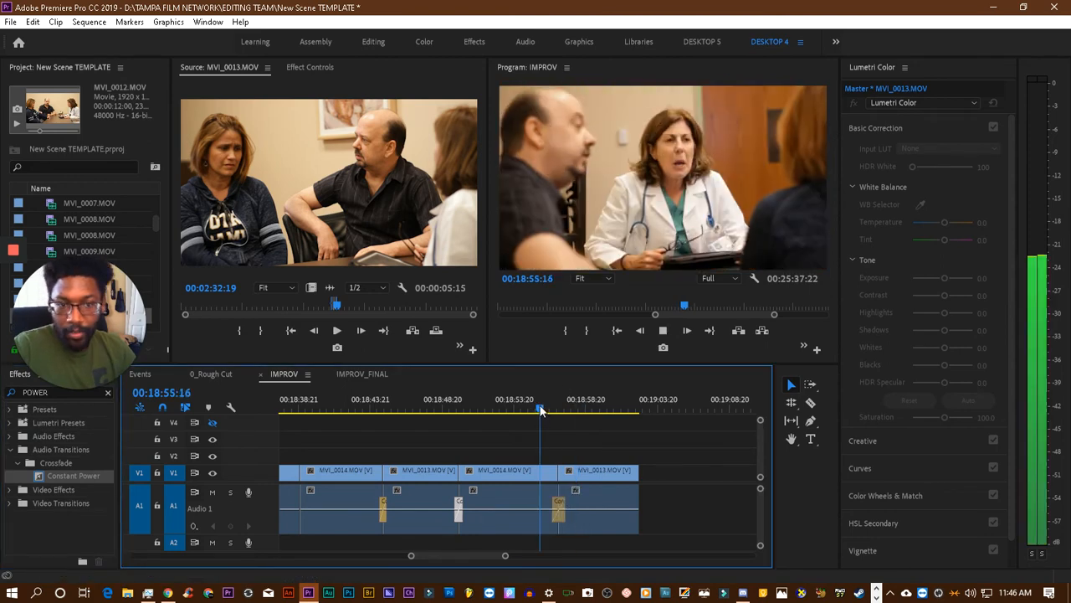
pyautogui.press('space')
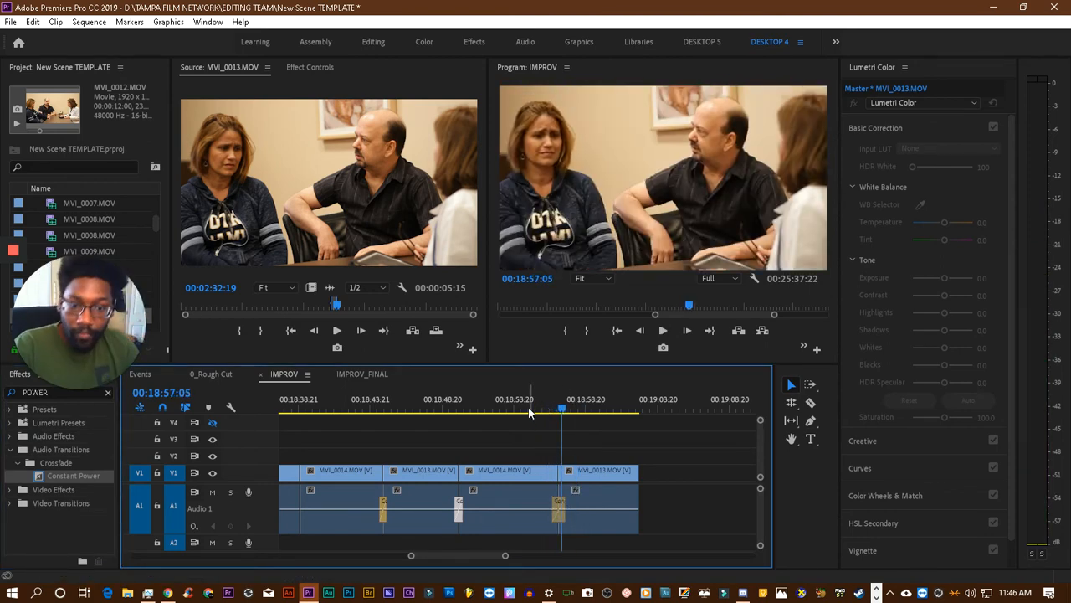
# - Try a shorter Constant Power crossfade at the last cut, play across it, and lengthen the crossfade again
pyautogui.moveTo(555, 508); pyautogui.dragTo(546, 467)
pyautogui.click(556, 411)
pyautogui.press('space')
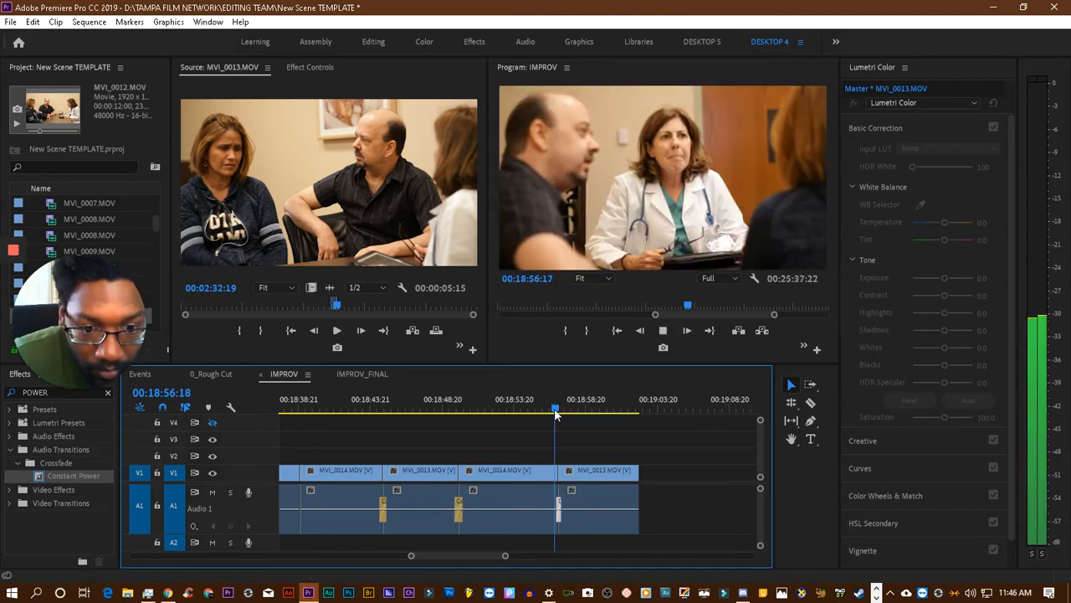
pyautogui.press('space')
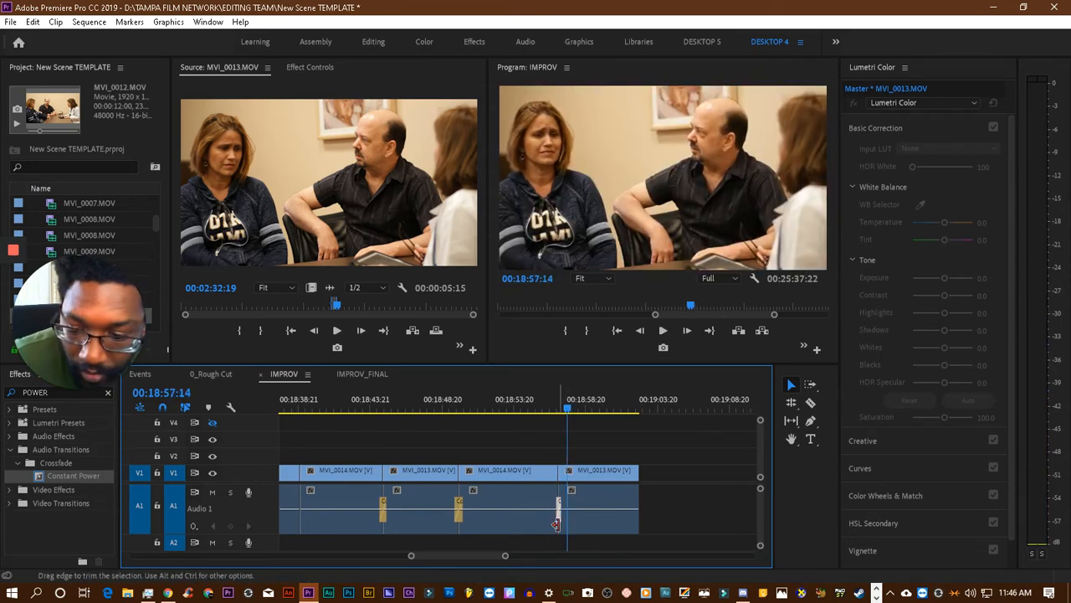
pyautogui.moveTo(556, 524); pyautogui.dragTo(561, 526)
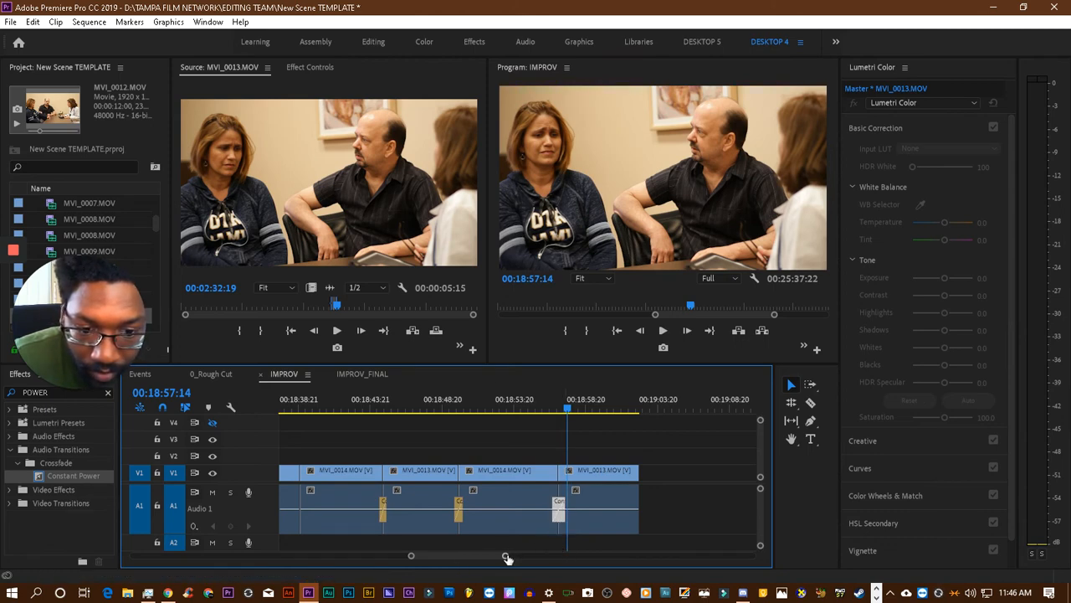
# - Shorten the Constant Power crossfade to about one frame on each side of the 00:18:57:00 cut and play across it
pyautogui.moveTo(507, 556); pyautogui.dragTo(469, 556)
pyautogui.scroll(6, 519, 520)
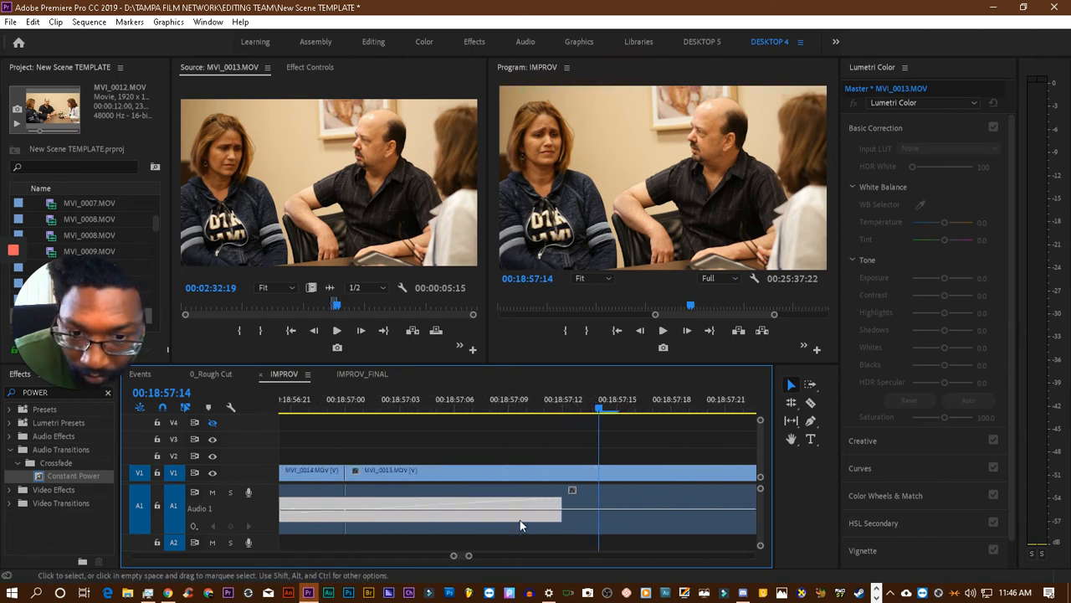
pyautogui.scroll(2, 531, 520)
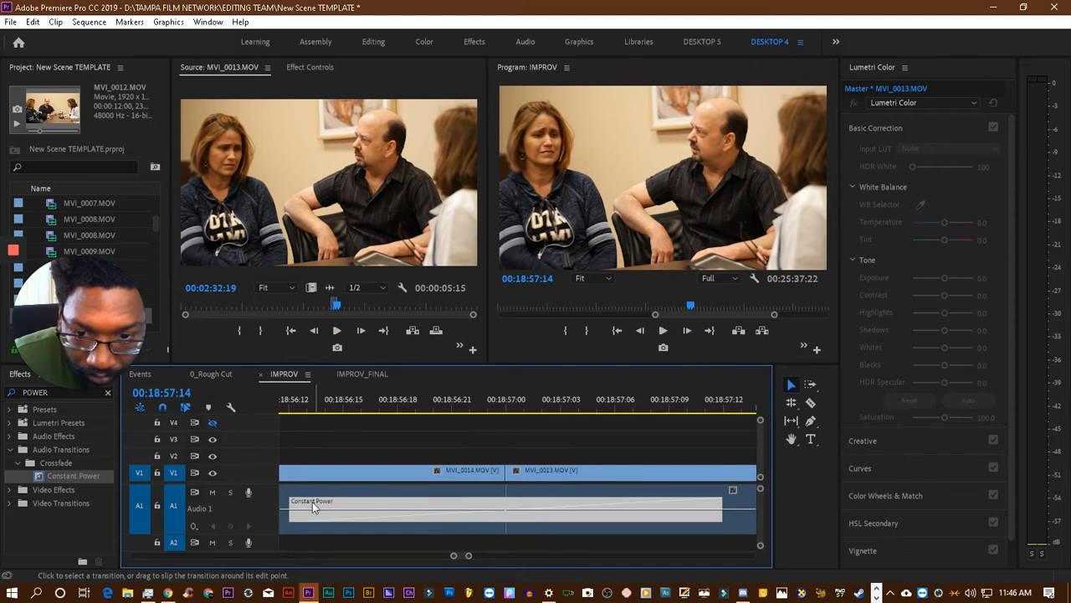
pyautogui.moveTo(306, 399); pyautogui.dragTo(542, 400)
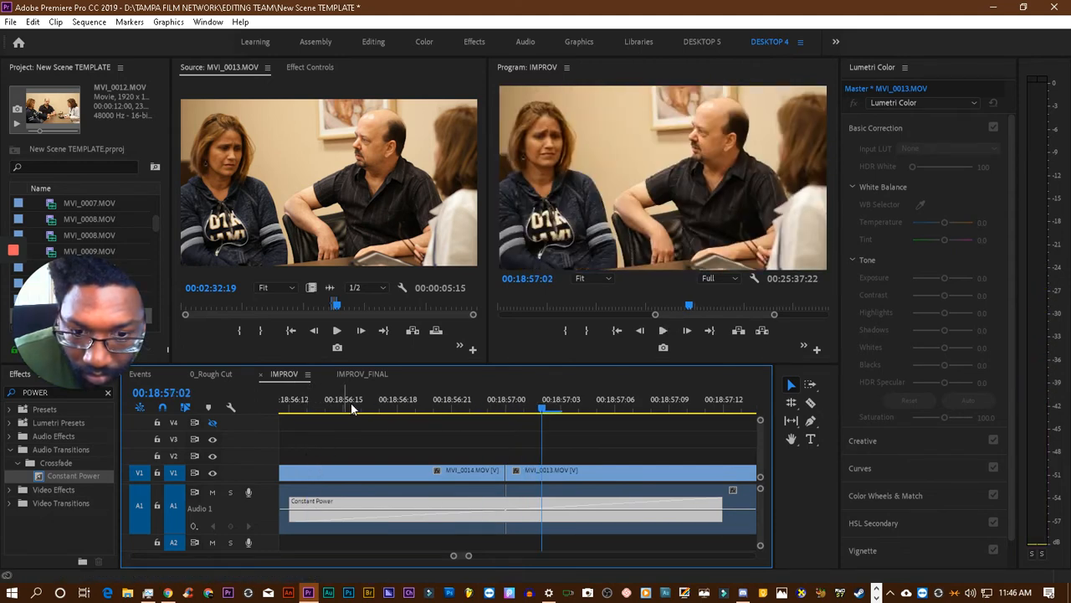
pyautogui.moveTo(294, 506); pyautogui.dragTo(420, 508)
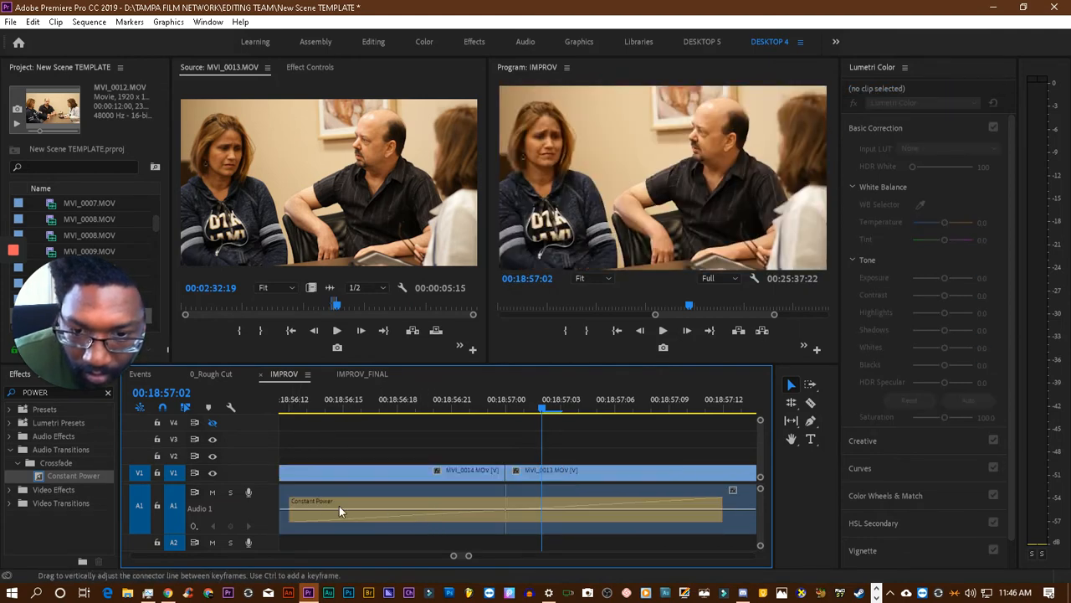
pyautogui.moveTo(293, 506); pyautogui.dragTo(480, 493)
pyautogui.click(330, 403)
pyautogui.press('space')
pyautogui.press('space')
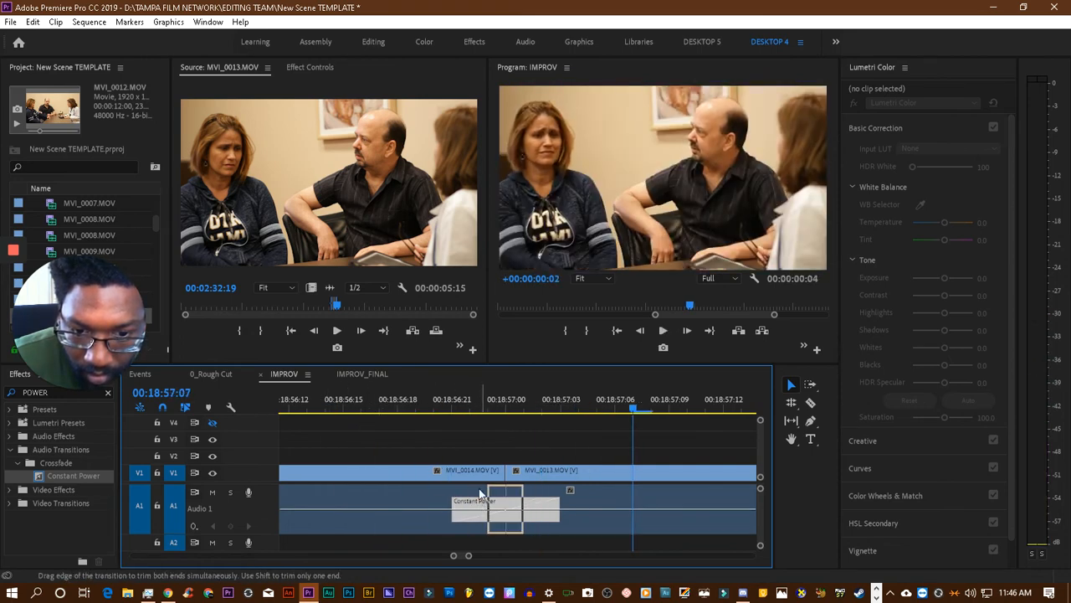
pyautogui.click(378, 405)
pyautogui.press('space')
pyautogui.press('space')
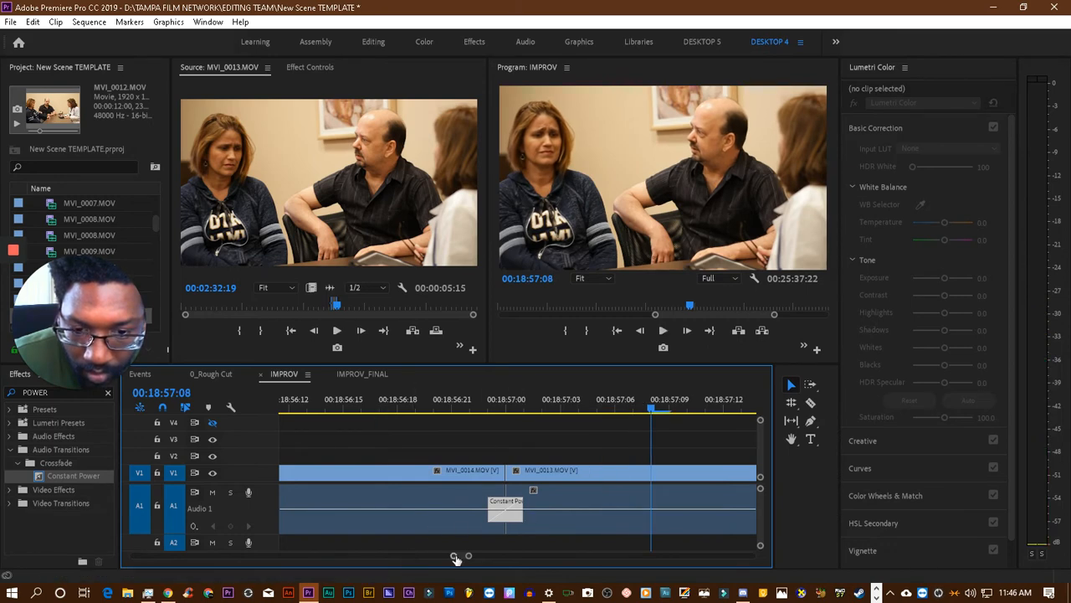
# - Play the sequence from about 00:18:56 through the end of the last MVI_0013.MOV clip and save the project
pyautogui.scroll(-5, 456, 555)
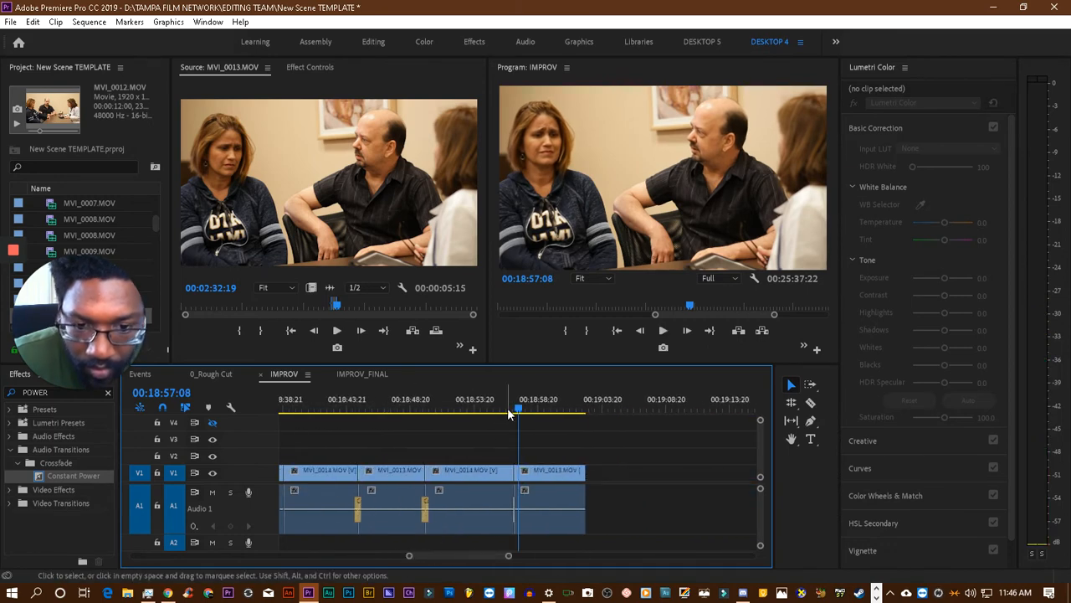
pyautogui.click(499, 413)
pyautogui.press('space')
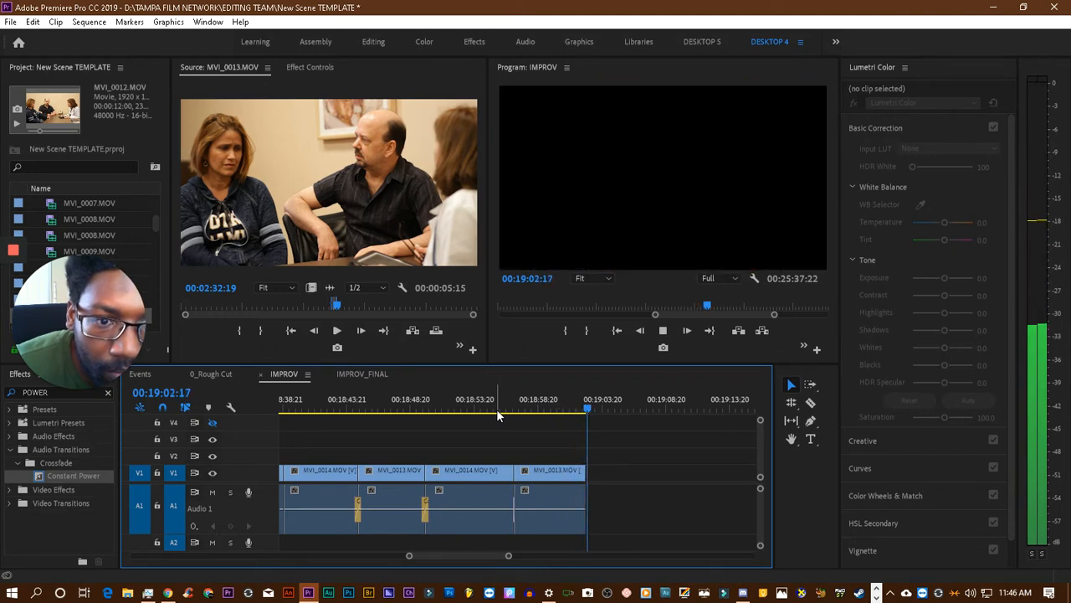
pyautogui.hotkey('ctrl', 's')
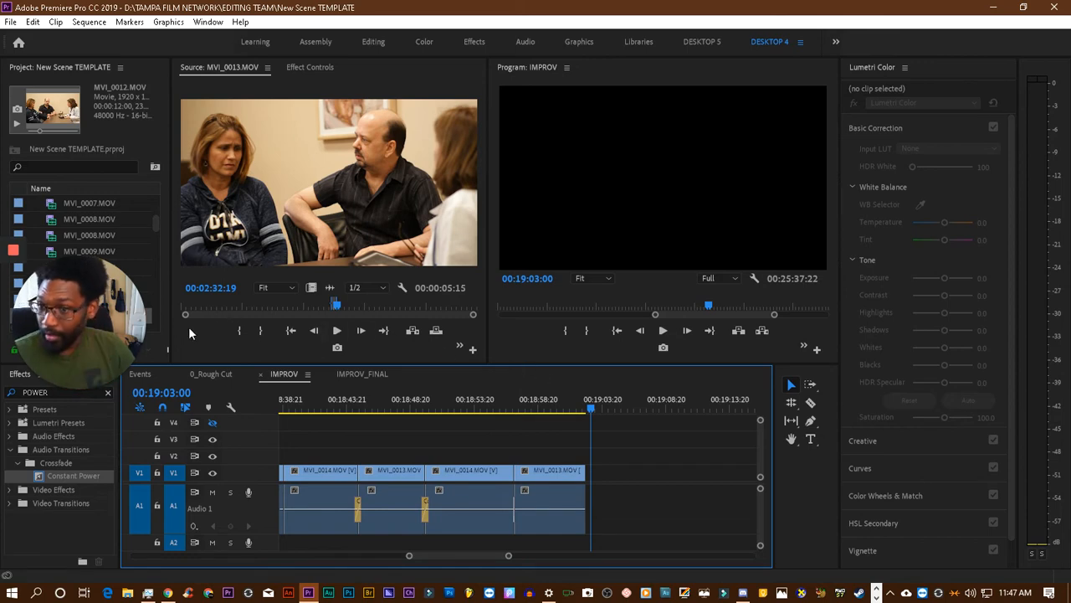
# - Review MVI_0014.MOV in the Source monitor from 00:03:07:19 and clear its existing In and Out points
pyautogui.moveTo(67, 387); pyautogui.dragTo(54, 567)
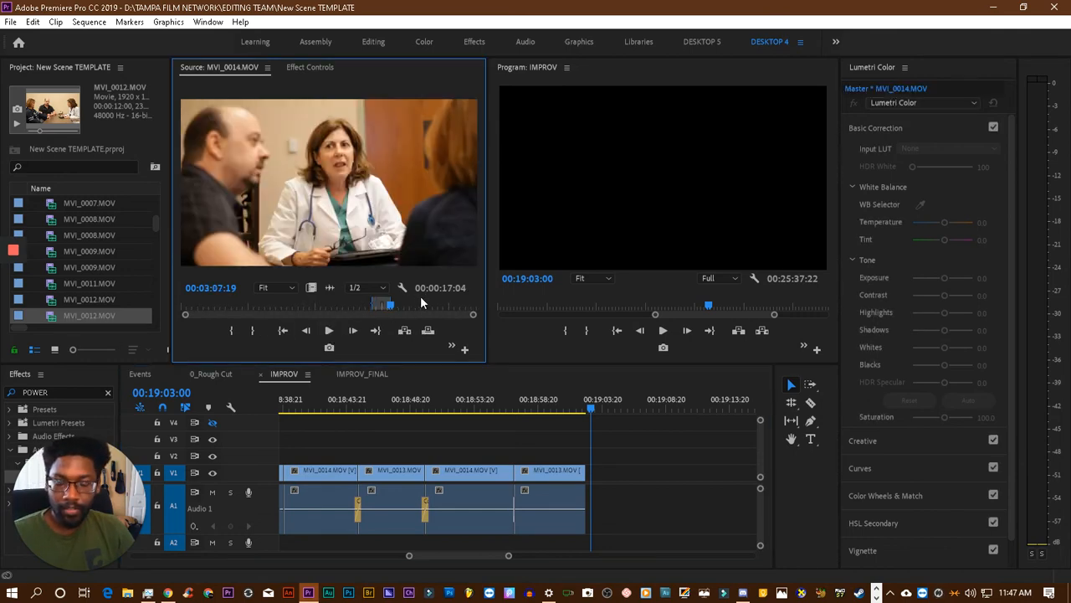
pyautogui.press('space')
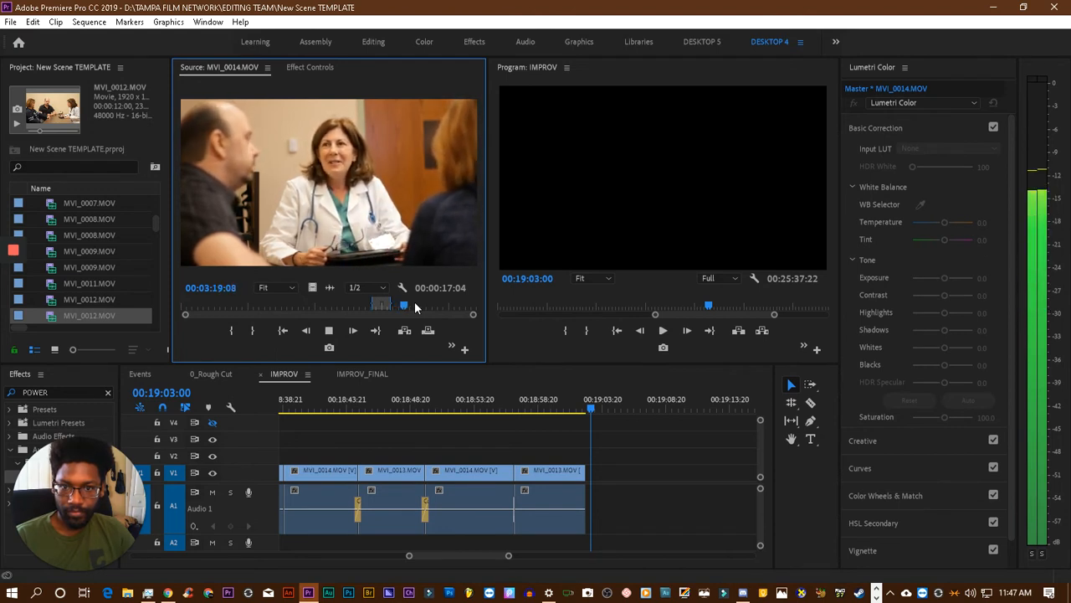
pyautogui.moveTo(406, 306); pyautogui.dragTo(401, 306)
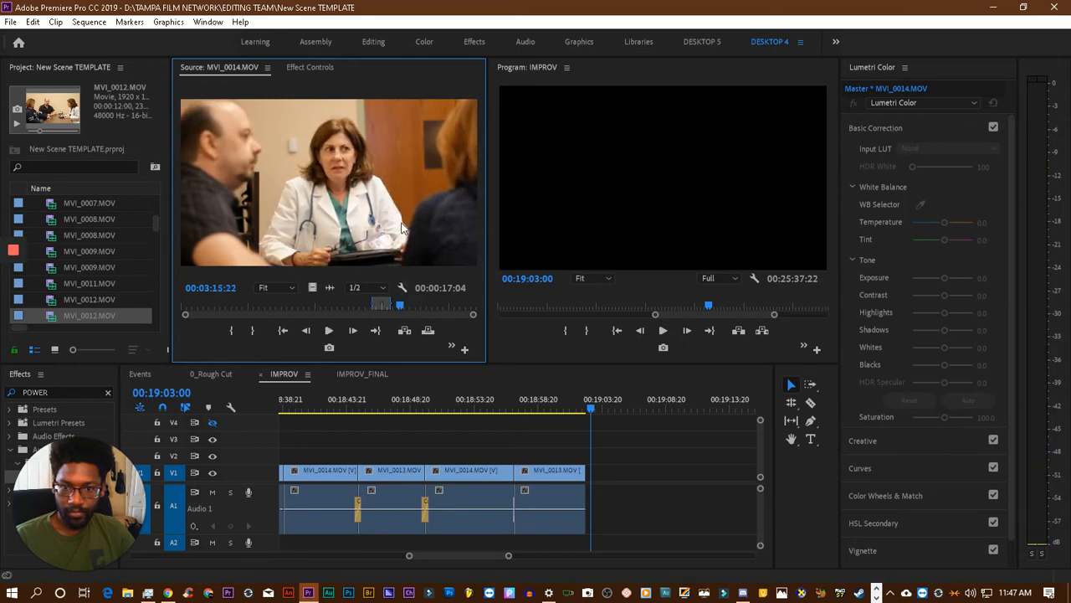
pyautogui.rightClick(401, 308)
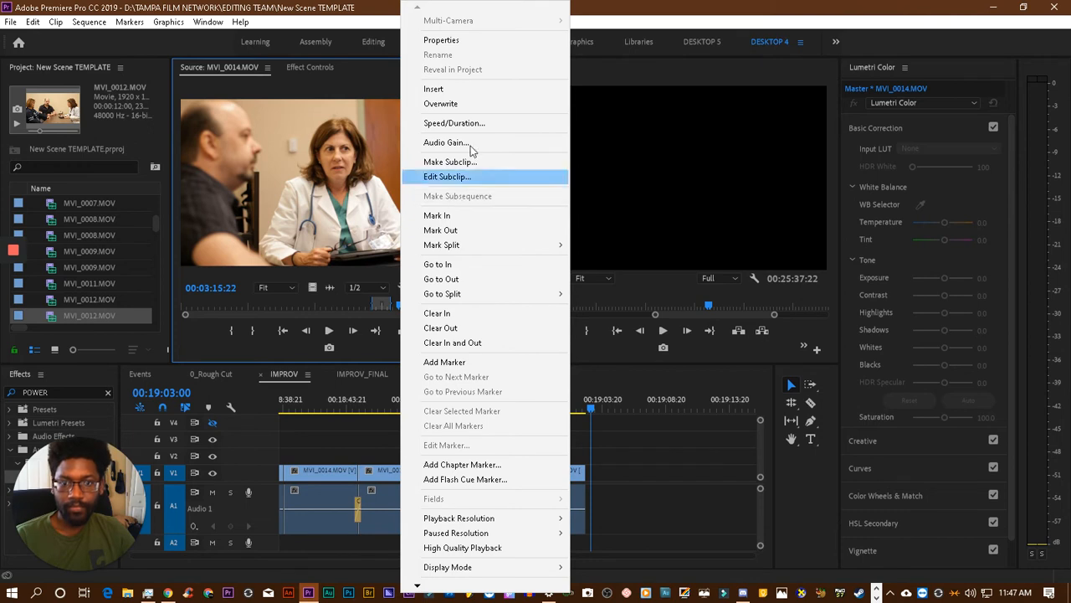
pyautogui.rightClick(374, 239)
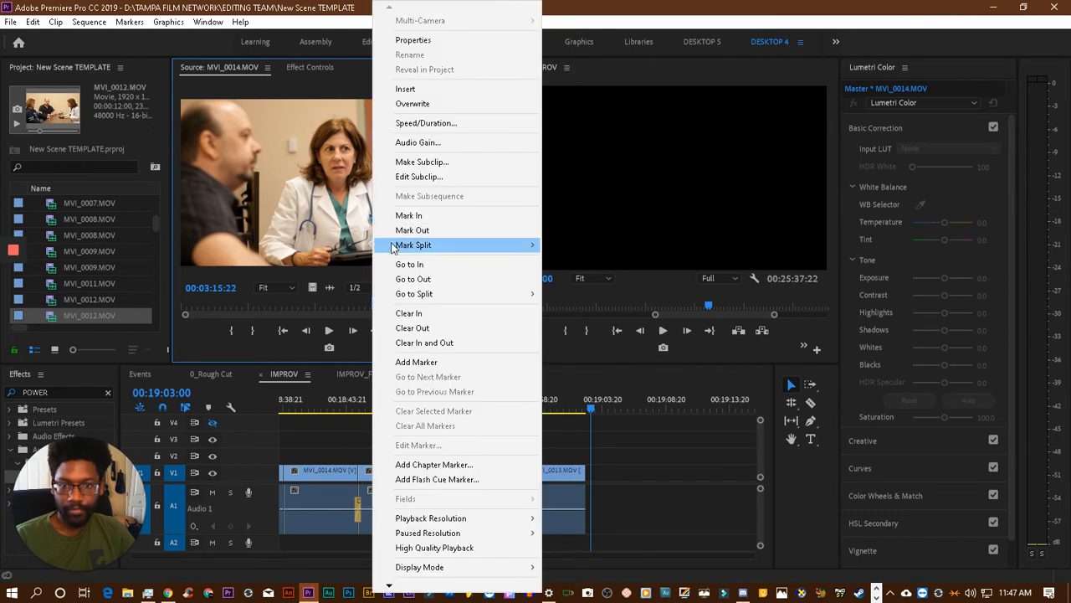
pyautogui.click(418, 342)
# - Replay the source MVI_0014.MOV around 00:03:16 to find the next reply and mark the In point at 00:03:12:18
pyautogui.press('space')
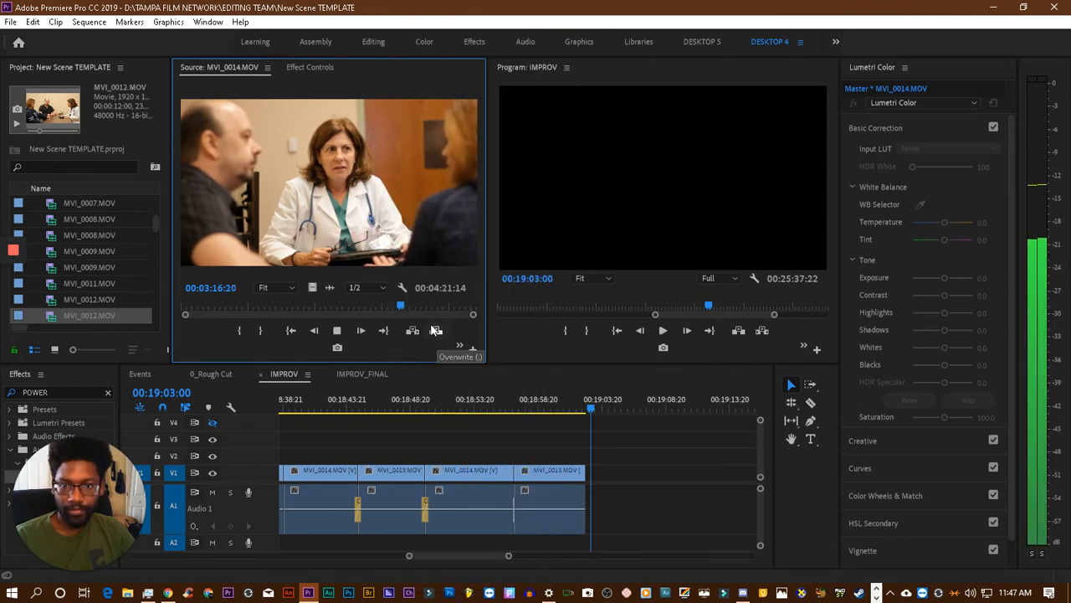
pyautogui.press('space')
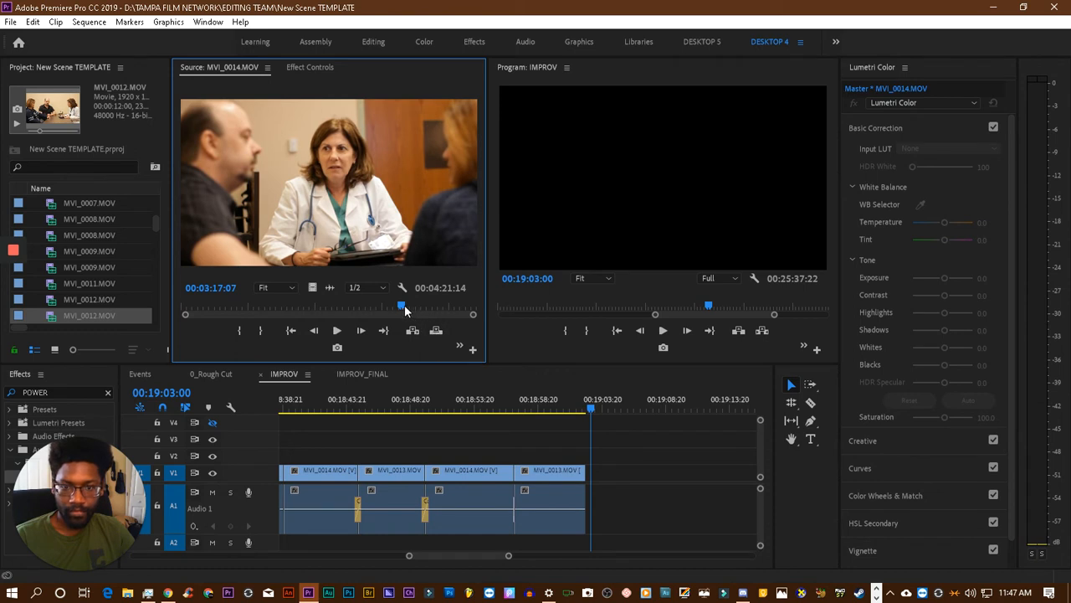
pyautogui.moveTo(401, 308); pyautogui.dragTo(401, 308)
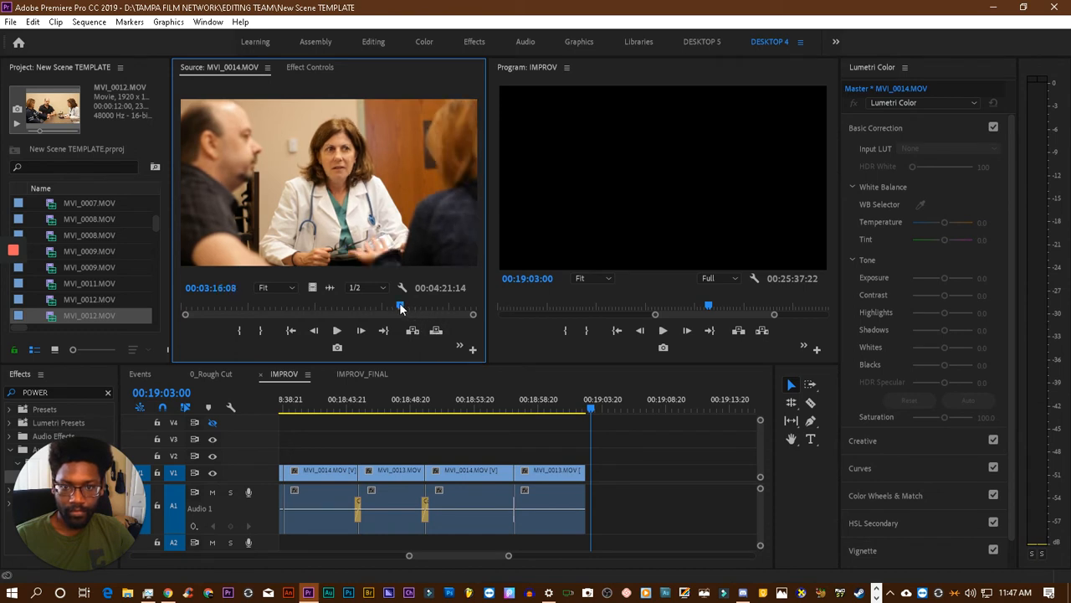
pyautogui.press('space')
pyautogui.press('space')
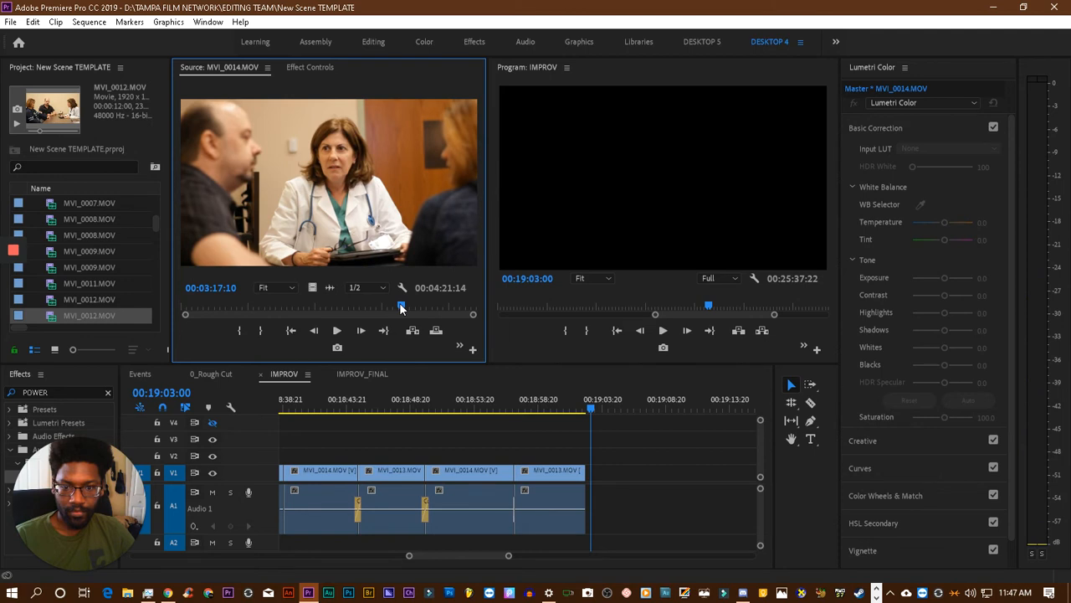
pyautogui.moveTo(401, 308); pyautogui.dragTo(400, 308)
pyautogui.press('space')
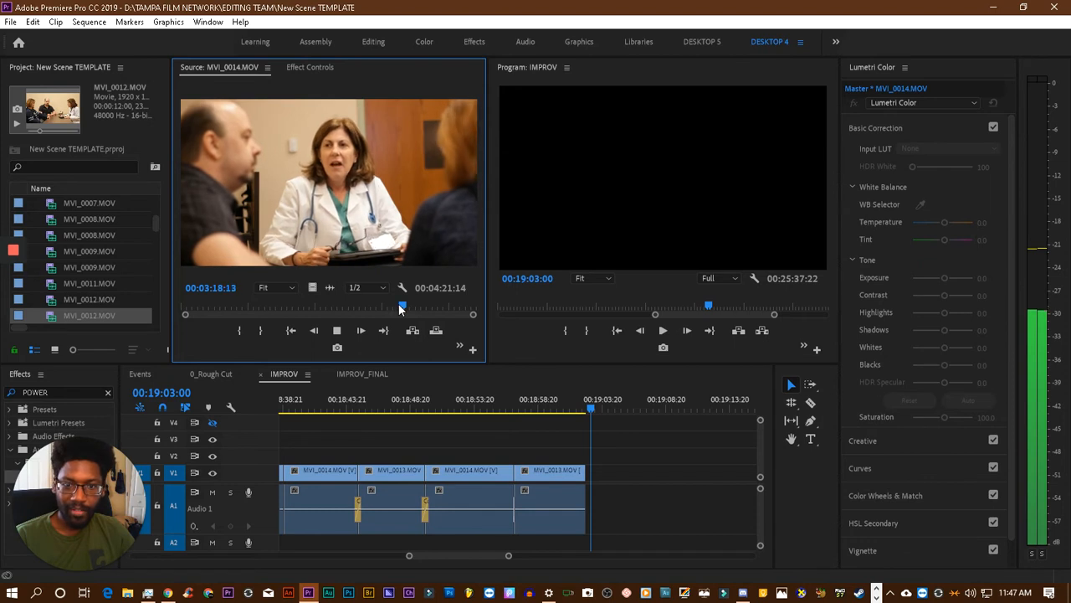
pyautogui.press('space')
pyautogui.press('space')
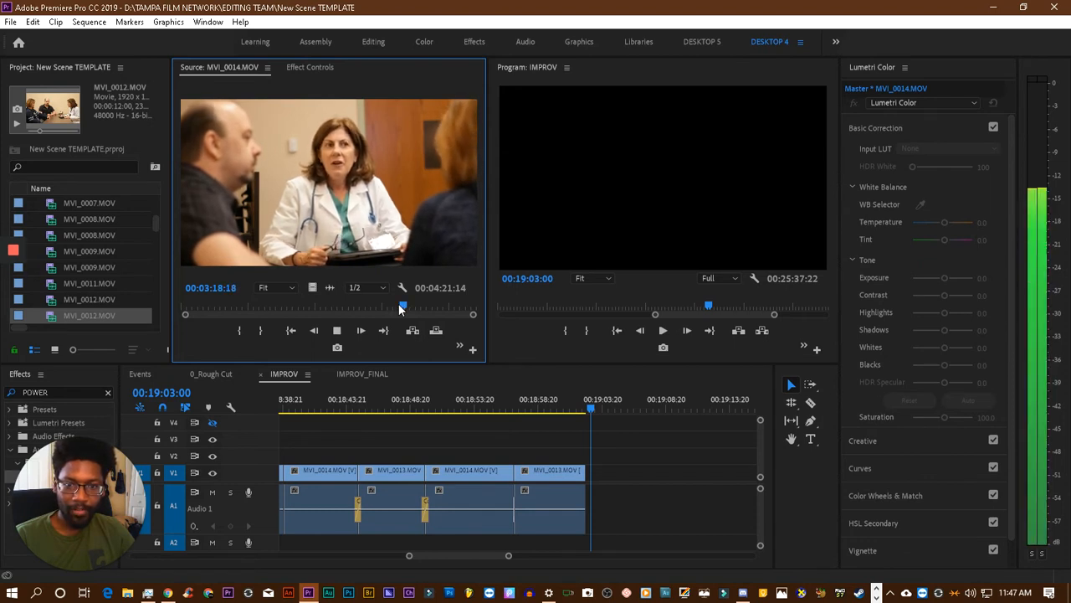
pyautogui.click(399, 308)
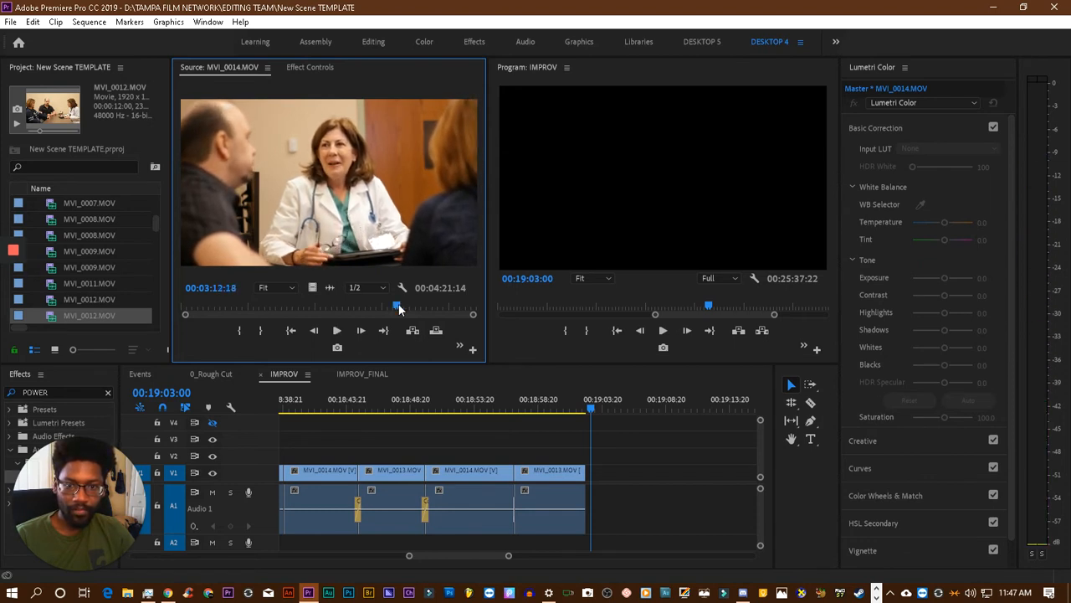
pyautogui.click(241, 333)
# - Play the source MVI_0014.MOV from its In point and mark the Out point at 00:03:35:07
pyautogui.press('space')
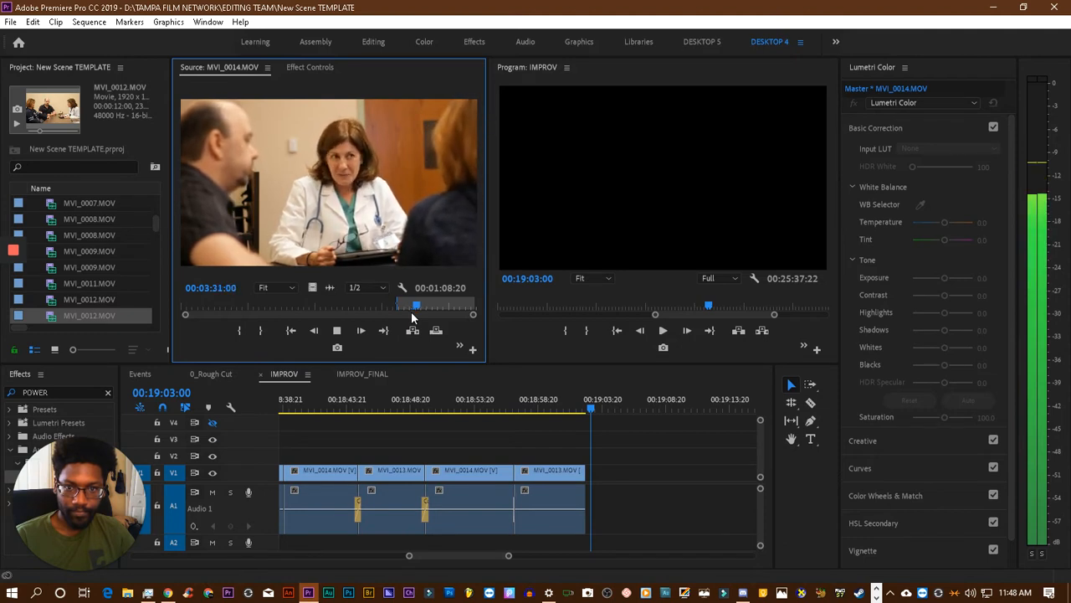
pyautogui.press('space')
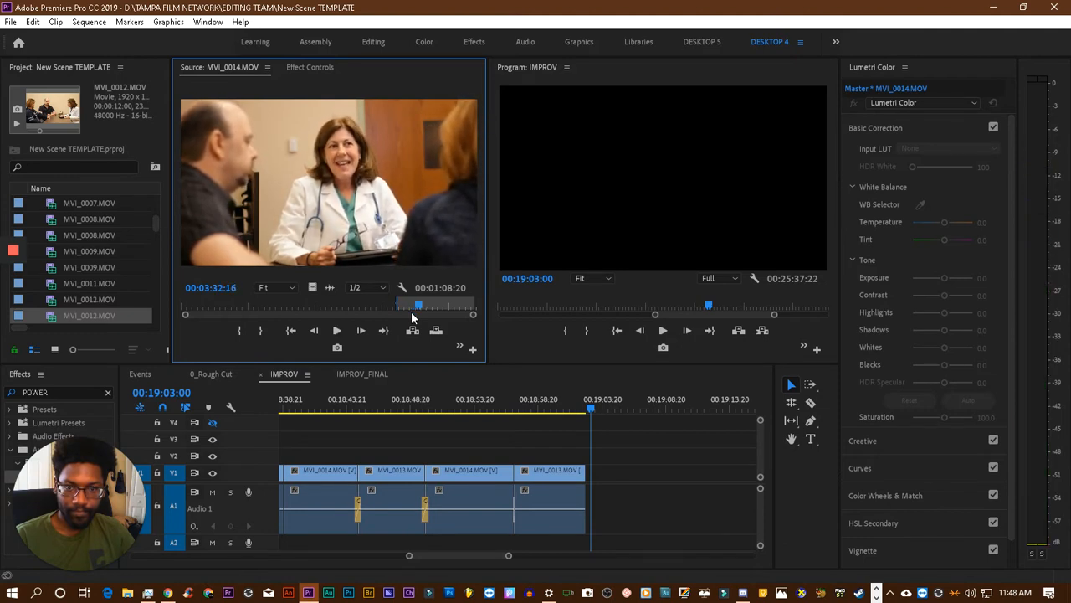
pyautogui.press('space')
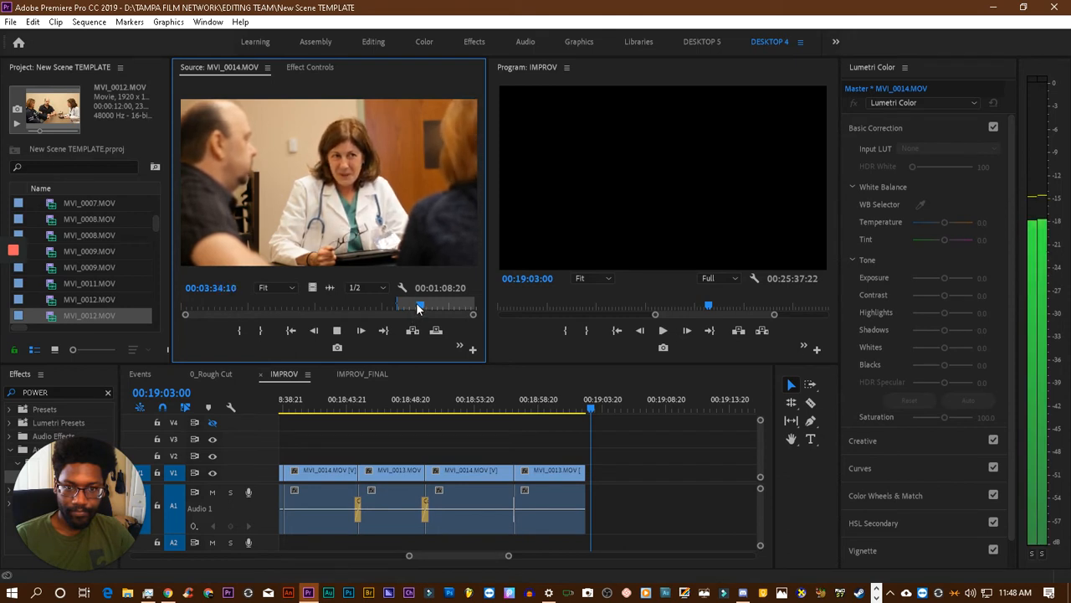
pyautogui.press('space')
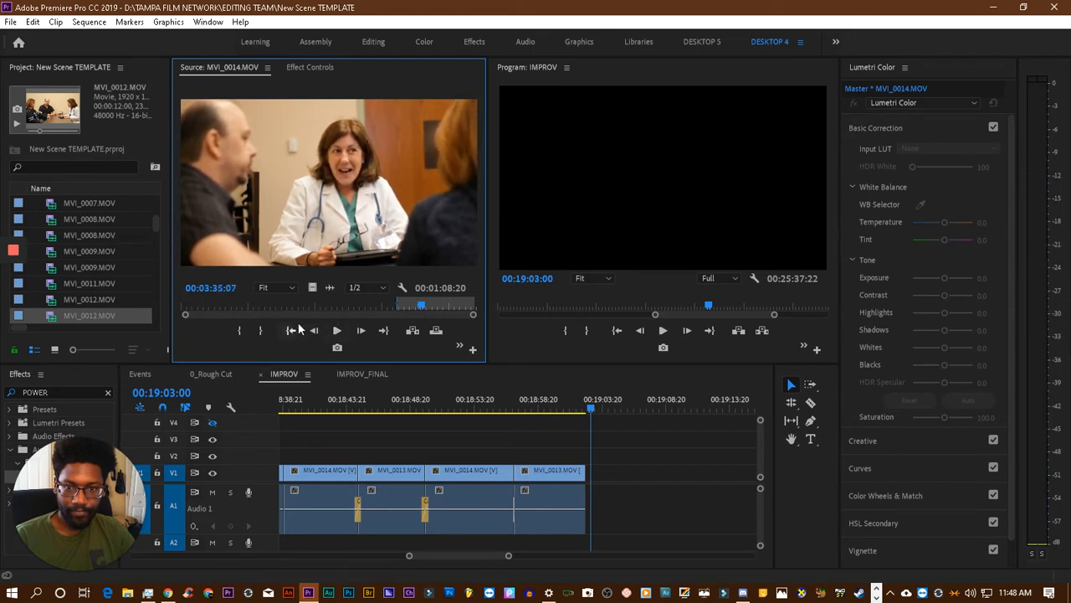
# - Place the marked MVI_0014.MOV section on V1 and A1 directly after the last MVI_0013.MOV clip and play from 00:19:00:02
pyautogui.moveTo(325, 208); pyautogui.dragTo(592, 476)
pyautogui.click(555, 402)
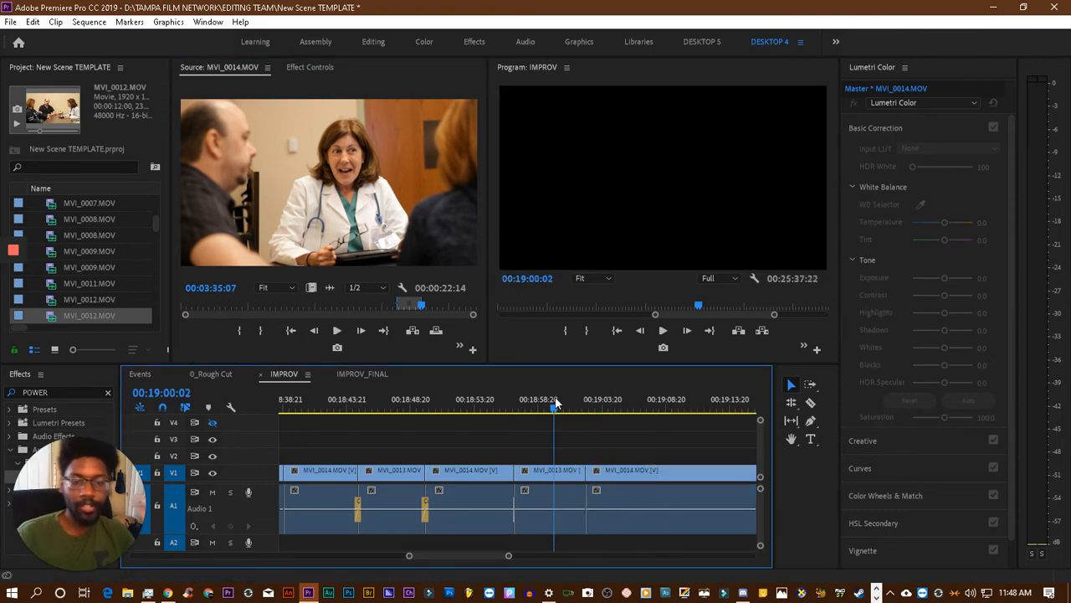
pyautogui.press('space')
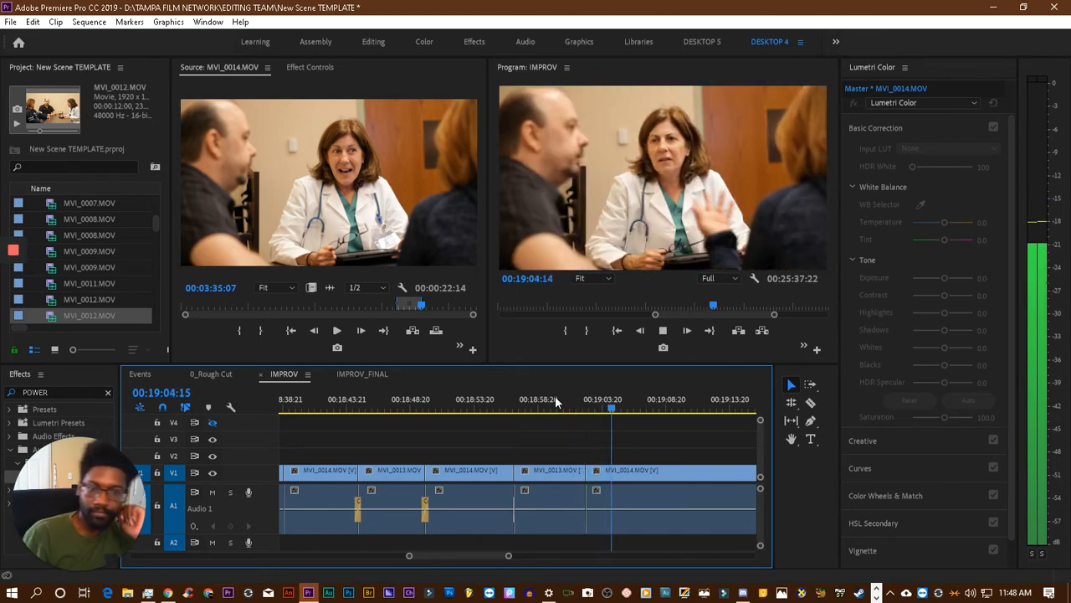
pyautogui.press('space')
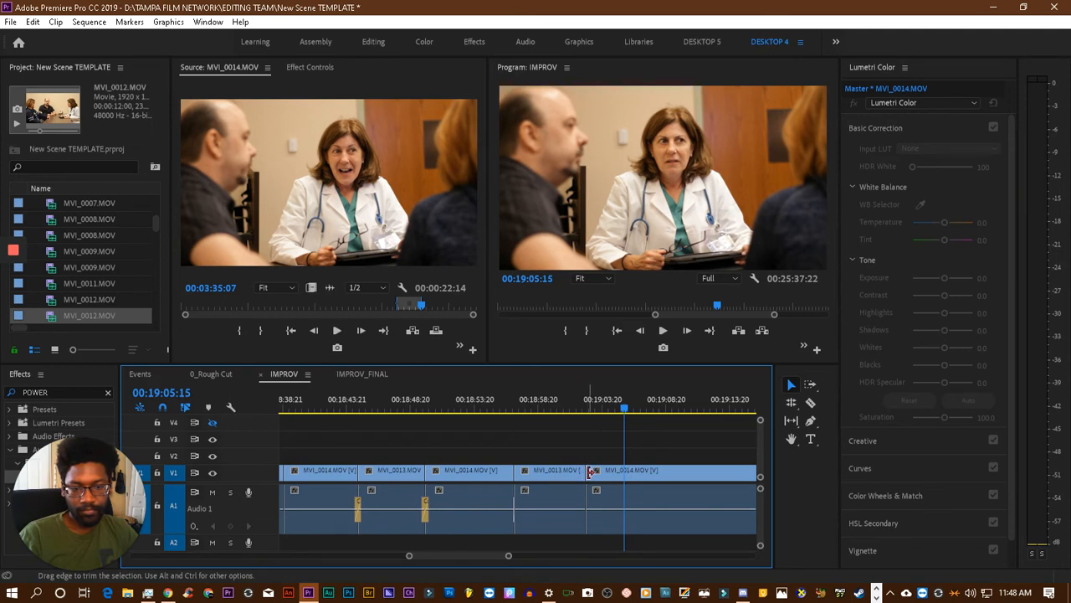
pyautogui.press('space')
pyautogui.press('space')
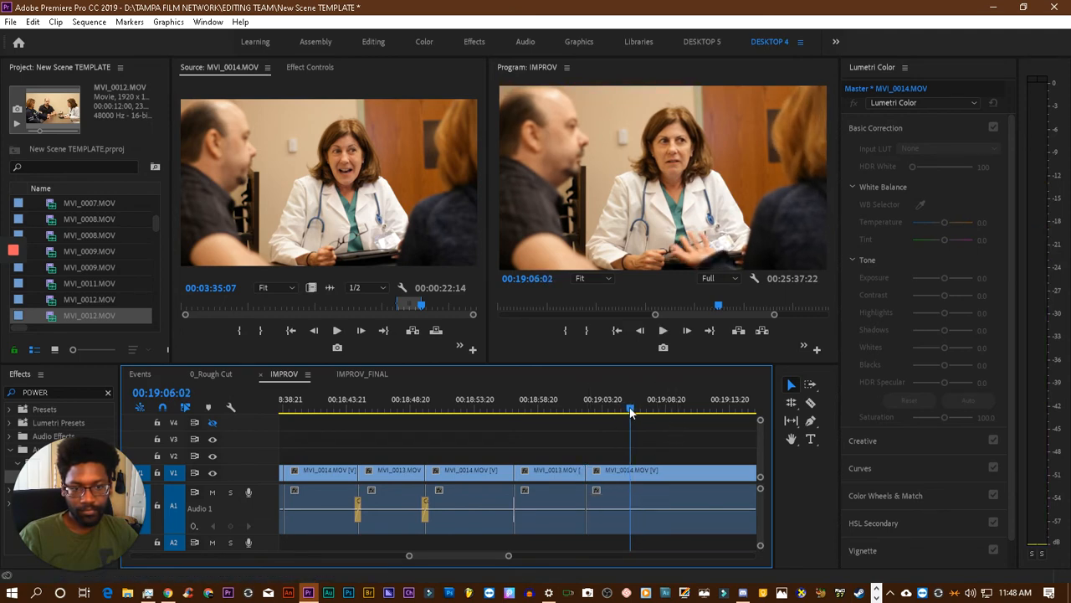
# - Trim the start of the last MVI_0014.MOV clip to 00:19:05:12 and close the gap before it
pyautogui.moveTo(631, 411); pyautogui.dragTo(622, 416)
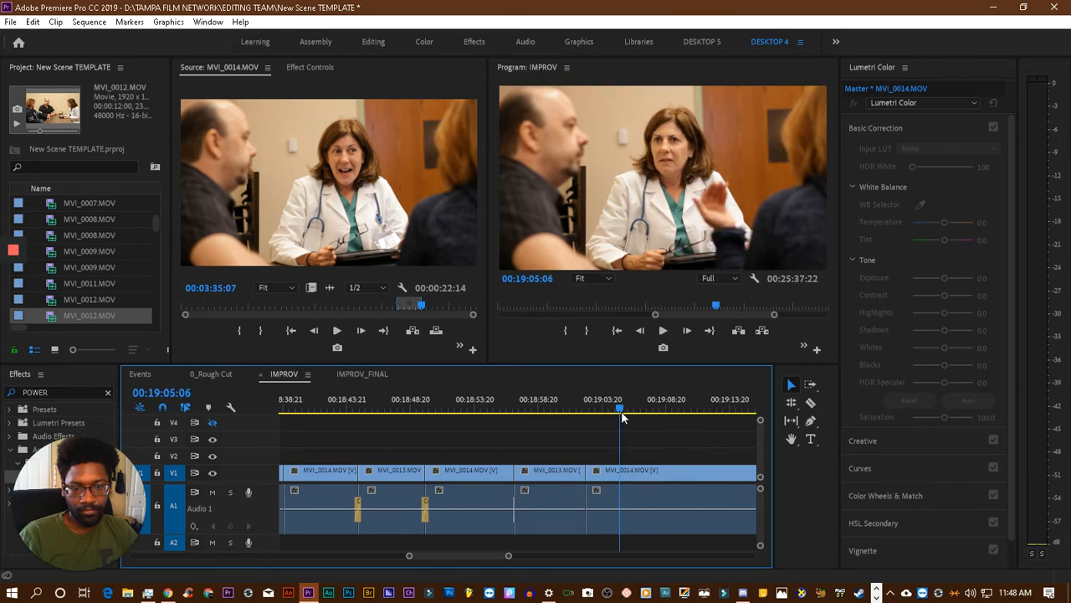
pyautogui.press('space')
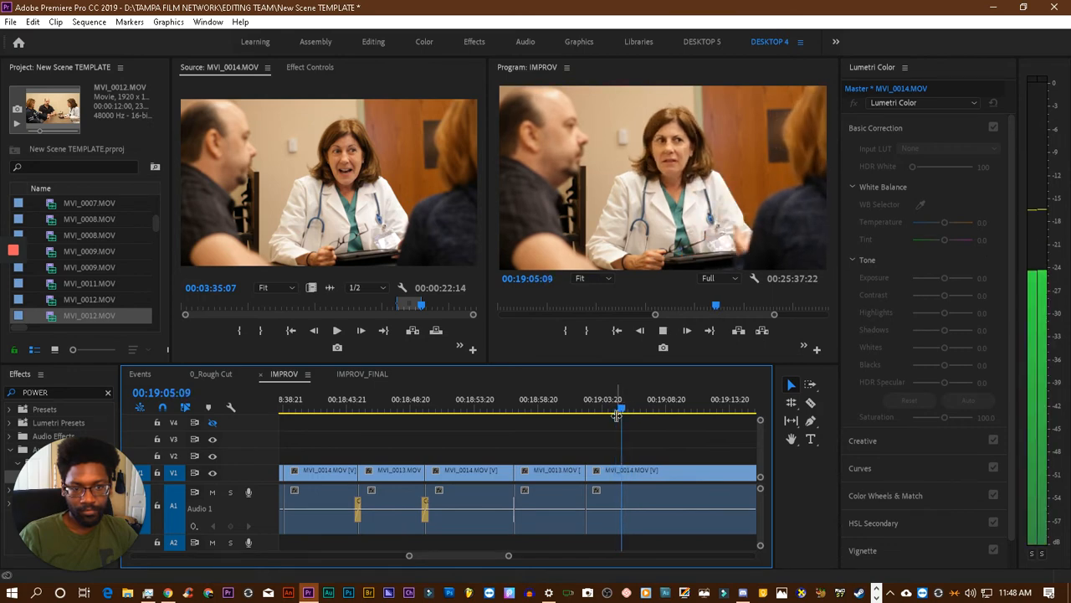
pyautogui.press('space')
pyautogui.moveTo(591, 471); pyautogui.dragTo(623, 473)
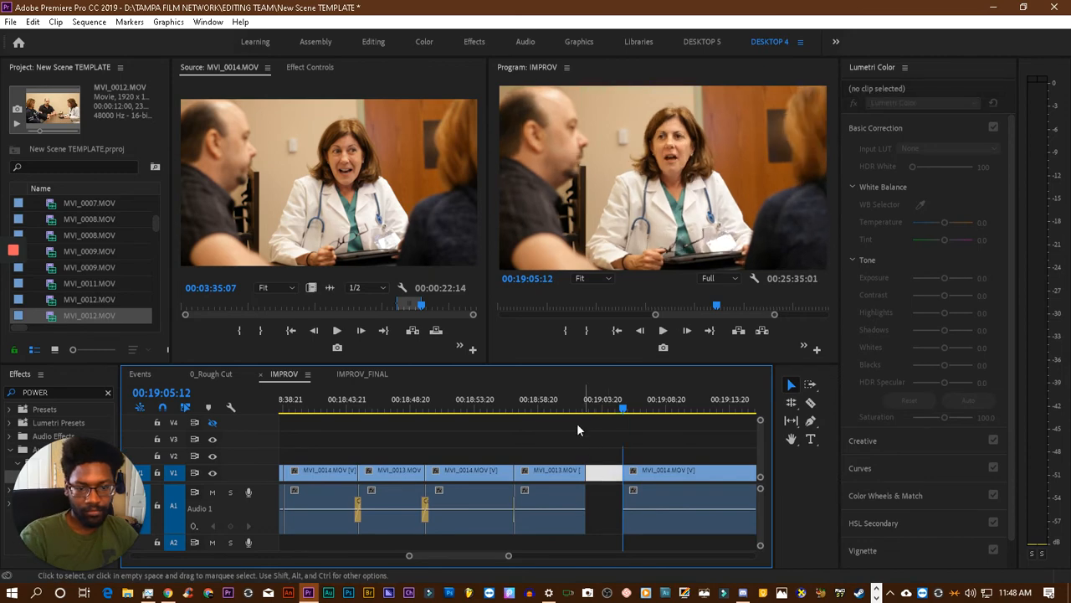
pyautogui.press('Delete')
# - Play the join between the last MVI_0013.MOV and MVI_0014.MOV clips through to 00:19:13:13 and save the project
pyautogui.click(574, 411)
pyautogui.press('space')
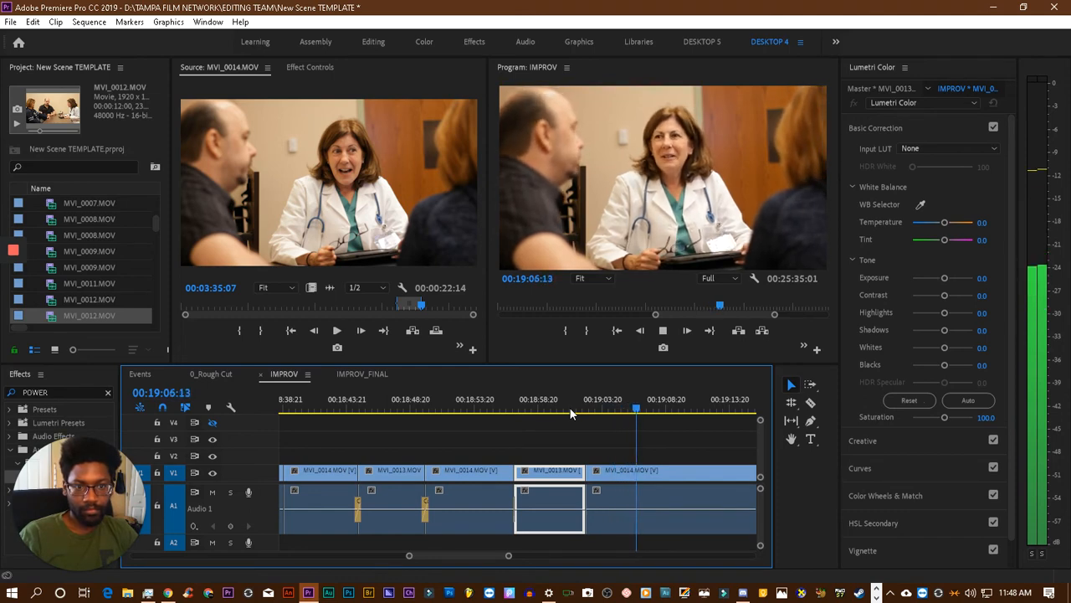
pyautogui.click(555, 403)
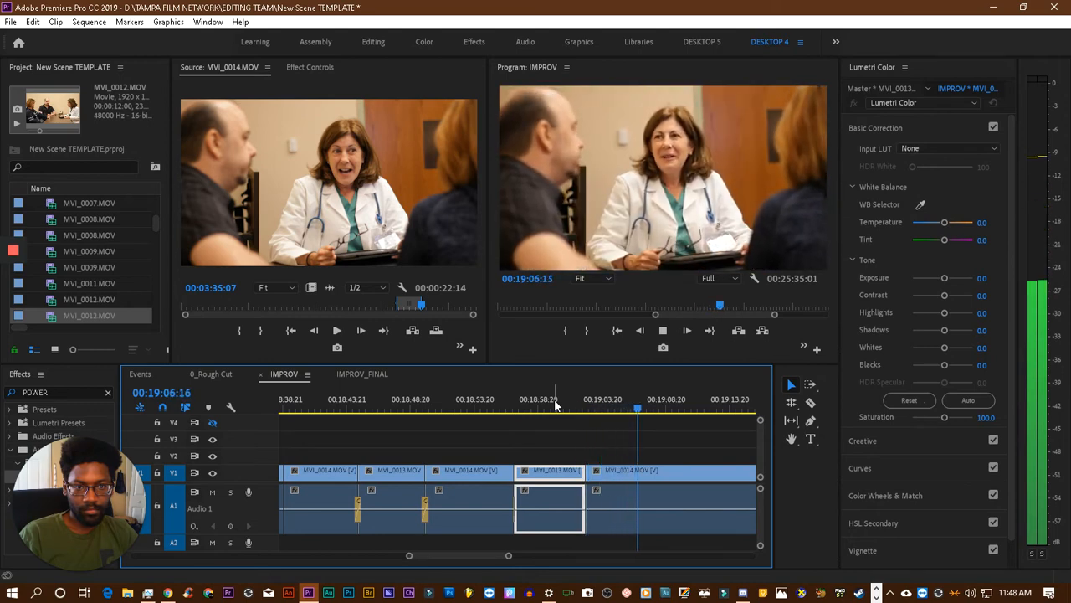
pyautogui.press('space')
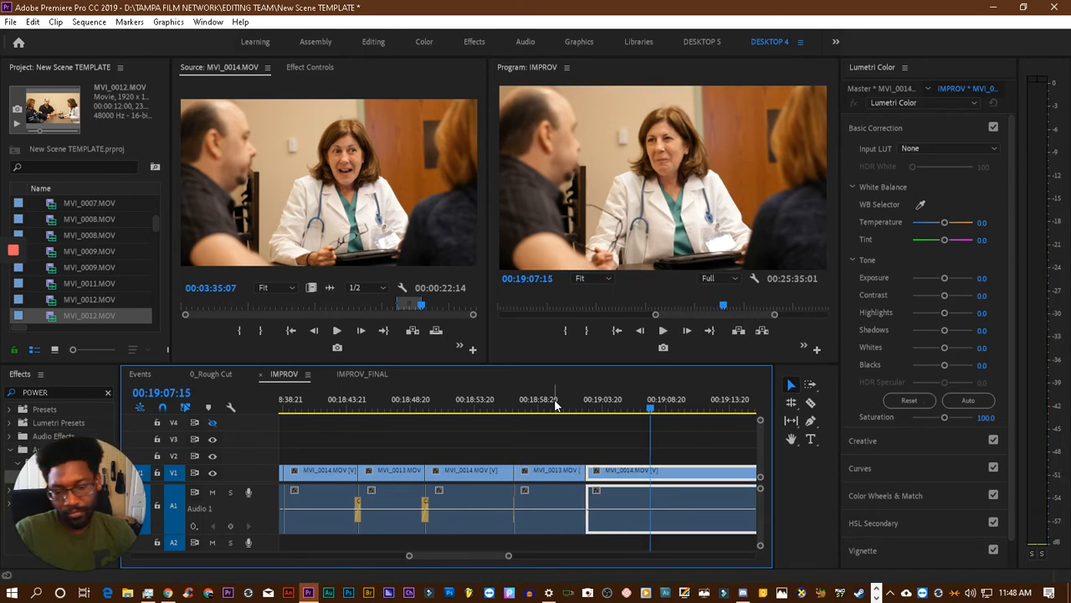
pyautogui.hotkey('ctrl', 's')
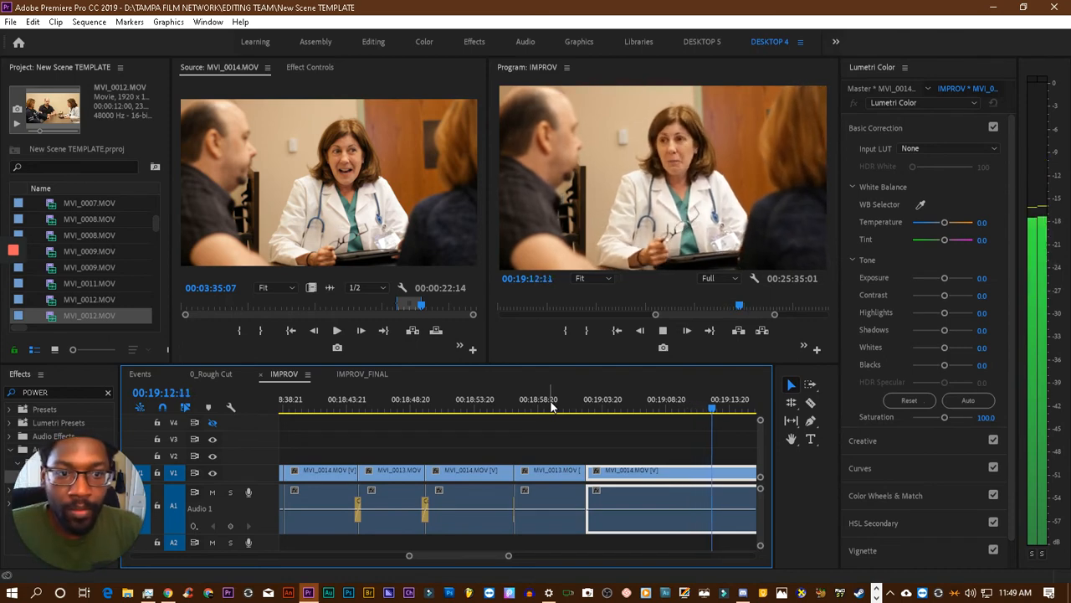
pyautogui.press('space')
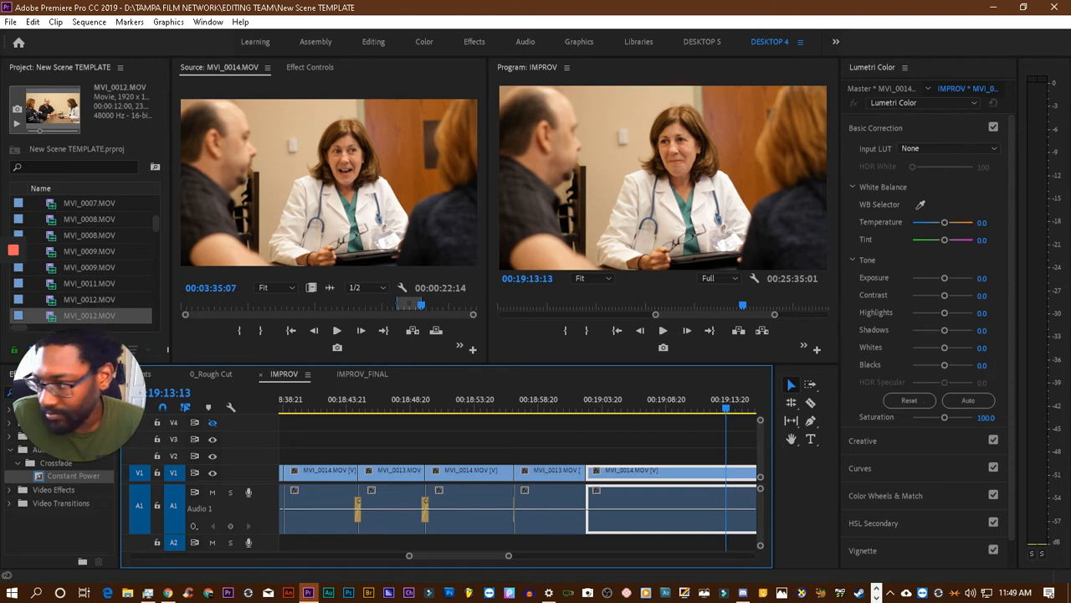
# - Load MVI_0012.MOV into the Source monitor and clear its existing In and Out points
pyautogui.doubleClick(52, 316)
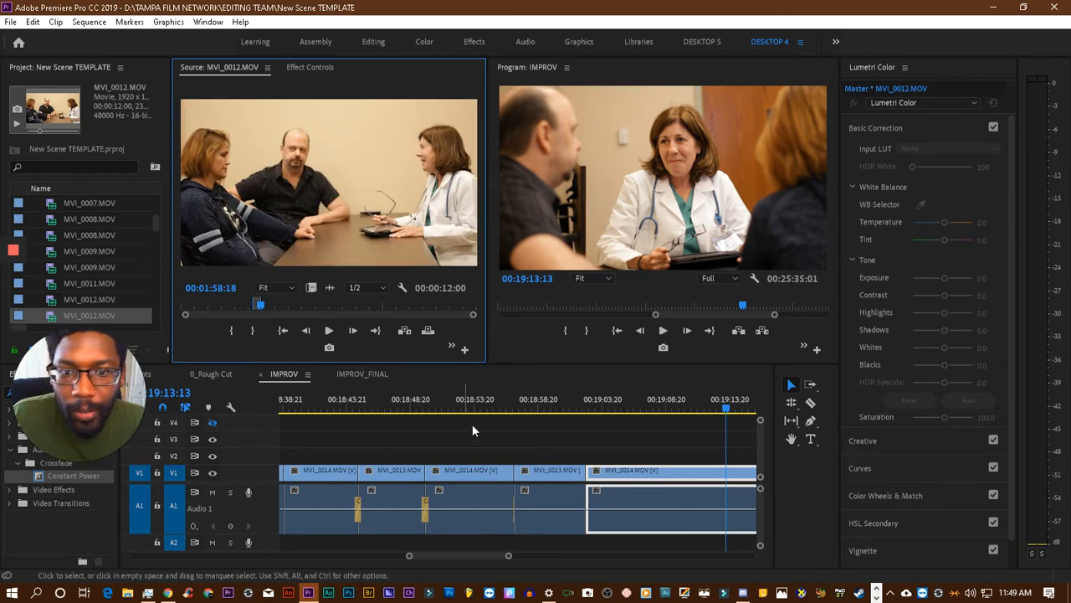
pyautogui.rightClick(319, 251)
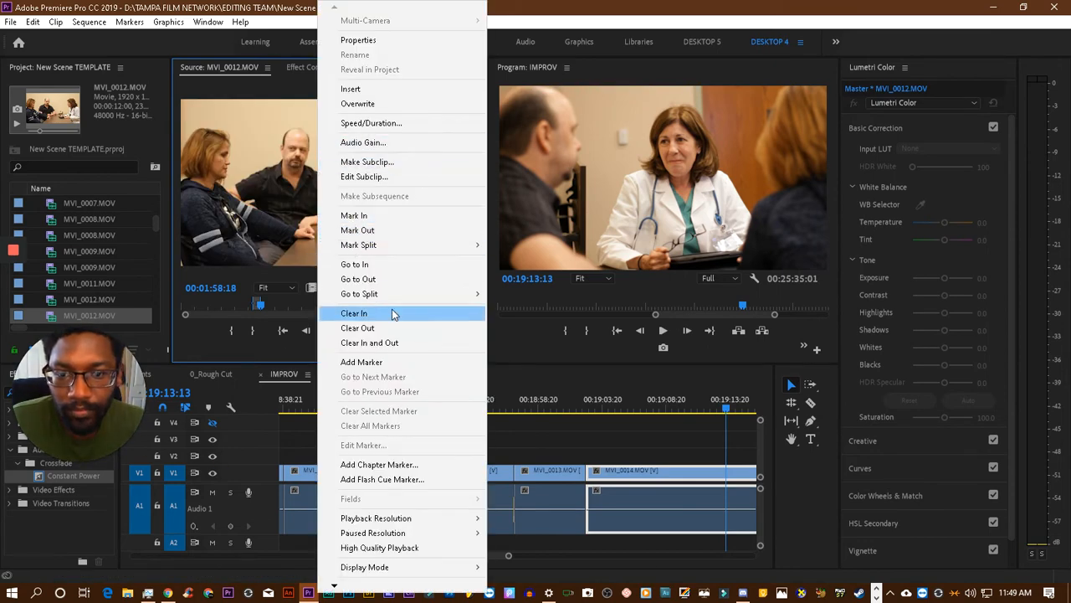
pyautogui.click(402, 342)
# - Play the source MVI_0012.MOV, replay it from 00:02:28:01, and mark the Out point at 00:02:34:09
pyautogui.click(337, 331)
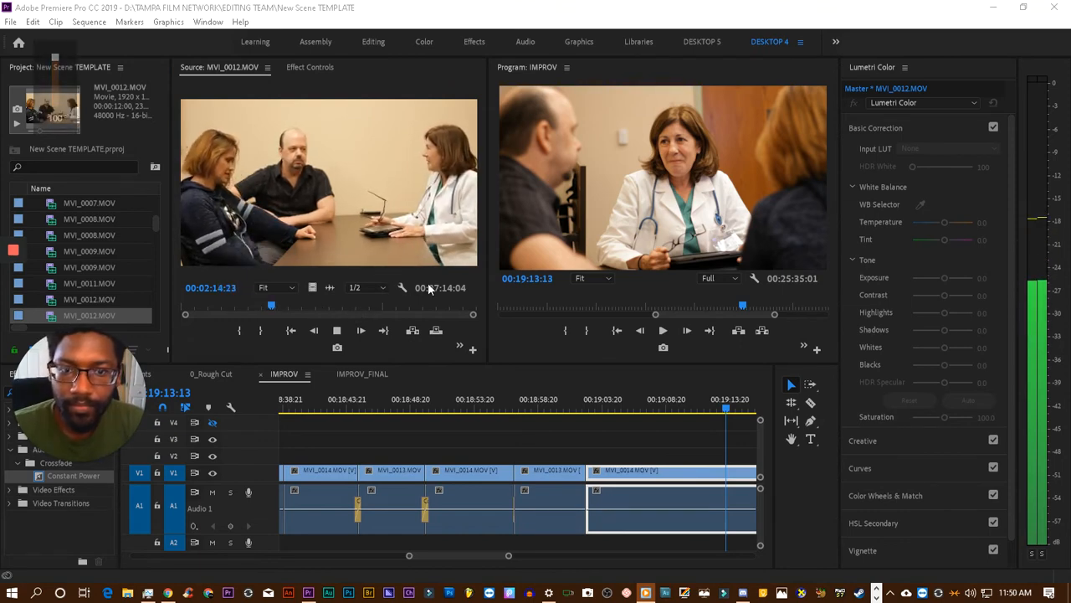
pyautogui.press('XF86AudioMute')
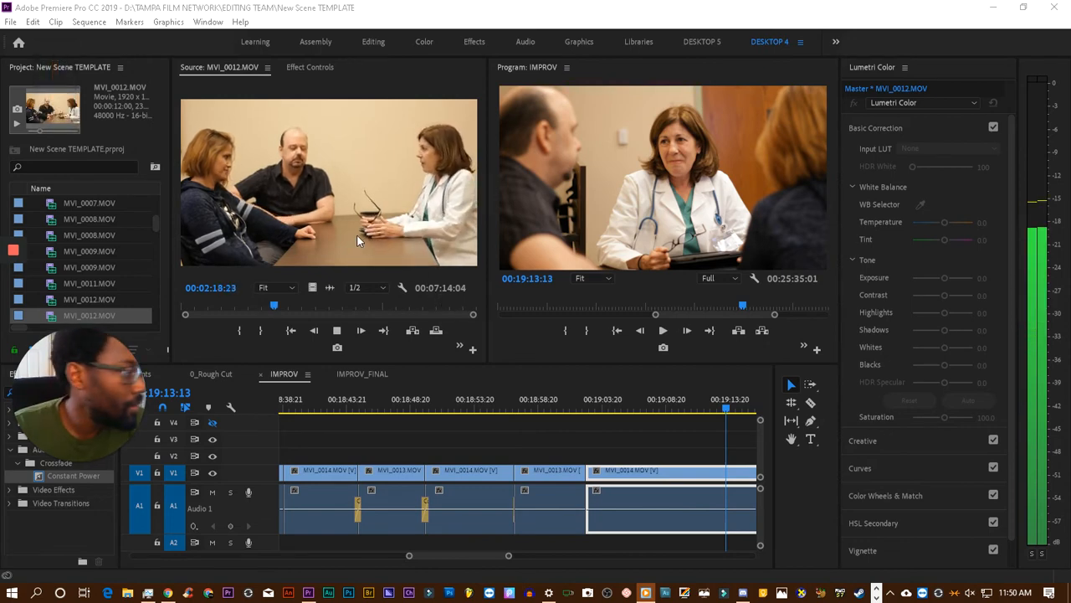
pyautogui.press('XF86AudioMute')
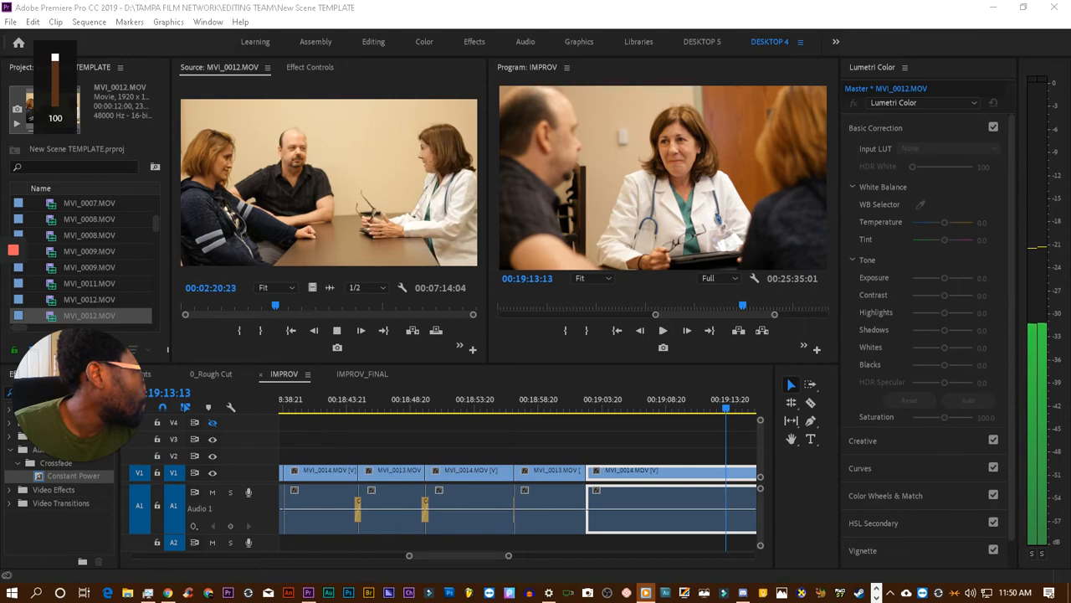
pyautogui.click(247, 208)
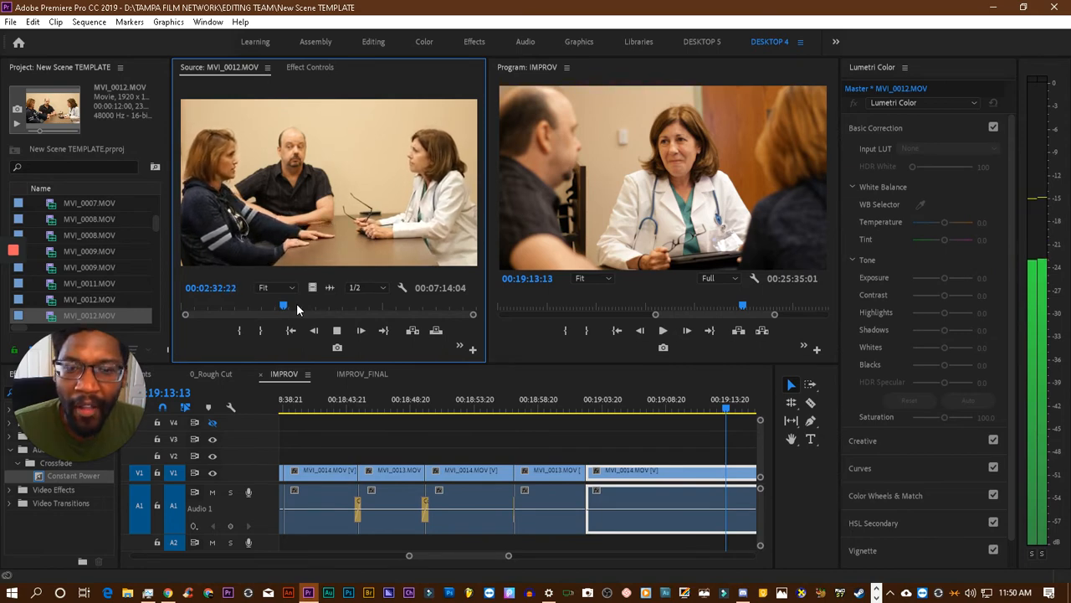
pyautogui.press('space')
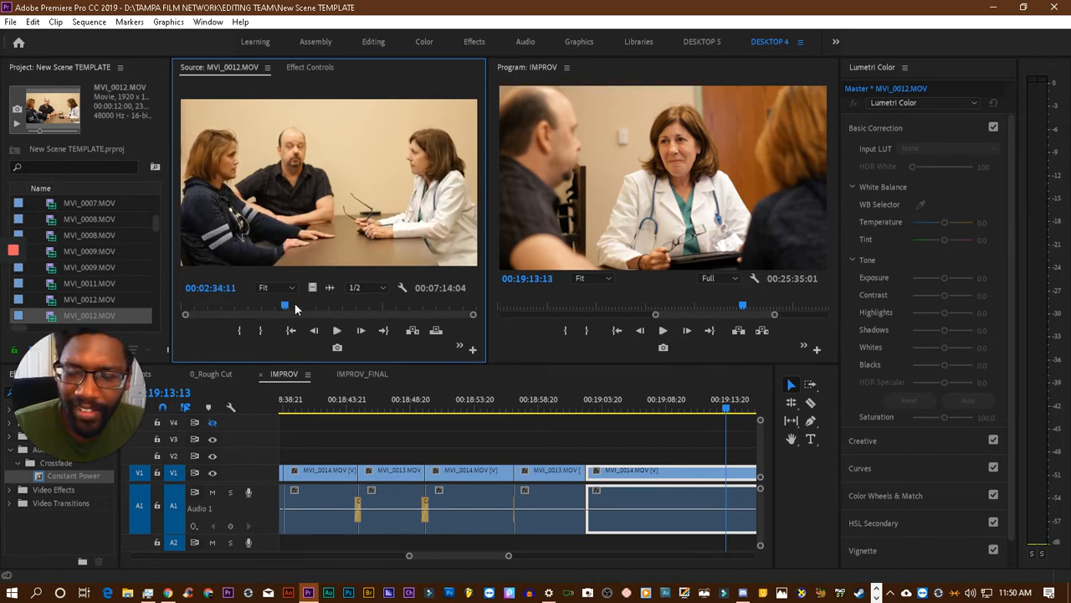
pyautogui.moveTo(287, 308); pyautogui.dragTo(281, 308)
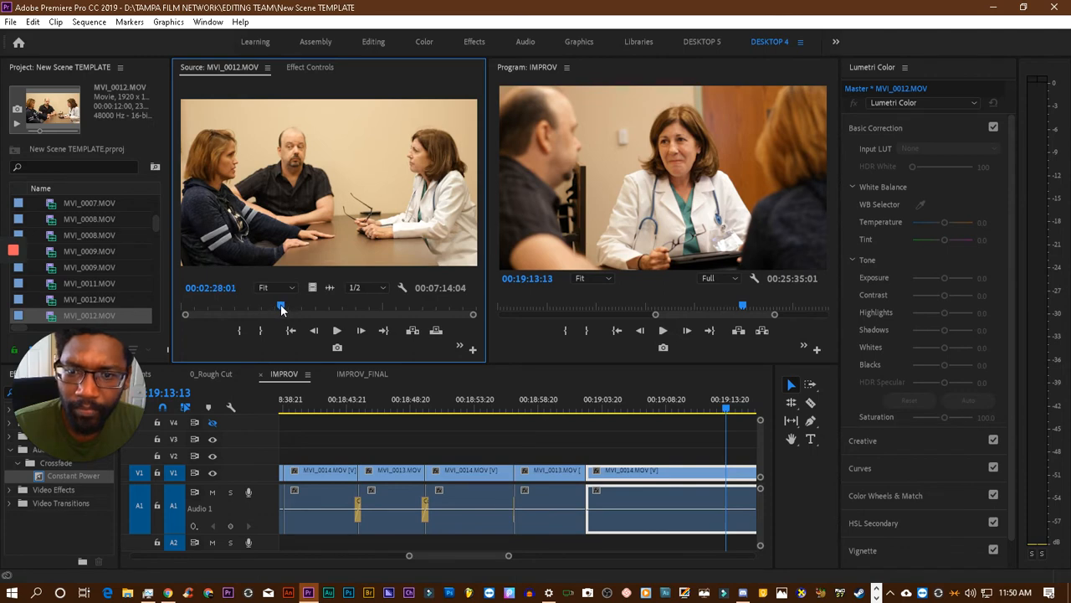
pyautogui.press('space')
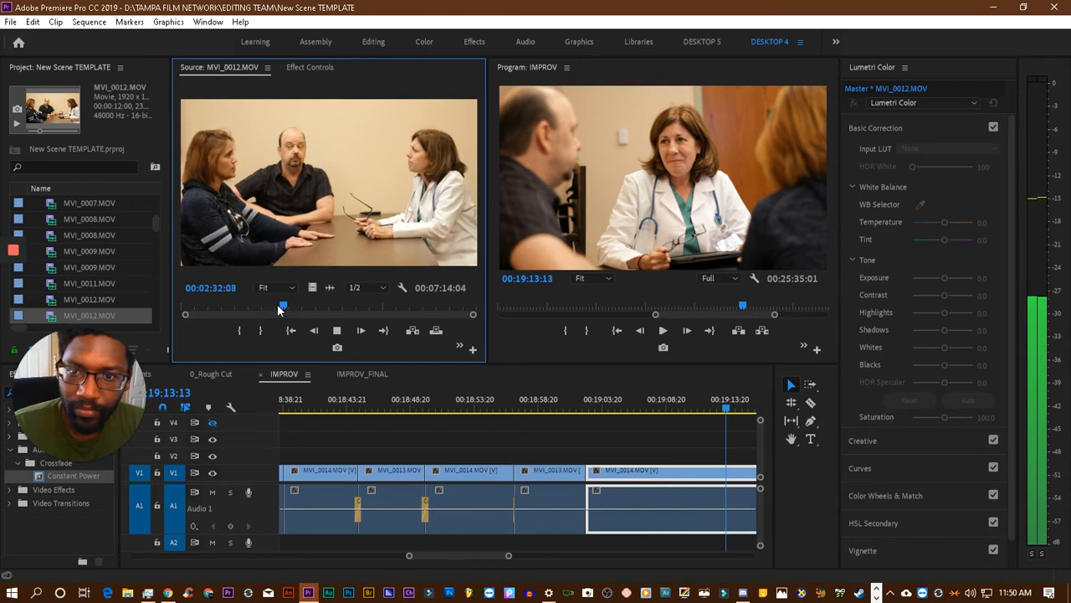
pyautogui.press('space')
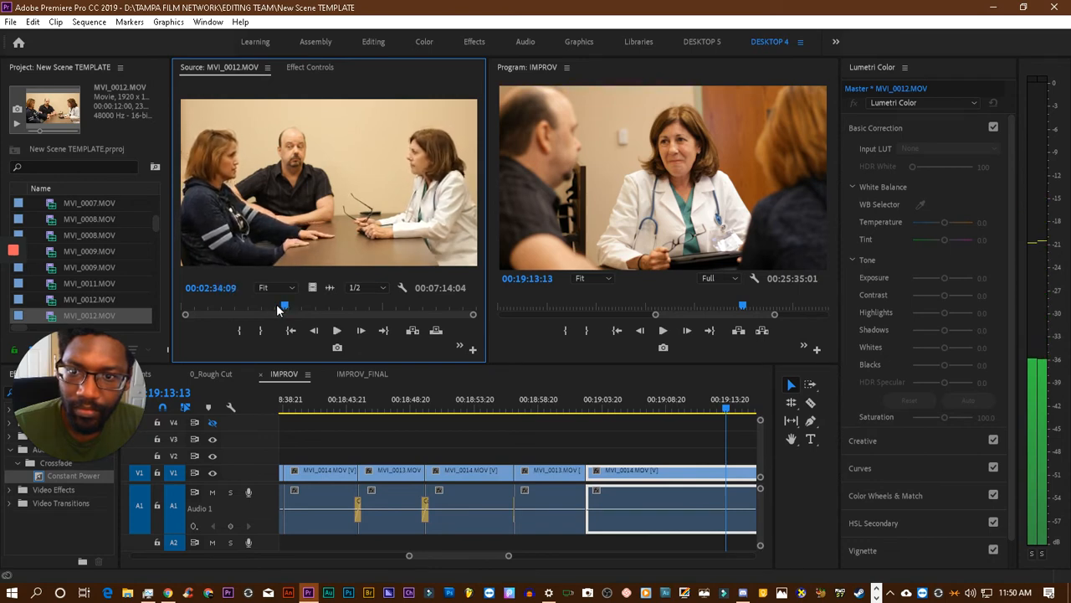
pyautogui.click(260, 328)
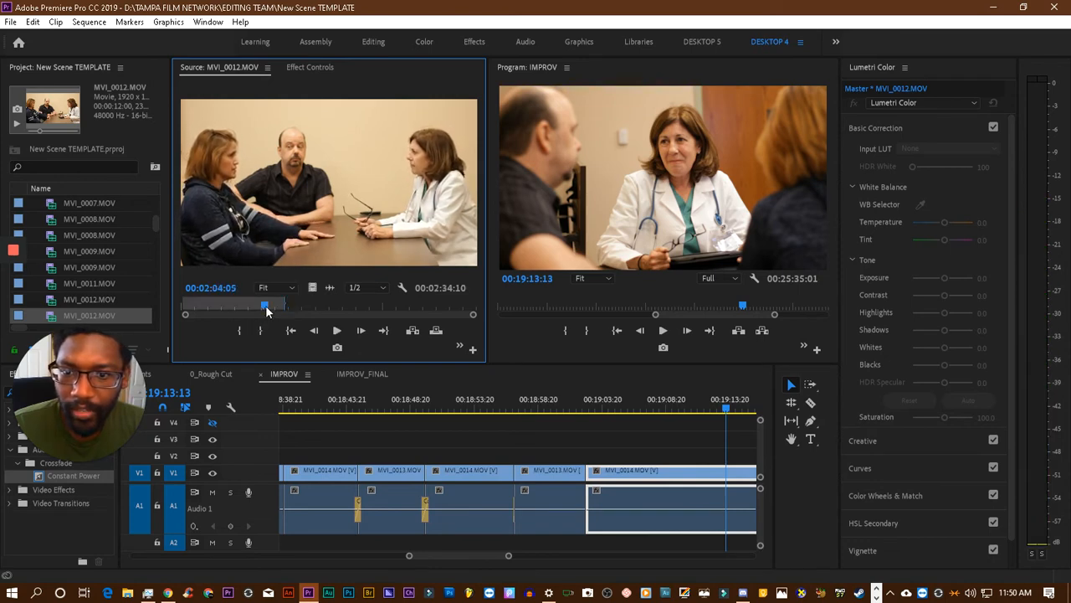
# - Play the source MVI_0012.MOV from 00:02:04:05 to find where the wanted section starts
pyautogui.click(266, 304)
pyautogui.press('space')
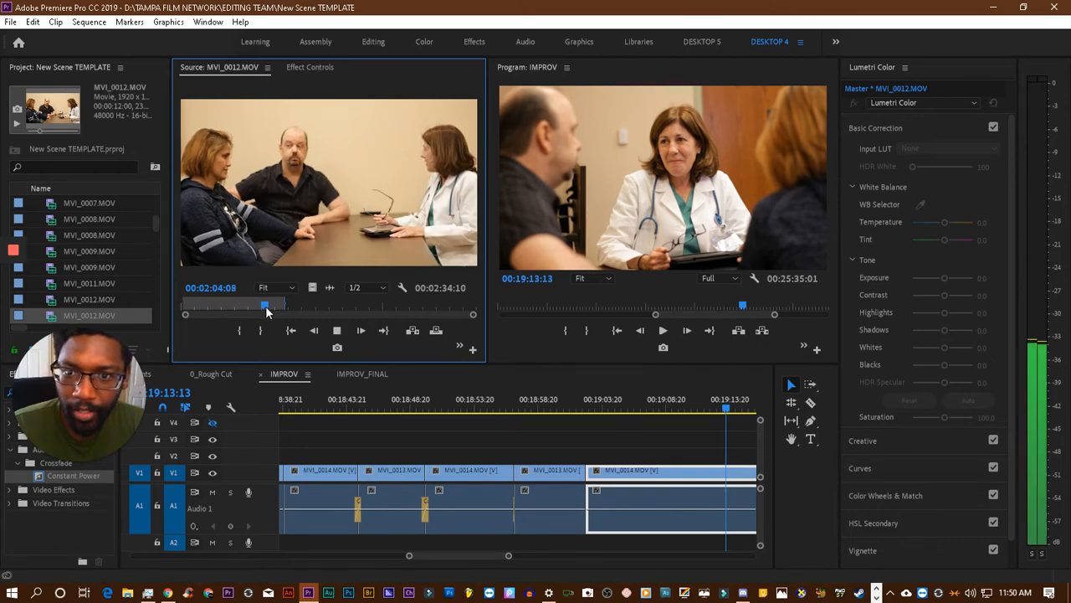
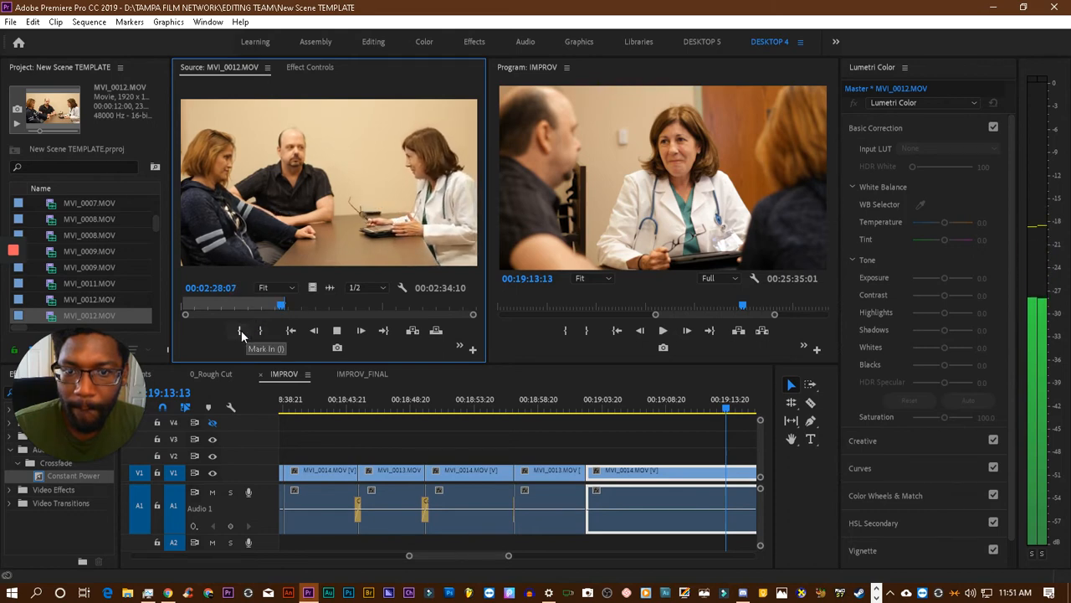
# - Replay the source MVI_0012.MOV around 00:02:28 and mark the In point at 00:02:28:10
pyautogui.press('space')
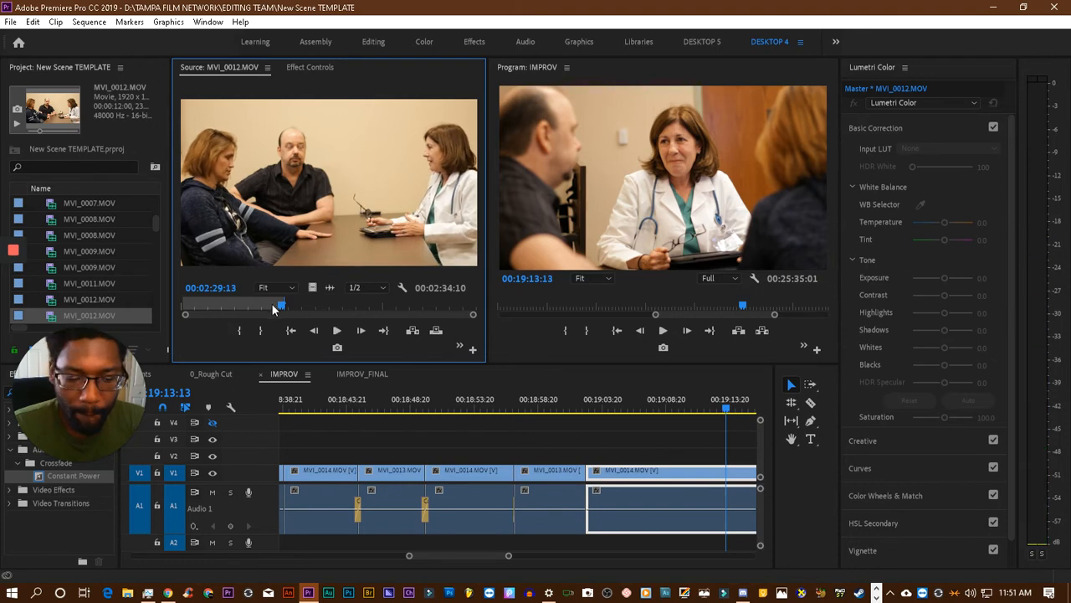
pyautogui.press('j')
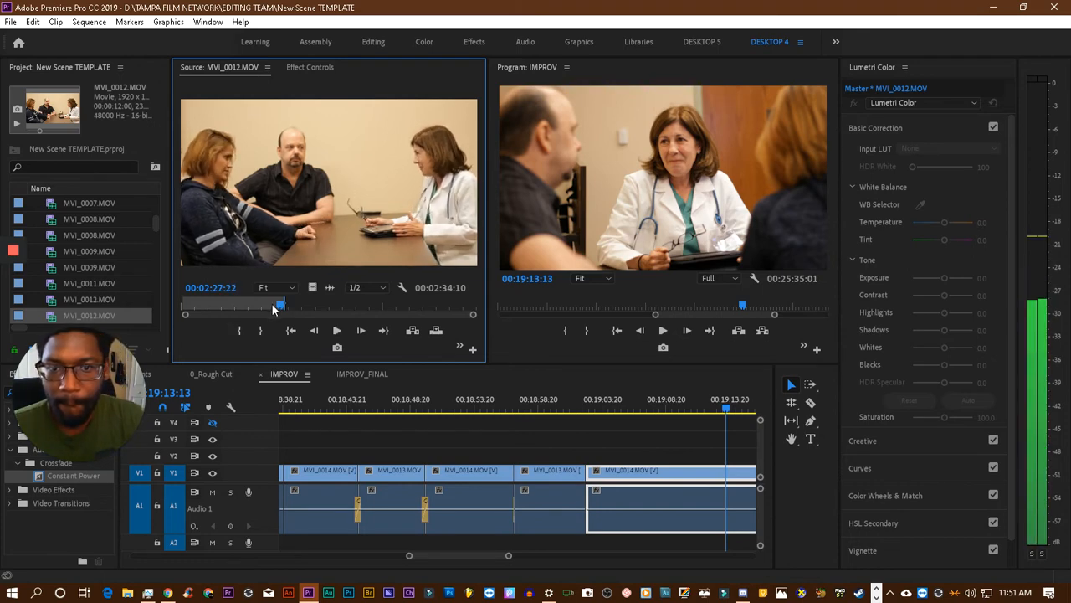
pyautogui.press('l')
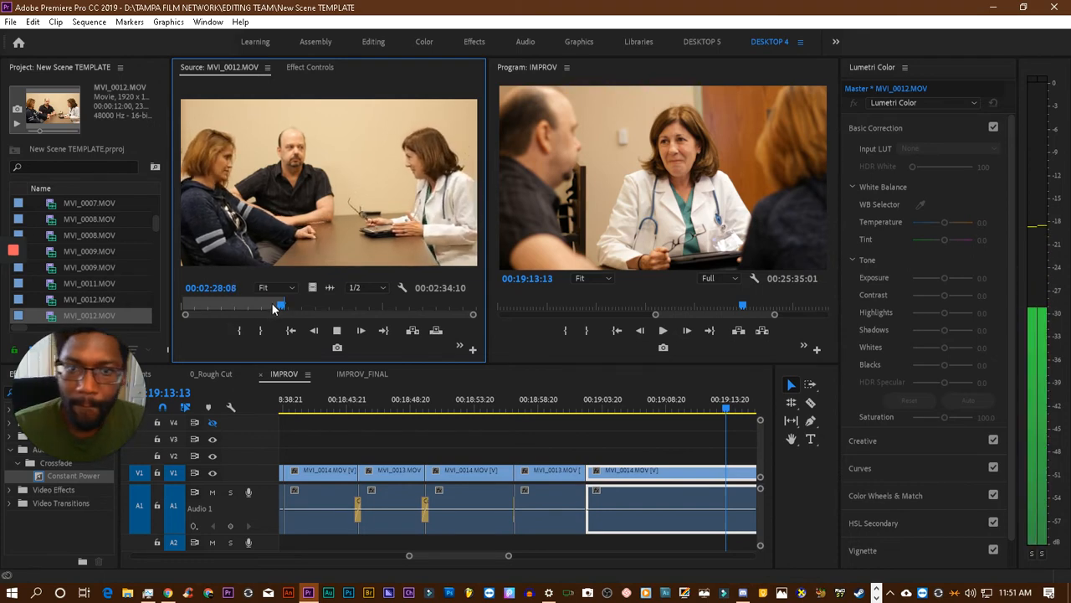
pyautogui.click(239, 330)
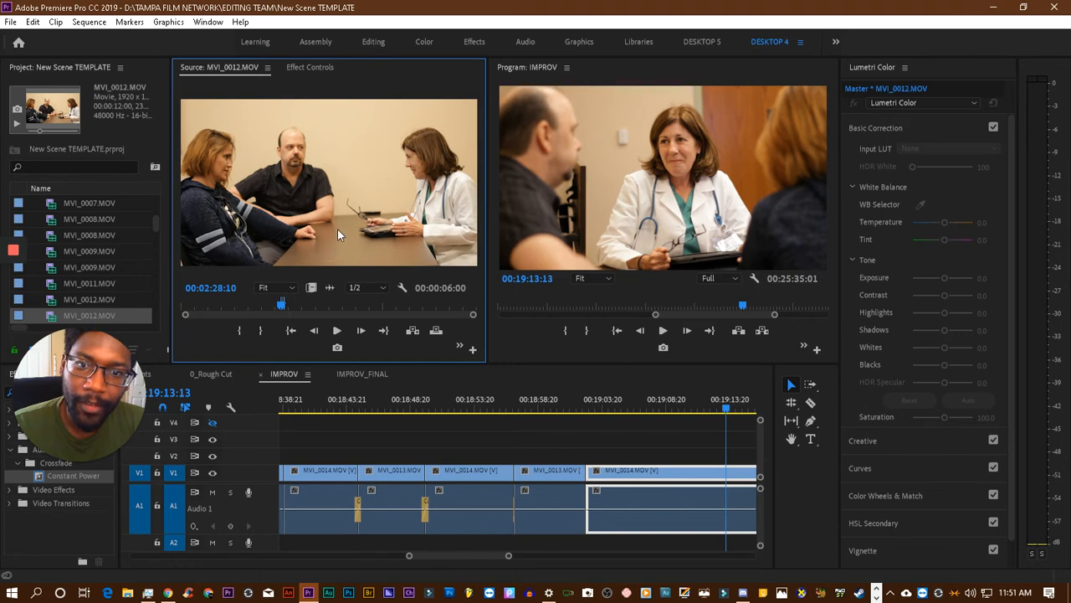
pyautogui.press('l')
pyautogui.press('k')
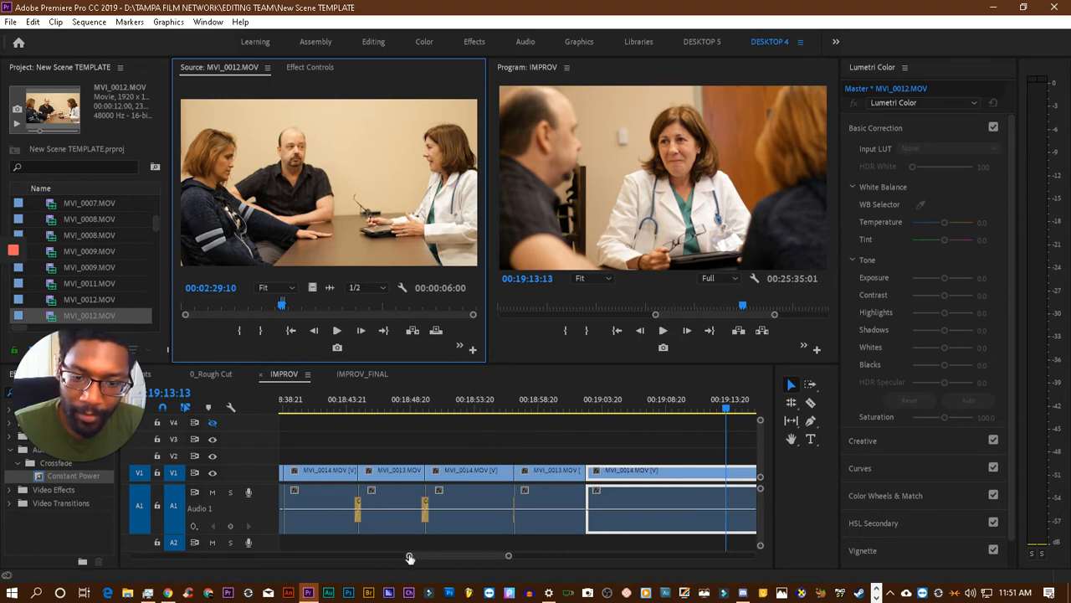
# - Review the IMPROV sequence between about 00:18:02 and 00:18:30 to find where the wide MVI_0012.MOV section fits
pyautogui.moveTo(409, 556); pyautogui.dragTo(374, 553)
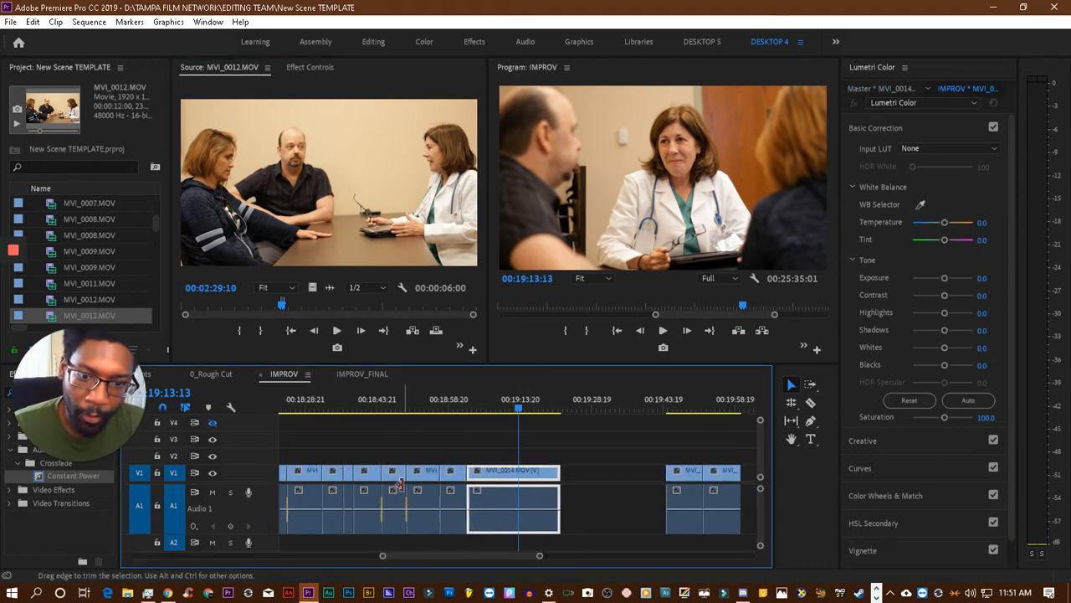
pyautogui.scroll(3, 399, 482)
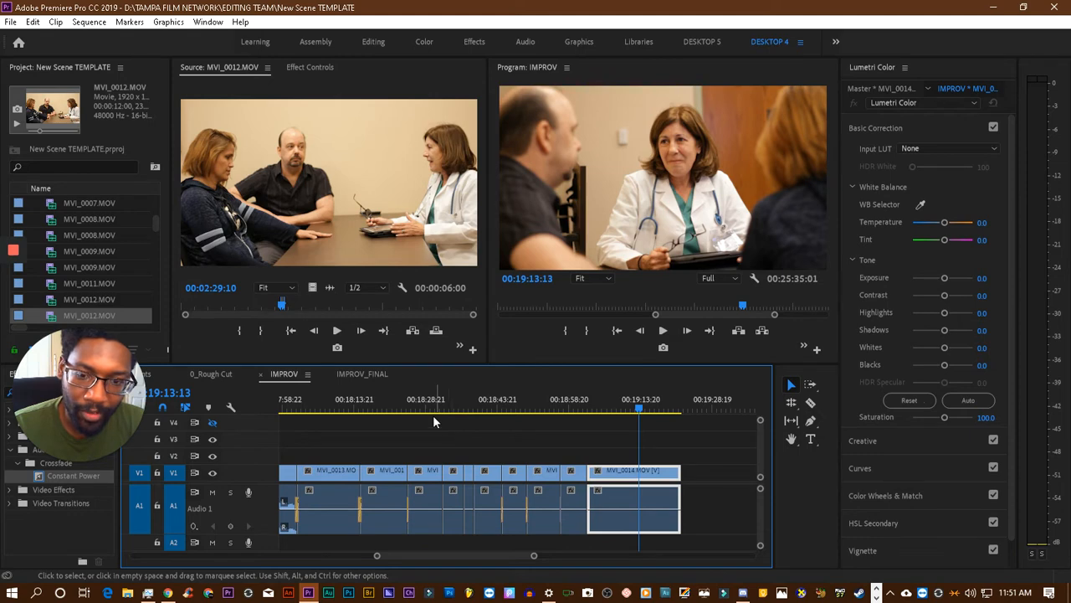
pyautogui.click(435, 408)
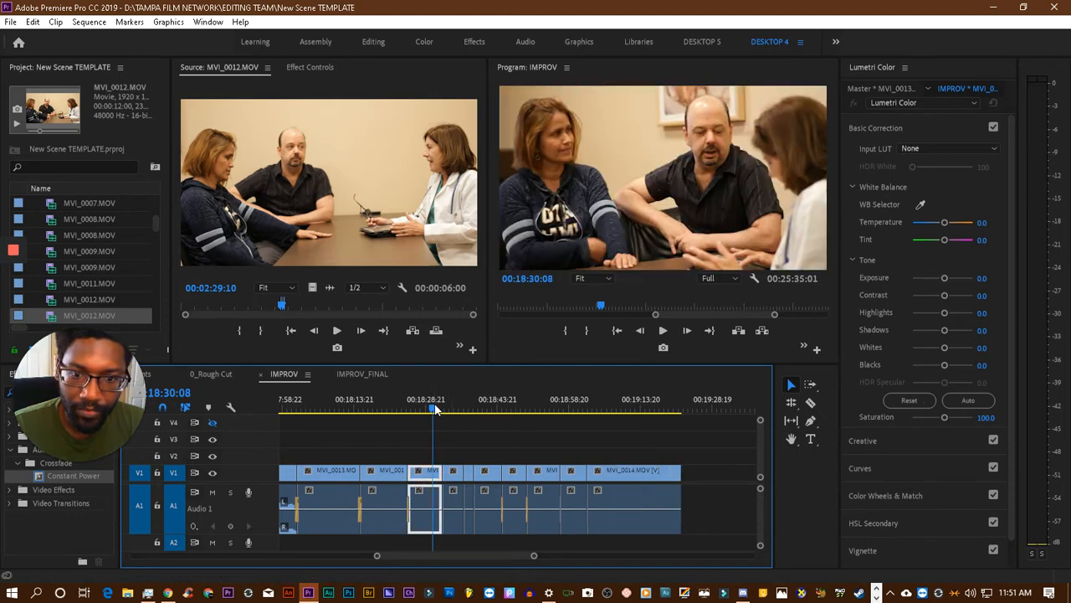
pyautogui.click(380, 409)
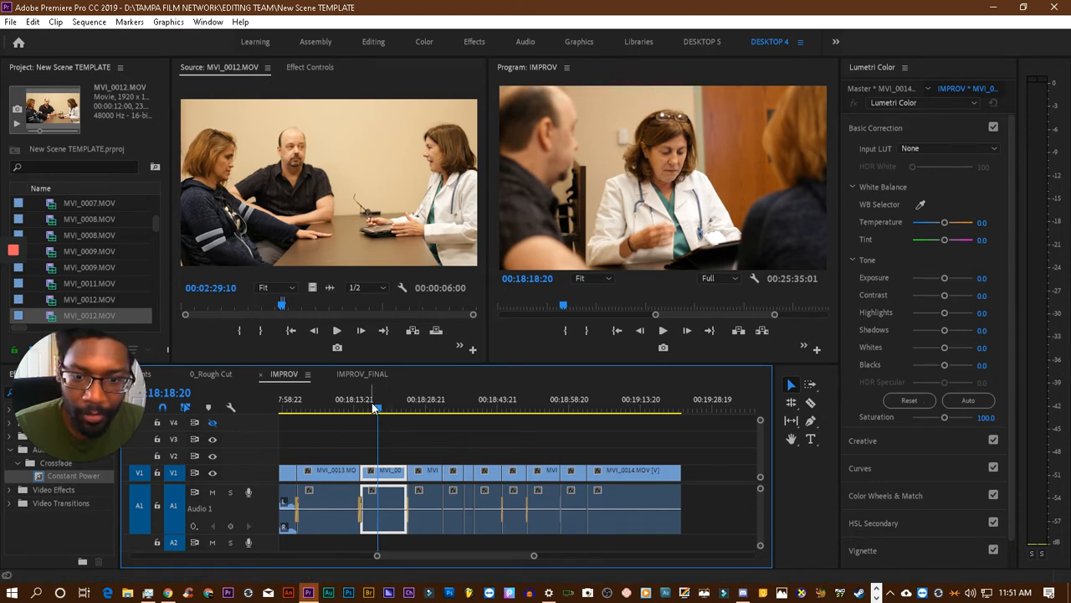
pyautogui.press('space')
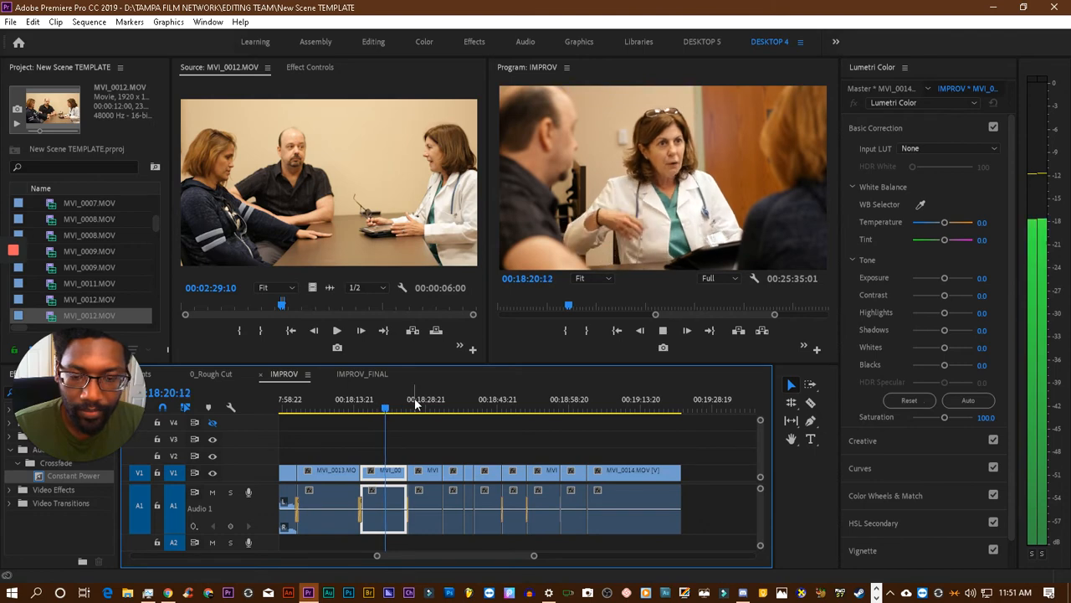
pyautogui.click(336, 407)
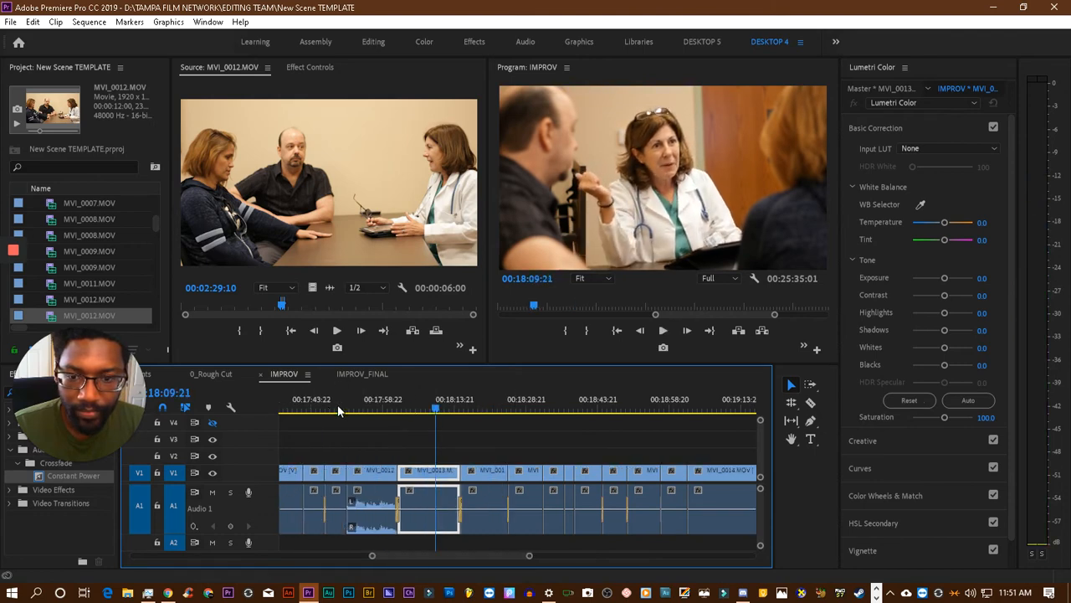
pyautogui.click(405, 408)
pyautogui.click(399, 416)
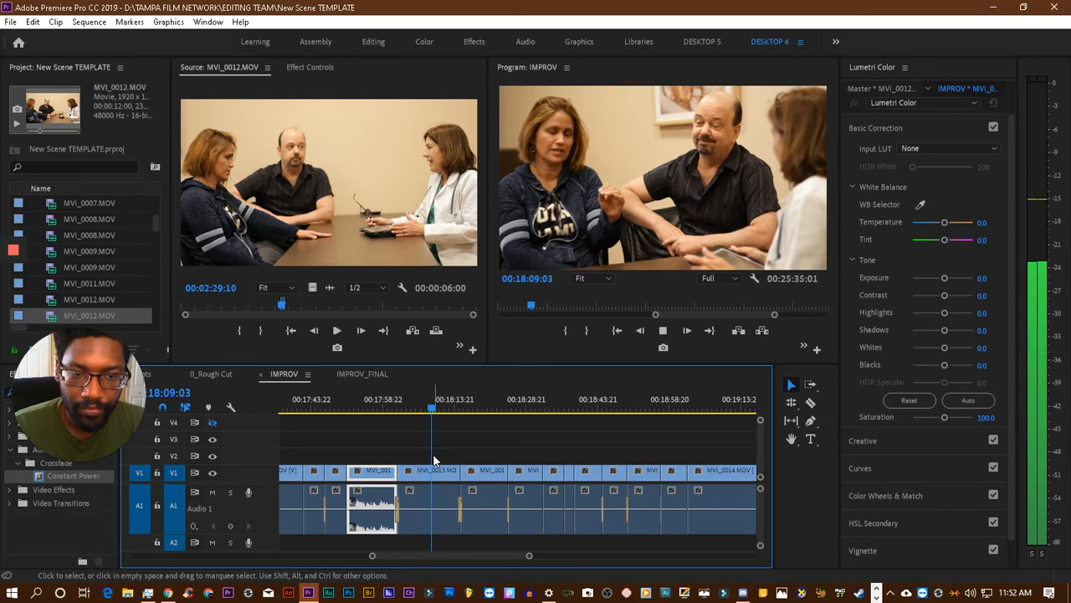
pyautogui.click(423, 409)
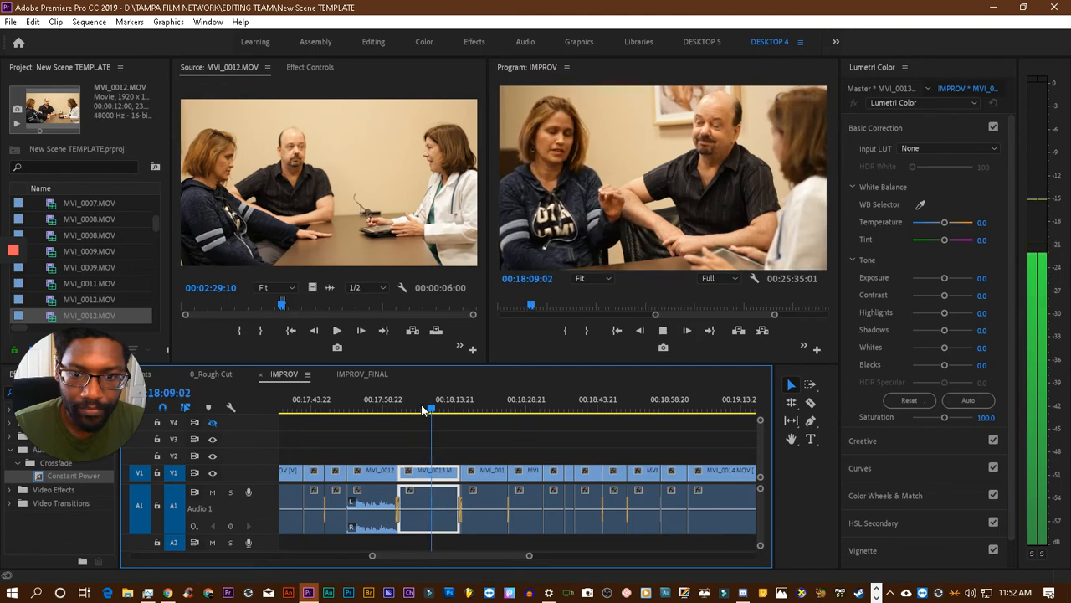
pyautogui.press('space')
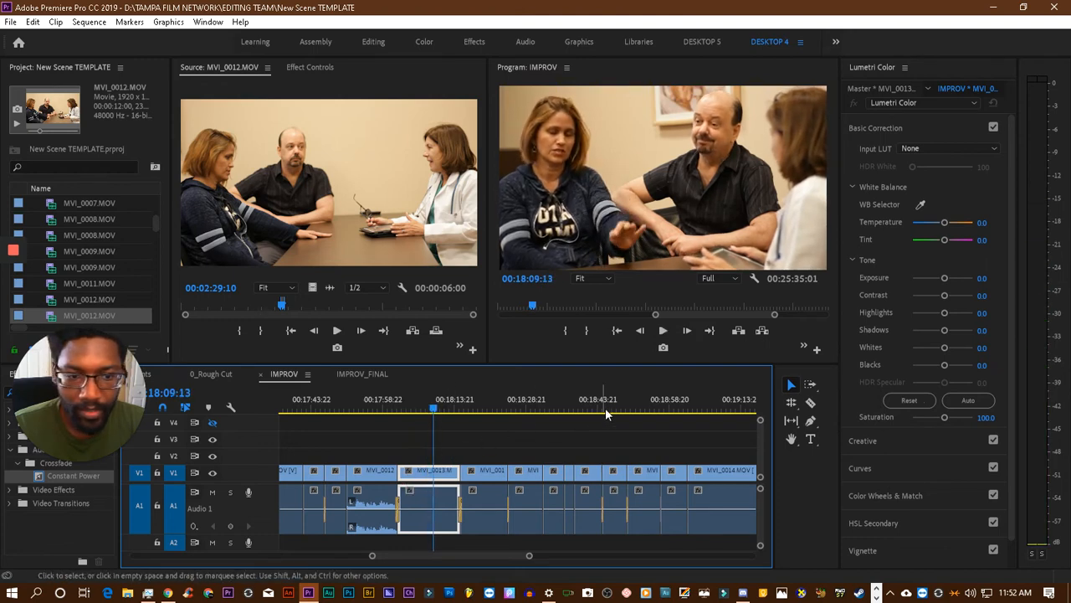
# - Try splitting the MVI_0013.MOV clip that follows the wide MVI_0012.MOV shot, and undo the cut
pyautogui.click(810, 402)
pyautogui.click(424, 480)
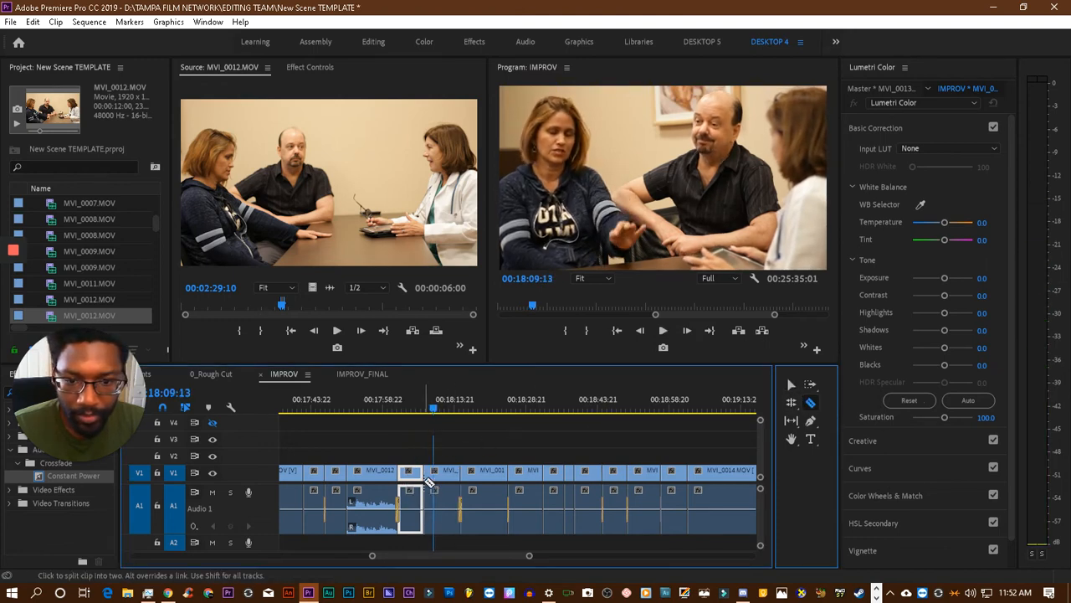
pyautogui.hotkey('ctrl', 'z')
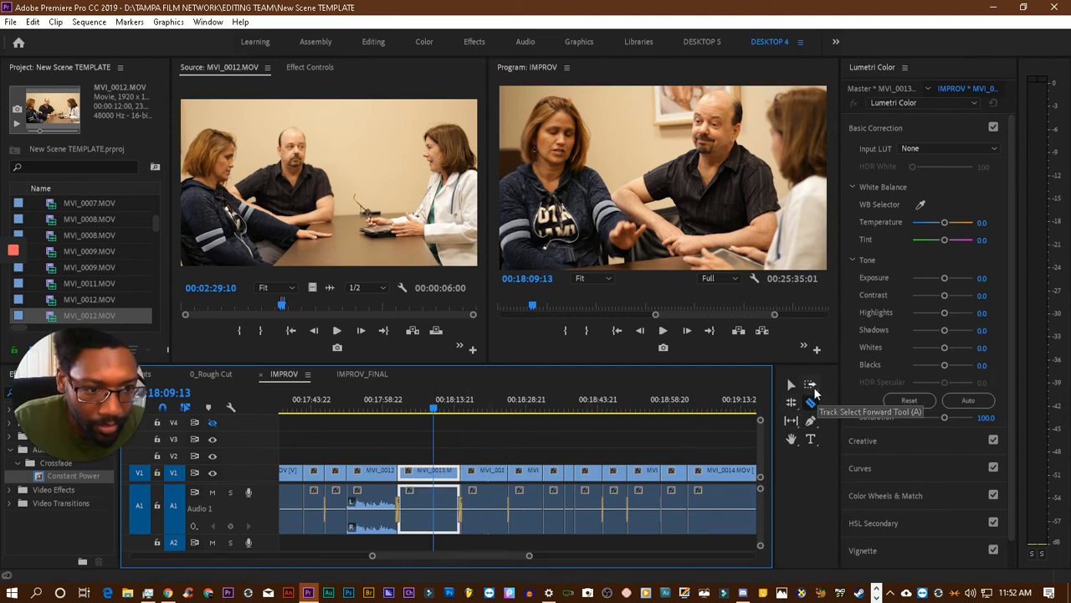
# - Try moving all clips after the wide MVI_0012.MOV shot further along, placing the marked source section in the gap and playing it
pyautogui.click(814, 388)
pyautogui.moveTo(456, 477); pyautogui.dragTo(514, 484)
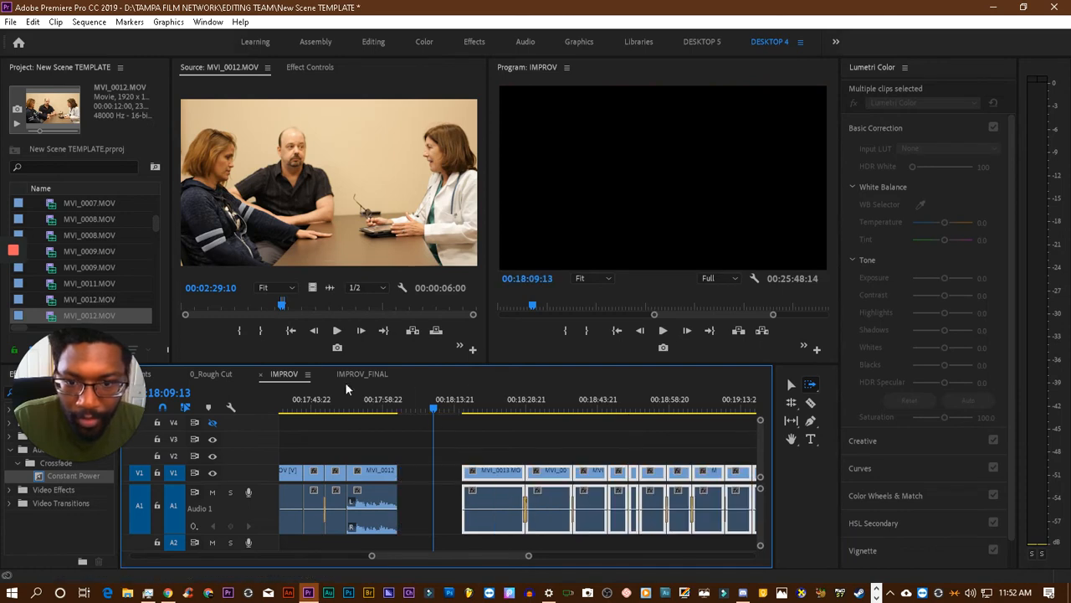
pyautogui.moveTo(263, 242); pyautogui.dragTo(396, 427)
pyautogui.click(395, 403)
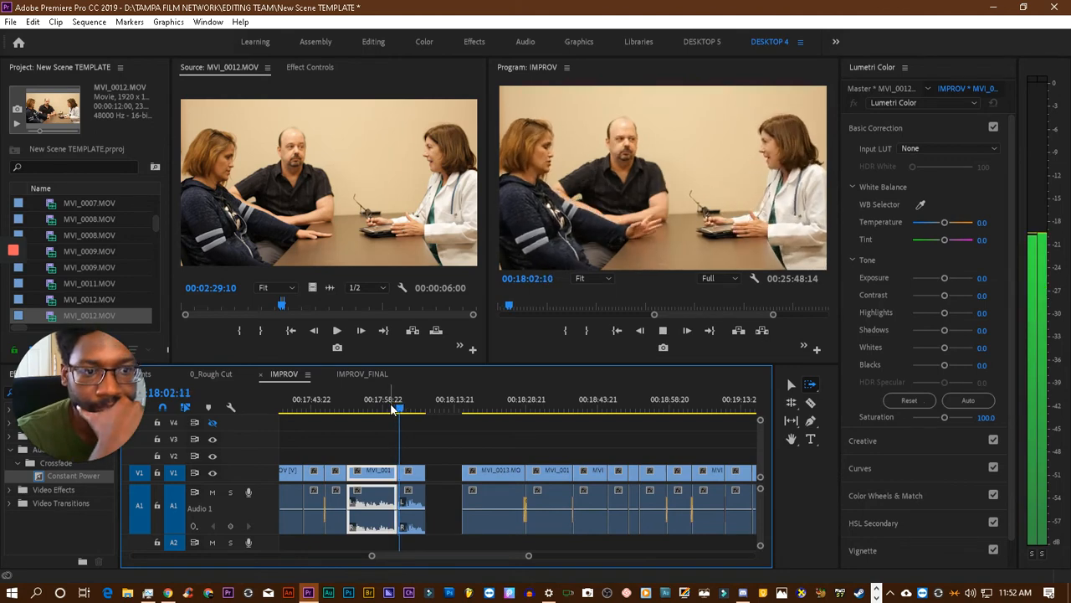
pyautogui.press('space')
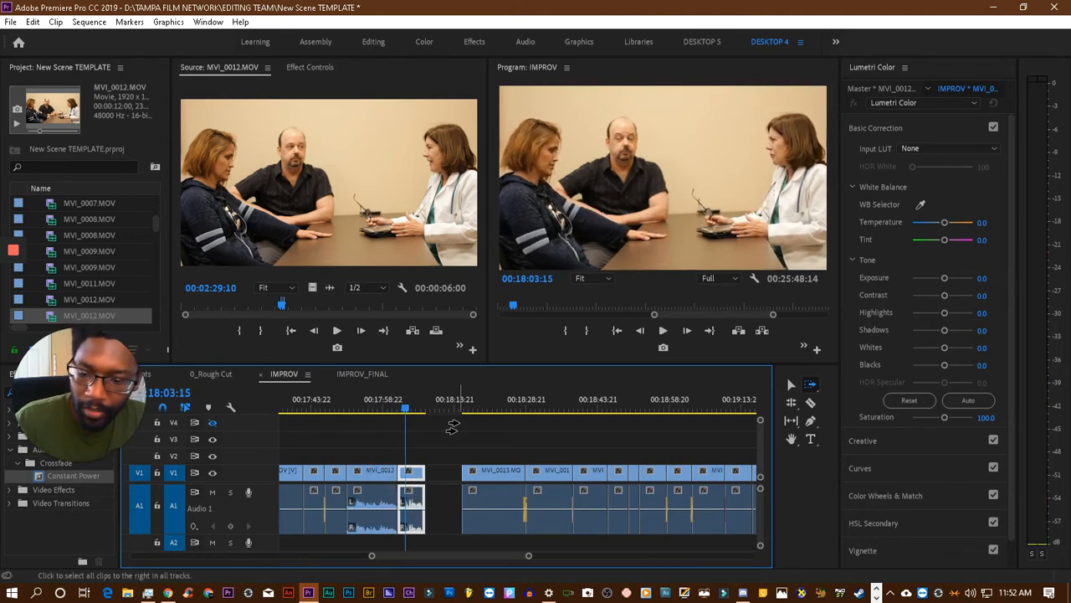
# - Remove the newly placed MVI_0012.MOV section and close the gap before MVI_0013.MOV
pyautogui.press('Delete')
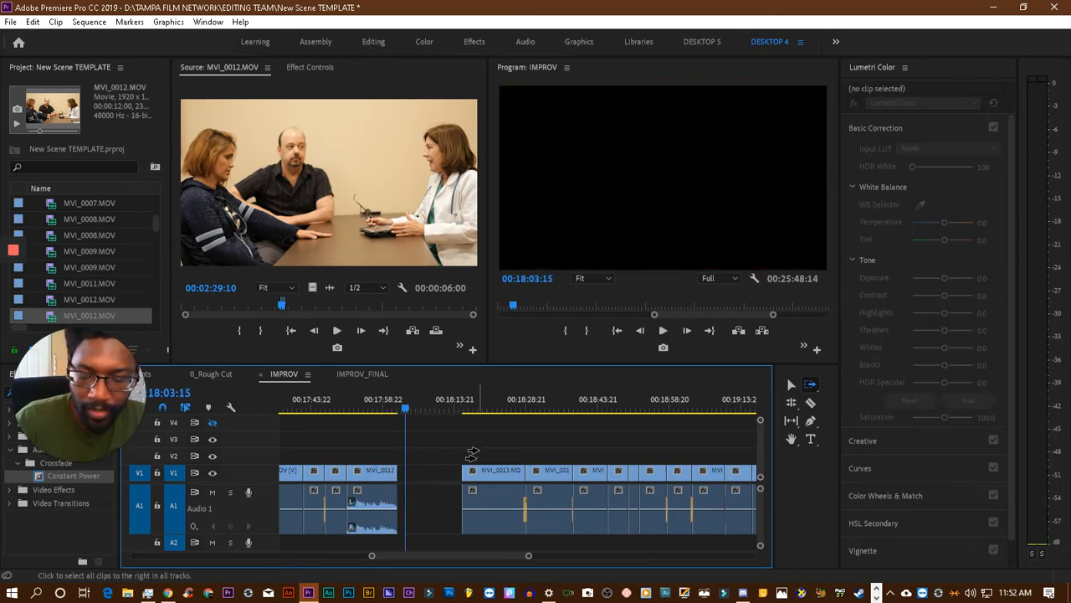
pyautogui.click(469, 471)
pyautogui.press('Delete')
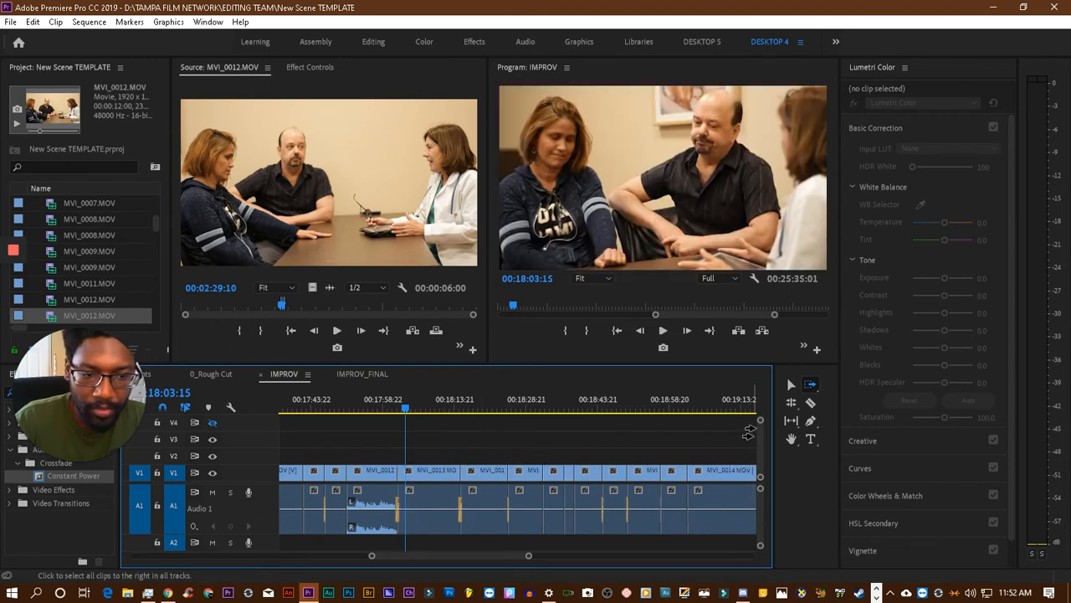
# - Play the MVI_0013.MOV clip from 00:18:03:15 and split it at 00:18:07:22 with the Razor tool
pyautogui.click(811, 404)
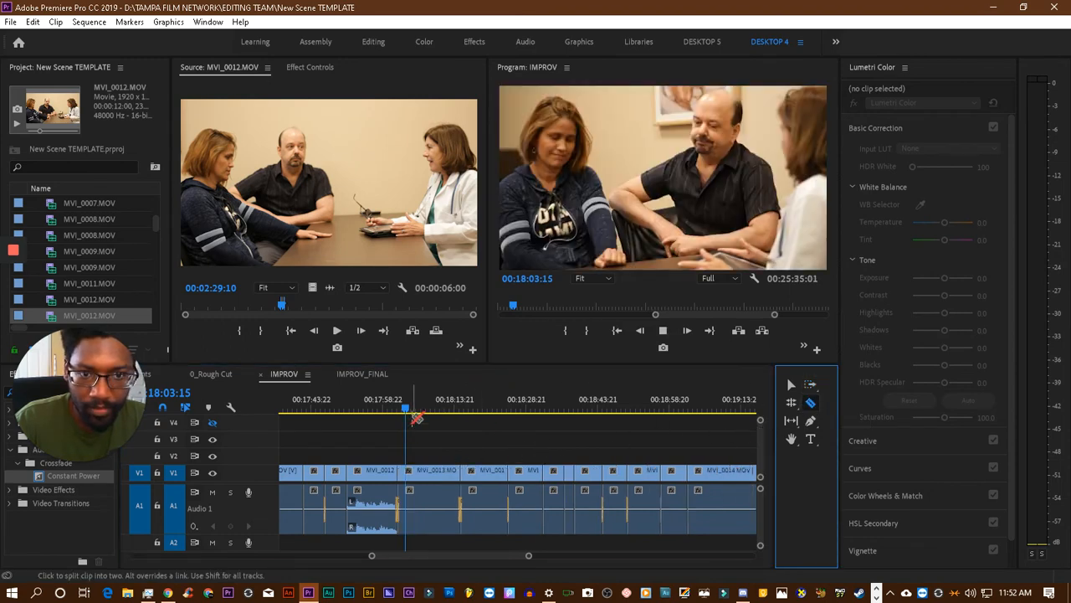
pyautogui.press('space')
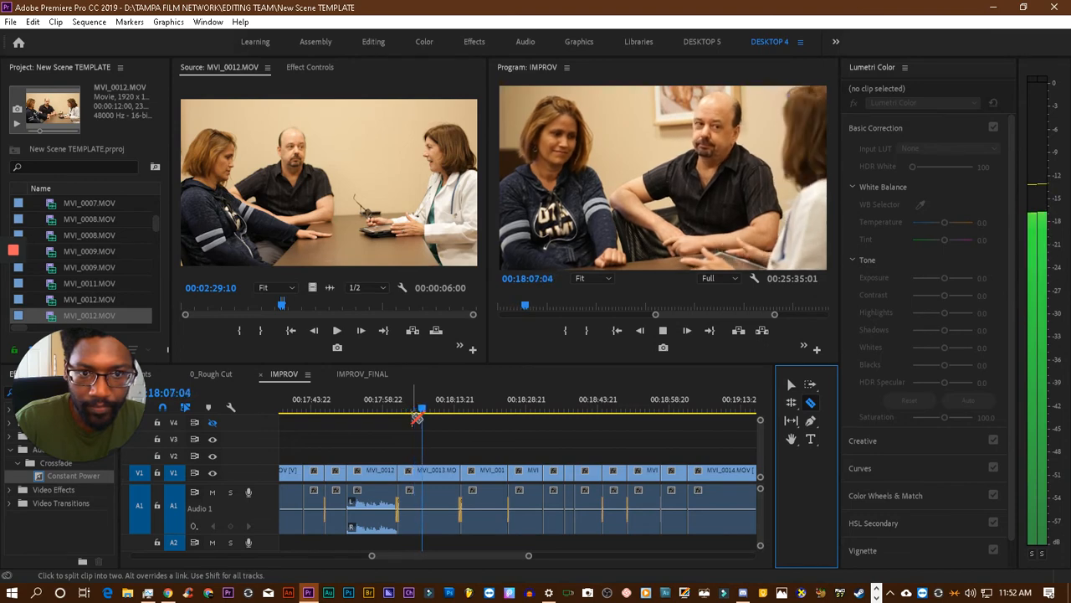
pyautogui.press('space')
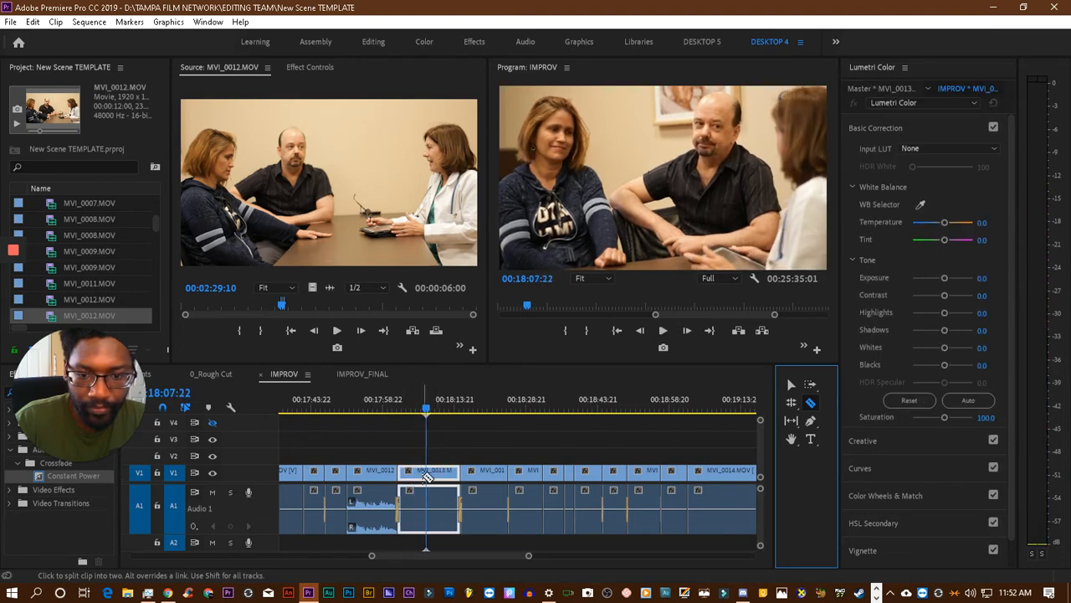
pyautogui.click(430, 476)
# - Shift every clip after the 00:18:07:22 cut further along and place the marked MVI_0012.MOV section at the cut
pyautogui.click(791, 384)
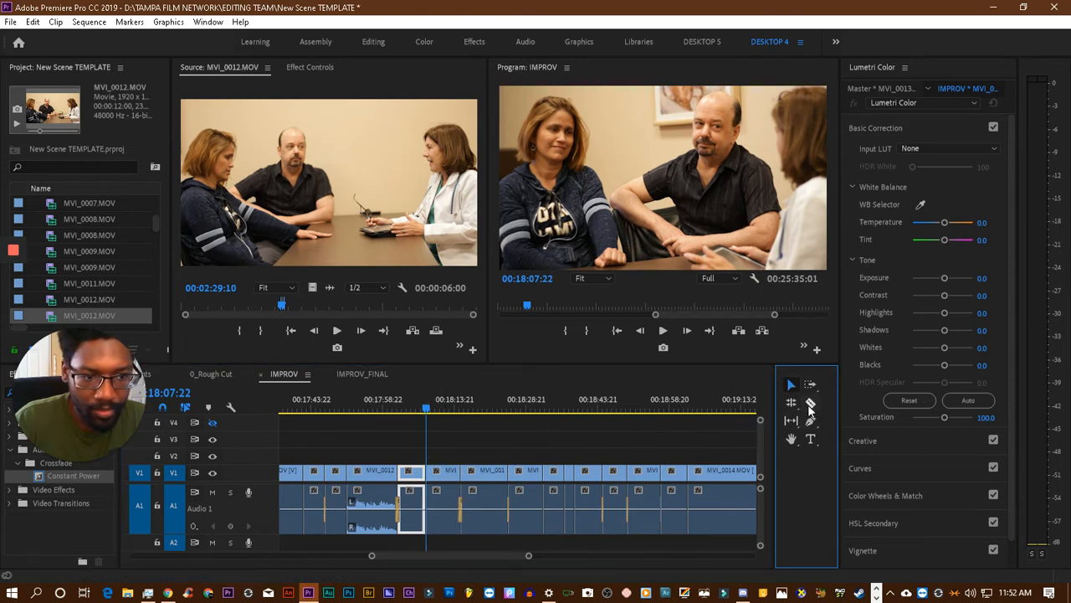
pyautogui.click(811, 384)
pyautogui.moveTo(430, 476); pyautogui.dragTo(496, 475)
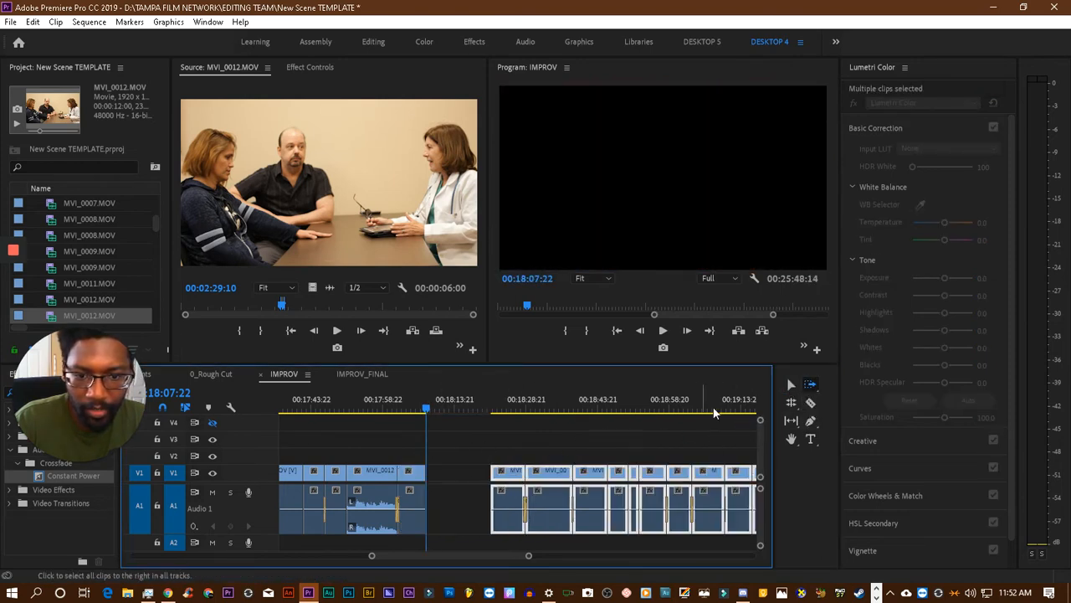
pyautogui.moveTo(383, 243); pyautogui.dragTo(435, 477)
# - Play through the inserted MVI_0012.MOV section to 00:18:14:08 and close the empty gap after it
pyautogui.click(411, 421)
pyautogui.click(412, 407)
pyautogui.press('space')
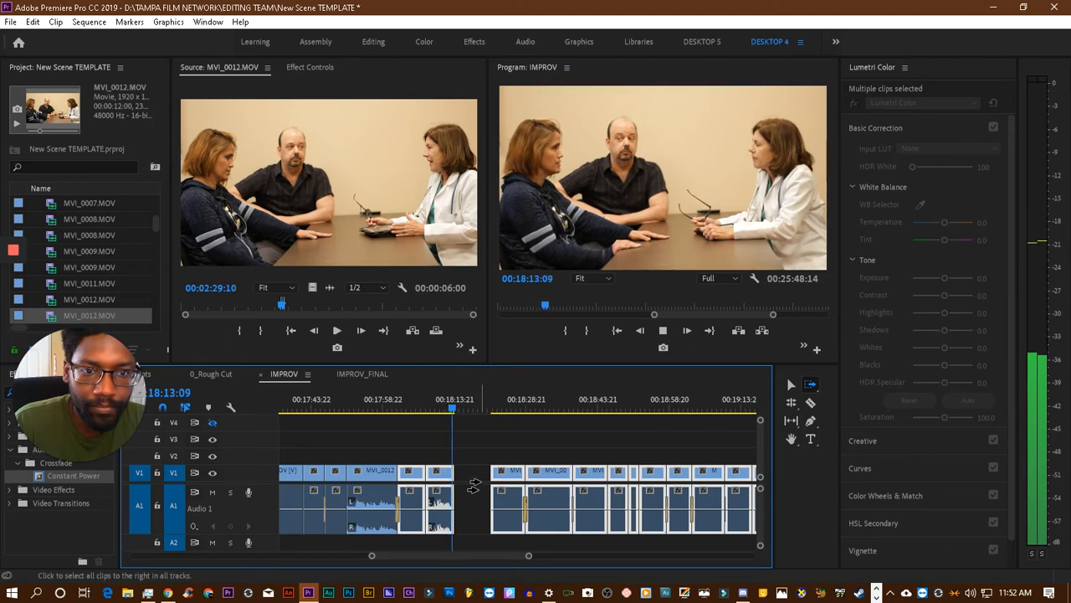
pyautogui.press('space')
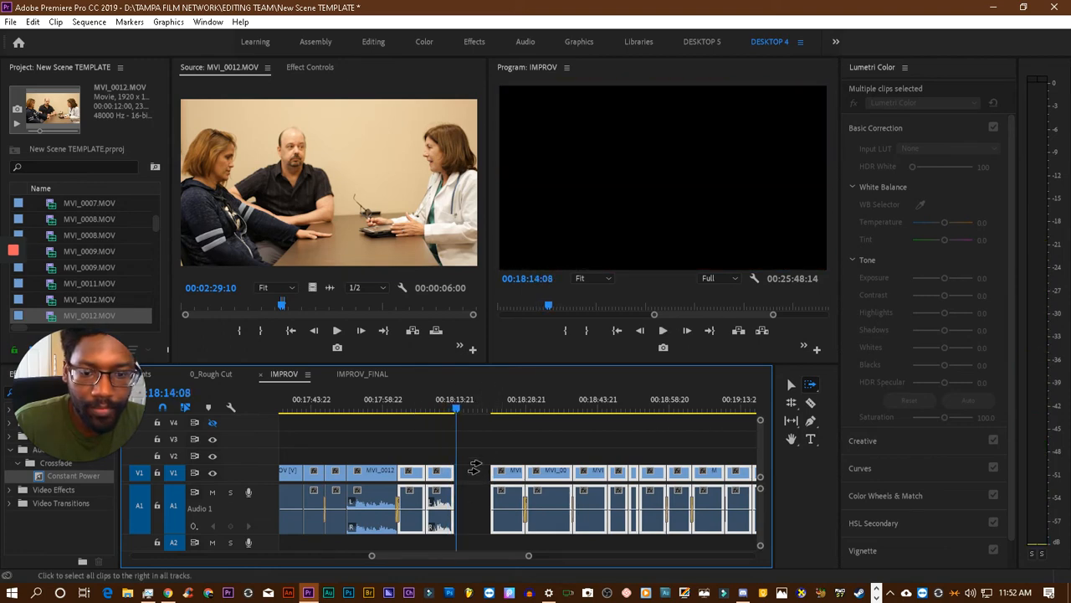
pyautogui.click(789, 385)
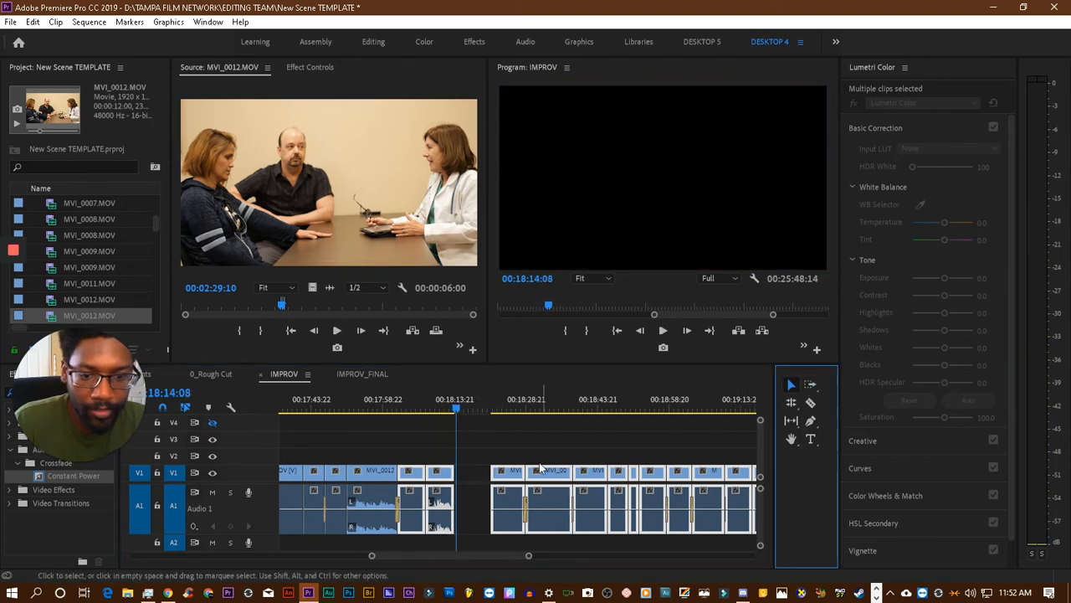
pyautogui.click(464, 479)
pyautogui.press('Delete')
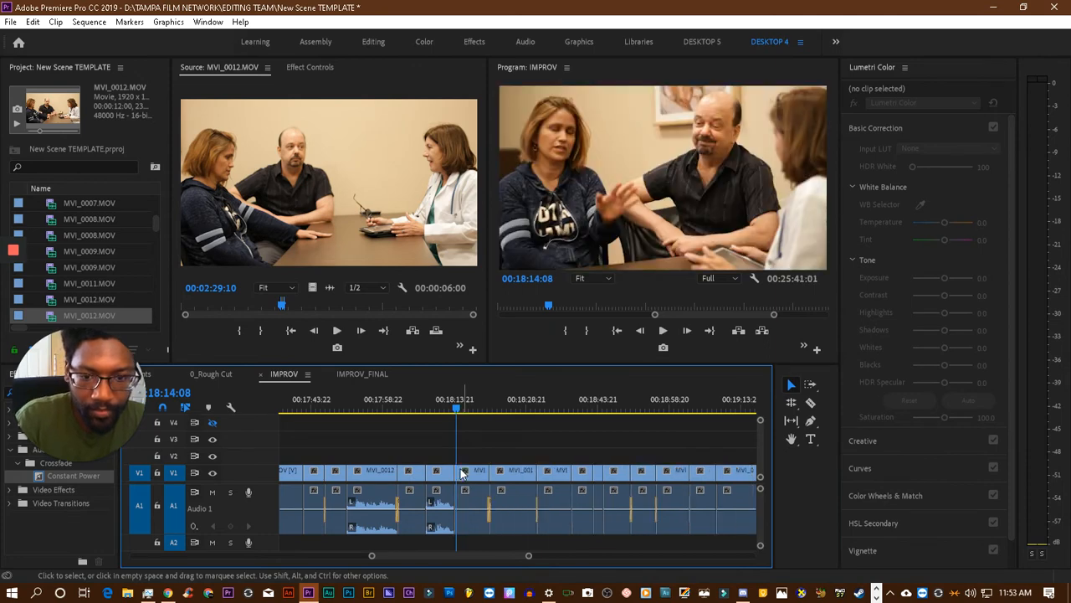
# - Play the cuts into and out of the inserted MVI_0012.MOV section, continuing through to 00:18:21:16
pyautogui.click(448, 410)
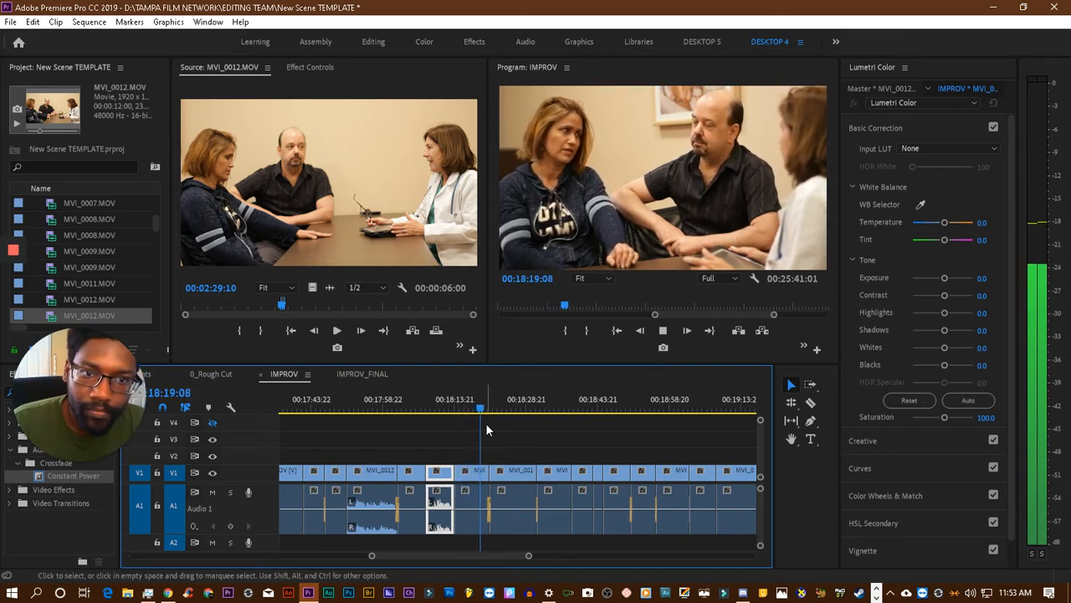
pyautogui.click(452, 404)
pyautogui.press('space')
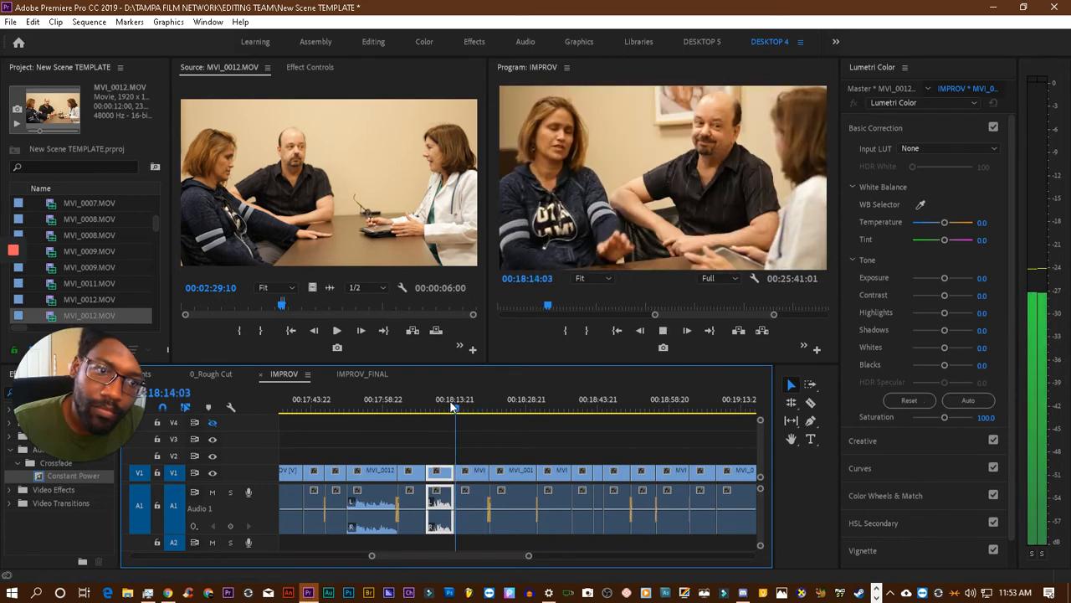
pyautogui.click(440, 405)
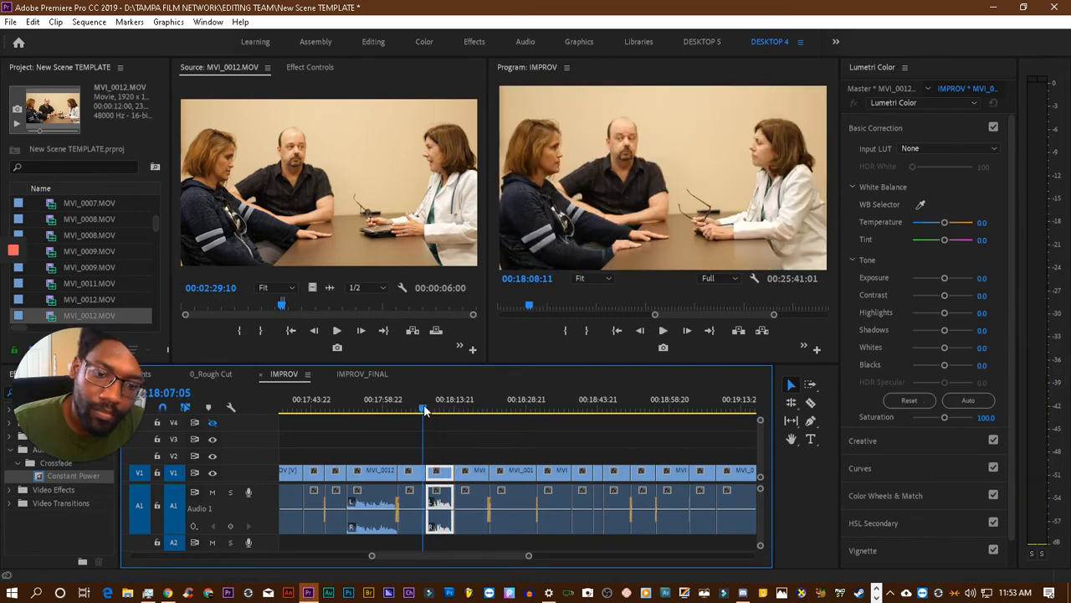
pyautogui.click(422, 408)
pyautogui.press('space')
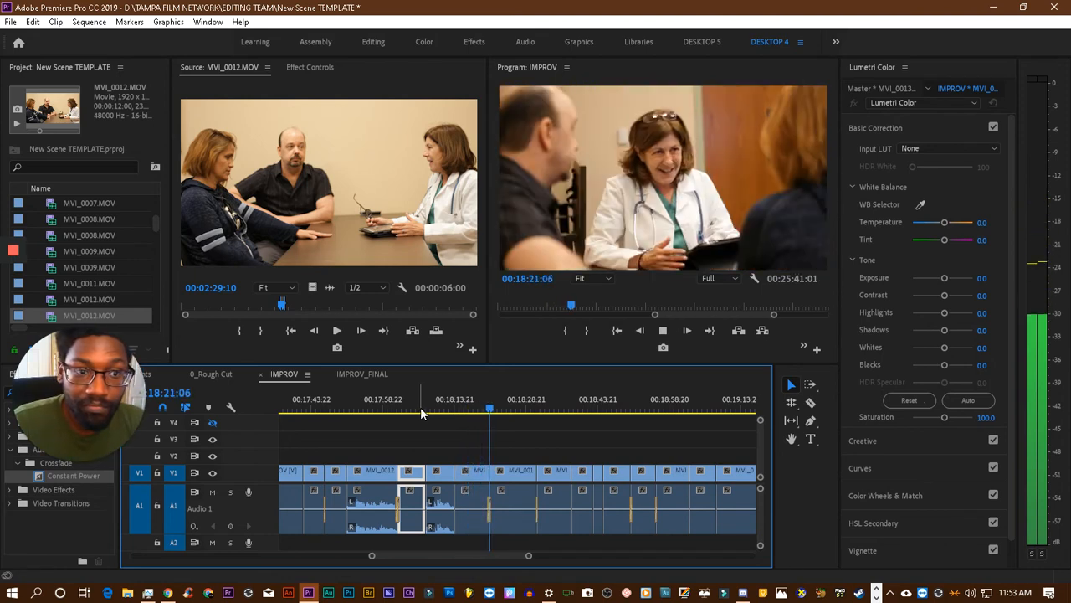
pyautogui.press('space')
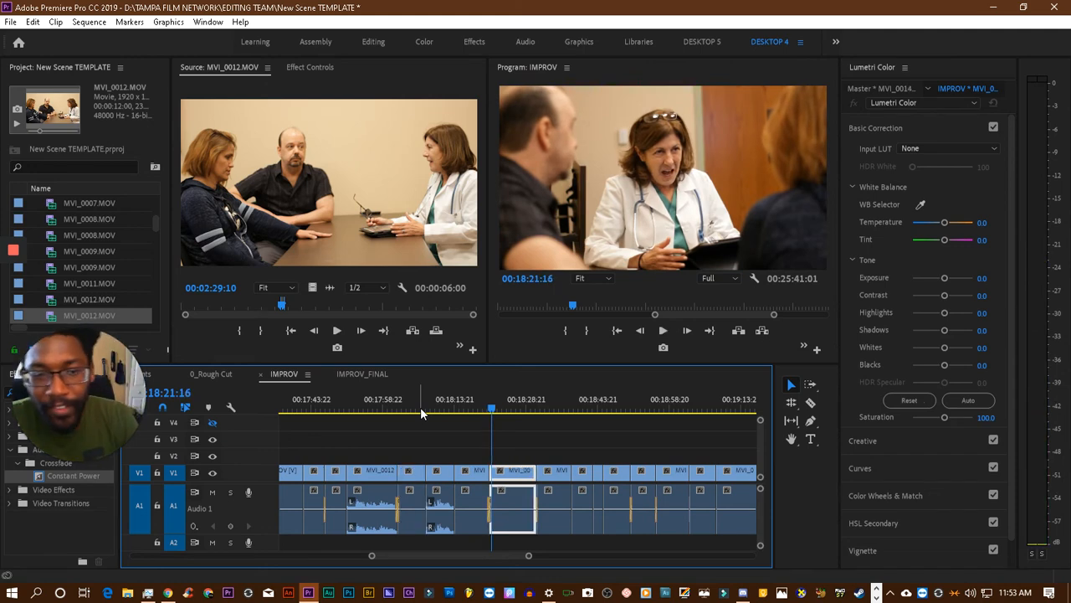
# - Save the project and review the cut from the inserted MVI_0012.MOV section into the MVI_0013.MOV clip, stopping at 00:18:18:00
pyautogui.hotkey('ctrl', 's')
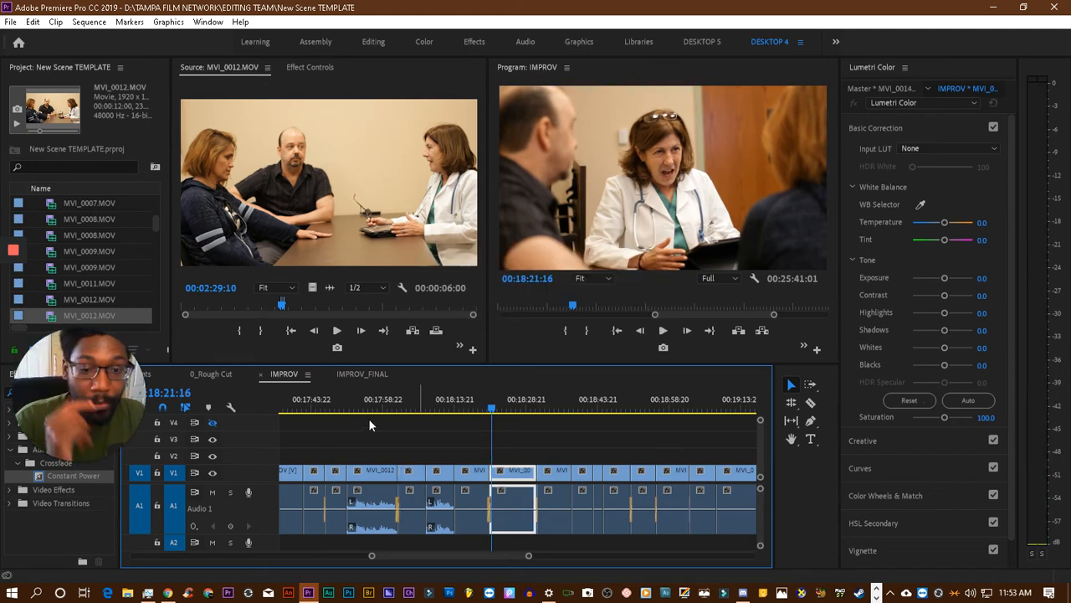
pyautogui.click(466, 403)
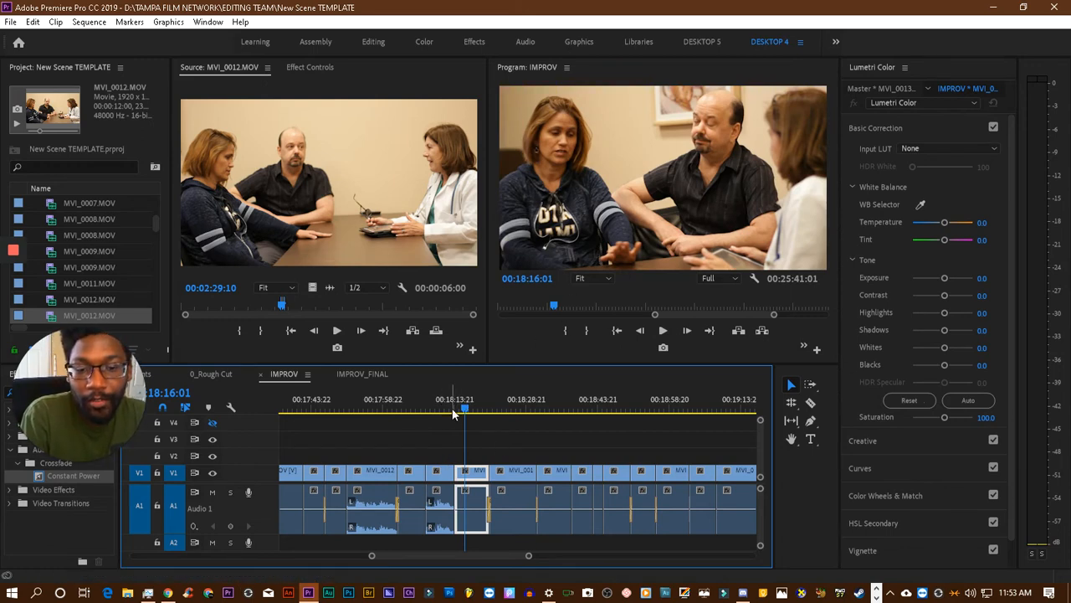
pyautogui.click(448, 408)
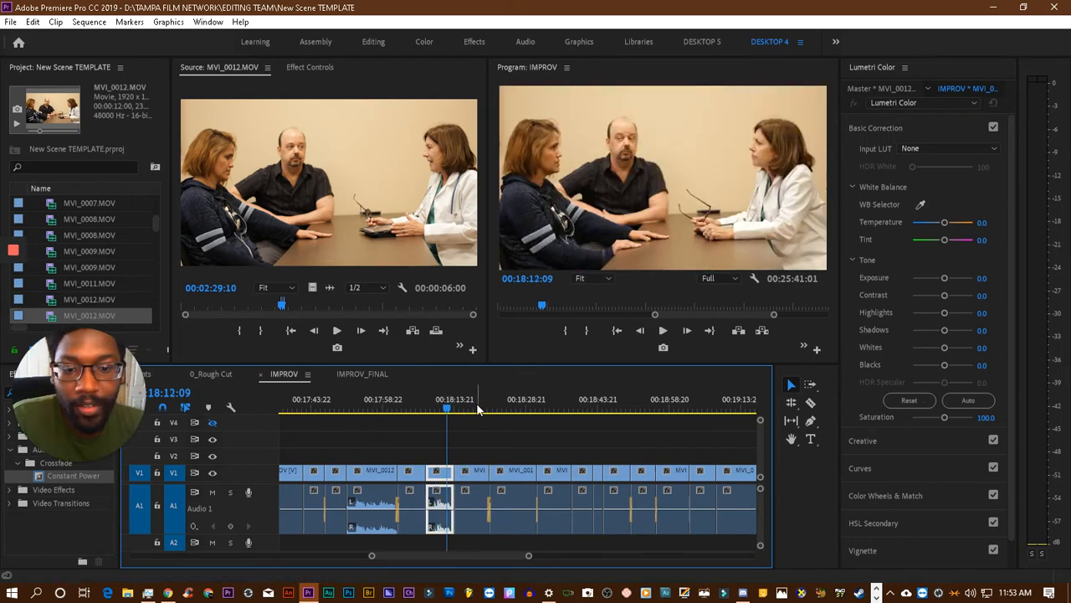
pyautogui.click(463, 415)
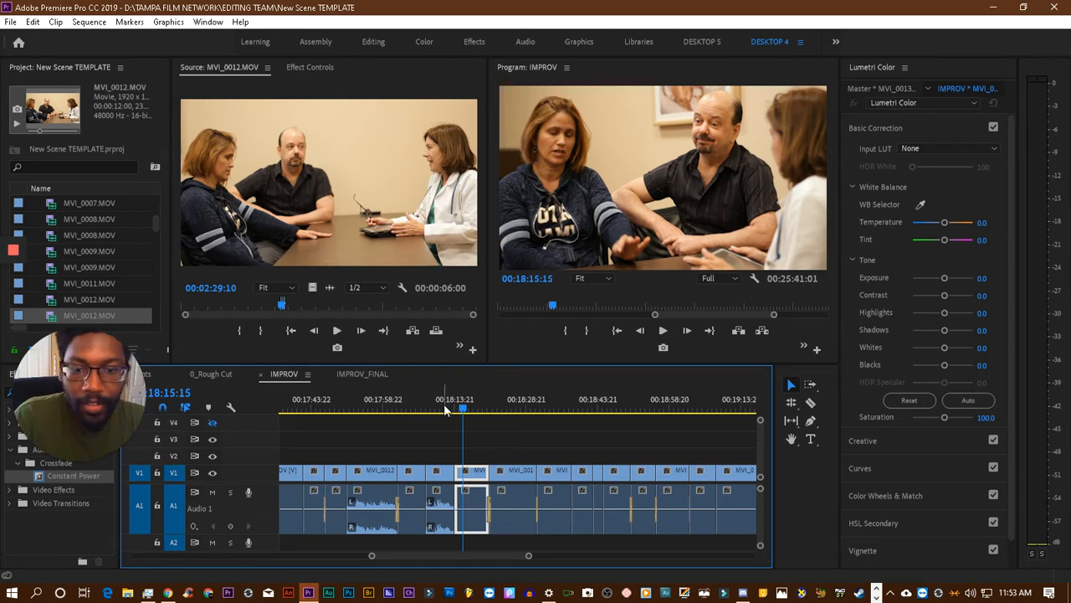
pyautogui.click(445, 409)
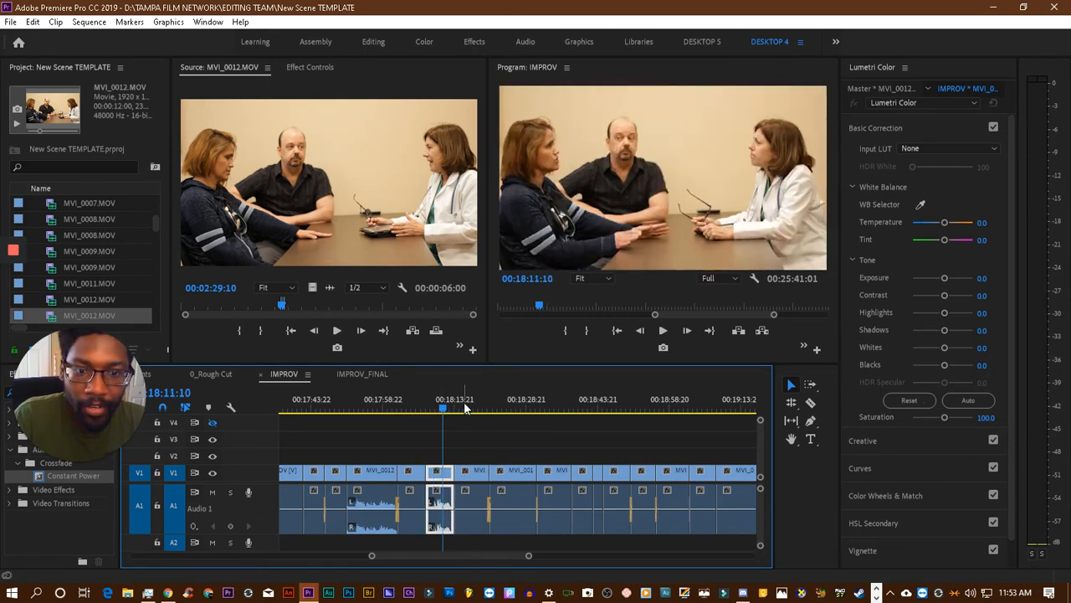
pyautogui.click(464, 408)
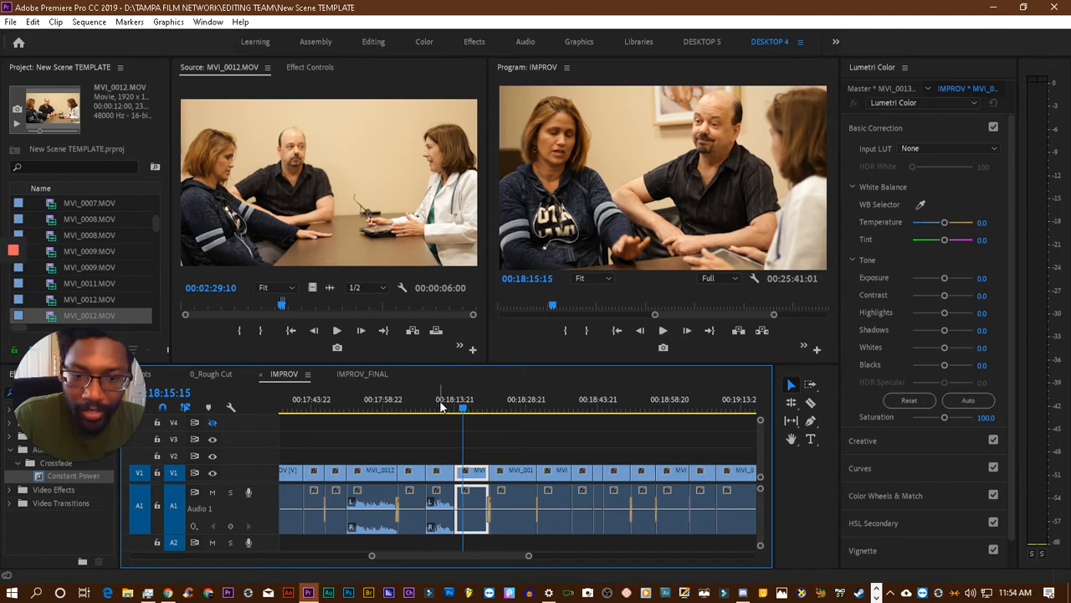
pyautogui.click(442, 408)
pyautogui.press('space')
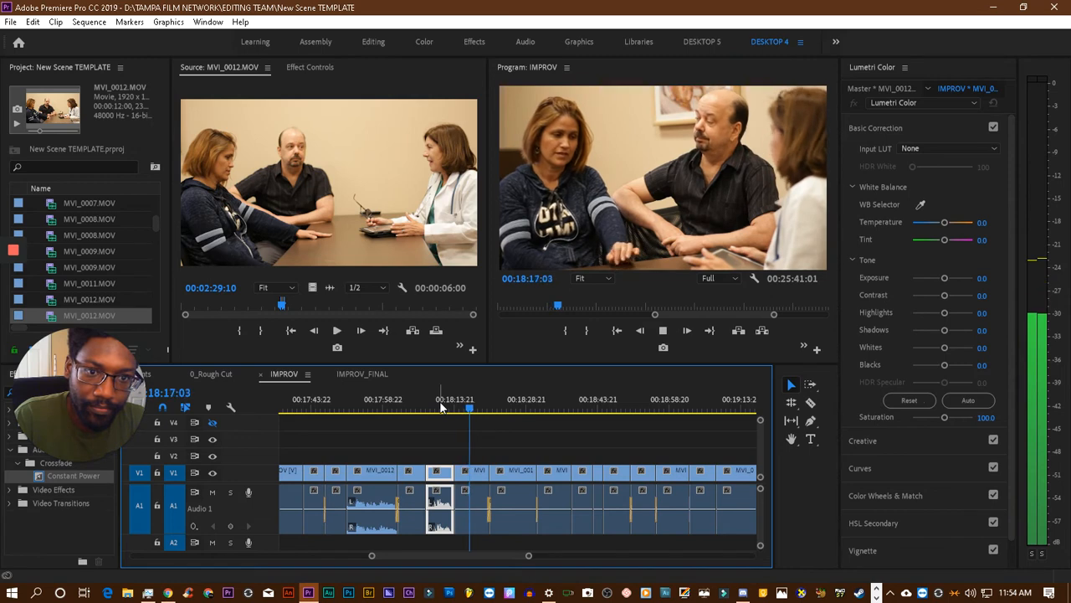
pyautogui.press('space')
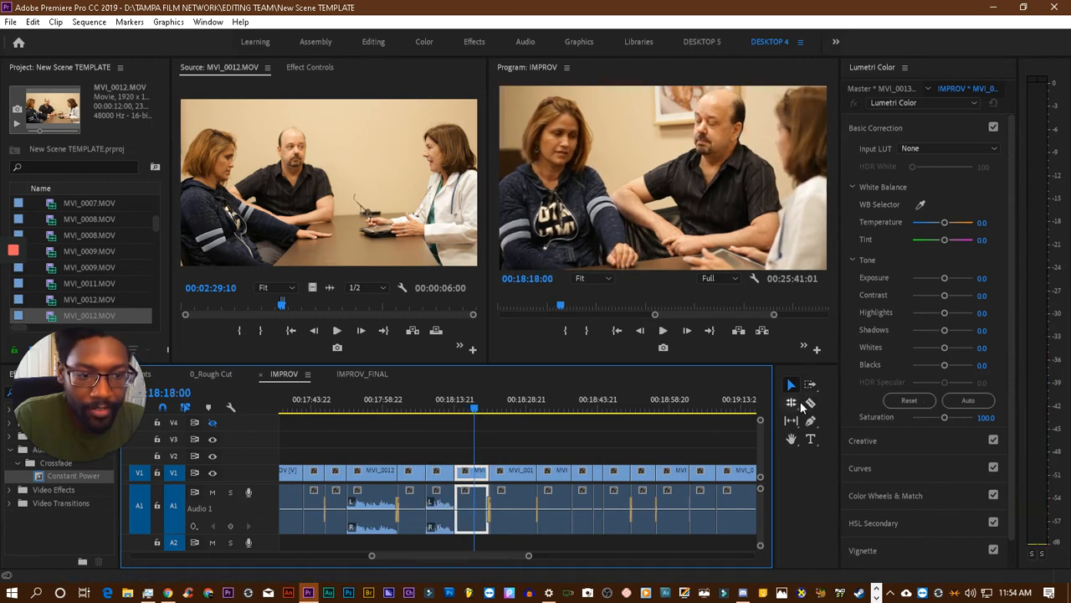
# - Shift every clip after the inserted MVI_0012.MOV section slightly later and extend the start of the following MVI_0013.MOV clip to fill the gap
pyautogui.click(811, 384)
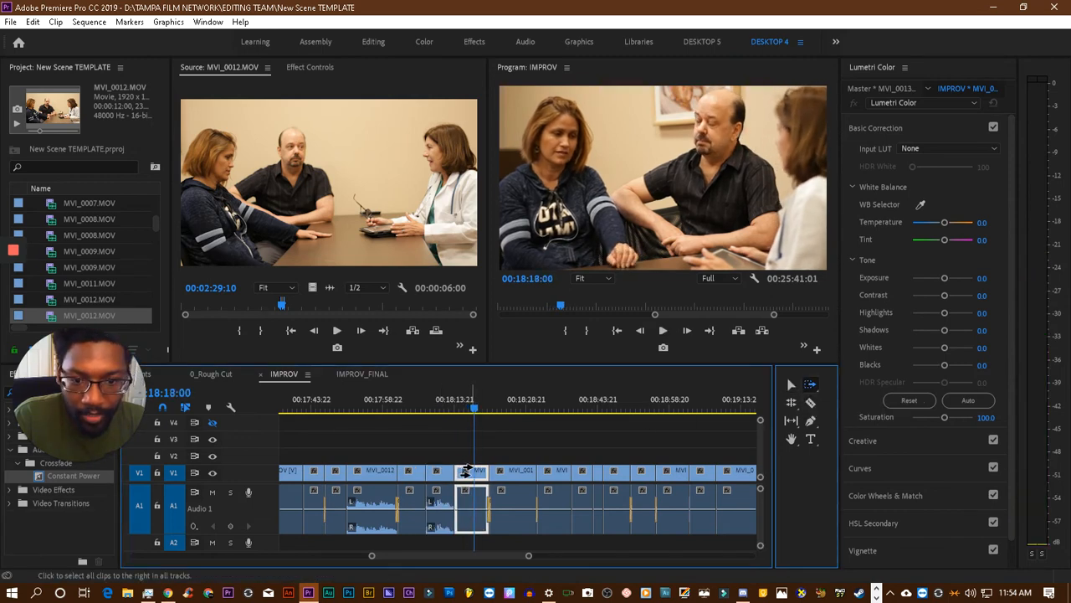
pyautogui.moveTo(491, 472); pyautogui.dragTo(486, 473)
pyautogui.click(791, 385)
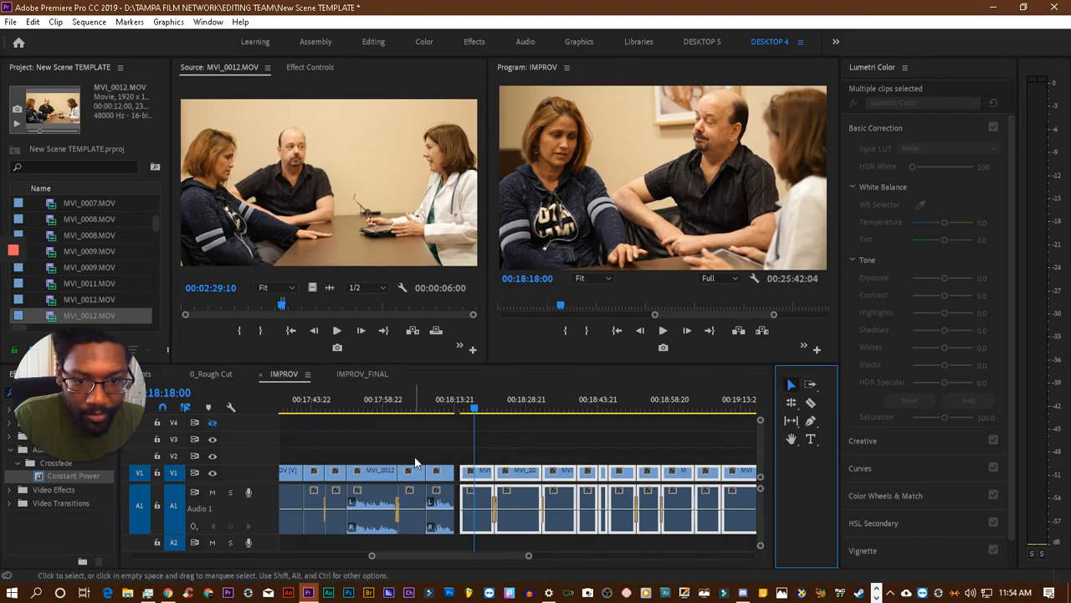
pyautogui.moveTo(470, 459); pyautogui.dragTo(440, 425)
# - Play the cut into the extended MVI_0013.MOV clip, and undo the clip extension and the shift of the clips after it
pyautogui.click(435, 391)
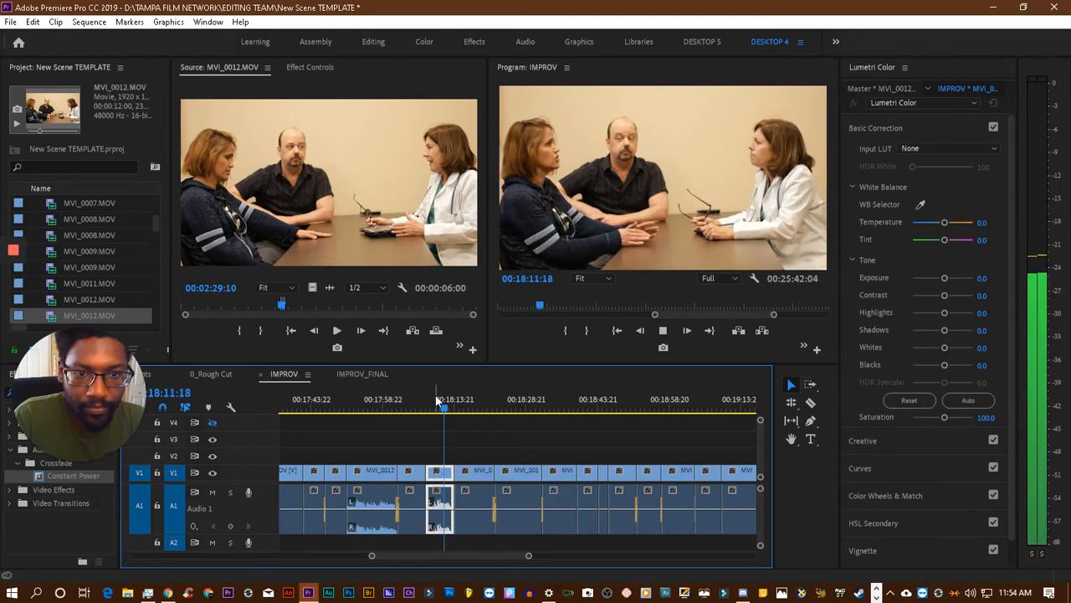
pyautogui.press('space')
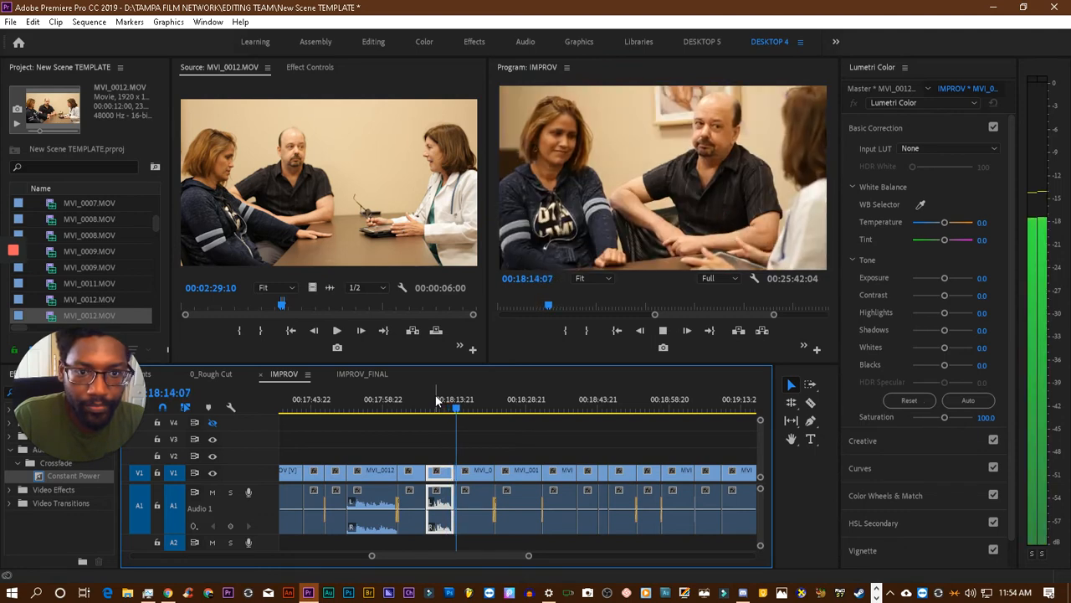
pyautogui.press('space')
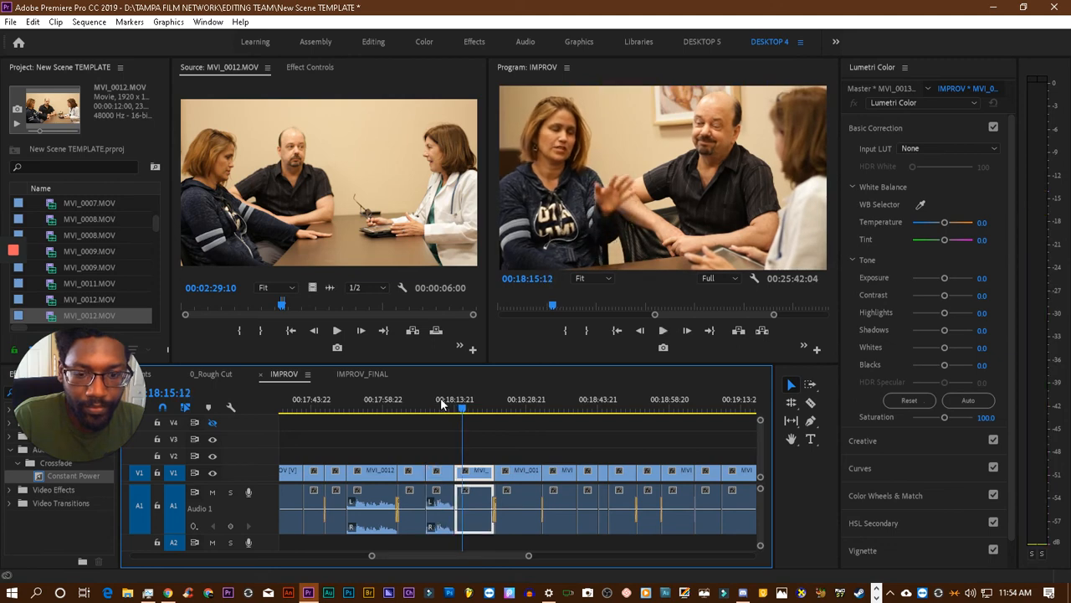
pyautogui.moveTo(466, 411); pyautogui.dragTo(461, 418)
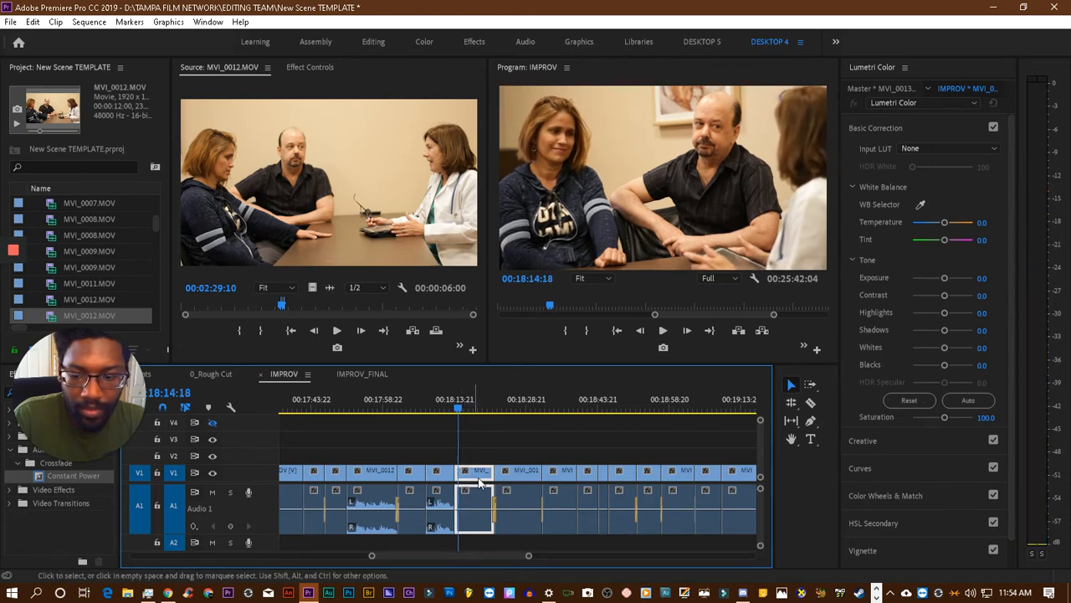
pyautogui.hotkey('ctrl', 'z')
pyautogui.hotkey('ctrl', 'z')
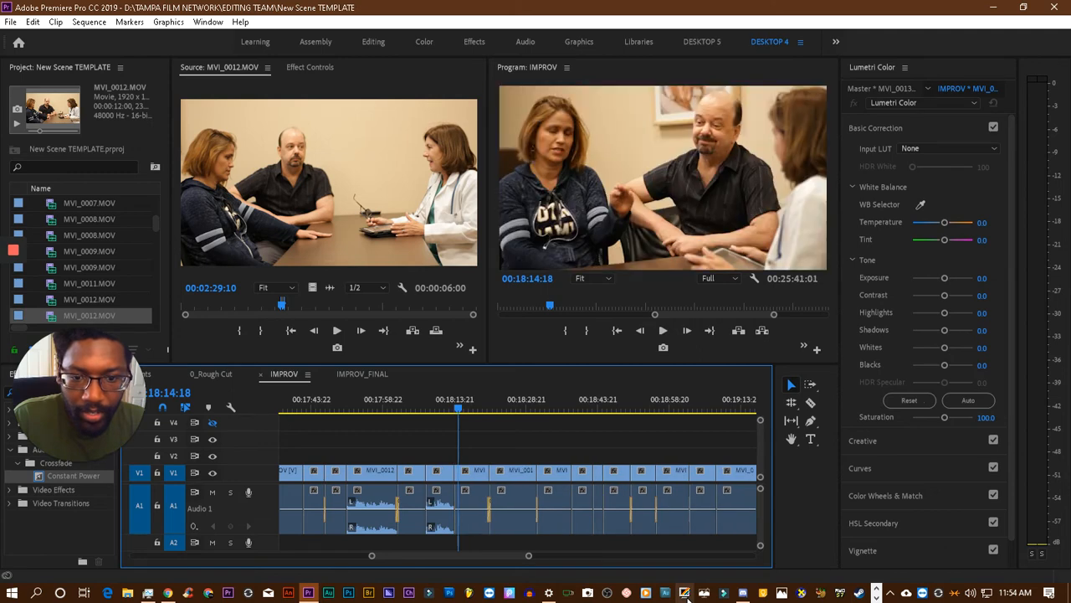
# - Save the project and play the long MVI_0014.MOV clip before the timeline gap through to 00:19:28:21
pyautogui.click(442, 403)
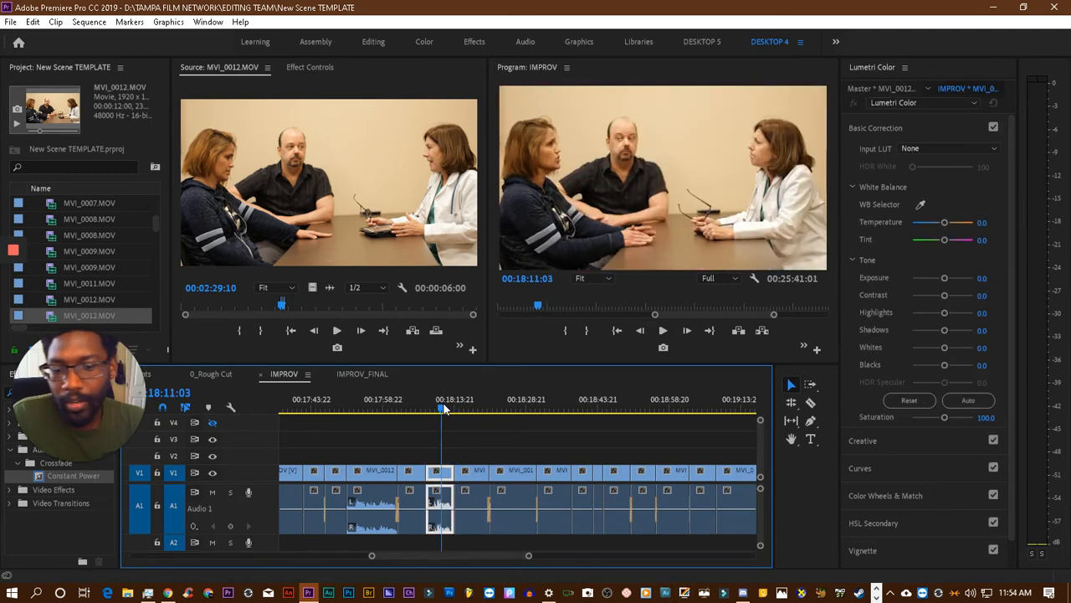
pyautogui.hotkey('ctrl', 's')
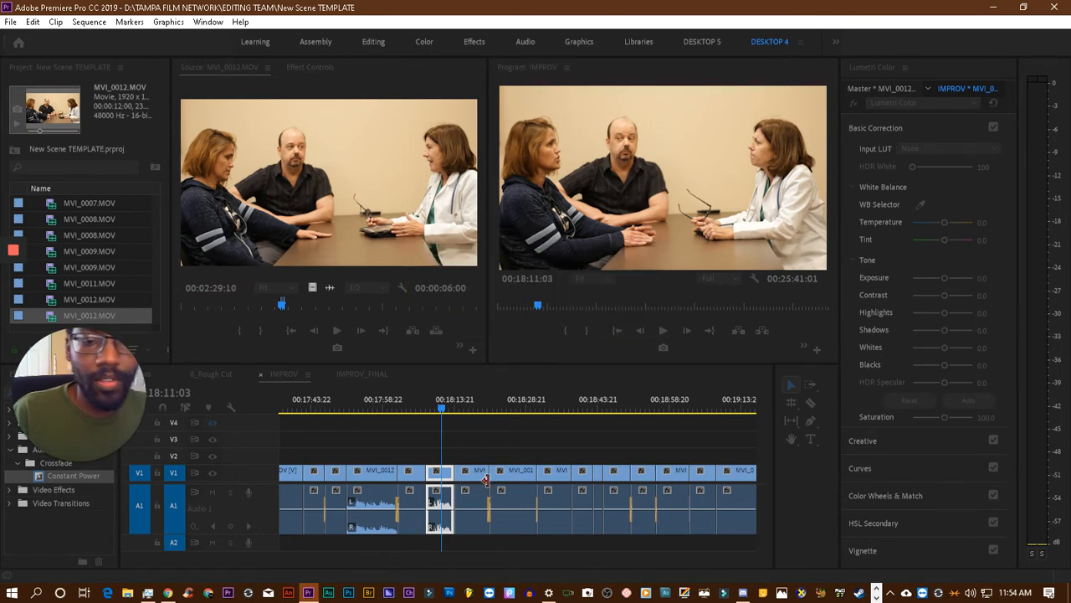
pyautogui.scroll(-11, 512, 483)
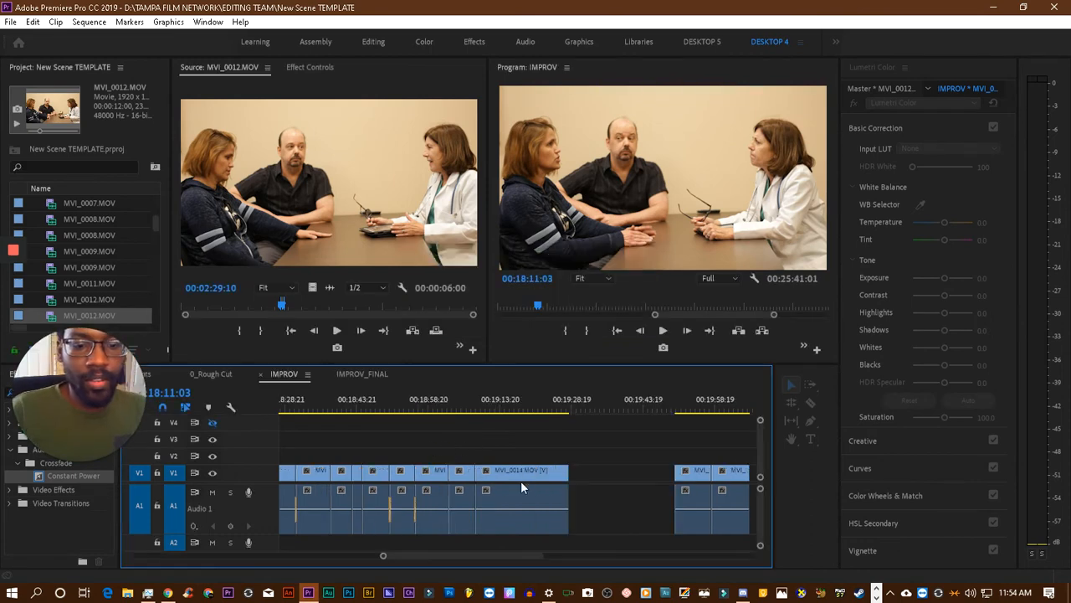
pyautogui.click(351, 409)
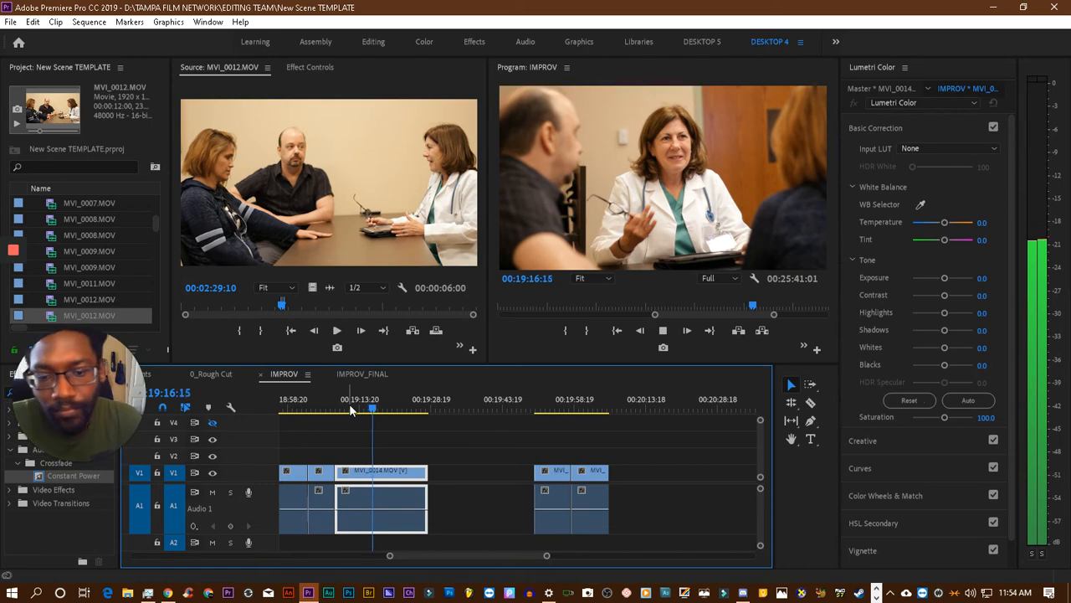
pyautogui.press('space')
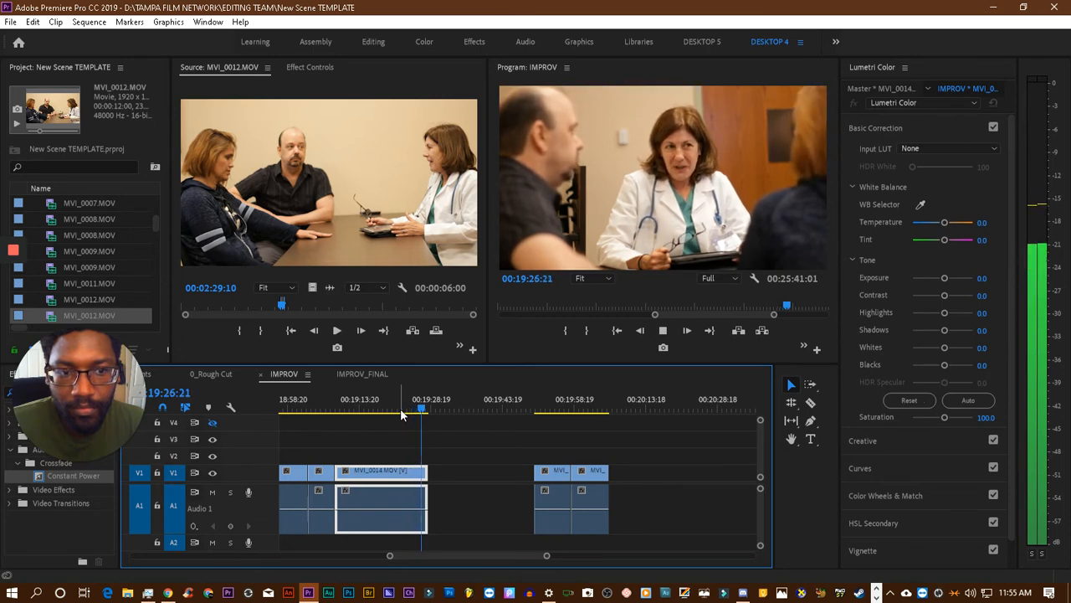
pyautogui.press('space')
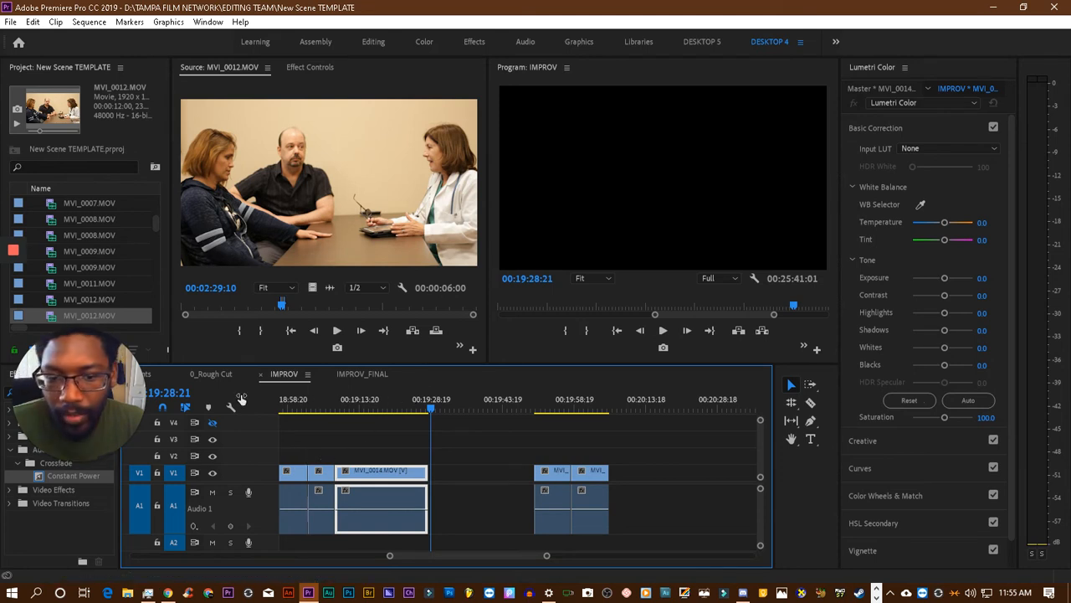
# - Clear the in and out points of the MVI_0012.MOV source clip and play it from about 00:02:54
pyautogui.rightClick(357, 227)
pyautogui.click(446, 340)
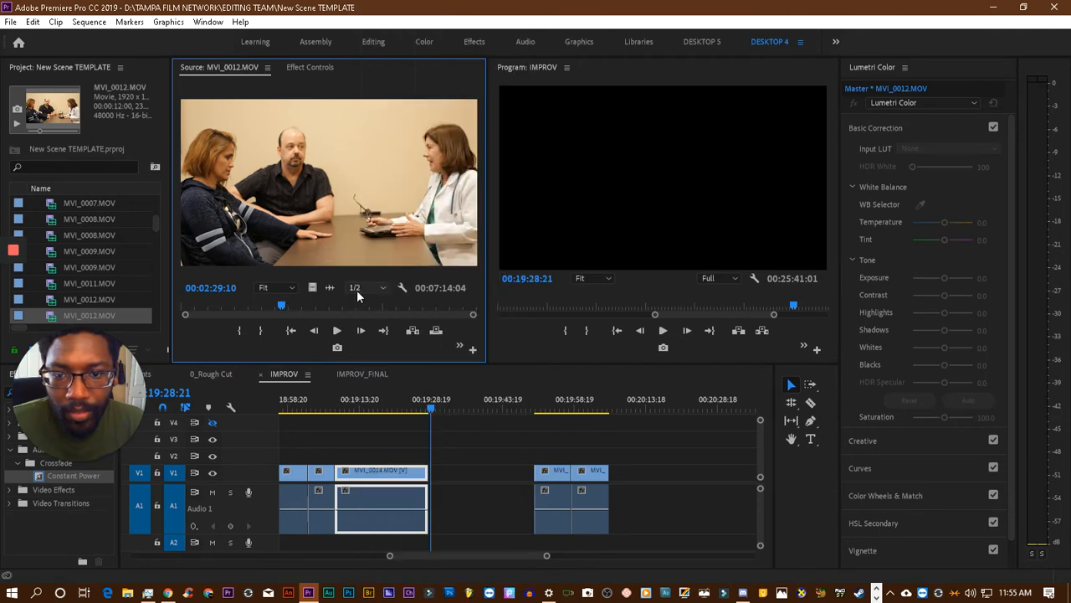
pyautogui.click(300, 302)
pyautogui.press('space')
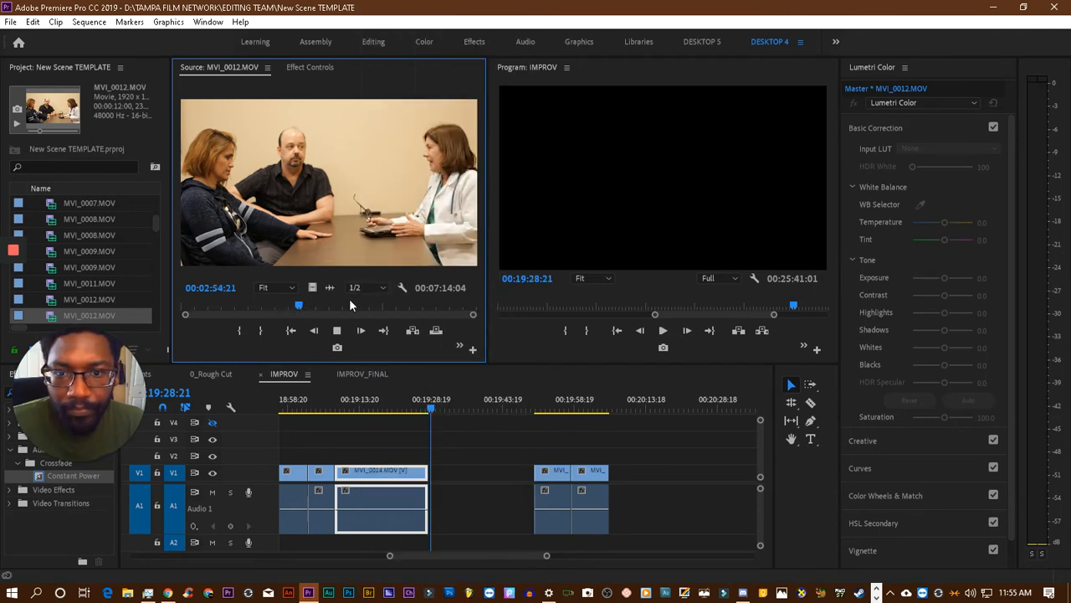
pyautogui.press('space')
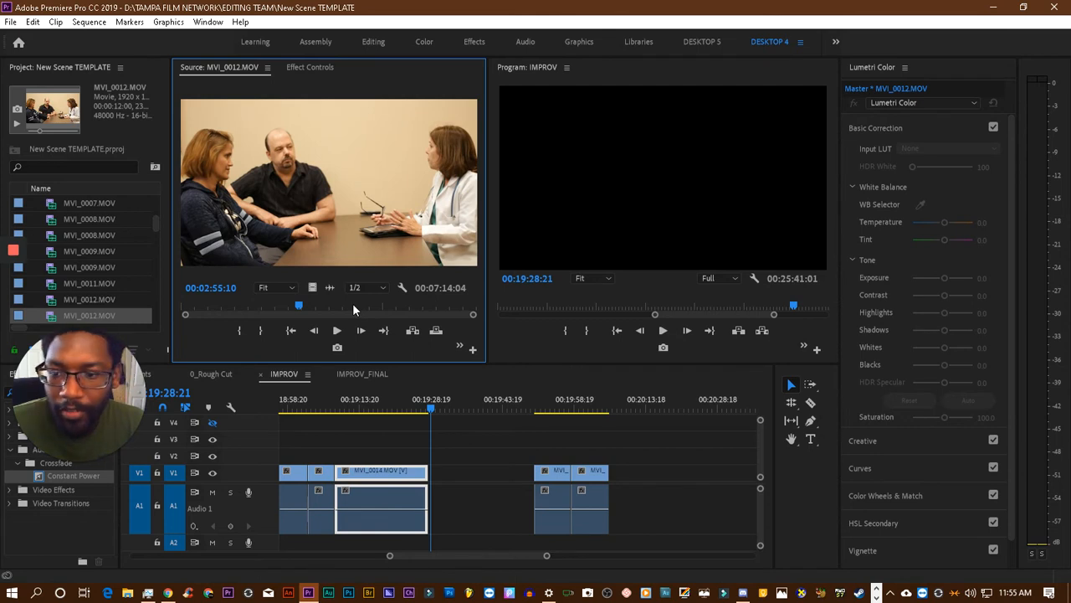
pyautogui.press('space')
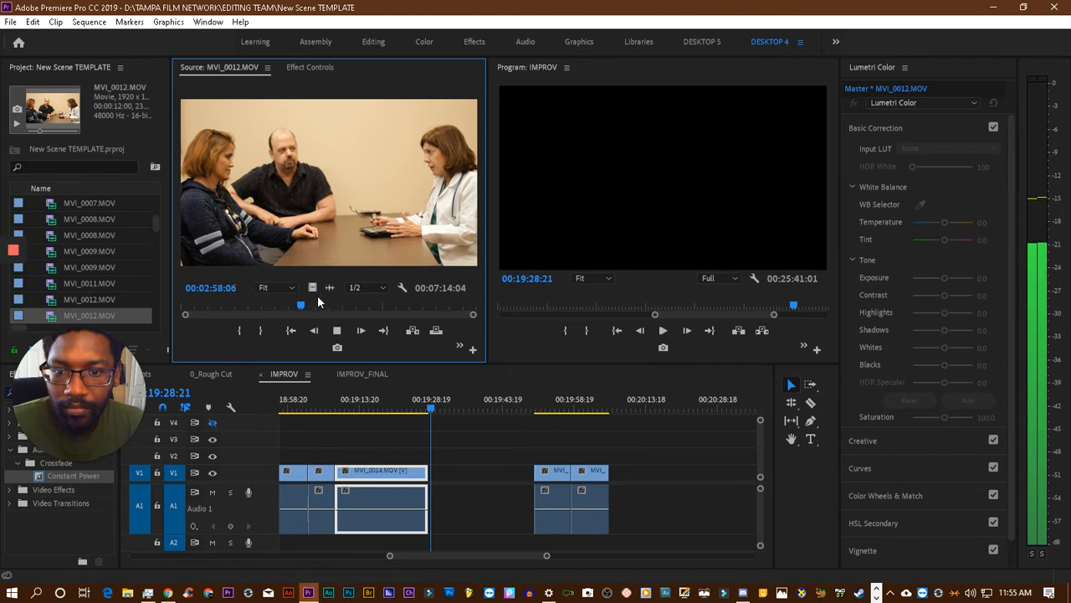
# - Scan further through the MVI_0012.MOV source clip to 00:04:26:06, play on from there and stop after 00:05:04:09
pyautogui.moveTo(304, 308); pyautogui.dragTo(311, 309)
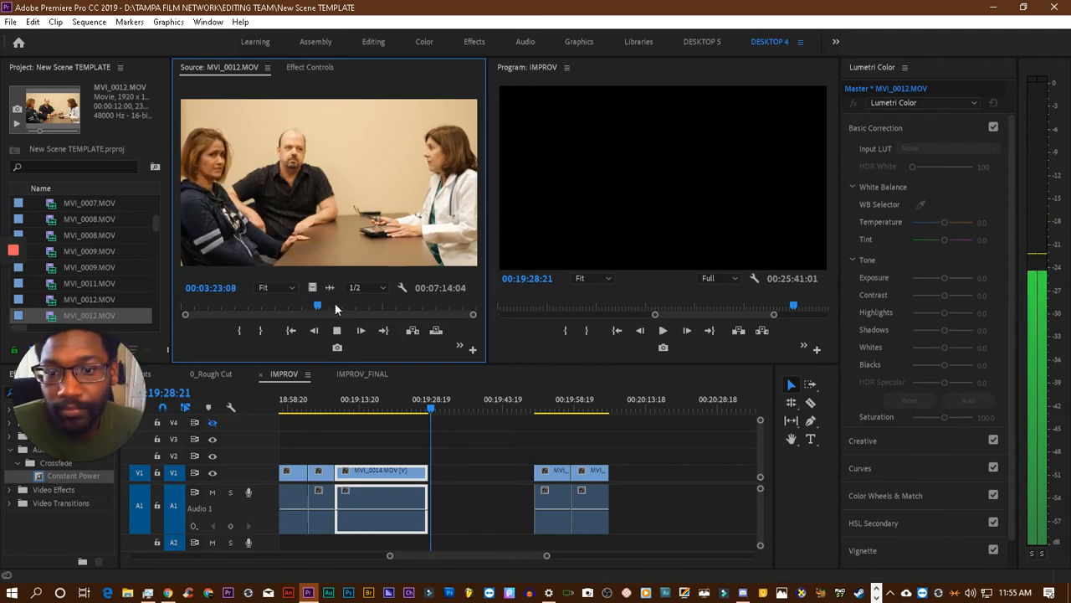
pyautogui.click(343, 307)
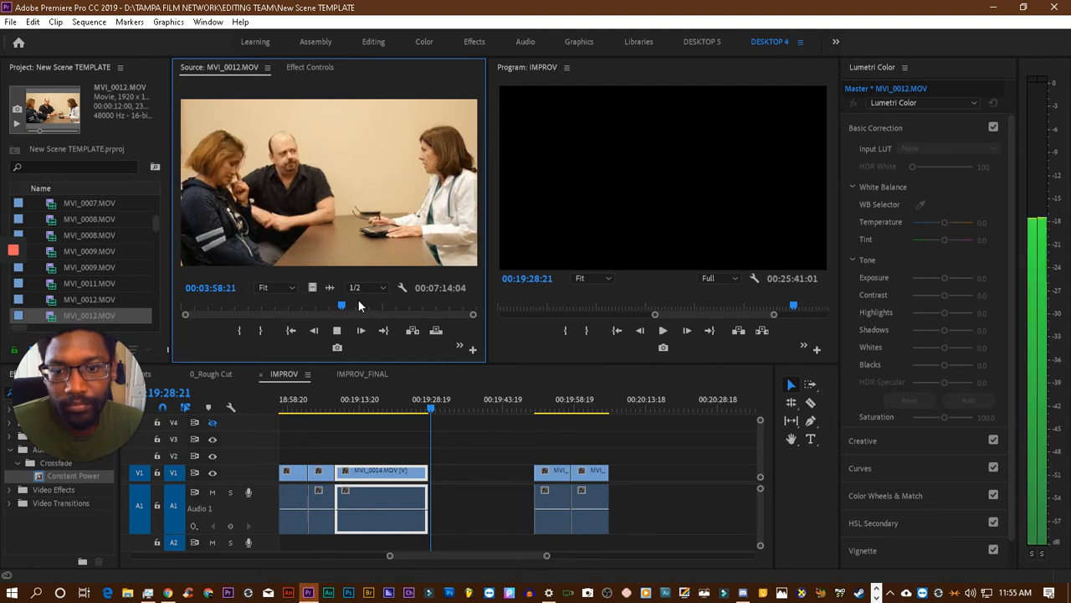
pyautogui.click(360, 304)
pyautogui.moveTo(362, 302); pyautogui.dragTo(361, 303)
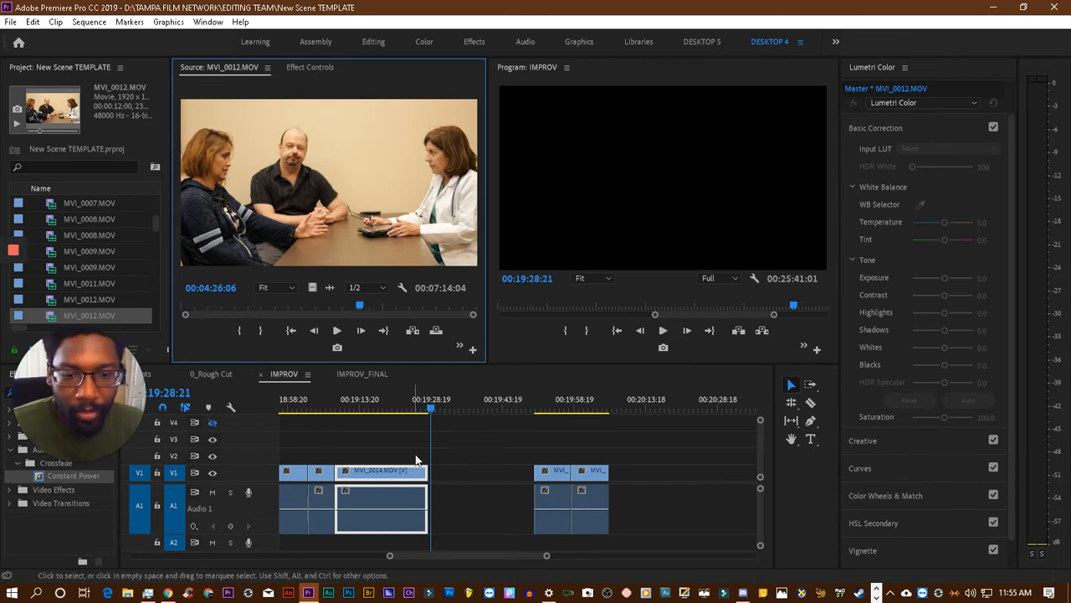
pyautogui.press('space')
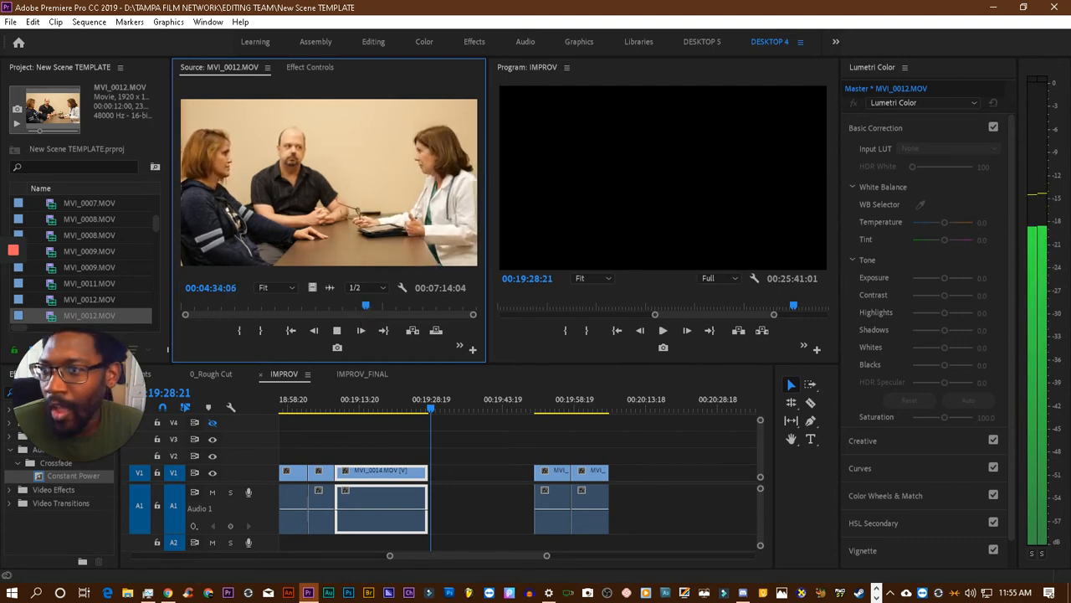
pyautogui.hotkey('alt', 'Tab')
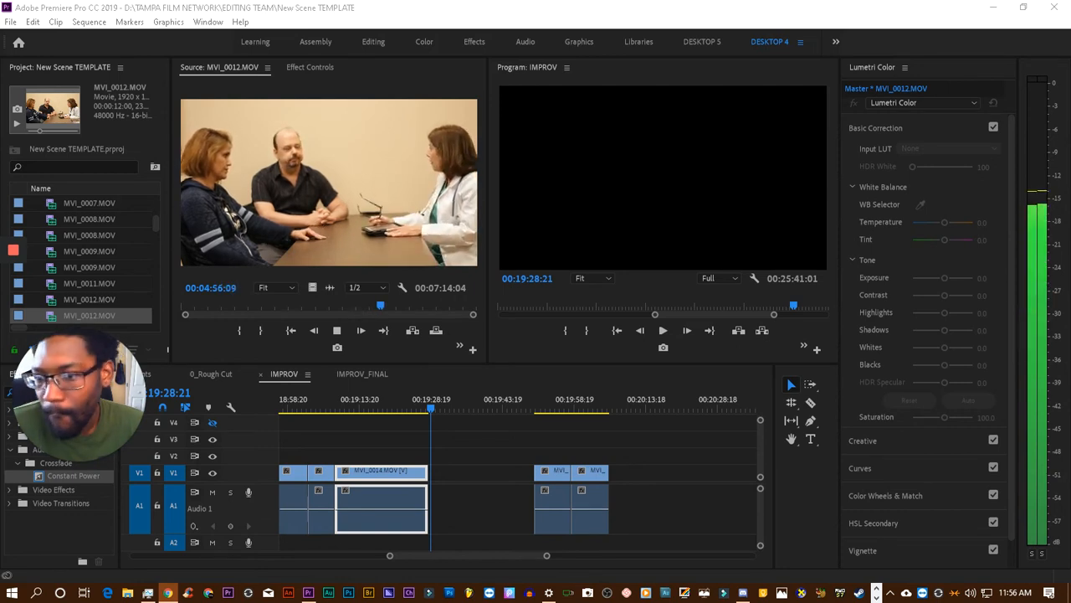
pyautogui.moveTo(13, 268)
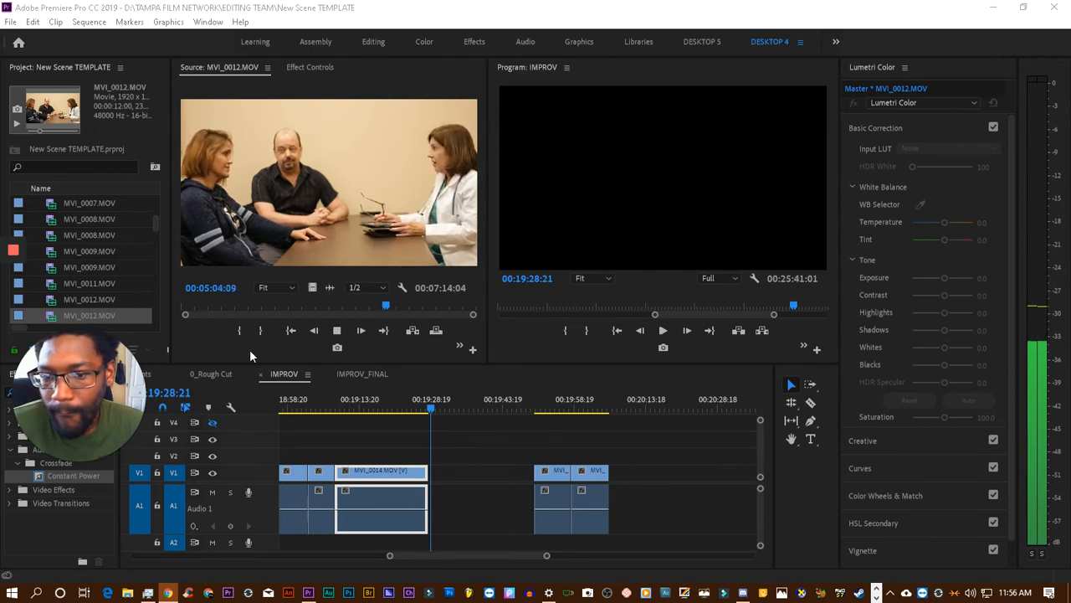
pyautogui.click(340, 332)
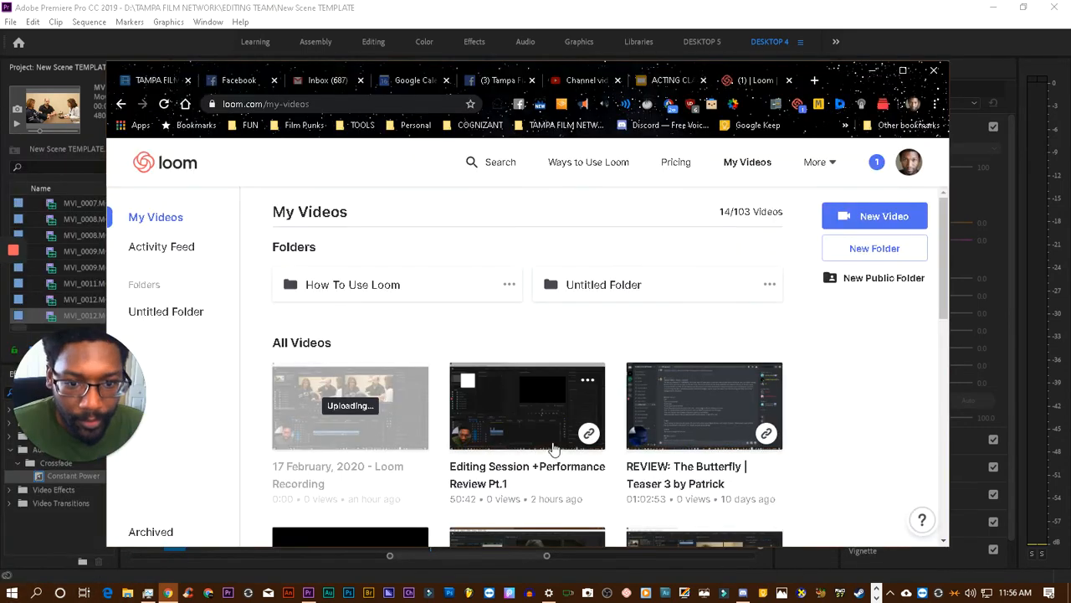
# - Check the options of the "Editing Session +Performance Review Pt.1" video in Loom and switch to Discord
pyautogui.scroll(-2, 553, 450)
pyautogui.click(588, 249)
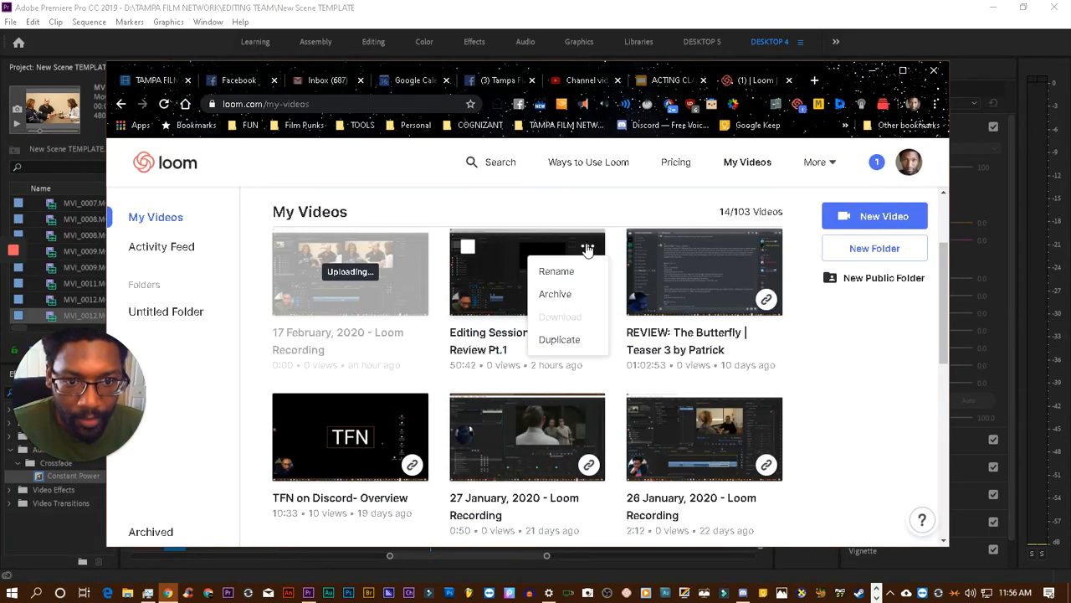
pyautogui.click(583, 214)
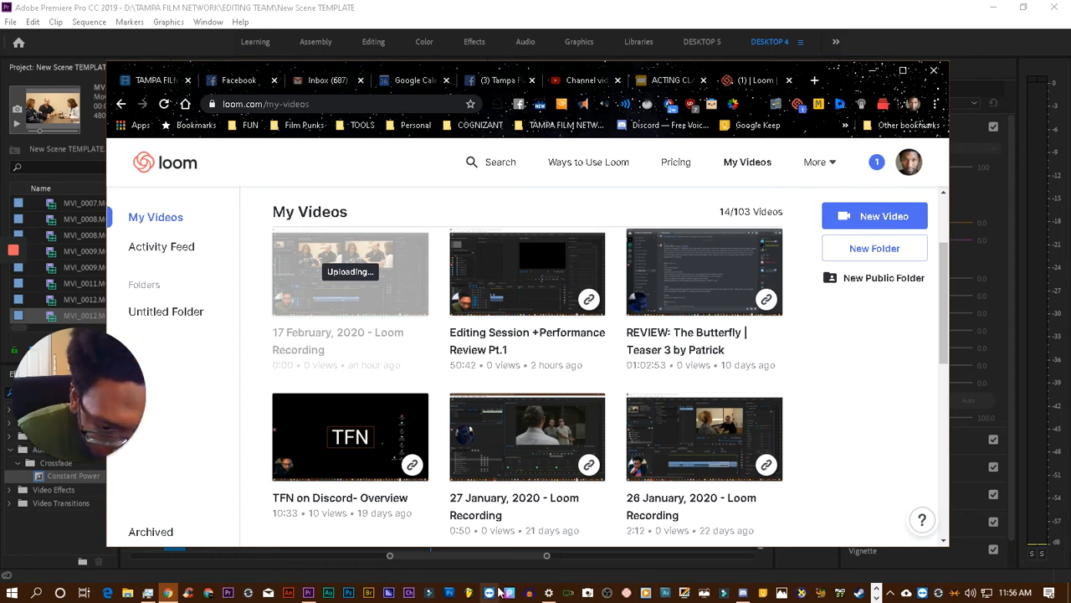
pyautogui.click(742, 593)
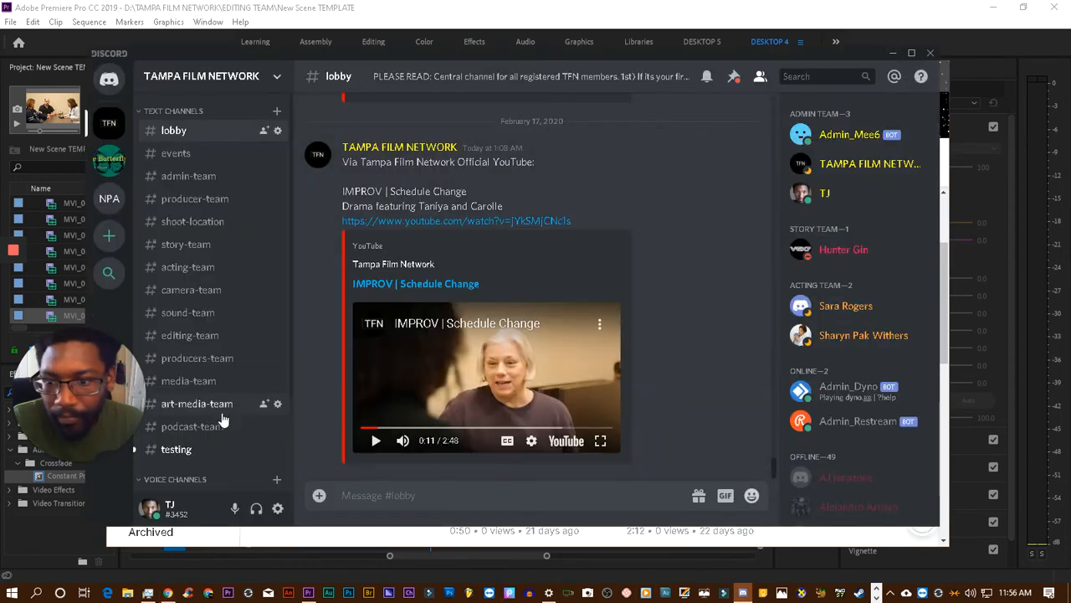
# - Post the copied Loom share link in the testing channel and check its enlarged preview image
pyautogui.click(180, 452)
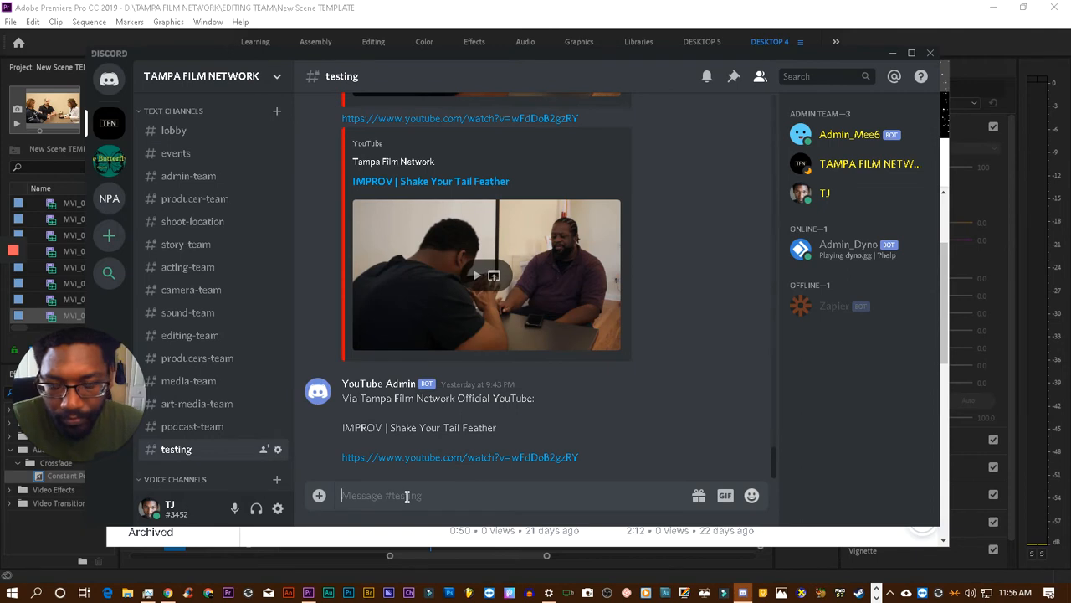
pyautogui.press('Return')
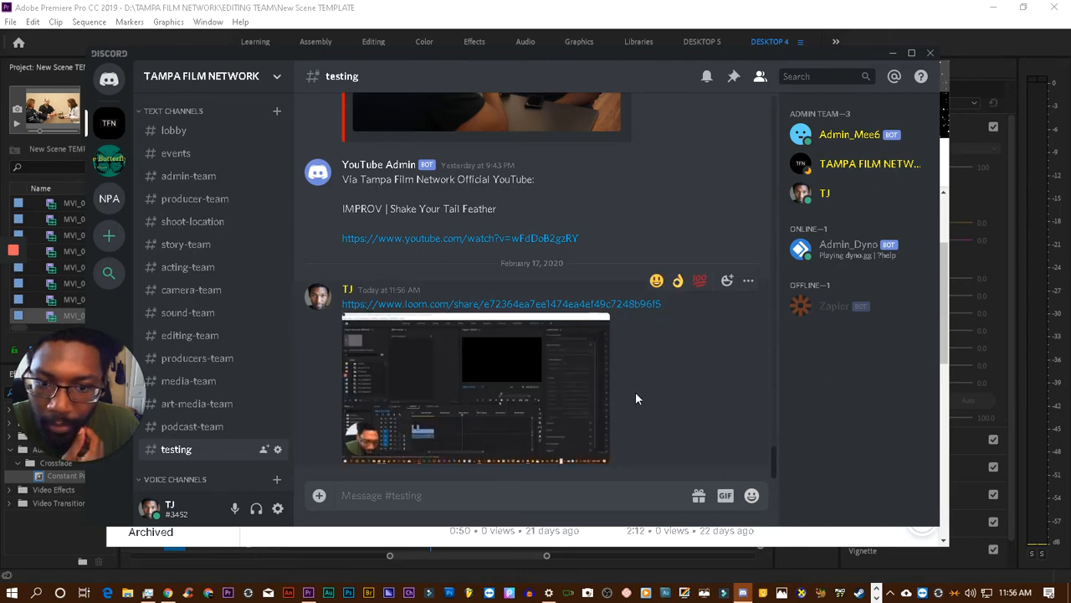
pyautogui.click(515, 404)
pyautogui.click(576, 475)
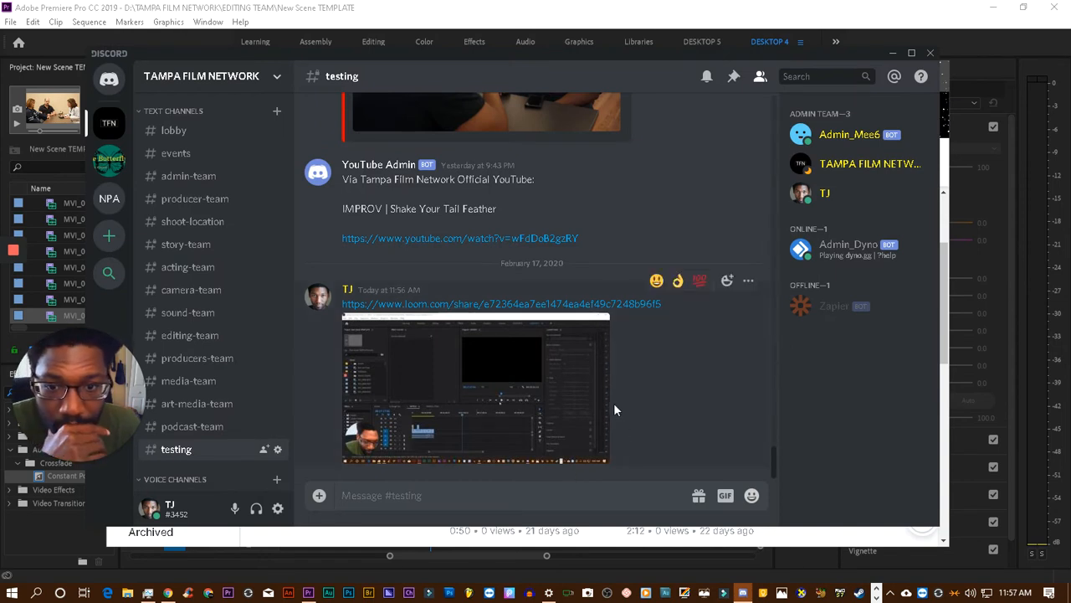
pyautogui.click(473, 407)
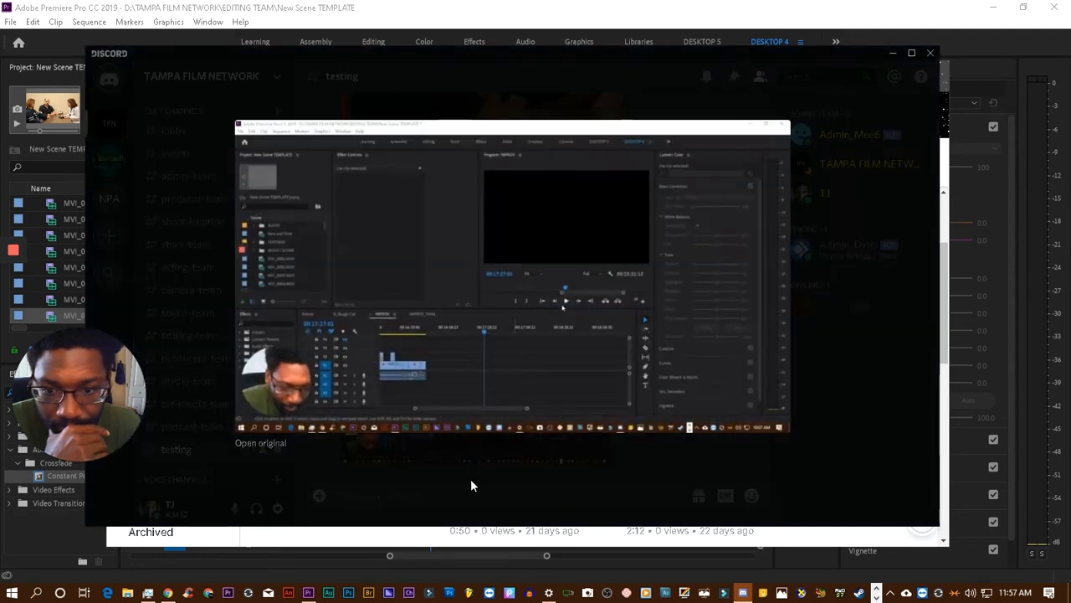
pyautogui.click(470, 484)
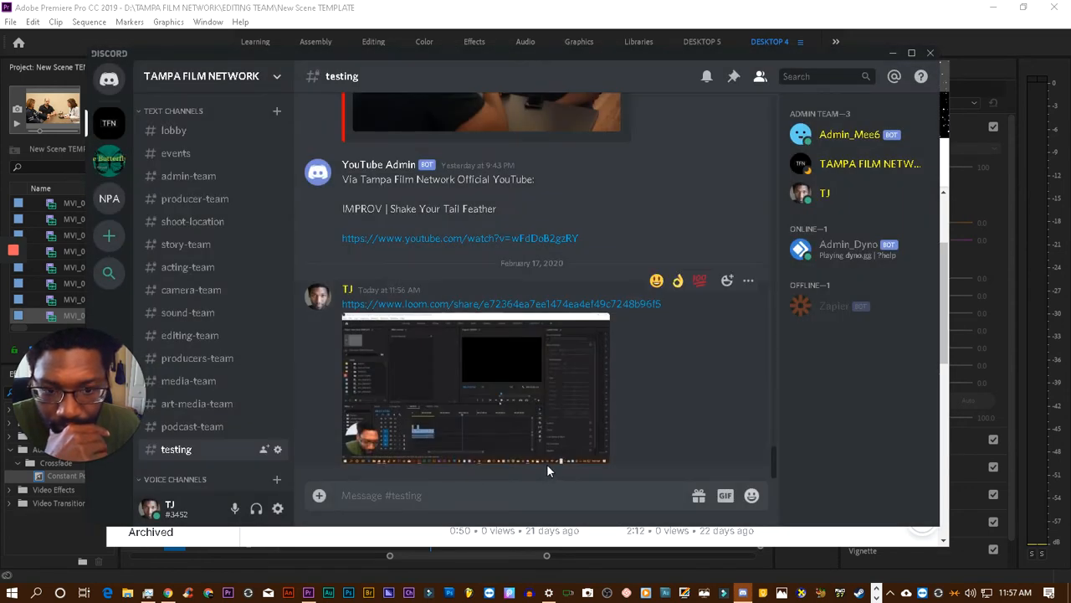
# - Open the posted Loom link in Chrome, switch to YouTube Studio and look through the channel's uploaded videos
pyautogui.click(574, 306)
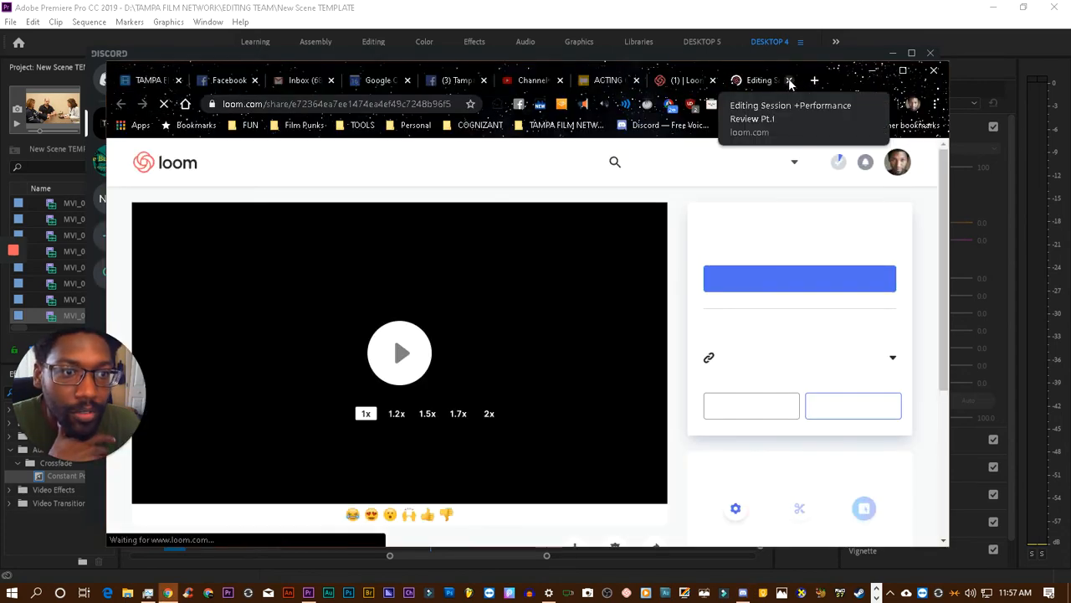
pyautogui.click(529, 80)
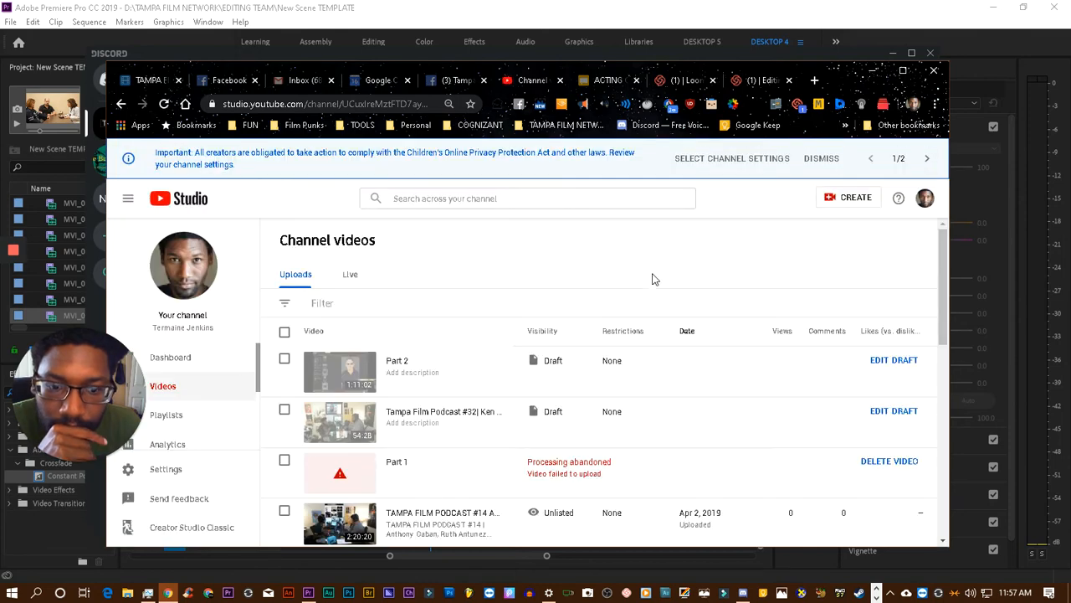
pyautogui.scroll(-3, 666, 289)
pyautogui.scroll(2, 677, 298)
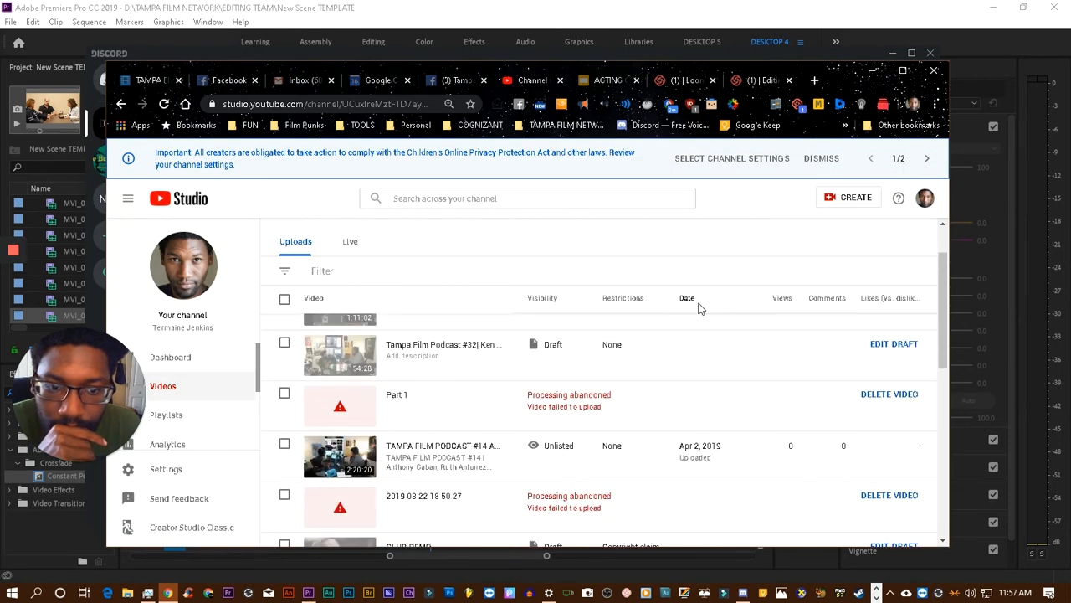
# - Start a video upload in YouTube Studio and look for the file in the Seagate drive's VIDEOS folder
pyautogui.click(852, 201)
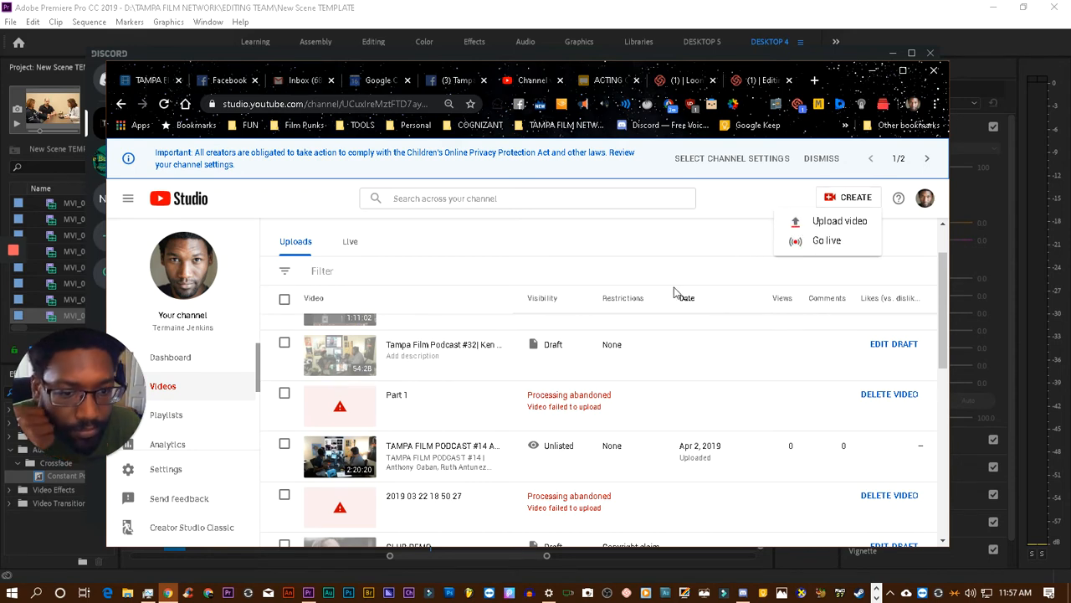
pyautogui.click(841, 221)
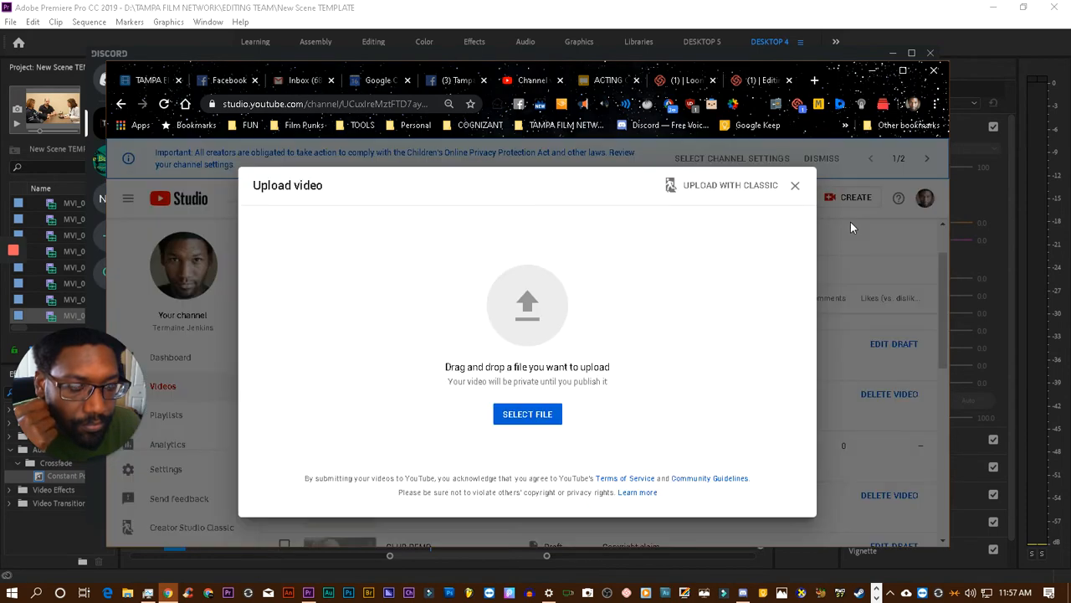
pyautogui.click(534, 415)
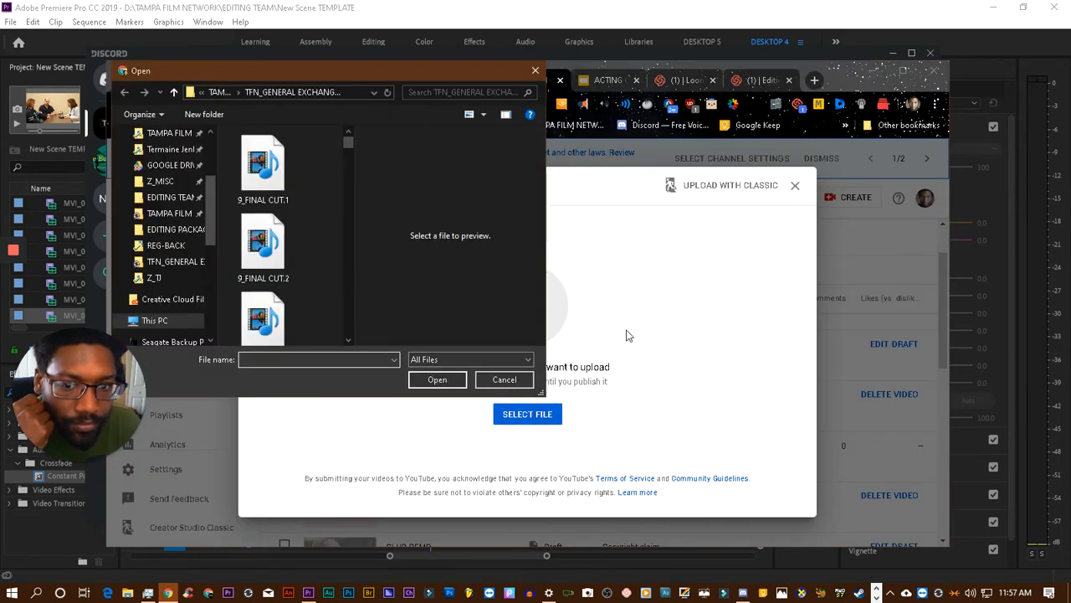
pyautogui.scroll(-1, 187, 226)
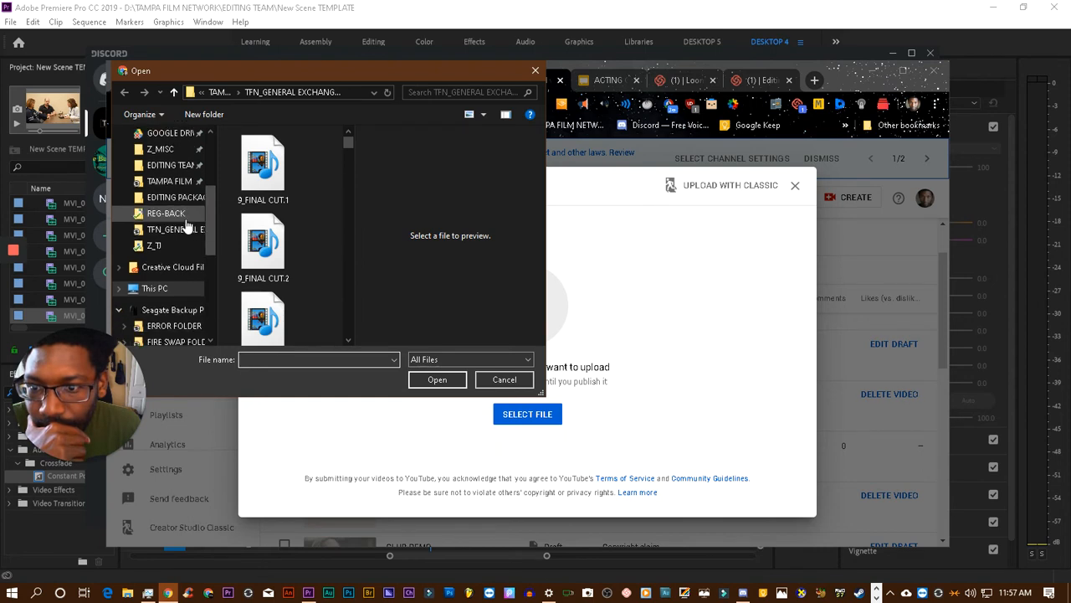
pyautogui.scroll(3, 188, 227)
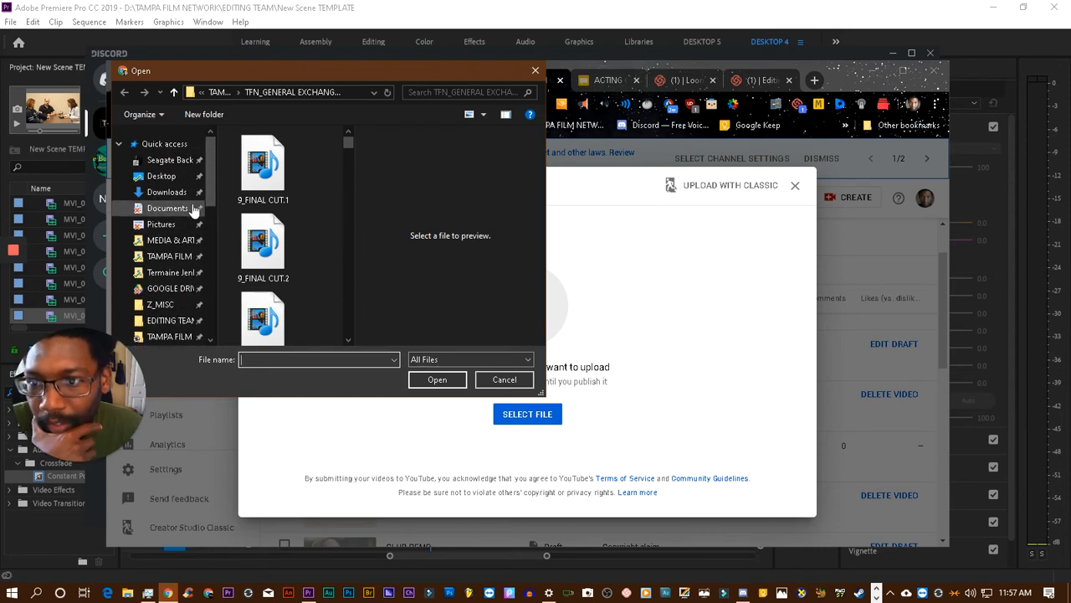
pyautogui.scroll(-5, 187, 225)
pyautogui.scroll(-3, 185, 226)
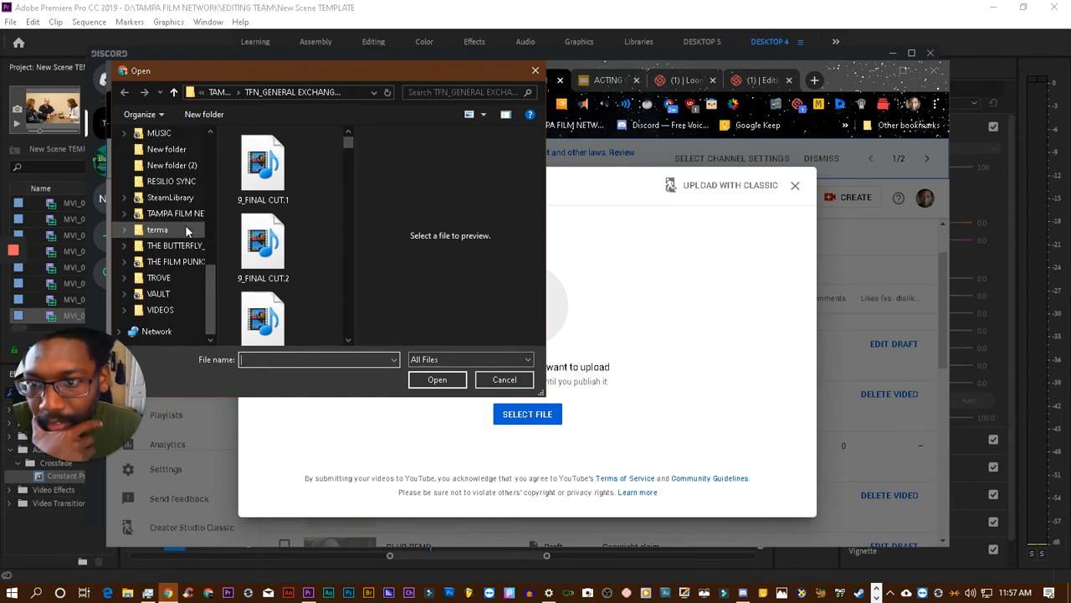
pyautogui.scroll(3, 185, 226)
pyautogui.scroll(-3, 185, 224)
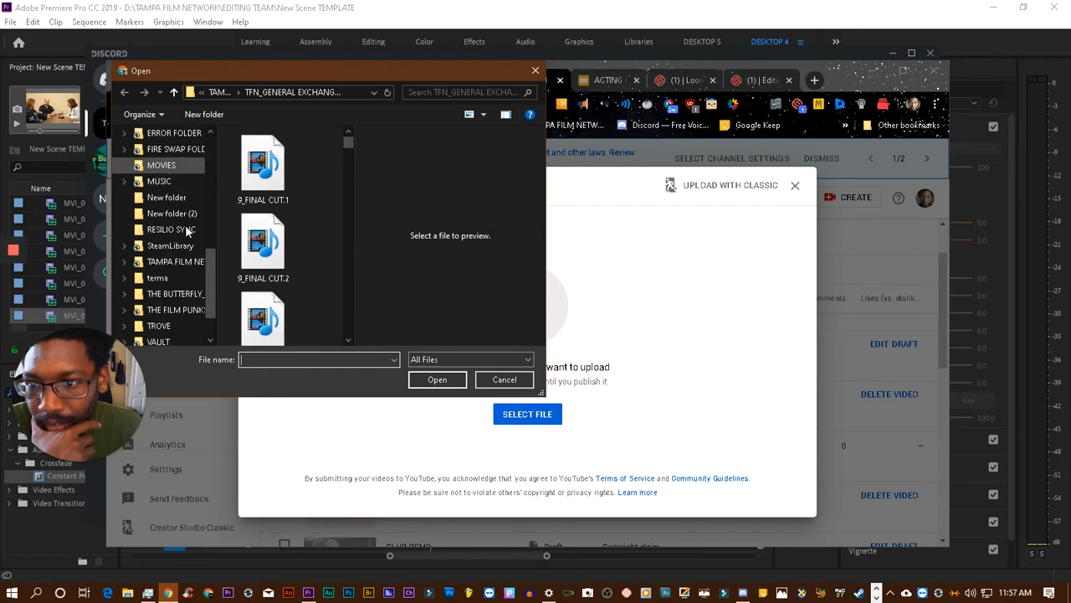
pyautogui.click(168, 311)
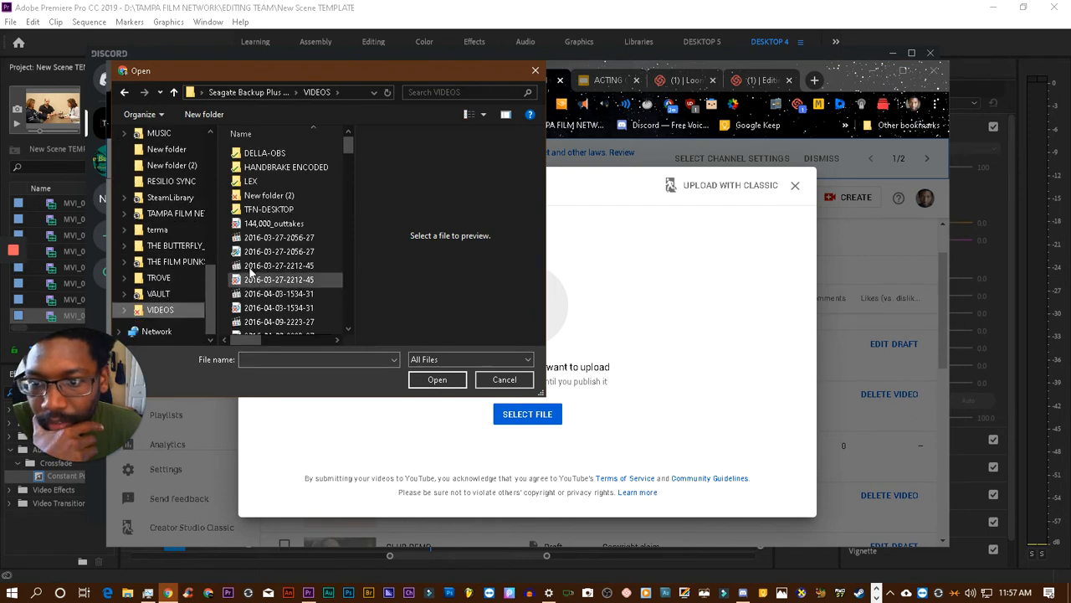
# - Look for the recording in the Loom Temporary folder under This PC's Videos, and cancel the upload
pyautogui.scroll(6, 159, 192)
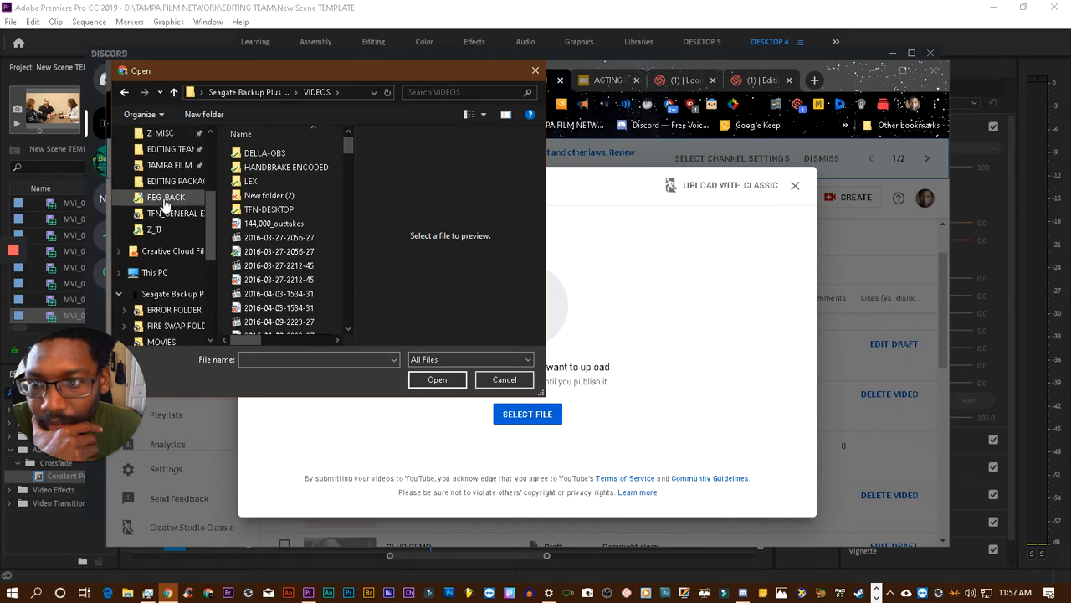
pyautogui.click(155, 272)
pyautogui.scroll(-3, 282, 252)
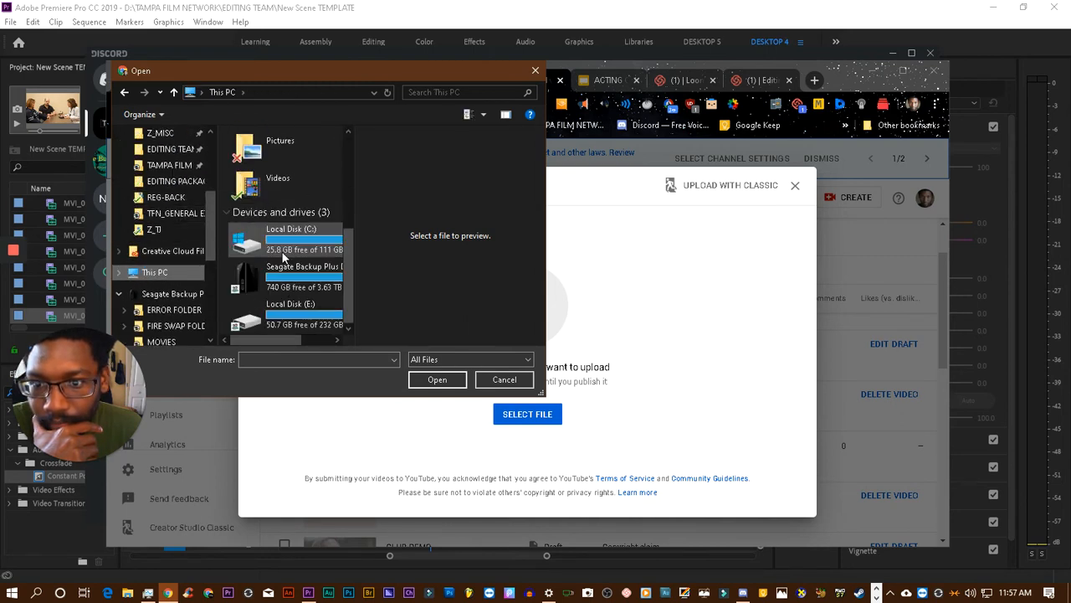
pyautogui.scroll(5, 283, 255)
pyautogui.scroll(-2, 283, 256)
pyautogui.doubleClick(276, 305)
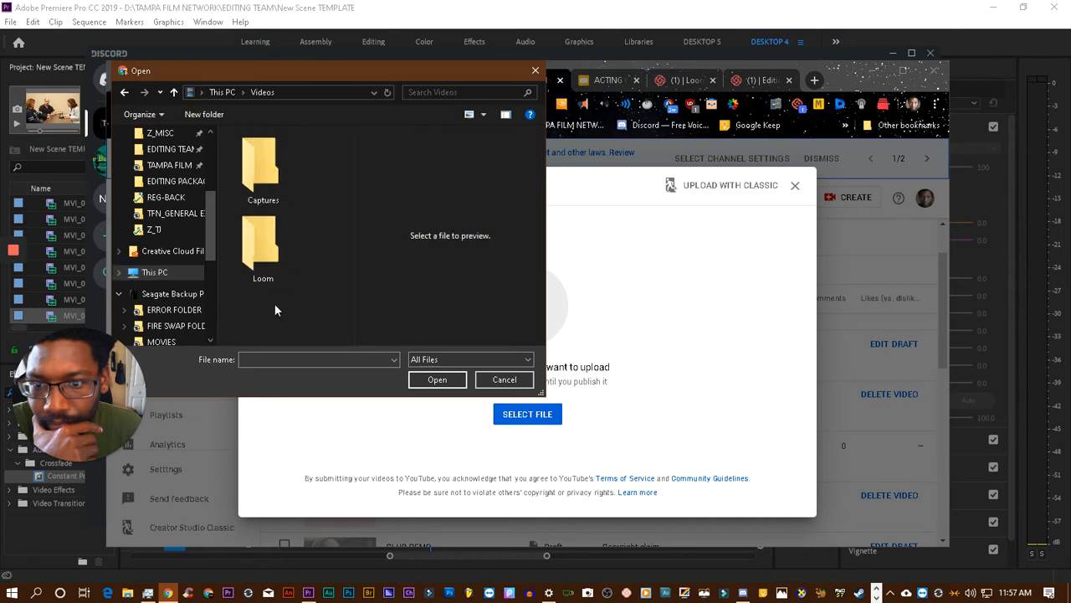
pyautogui.doubleClick(266, 244)
pyautogui.click(263, 164)
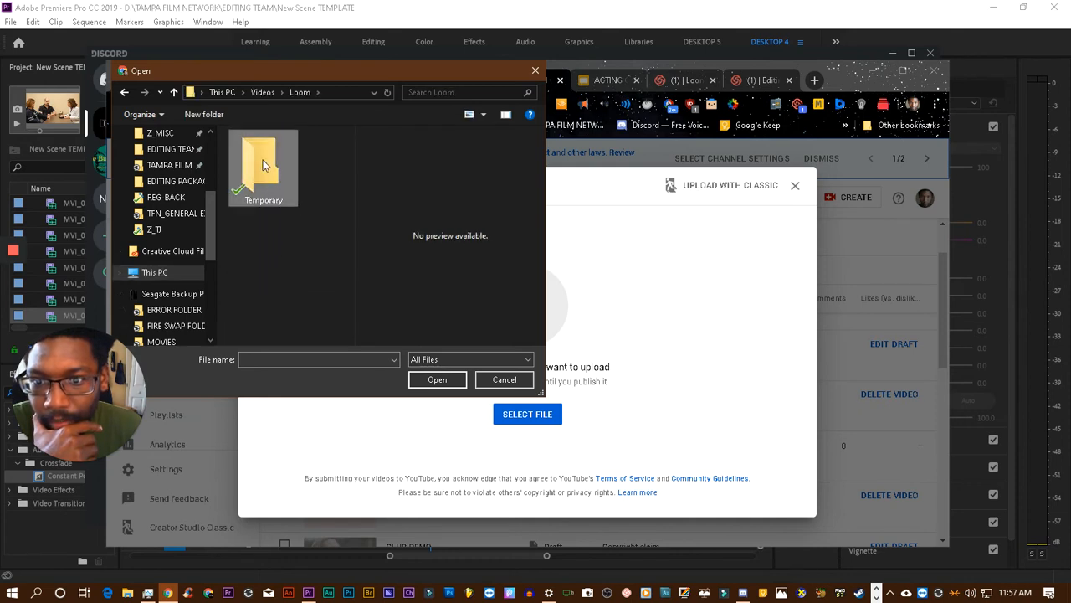
pyautogui.doubleClick(263, 164)
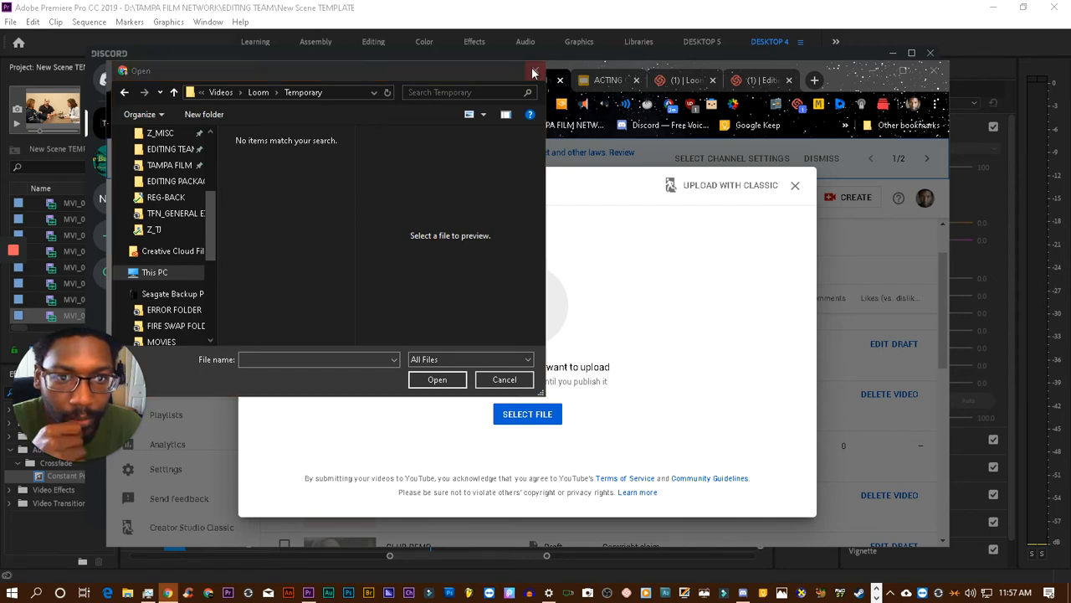
pyautogui.press('Escape')
pyautogui.click(795, 185)
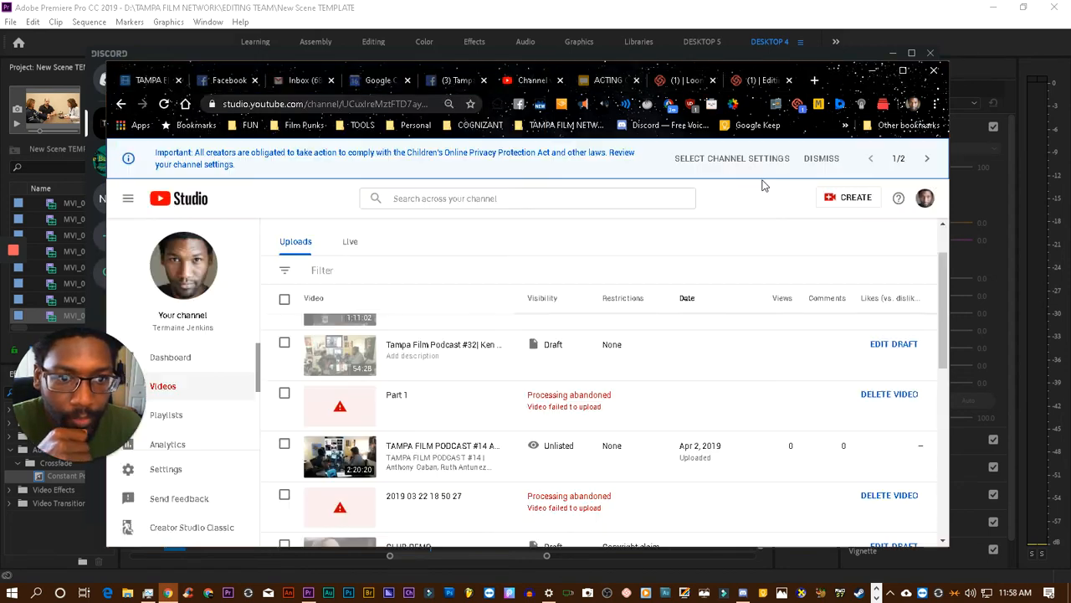
# - Open the "Editing Session +Performance Review Pt.1" video page in Loom, check its options and switch back to Discord
pyautogui.click(682, 80)
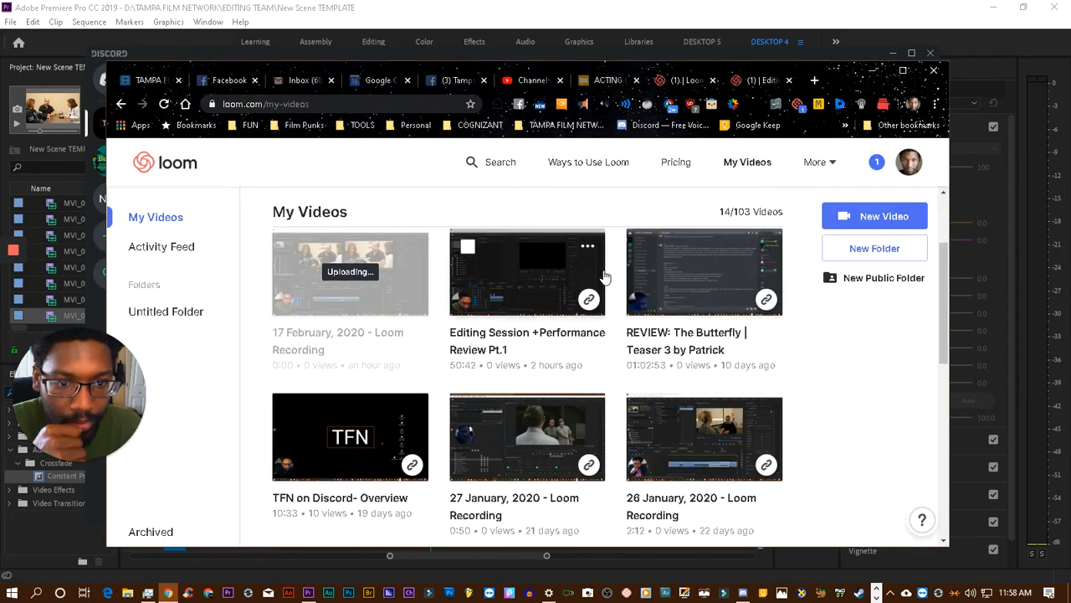
pyautogui.click(596, 247)
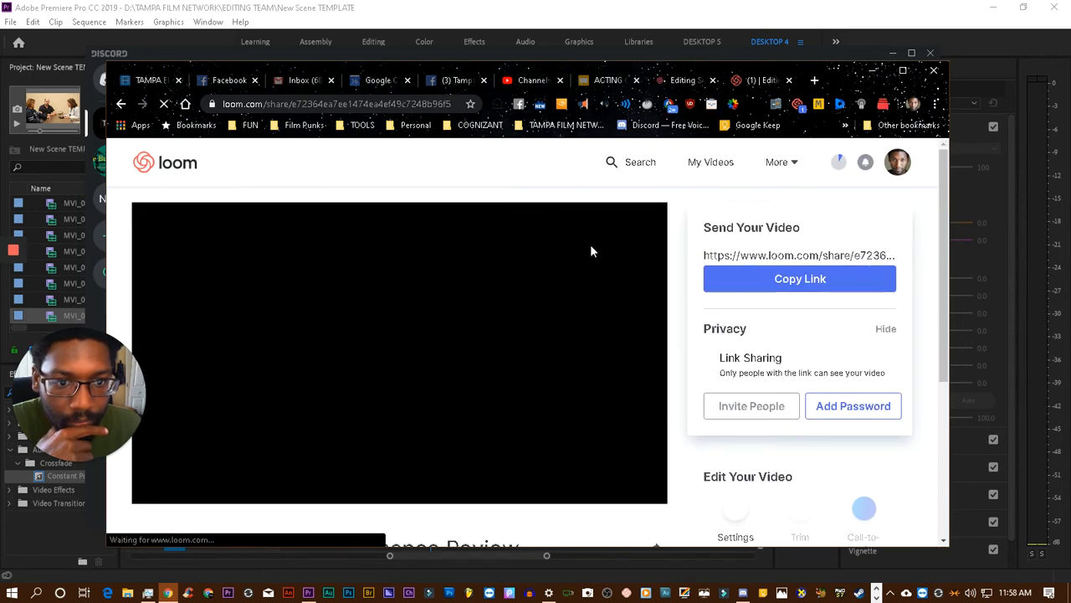
pyautogui.scroll(-3, 671, 383)
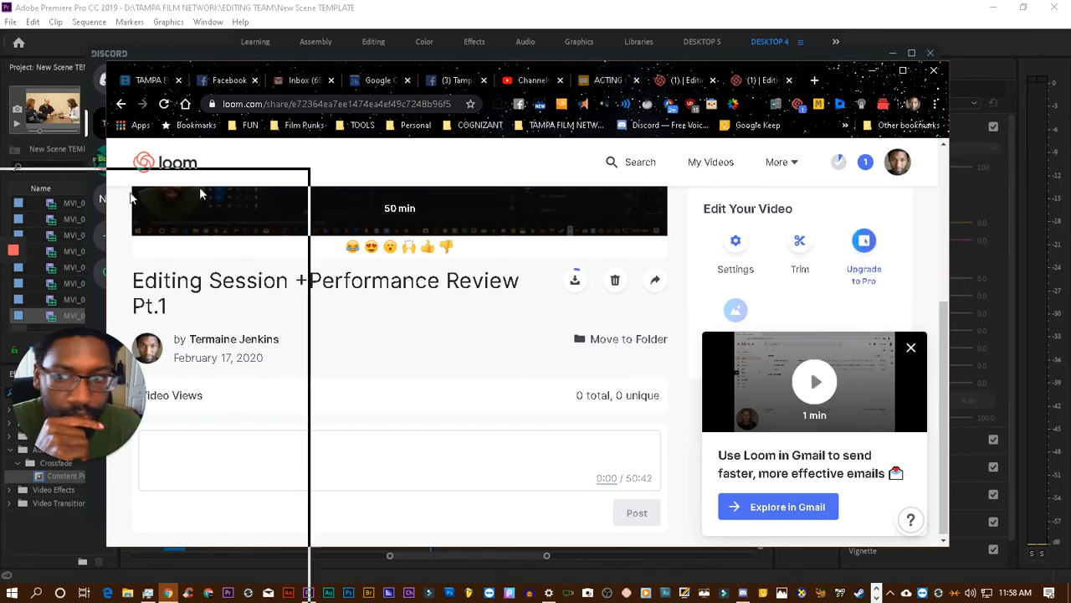
pyautogui.hotkey('alt', 'Tab')
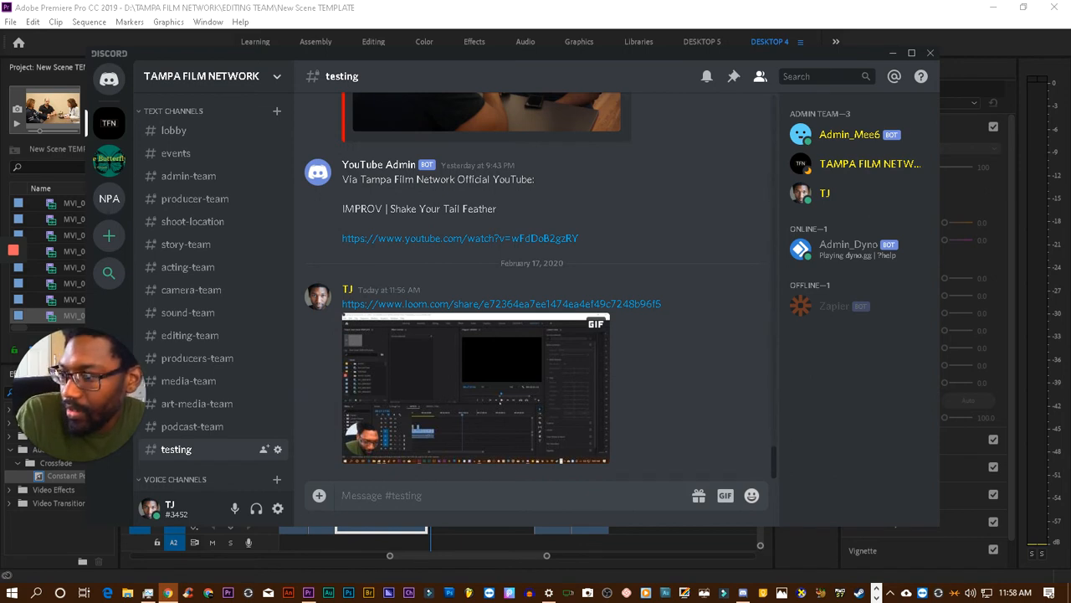
pyautogui.moveTo(11, 280)
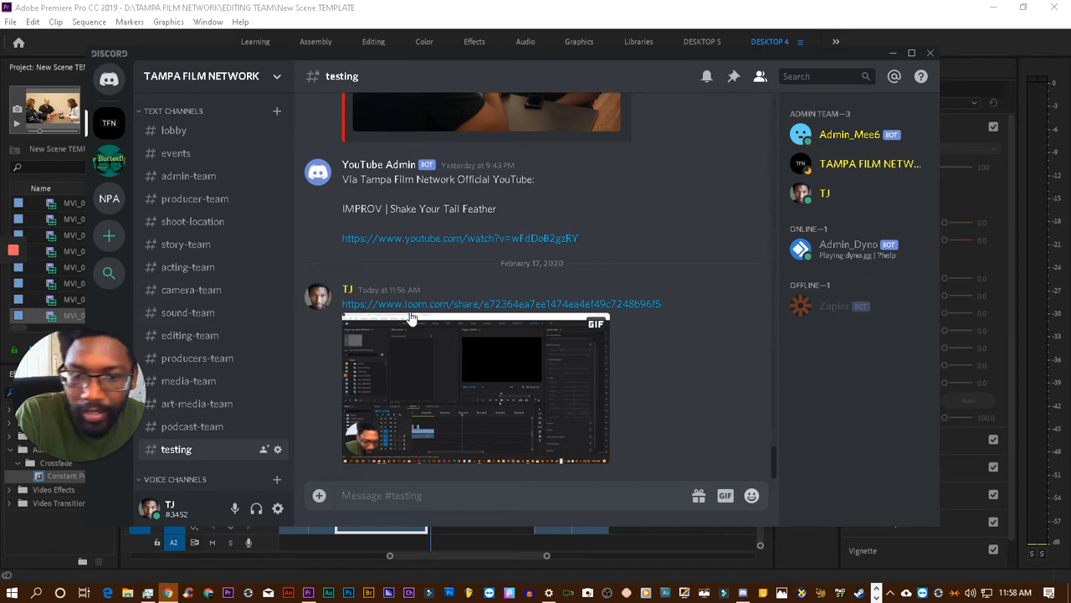
# - Switch to Premiere Pro, scan further through the MVI_0012.MOV source clip and play it up to 00:05:34:05
pyautogui.click(933, 25)
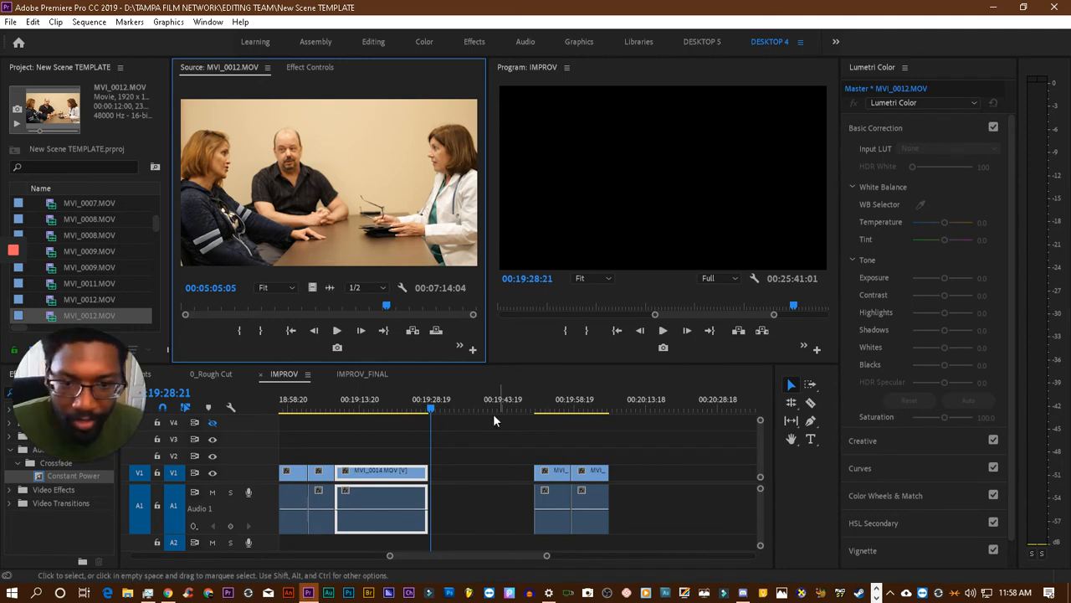
pyautogui.press('space')
pyautogui.press('space')
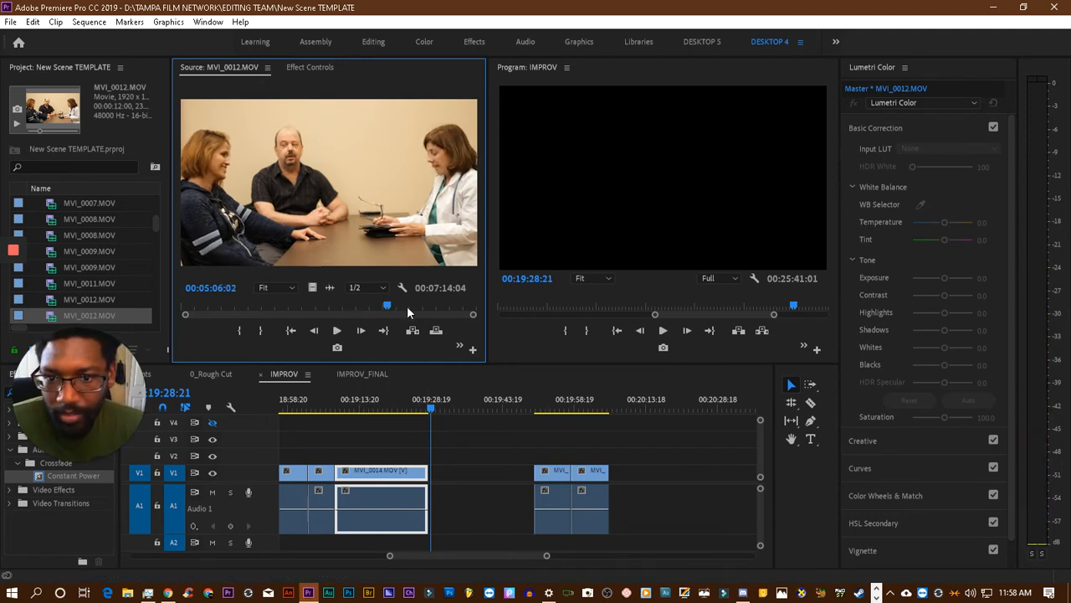
pyautogui.click(382, 306)
pyautogui.moveTo(381, 307); pyautogui.dragTo(398, 307)
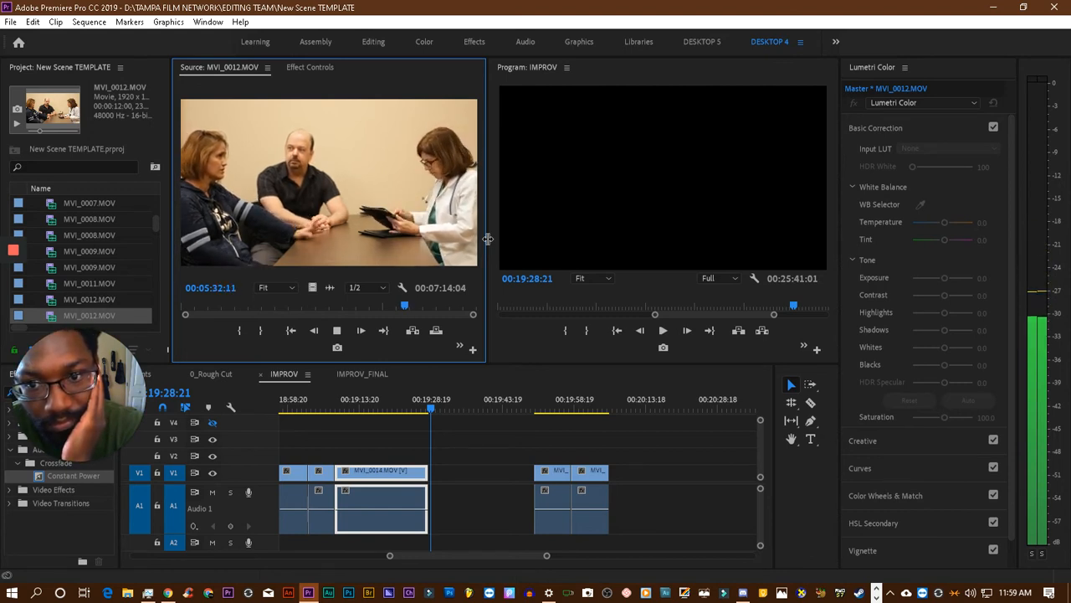
pyautogui.press('space')
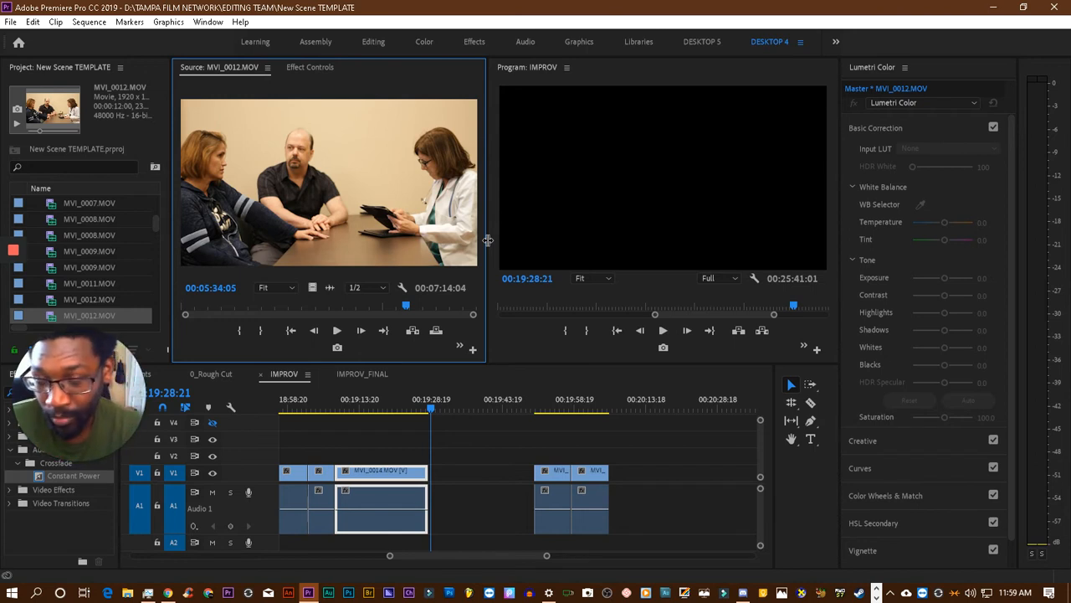
# - Play the MVI_0012.MOV source clip on to 00:05:47:22, and replay it from 00:05:30:20
pyautogui.press('space')
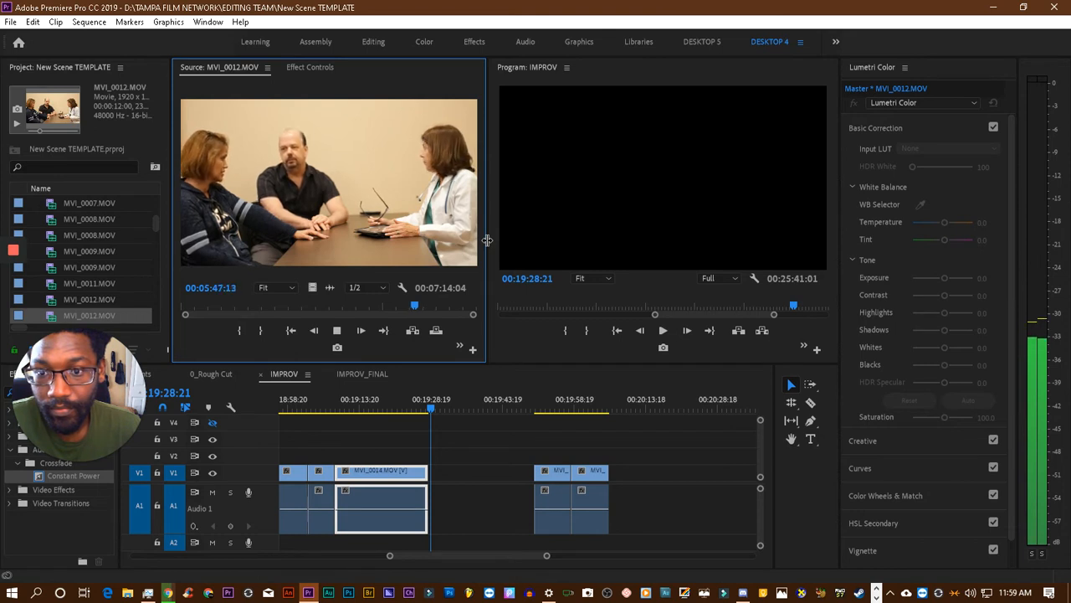
pyautogui.press('space')
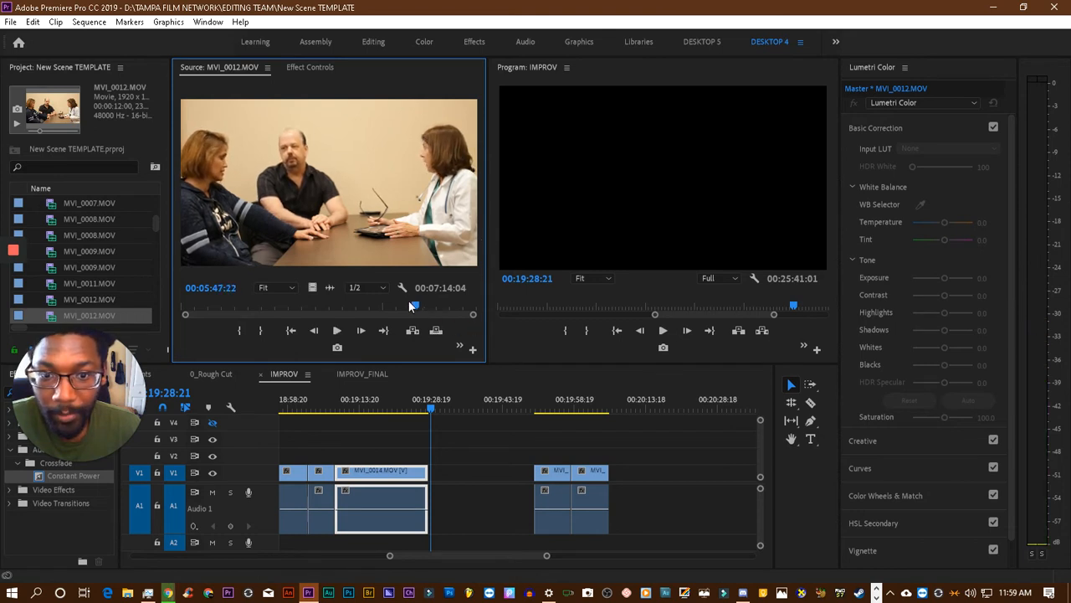
pyautogui.moveTo(410, 303); pyautogui.dragTo(406, 306)
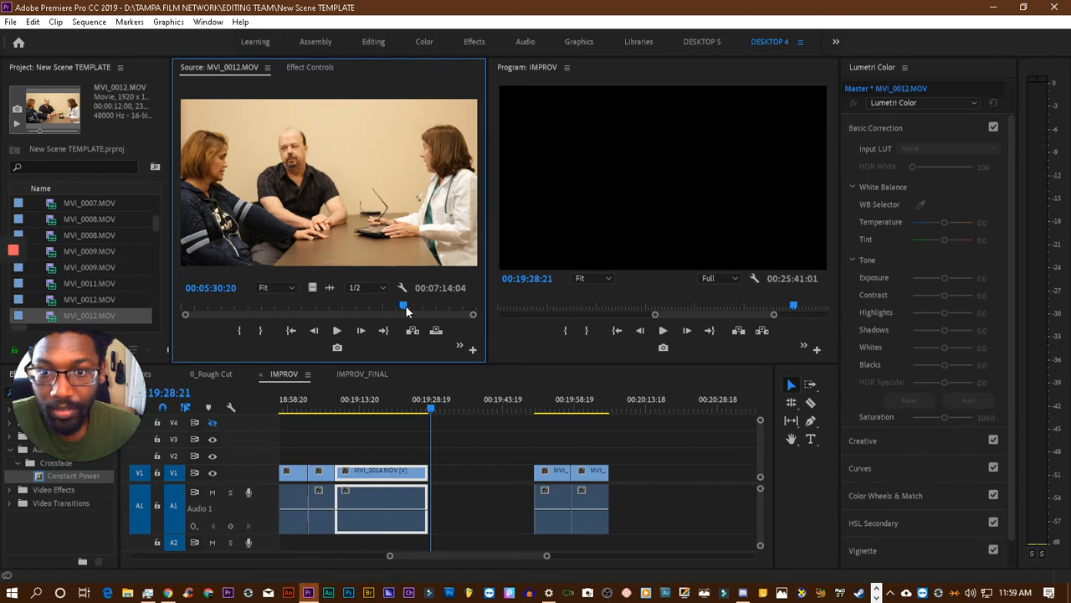
pyautogui.press('space')
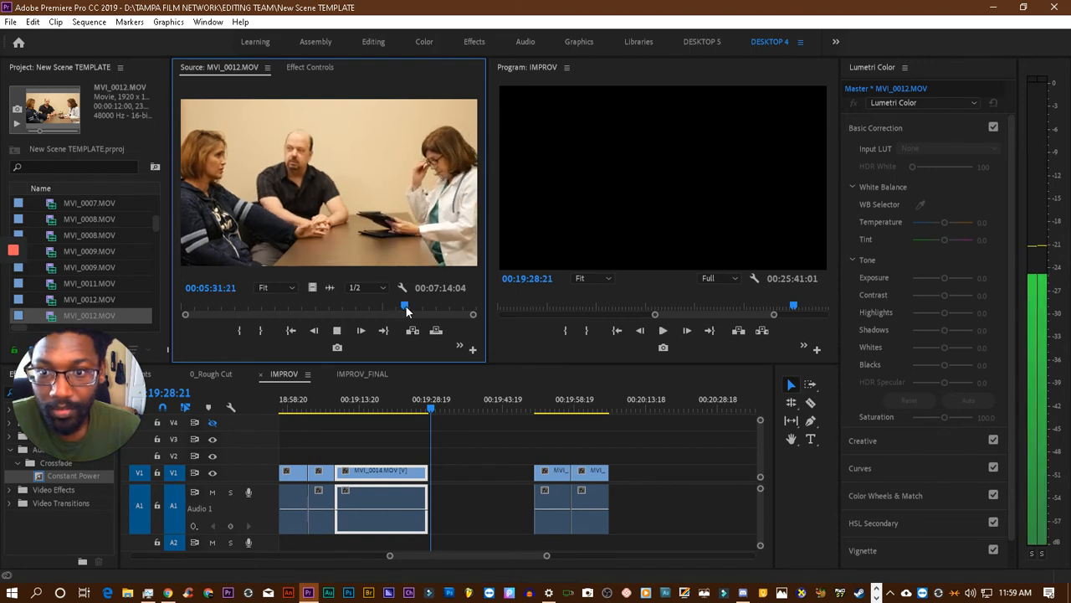
# - Replay the MVI_0012.MOV source clip around 00:05:30 and inspect it frame by frame, ending at 00:05:30:02
pyautogui.press('space')
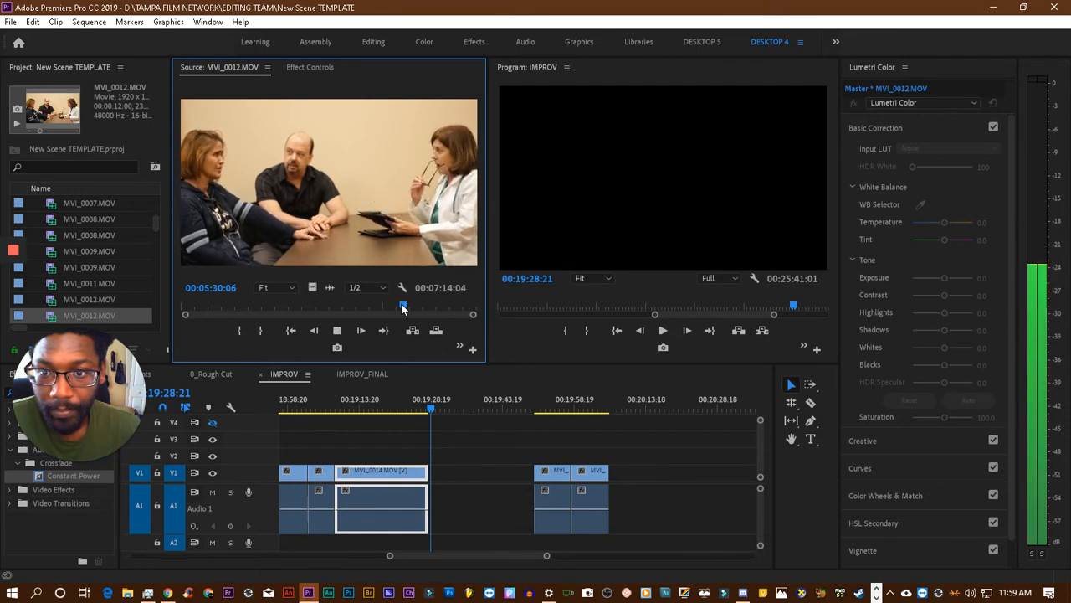
pyautogui.press('space')
pyautogui.press('Left')
pyautogui.press('Left')
pyautogui.press('Left')
pyautogui.press('Left')
pyautogui.press('Left')
pyautogui.press('Left')
pyautogui.press('Left')
pyautogui.press('Left')
pyautogui.press('Left')
pyautogui.press('Left')
pyautogui.press('Left')
pyautogui.press('Left')
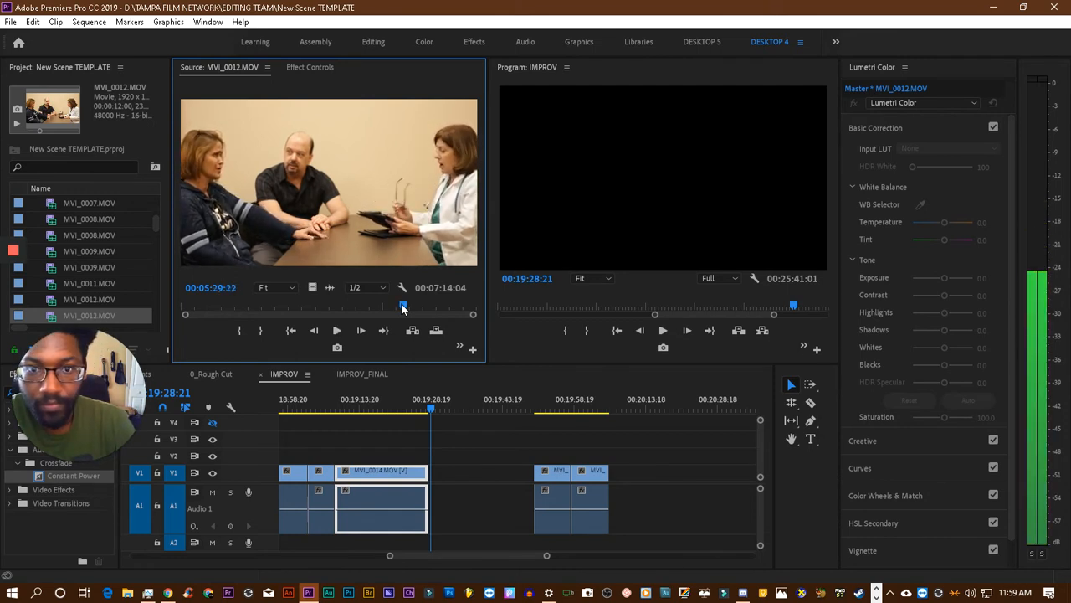
pyautogui.press('Right')
pyautogui.press('Right')
pyautogui.press('Right')
pyautogui.press('Right')
pyautogui.press('Right')
pyautogui.press('Right')
pyautogui.press('Right')
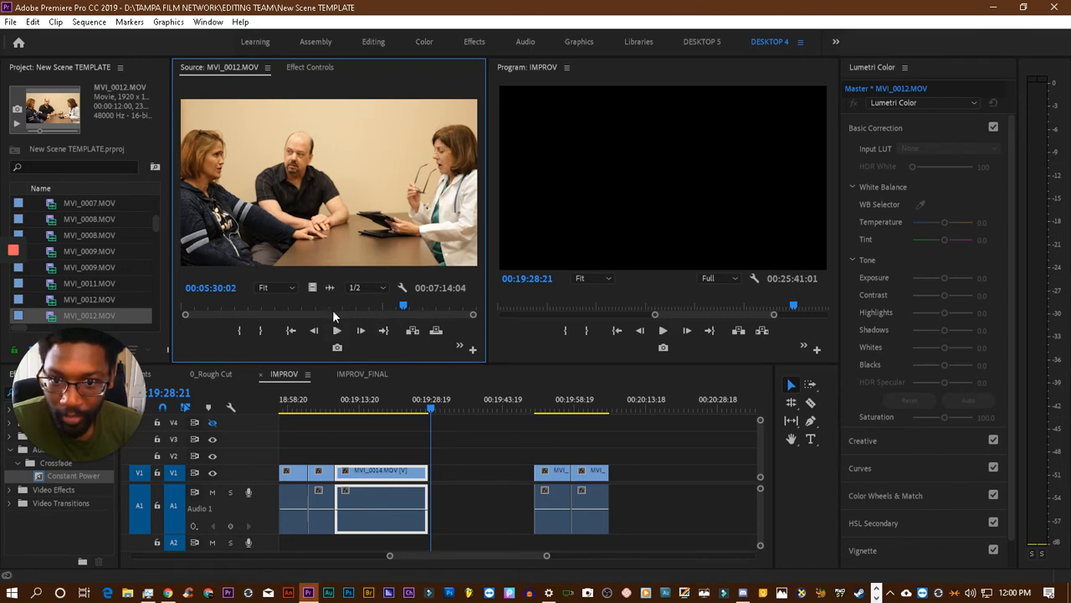
# - Play the MVI_0012.MOV source clip from 00:05:30:02 to 00:05:54:05, pausing along the way to review the dialogue
pyautogui.click(337, 332)
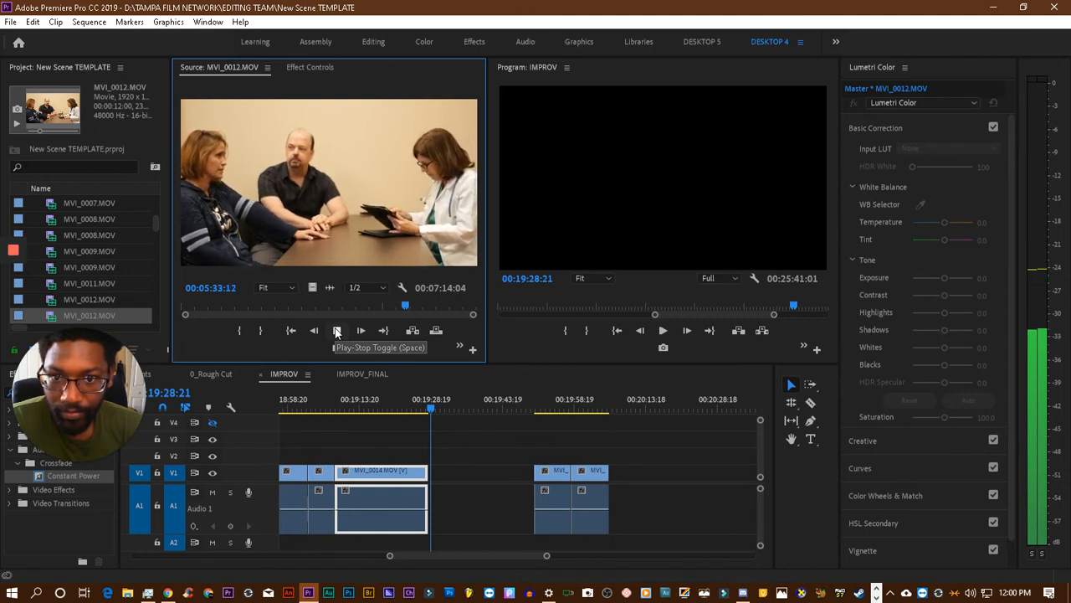
pyautogui.click(337, 331)
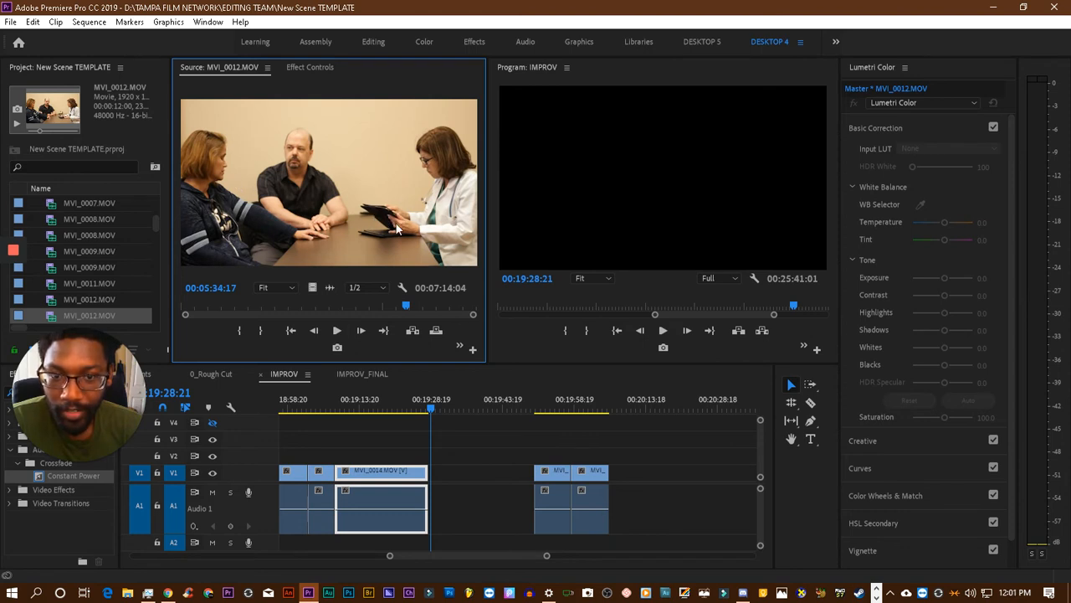
pyautogui.press('space')
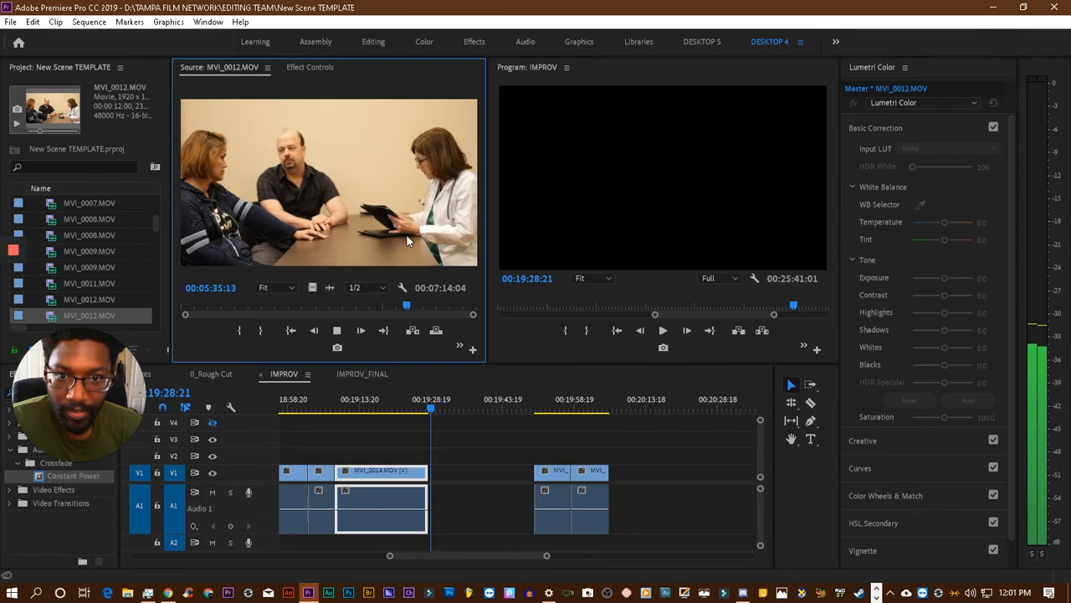
pyautogui.press('space')
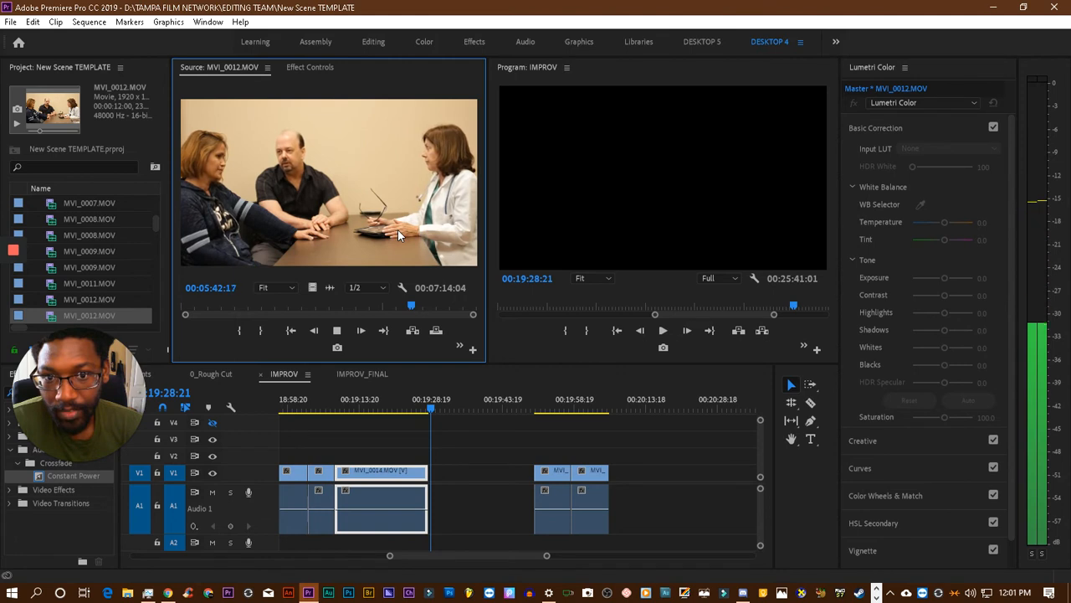
pyautogui.press('space')
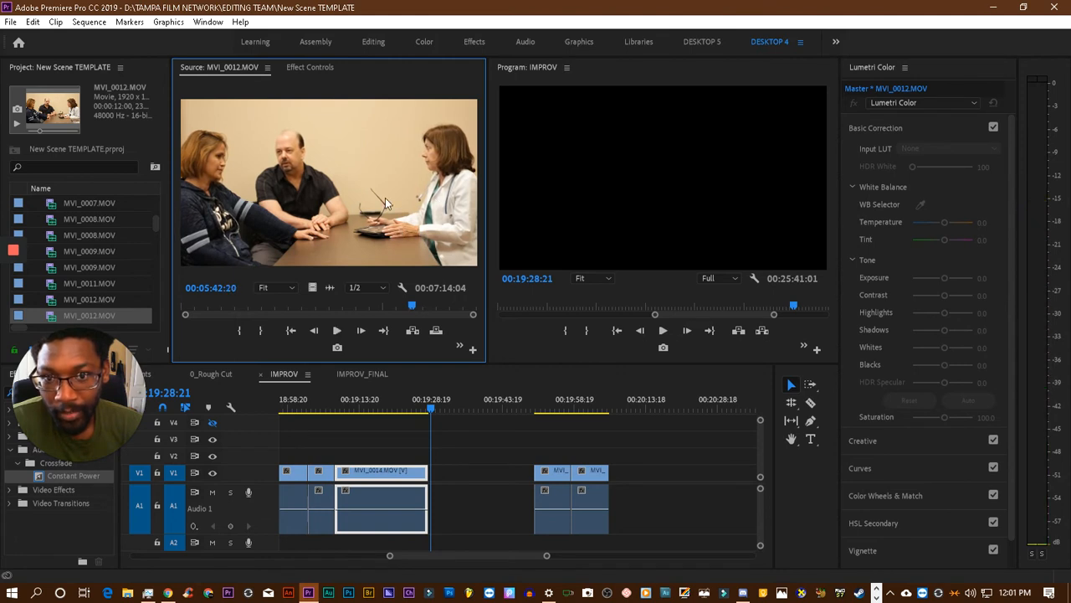
pyautogui.press('space')
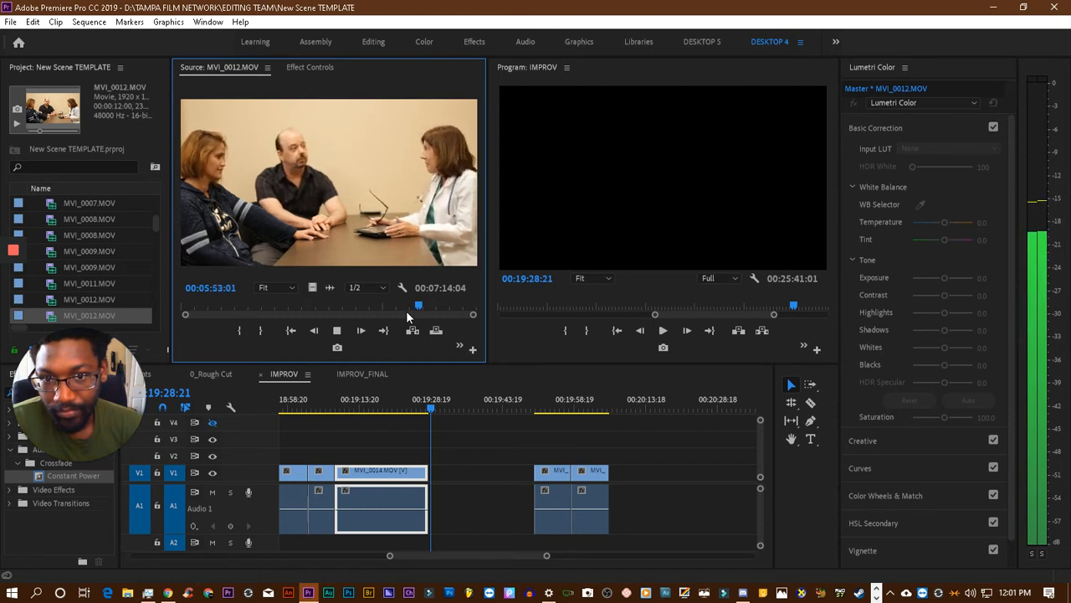
pyautogui.press('space')
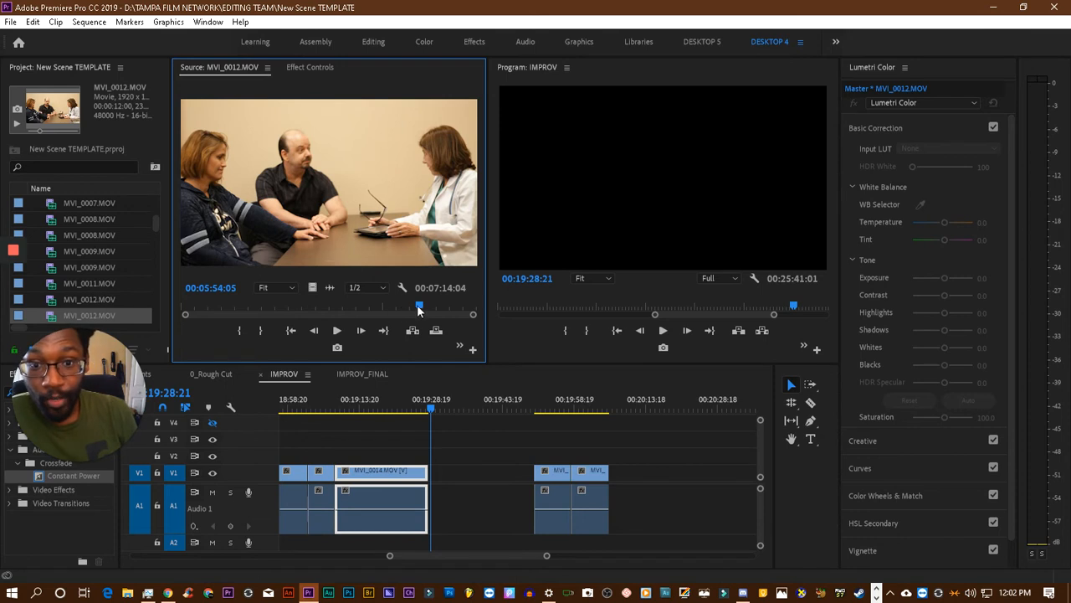
# - Go back to 00:05:11:23 in the MVI_0012.MOV source clip and review the footage up to 00:05:31:17
pyautogui.moveTo(418, 310); pyautogui.dragTo(390, 313)
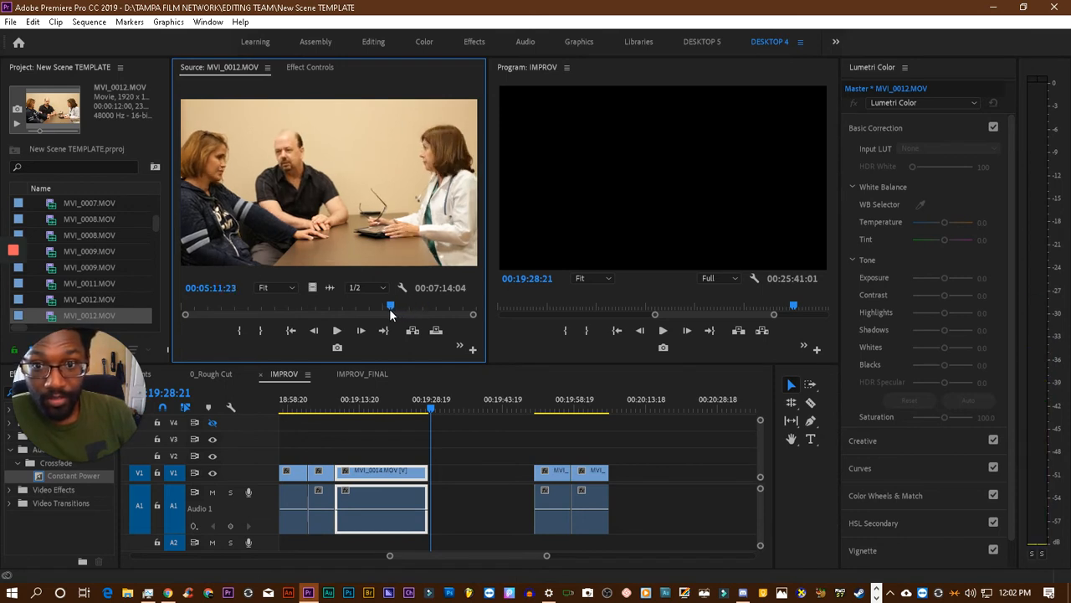
pyautogui.press('space')
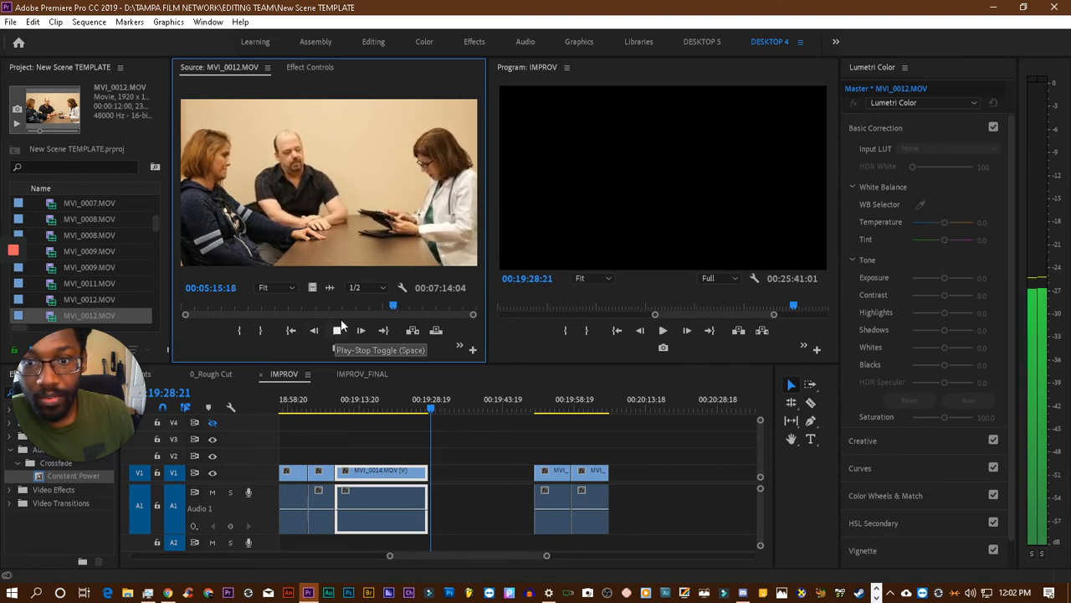
pyautogui.moveTo(395, 305); pyautogui.dragTo(399, 305)
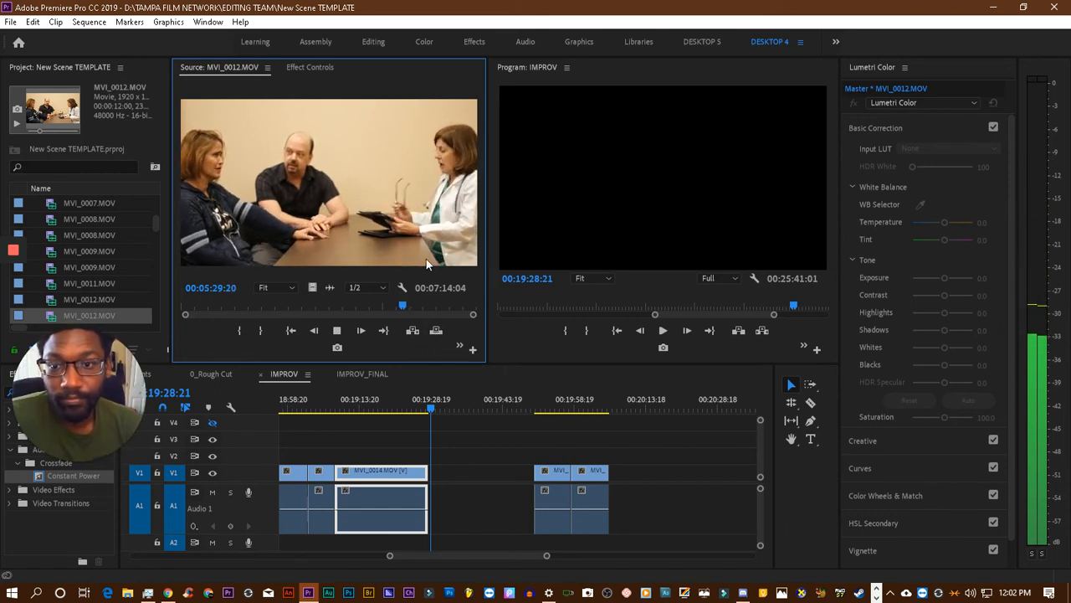
pyautogui.press('space')
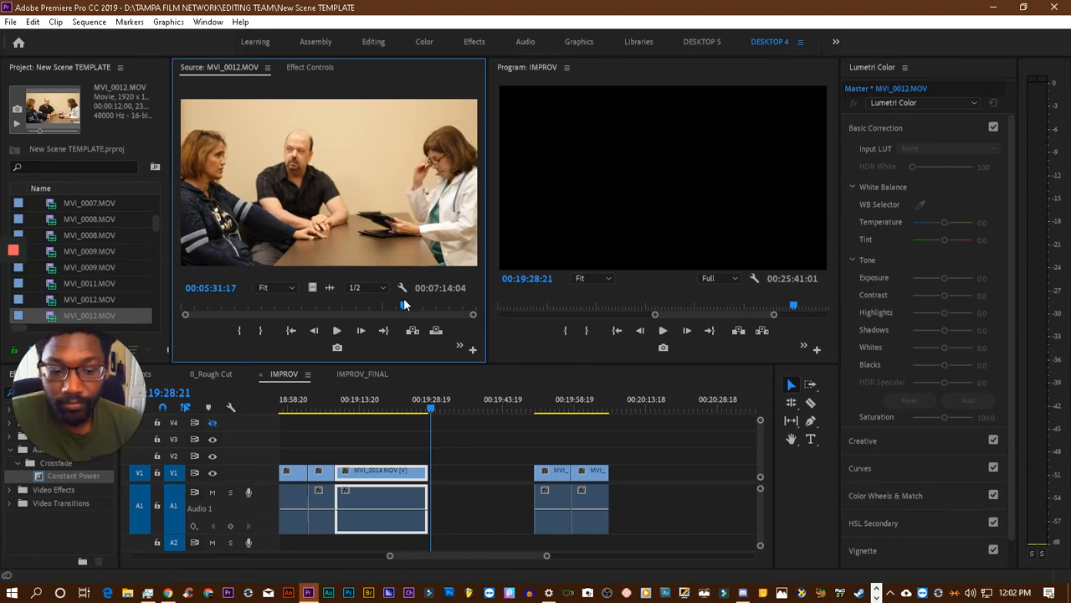
# - Mark an In point at 00:05:29:18 in the MVI_0012.MOV source clip
pyautogui.press('j')
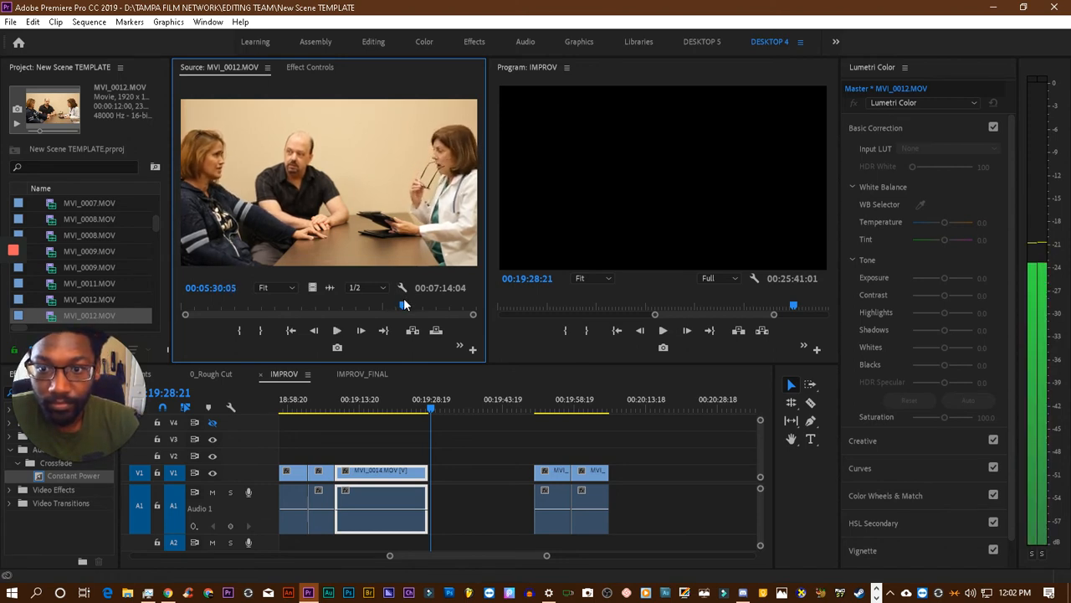
pyautogui.press('Right')
pyautogui.press('Right')
pyautogui.press('Right')
pyautogui.press('Right')
pyautogui.press('Right')
pyautogui.press('Right')
pyautogui.press('Right')
pyautogui.press('Right')
pyautogui.press('Right')
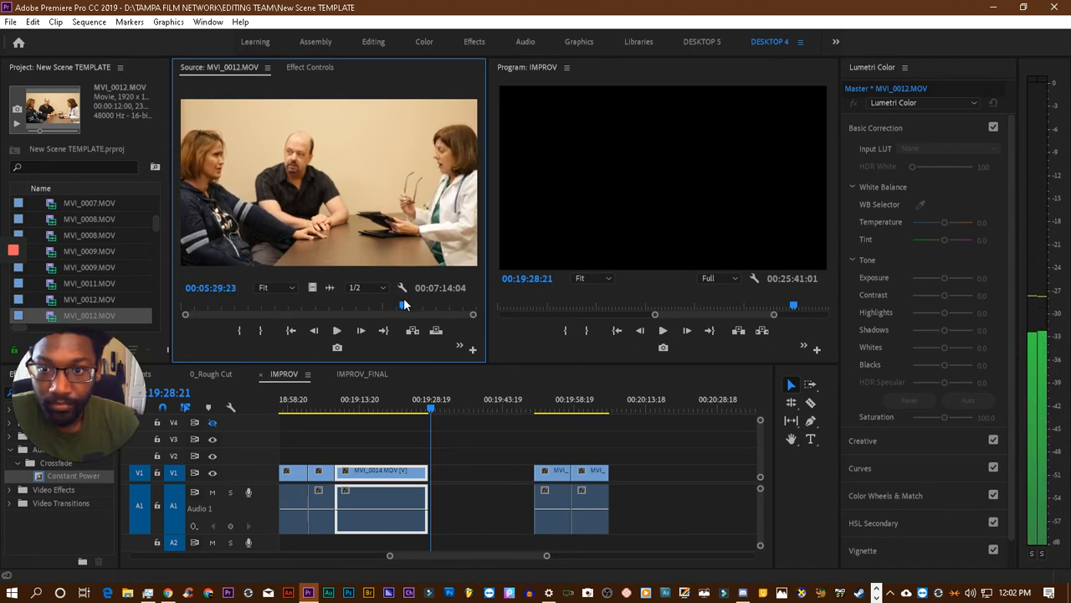
pyautogui.press('Left')
pyautogui.press('Left')
pyautogui.press('Left')
pyautogui.press('Left')
pyautogui.press('Left')
pyautogui.press('Left')
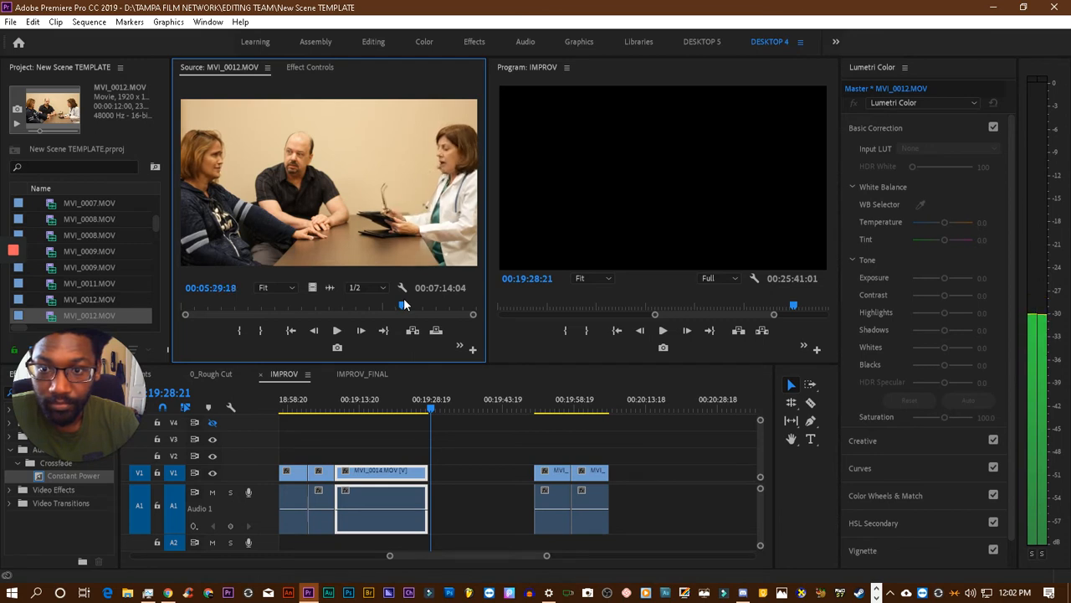
pyautogui.press('i')
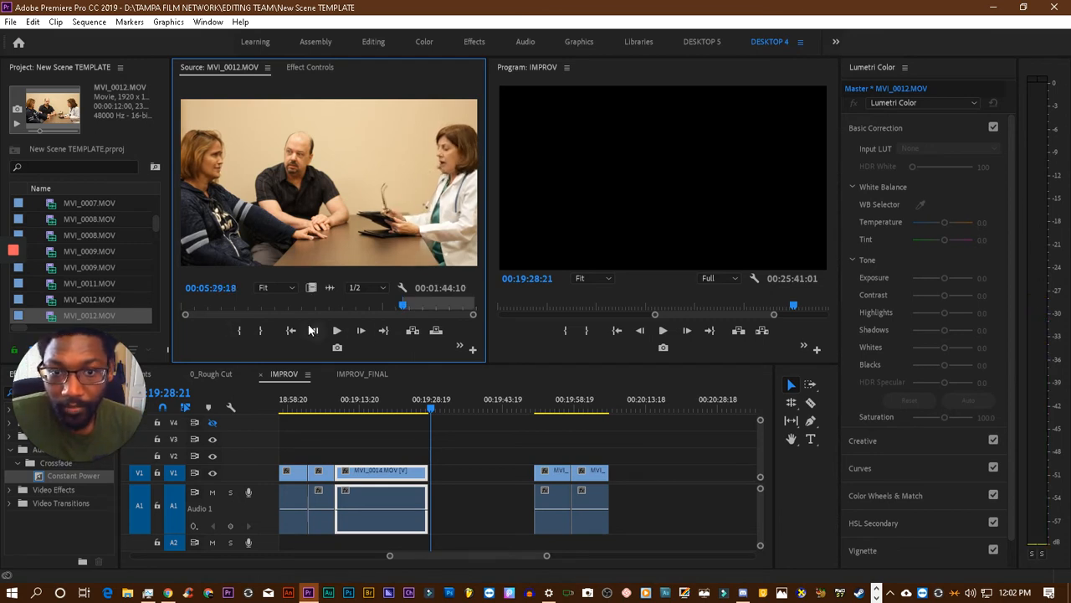
# - Play the MVI_0012.MOV source clip onward and mark its Out point at 00:05:49:11
pyautogui.press('l')
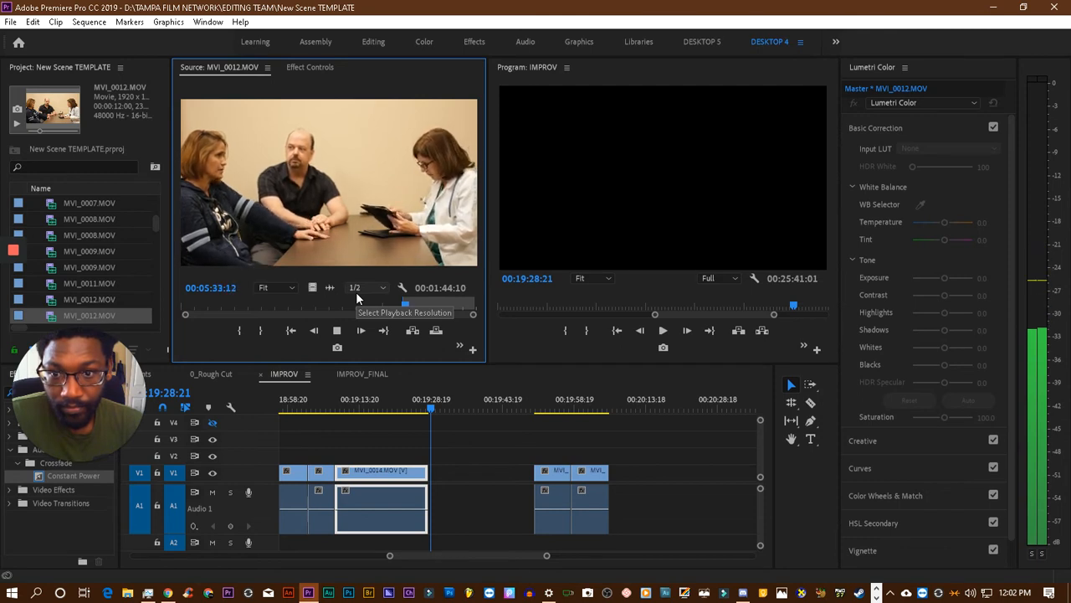
pyautogui.press('k')
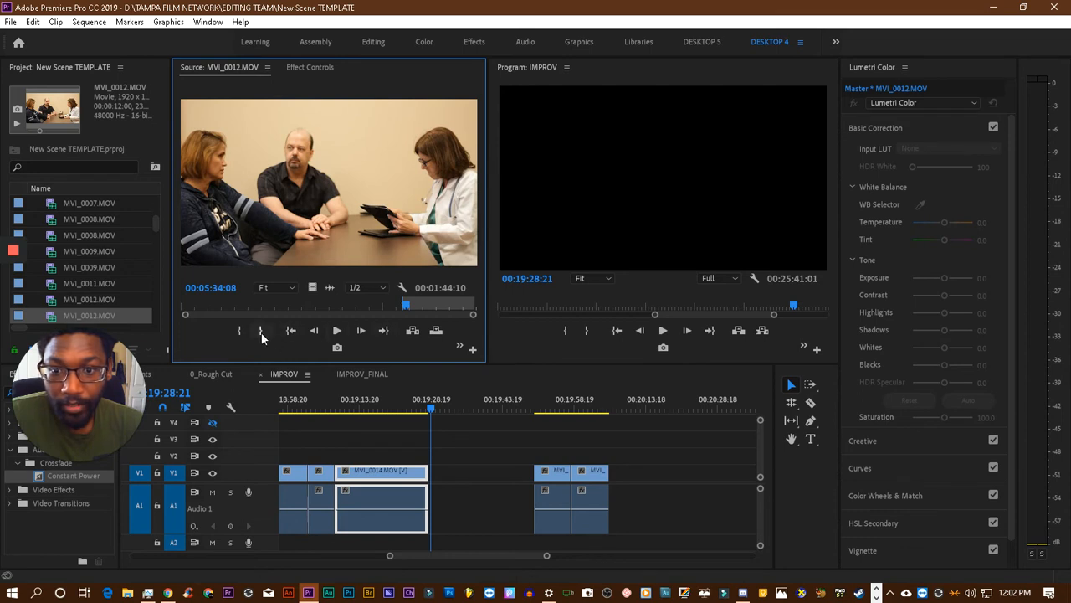
pyautogui.press('space')
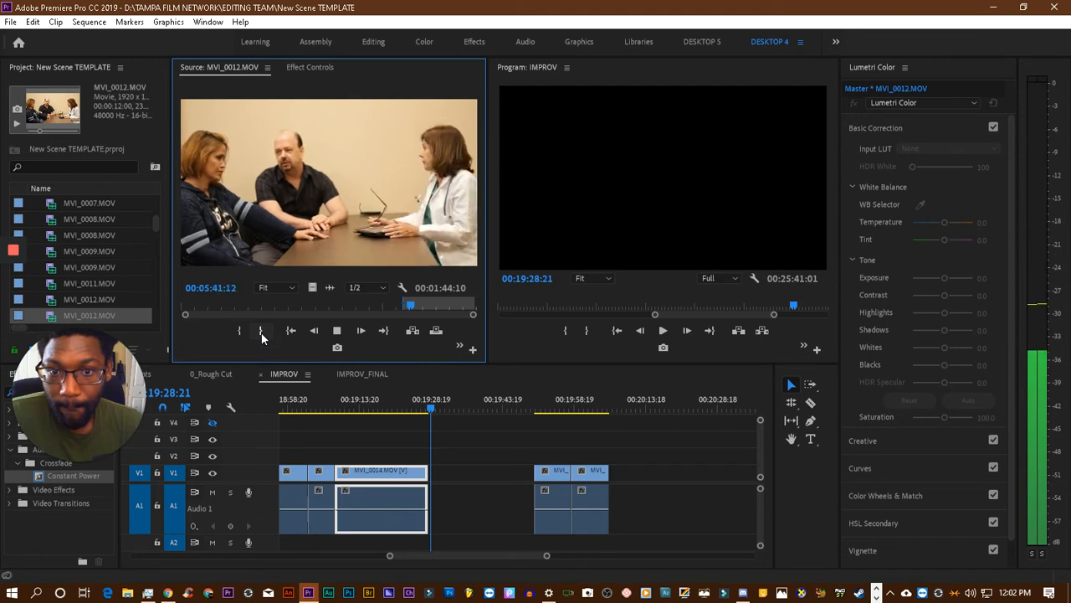
pyautogui.press('space')
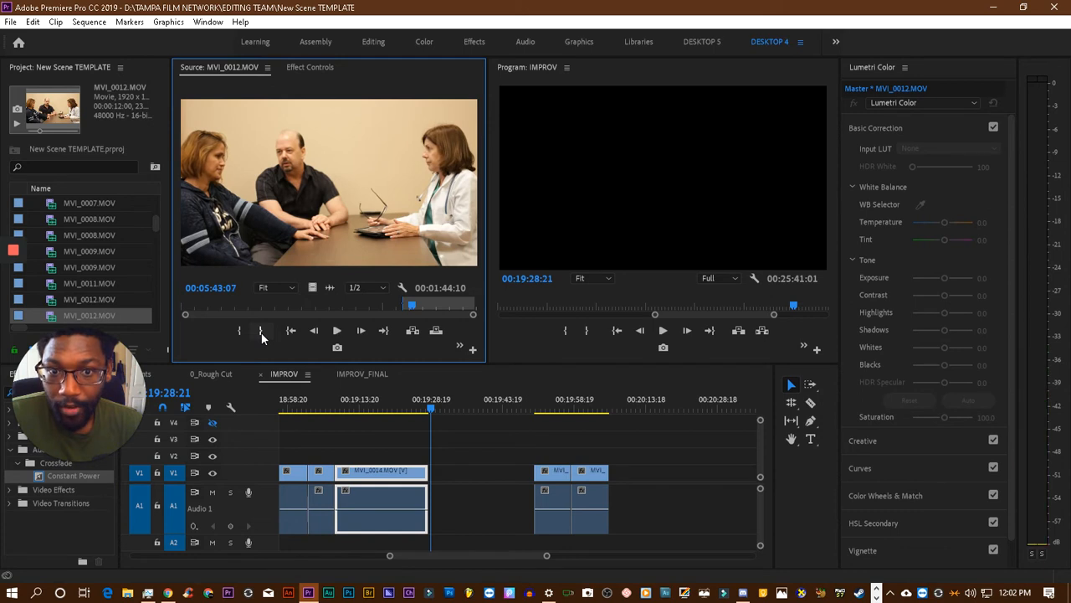
pyautogui.press('space')
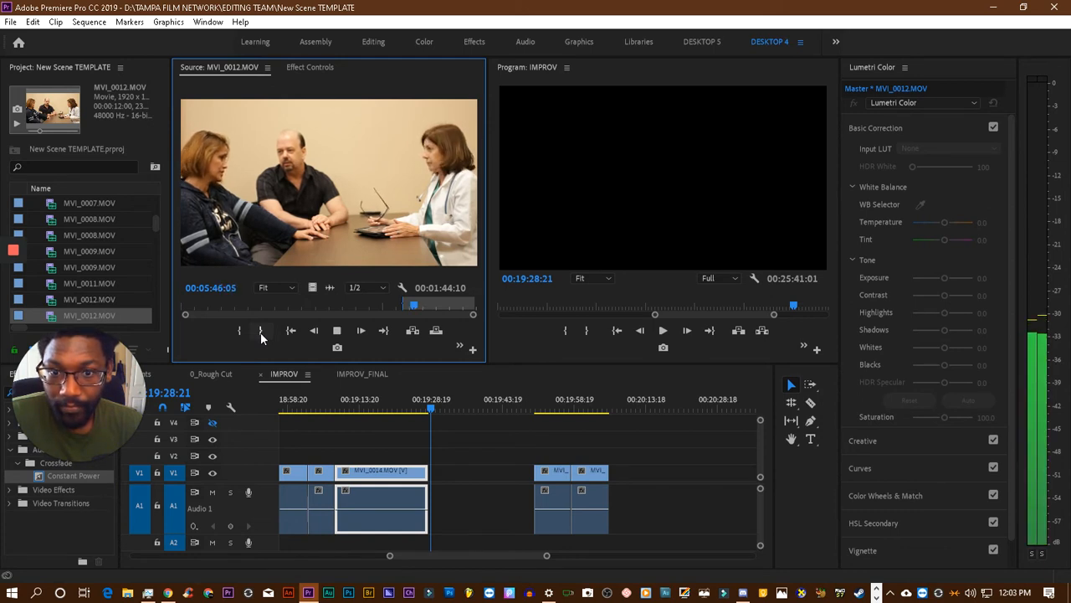
pyautogui.press('space')
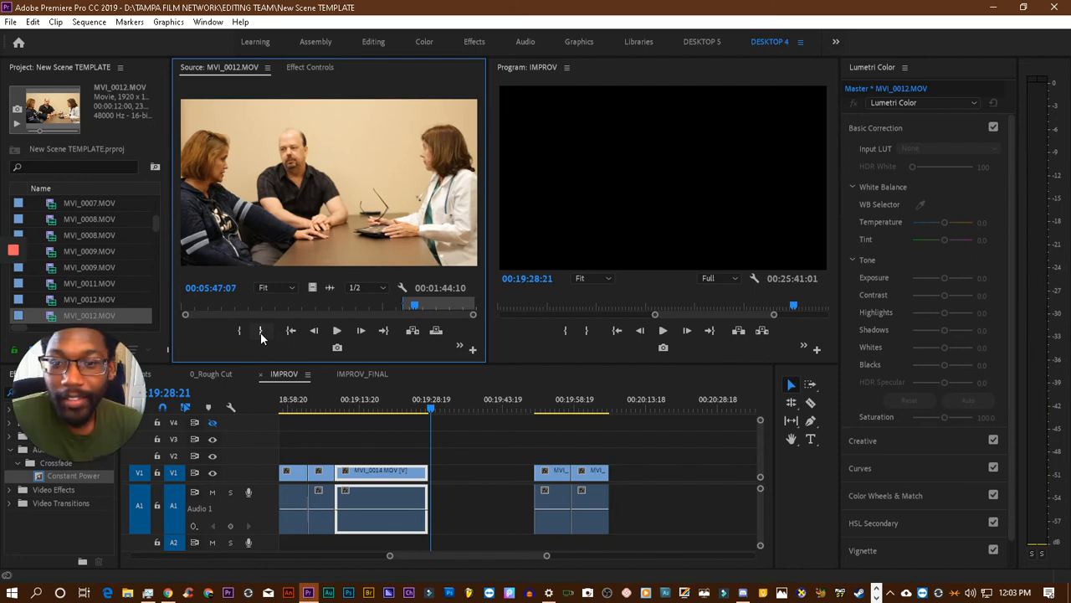
pyautogui.press('space')
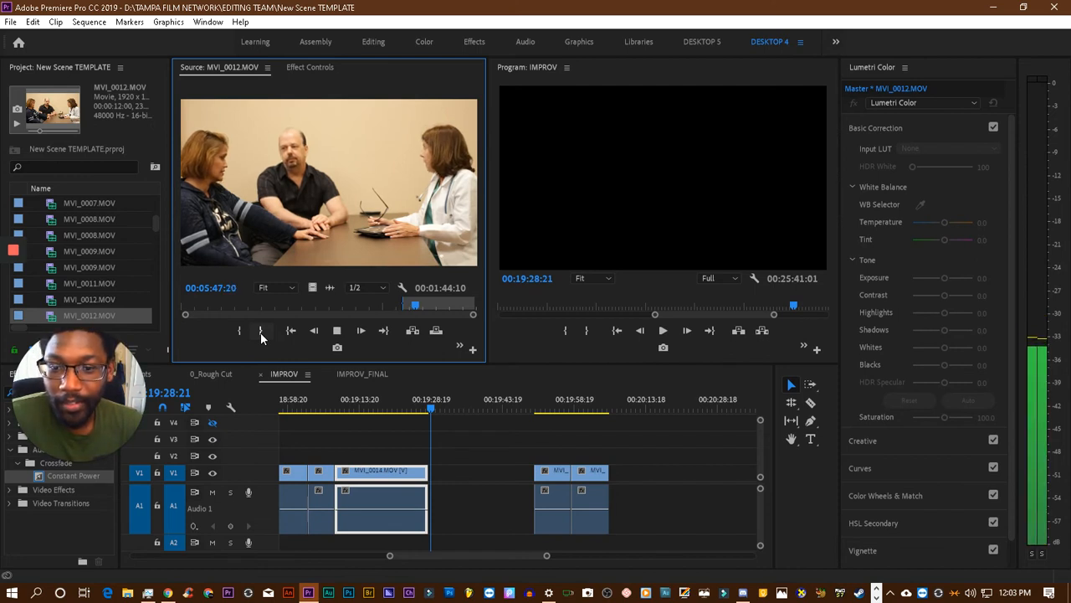
pyautogui.press('space')
pyautogui.press('space')
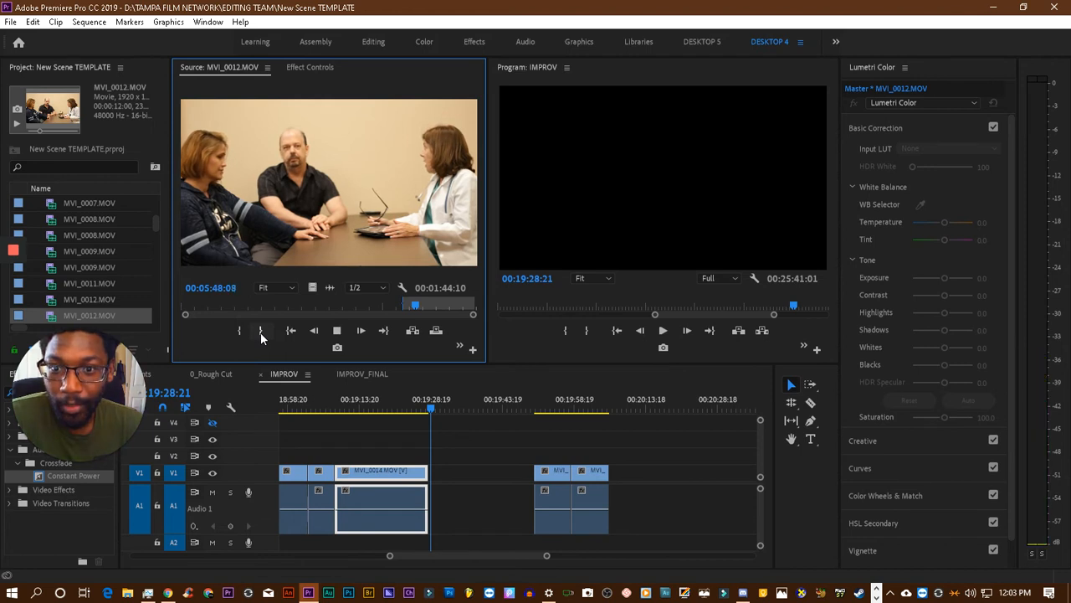
pyautogui.press('space')
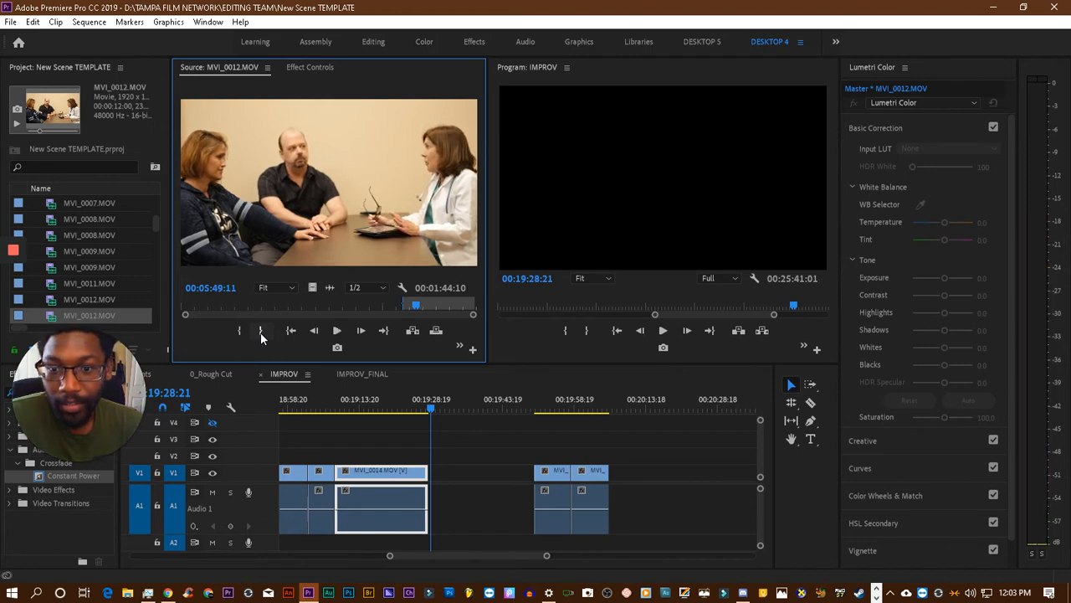
pyautogui.click(261, 333)
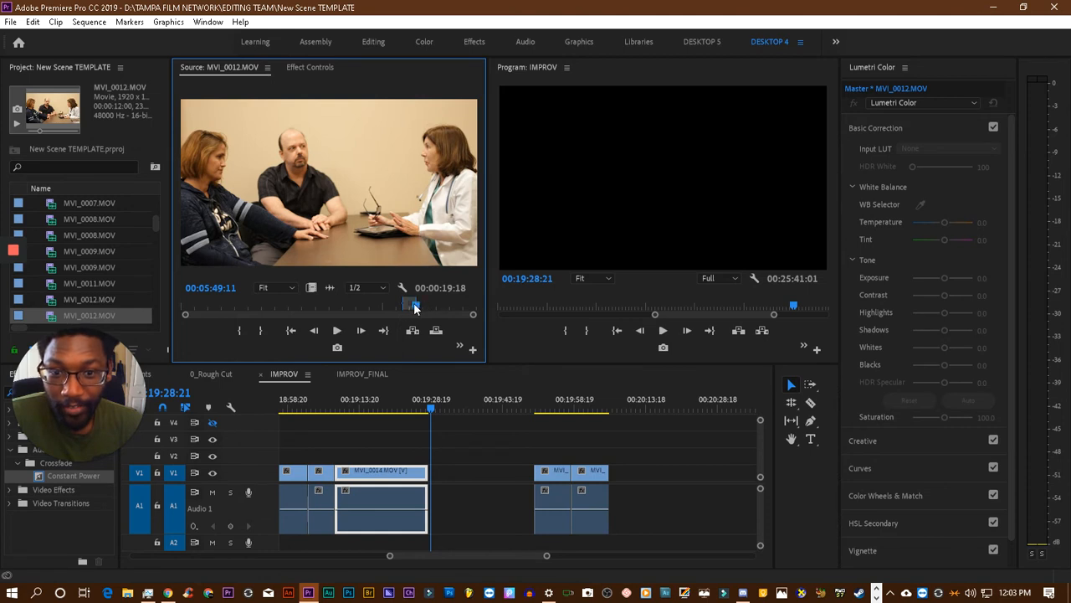
# - Move the last two IMPROV clips farther along the timeline and place the marked MVI_0012.MOV range directly after the MVI_0014.MOV clip
pyautogui.click(583, 473)
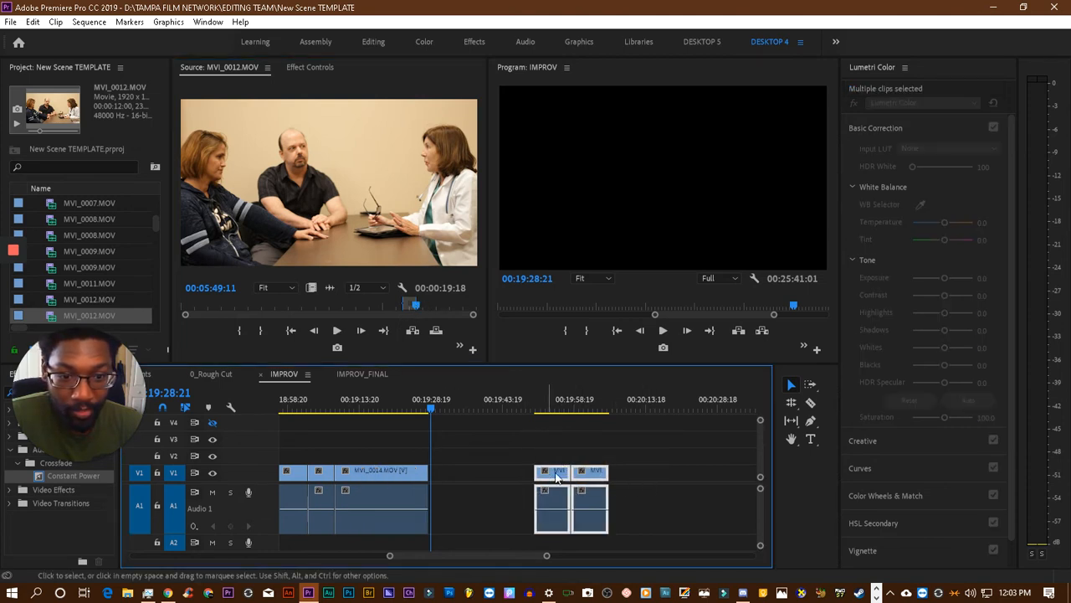
pyautogui.moveTo(556, 477); pyautogui.dragTo(715, 478)
pyautogui.moveTo(412, 248); pyautogui.dragTo(428, 499)
pyautogui.click(410, 402)
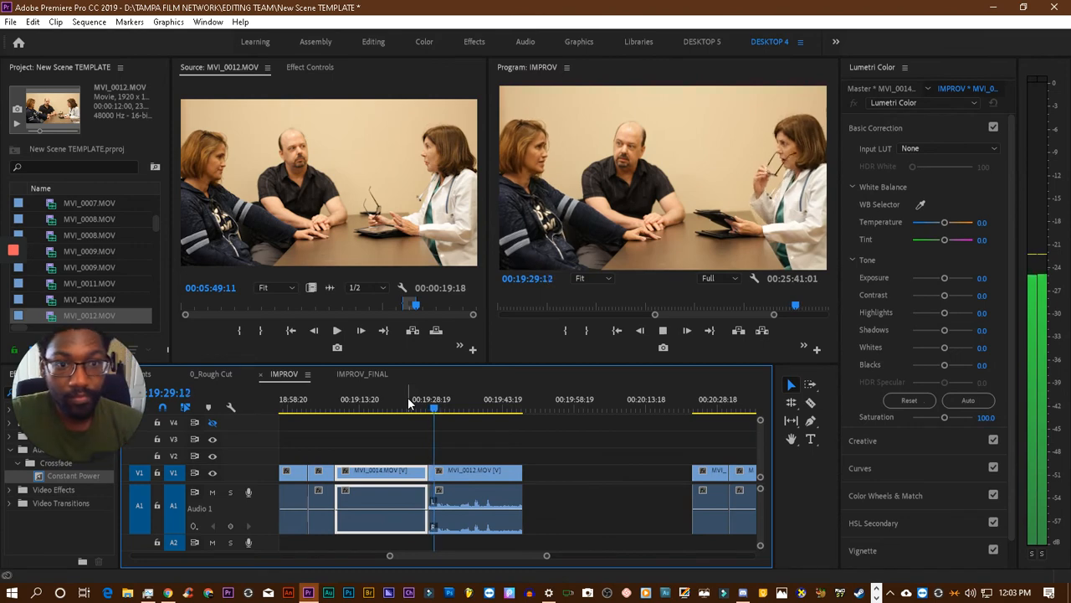
pyautogui.press('space')
# - Move the MVI_0014.MOV clip directly behind the new MVI_0012.MOV clip and close the gap it leaves
pyautogui.moveTo(366, 479); pyautogui.dragTo(562, 482)
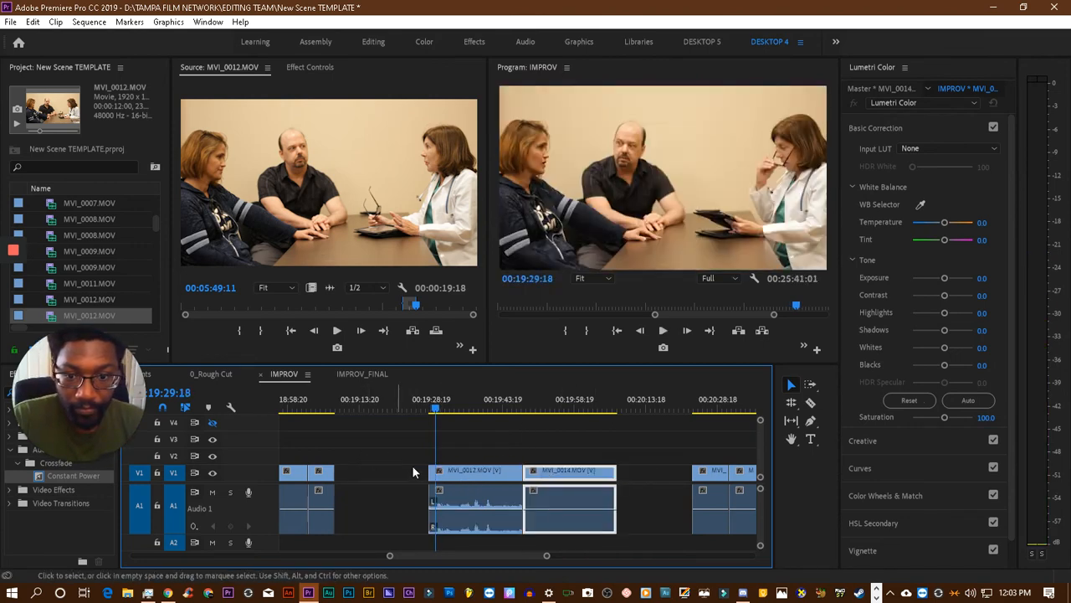
pyautogui.click(352, 473)
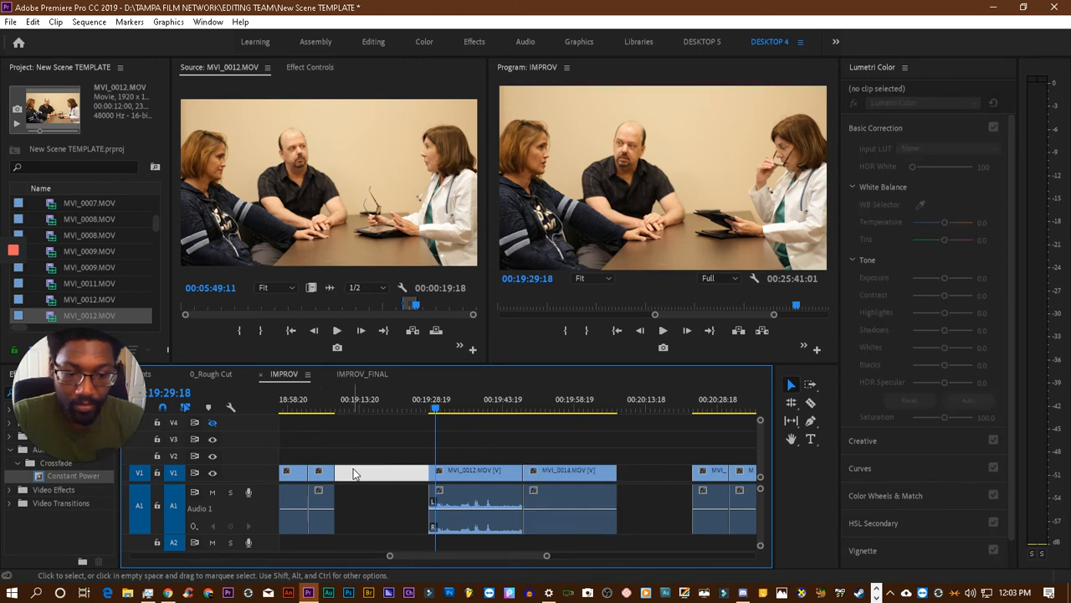
pyautogui.press('Delete')
# - Trim the start of the new MVI_0012.MOV clip to 00:19:22:23, close the gap before it and play the cut
pyautogui.click(324, 408)
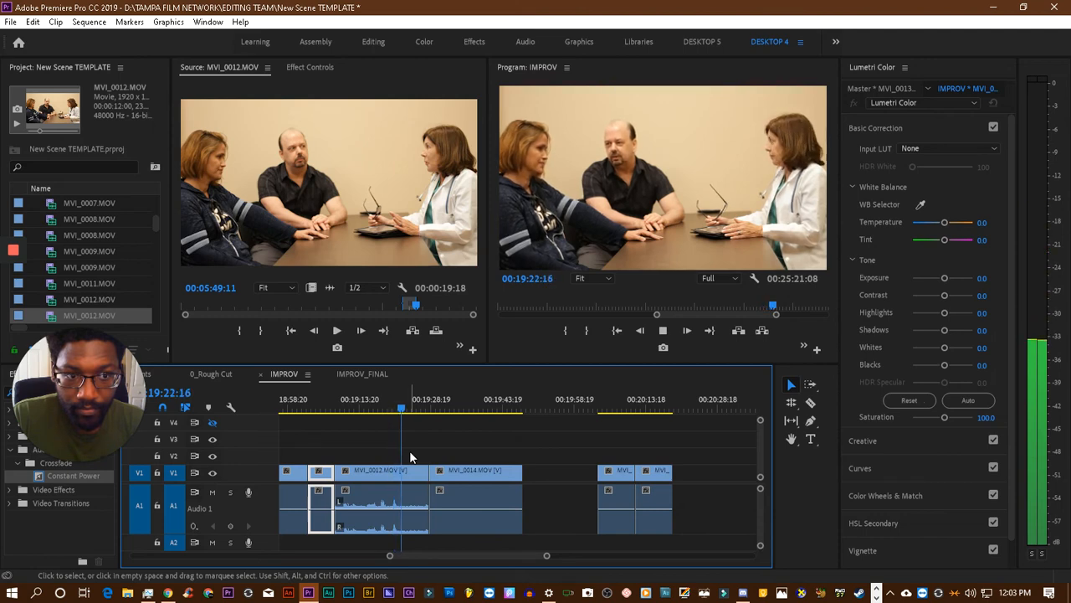
pyautogui.click(361, 473)
pyautogui.moveTo(338, 474); pyautogui.dragTo(404, 475)
pyautogui.click(363, 474)
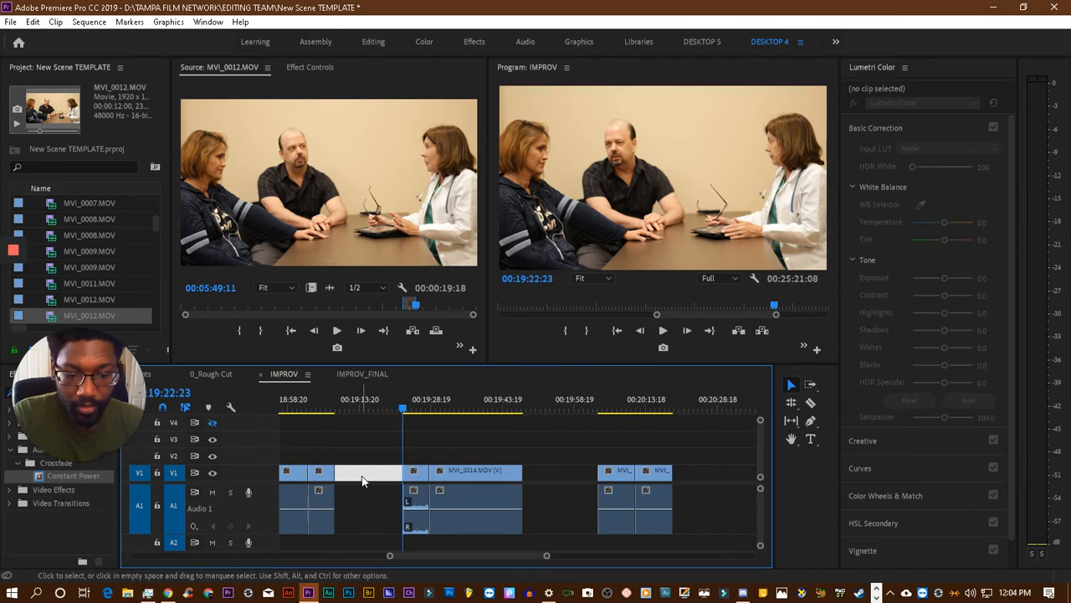
pyautogui.press('Delete')
pyautogui.click(321, 408)
pyautogui.press('space')
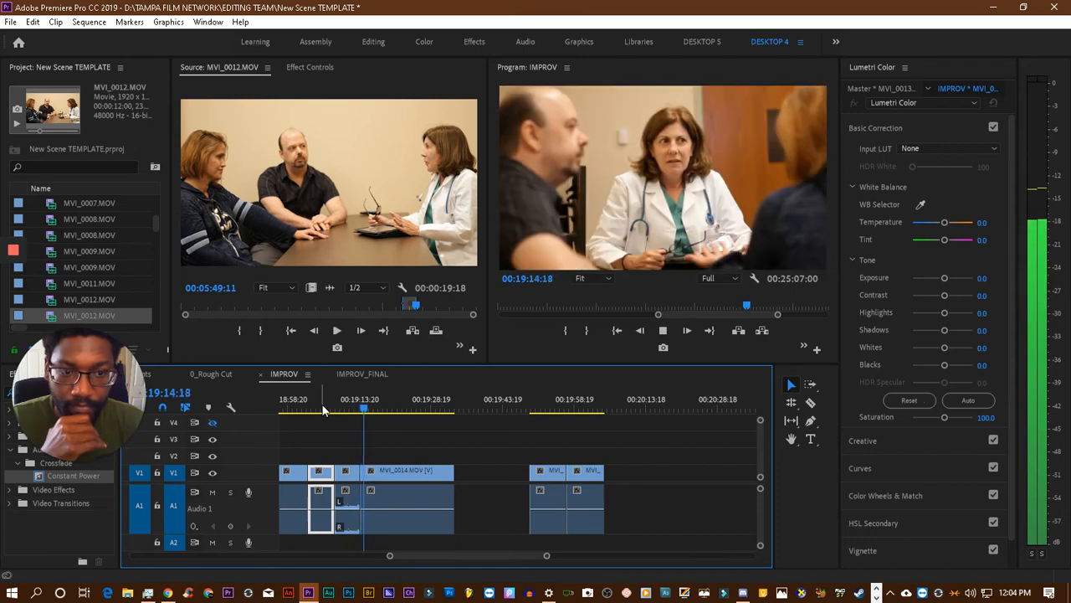
# - Ripple-trim the start of the MVI_0014.MOV clip after the wide MVI_0012.MOV shot to the frame at 00:19:16:23 and play the cut
pyautogui.press('space')
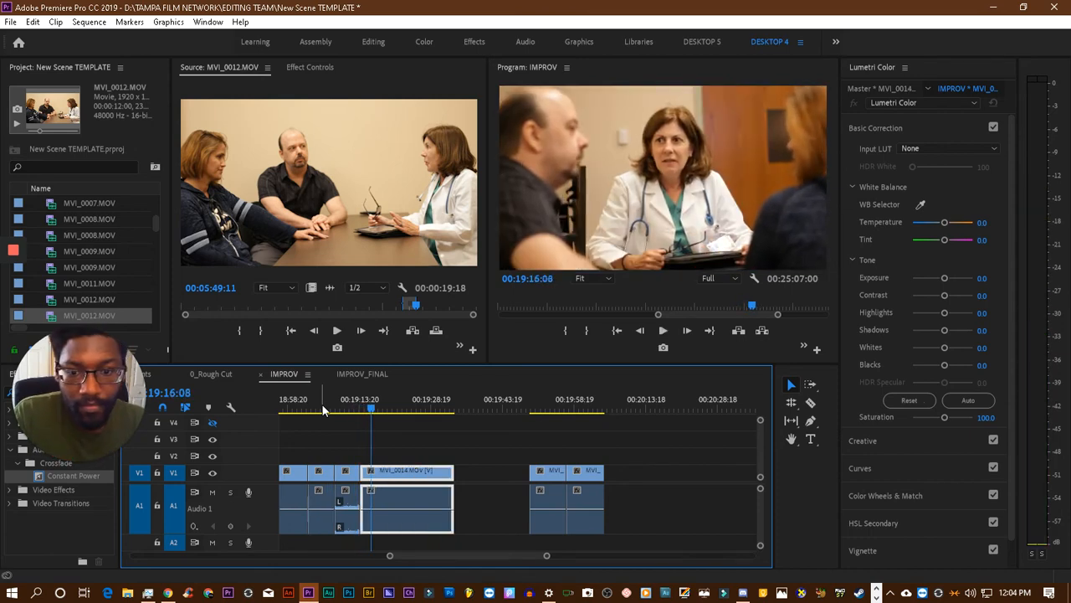
pyautogui.press('space')
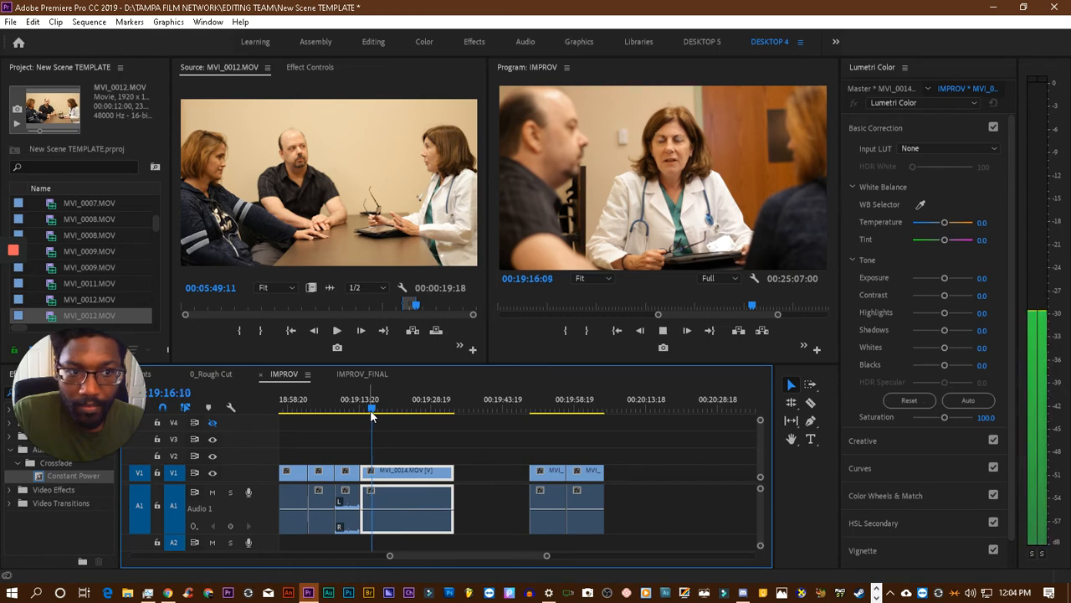
pyautogui.press('space')
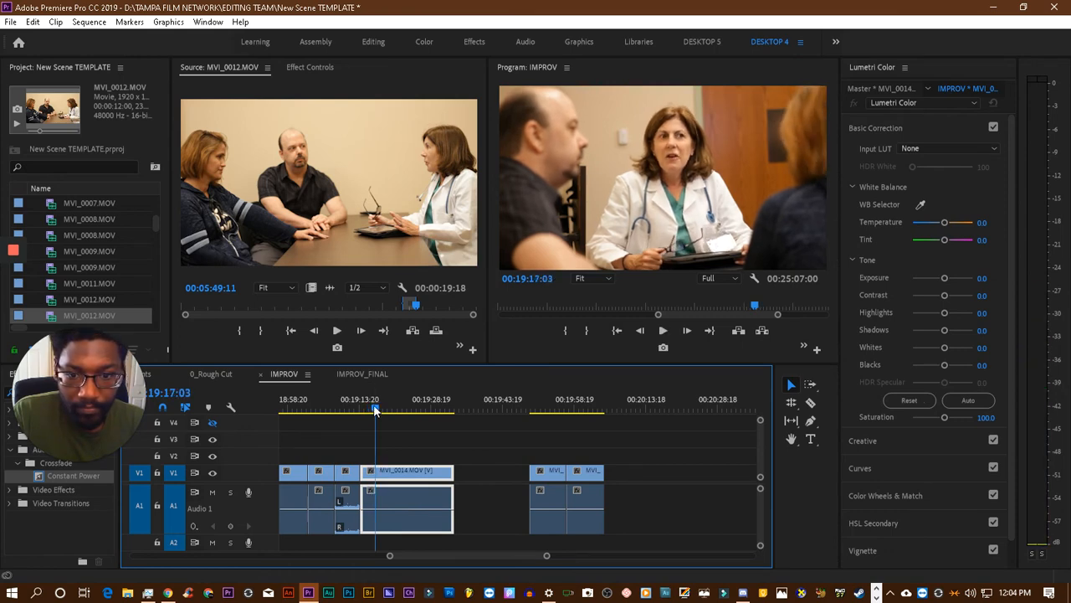
pyautogui.click(374, 409)
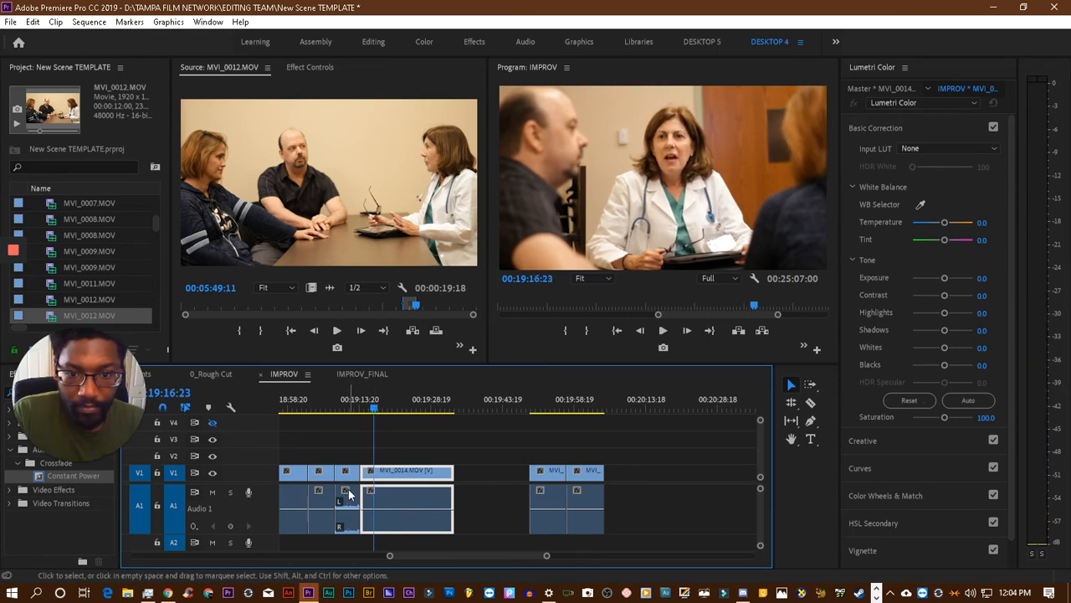
pyautogui.moveTo(362, 477)
pyautogui.mouseDown()
pyautogui.moveTo(385, 484)
pyautogui.moveTo(369, 482)
pyautogui.mouseUp()
pyautogui.click(350, 408)
pyautogui.press('space')
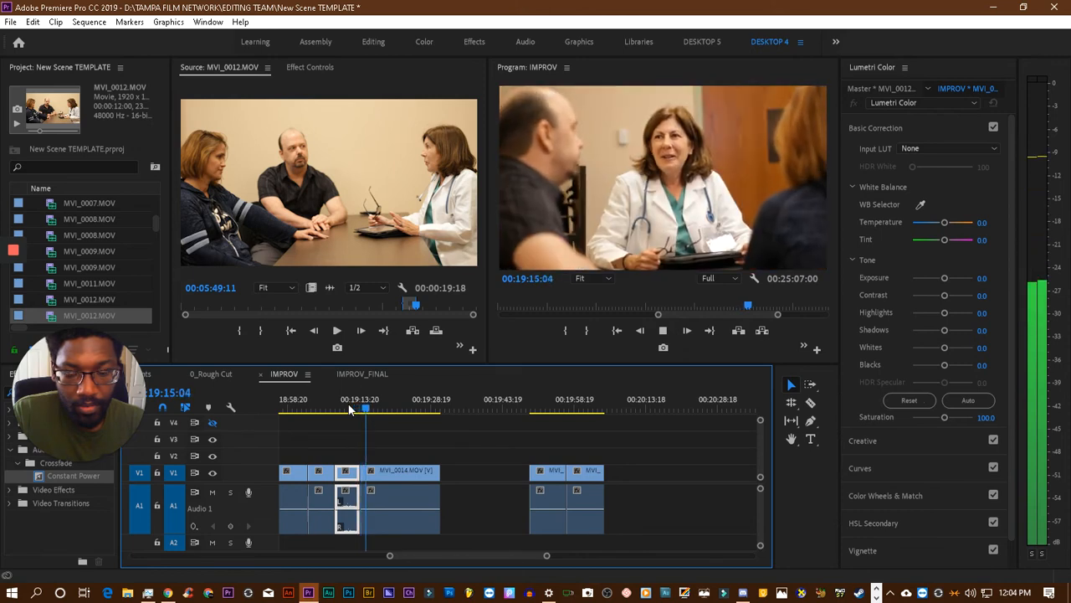
# - Add a Constant Power crossfade at the audio cut between MVI_0012.MOV and MVI_0014.MOV, shorten it to about ten frames and play it
pyautogui.moveTo(73, 473); pyautogui.dragTo(412, 526)
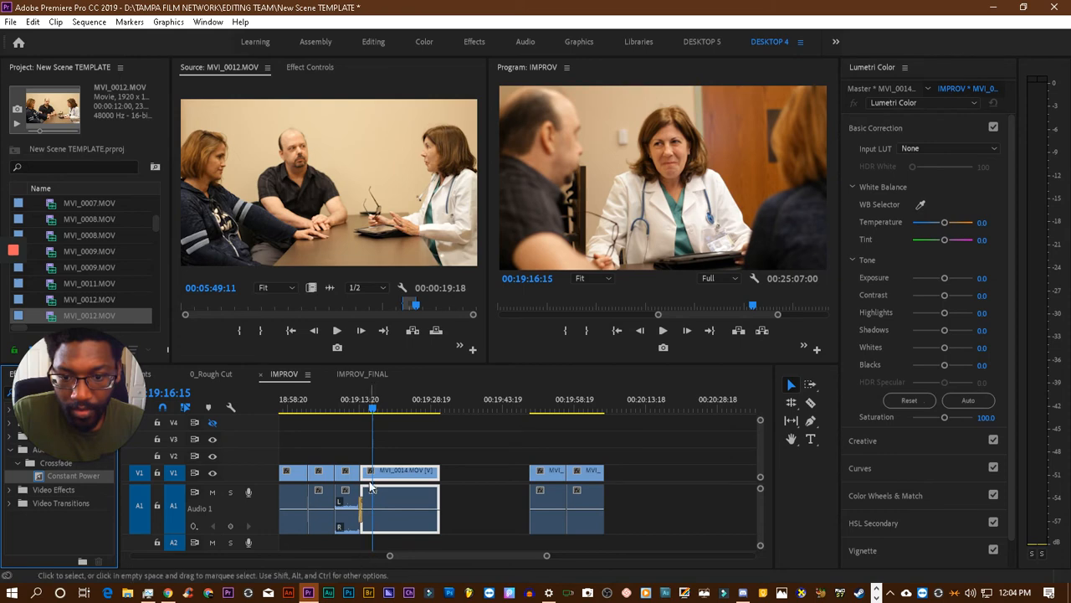
pyautogui.click(361, 408)
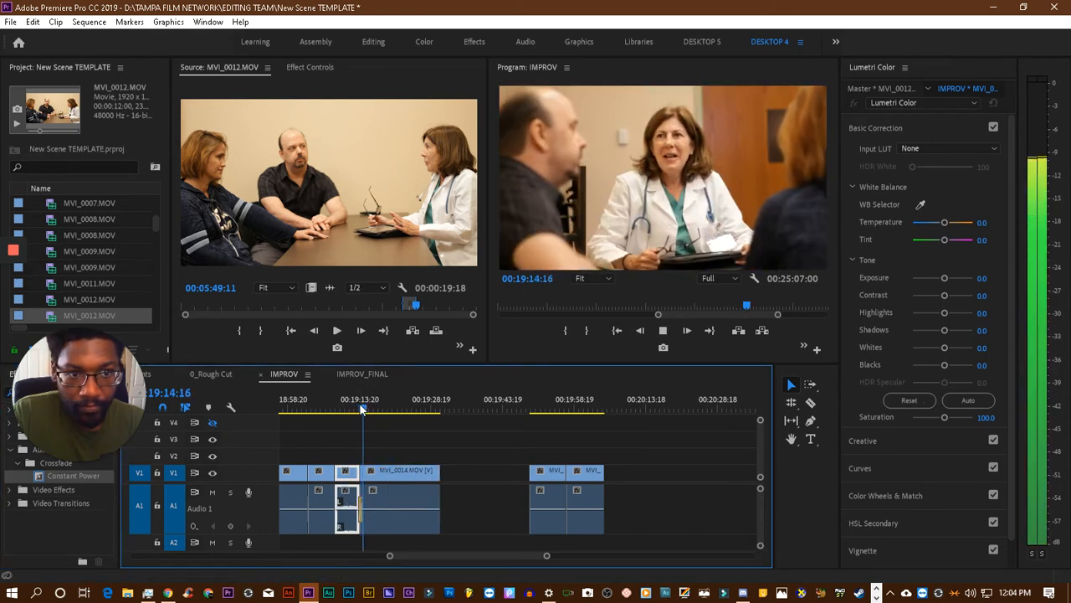
pyautogui.press('space')
pyautogui.moveTo(392, 558); pyautogui.dragTo(451, 562)
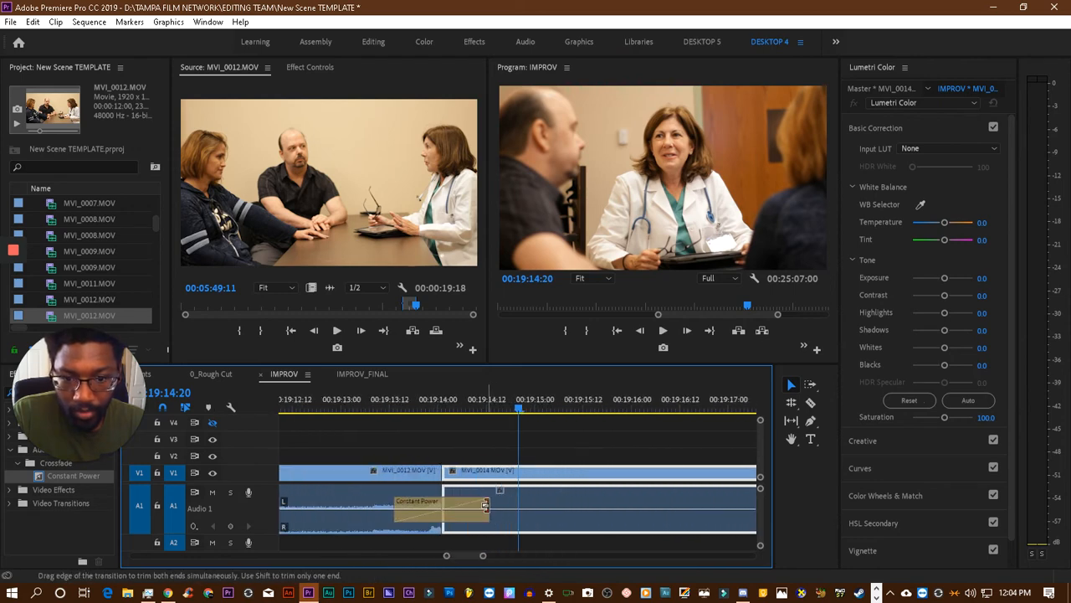
pyautogui.moveTo(486, 505); pyautogui.dragTo(456, 506)
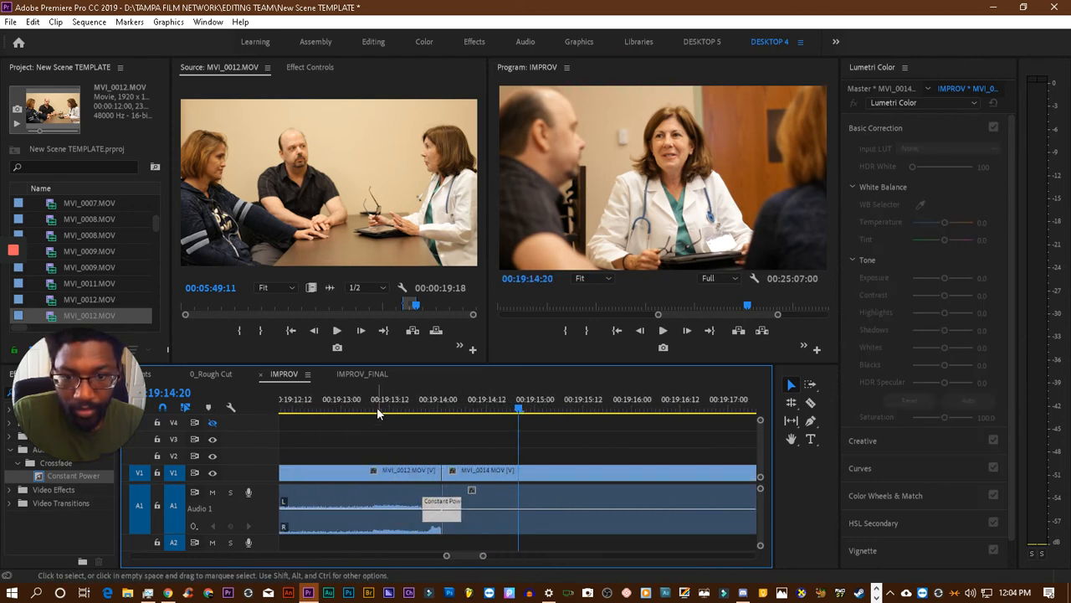
pyautogui.click(375, 405)
pyautogui.press('space')
pyautogui.press('space')
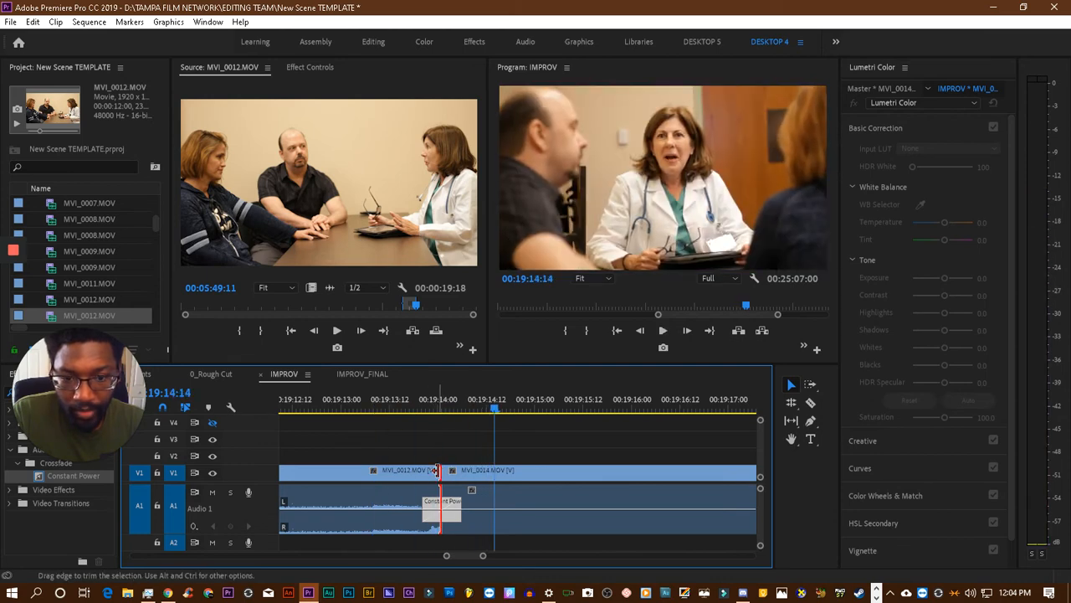
# - Remove the crossfade, trim the end of the MVI_0012.MOV clip back to about 00:19:13:21 without leaving a gap and play the cut
pyautogui.moveTo(437, 470)
pyautogui.mouseDown()
pyautogui.moveTo(457, 478)
pyautogui.moveTo(451, 483)
pyautogui.mouseUp()
pyautogui.click(406, 403)
pyautogui.press('space')
pyautogui.click(401, 396)
pyautogui.press('space')
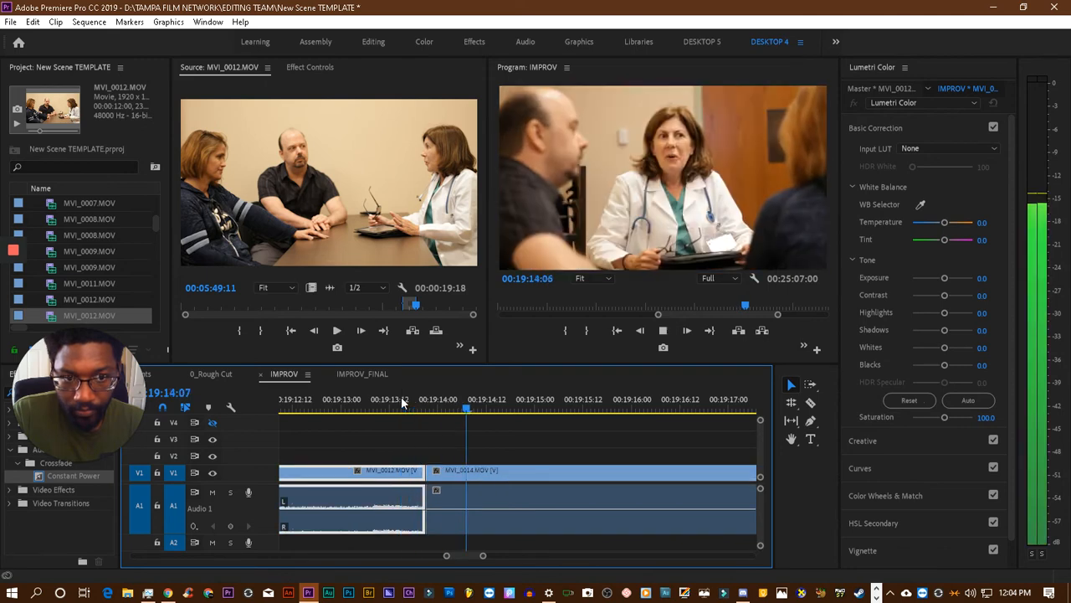
# - Replay the cut from MVI_0012.MOV to MVI_0014.MOV several times to judge its timing and audio
pyautogui.click(352, 401)
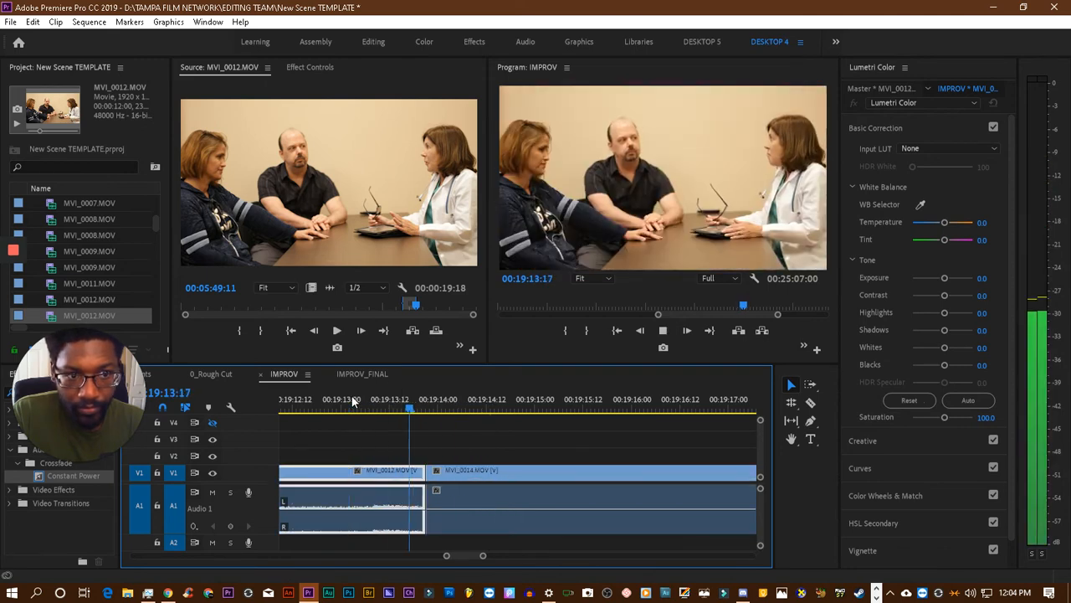
pyautogui.press('space')
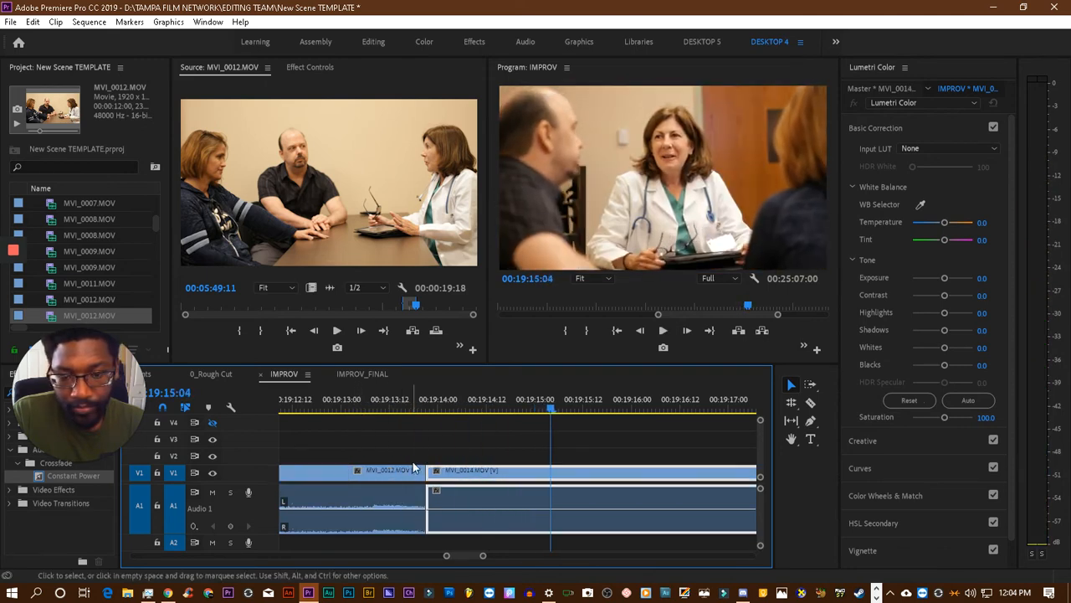
pyautogui.click(379, 405)
pyautogui.press('space')
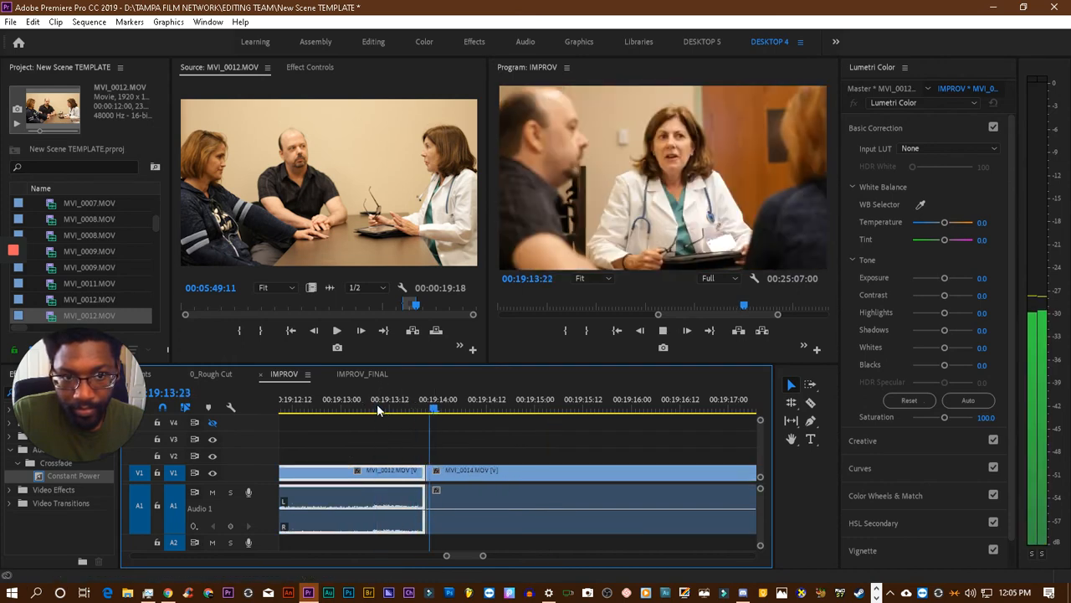
pyautogui.press('space')
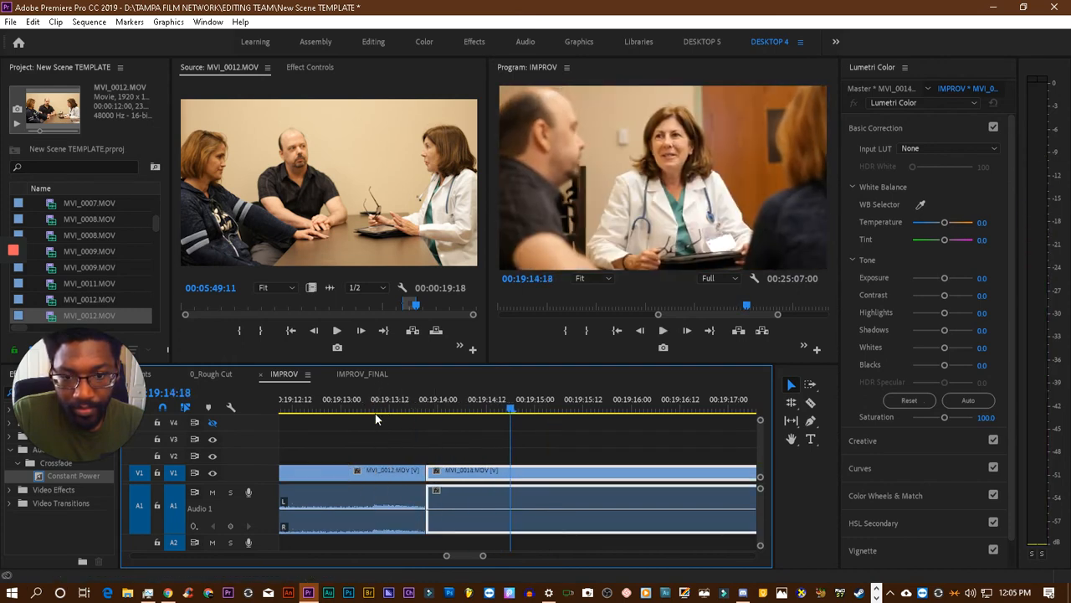
pyautogui.click(359, 405)
pyautogui.press('space')
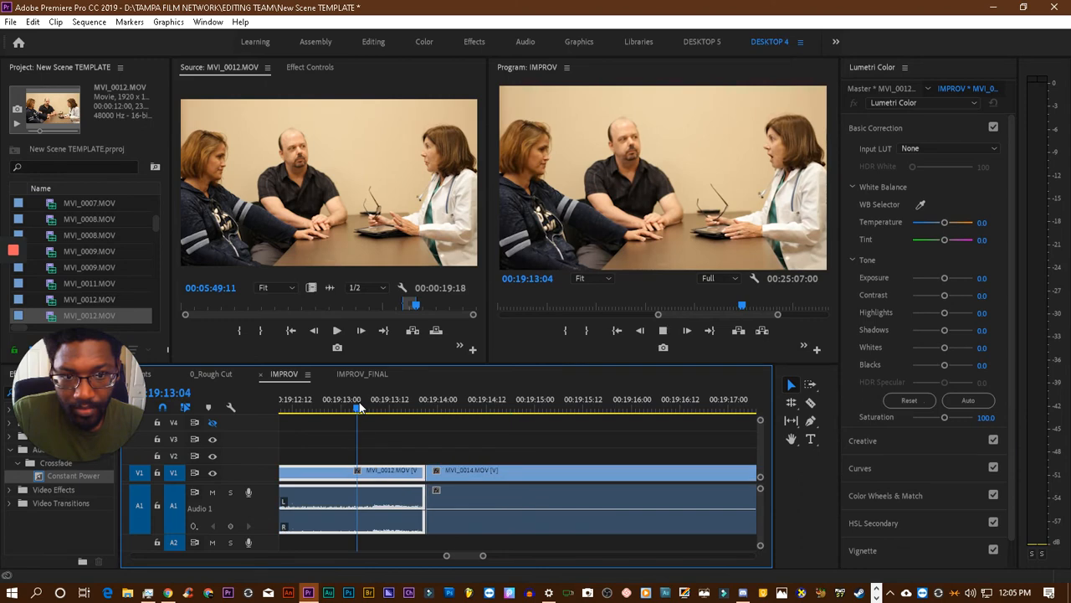
pyautogui.press('space')
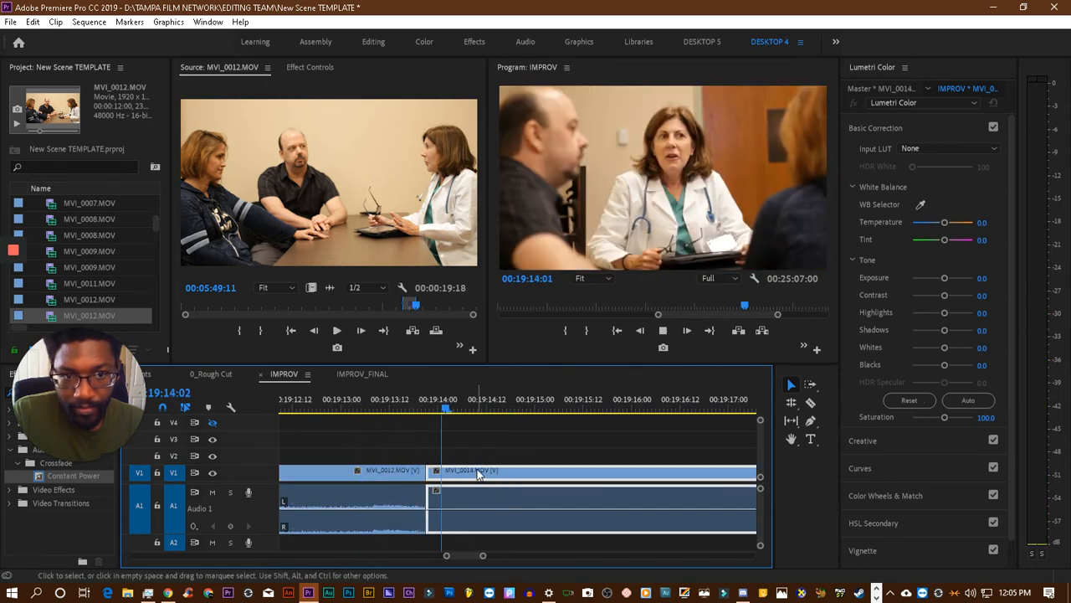
# - Fine-tune the start of the MVI_0014.MOV clip at its cut with MVI_0012.MOV and replay the dialogue across it
pyautogui.moveTo(428, 469)
pyautogui.mouseDown()
pyautogui.moveTo(429, 481)
pyautogui.moveTo(450, 482)
pyautogui.moveTo(425, 477)
pyautogui.mouseUp()
pyautogui.click(395, 401)
pyautogui.press('space')
pyautogui.click(379, 401)
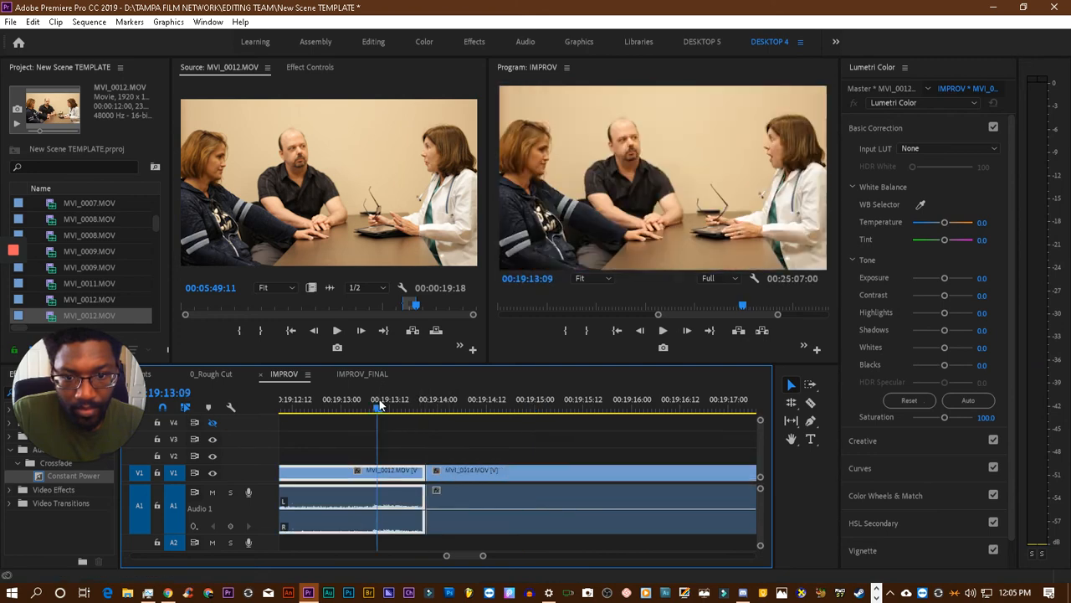
pyautogui.press('space')
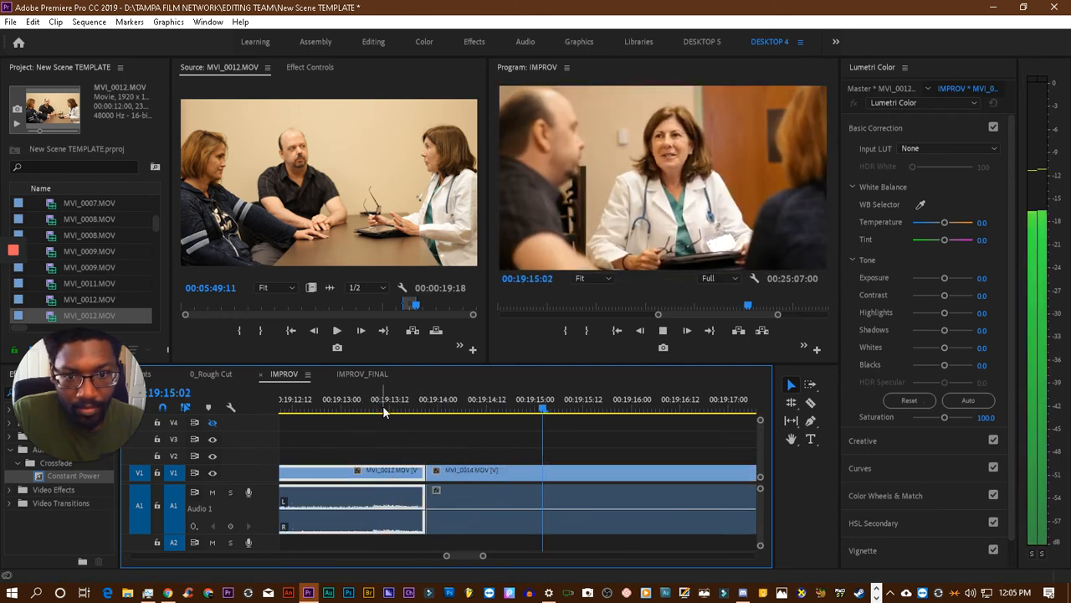
pyautogui.click(396, 402)
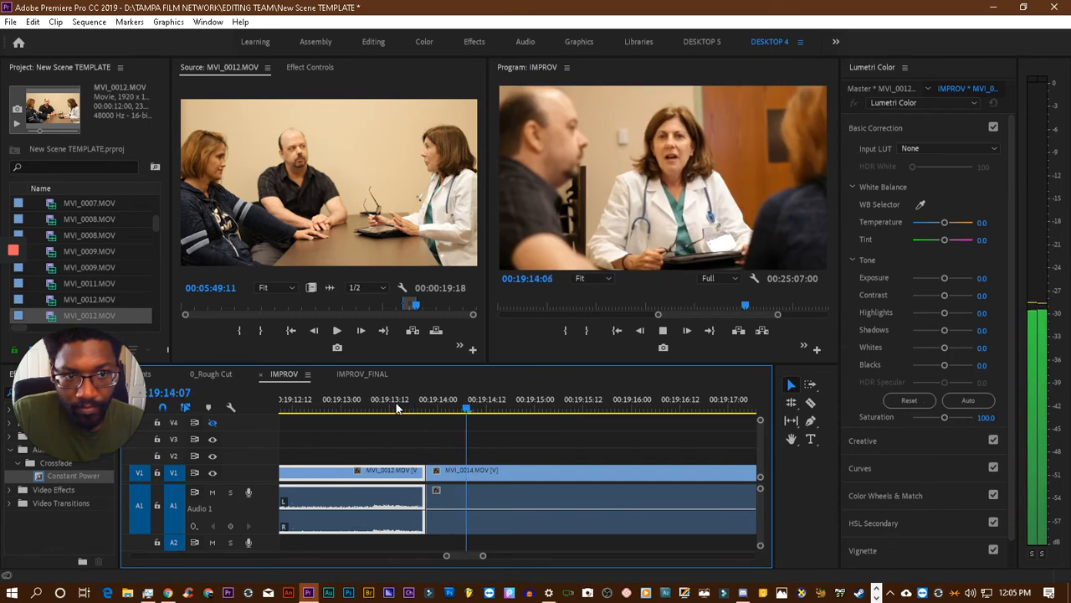
pyautogui.press('space')
pyautogui.click(385, 404)
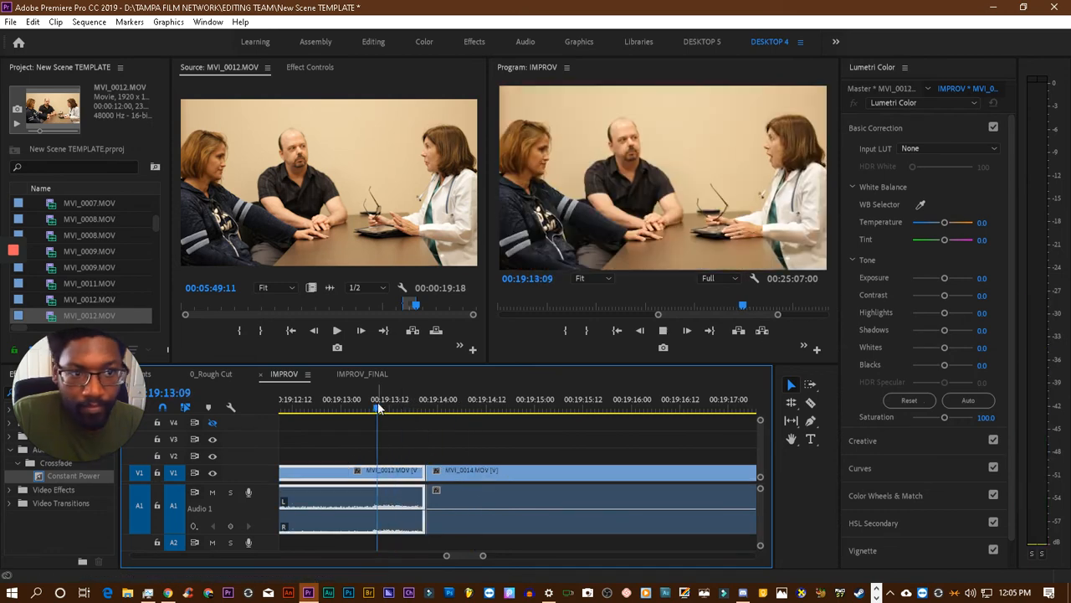
# - Adjust the MVI_0014.MOV clip's start twice more in small amounts, playing the cut after each adjustment
pyautogui.moveTo(445, 494)
pyautogui.mouseDown()
pyautogui.moveTo(477, 488)
pyautogui.moveTo(427, 495)
pyautogui.mouseUp()
pyautogui.click(364, 405)
pyautogui.press('space')
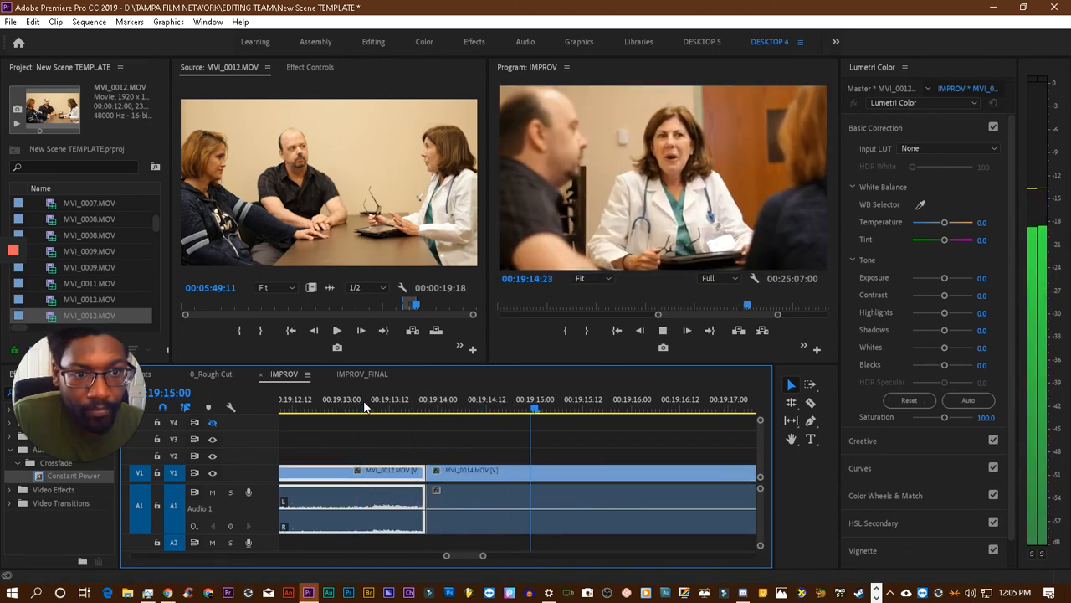
pyautogui.press('space')
pyautogui.moveTo(462, 475); pyautogui.dragTo(427, 496)
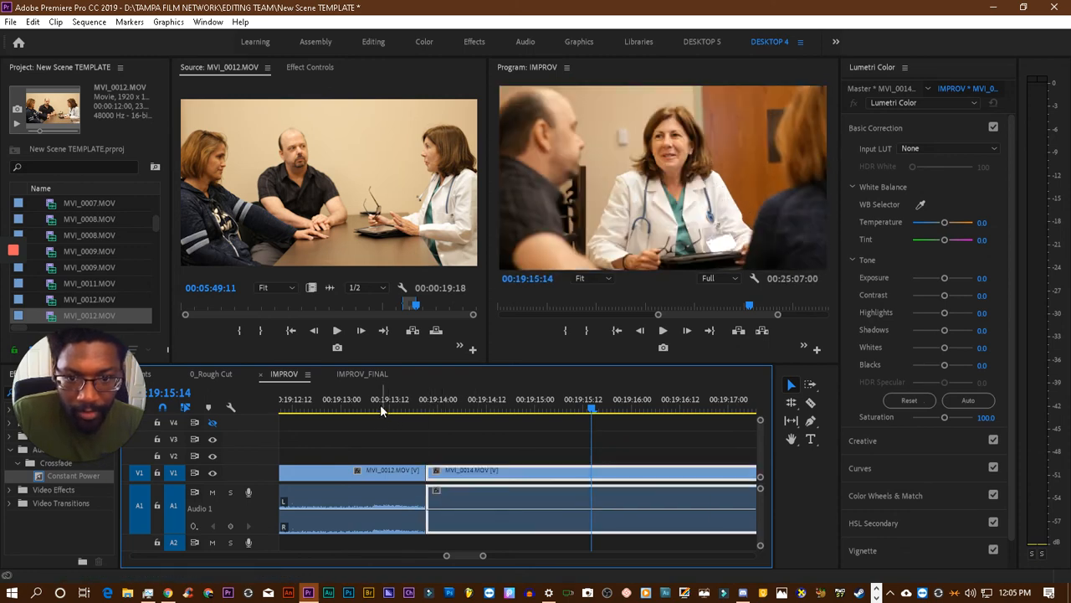
pyautogui.click(377, 402)
pyautogui.press('space')
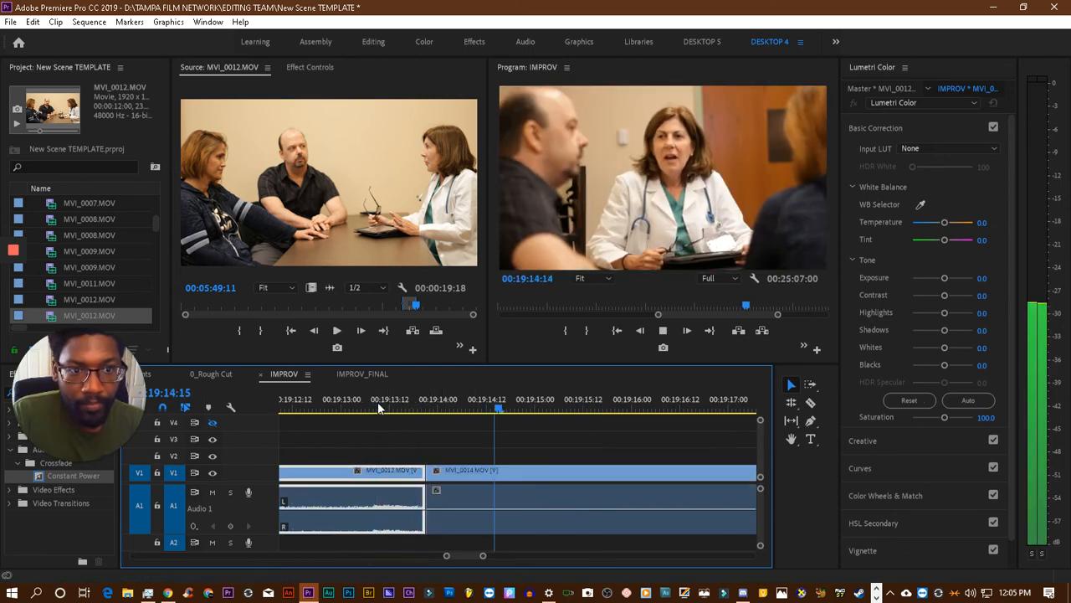
pyautogui.press('space')
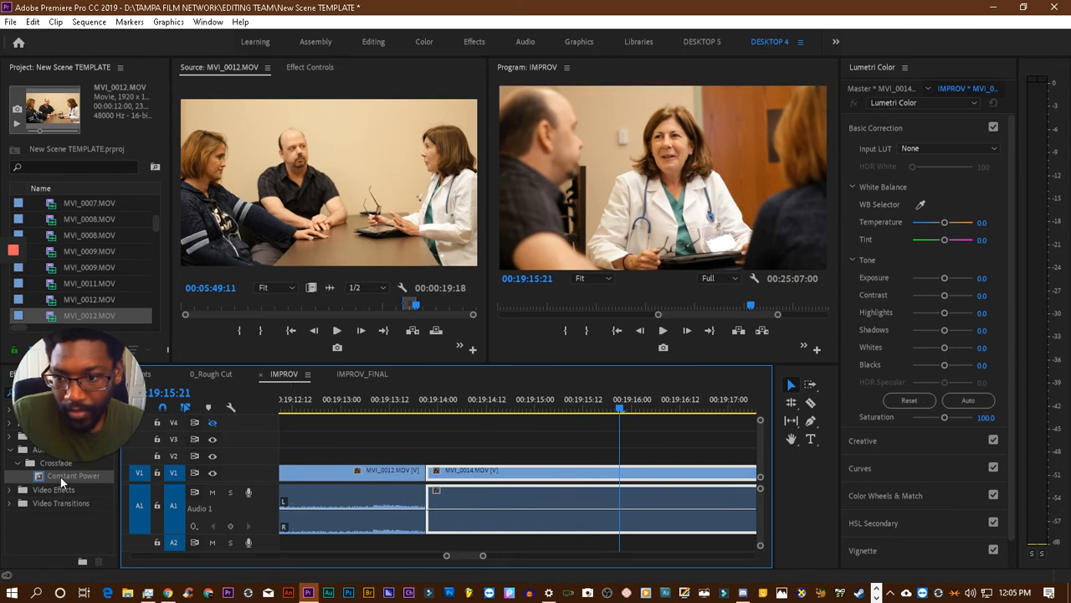
# - Apply Constant Power again at the MVI_0012.MOV–MVI_0014.MOV audio cut, shorten the crossfade to a few frames and play across it
pyautogui.moveTo(60, 476); pyautogui.dragTo(371, 496)
pyautogui.click(367, 408)
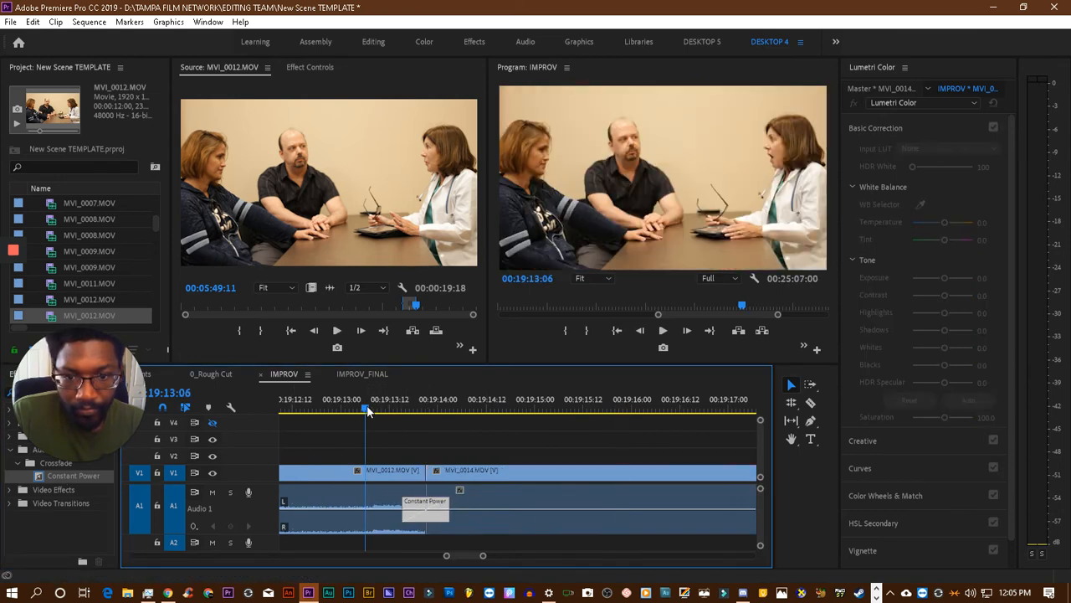
pyautogui.press('space')
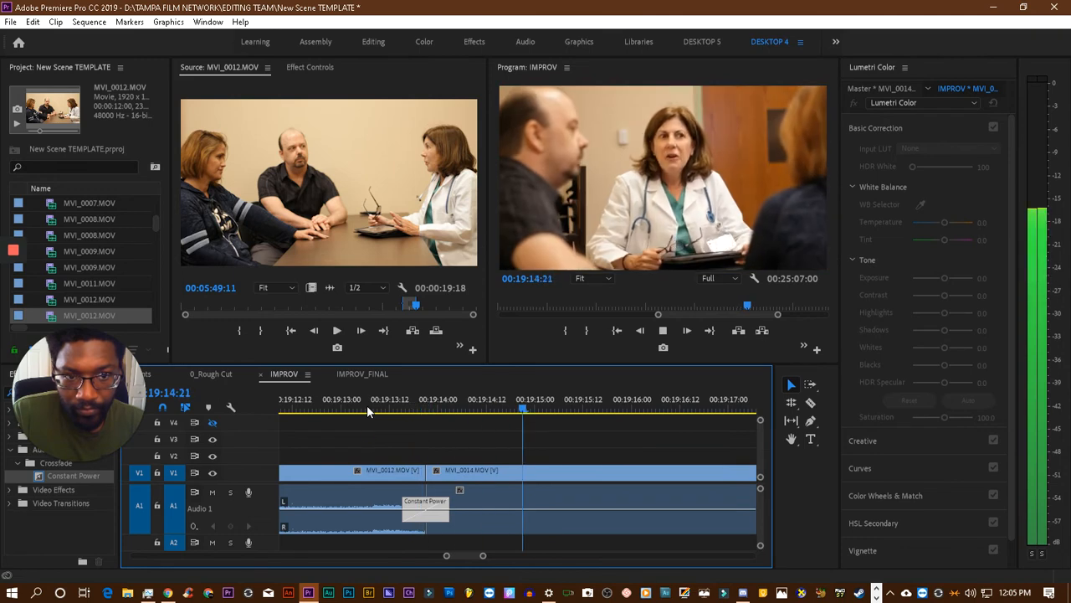
pyautogui.moveTo(411, 504); pyautogui.dragTo(424, 504)
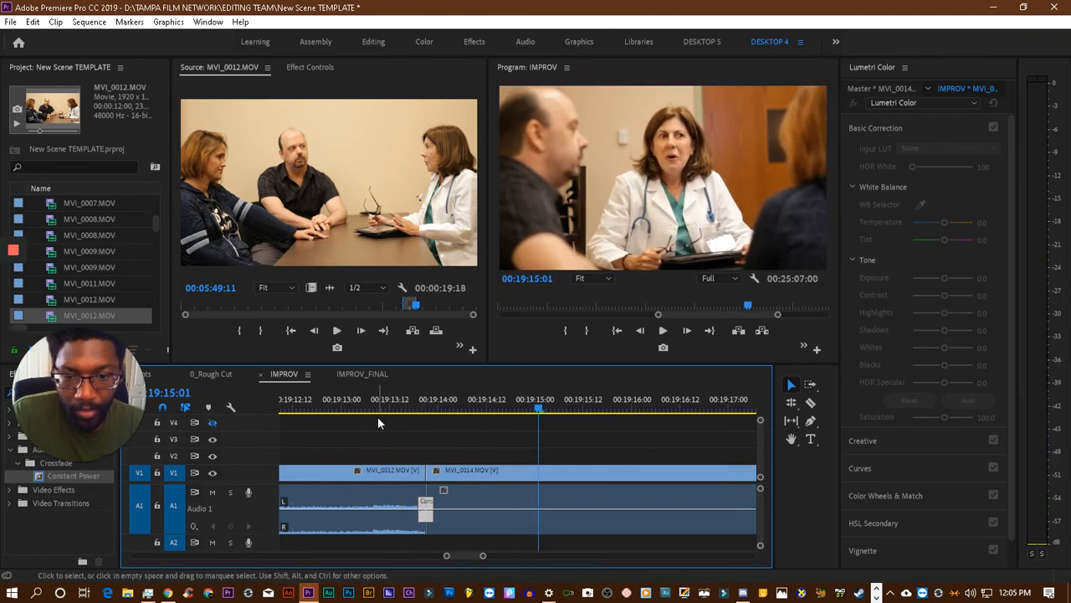
pyautogui.click(377, 405)
pyautogui.press('space')
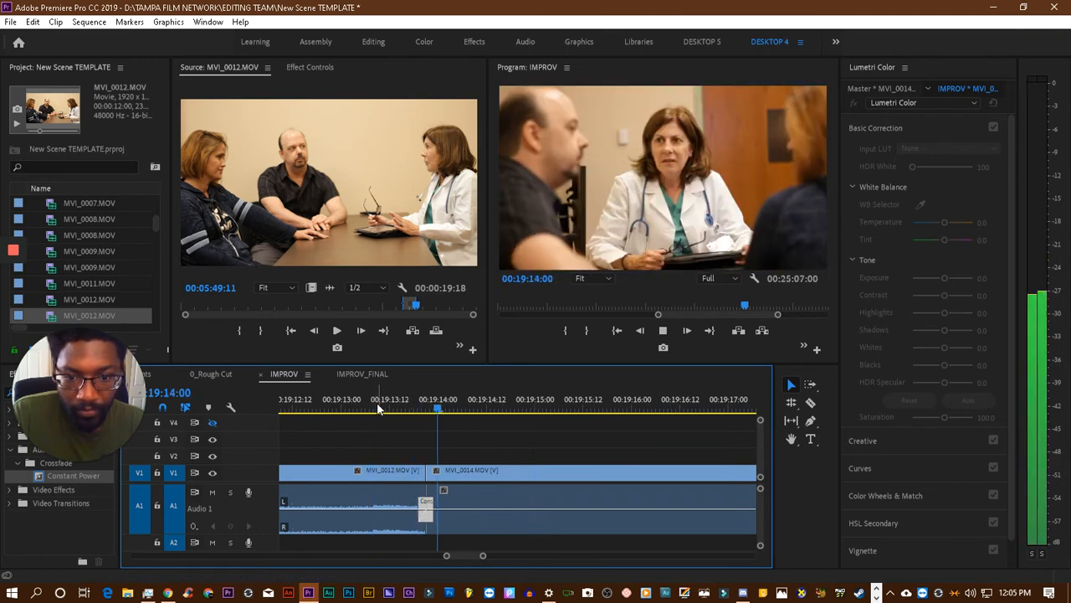
pyautogui.press('space')
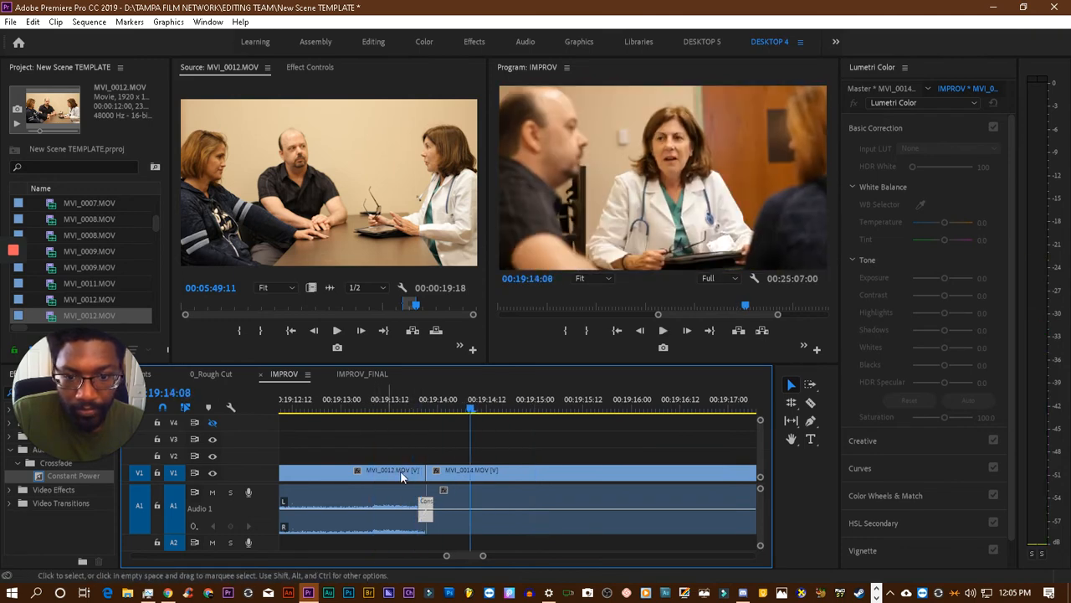
# - Undo the length changes to the Constant Power crossfade, remove it from the cut and replay from 00:19:12:20
pyautogui.click(421, 506)
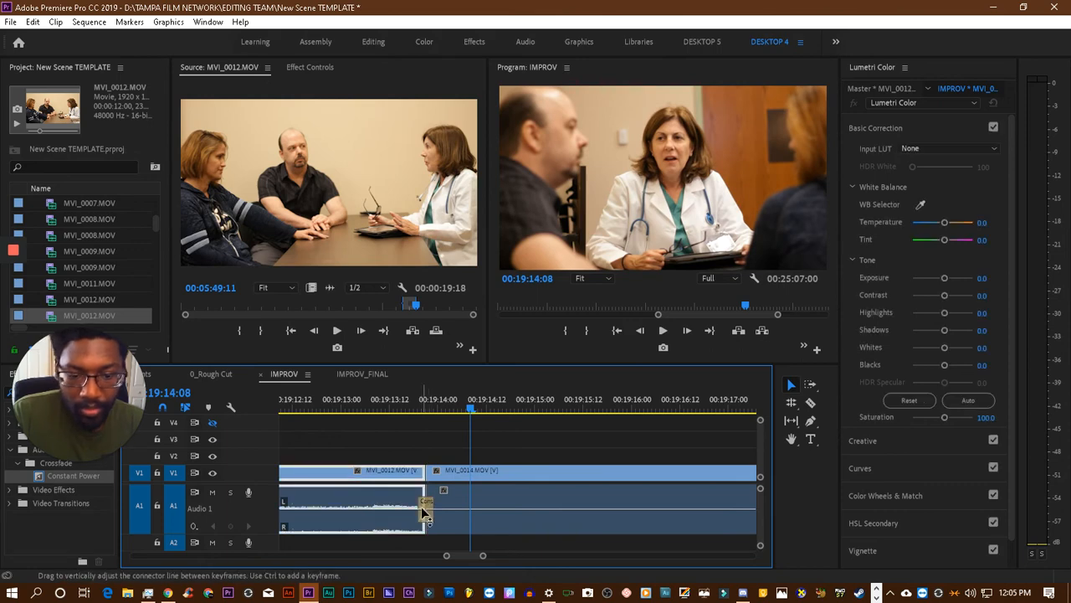
pyautogui.click(424, 521)
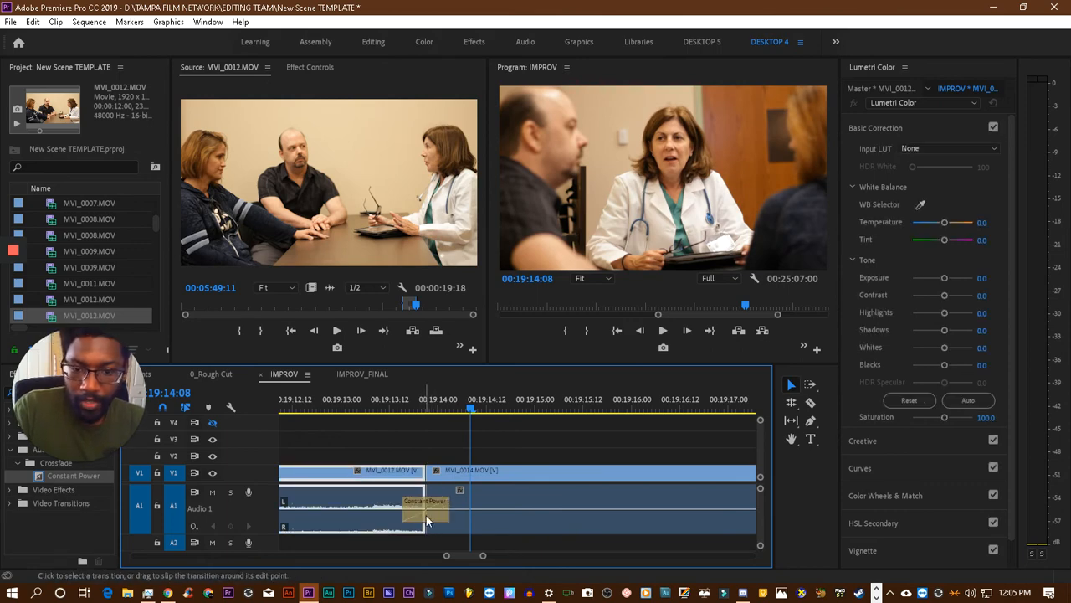
pyautogui.hotkey('ctrl', 'z')
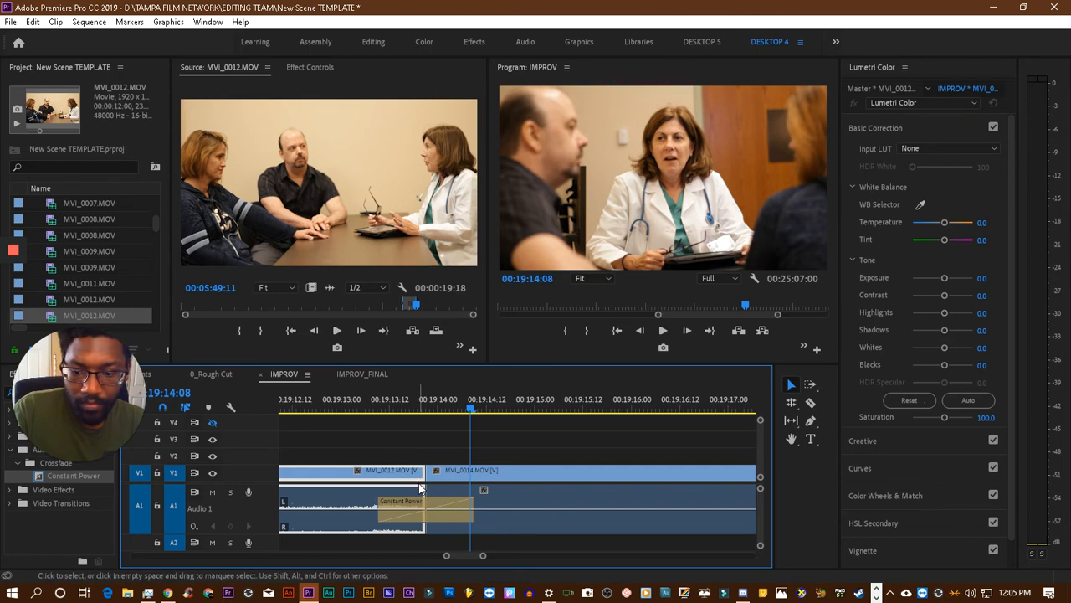
pyautogui.press('Delete')
pyautogui.click(353, 400)
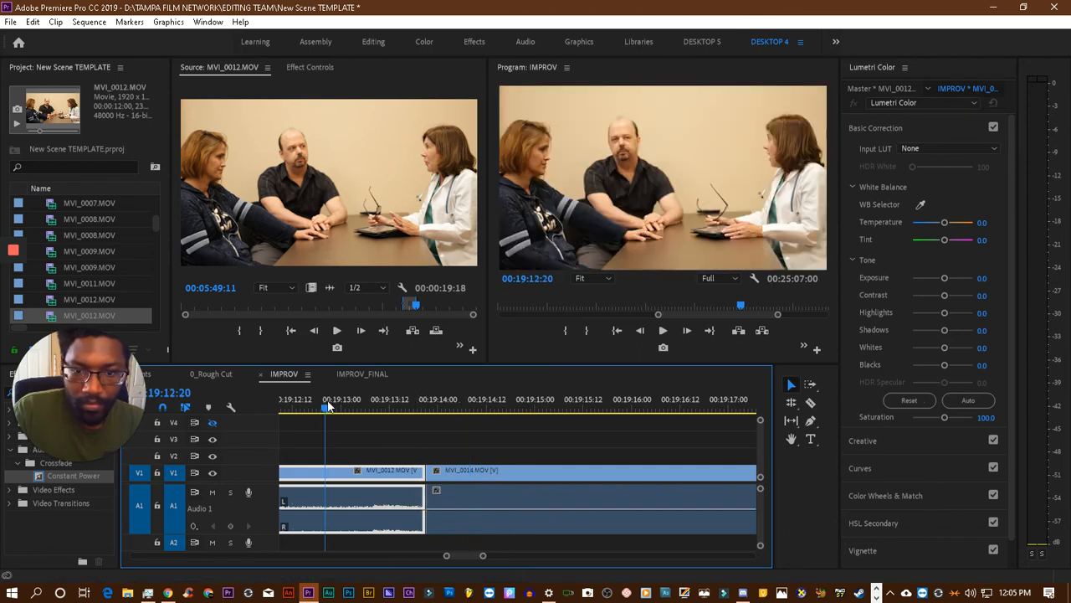
pyautogui.press('space')
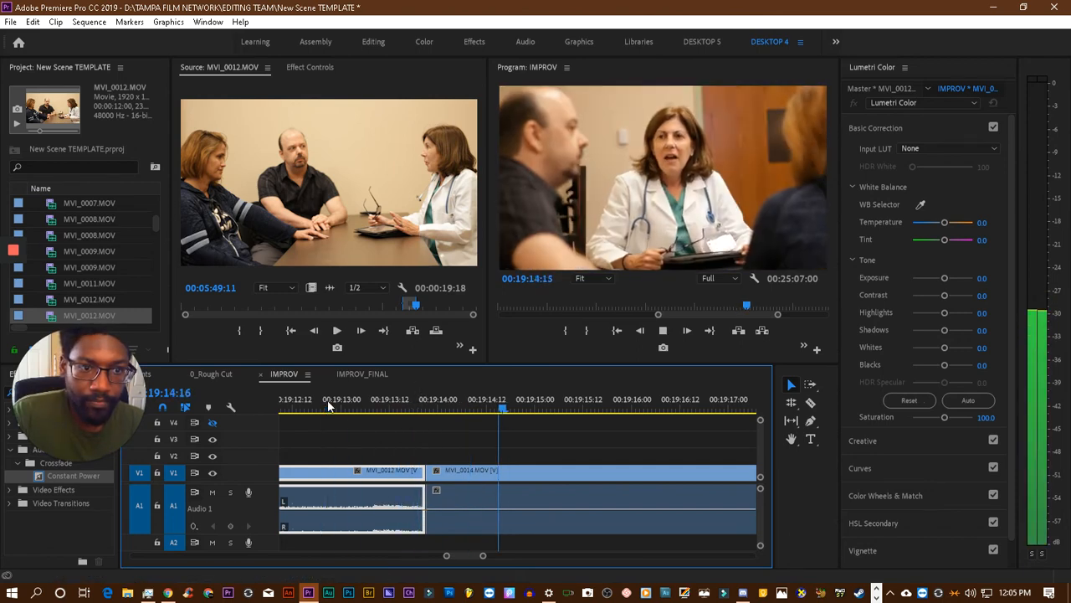
pyautogui.press('space')
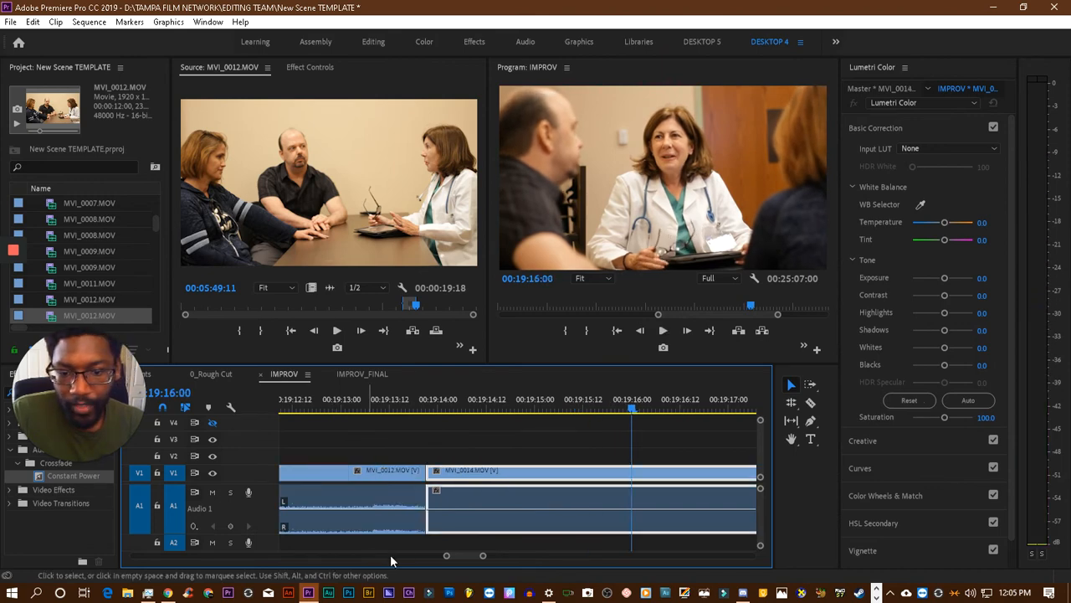
# - Play the dialogue into the MVI_0014.MOV clip, replay it from 00:19:00:20 across the preceding cuts, and save the project
pyautogui.moveTo(447, 555); pyautogui.dragTo(385, 553)
pyautogui.press('space')
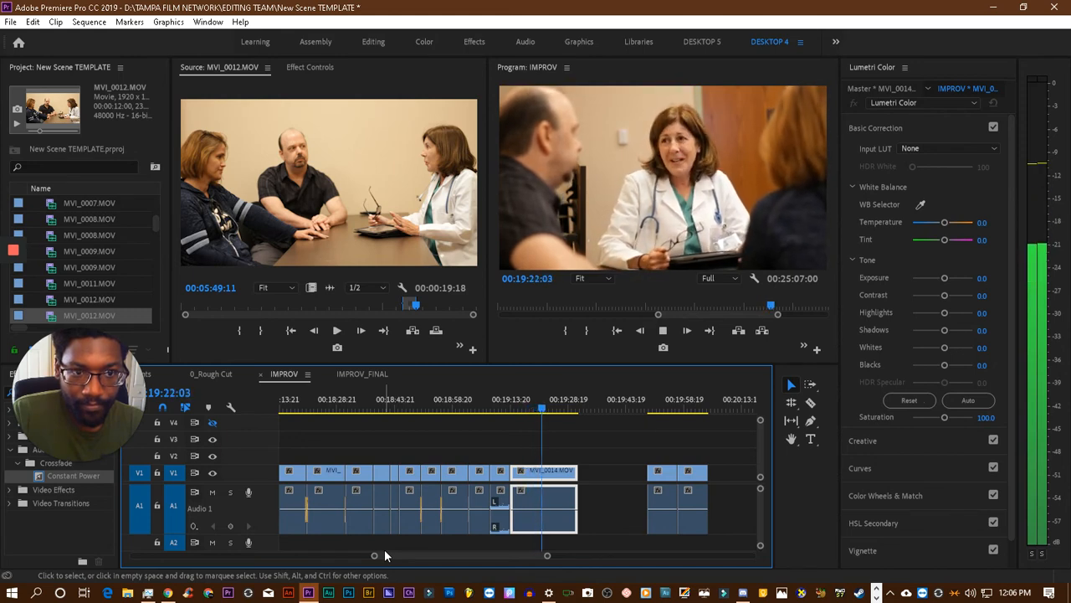
pyautogui.press('space')
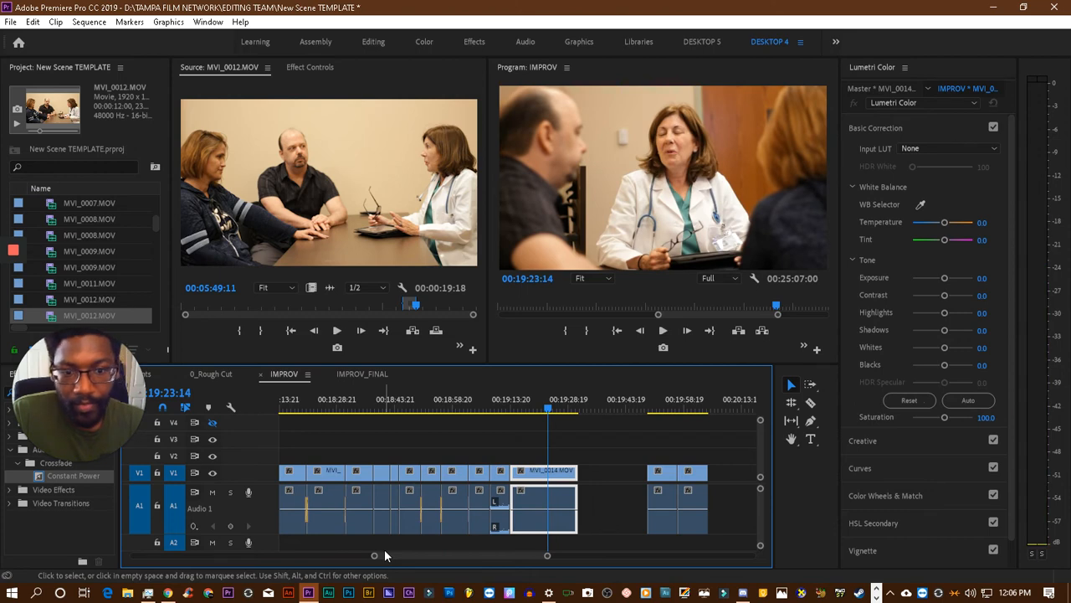
pyautogui.click(499, 407)
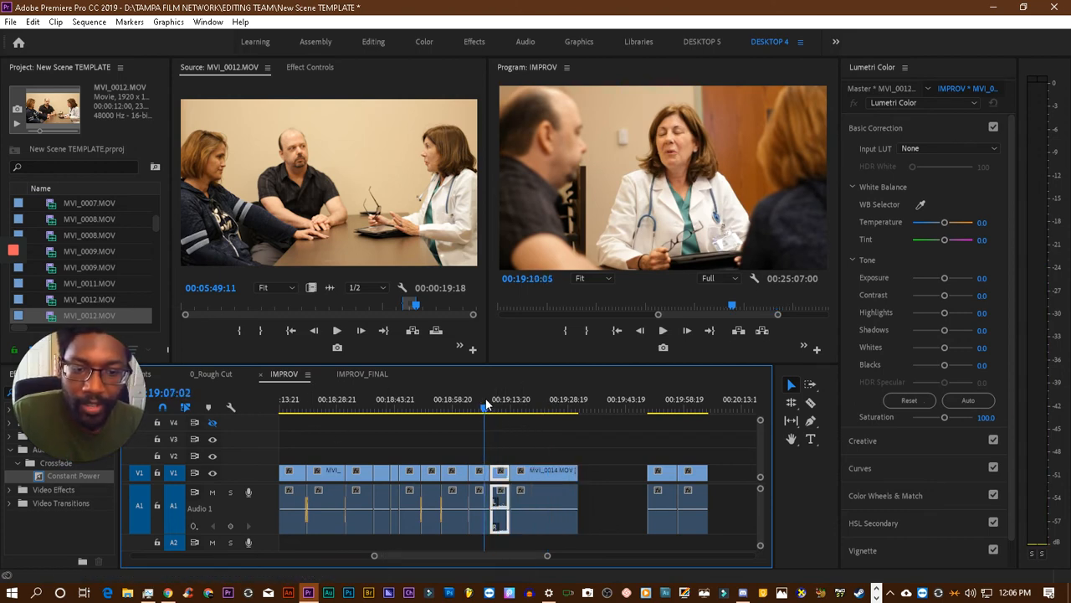
pyautogui.click(483, 407)
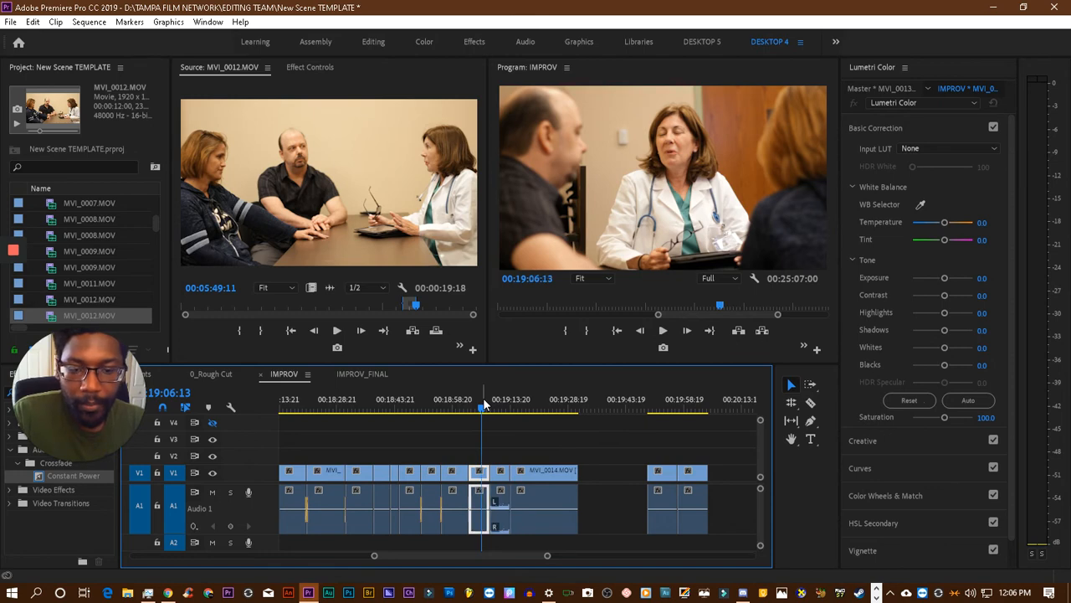
pyautogui.moveTo(483, 407); pyautogui.dragTo(470, 406)
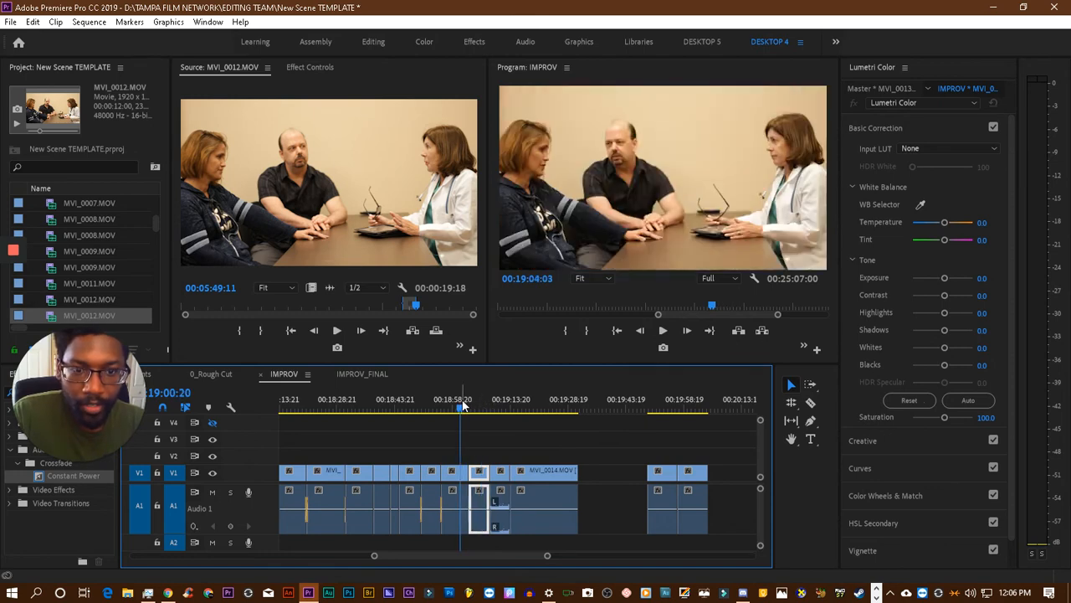
pyautogui.press('space')
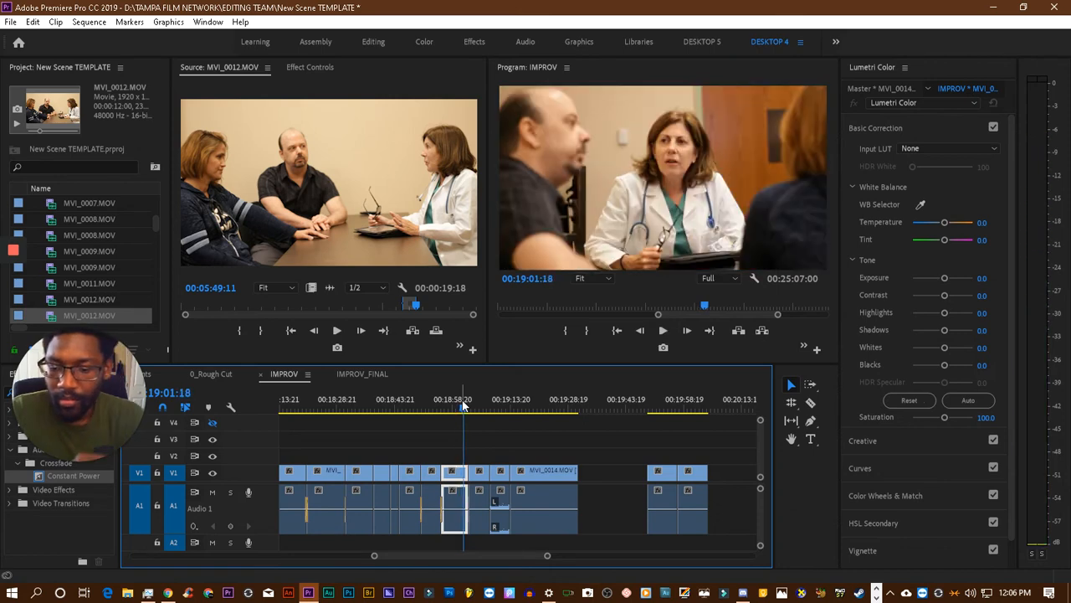
pyautogui.hotkey('ctrl', 's')
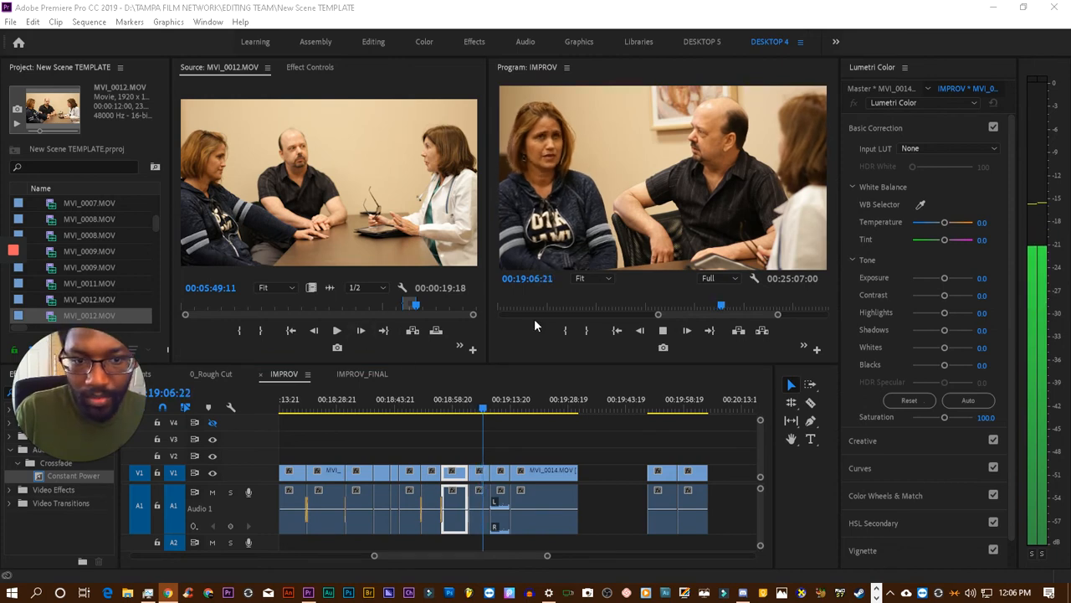
pyautogui.click(660, 331)
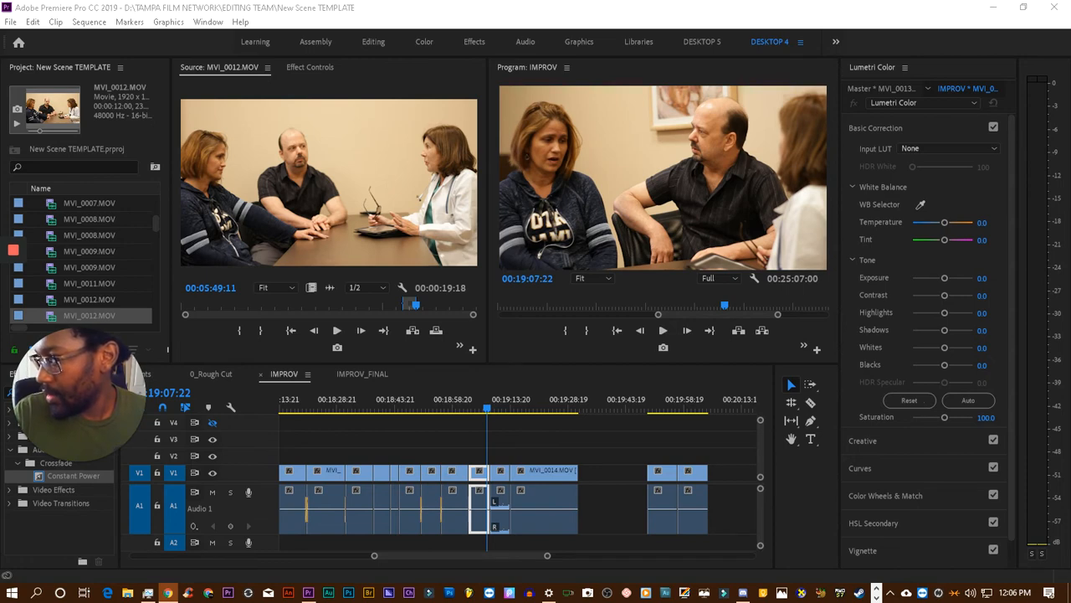
pyautogui.hotkey('ctrl', 's')
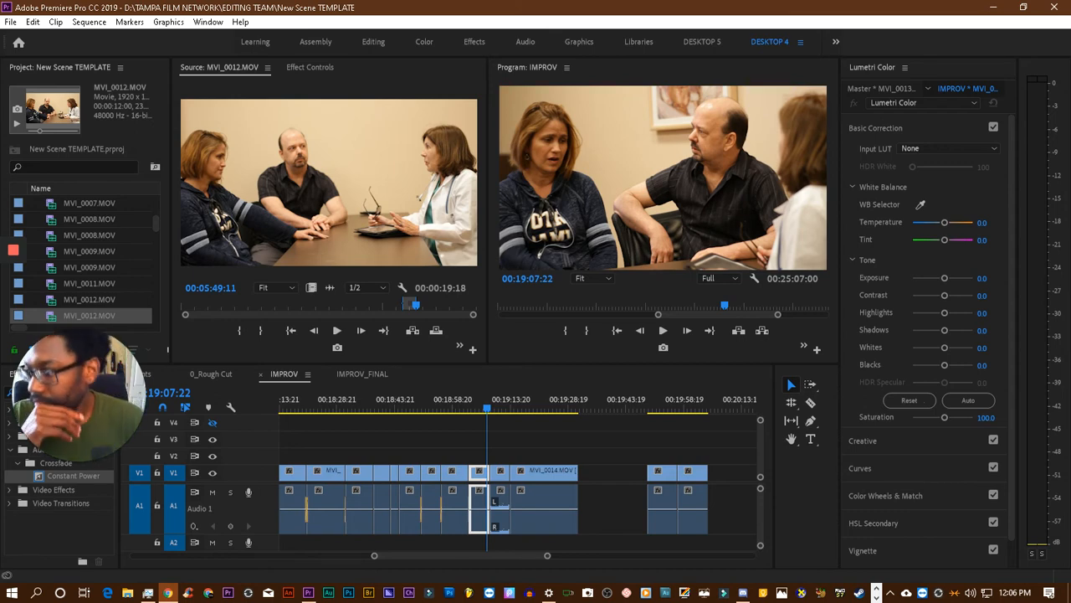
pyautogui.moveTo(11, 303)
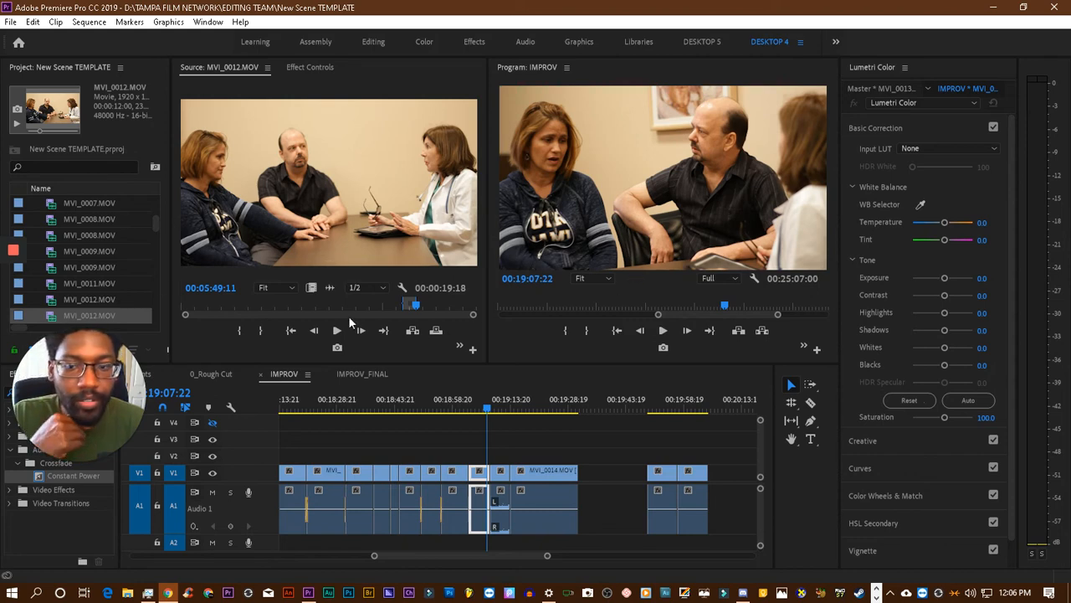
pyautogui.moveTo(114, 384); pyautogui.dragTo(115, 492)
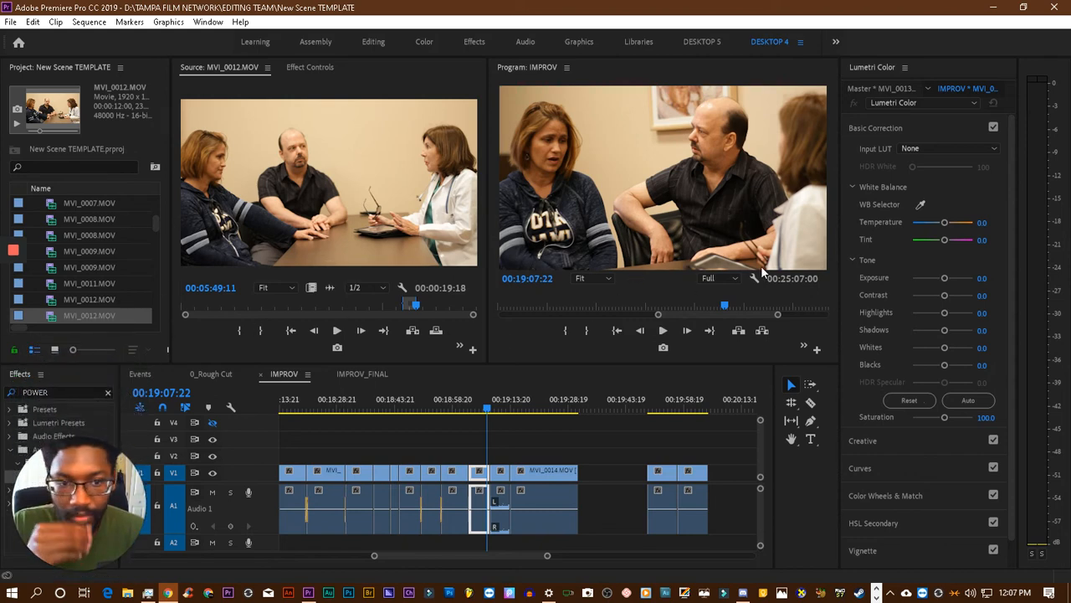
# - Play the sequence through the wide MVI_0012.MOV clip into MVI_0014.MOV, then replay from 00:19:00:11 into the wide shot
pyautogui.click(664, 332)
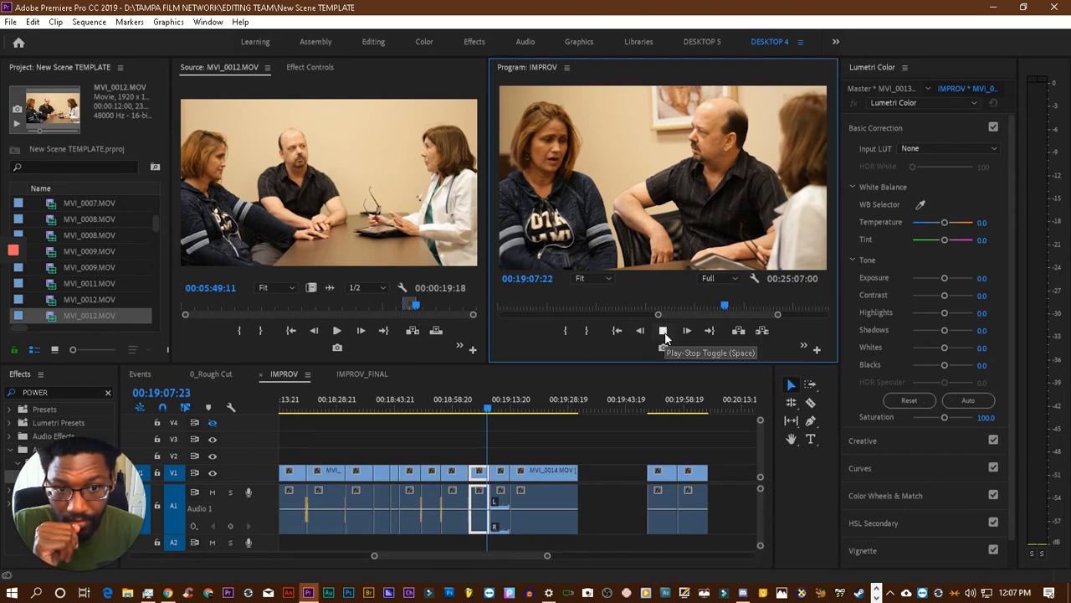
pyautogui.click(664, 331)
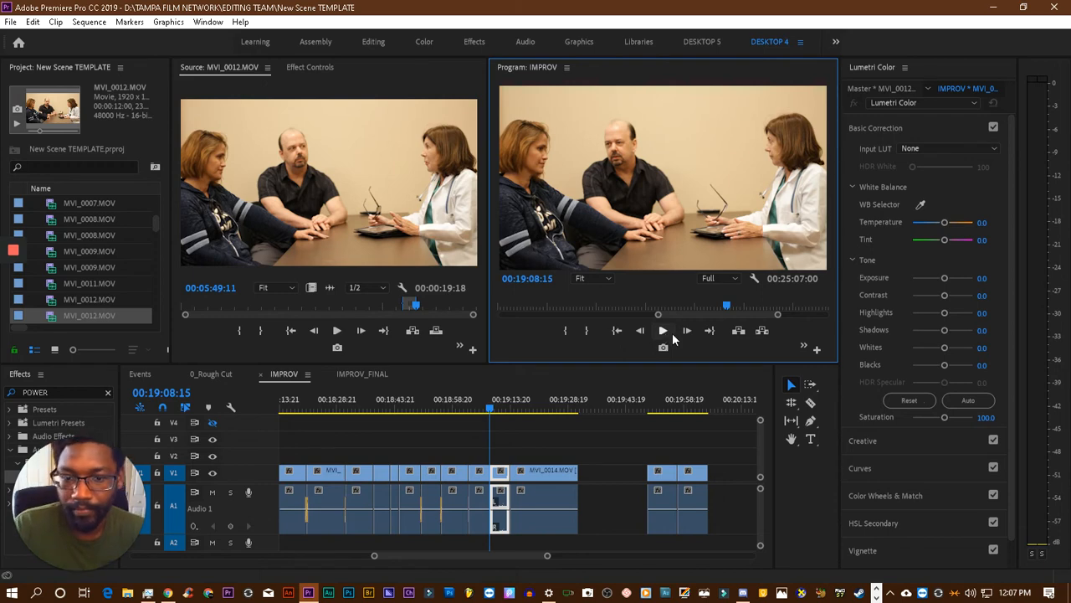
pyautogui.press('space')
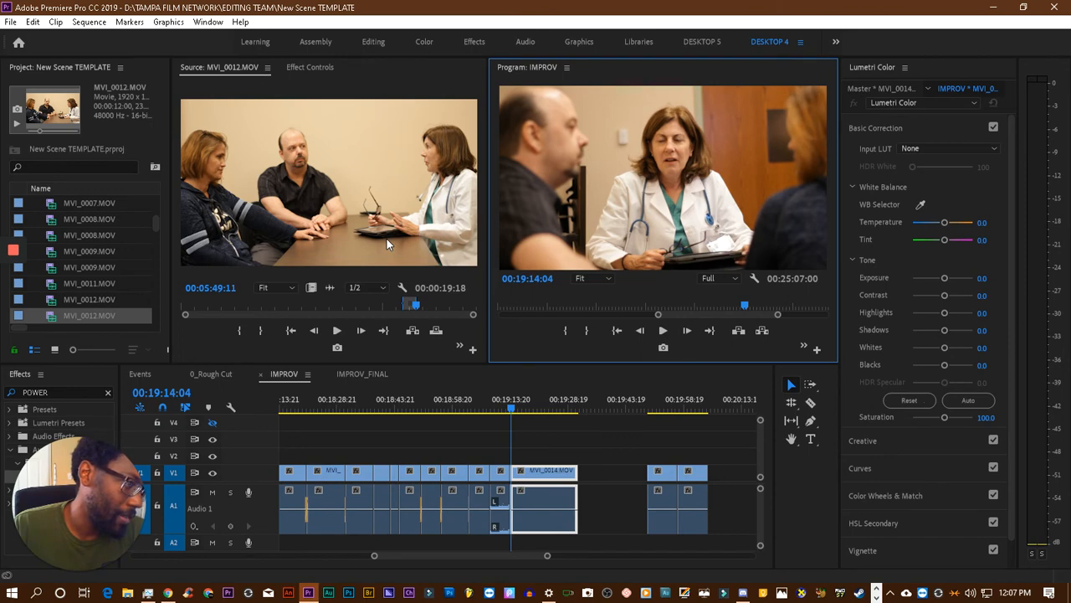
pyautogui.press('space')
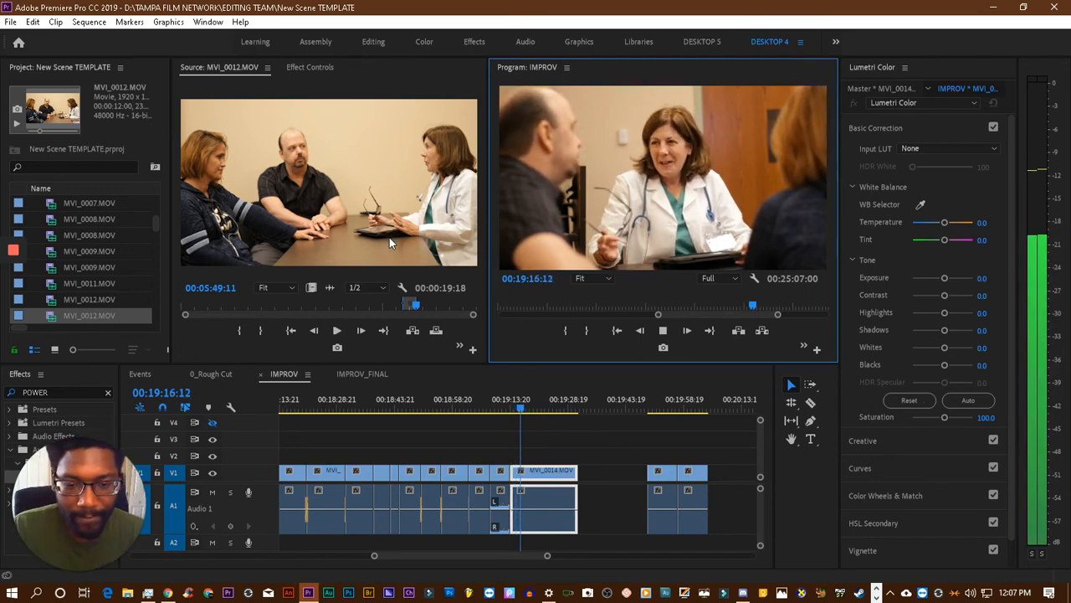
pyautogui.click(503, 406)
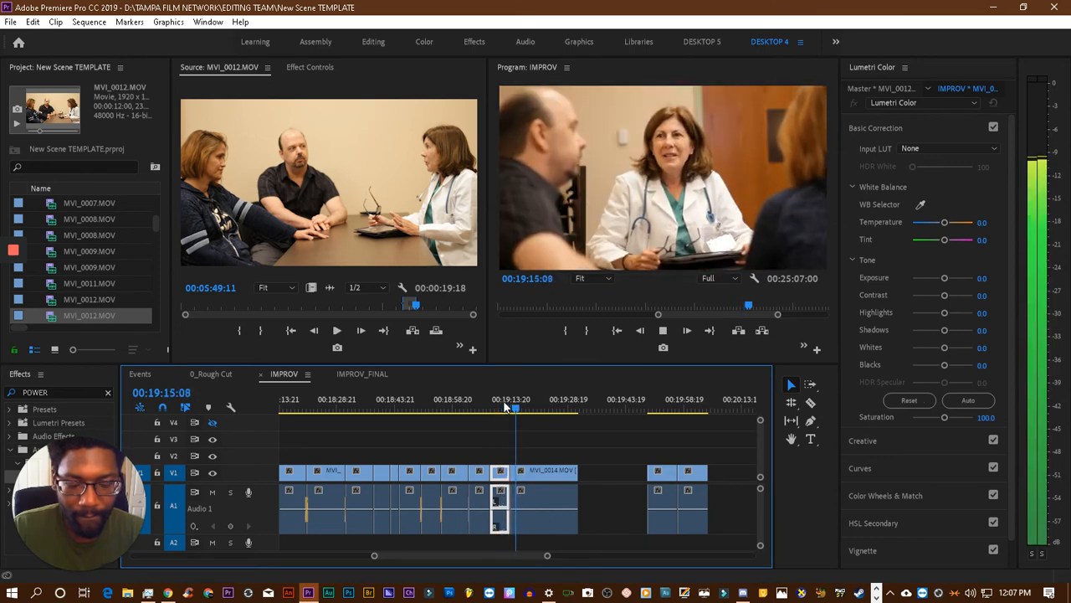
pyautogui.click(478, 407)
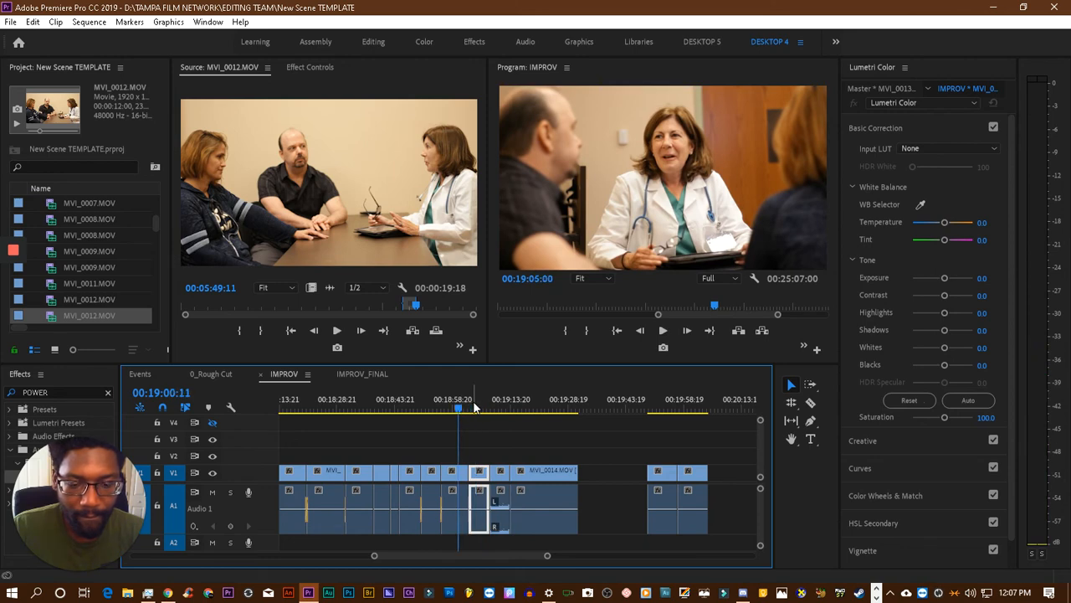
pyautogui.press('space')
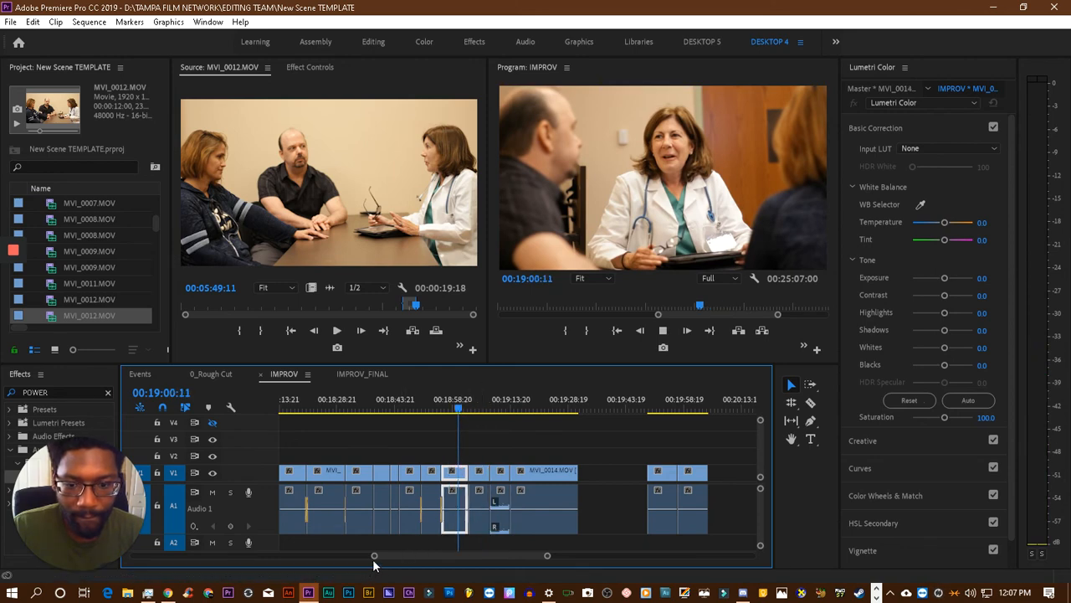
pyautogui.moveTo(374, 558); pyautogui.dragTo(424, 557)
pyautogui.press('space')
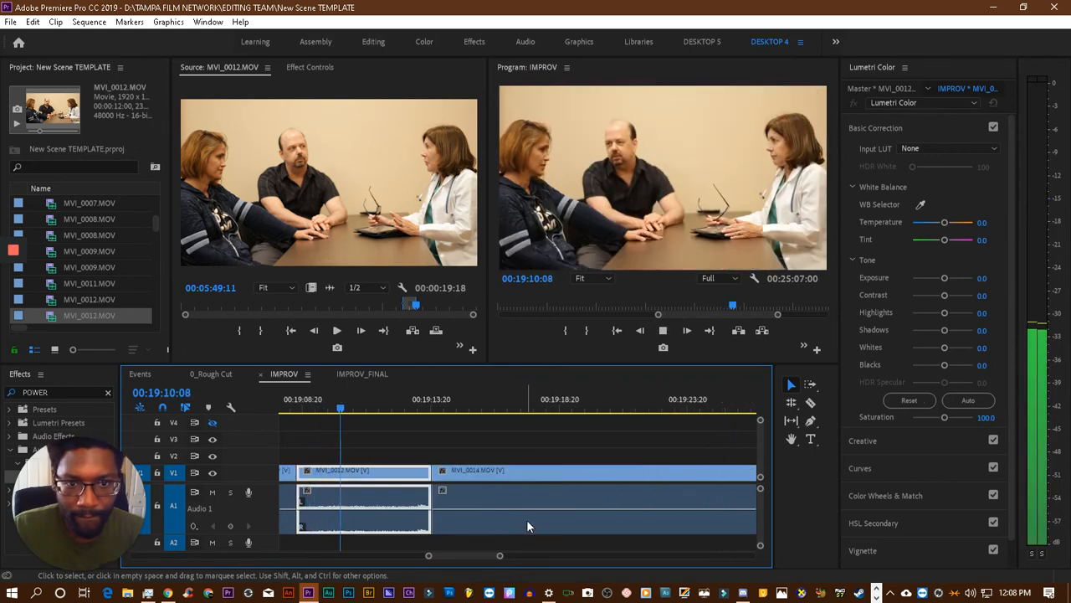
pyautogui.press('space')
# - Replay the cut from MVI_0013.MOV to MVI_0012.MOV from 00:19:07:06 and again from the end of the preceding MVI_0014.MOV clip
pyautogui.scroll(2, 530, 512)
pyautogui.scroll(4, 531, 512)
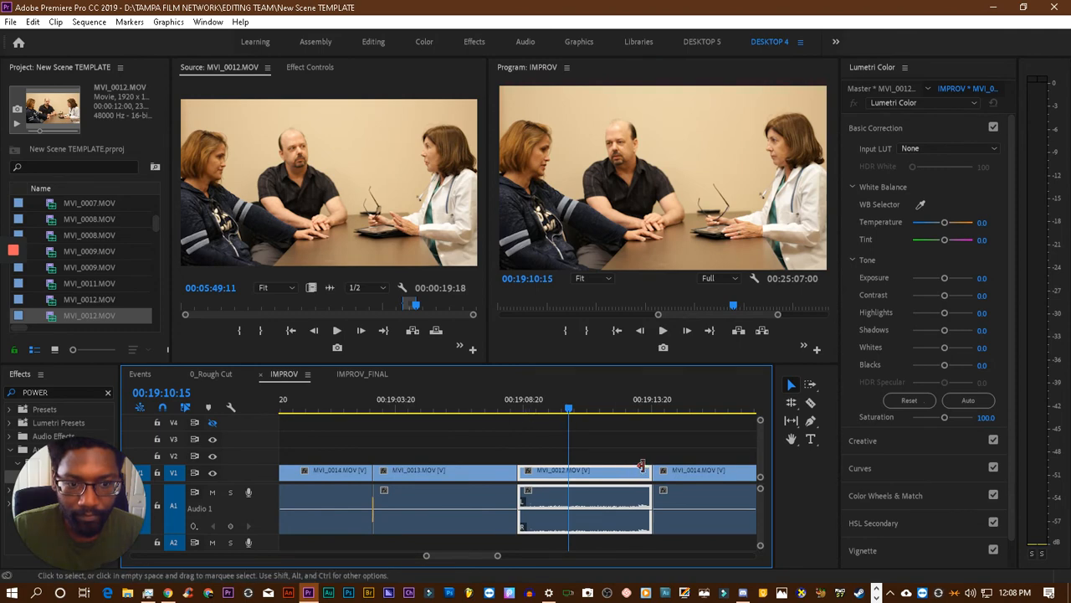
pyautogui.click(484, 410)
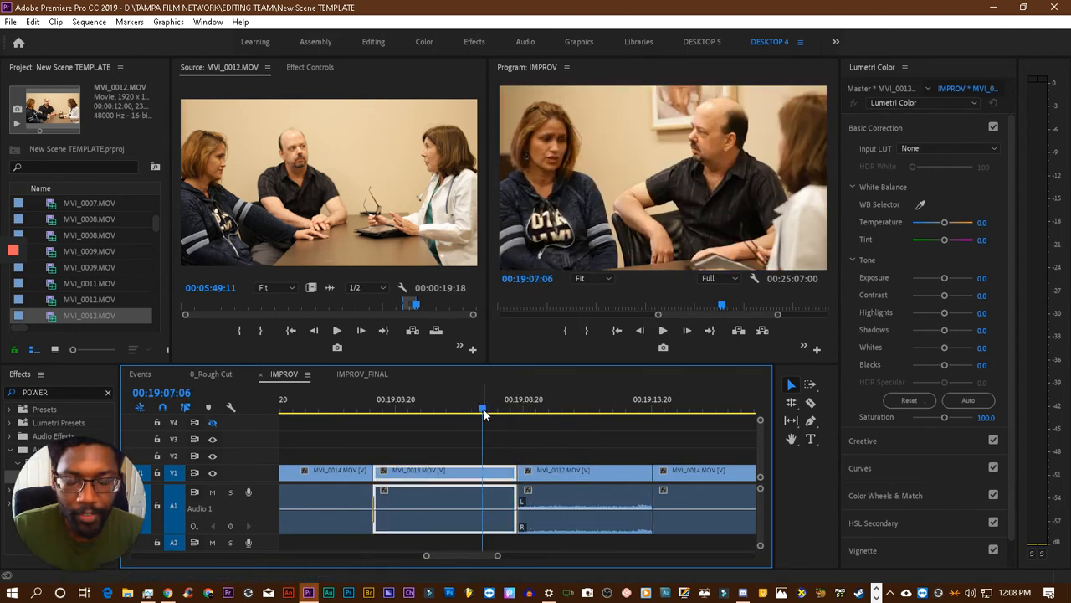
pyautogui.press('space')
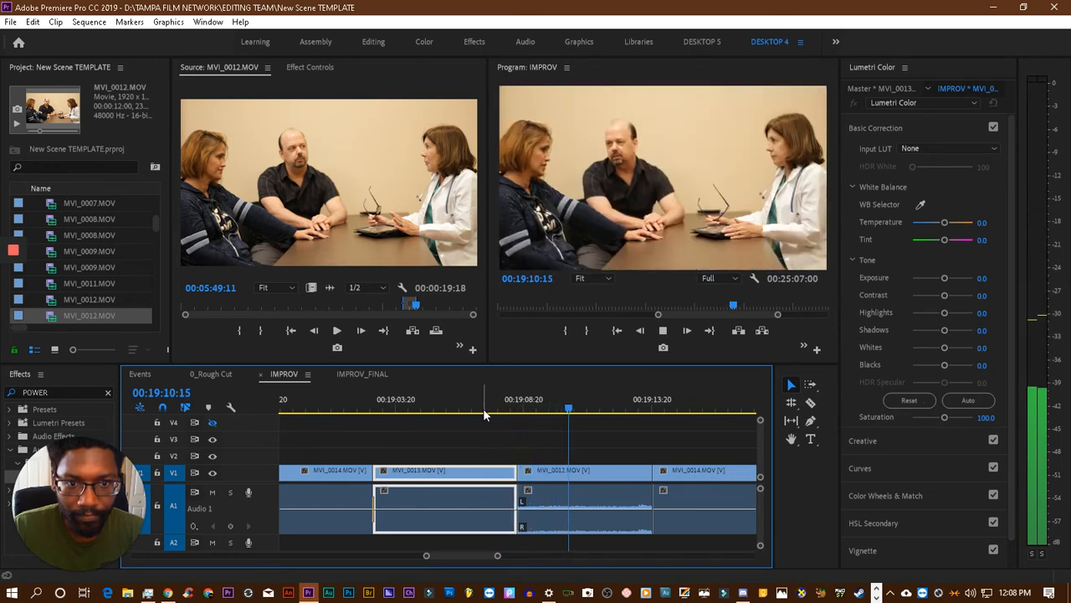
pyautogui.click(412, 410)
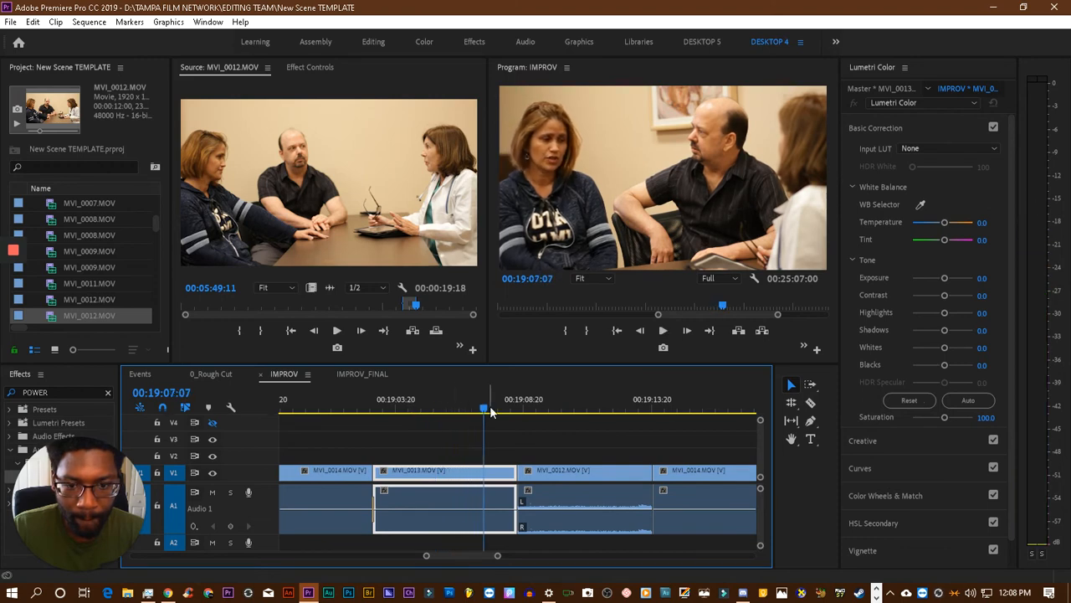
pyautogui.moveTo(471, 412); pyautogui.dragTo(329, 412)
pyautogui.press('space')
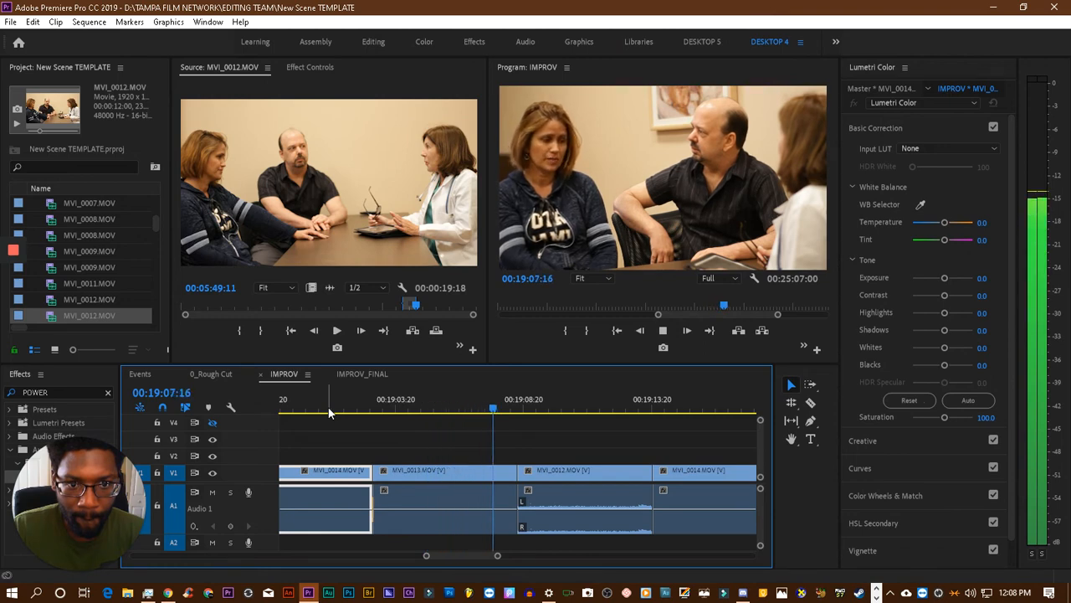
pyautogui.press('space')
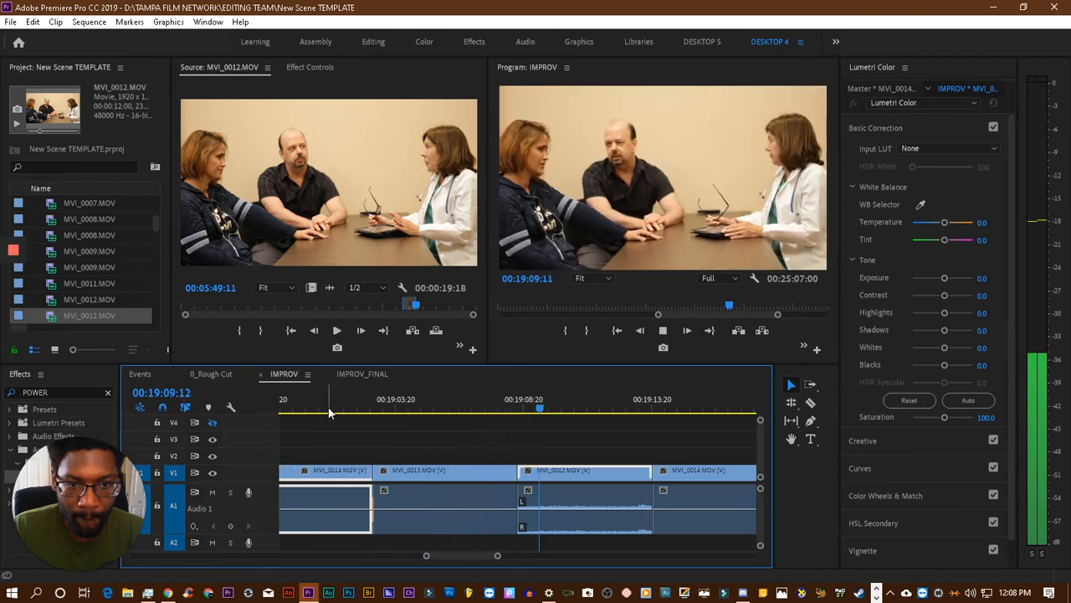
# - Trim the start of the MVI_0012.MOV clip to 00:19:09:12, close the resulting gap and play across the tightened cut
pyautogui.moveTo(526, 473)
pyautogui.mouseDown()
pyautogui.moveTo(564, 473)
pyautogui.moveTo(541, 472)
pyautogui.mouseUp()
pyautogui.click(534, 479)
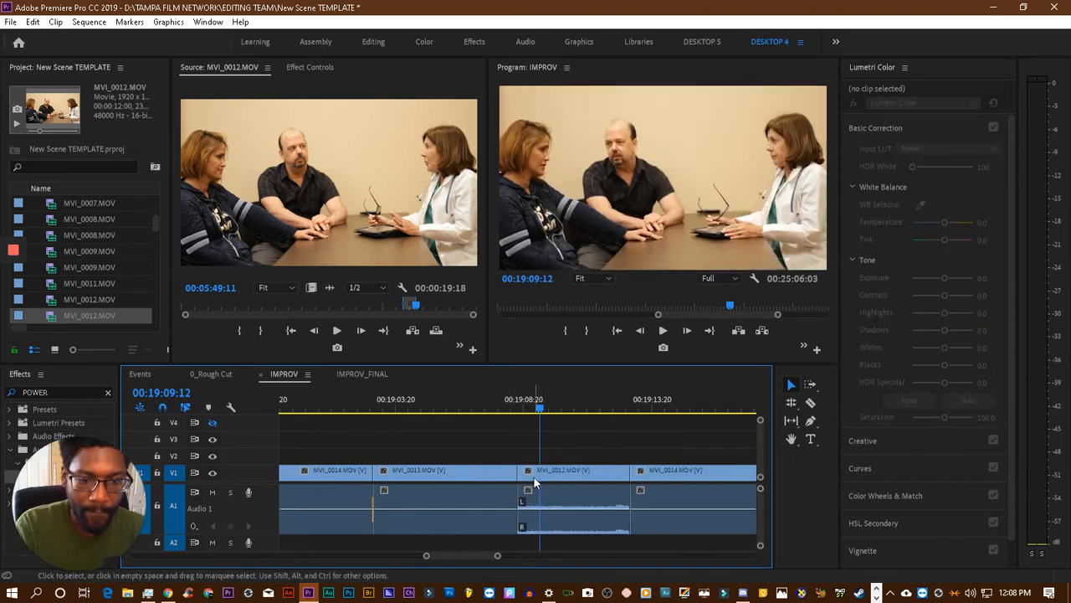
pyautogui.press('Delete')
pyautogui.click(459, 408)
pyautogui.press('space')
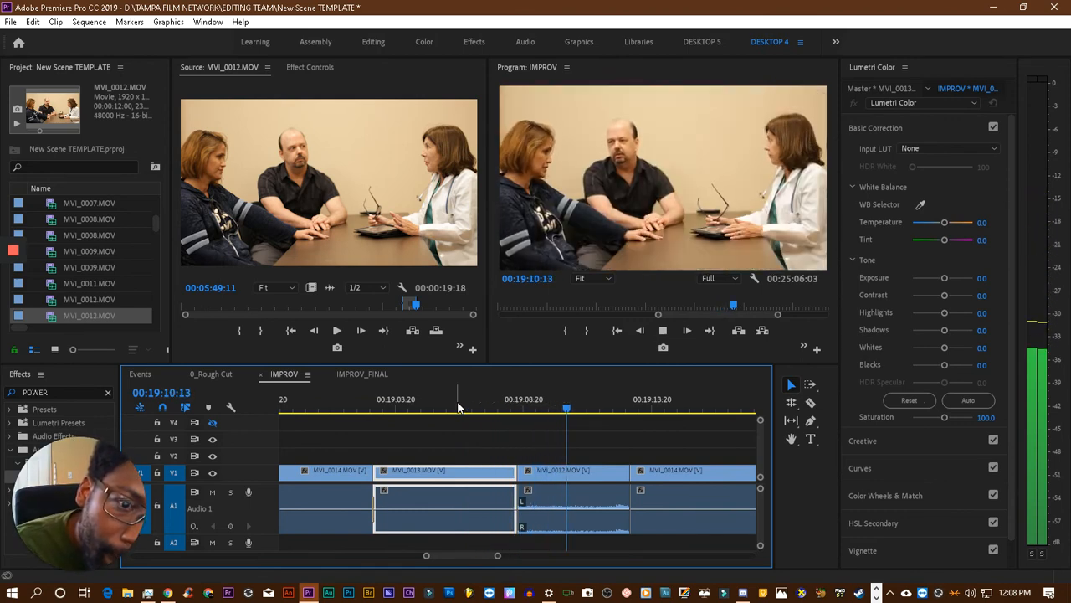
pyautogui.press('space')
pyautogui.press('d')
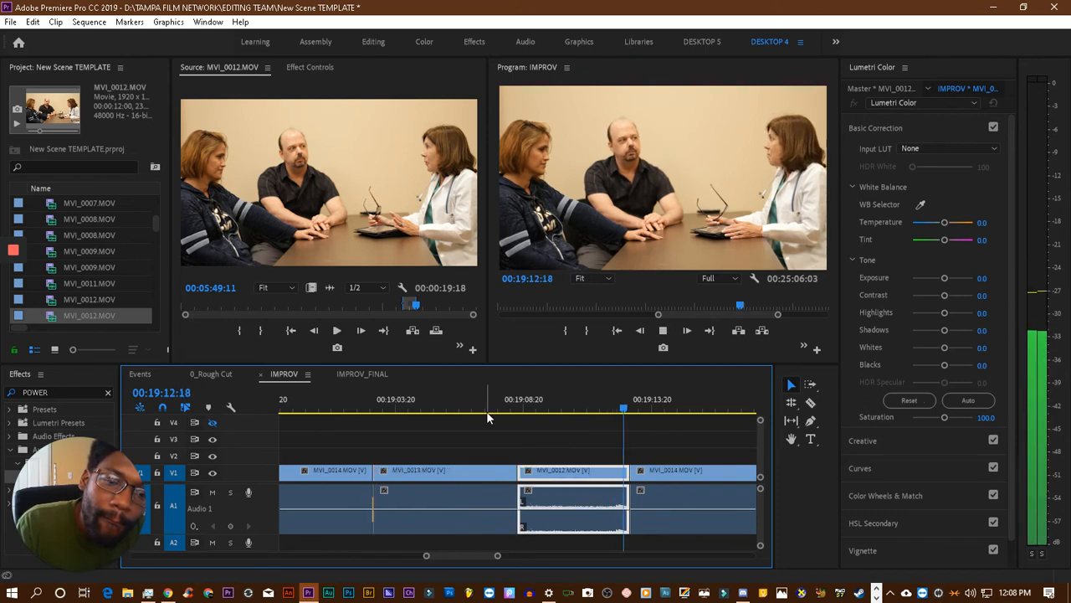
pyautogui.press('space')
pyautogui.click(532, 400)
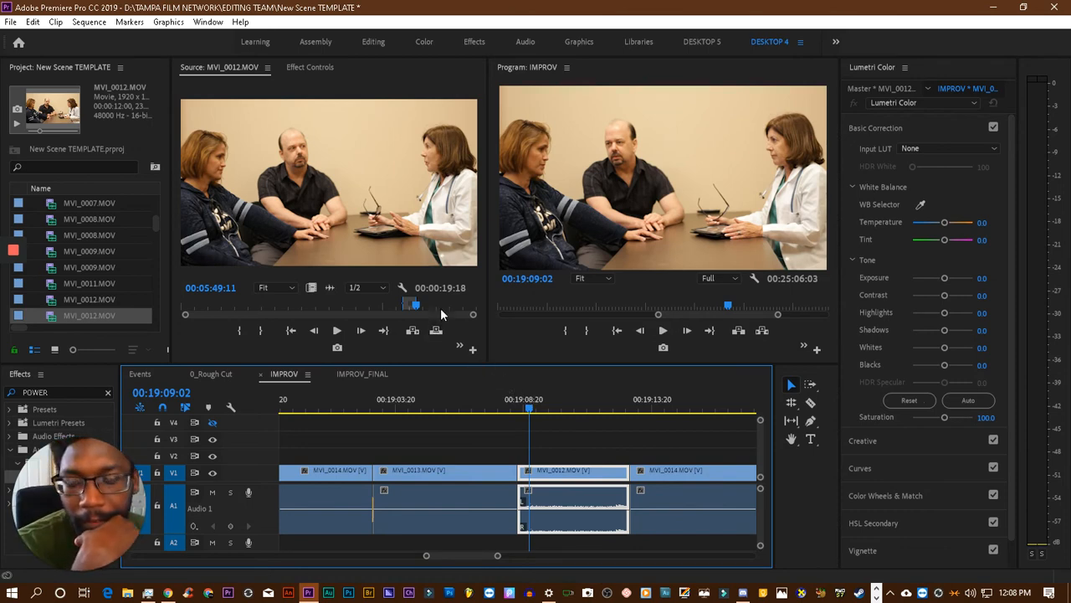
# - Clear the In and Out points of the MVI_0012.MOV source clip and audition its footage between about 00:01:14 and 00:02:30
pyautogui.rightClick(371, 240)
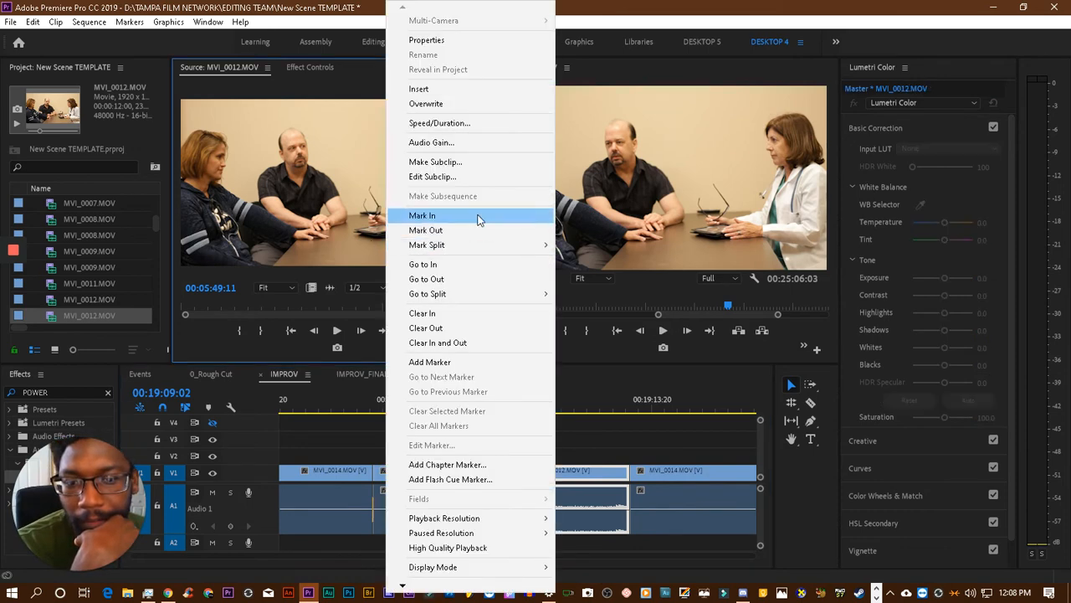
pyautogui.click(497, 348)
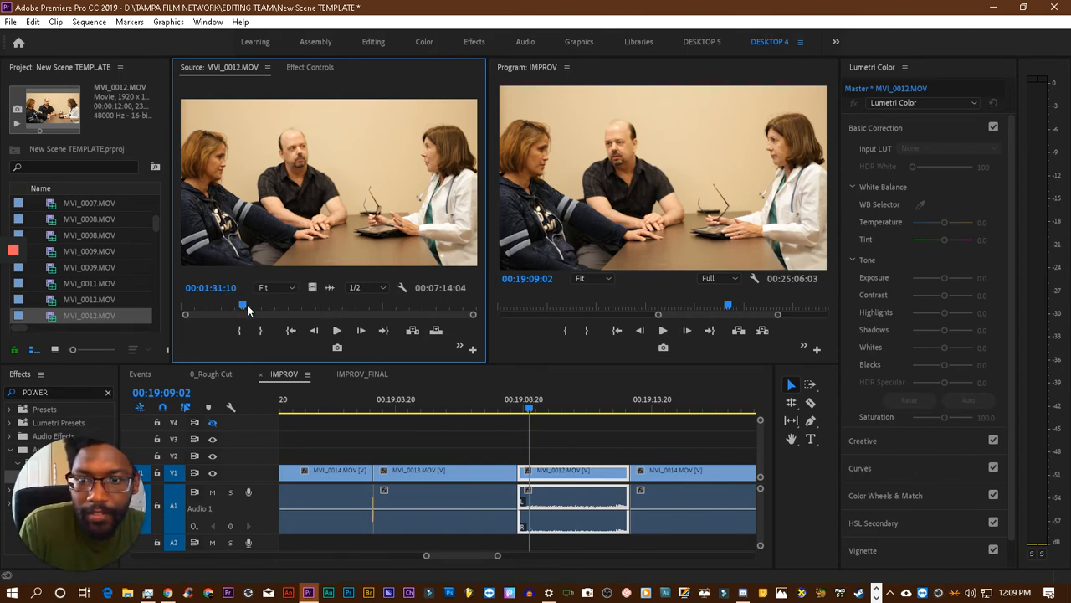
pyautogui.press('space')
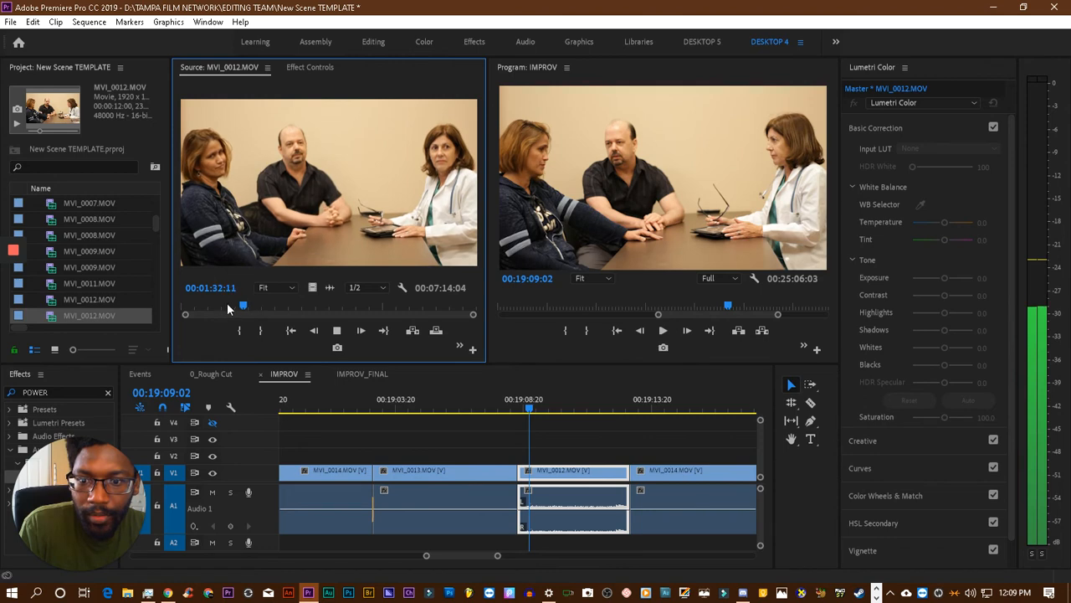
pyautogui.click(228, 303)
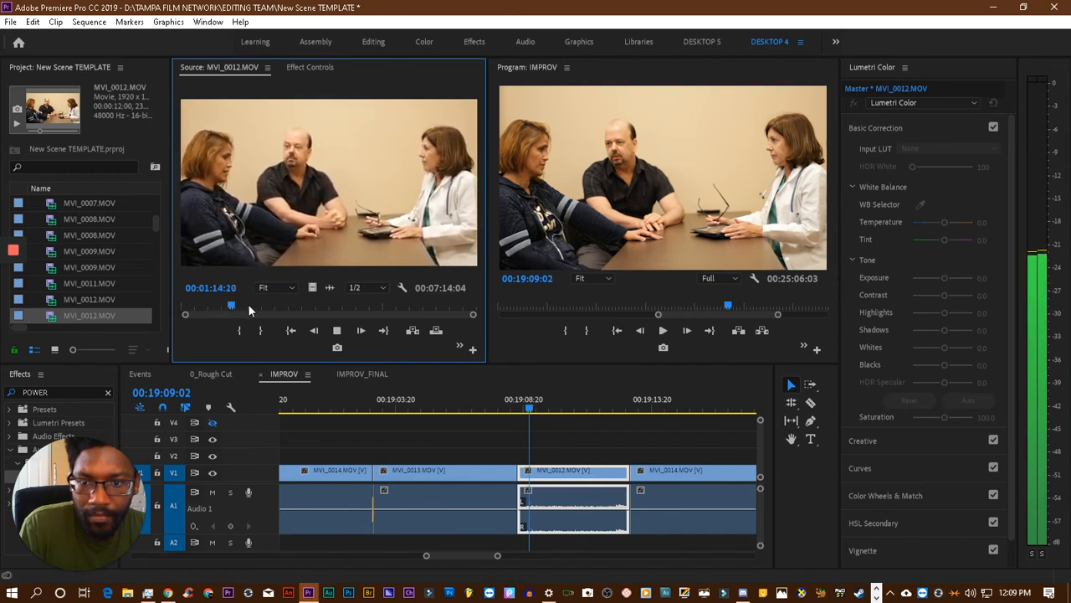
pyautogui.click(245, 306)
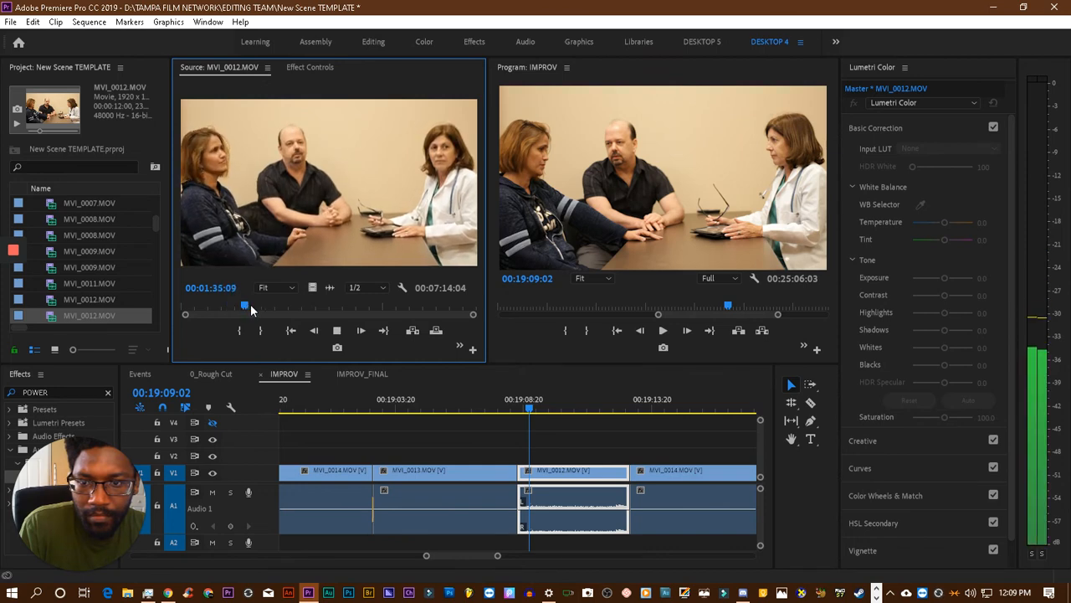
pyautogui.click(263, 307)
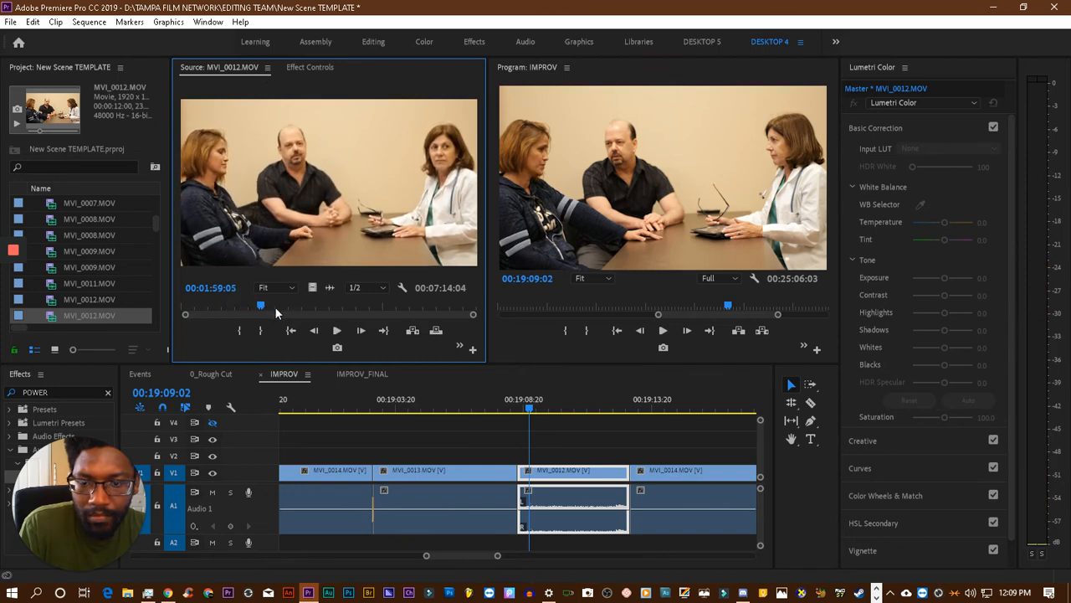
pyautogui.press('space')
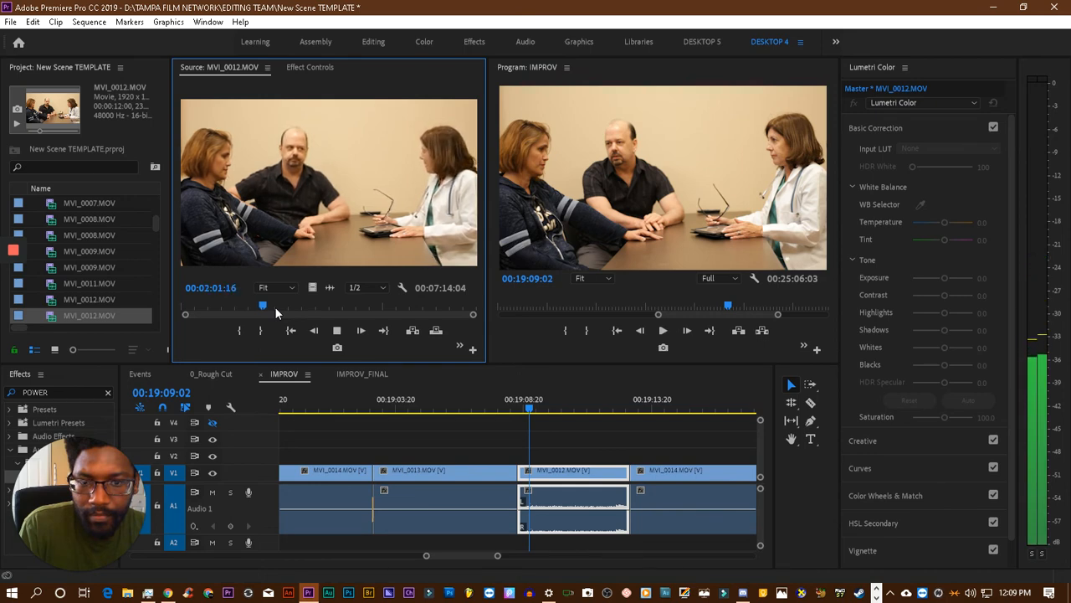
pyautogui.press('space')
pyautogui.click(277, 307)
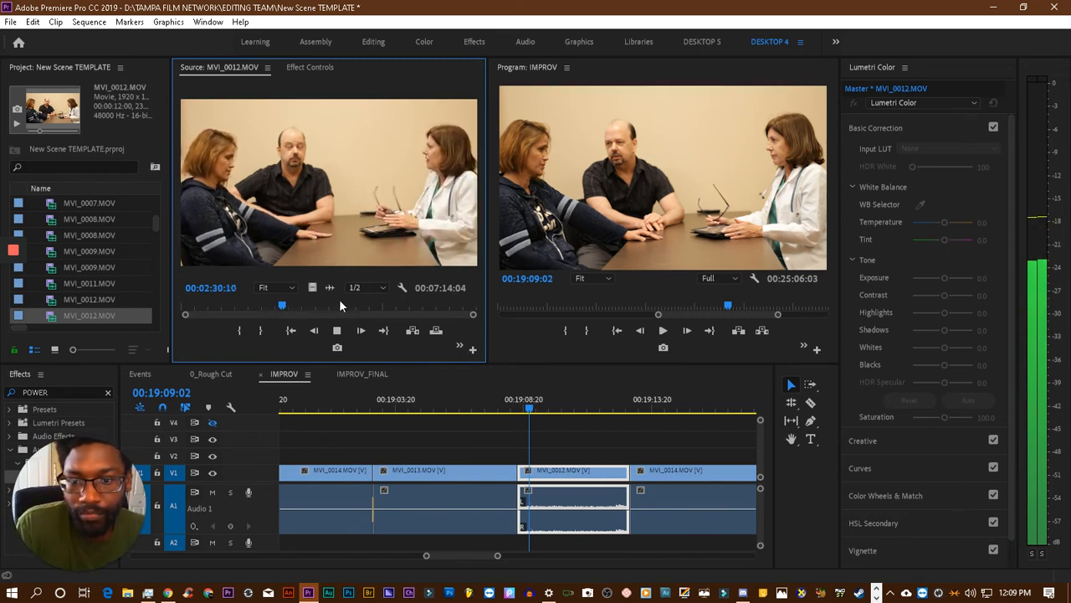
# - Audition the end of the MVI_0012.MOV source footage, replaying the stretch between about 00:06:37 and 00:06:48
pyautogui.click(436, 306)
pyautogui.press('space')
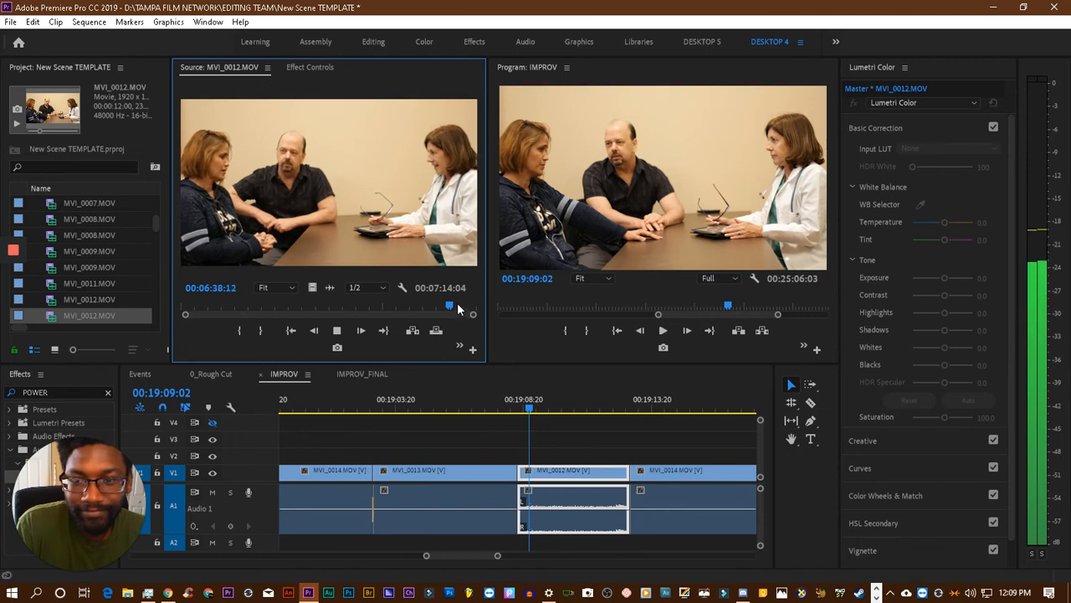
pyautogui.click(457, 304)
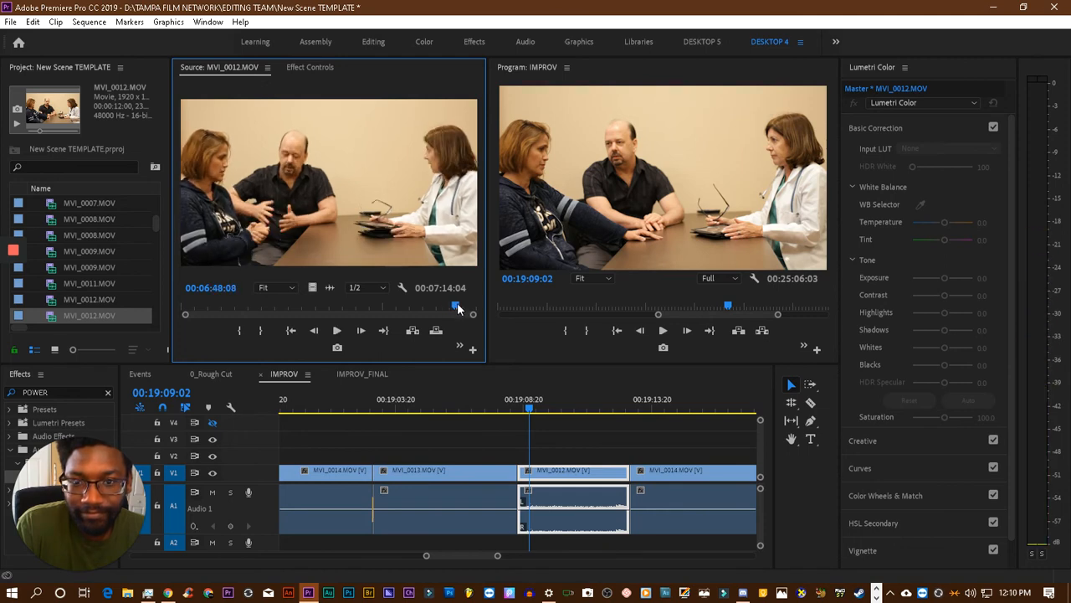
pyautogui.click(450, 306)
pyautogui.press('space')
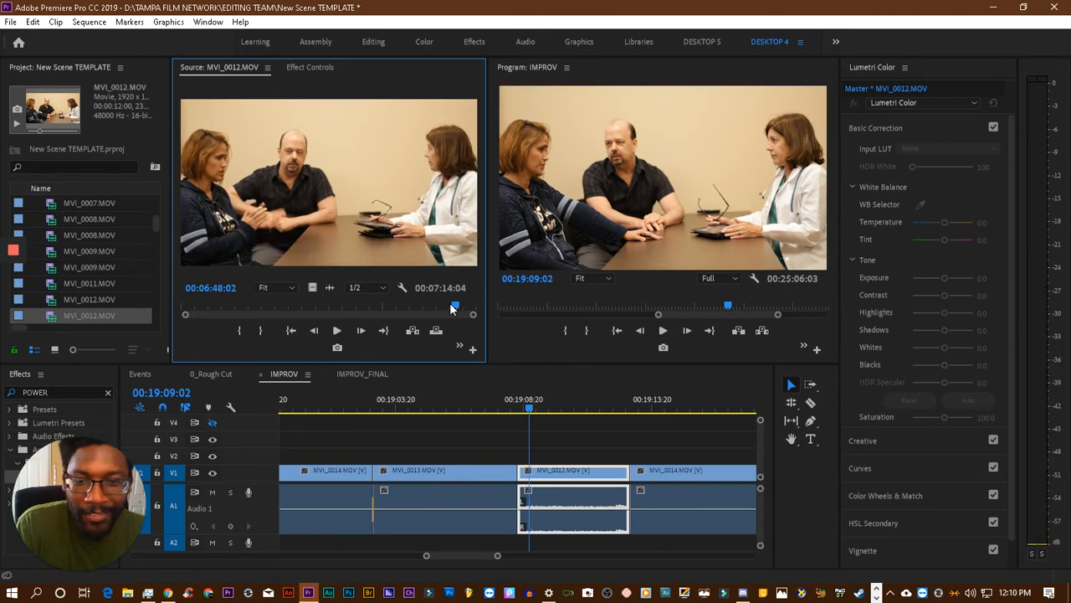
pyautogui.click(449, 307)
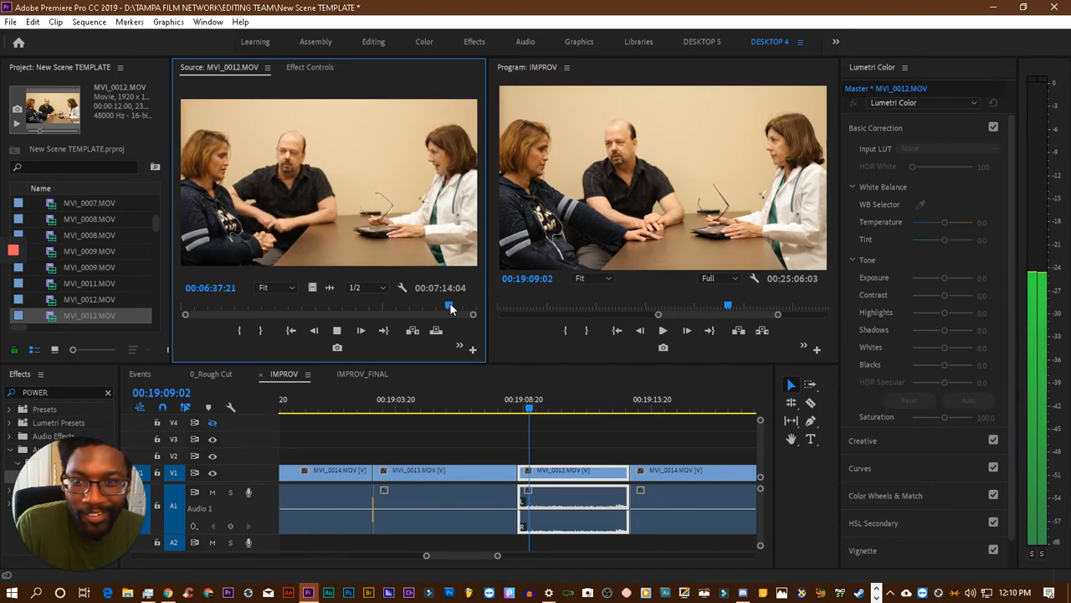
pyautogui.press('space')
pyautogui.press('space')
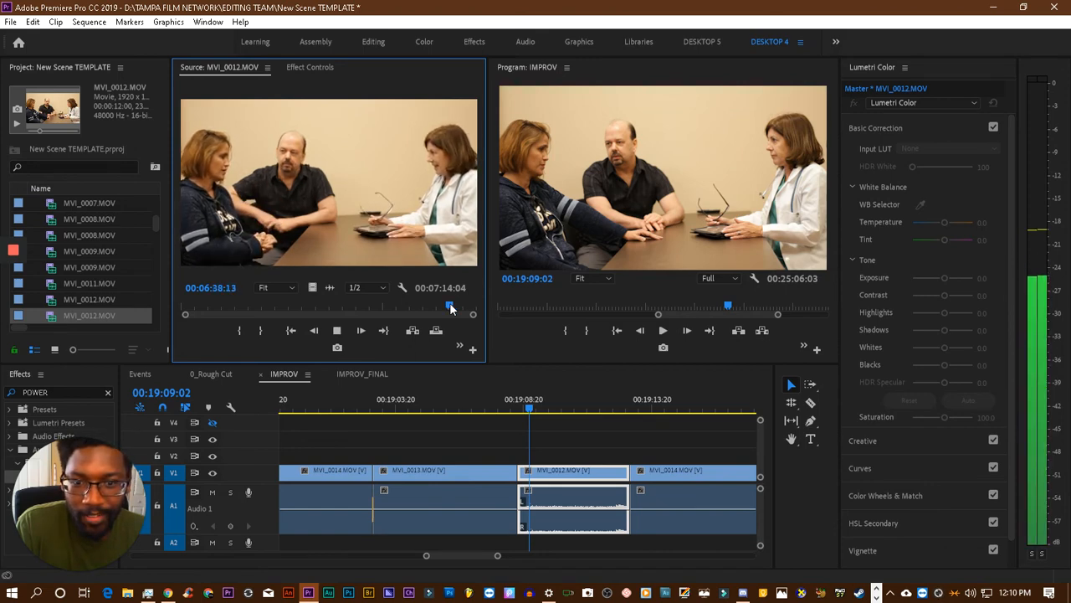
# - Mark the MVI_0012.MOV source range with an In point at 00:06:36:05 and an Out point at 00:06:58:17
pyautogui.click(446, 307)
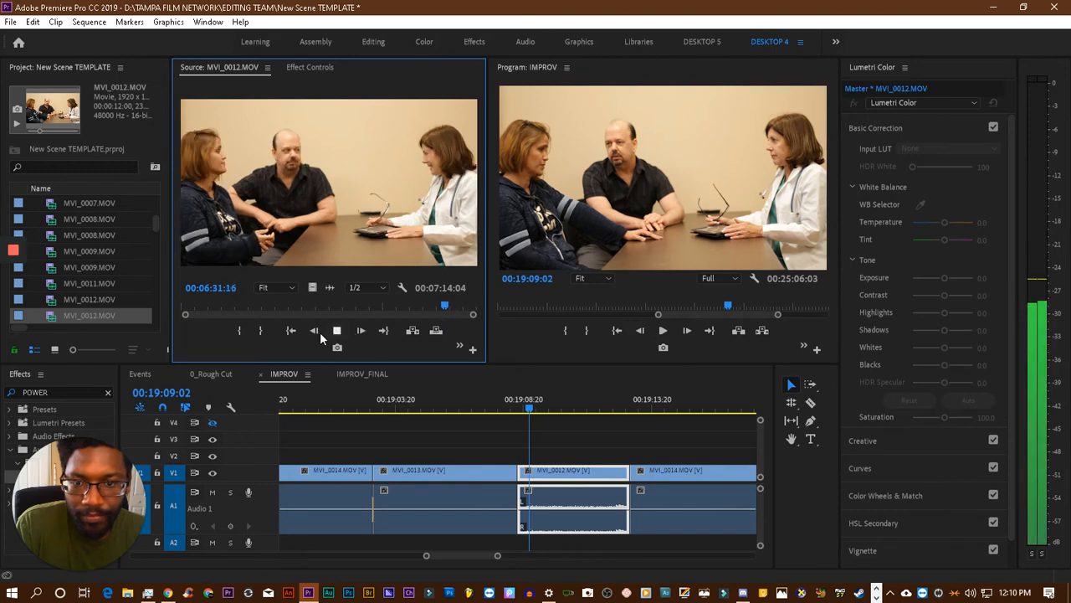
pyautogui.press('space')
pyautogui.click(240, 330)
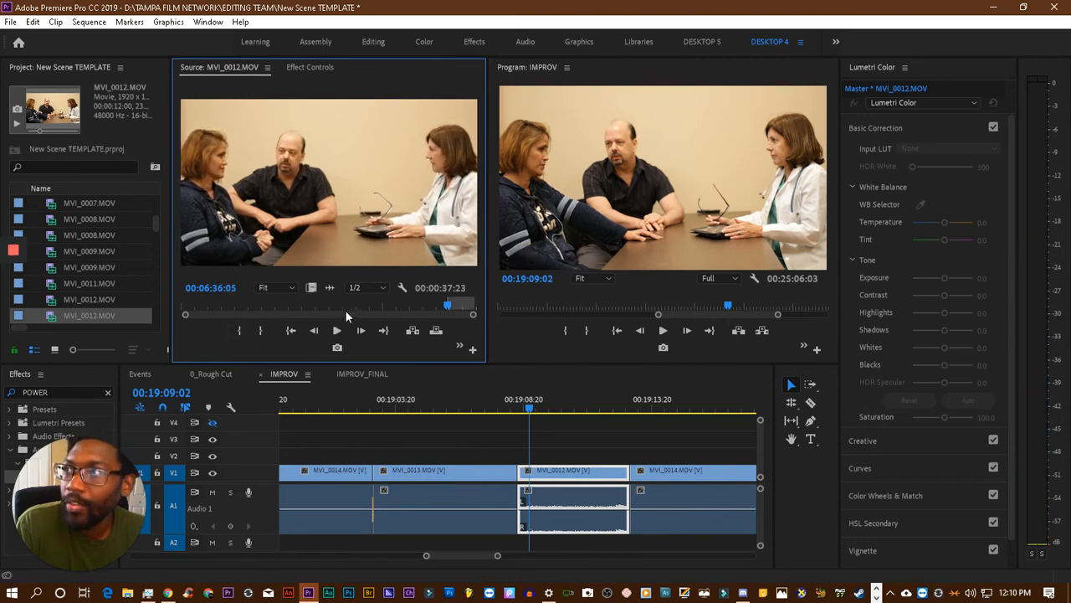
pyautogui.press('space')
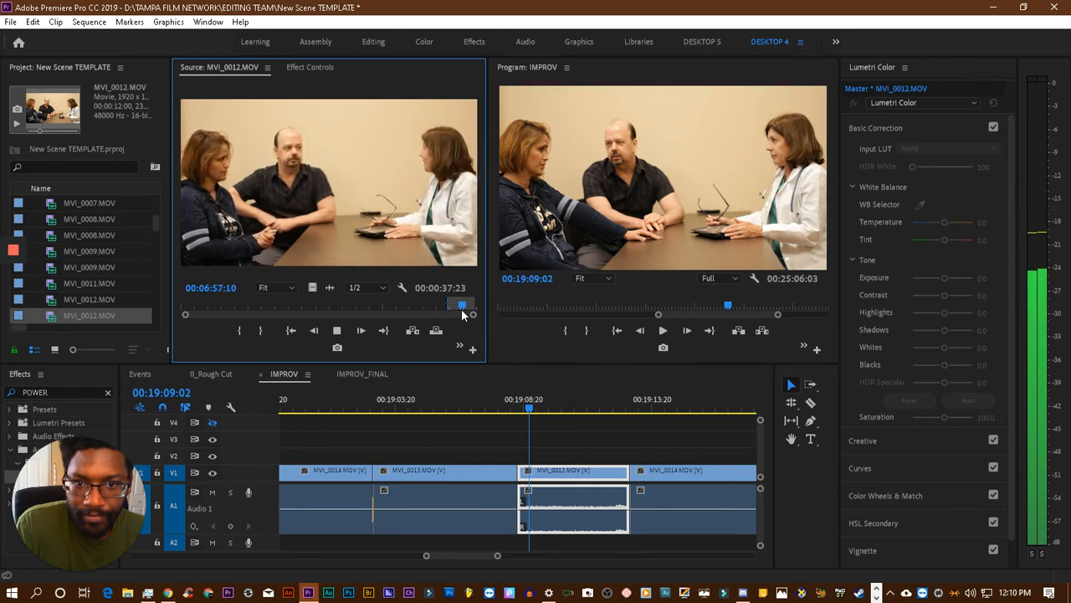
pyautogui.press('space')
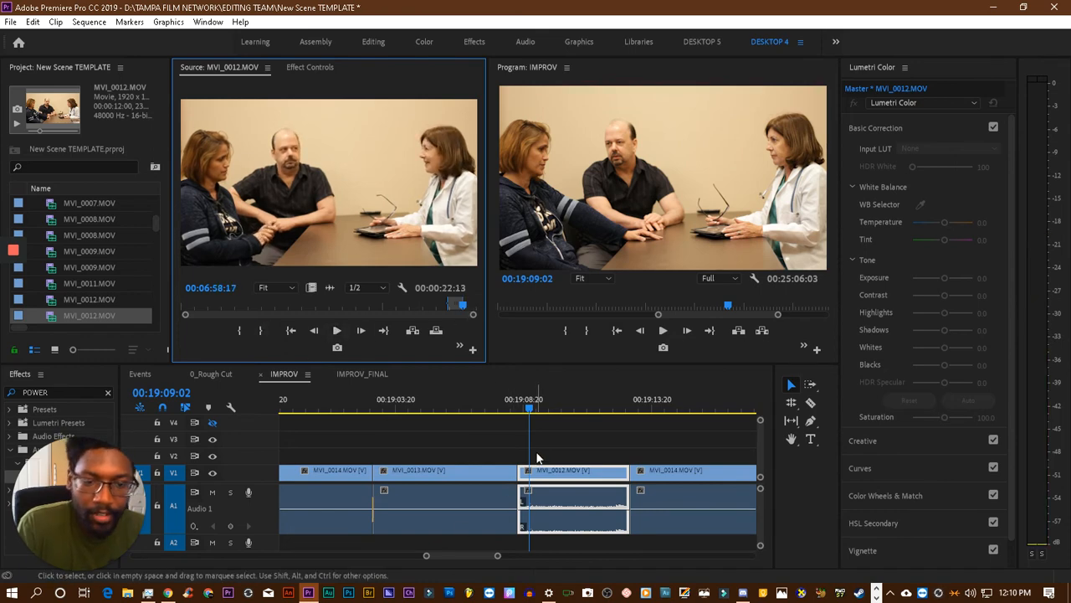
# - Delete the wide MVI_0012.MOV clip between MVI_0013.MOV and MVI_0014.MOV, try placing the marked source range, and undo that placement
pyautogui.click(521, 408)
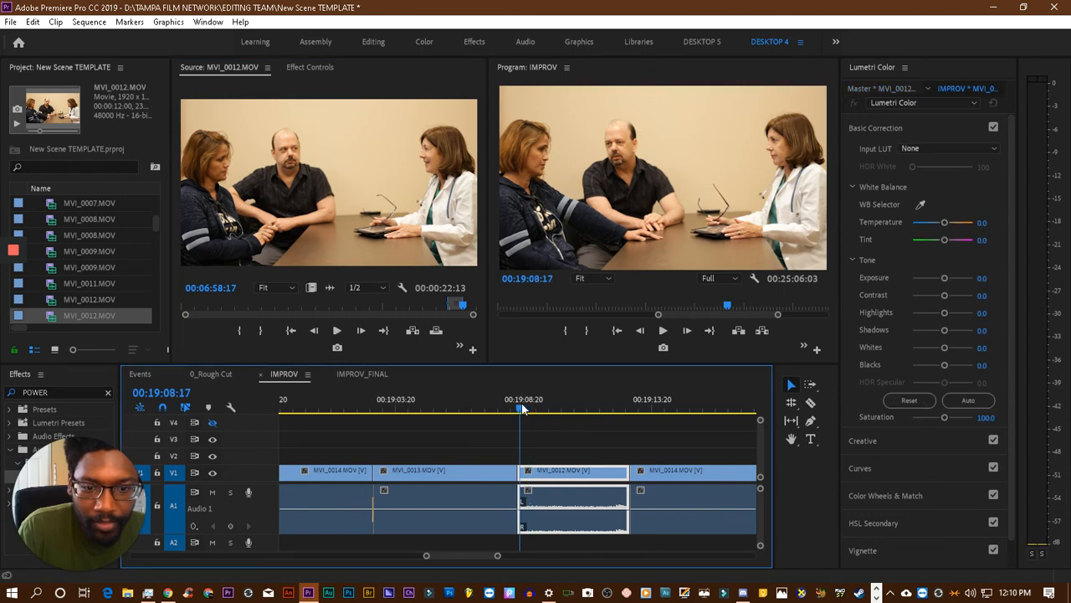
pyautogui.moveTo(564, 411); pyautogui.dragTo(582, 408)
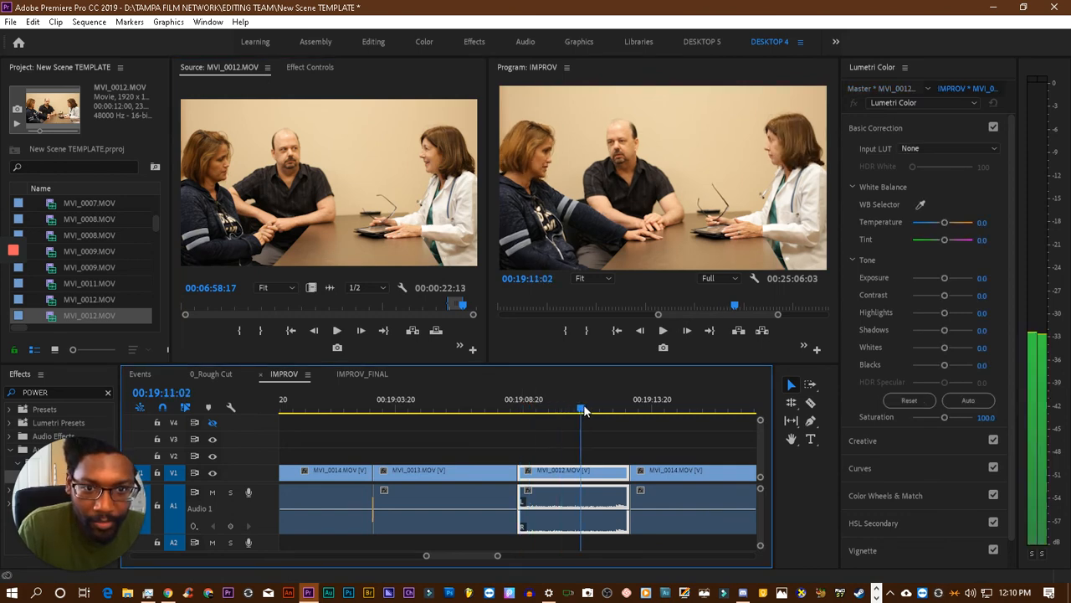
pyautogui.press('Delete')
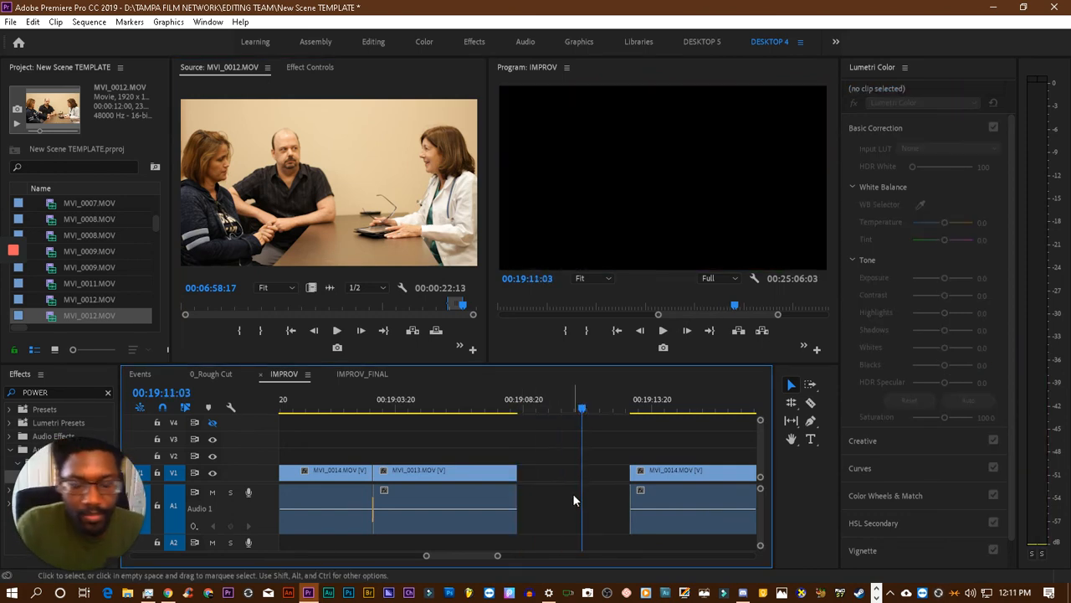
pyautogui.moveTo(401, 272); pyautogui.dragTo(452, 442)
pyautogui.hotkey('ctrl', 'z')
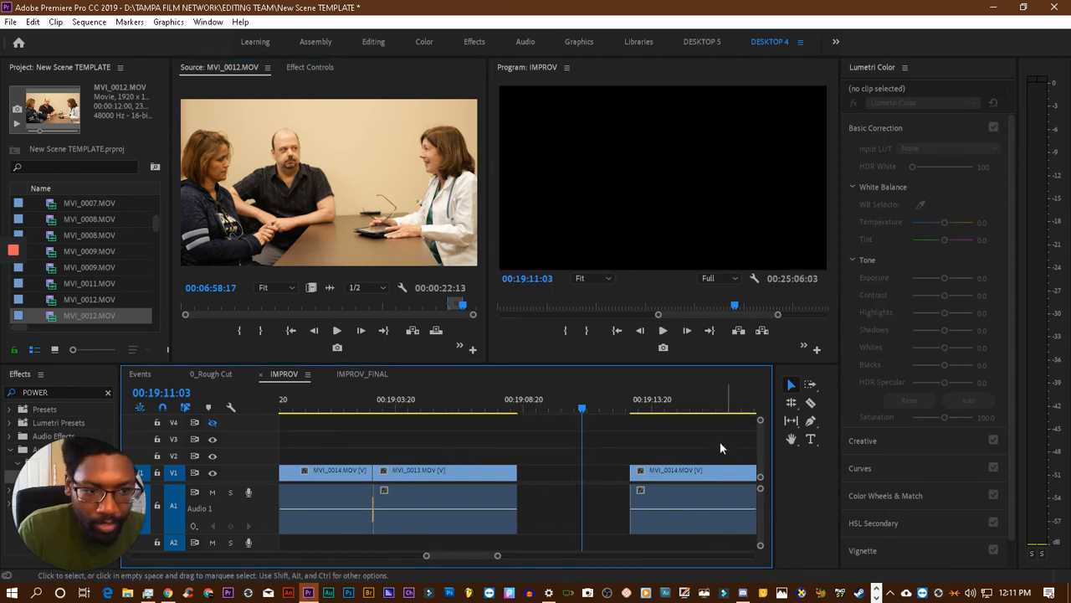
# - Shift the MVI_0014.MOV clip after the gap and all following clips about 26 seconds down the timeline to widen the gap
pyautogui.press('-')
pyautogui.press('-')
pyautogui.press('-')
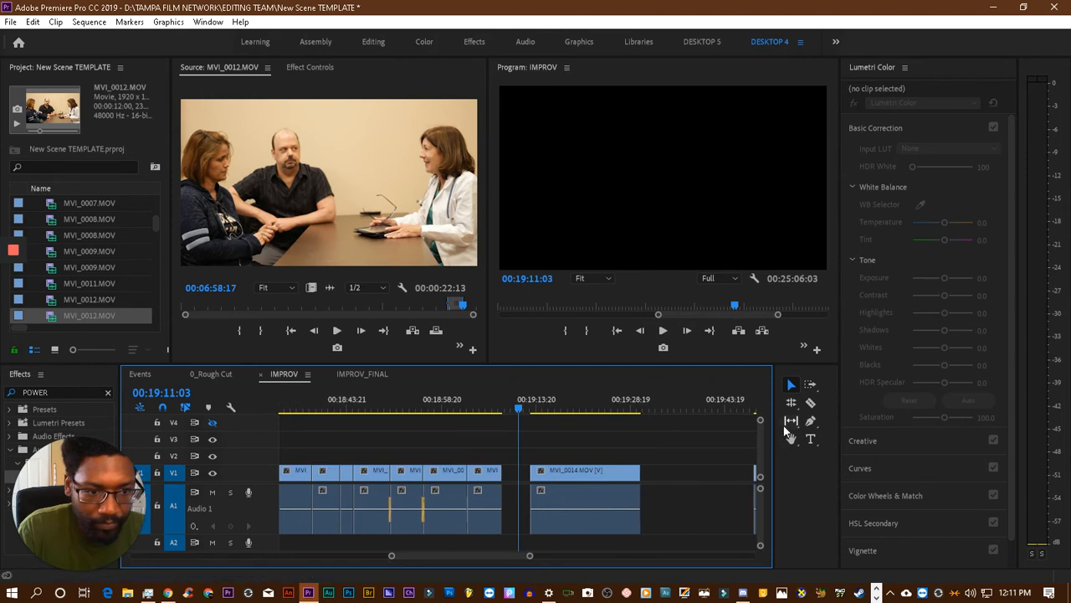
pyautogui.click(811, 385)
pyautogui.moveTo(543, 486); pyautogui.dragTo(710, 488)
pyautogui.click(791, 385)
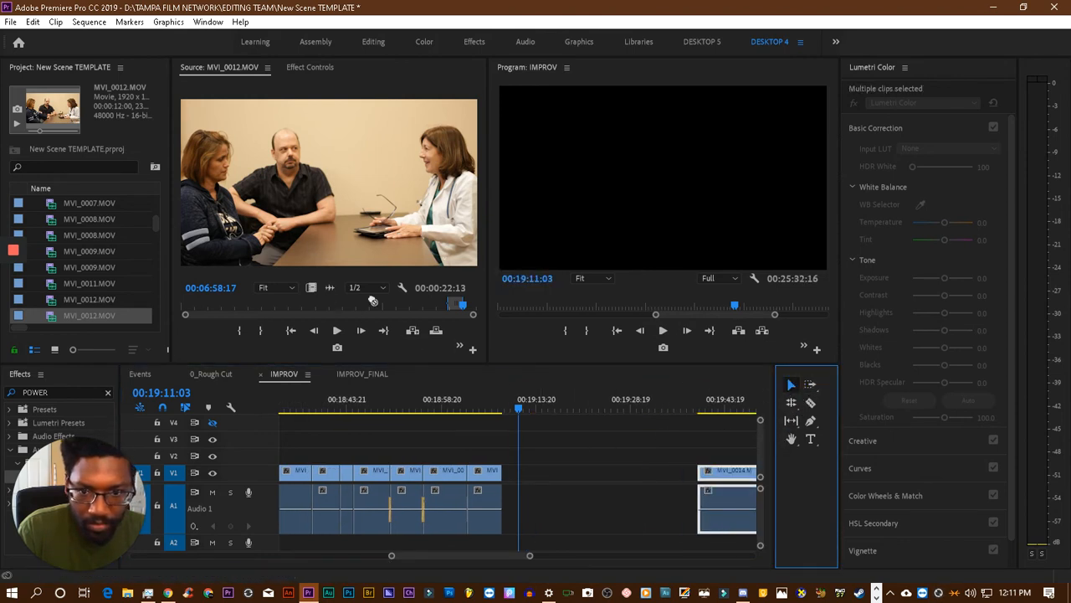
# - Place the marked MVI_0012.MOV source range on V1 and A1 directly after MVI_0013.MOV and play across the cut
pyautogui.moveTo(372, 300); pyautogui.dragTo(497, 417)
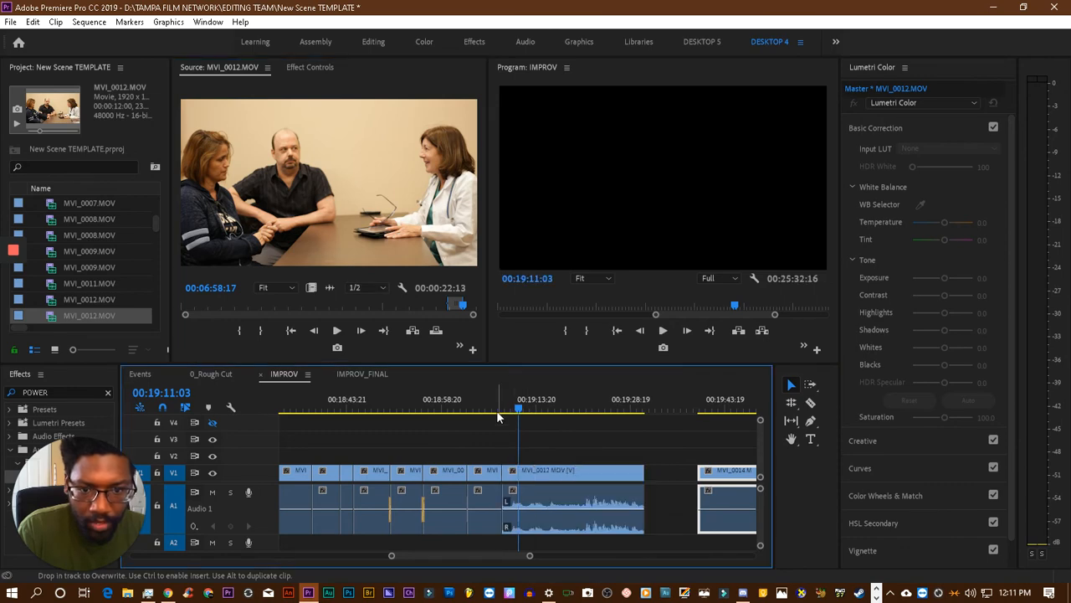
pyautogui.click(483, 402)
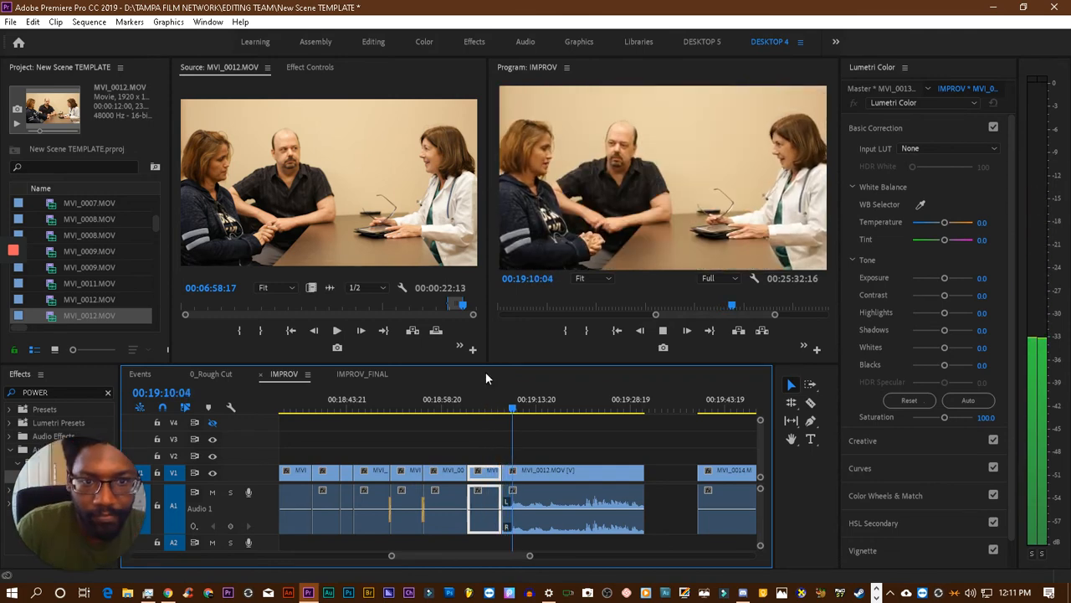
pyautogui.press('space')
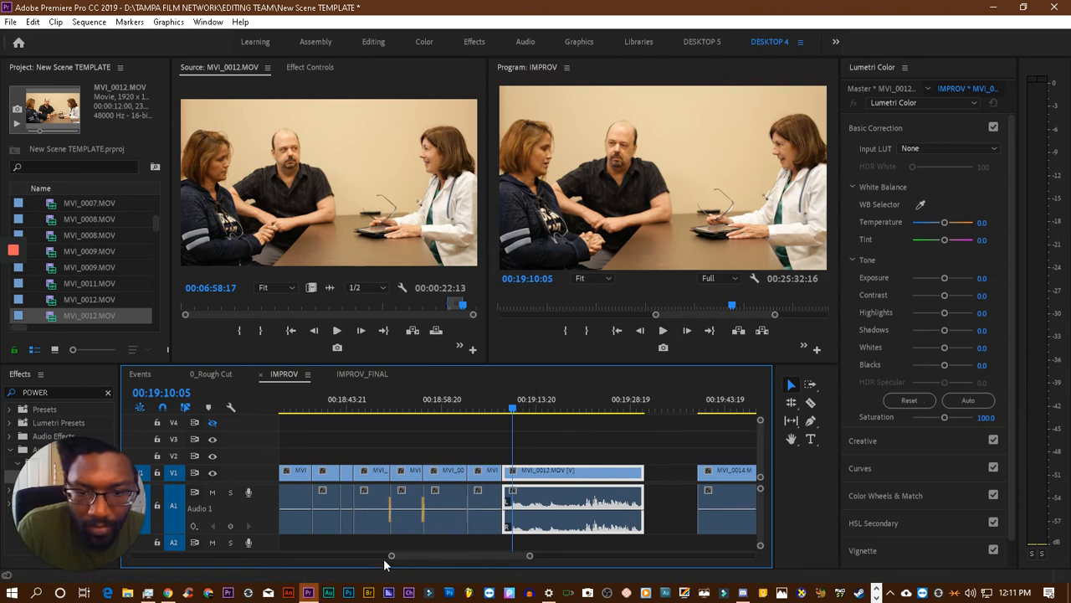
# - Replay the end of the MVI_0013.MOV clip, including from 00:19:04:23, to find a tighter cut point into MVI_0012.MOV
pyautogui.moveTo(390, 556); pyautogui.dragTo(418, 557)
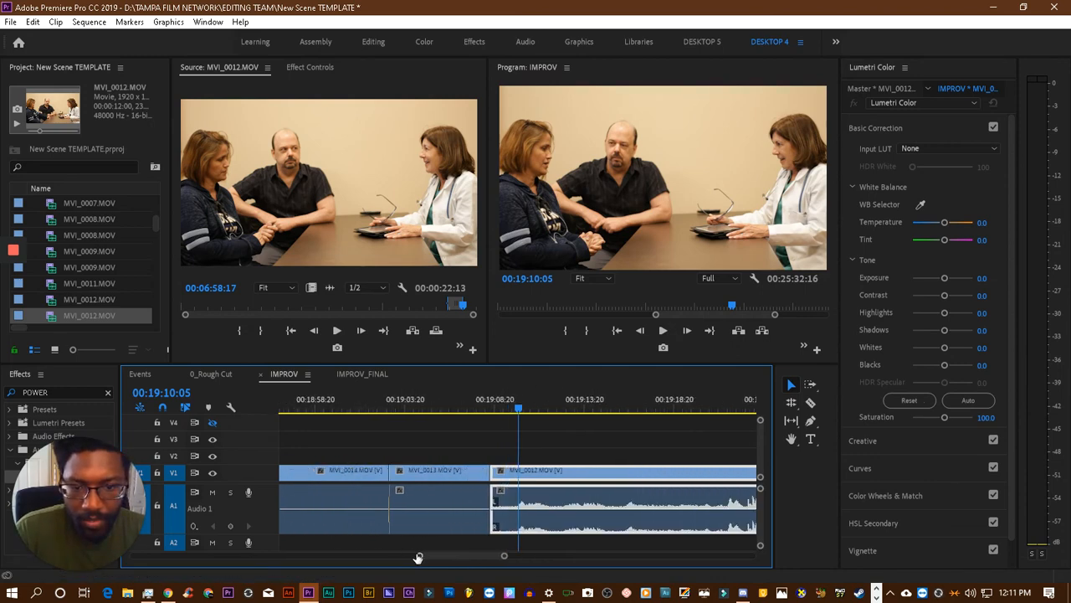
pyautogui.click(471, 408)
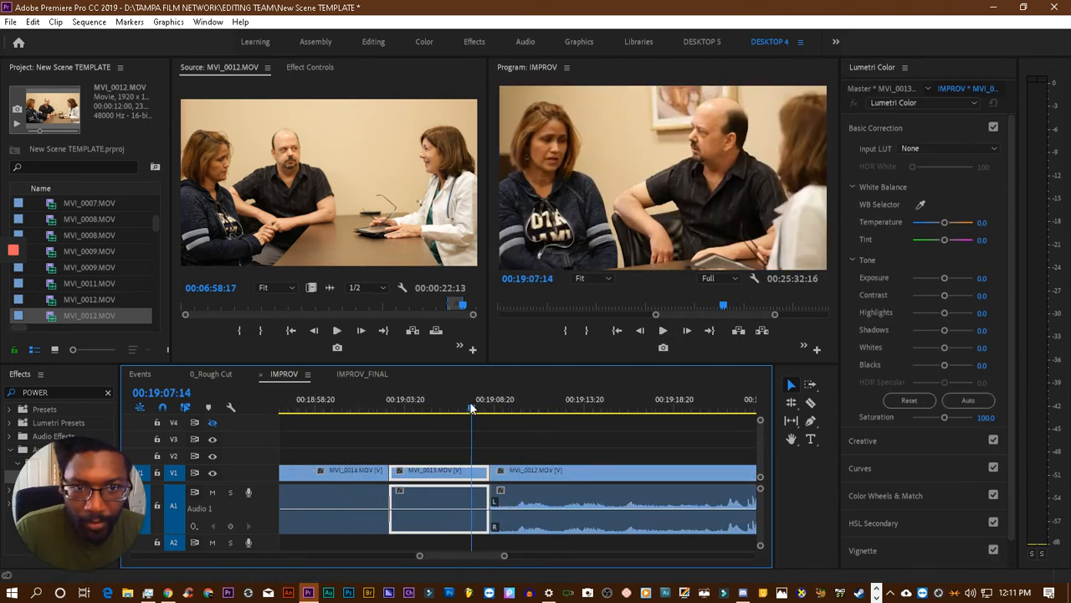
pyautogui.press('space')
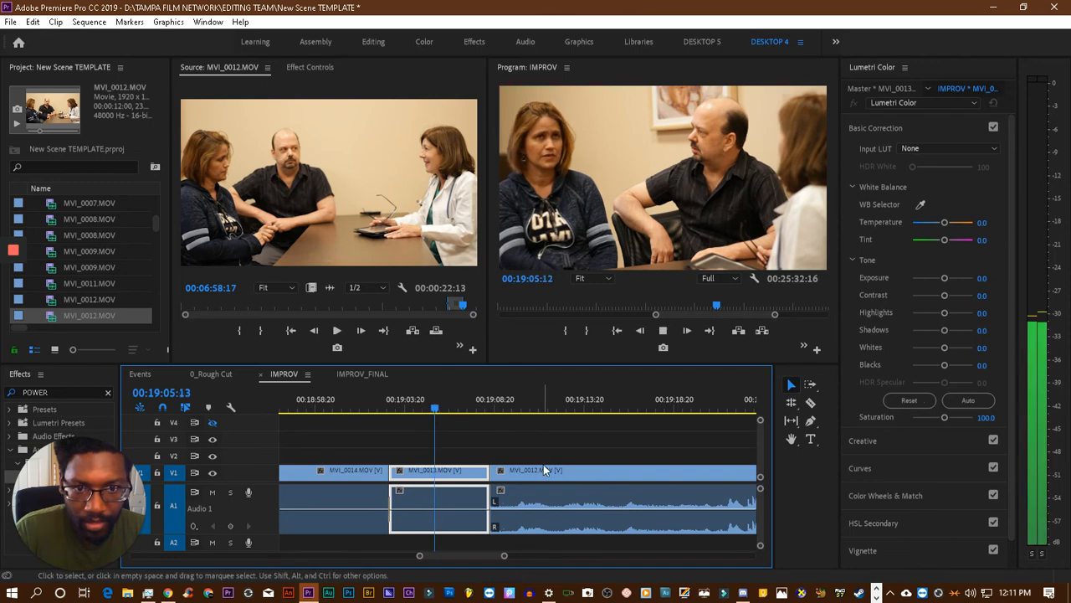
pyautogui.press('space')
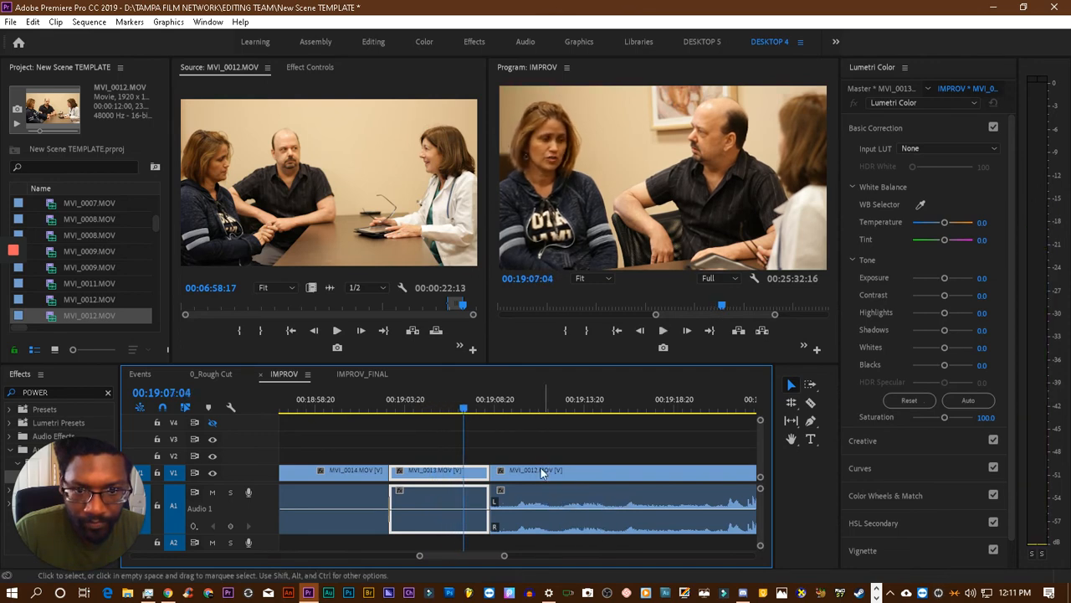
pyautogui.moveTo(463, 408); pyautogui.dragTo(427, 416)
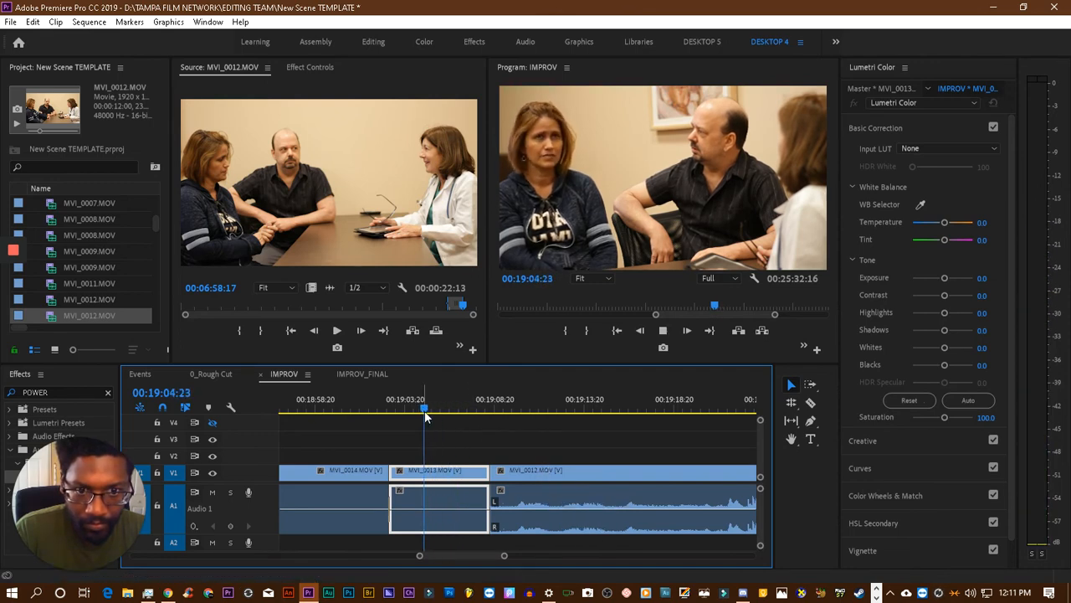
pyautogui.press('space')
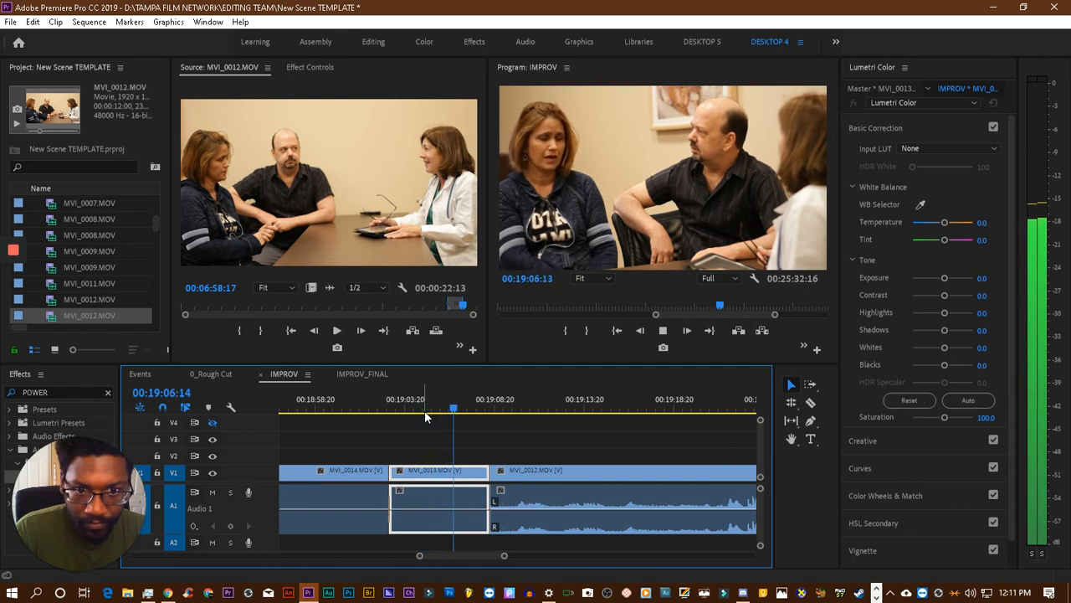
pyautogui.press('space')
# - Move the MVI_0012.MOV clip earlier to about 00:19:07:02, overwriting the end of MVI_0013.MOV, and play across the new cut
pyautogui.click(521, 474)
pyautogui.press('space')
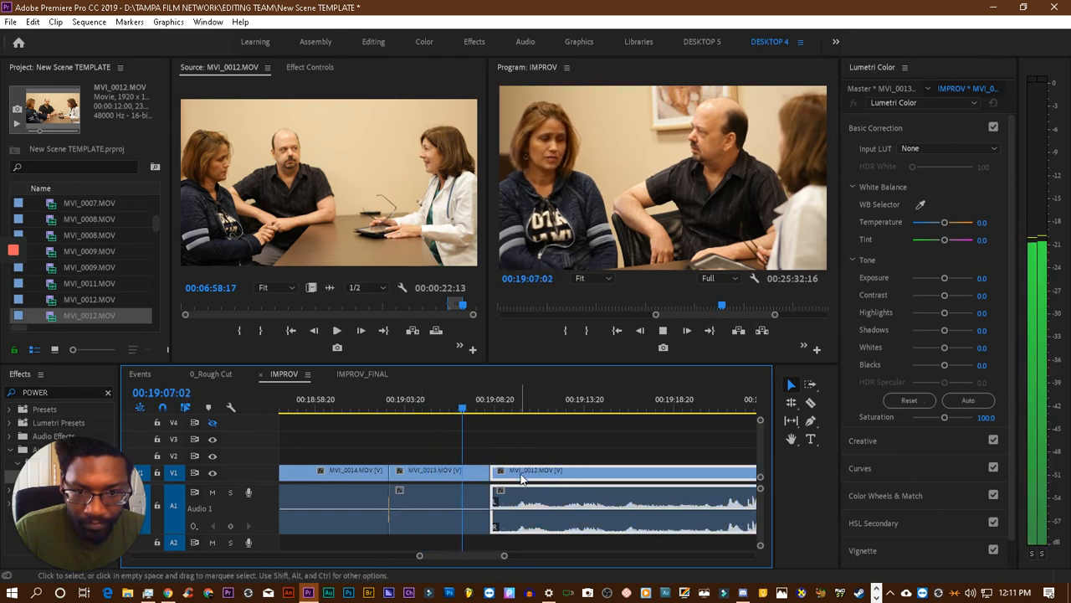
pyautogui.press('space')
pyautogui.moveTo(520, 474)
pyautogui.mouseDown()
pyautogui.moveTo(478, 473)
pyautogui.moveTo(531, 473)
pyautogui.moveTo(500, 475)
pyautogui.mouseUp()
pyautogui.click(432, 410)
pyautogui.press('space')
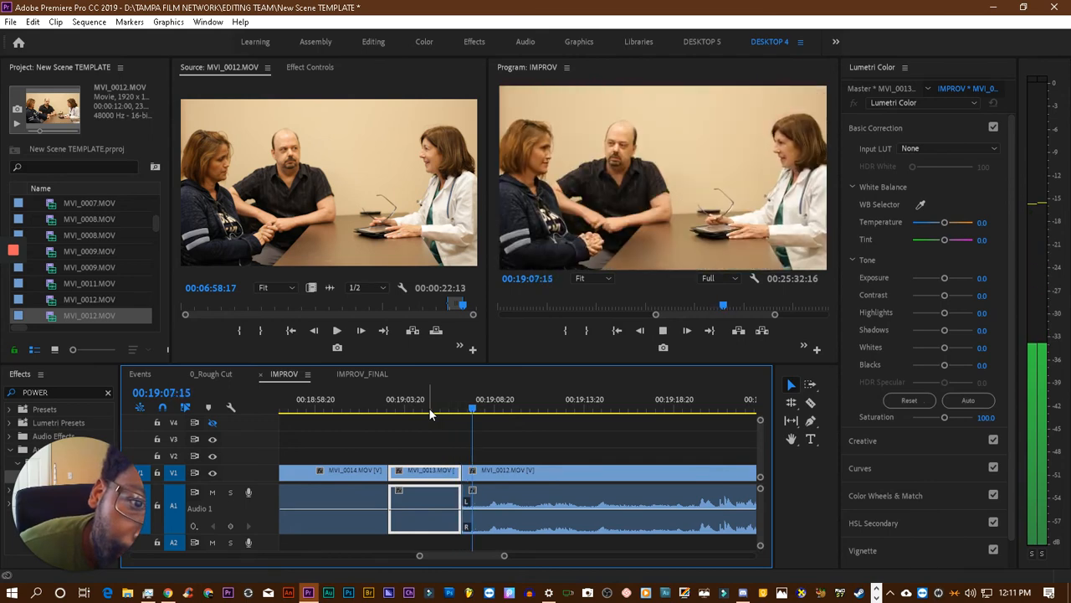
pyautogui.press('space')
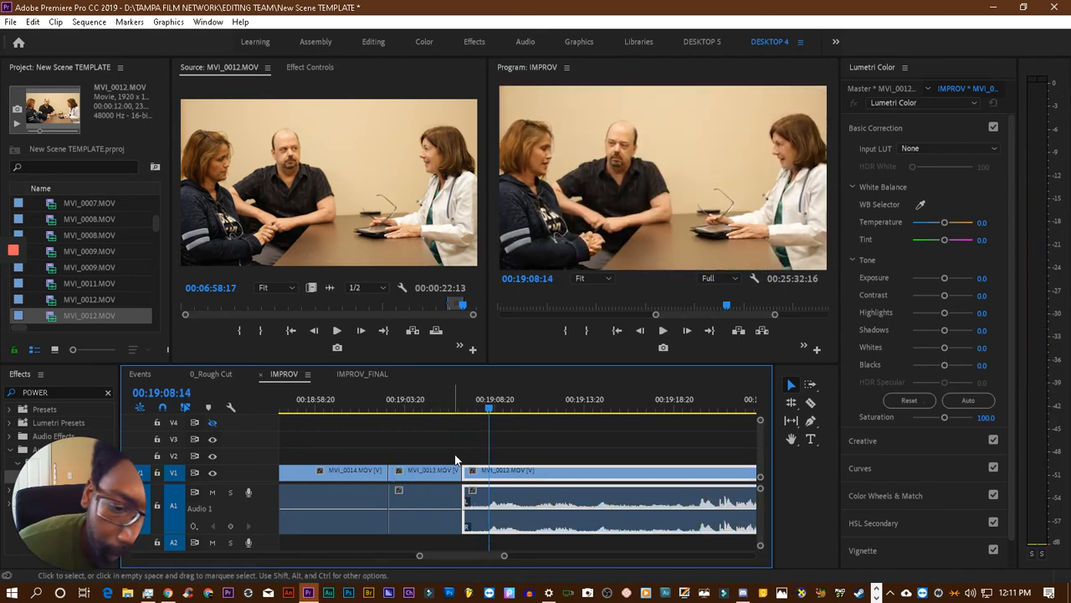
# - Play across the cut from MVI_0013.MOV into MVI_0012.MOV to check how the audio changes
pyautogui.moveTo(464, 474)
pyautogui.mouseDown()
pyautogui.moveTo(499, 479)
pyautogui.moveTo(477, 467)
pyautogui.mouseUp()
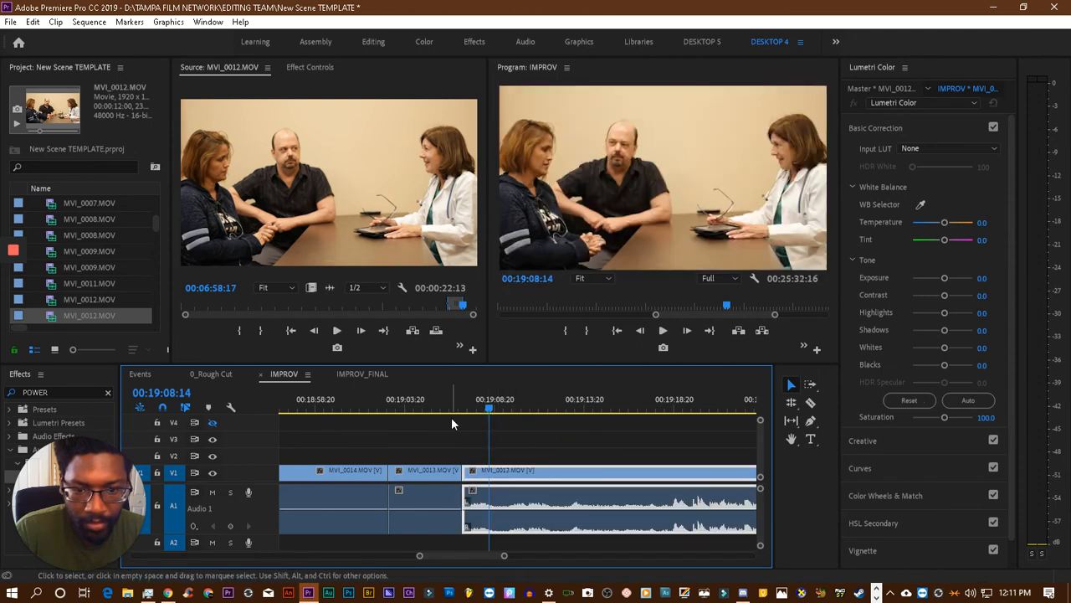
pyautogui.click(447, 408)
pyautogui.press('space')
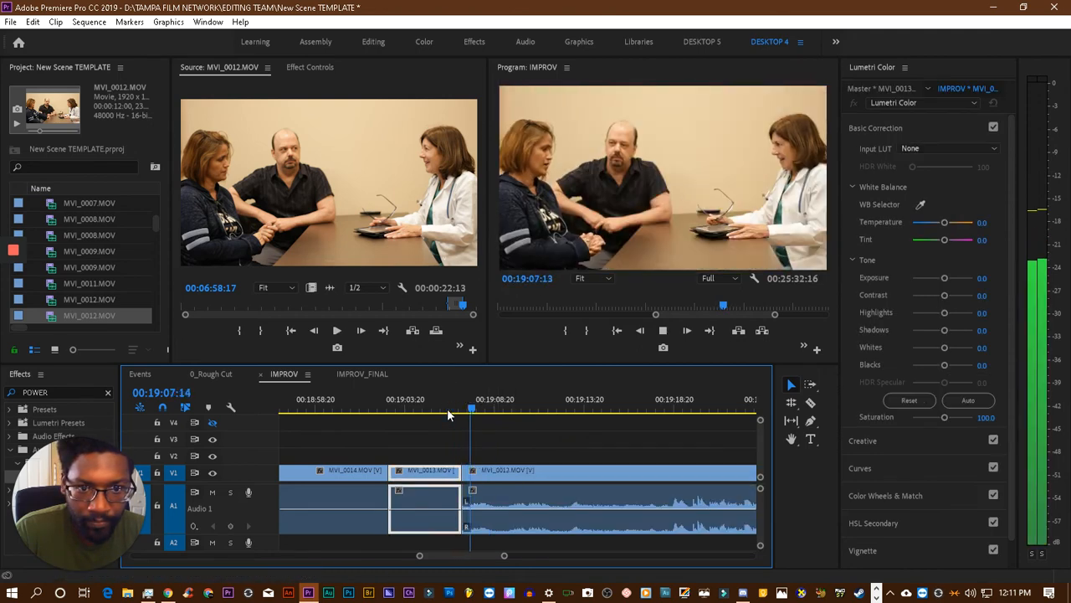
pyautogui.click(519, 481)
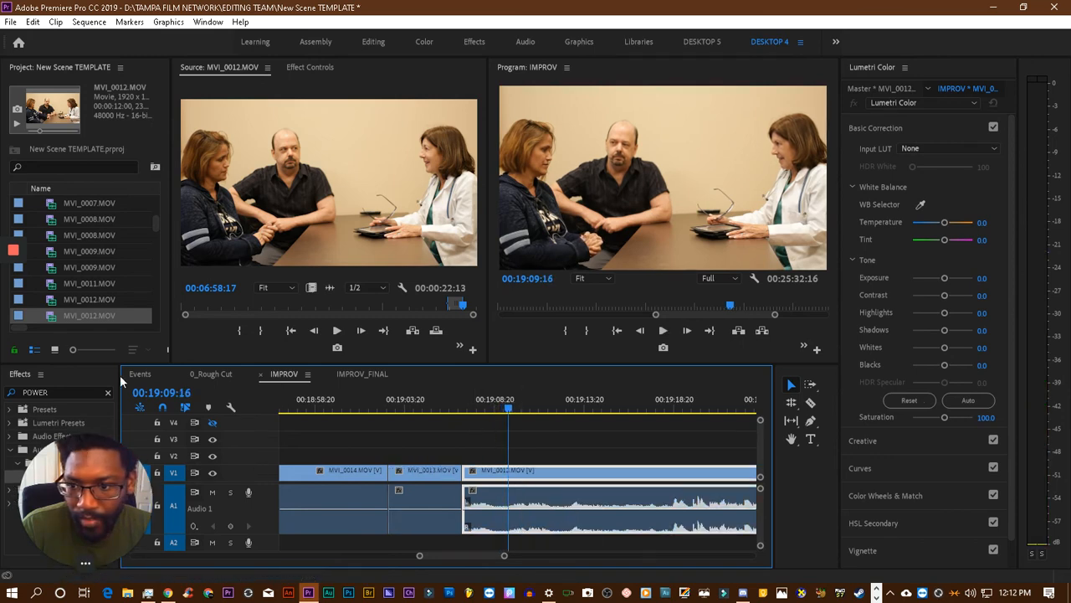
# - Add a Constant Power crossfade at the A1 cut between MVI_0013.MOV and MVI_0012.MOV and play across it
pyautogui.moveTo(65, 474); pyautogui.dragTo(466, 508)
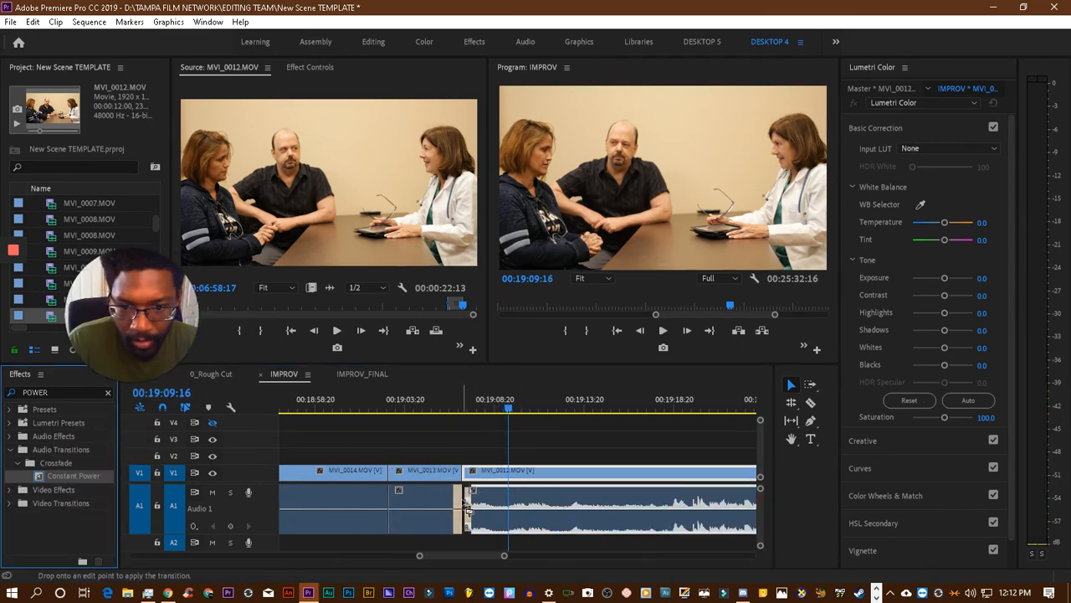
pyautogui.click(446, 400)
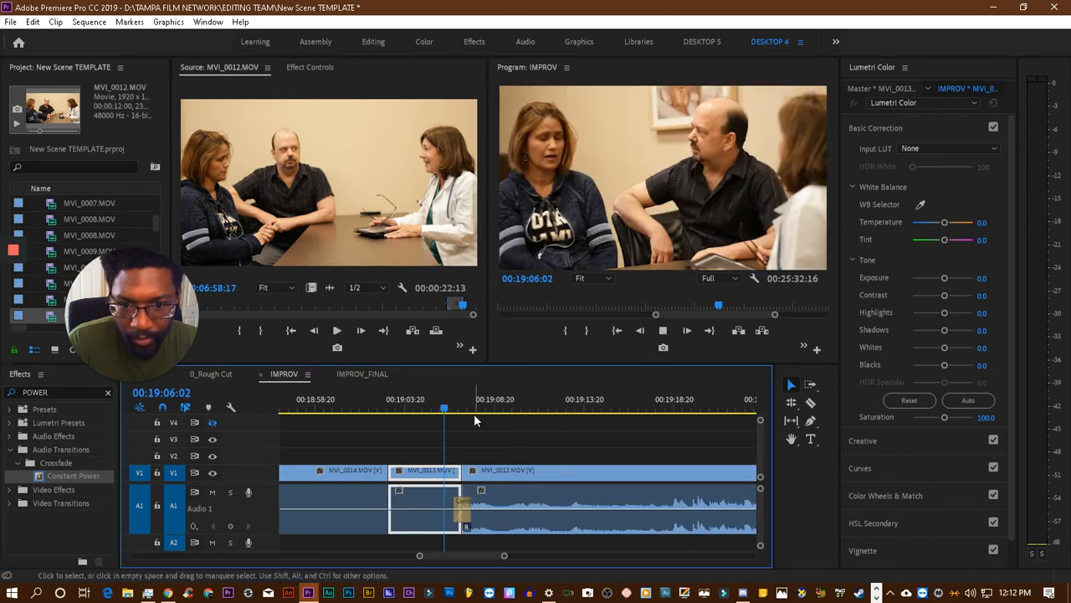
pyautogui.press('space')
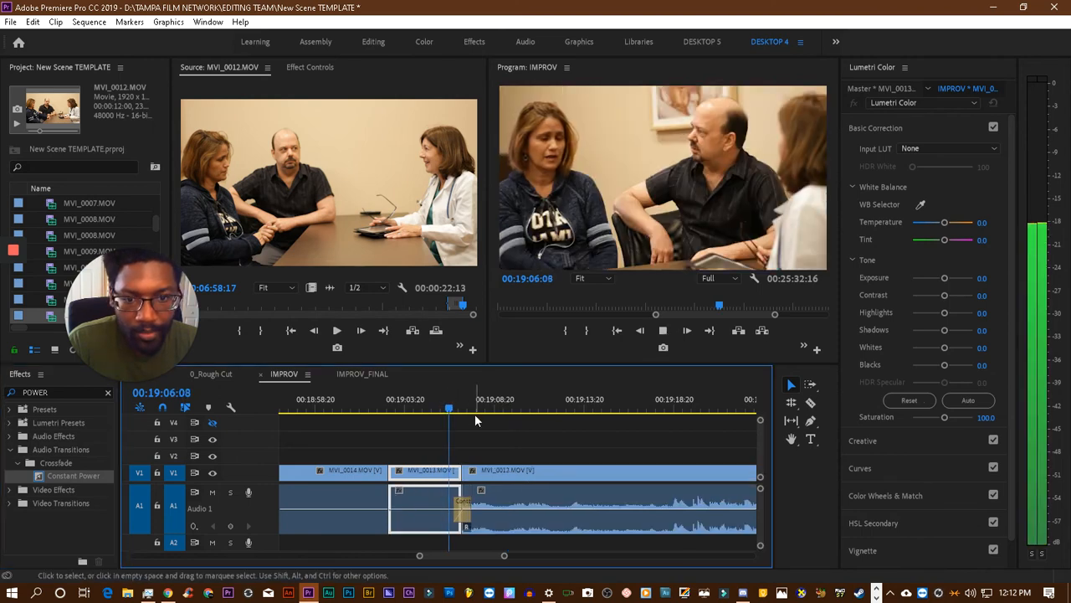
pyautogui.press('space')
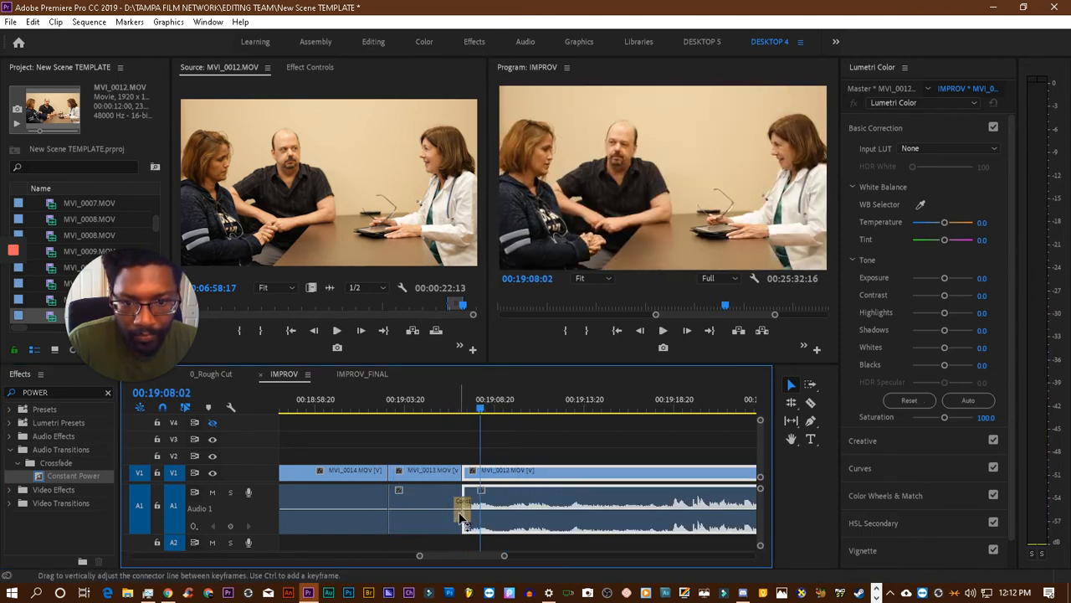
# - Shorten the Constant Power crossfade at the MVI_0013.MOV to MVI_0012.MOV cut and listen to it again
pyautogui.click(464, 508)
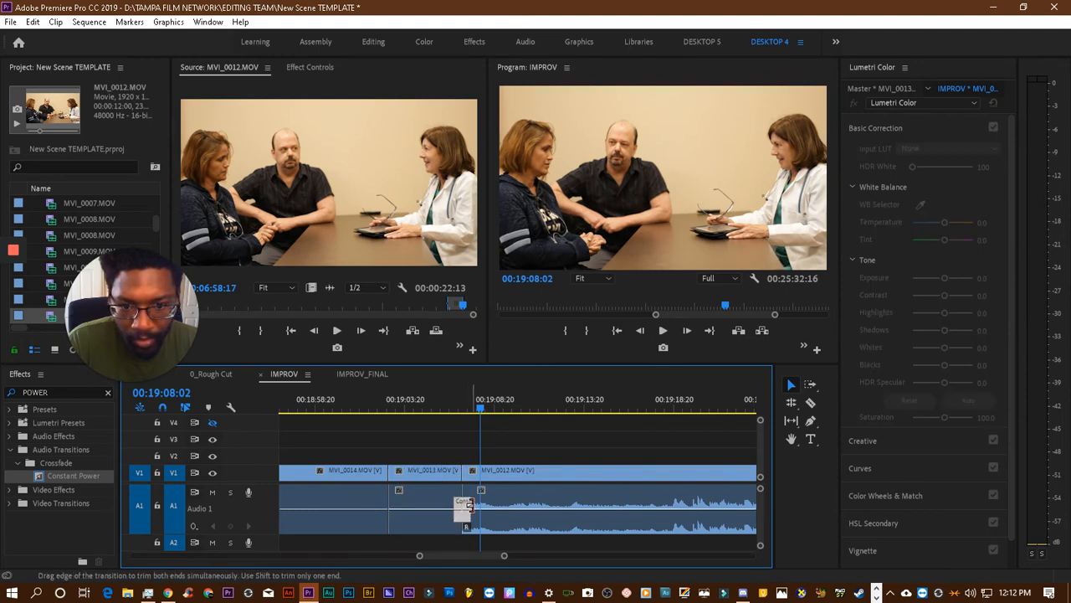
pyautogui.moveTo(469, 504); pyautogui.dragTo(462, 505)
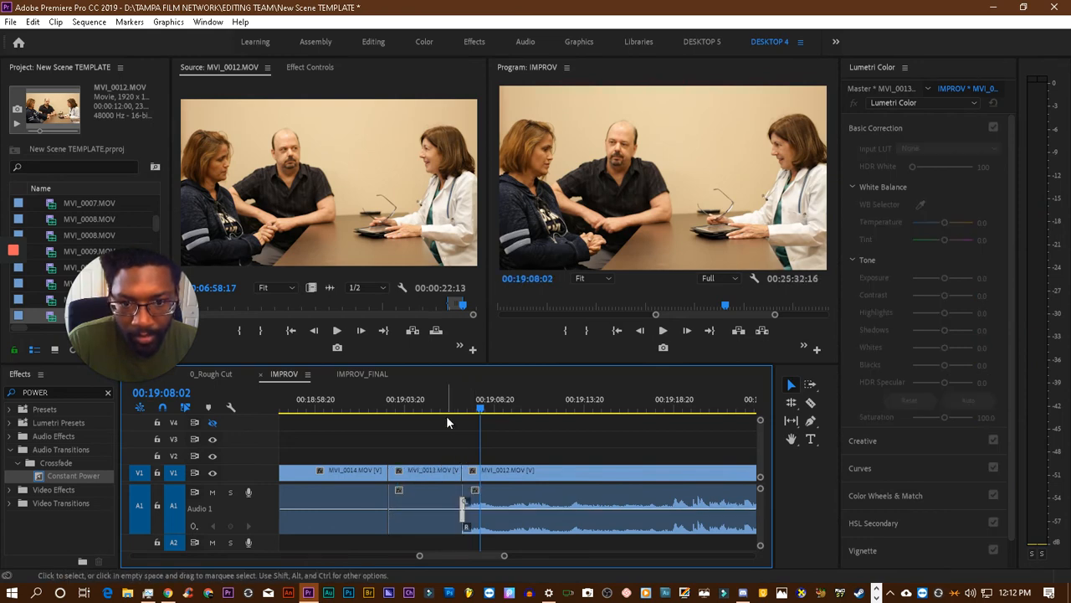
pyautogui.click(448, 407)
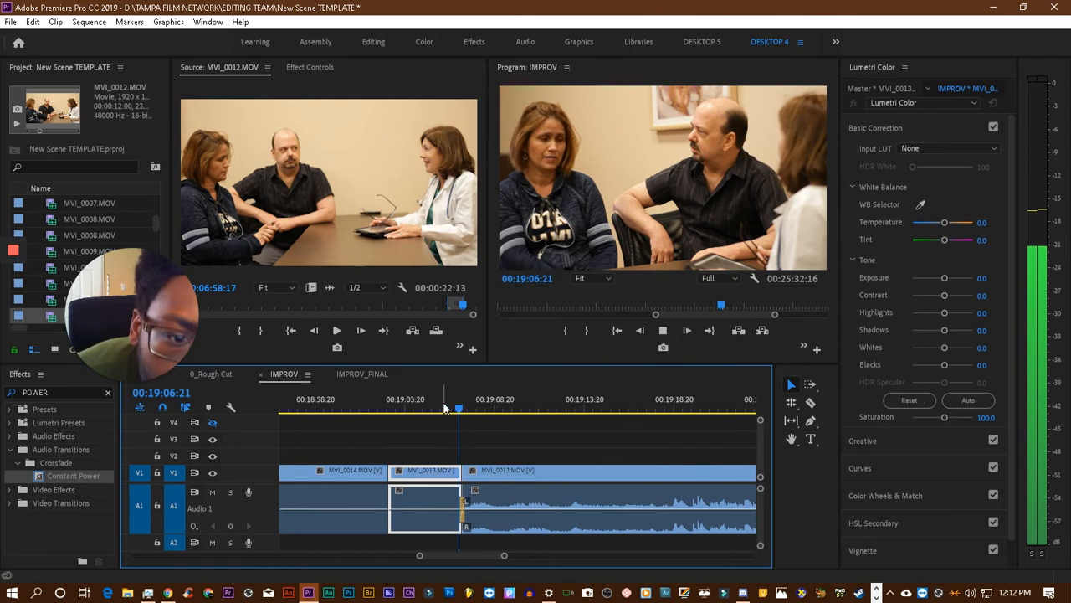
pyautogui.press('space')
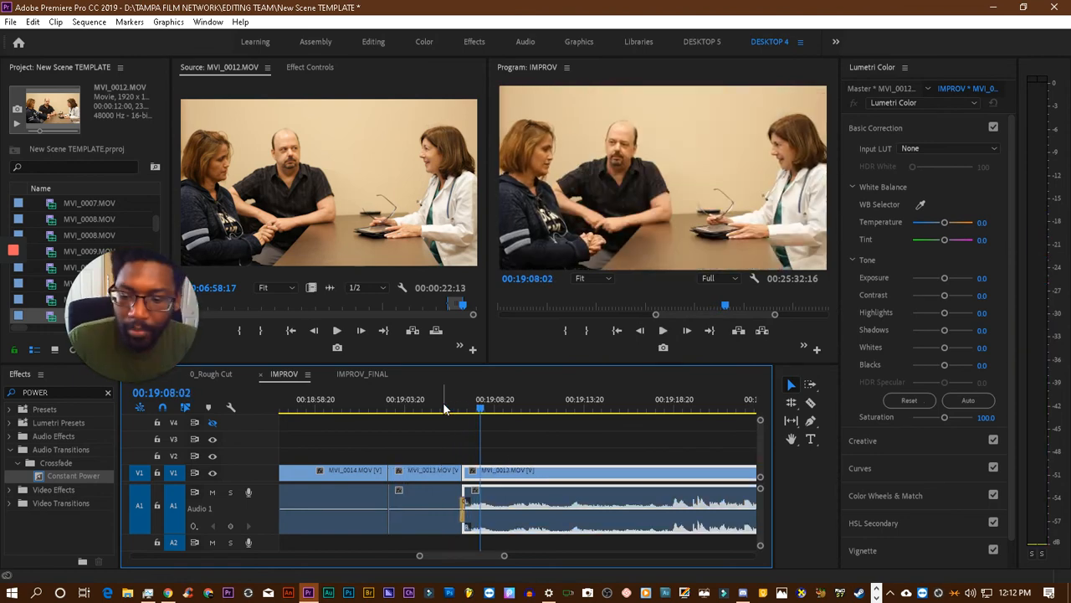
# - Undo the Constant Power crossfade and its trim, keeping MVI_0012.MOV directly against the end of MVI_0013.MOV
pyautogui.hotkey('ctrl', 'z')
pyautogui.hotkey('ctrl', 'z')
pyautogui.hotkey('ctrl', 'z')
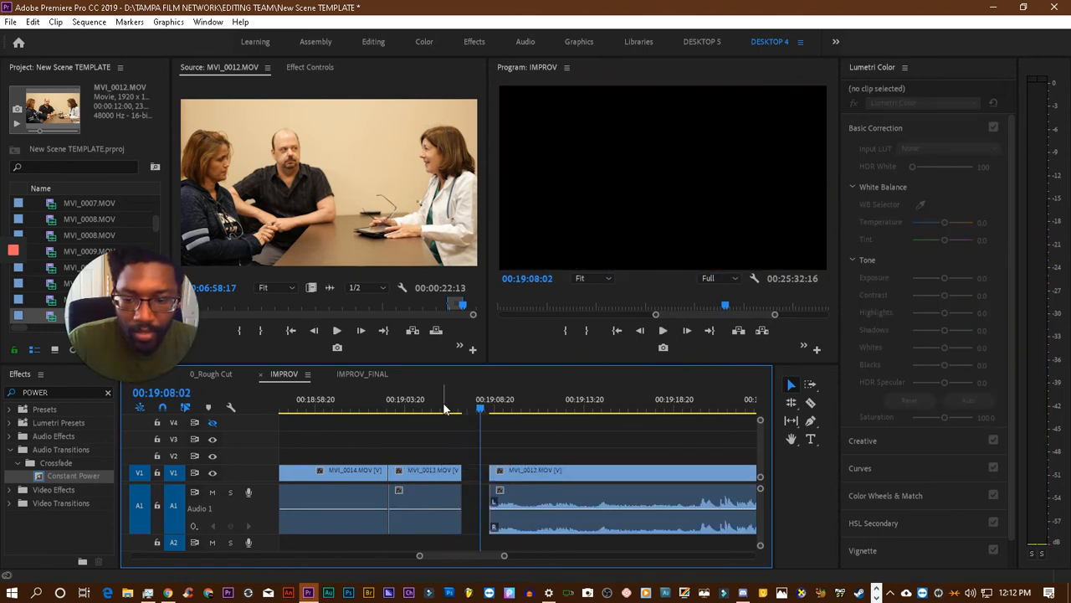
pyautogui.hotkey('ctrl', 'z')
# - Replay the end of the MVI_0013.MOV clip to find an earlier cut point at about 00:19:06:06
pyautogui.click(448, 407)
pyautogui.press('space')
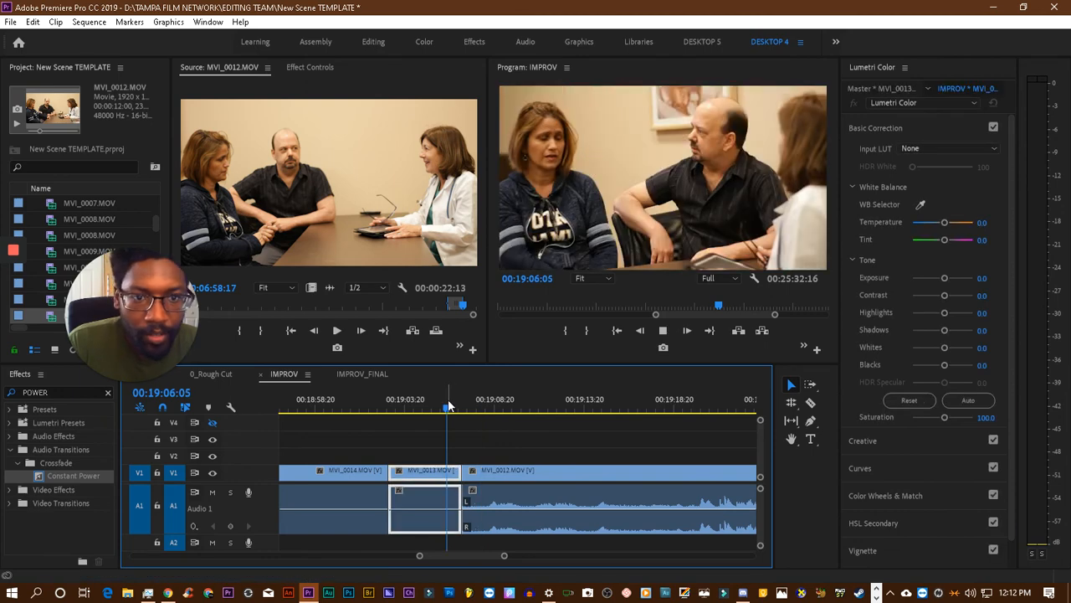
pyautogui.press('space')
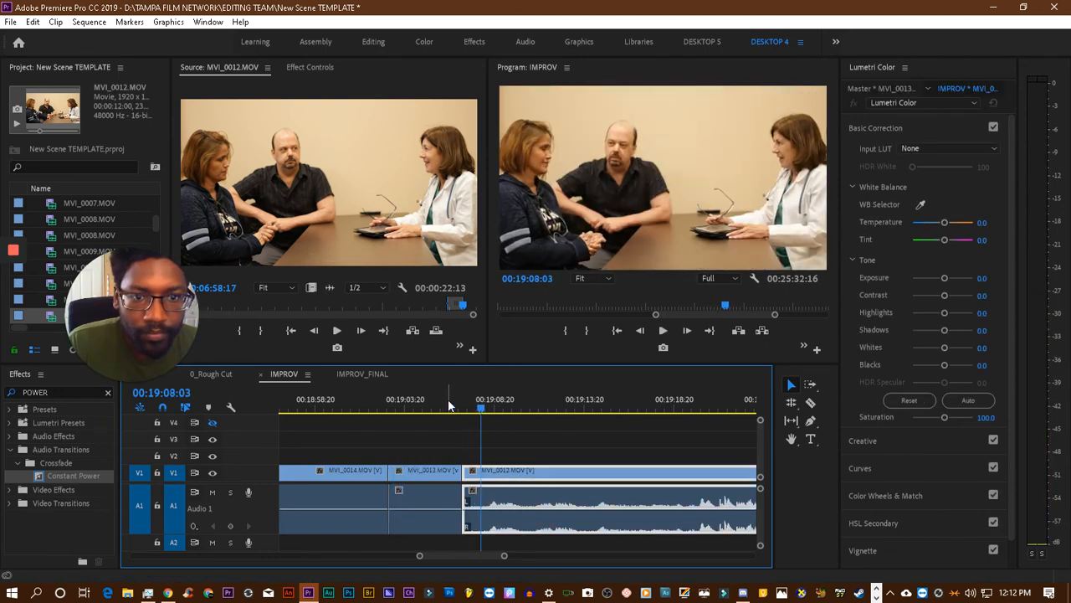
pyautogui.click(442, 410)
pyautogui.moveTo(439, 409); pyautogui.dragTo(409, 410)
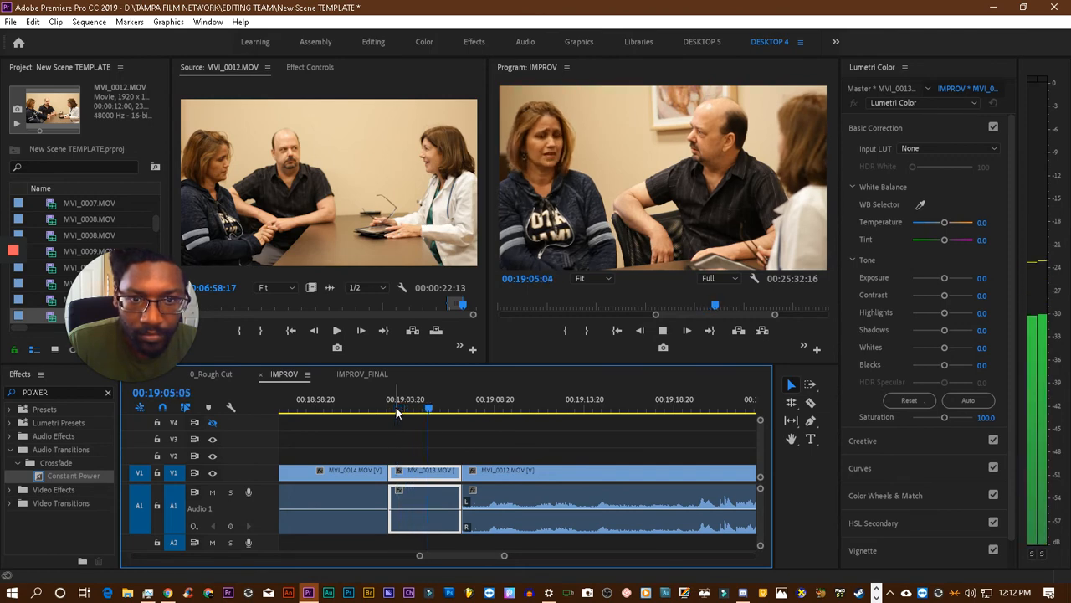
pyautogui.press('space')
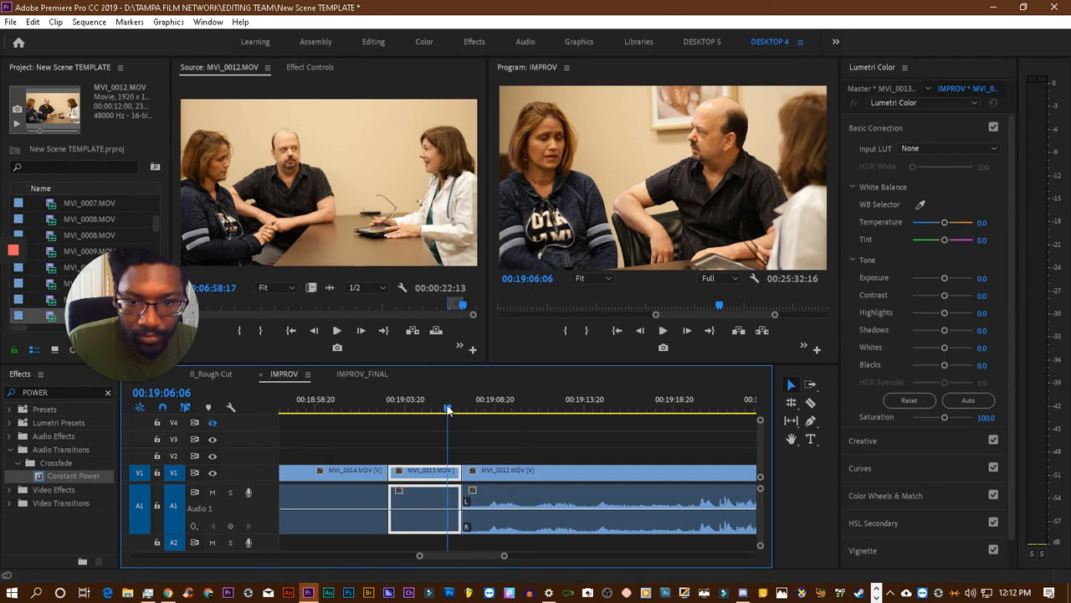
# - Move the MVI_0012.MOV clip earlier to 00:19:06:06, overwriting the end of MVI_0013.MOV, and play across the cut
pyautogui.moveTo(490, 474); pyautogui.dragTo(476, 475)
pyautogui.click(428, 402)
pyautogui.press('space')
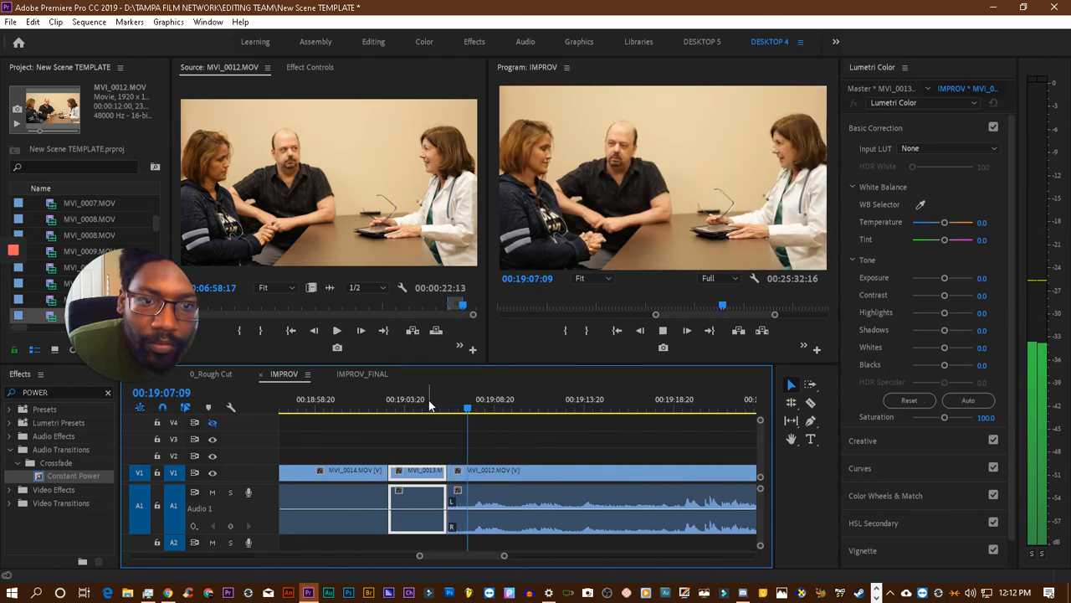
pyautogui.press('space')
pyautogui.press('space')
pyautogui.press('space')
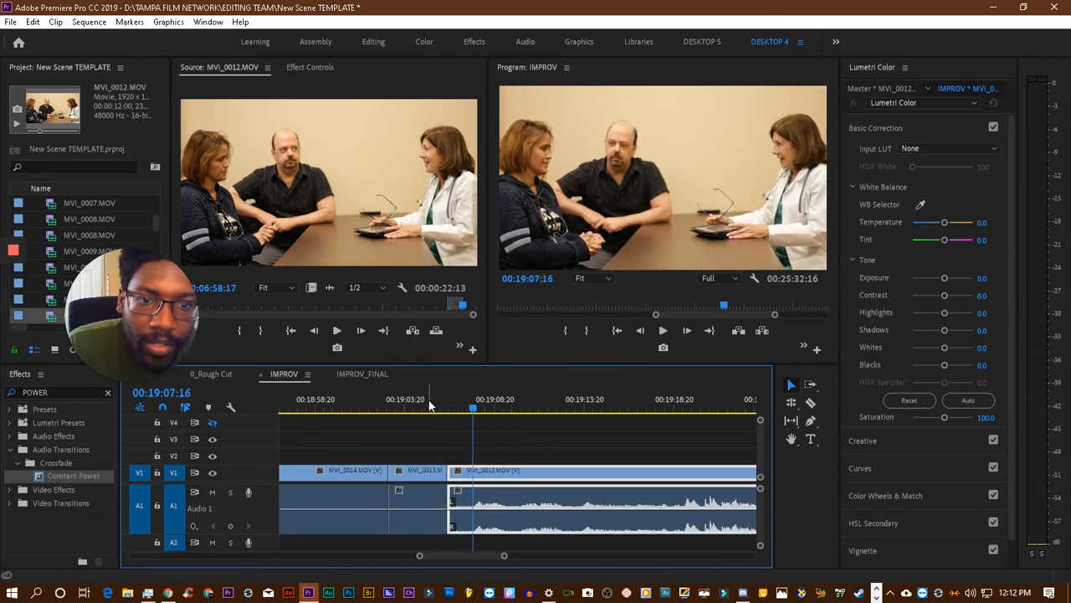
# - Ripple-trim about 1.5 seconds off the start of MVI_0012.MOV, keeping it against MVI_0013.MOV, and play across the cut
pyautogui.moveTo(456, 473); pyautogui.dragTo(475, 481)
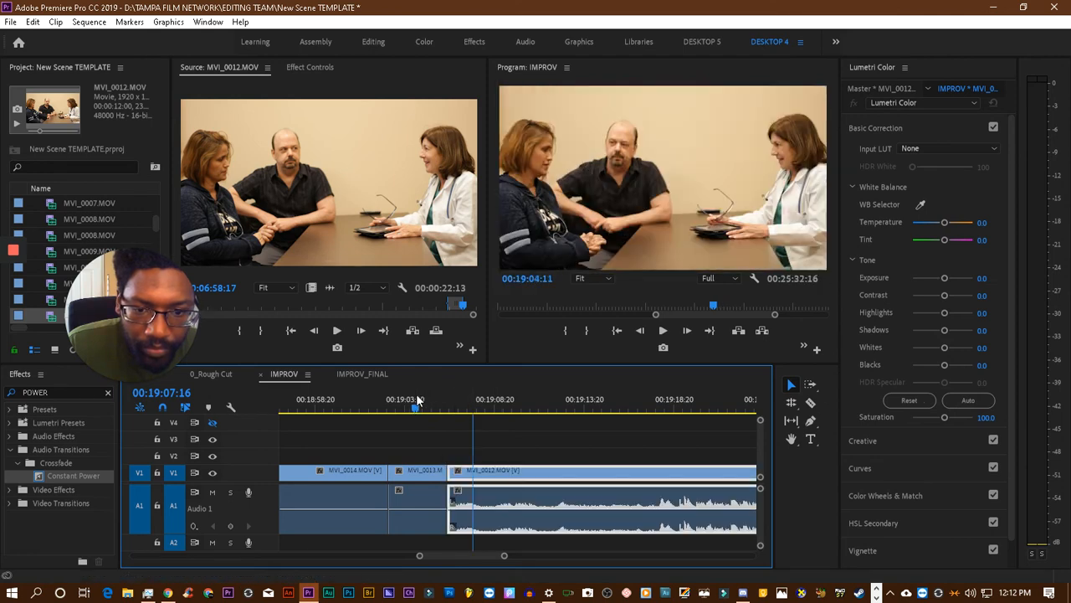
pyautogui.click(417, 399)
pyautogui.press('space')
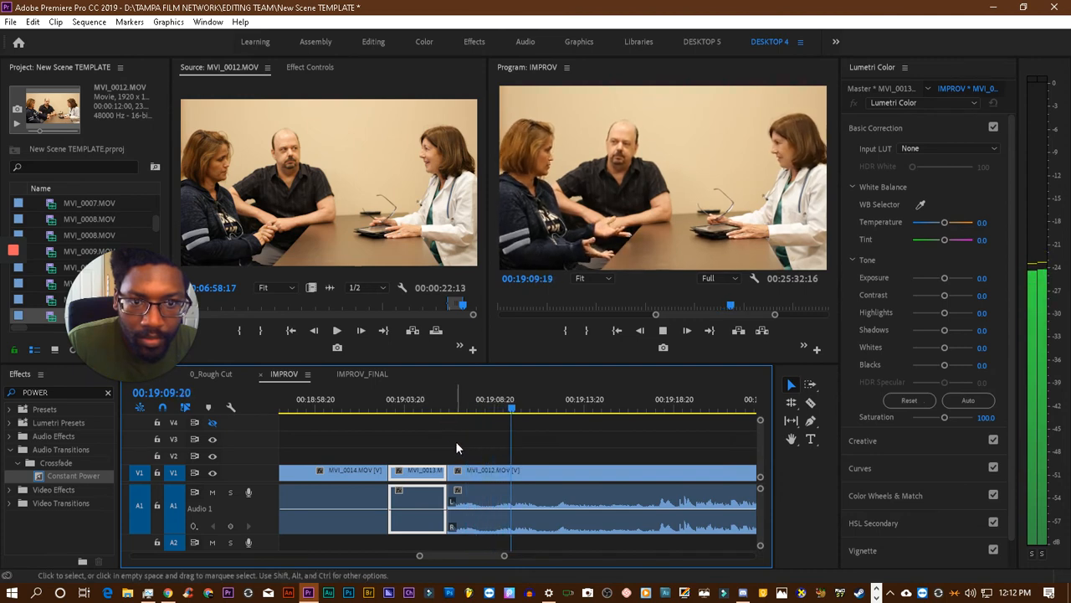
pyautogui.click(459, 473)
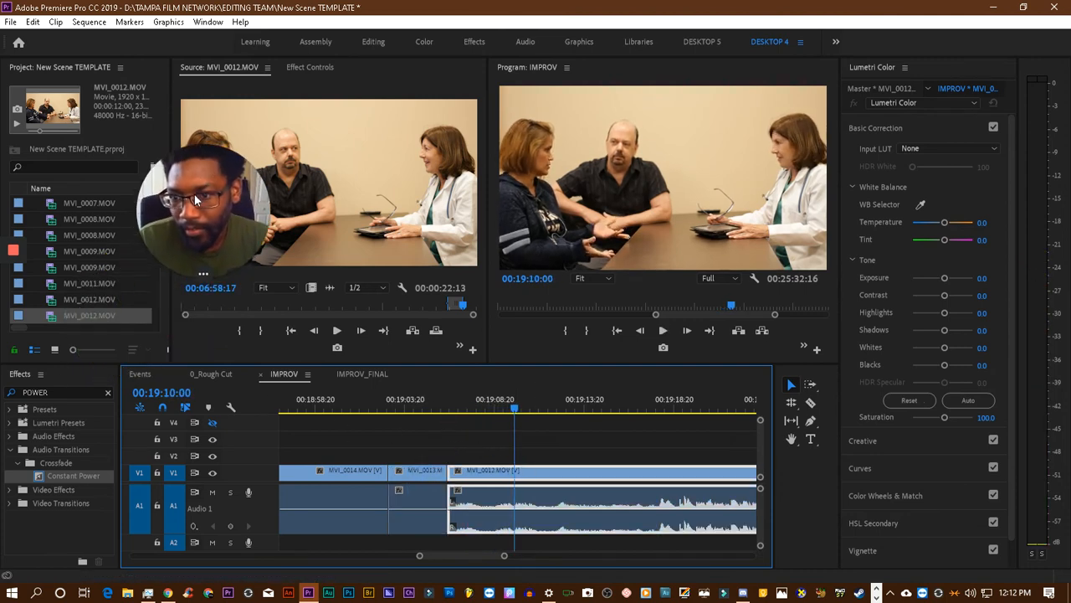
# - Search the effects for "deno", apply the DeNoise audio effect to the MVI_0012.MOV clip, and listen across the cut
pyautogui.click(71, 391)
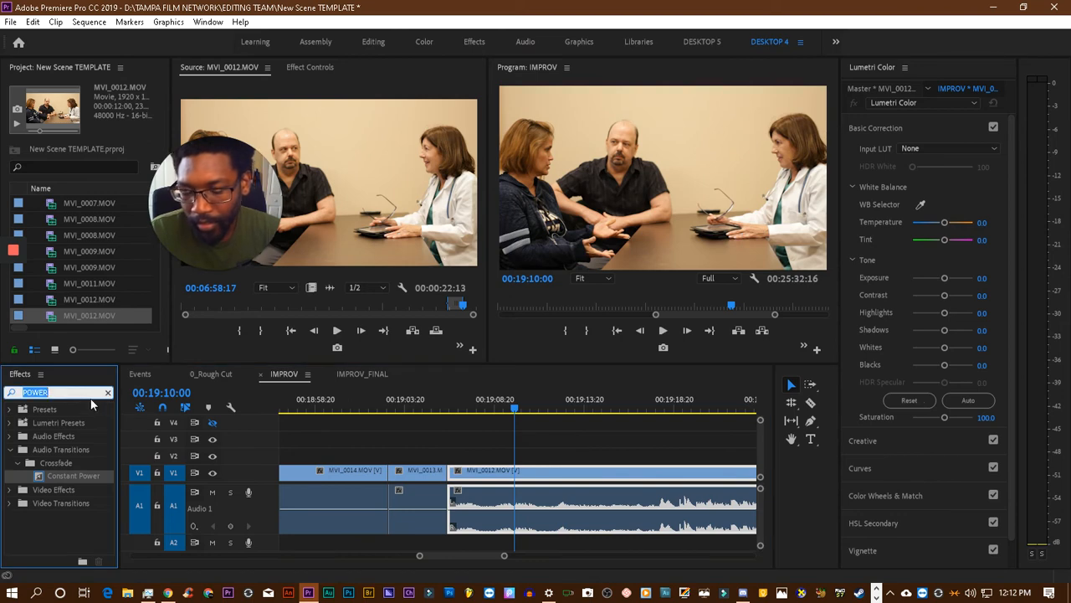
pyautogui.write('de')
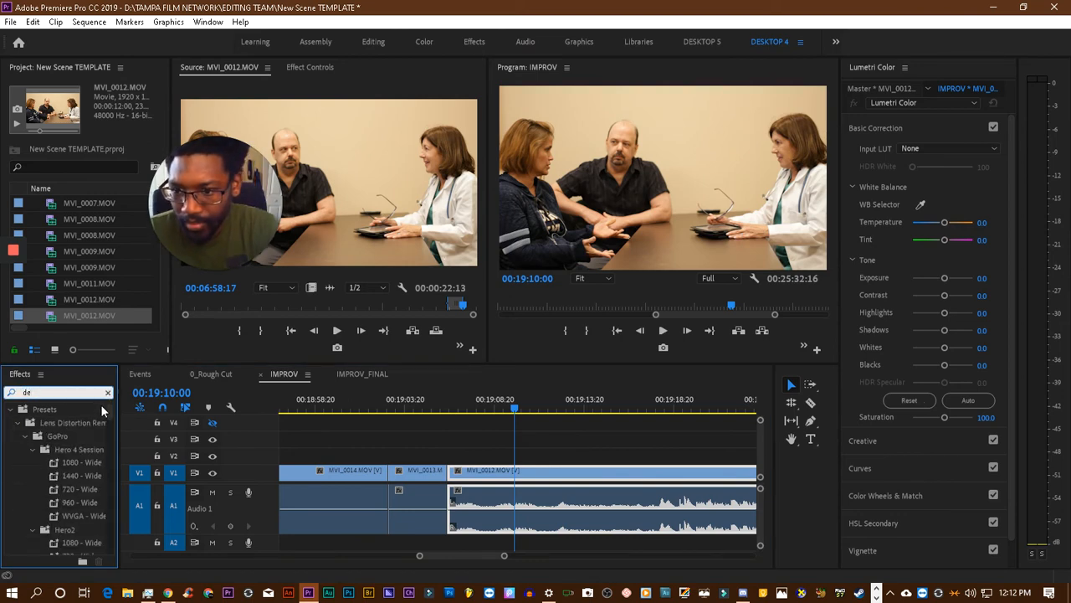
pyautogui.write('noi')
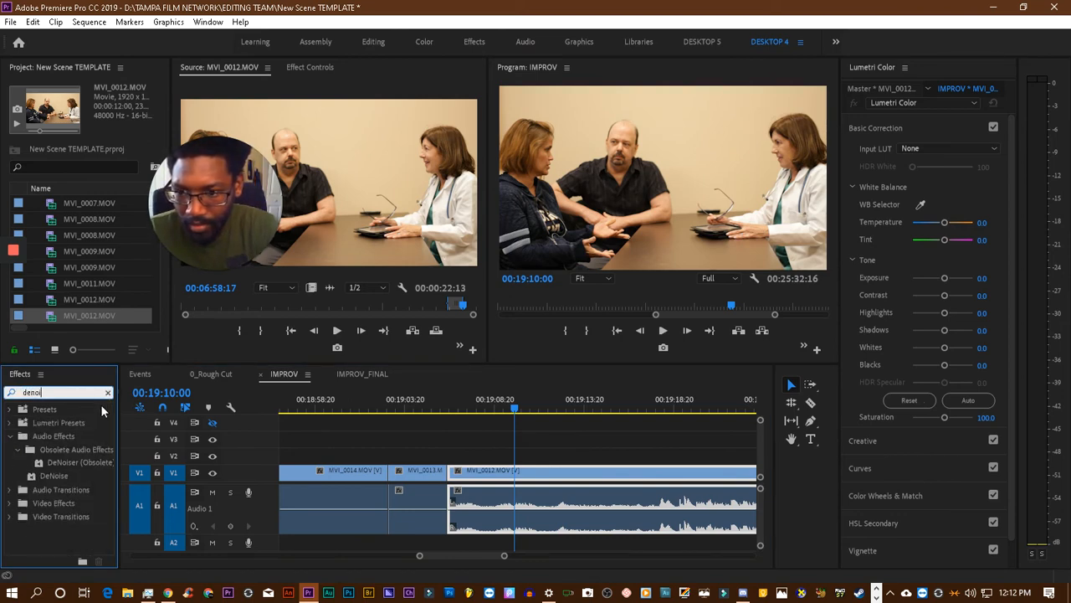
pyautogui.press('BackSpace')
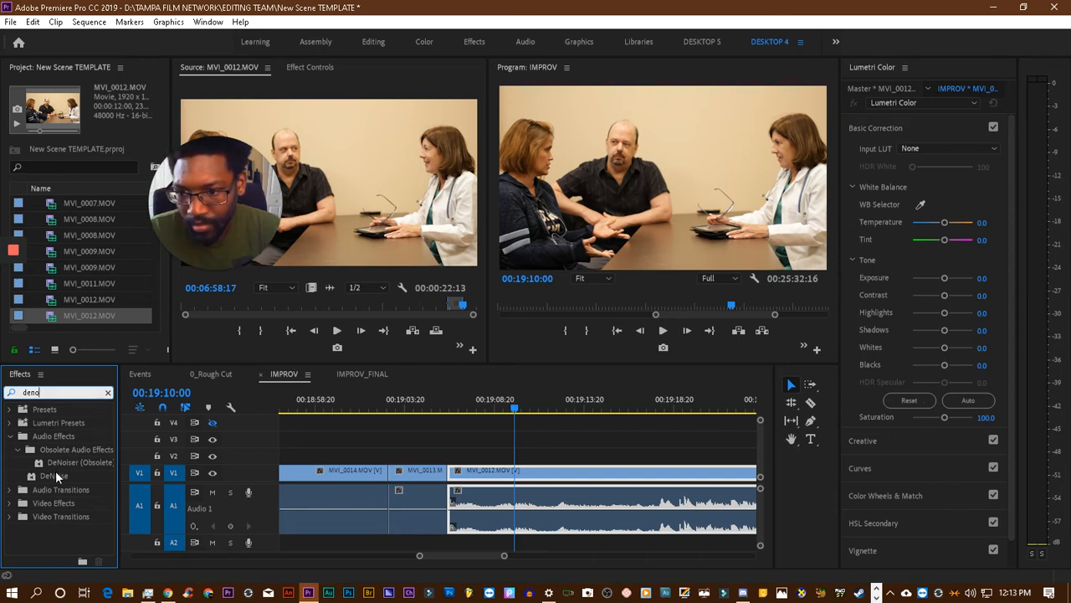
pyautogui.moveTo(55, 473); pyautogui.dragTo(505, 517)
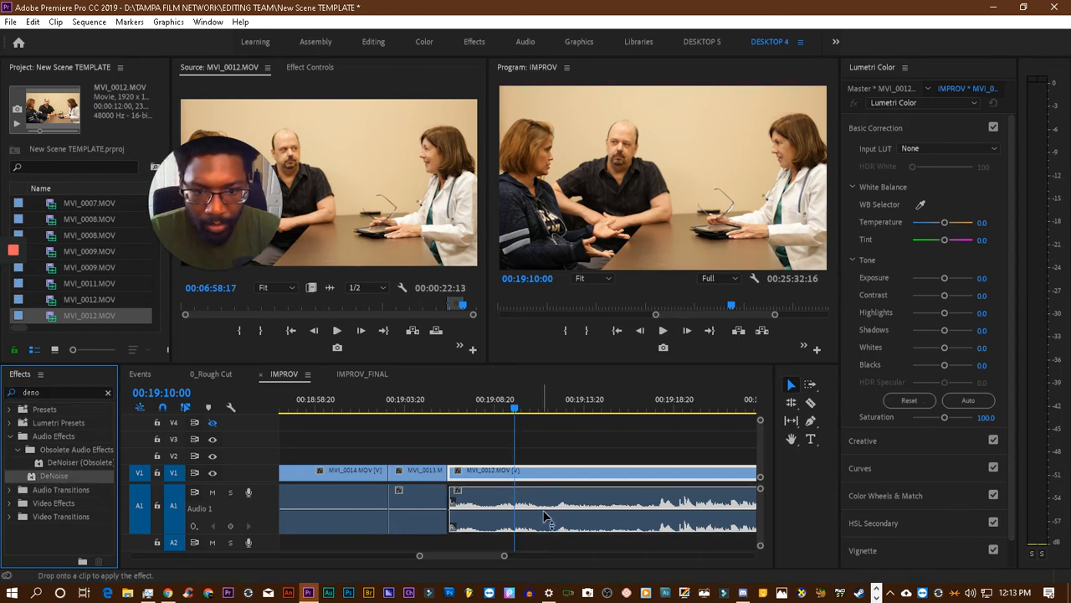
pyautogui.click(477, 407)
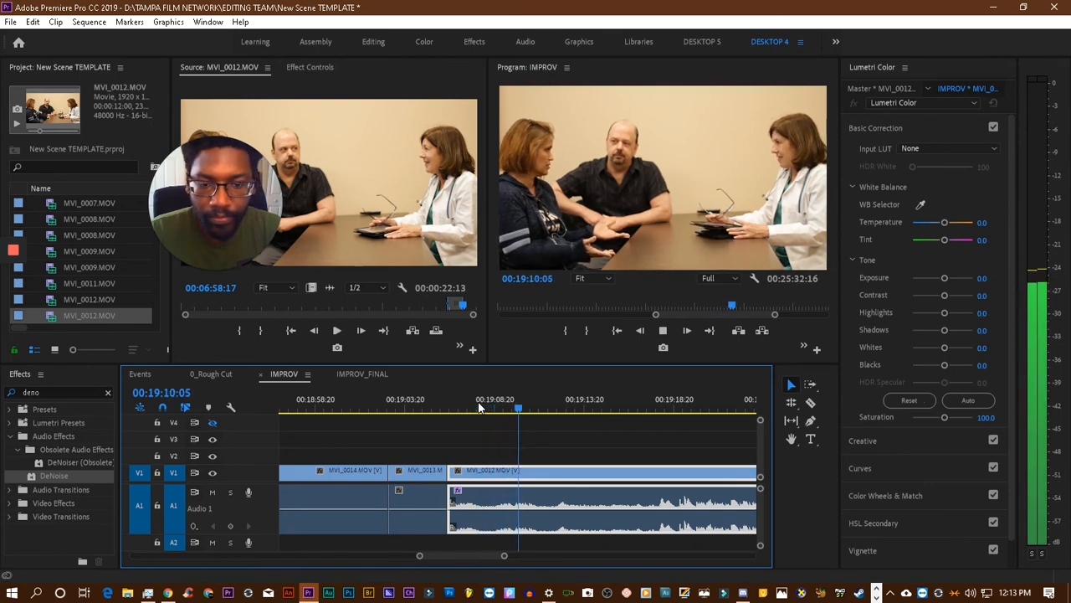
pyautogui.click(432, 408)
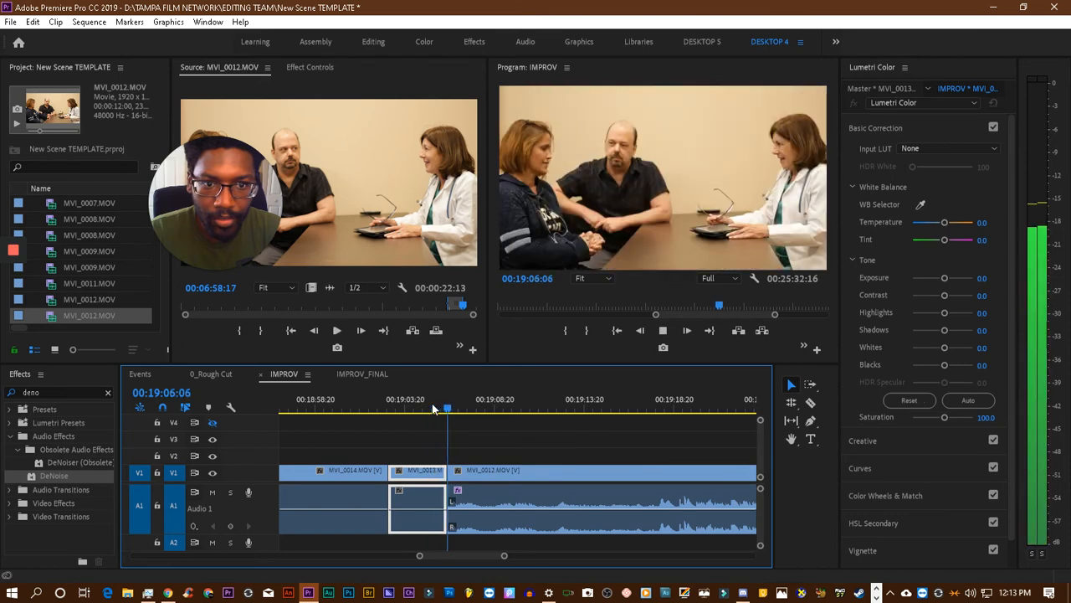
pyautogui.click(488, 471)
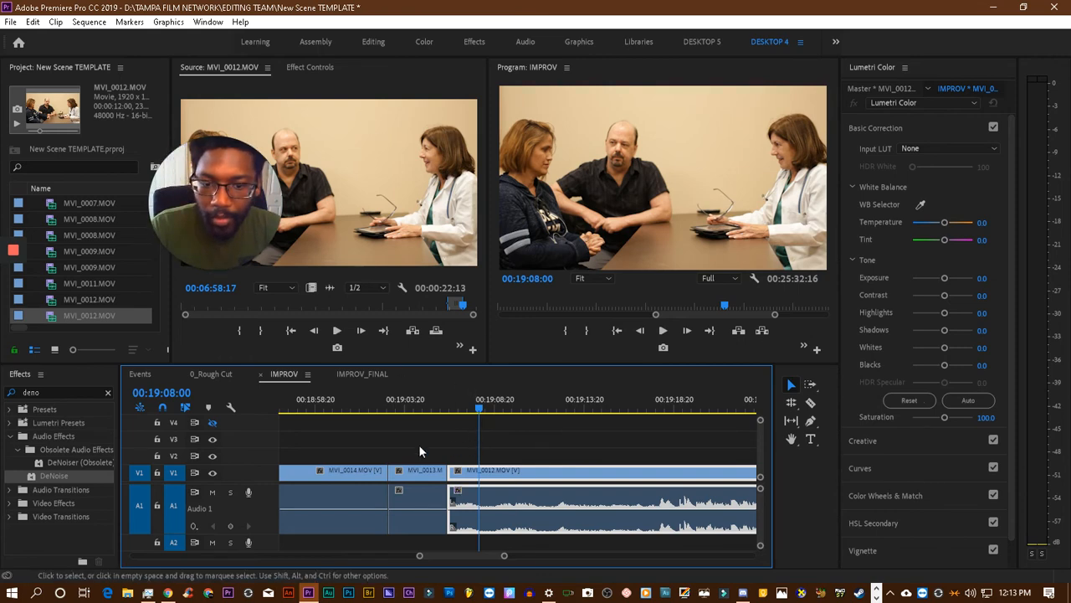
# - Apply the DeNoise audio effect to the short MVI_0013.MOV clip before the cut and play into MVI_0012.MOV
pyautogui.moveTo(43, 475); pyautogui.dragTo(427, 499)
pyautogui.click(425, 407)
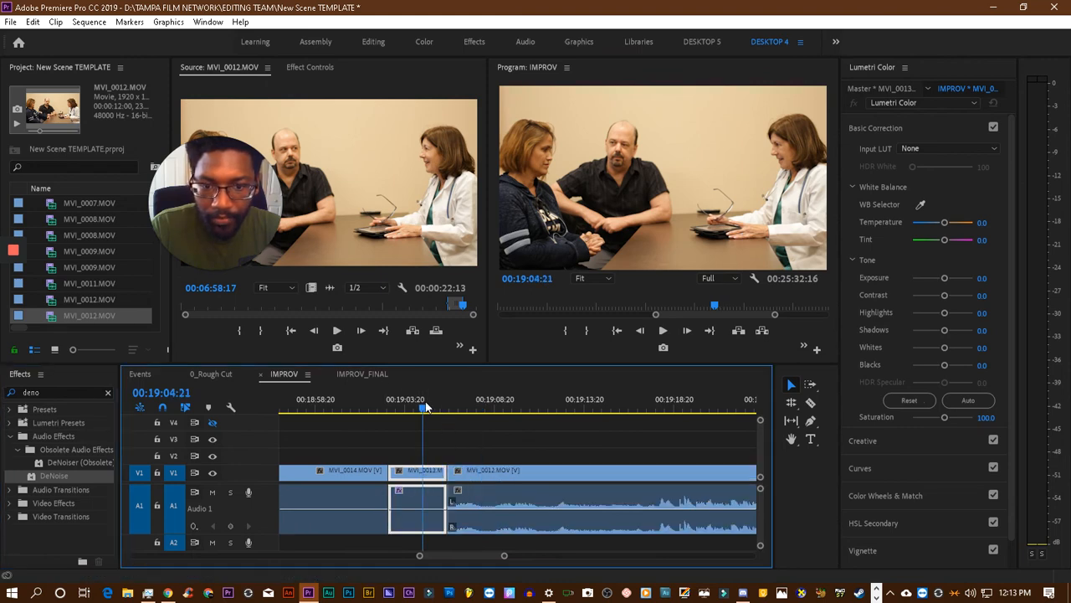
pyautogui.press('space')
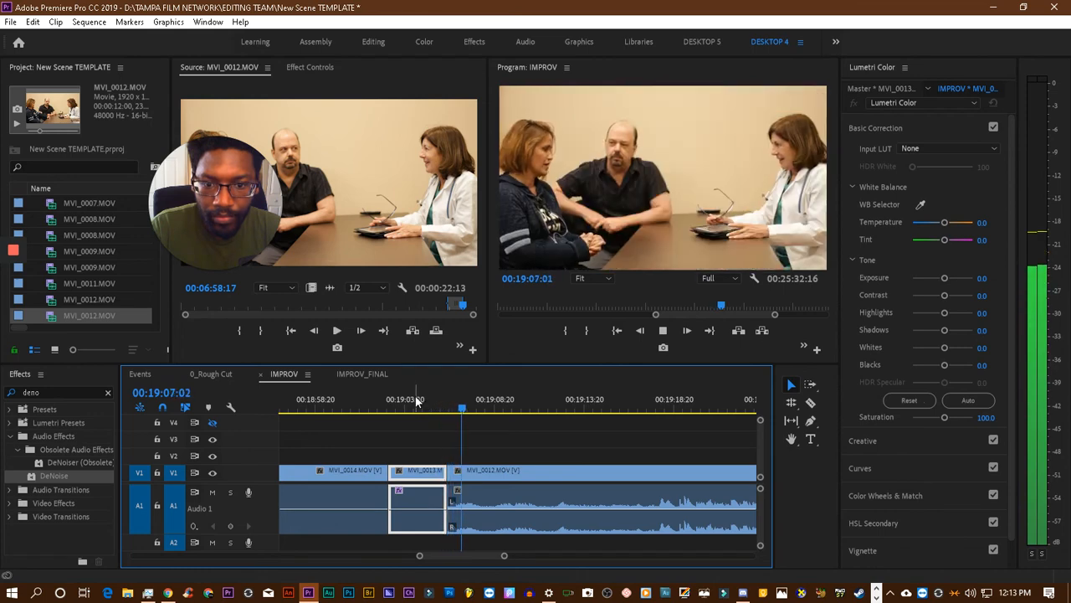
pyautogui.click(416, 400)
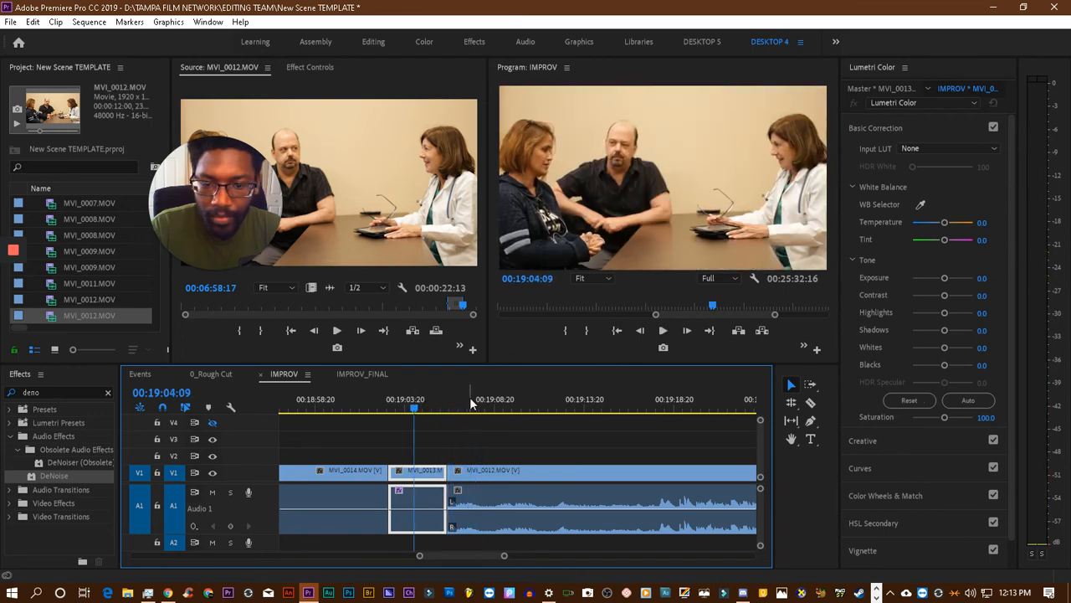
# - Apply DeNoise to the MVI_0012.MOV clip as well and set its preset to Light Noise Reduction
pyautogui.moveTo(43, 476); pyautogui.dragTo(475, 499)
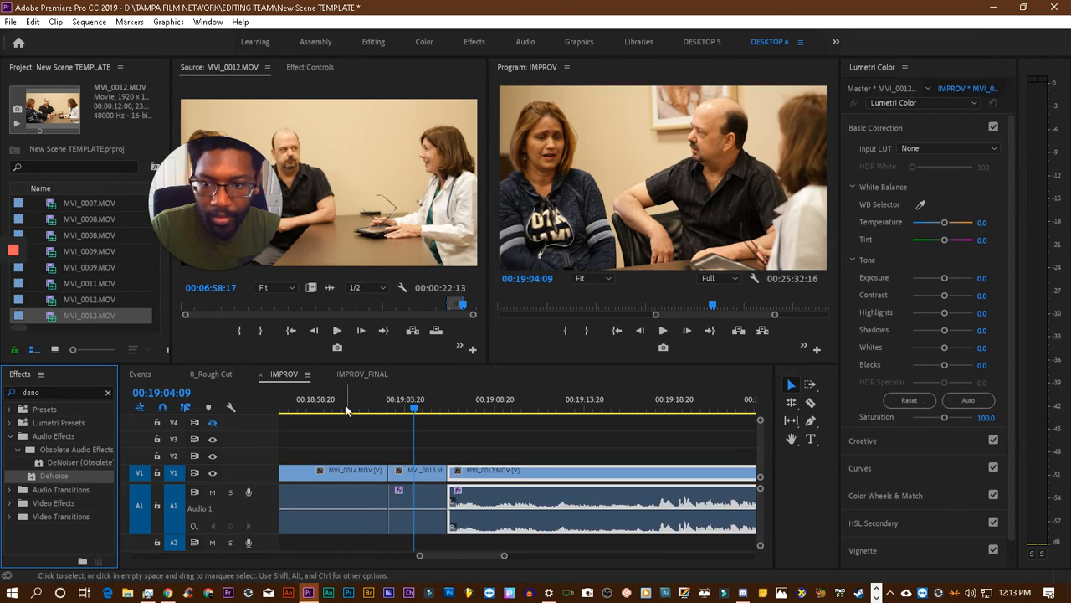
pyautogui.click(311, 69)
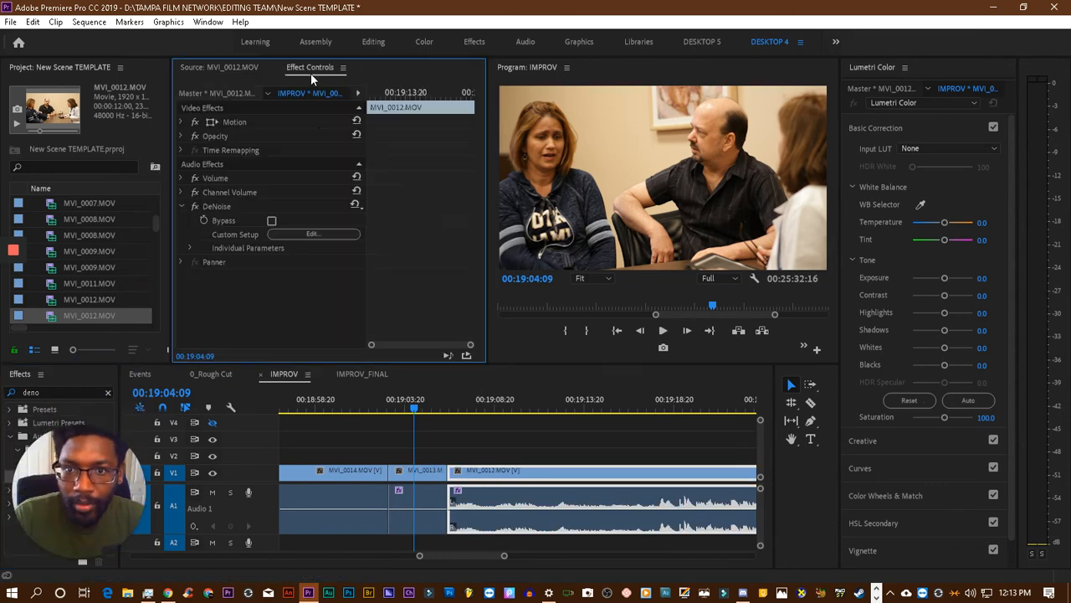
pyautogui.click(314, 235)
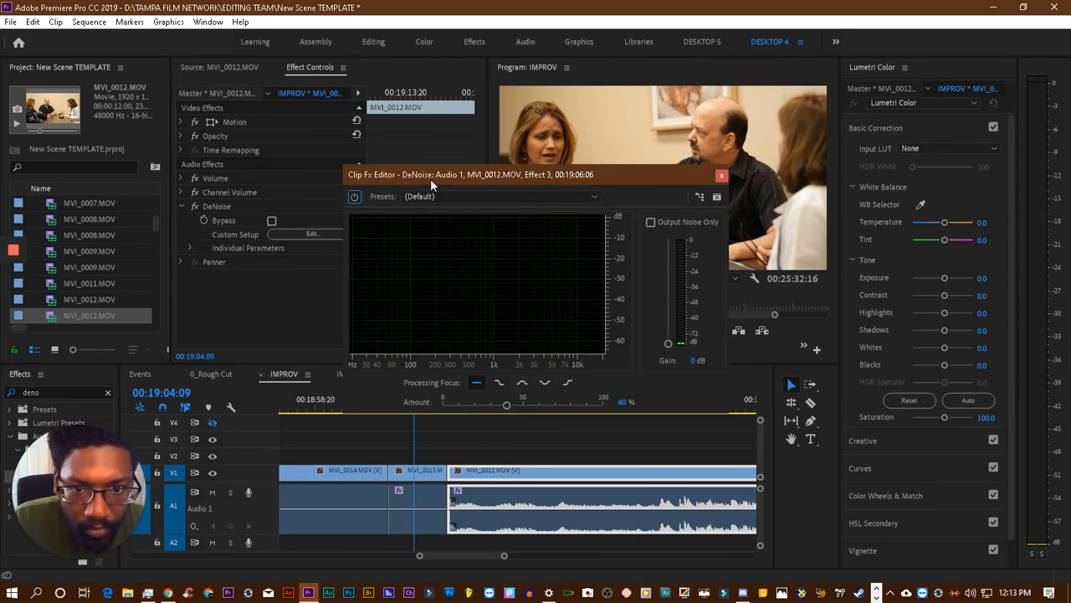
pyautogui.click(443, 196)
pyautogui.click(464, 240)
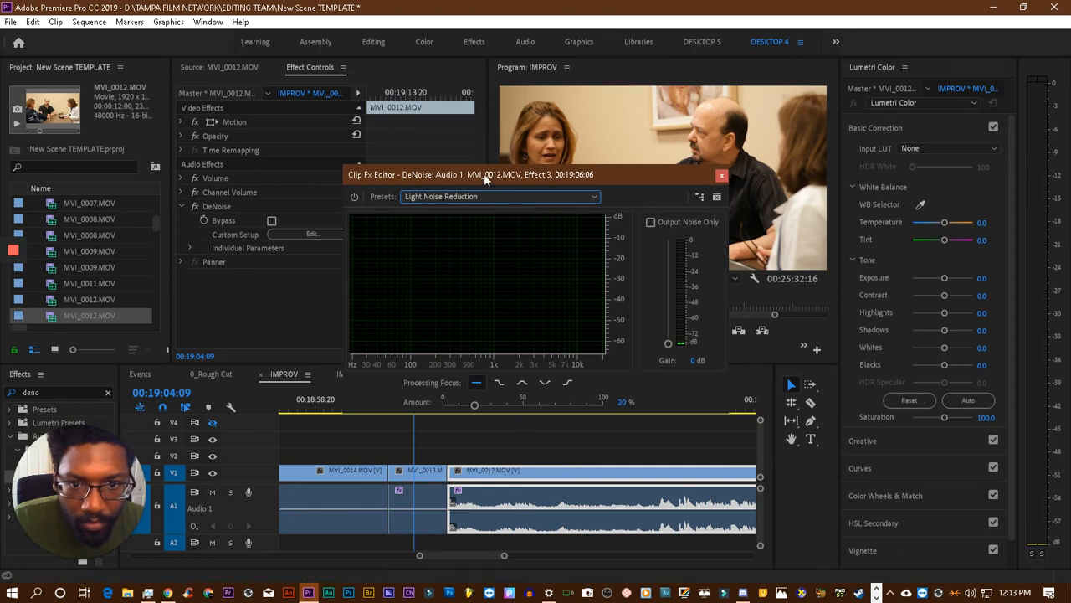
# - Play repeatedly from the end of MVI_0014.MOV and the short MVI_0013.MOV clip into MVI_0012.MOV to compare the background noise across the cut
pyautogui.moveTo(484, 173); pyautogui.dragTo(191, 103)
pyautogui.click(419, 405)
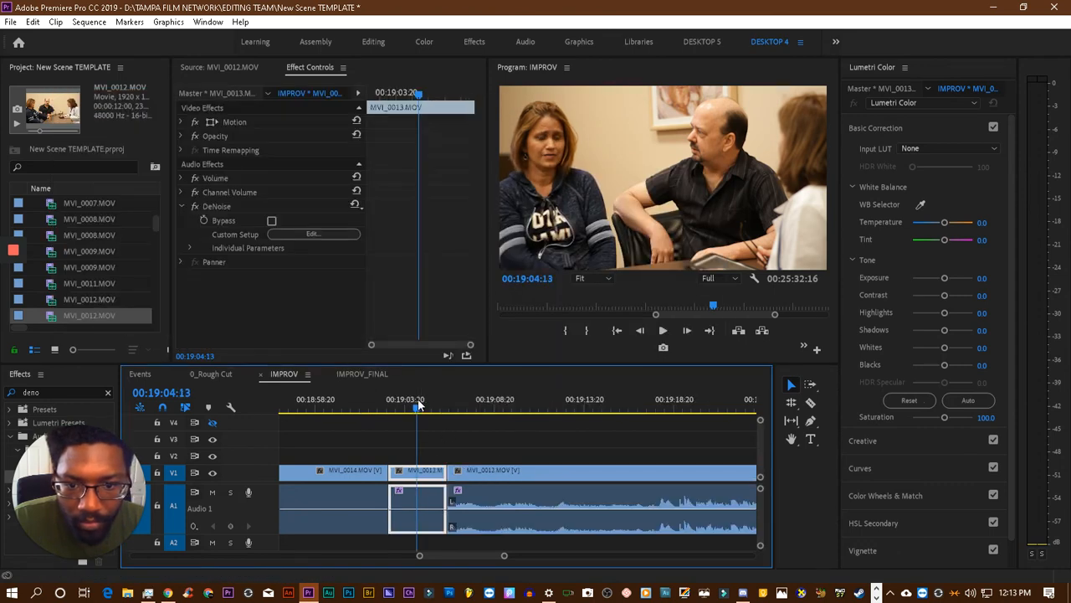
pyautogui.press('space')
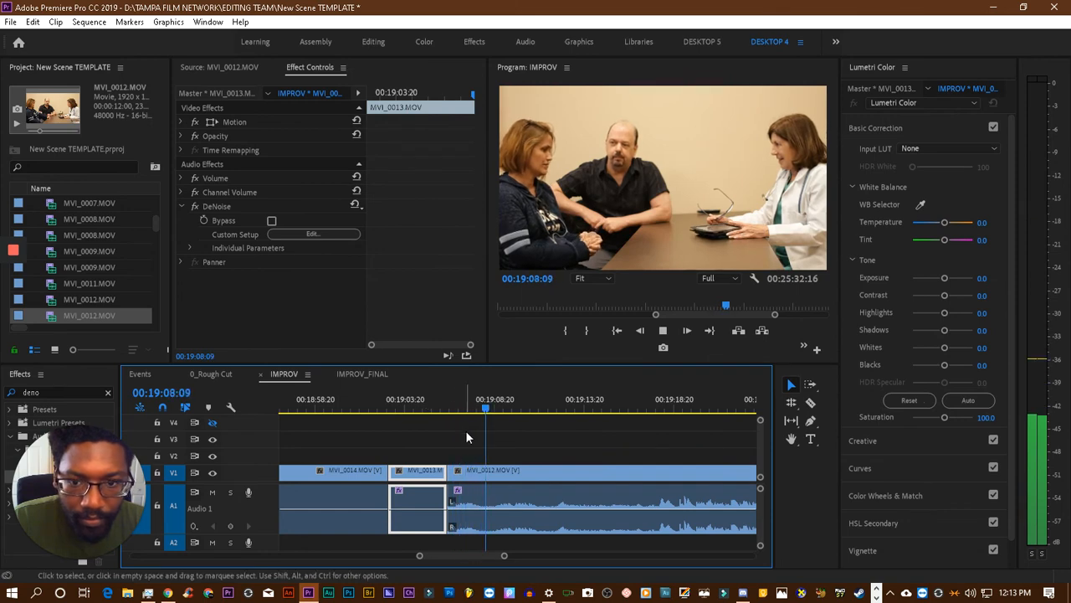
pyautogui.click(396, 413)
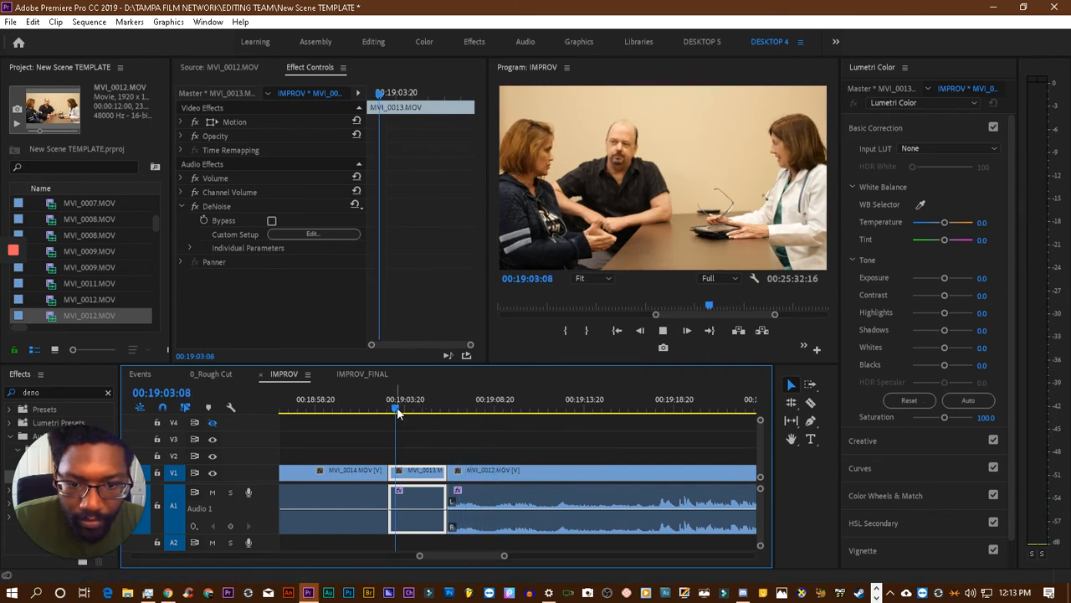
pyautogui.click(367, 402)
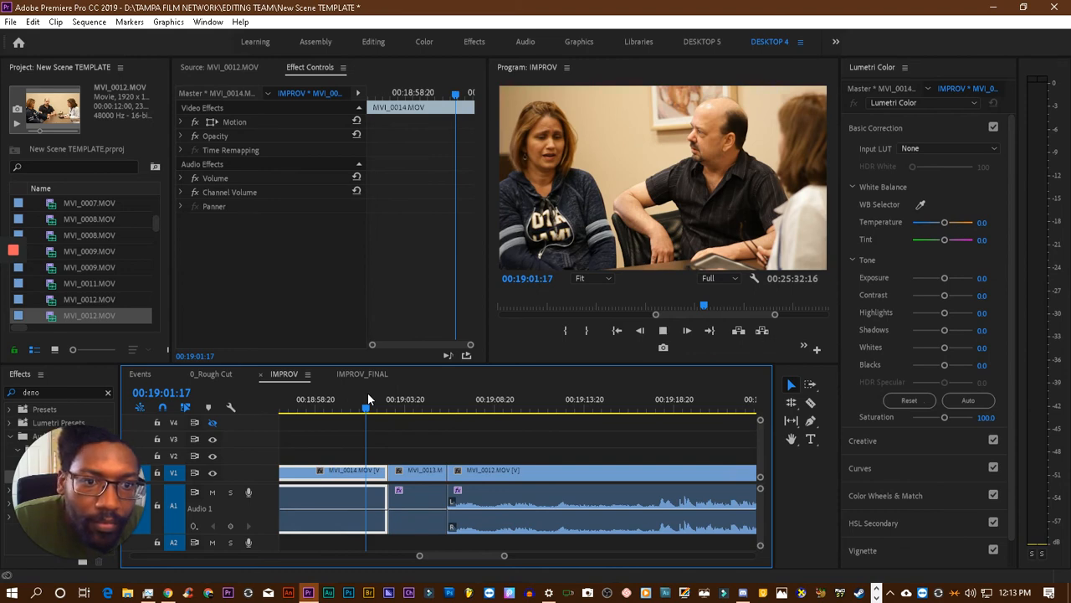
pyautogui.press('space')
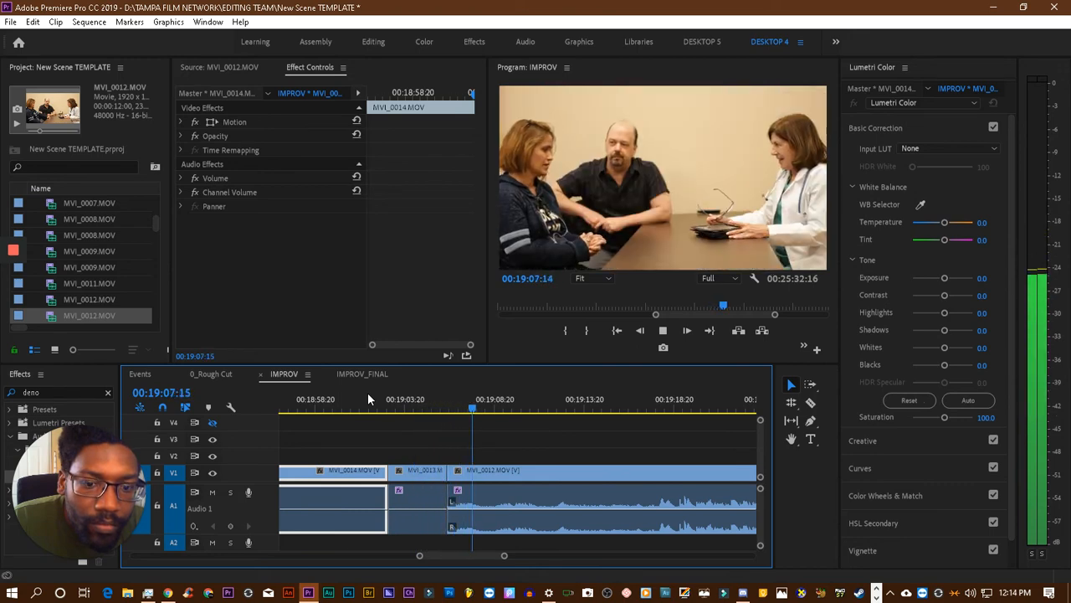
pyautogui.click(422, 408)
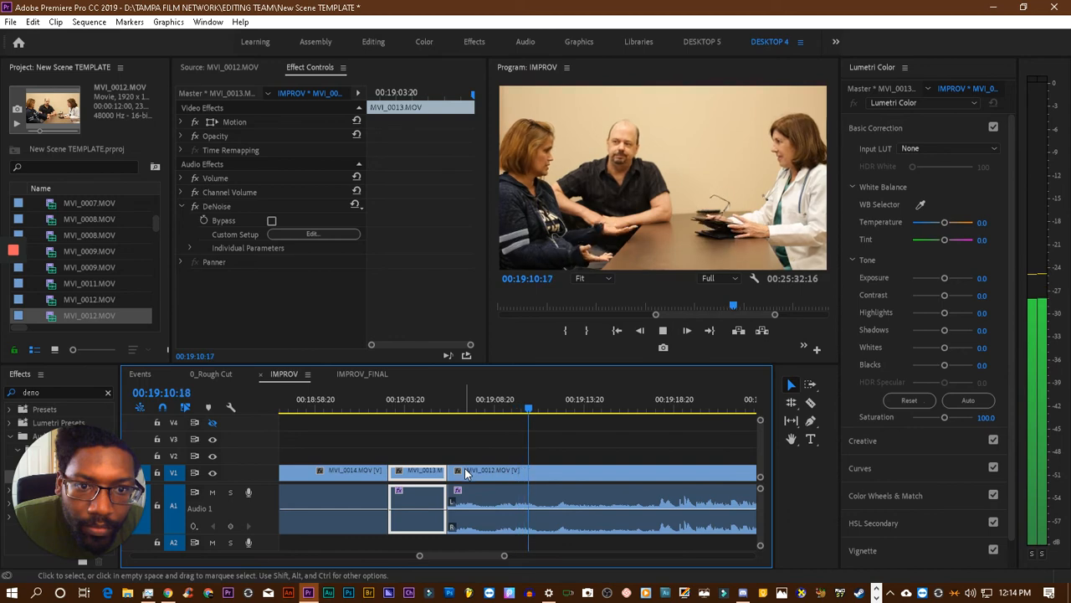
pyautogui.click(426, 409)
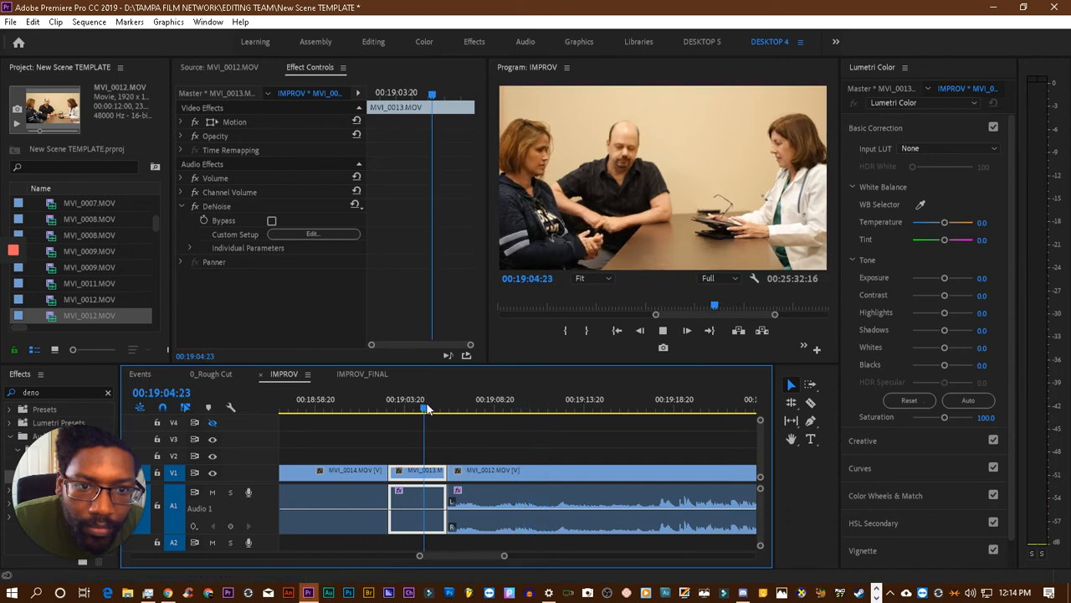
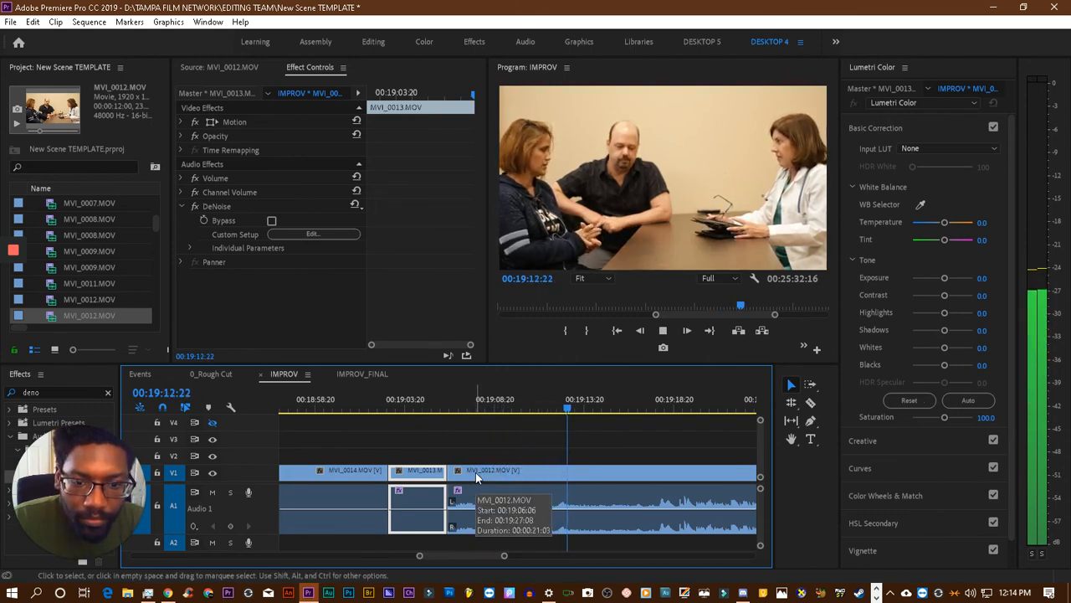
# - Move the MVI_0012.MOV clip slightly earlier over the end of the short MVI_0013.MOV clip and play across the cut
pyautogui.moveTo(475, 472); pyautogui.dragTo(467, 478)
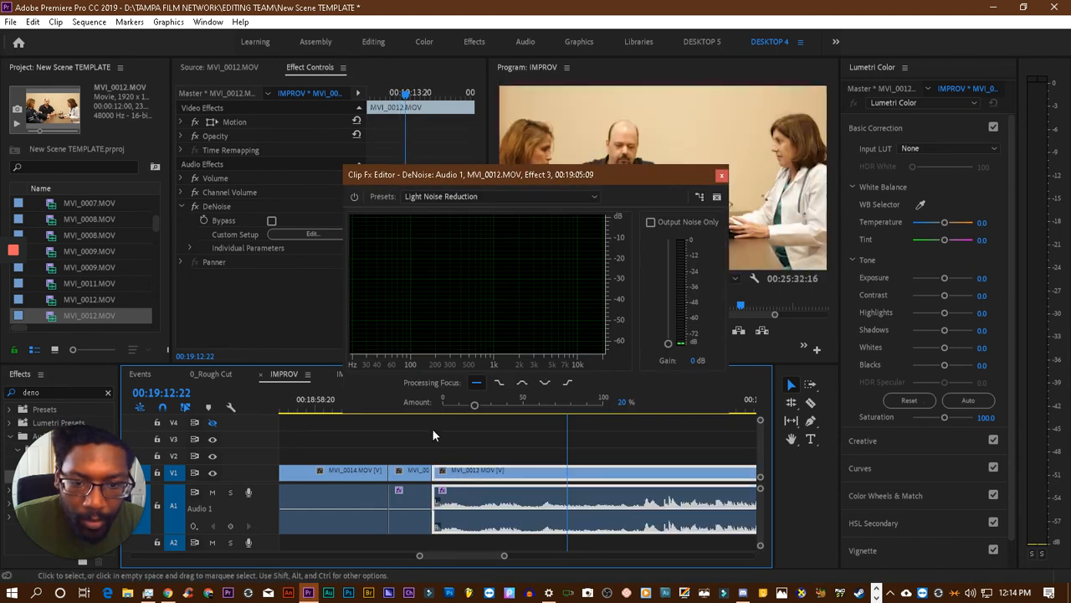
pyautogui.moveTo(424, 175); pyautogui.dragTo(125, 87)
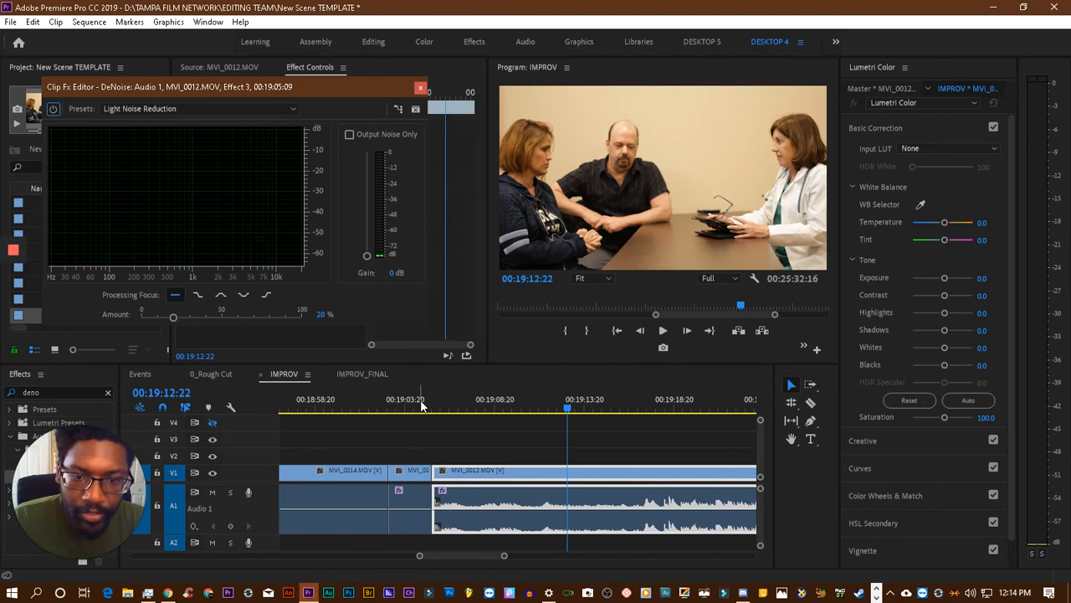
pyautogui.click(423, 405)
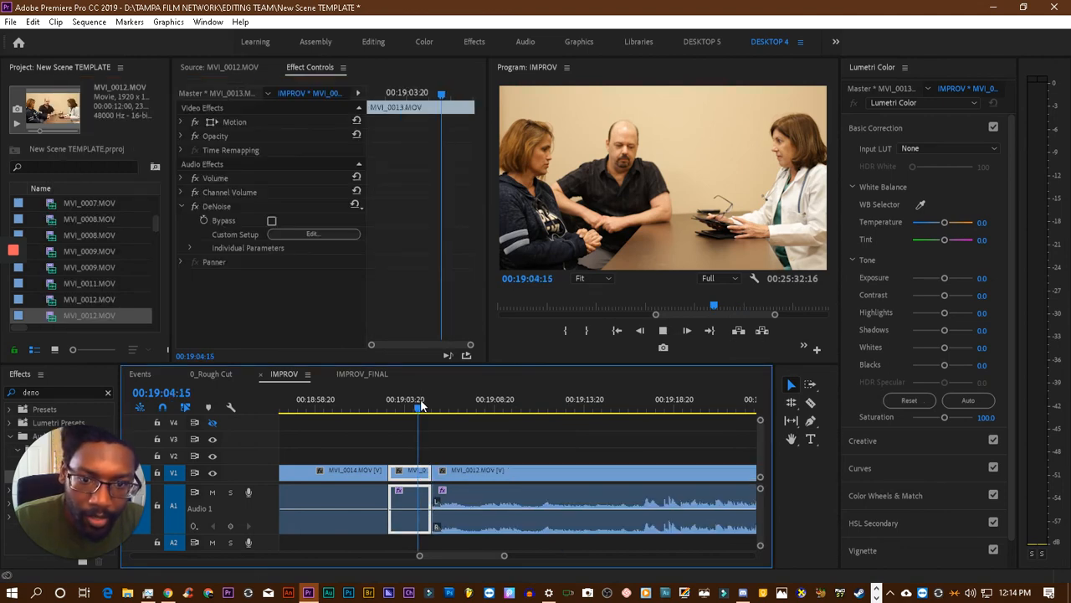
pyautogui.press('space')
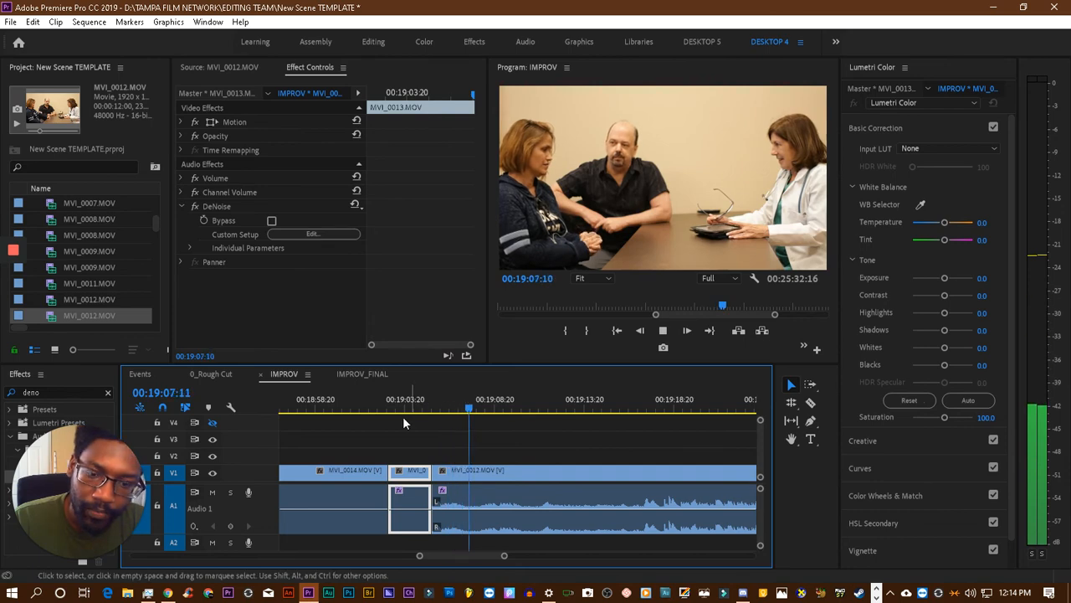
pyautogui.click(376, 408)
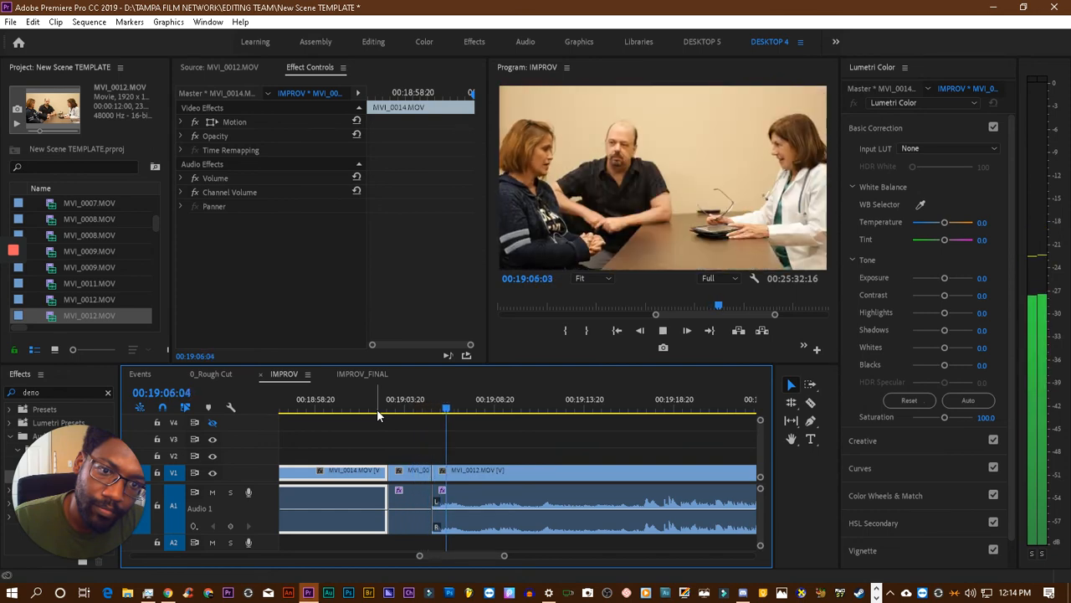
# - Fine-trim the start of MVI_0012.MOV at its cut with the short MVI_0013.MOV clip and listen across the edit
pyautogui.click(478, 474)
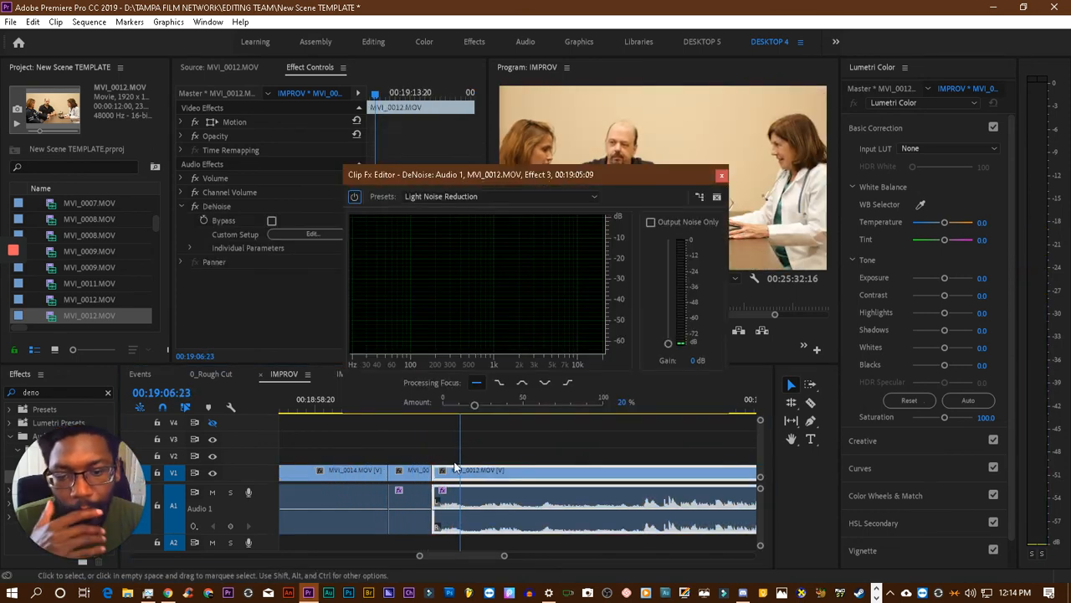
pyautogui.moveTo(487, 176); pyautogui.dragTo(180, 86)
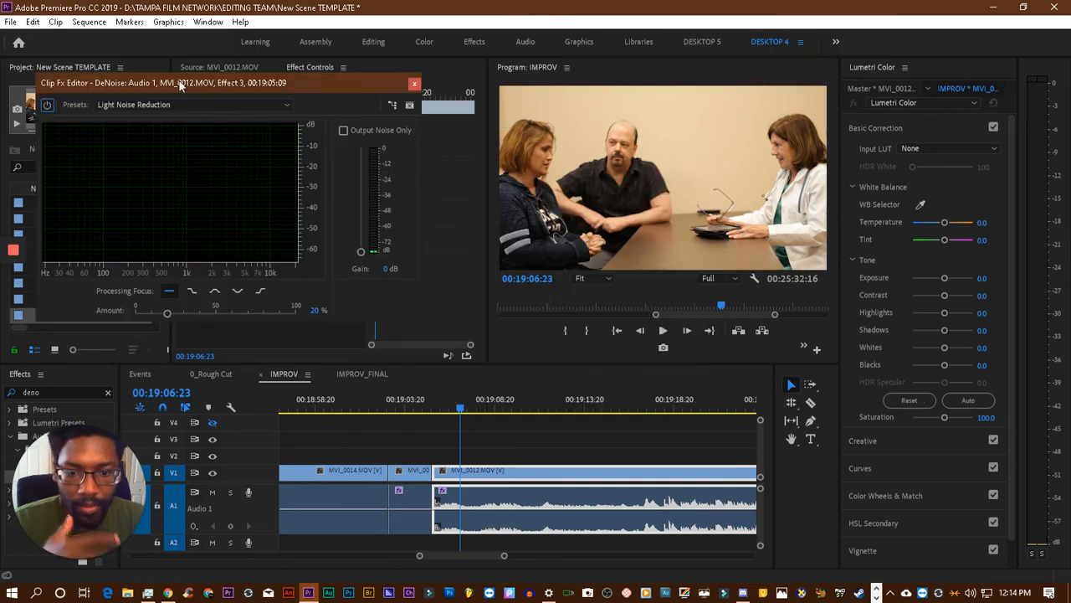
pyautogui.moveTo(433, 474)
pyautogui.mouseDown()
pyautogui.moveTo(465, 474)
pyautogui.moveTo(434, 474)
pyautogui.mouseUp()
pyautogui.click(401, 397)
pyautogui.press('space')
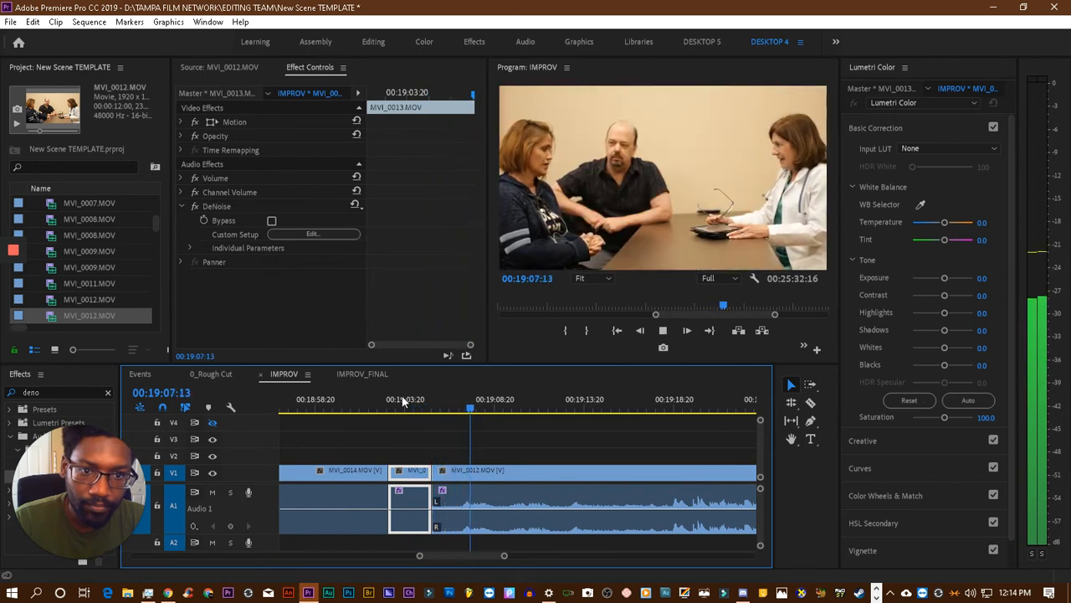
pyautogui.press('space')
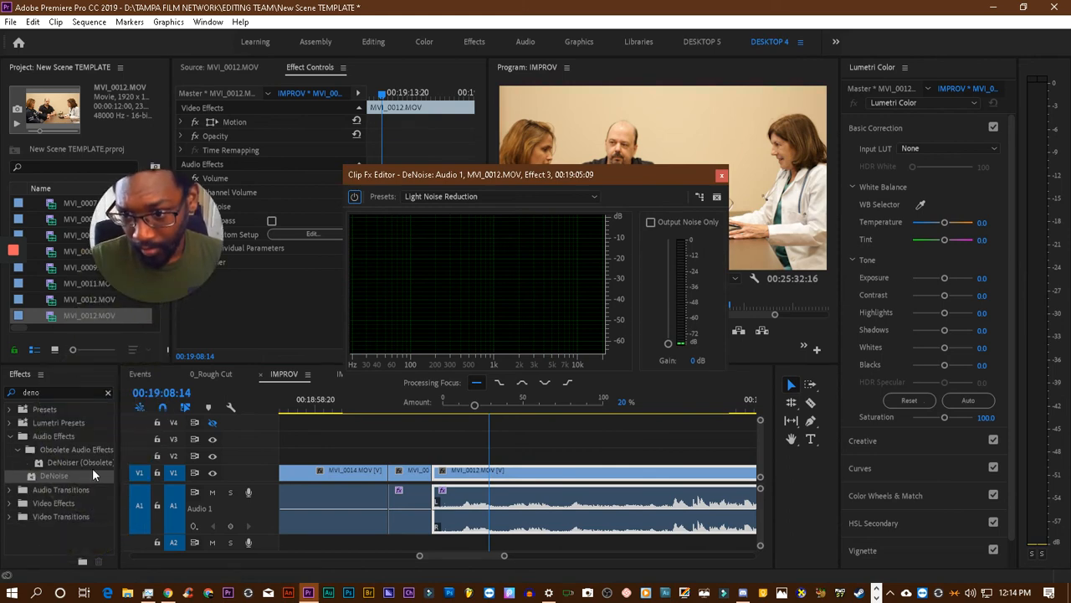
# - Search the effects for "power", add a Constant Power crossfade to the audio cut between MVI_0013.MOV and MVI_0012.MOV, and play across it
pyautogui.doubleClick(51, 390)
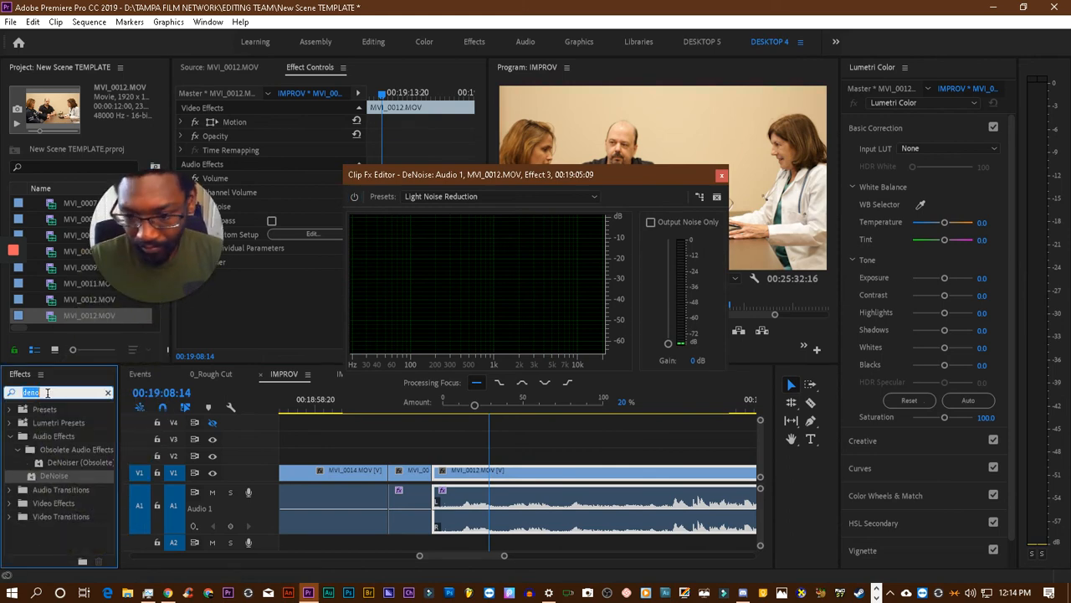
pyautogui.write('power')
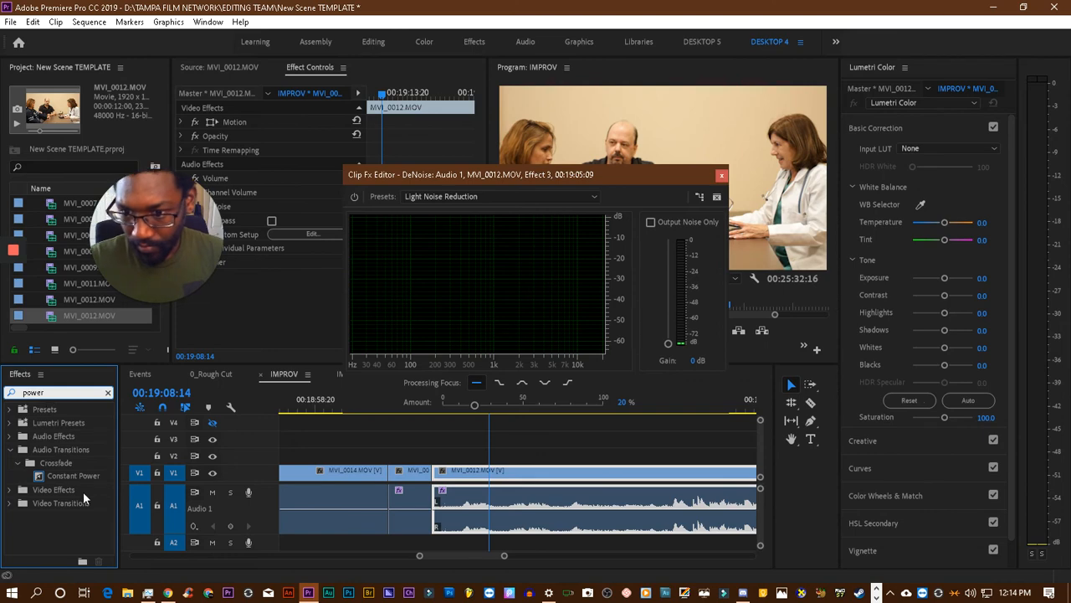
pyautogui.moveTo(72, 475); pyautogui.dragTo(432, 516)
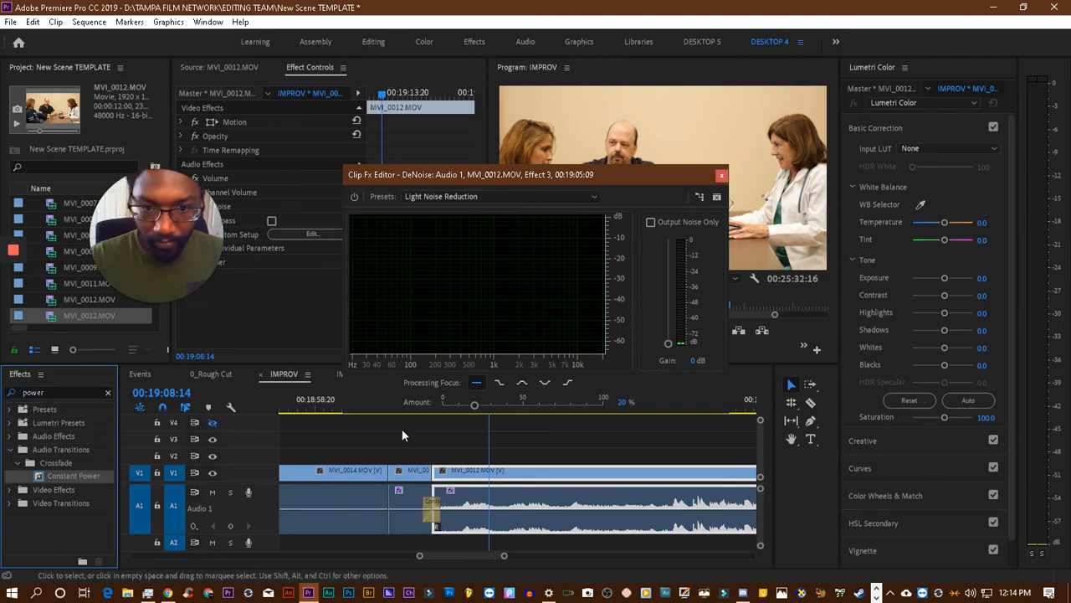
pyautogui.moveTo(503, 179); pyautogui.dragTo(227, 130)
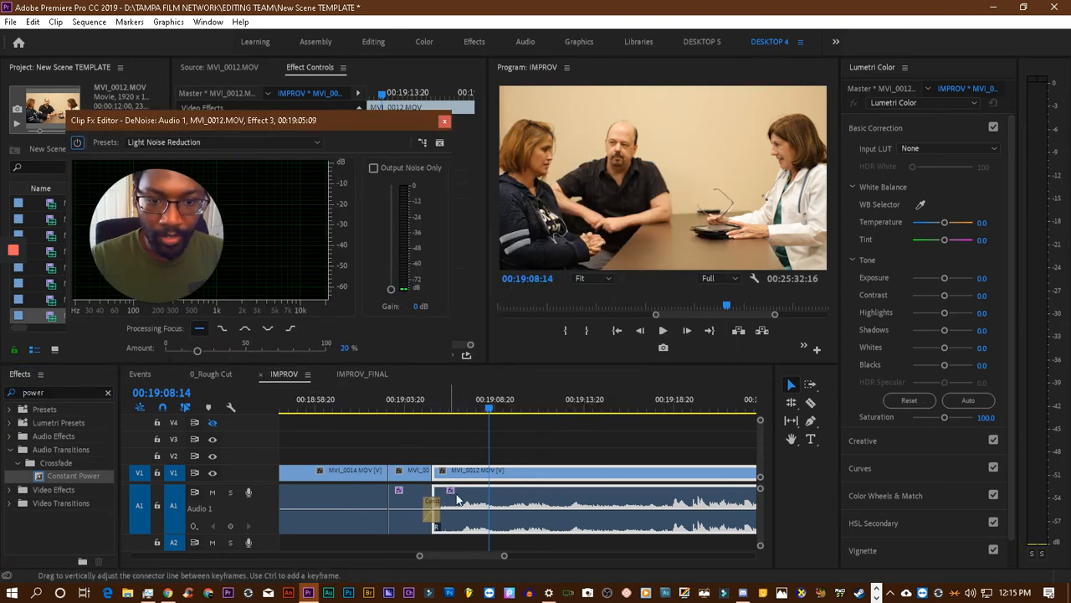
pyautogui.click(459, 402)
pyautogui.press('space')
pyautogui.click(398, 406)
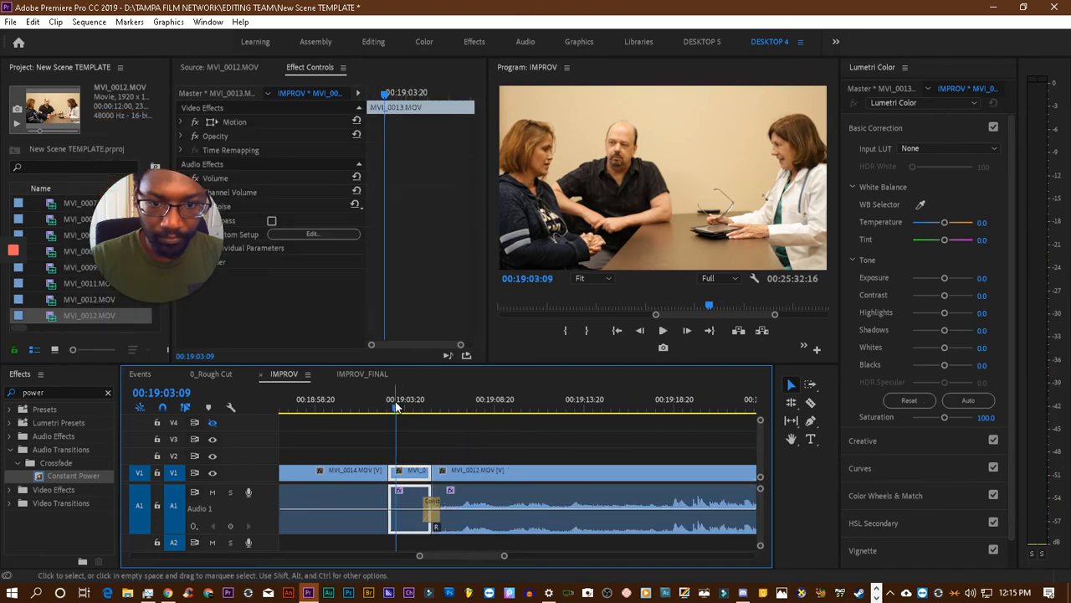
pyautogui.press('space')
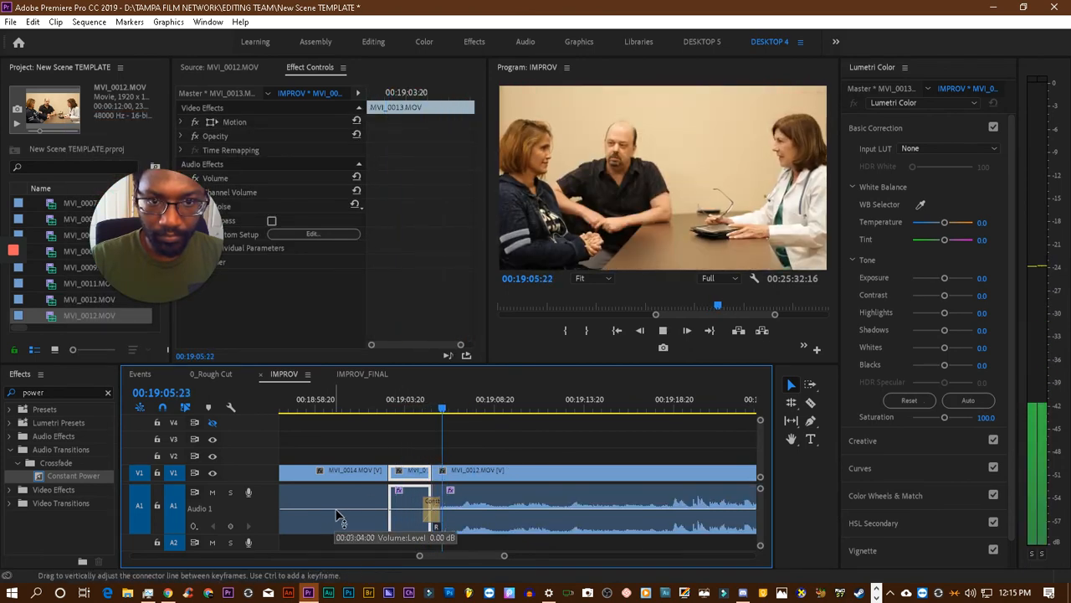
# - Shorten the Constant Power crossfade before MVI_0012.MOV to a duration of 00:00:00:12 and listen to it
pyautogui.click(432, 509)
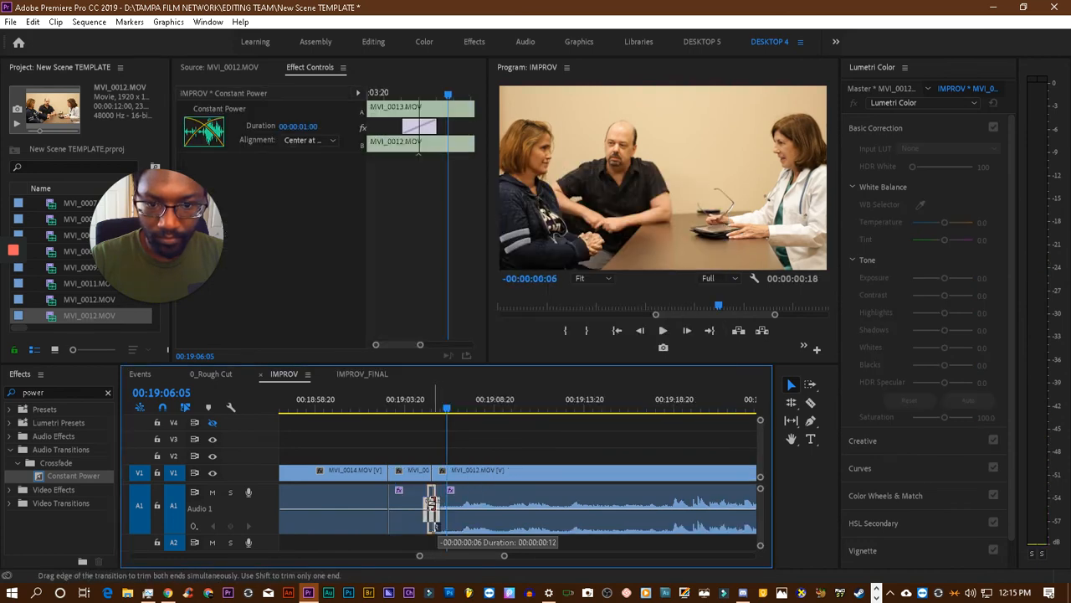
pyautogui.moveTo(432, 509); pyautogui.dragTo(431, 509)
pyautogui.click(411, 403)
pyautogui.press('space')
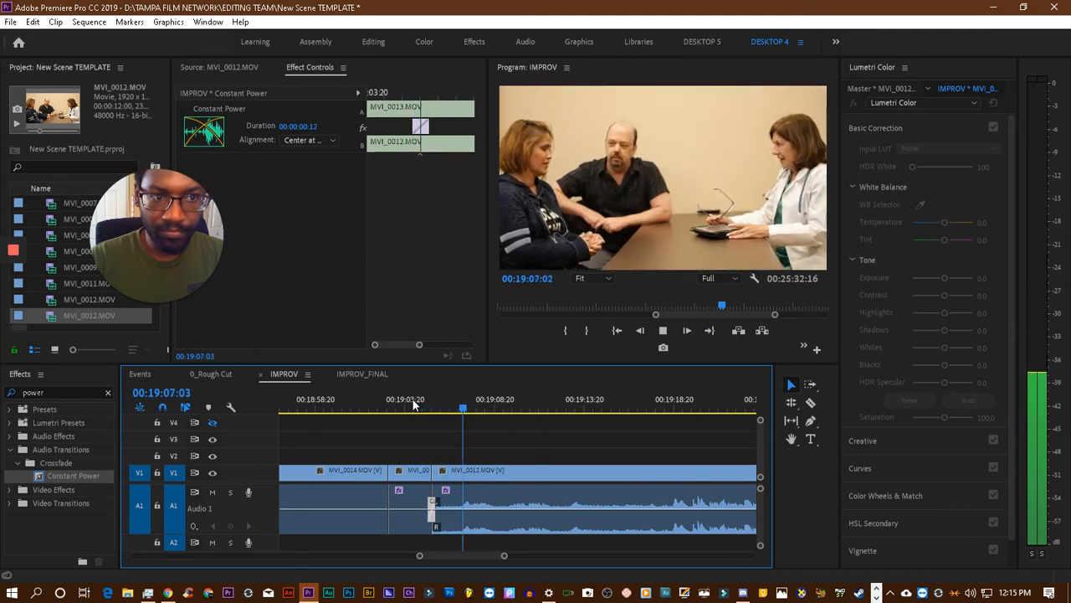
pyautogui.press('space')
# - Try to add another Constant Power crossfade at the MVI_0014.MOV clip, and play from its end into MVI_0012.MOV
pyautogui.moveTo(38, 476); pyautogui.dragTo(316, 477)
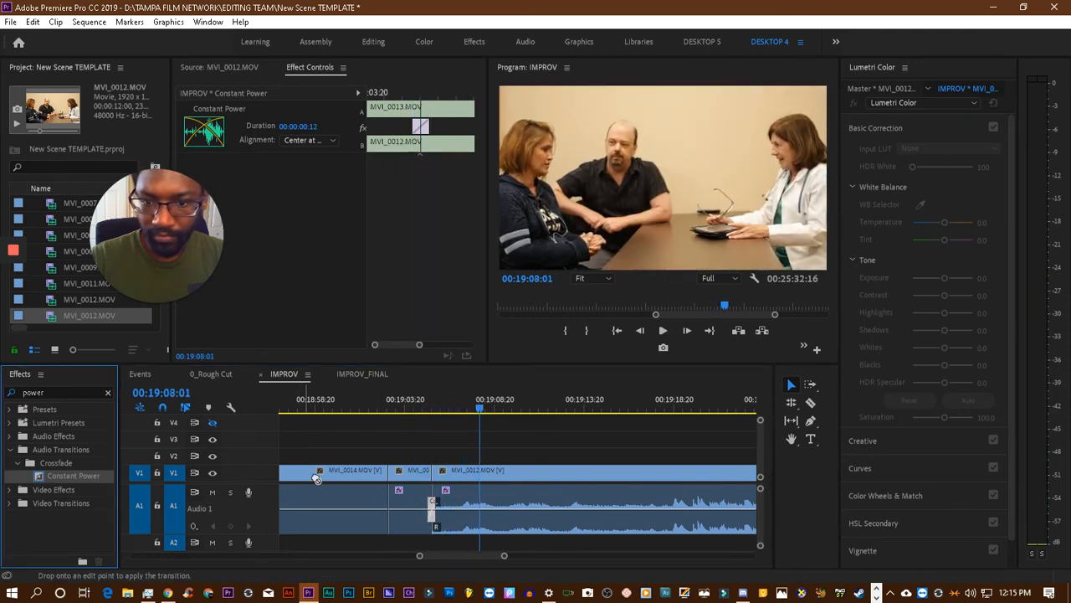
pyautogui.click(379, 407)
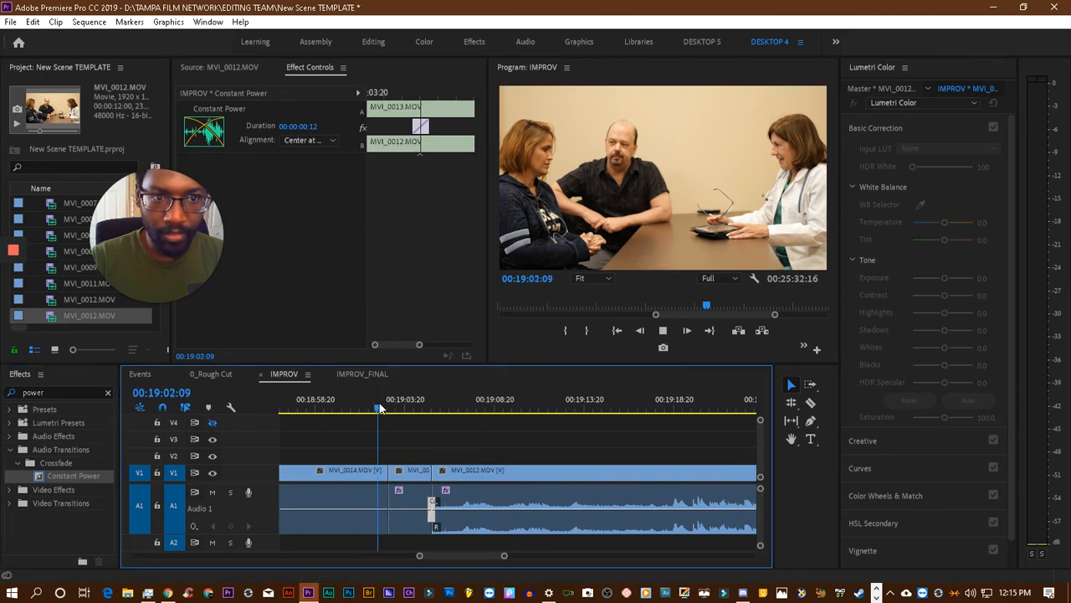
pyautogui.press('space')
pyautogui.click(376, 408)
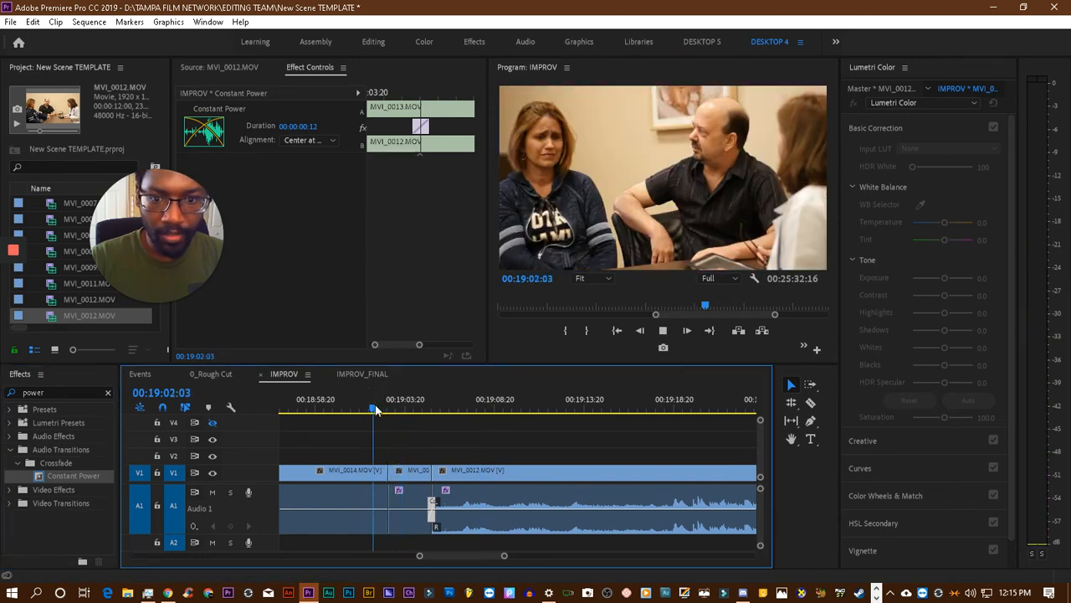
pyautogui.press('space')
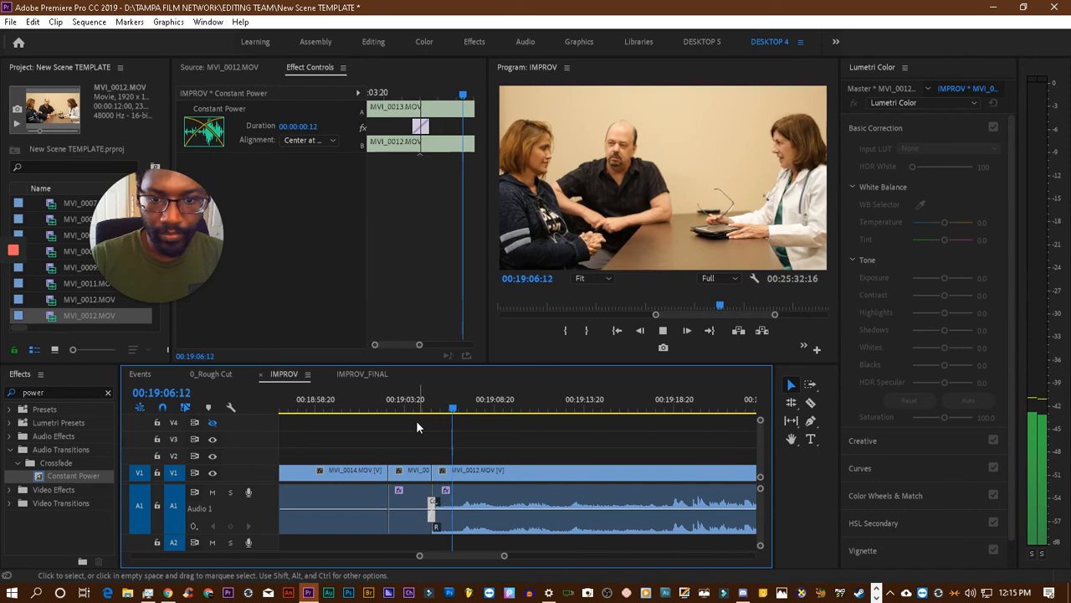
# - Set the DeNoise preset of the short MVI_0013.MOV clip to Light Noise Reduction and play from the end of MVI_0014.MOV into MVI_0012.MOV
pyautogui.click(411, 409)
pyautogui.click(409, 498)
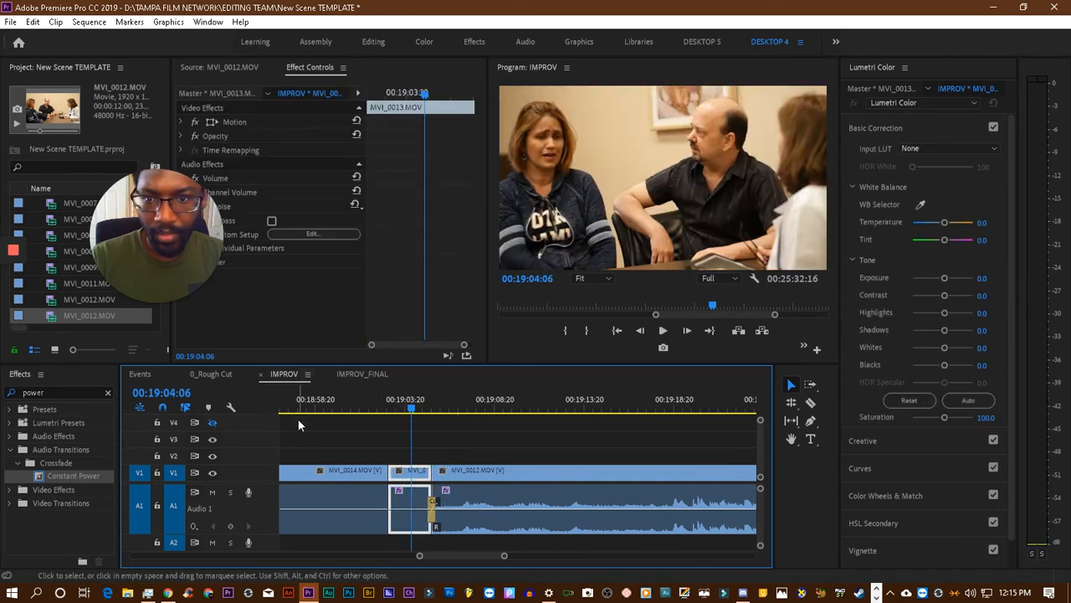
pyautogui.click(335, 233)
pyautogui.click(499, 196)
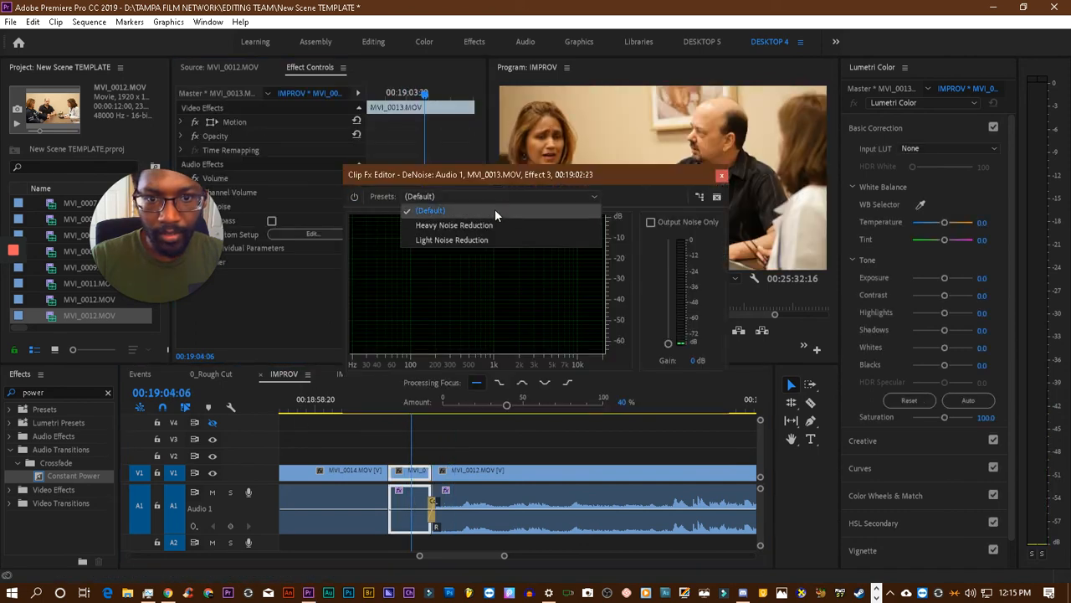
pyautogui.click(468, 242)
pyautogui.click(721, 175)
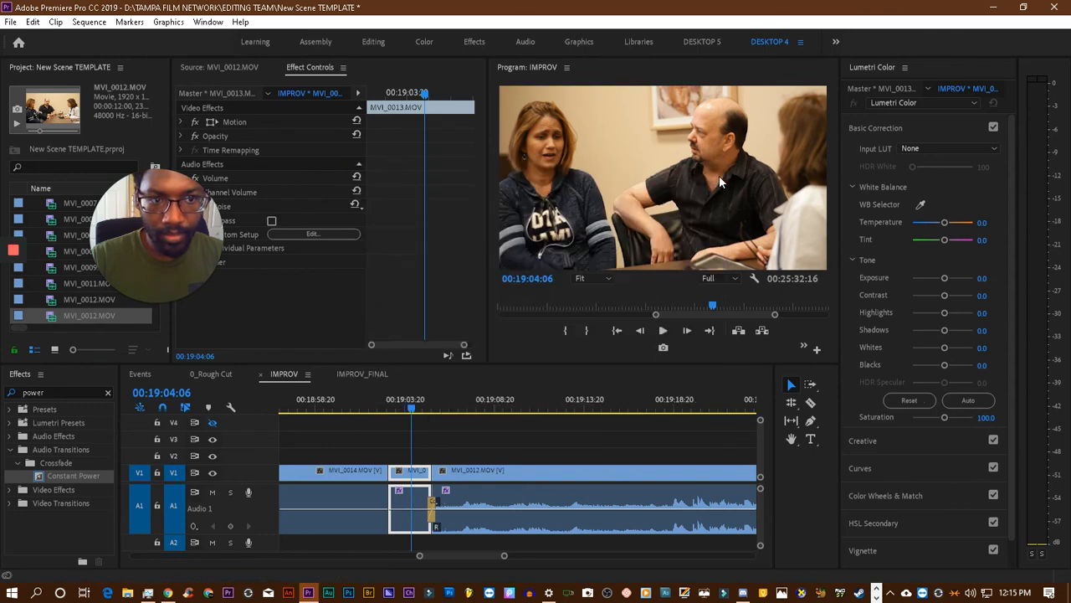
pyautogui.click(364, 407)
pyautogui.press('space')
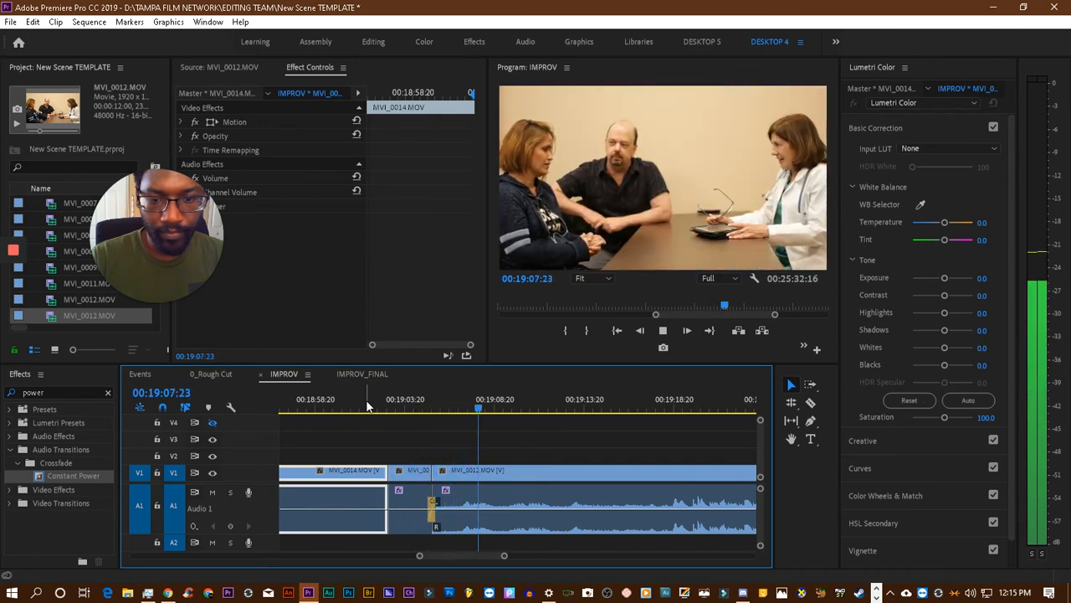
pyautogui.press('space')
# - Copy the DeNoise effect from the short MVI_0013.MOV clip onto the earlier MVI_0013.MOV clip around 00:18:53 and play that clip
pyautogui.click(417, 483)
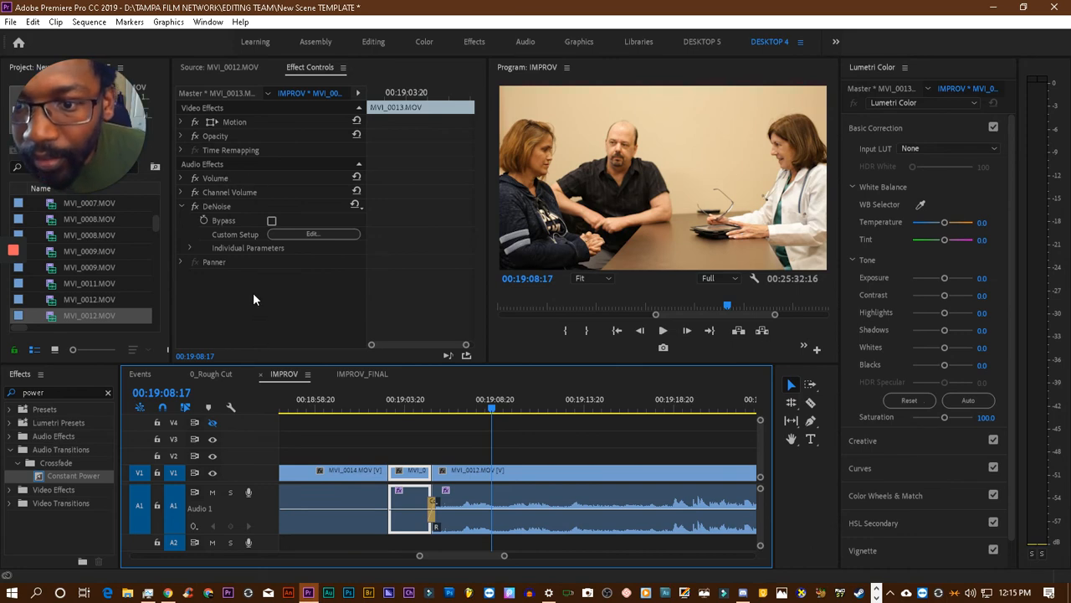
pyautogui.click(220, 209)
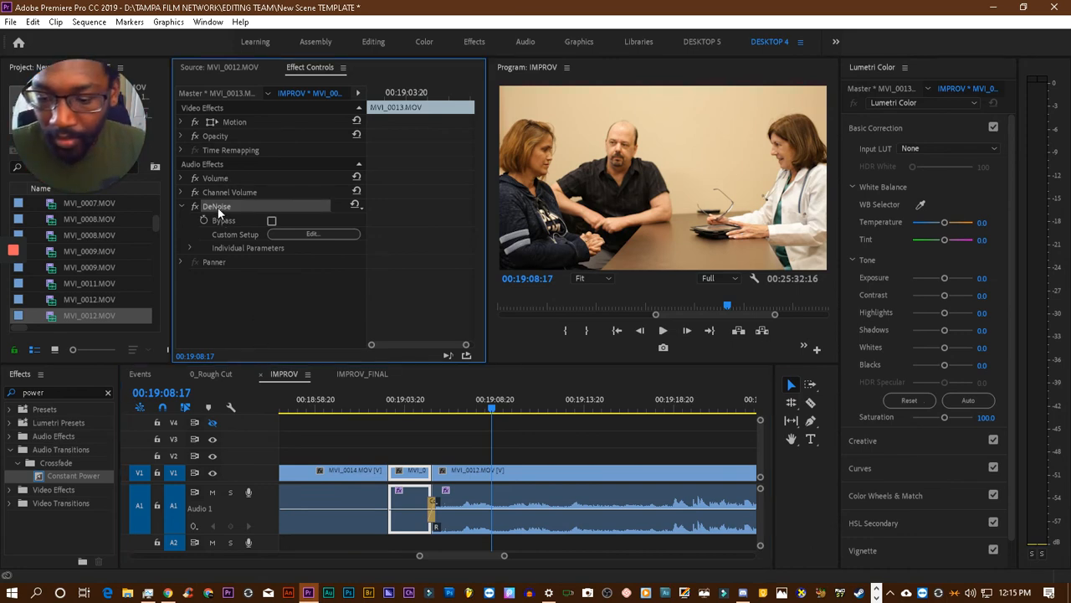
pyautogui.scroll(1, 458, 430)
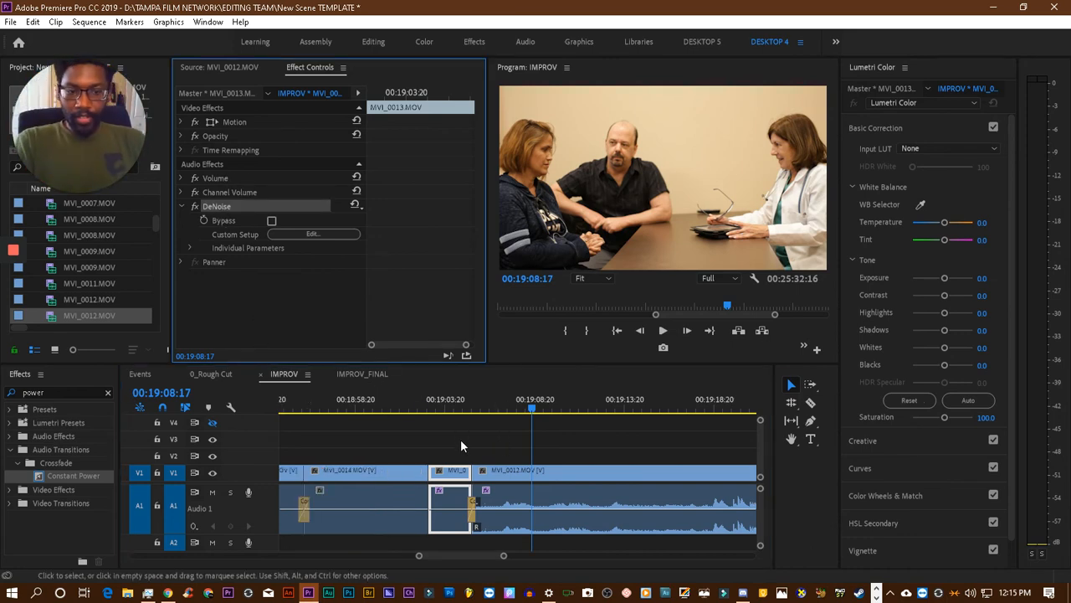
pyautogui.scroll(-1, 460, 439)
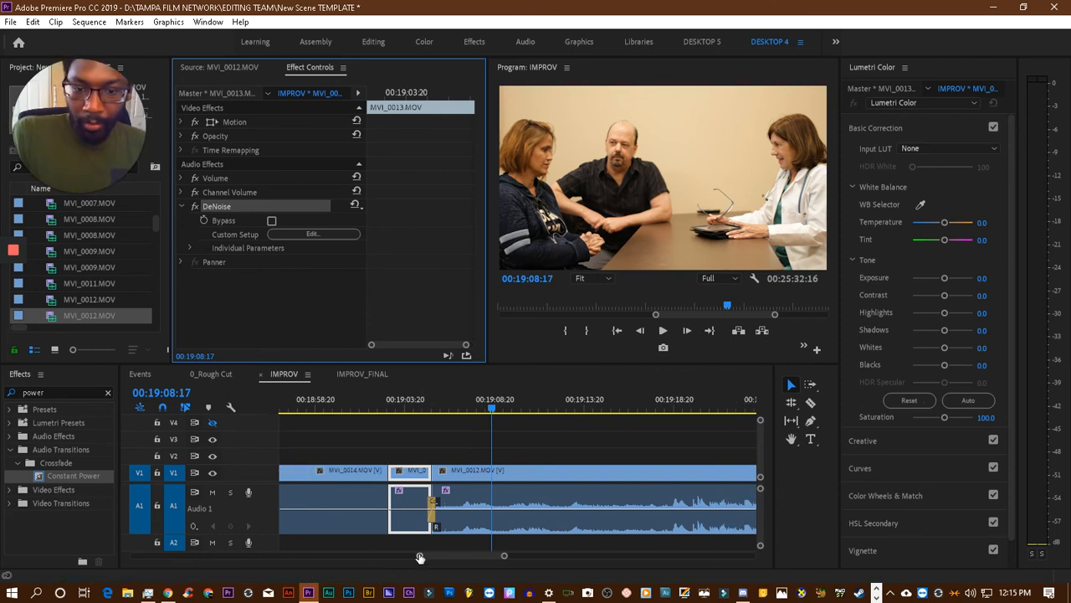
pyautogui.moveTo(420, 557); pyautogui.dragTo(371, 557)
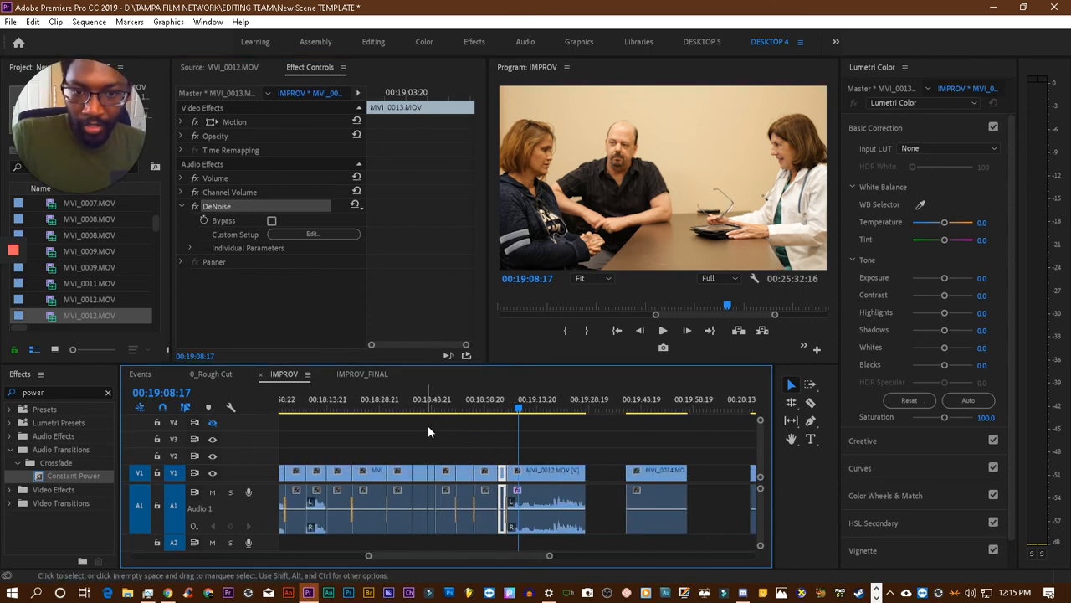
pyautogui.click(467, 405)
pyautogui.press('space')
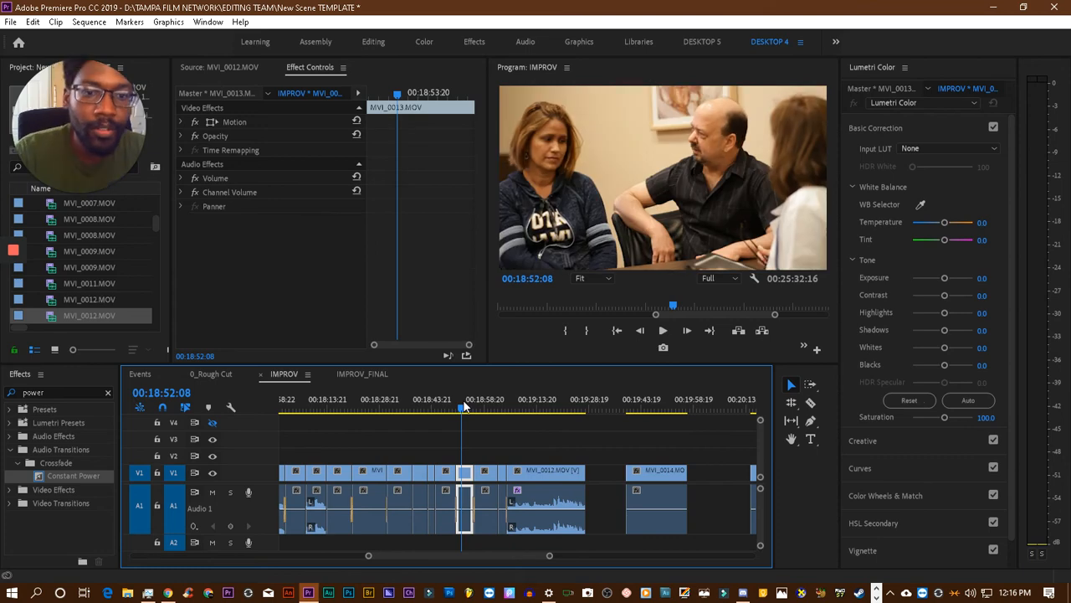
pyautogui.press('space')
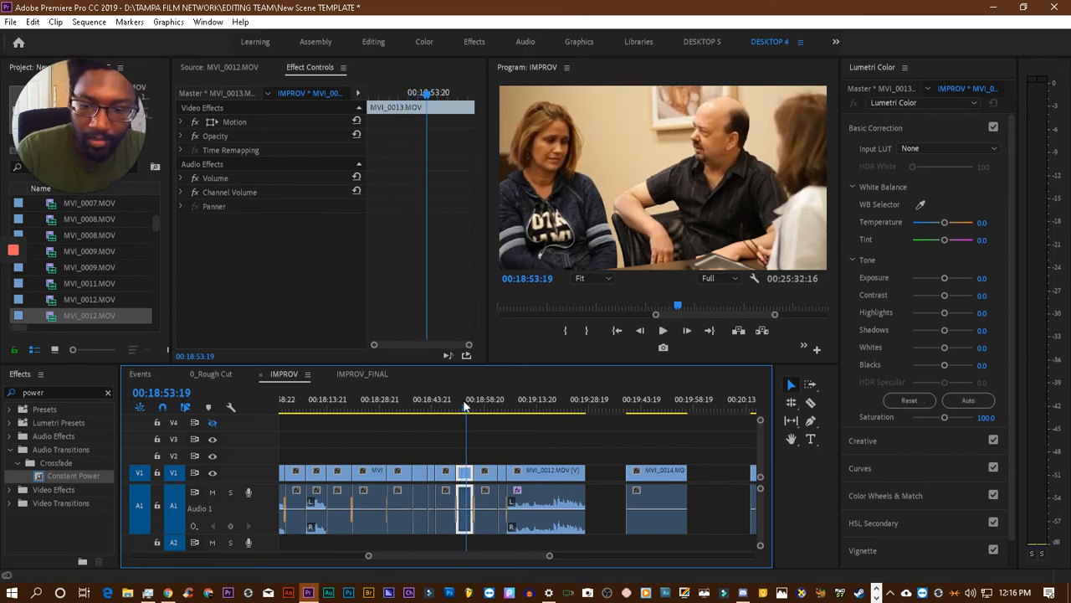
pyautogui.hotkey('ctrl', 'v')
pyautogui.press('space')
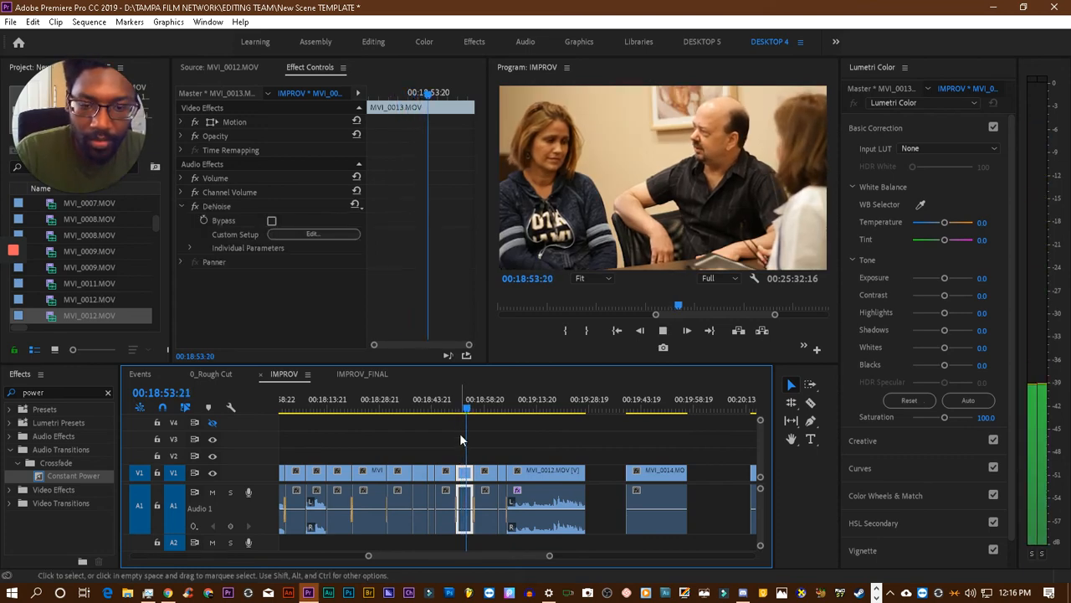
pyautogui.click(461, 409)
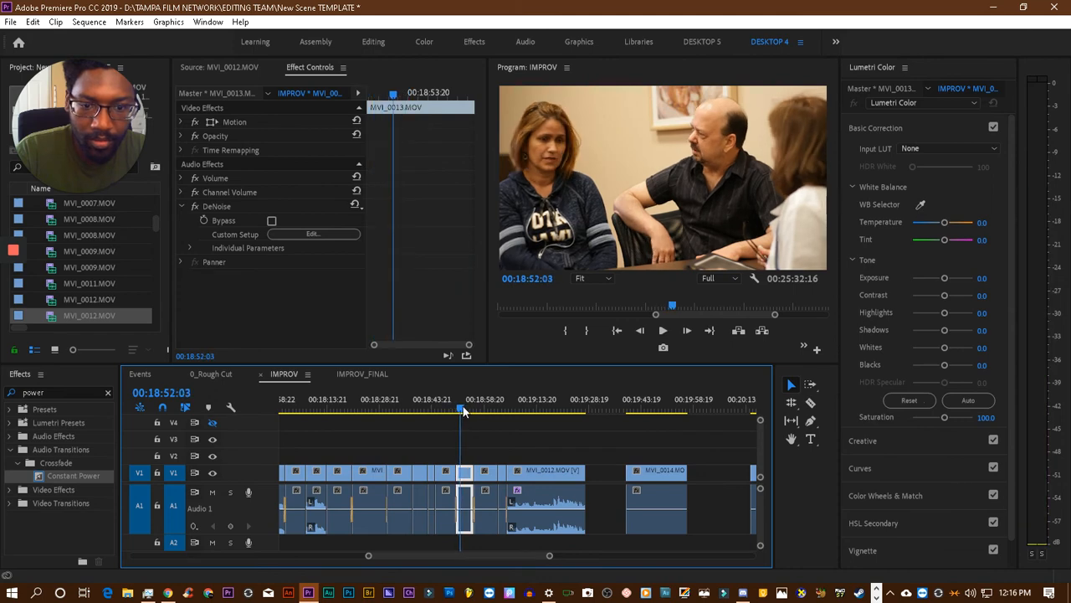
pyautogui.press('space')
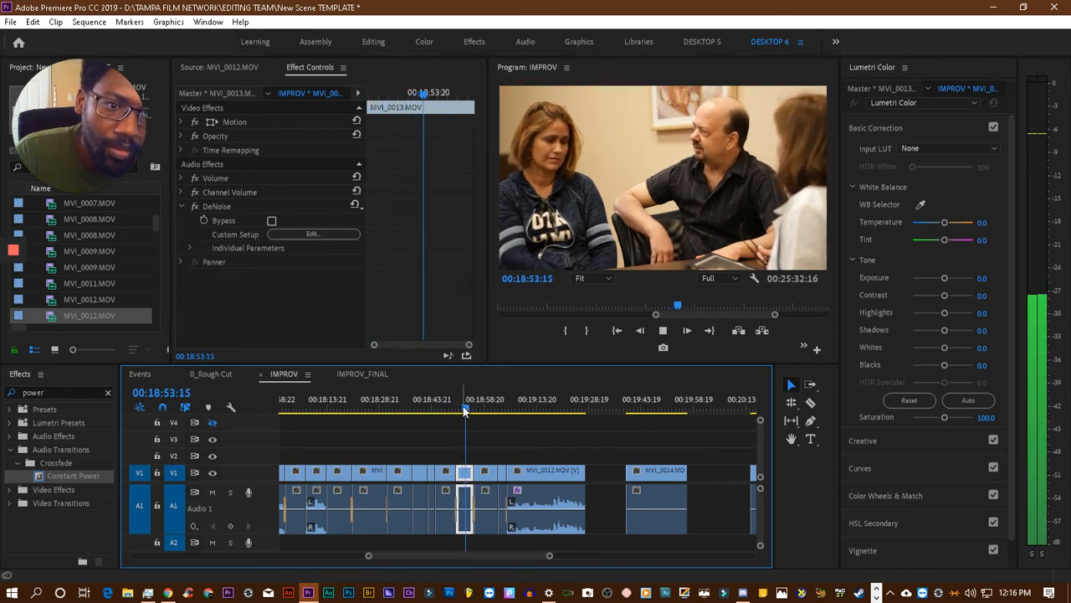
# - Paste the DeNoise effect onto the MVI_0014.MOV clip around 00:18:49, check its editor, and play through that clip into the following MVI_0013.MOV
pyautogui.press('space')
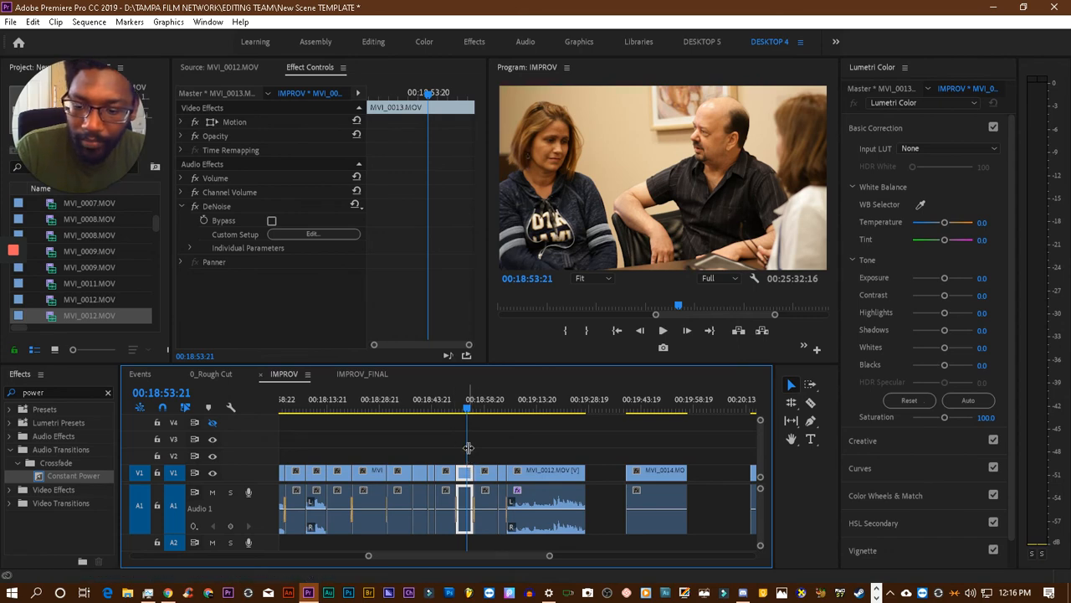
pyautogui.click(452, 405)
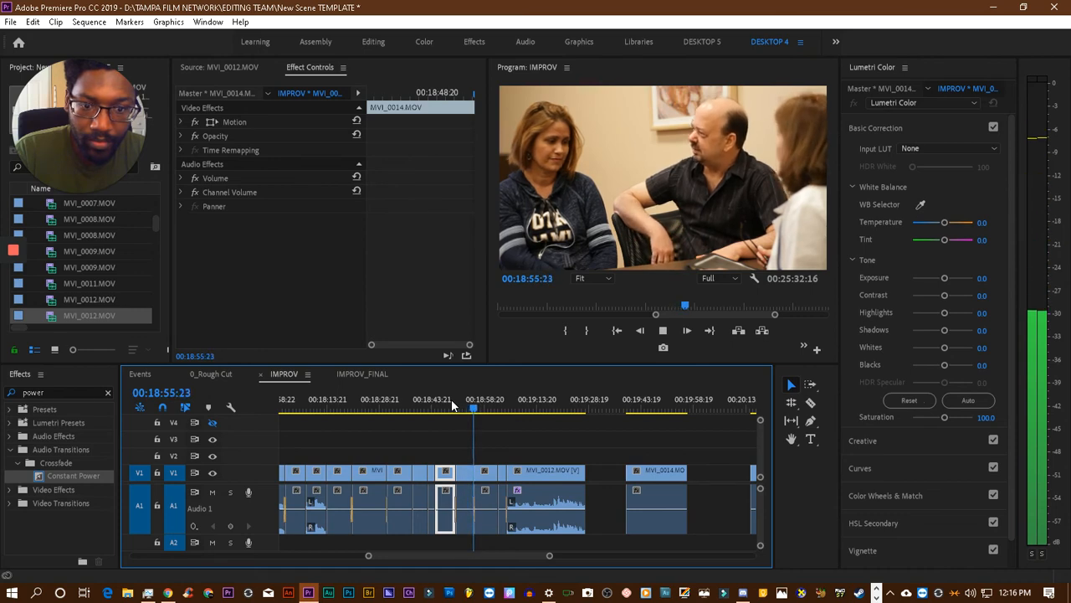
pyautogui.click(452, 406)
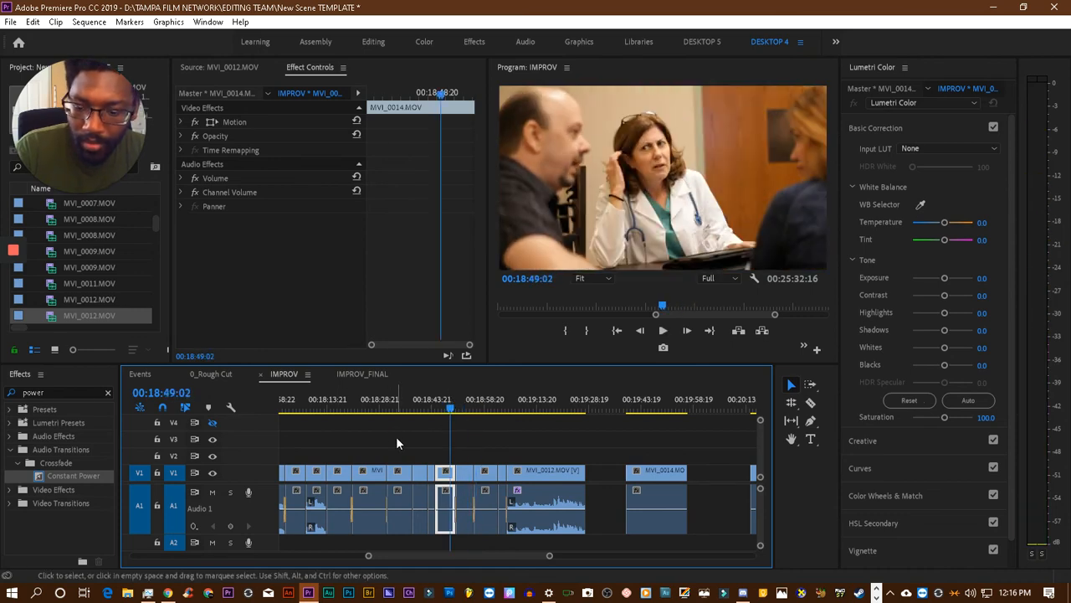
pyautogui.hotkey('ctrl', 'v')
pyautogui.click(323, 237)
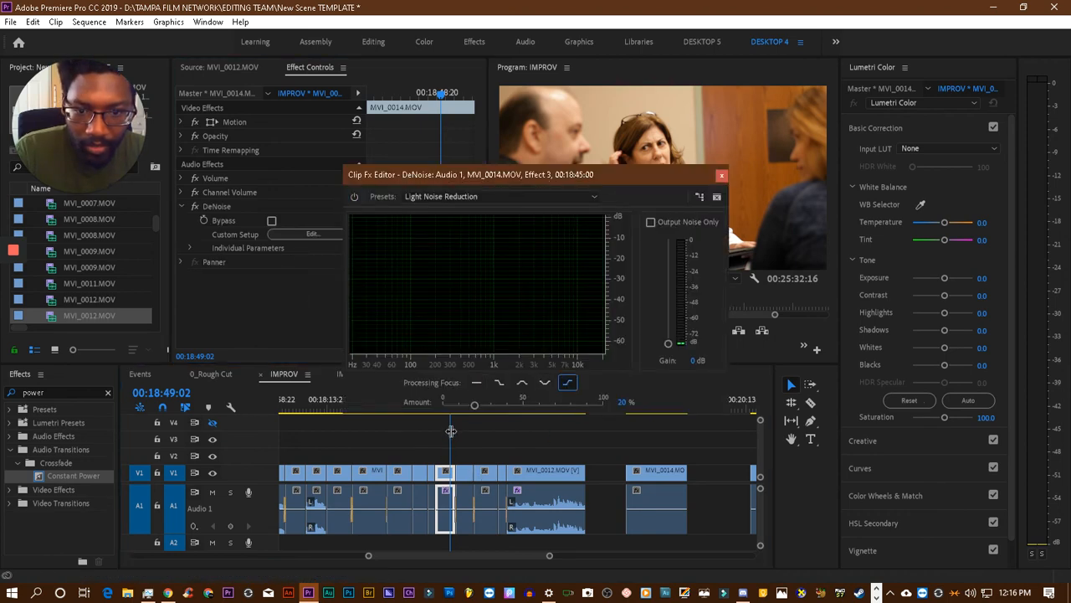
pyautogui.moveTo(548, 186); pyautogui.dragTo(285, 146)
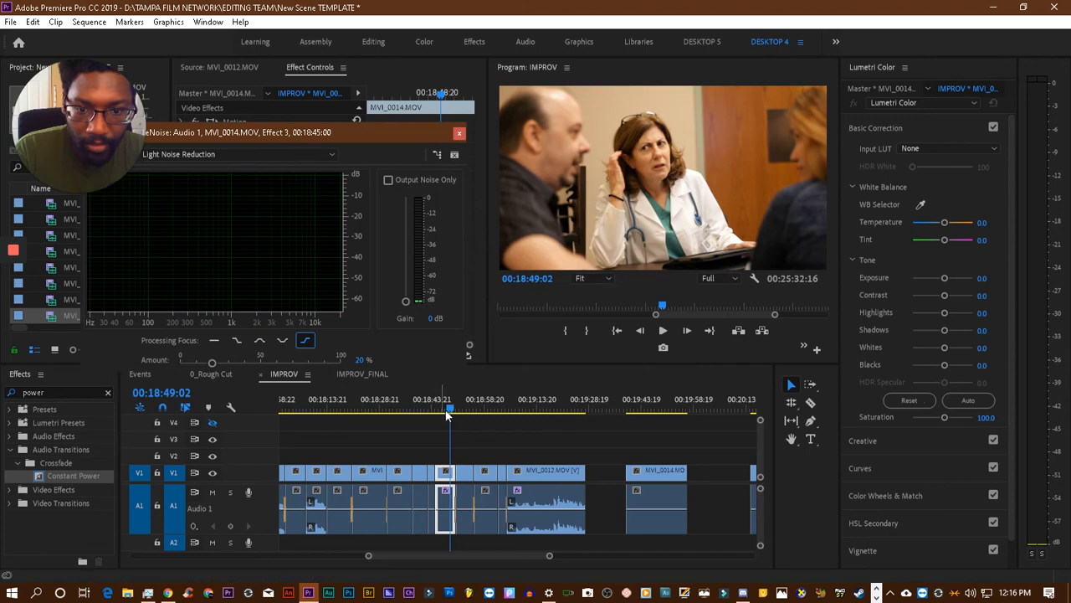
pyautogui.moveTo(447, 415); pyautogui.dragTo(434, 415)
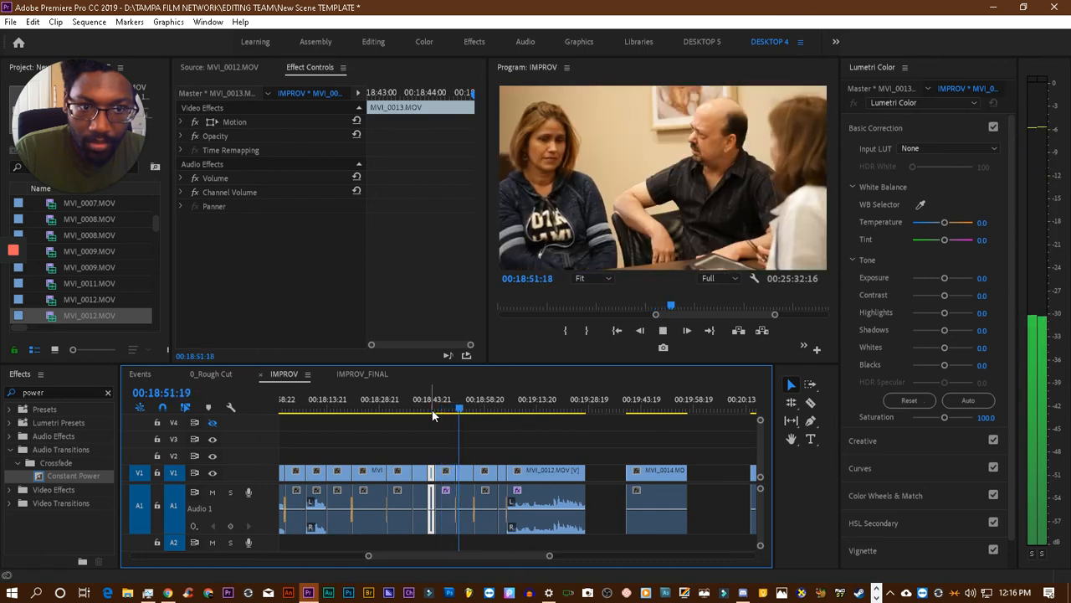
pyautogui.press('space')
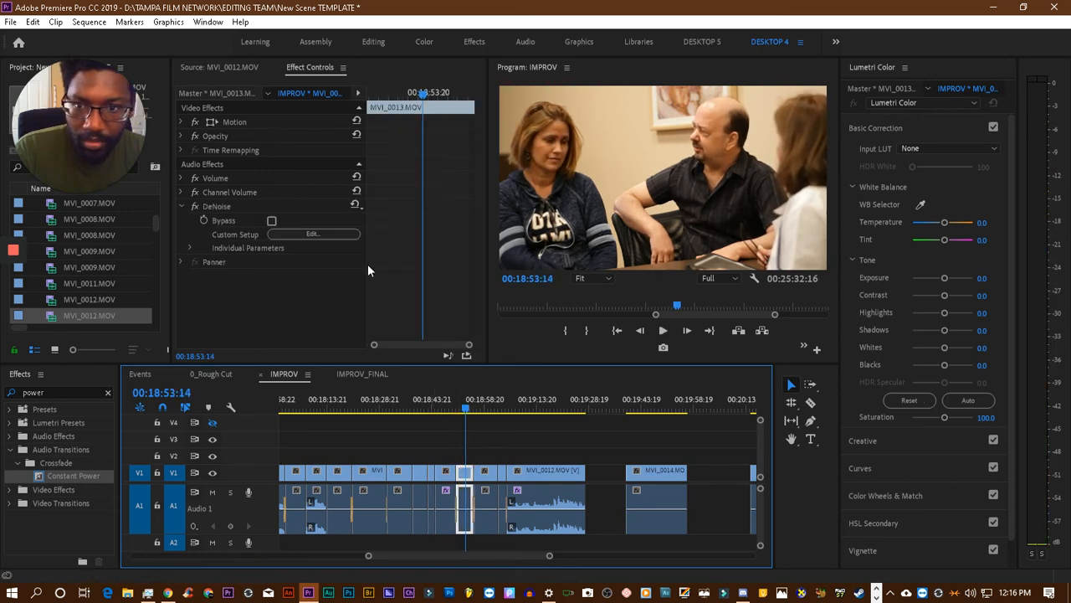
# - Check the DeNoise editor settings of the MVI_0013.MOV clip around 00:18:53 and replay that clip
pyautogui.click(329, 234)
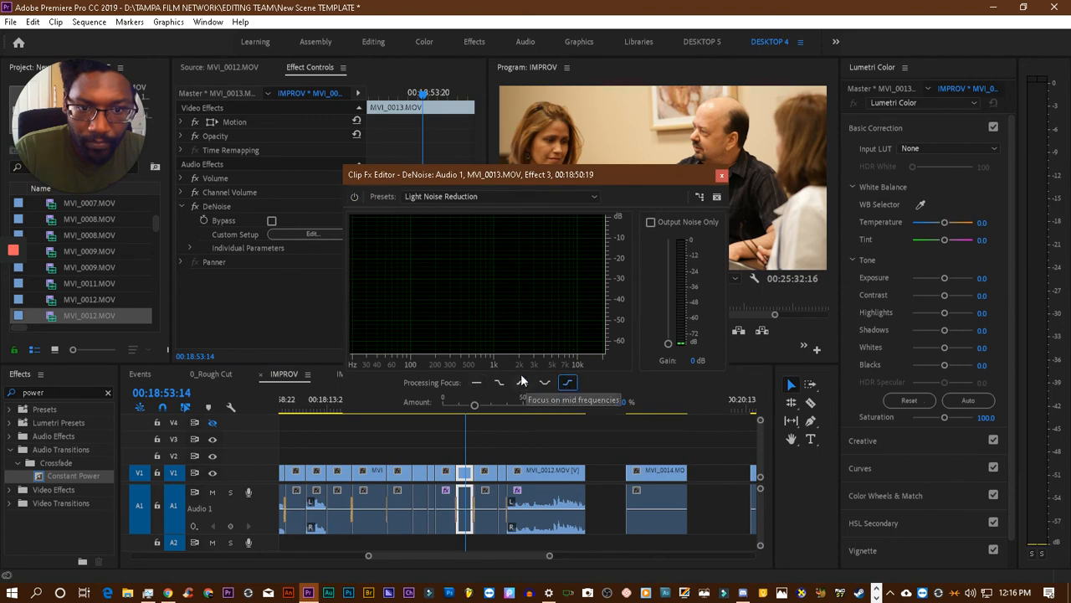
pyautogui.moveTo(710, 175); pyautogui.dragTo(447, 120)
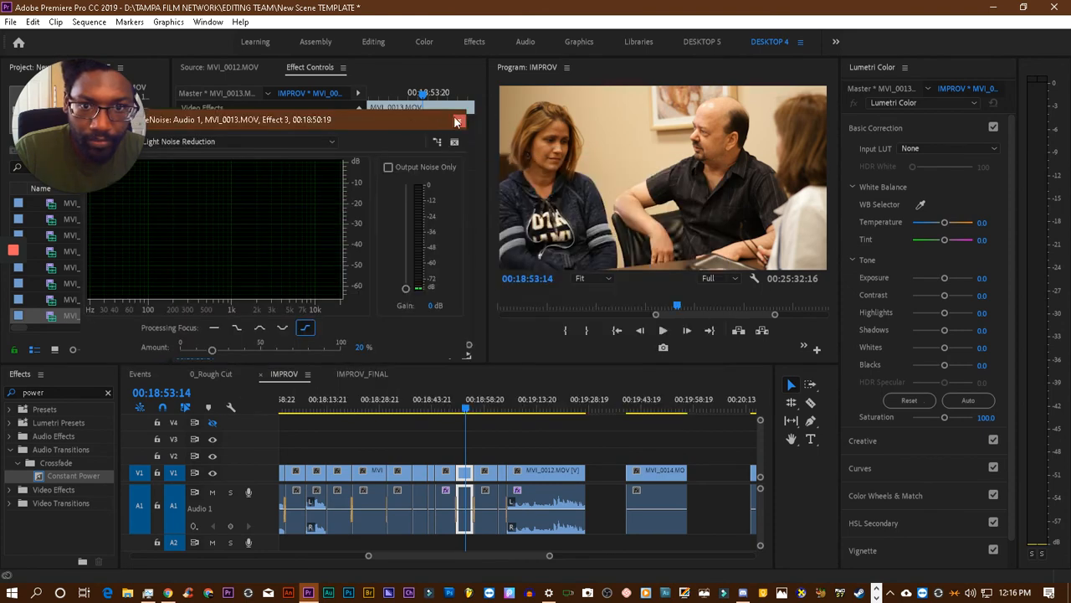
pyautogui.click(460, 121)
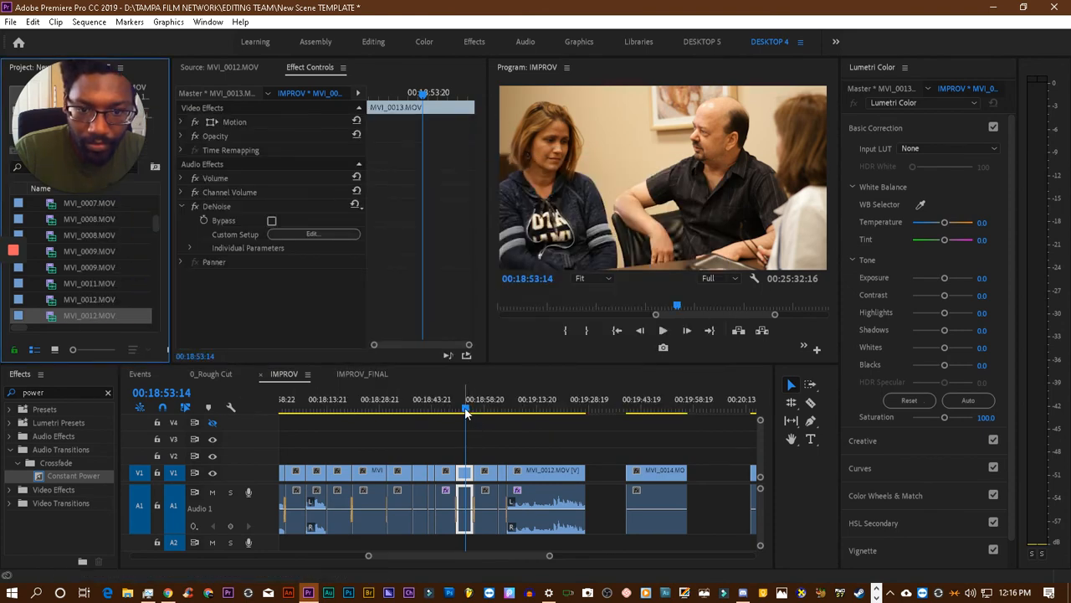
pyautogui.moveTo(465, 412); pyautogui.dragTo(460, 411)
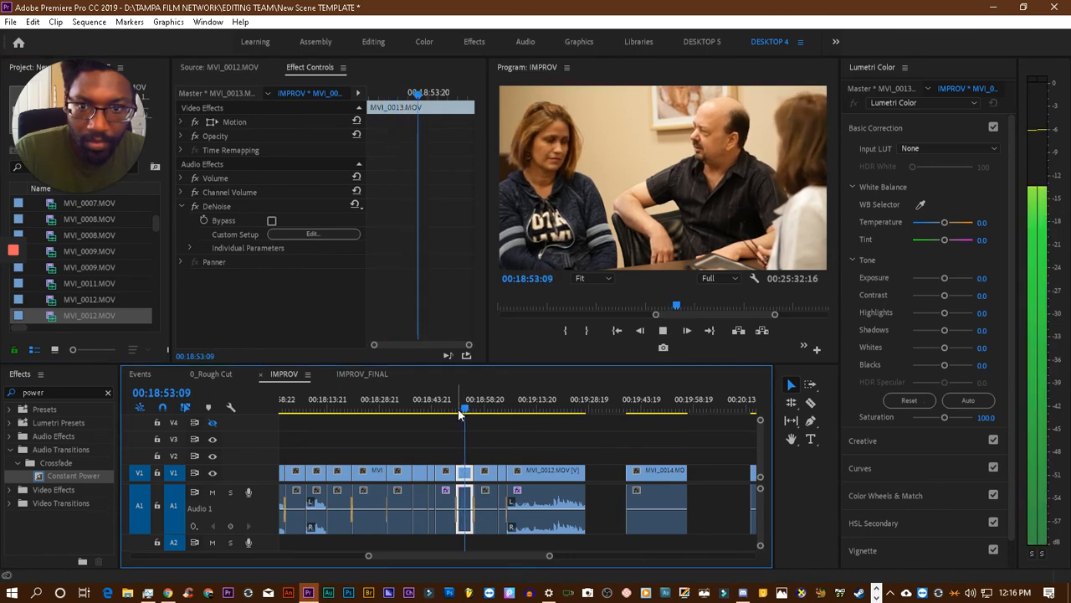
# - Set the DeNoise processing focus of the MVI_0013.MOV clip around 00:18:53 to low frequencies and listen to the clip
pyautogui.click(313, 233)
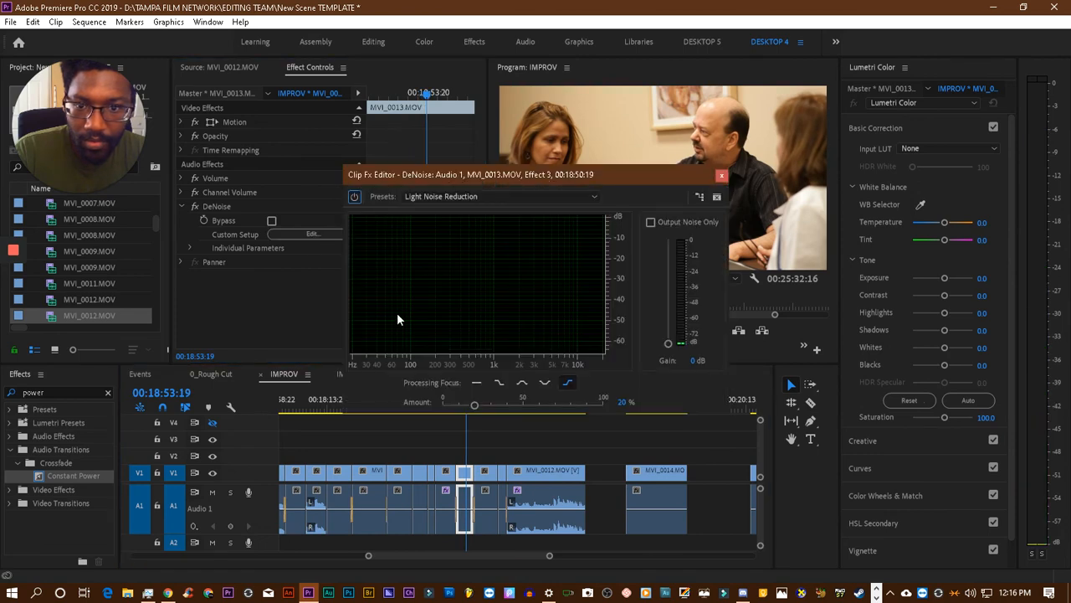
pyautogui.click(500, 384)
pyautogui.moveTo(564, 173); pyautogui.dragTo(240, 97)
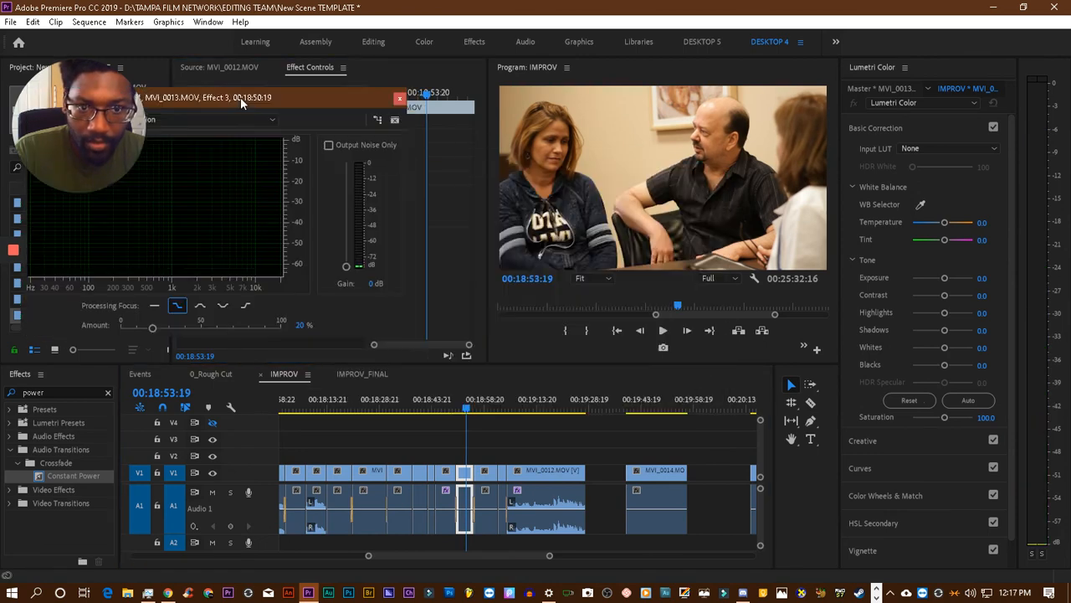
pyautogui.click(459, 410)
pyautogui.press('space')
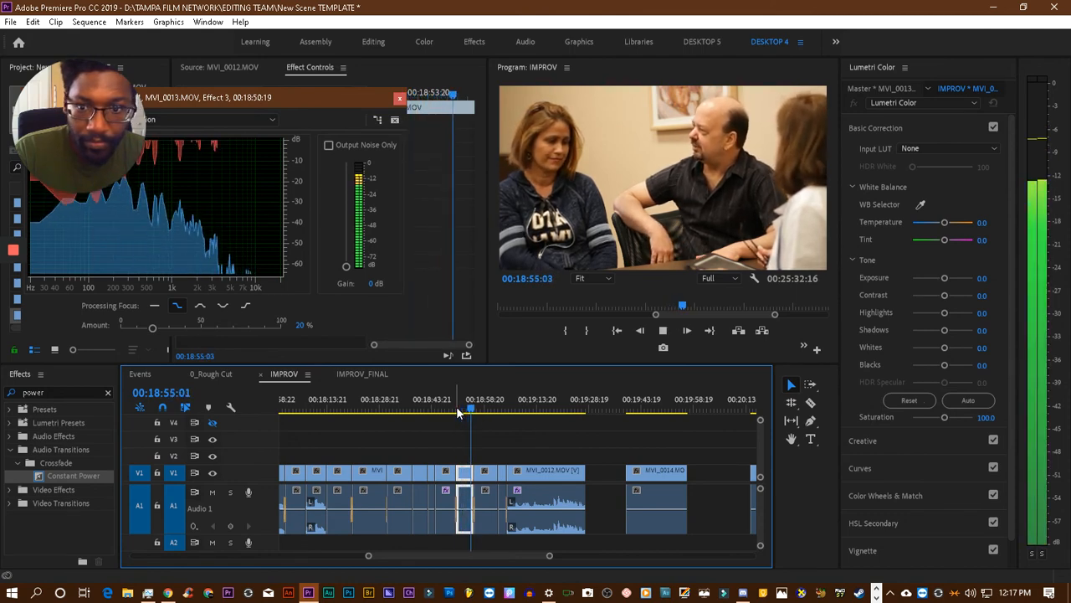
pyautogui.press('space')
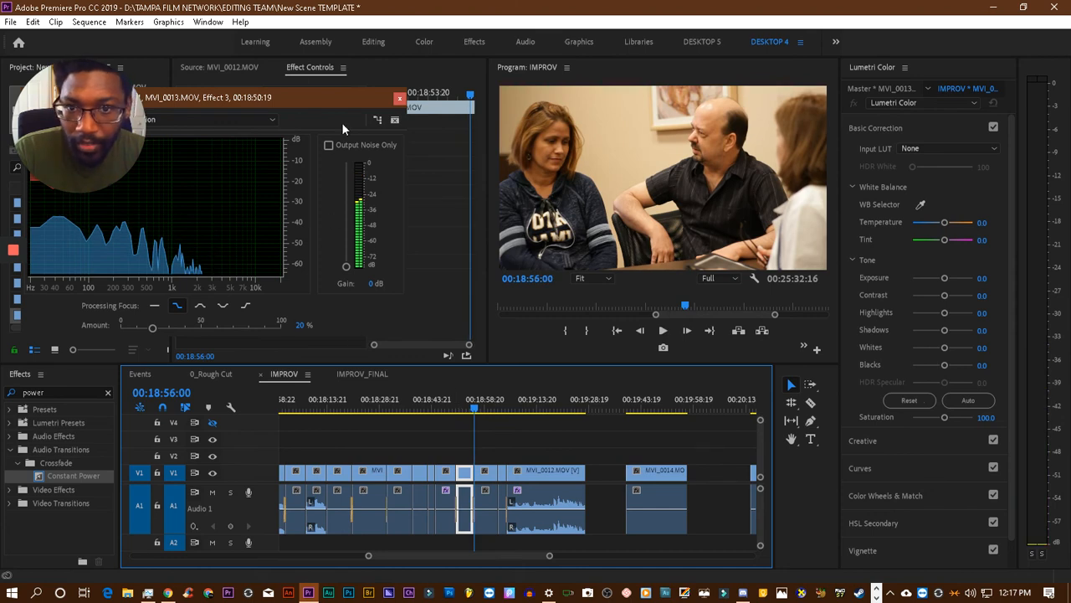
pyautogui.click(399, 100)
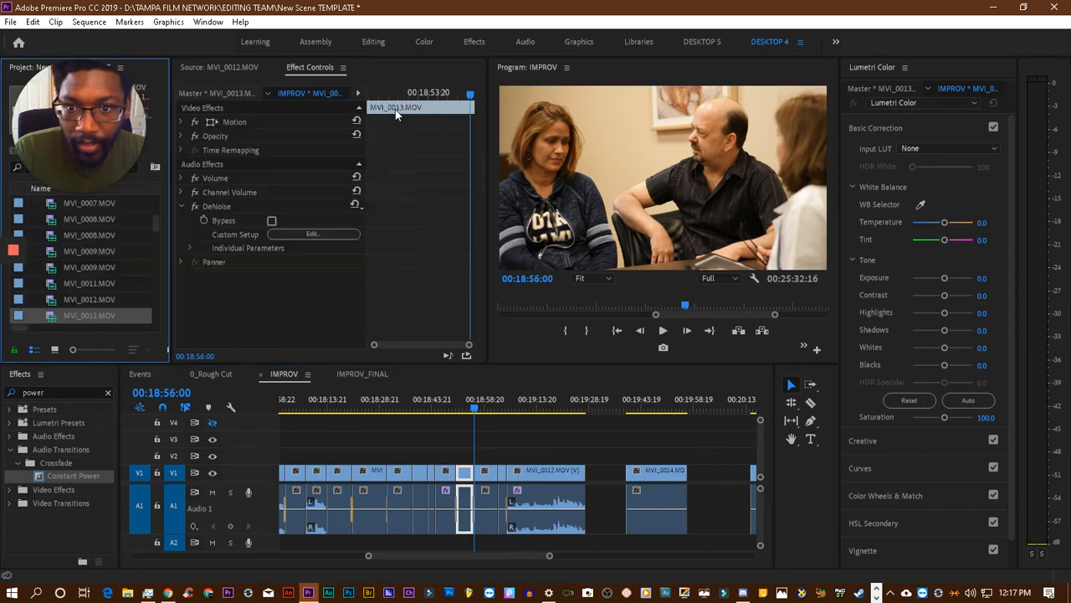
# - Remove the DeNoise effect from the MVI_0014.MOV clip around 00:18:47
pyautogui.click(216, 206)
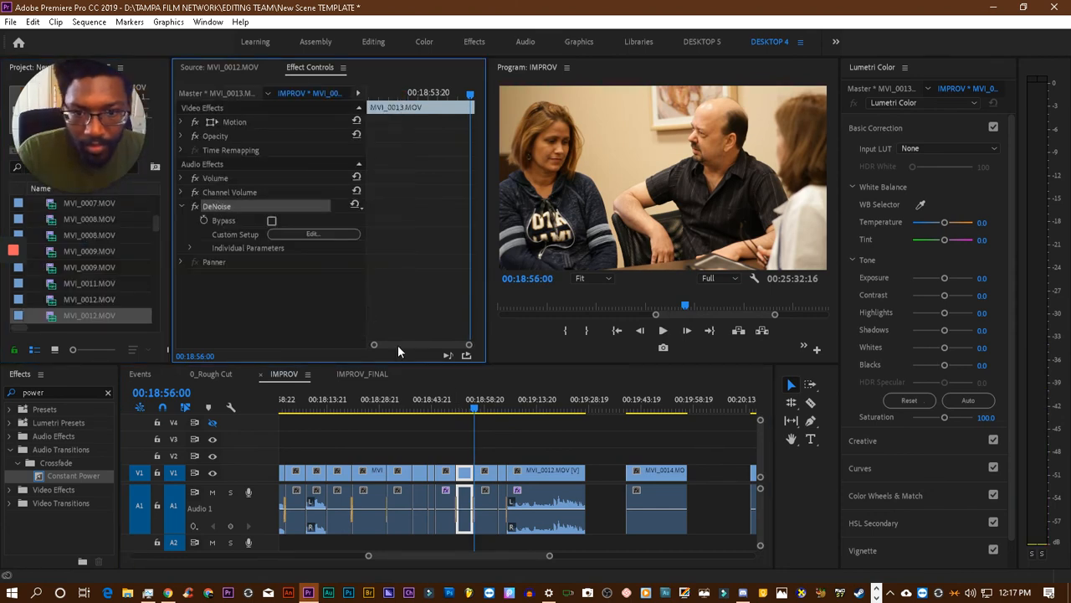
pyautogui.moveTo(458, 395); pyautogui.dragTo(447, 409)
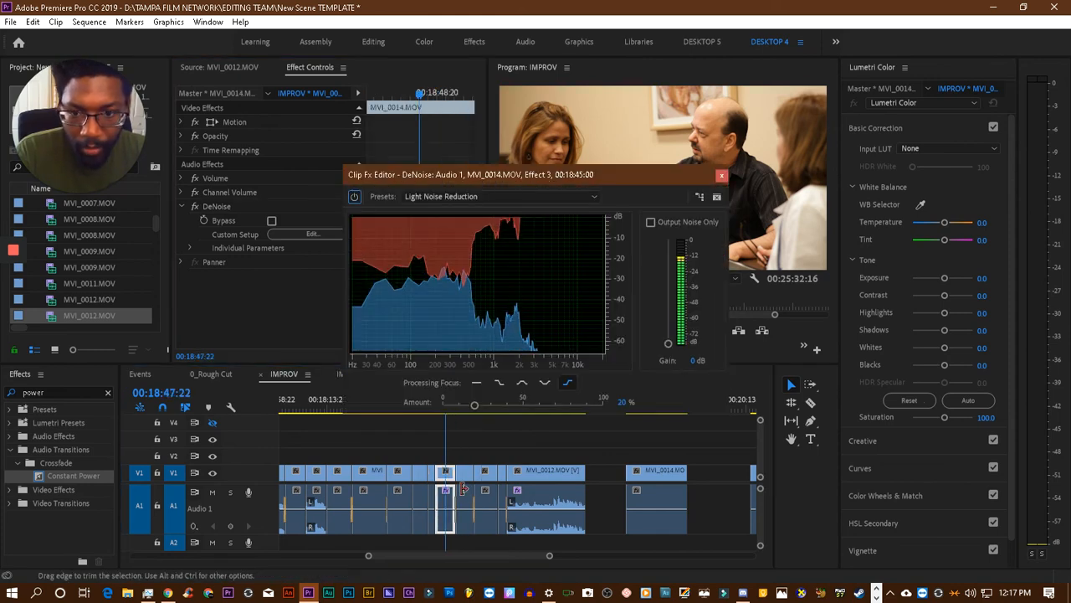
pyautogui.click(218, 205)
pyautogui.press('Delete')
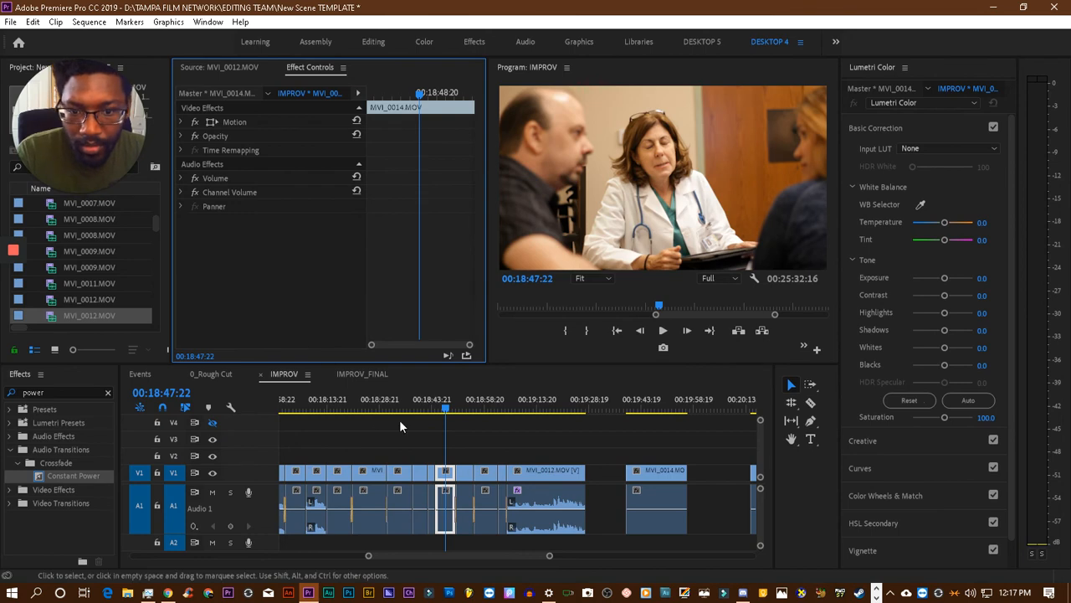
pyautogui.moveTo(437, 403); pyautogui.dragTo(377, 411)
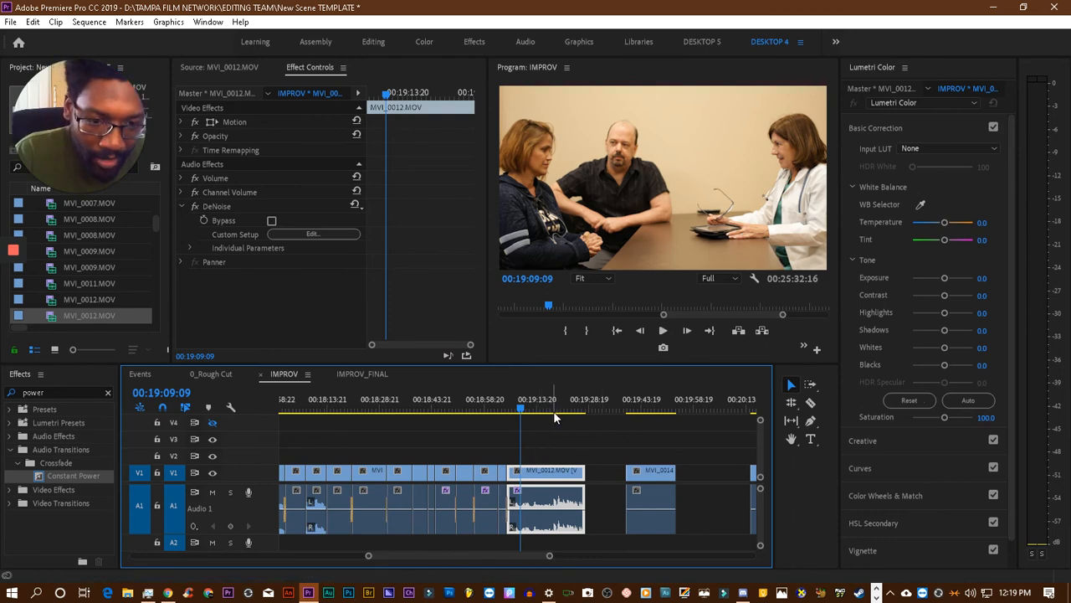
# - Play MVI_0012.MOV from 00:19:09:09 to find the cut point and split the clip with the Razor tool at 00:19:18:18
pyautogui.press('space')
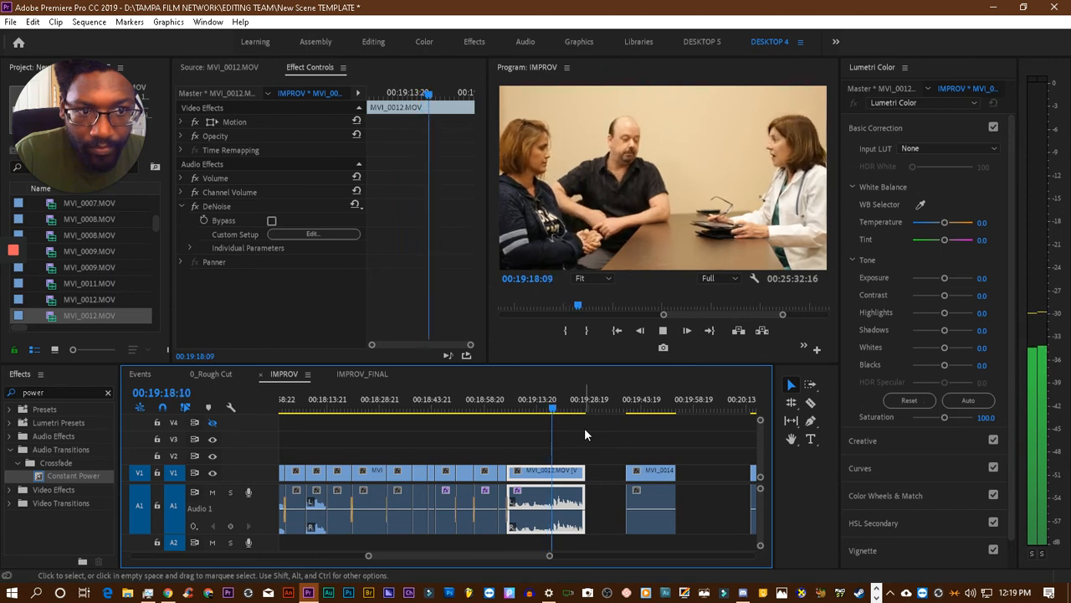
pyautogui.press('space')
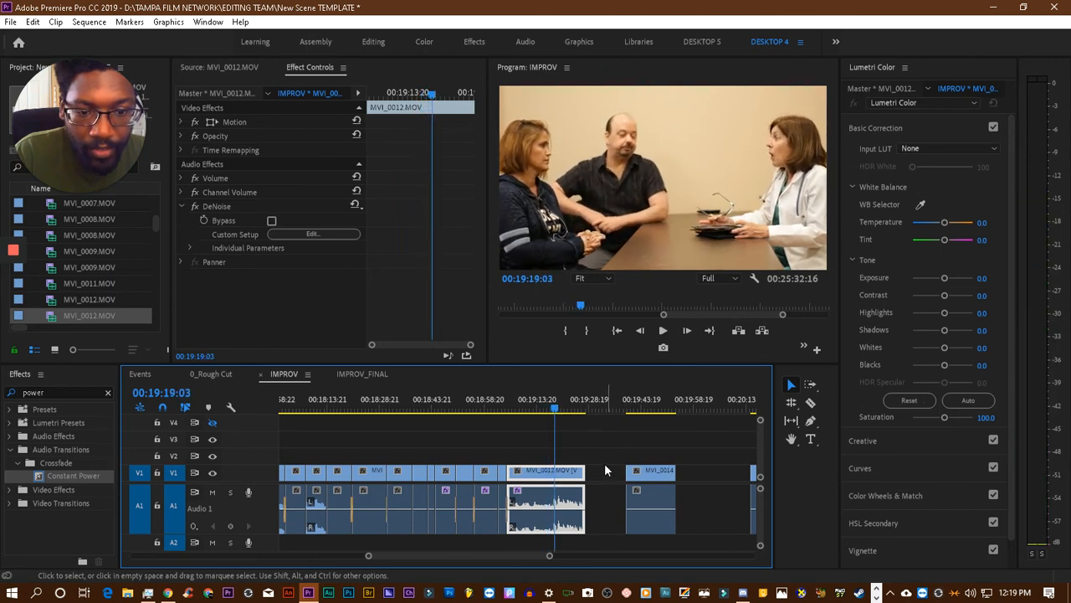
pyautogui.click(554, 414)
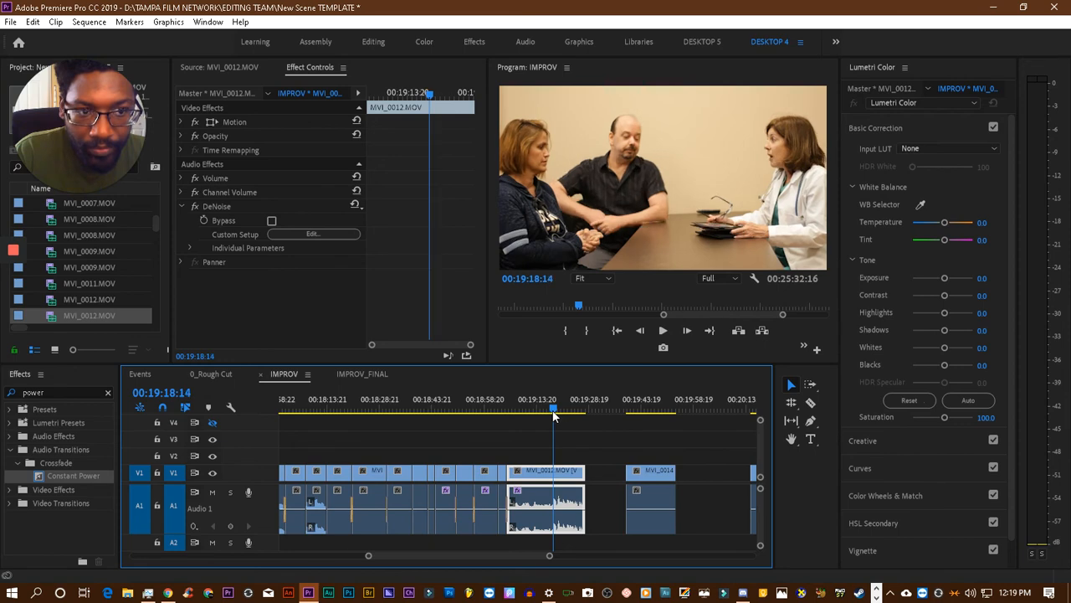
pyautogui.press('space')
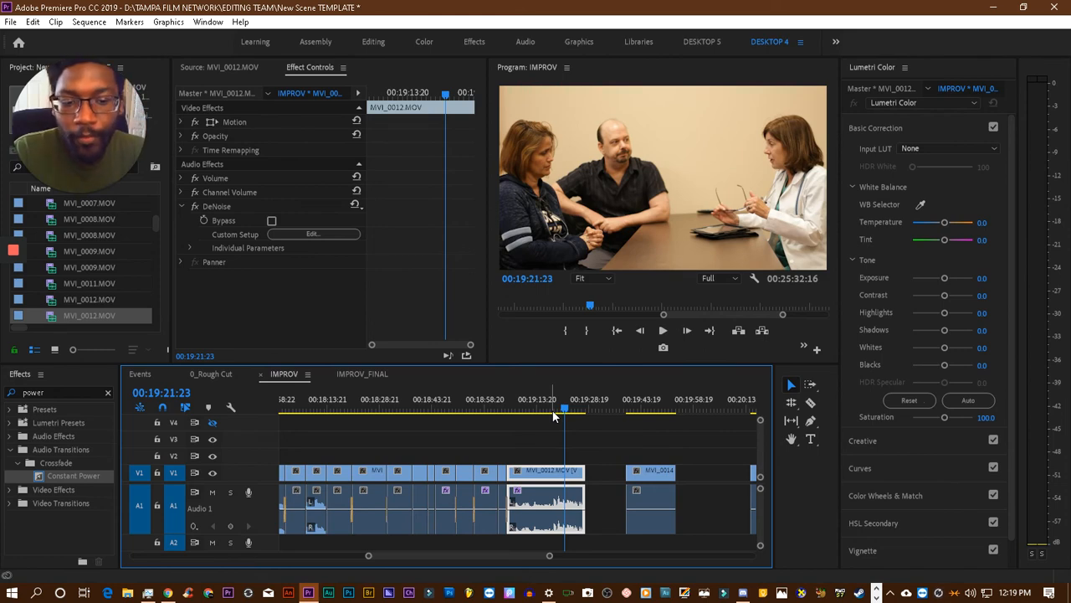
pyautogui.click(811, 402)
pyautogui.moveTo(564, 409); pyautogui.dragTo(553, 415)
pyautogui.press('space')
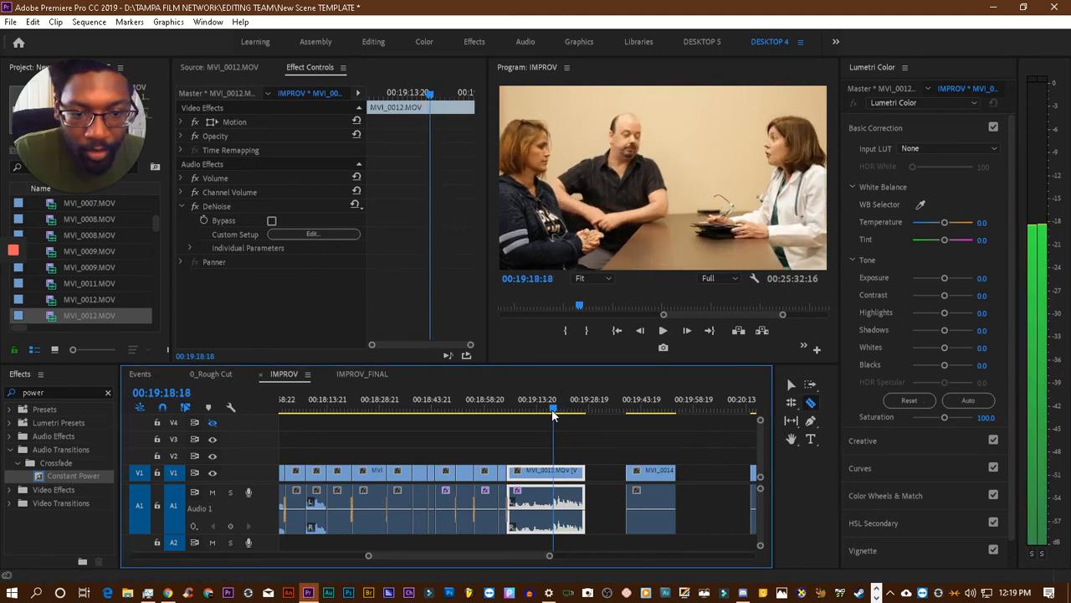
pyautogui.click(557, 476)
pyautogui.click(792, 386)
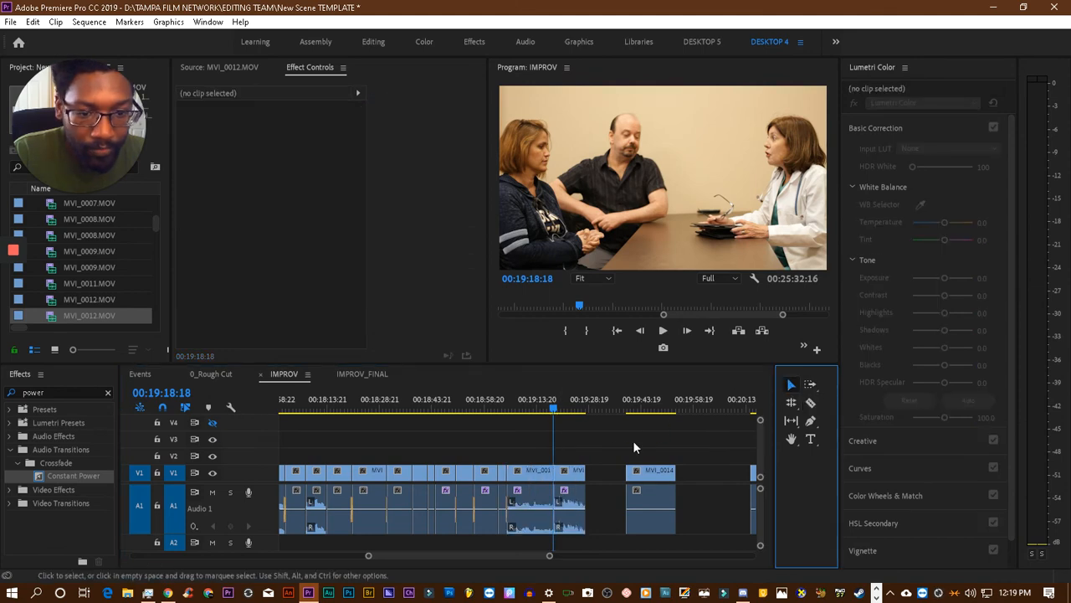
# - Move the cut-off part of MVI_0012.MOV further along V1, butt MVI_0014.MOV against the remaining part, and play across the new cut
pyautogui.moveTo(565, 475); pyautogui.dragTo(589, 479)
pyautogui.click(524, 405)
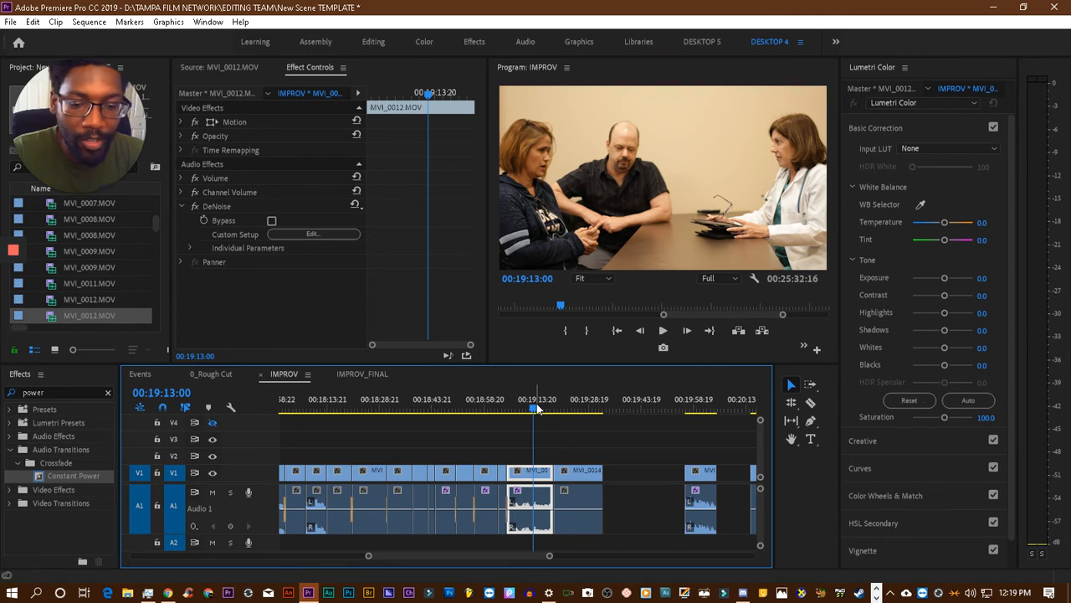
pyautogui.press('space')
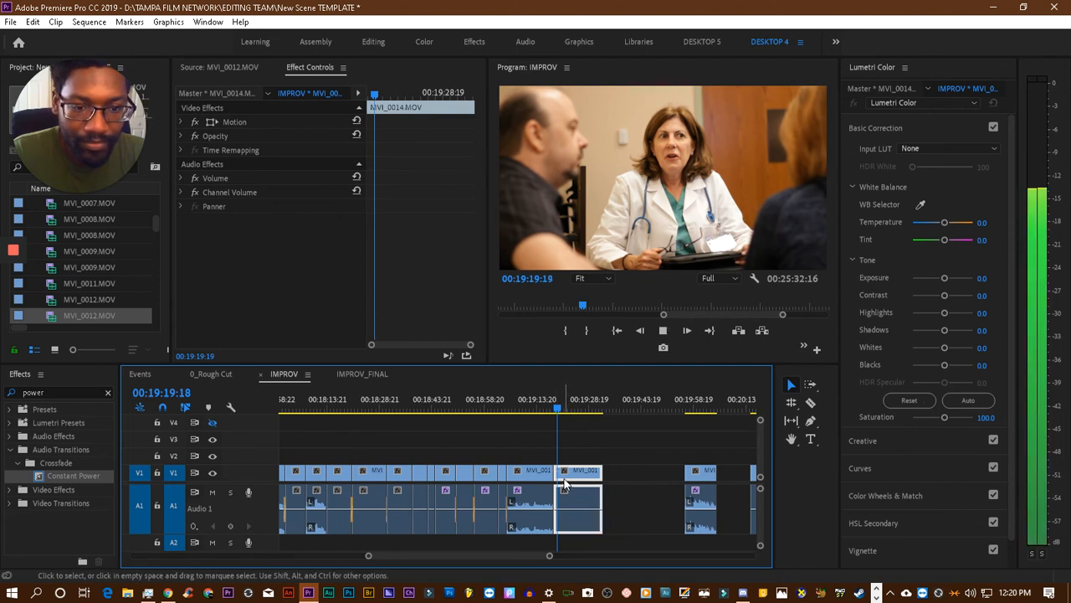
pyautogui.click(547, 406)
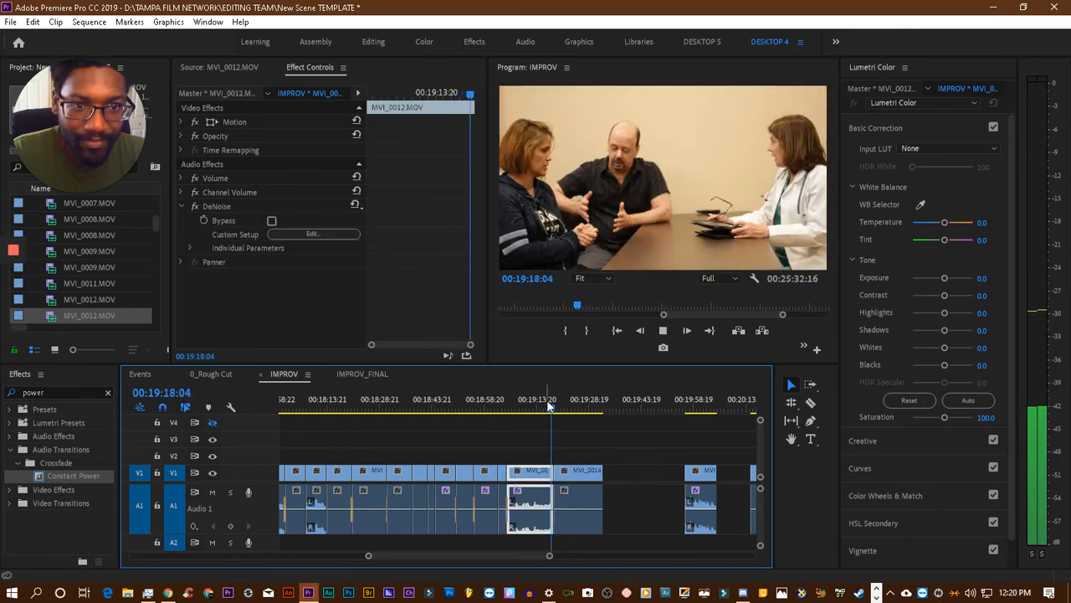
pyautogui.press('space')
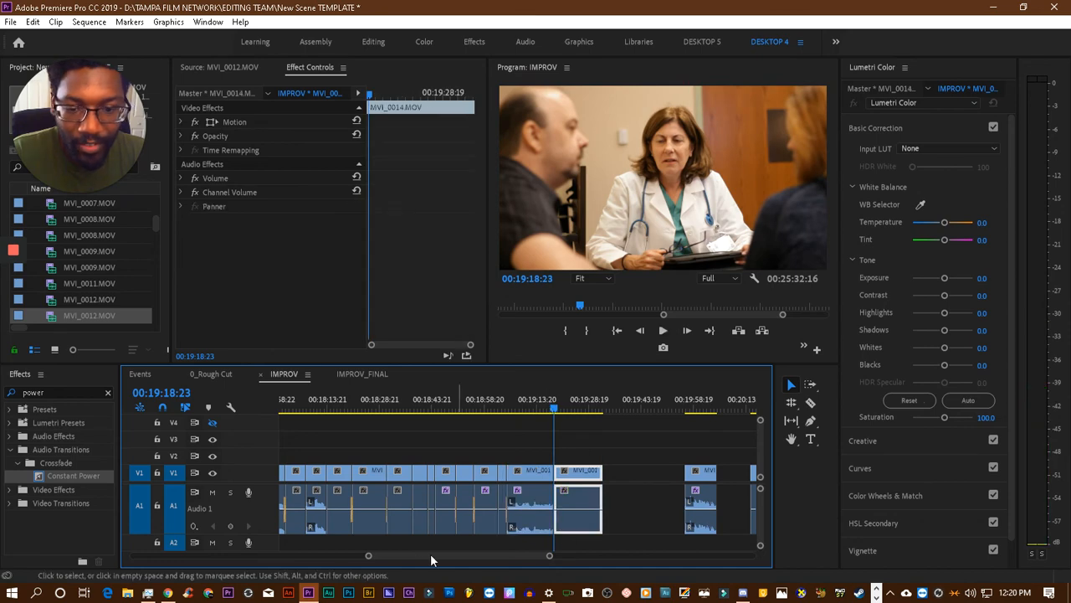
# - Review the MVI_0012.MOV to MVI_0014.MOV cut closely, try to trim the start of MVI_0014.MOV slightly, and replay the cut from 00:19:17:18
pyautogui.moveTo(369, 556); pyautogui.dragTo(431, 556)
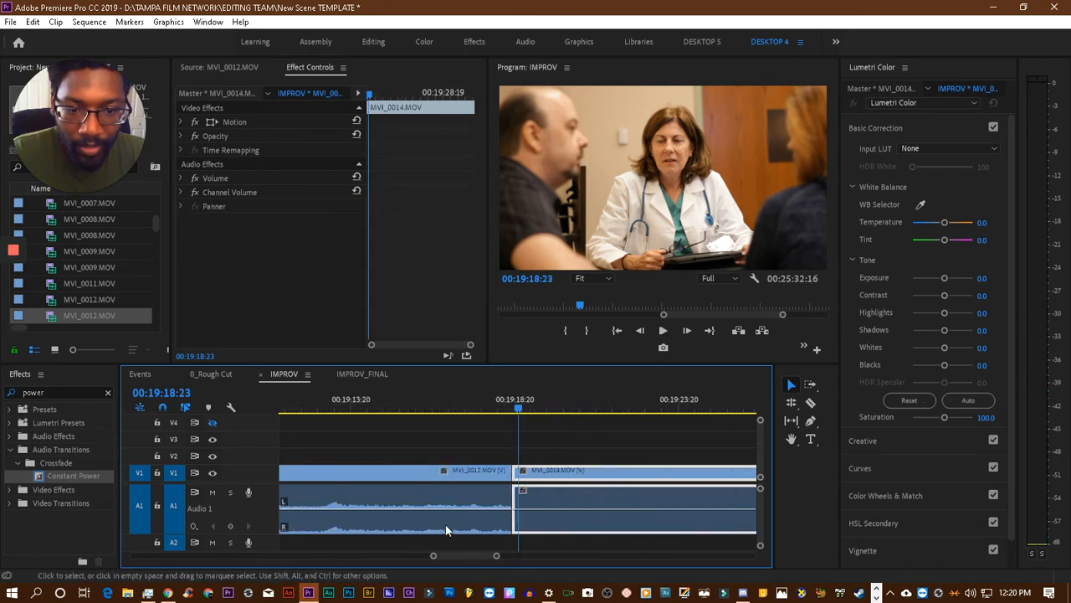
pyautogui.moveTo(510, 411); pyautogui.dragTo(489, 410)
pyautogui.press('space')
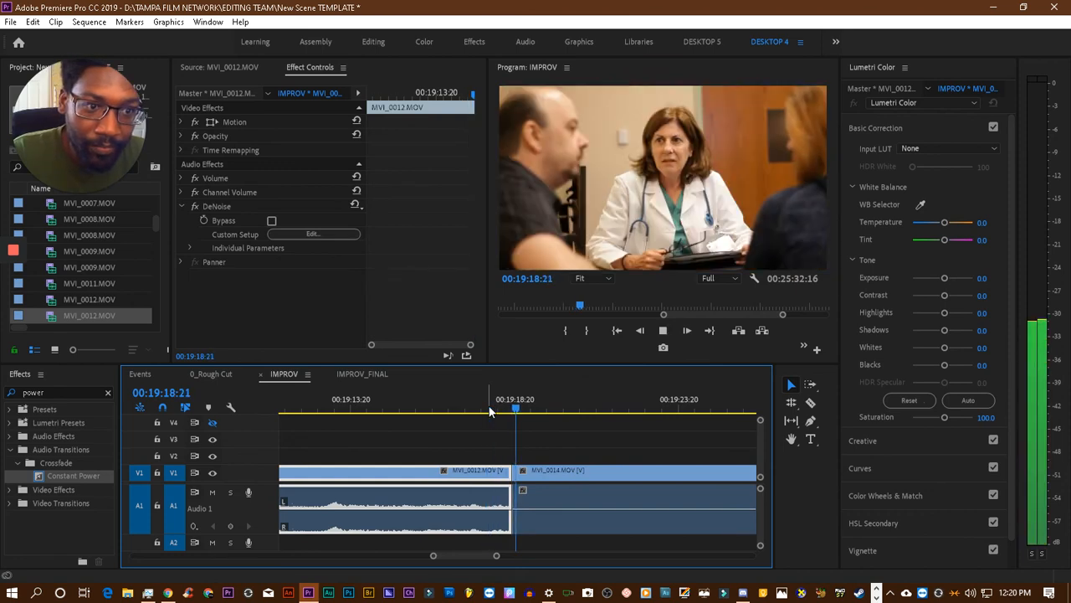
pyautogui.click(524, 410)
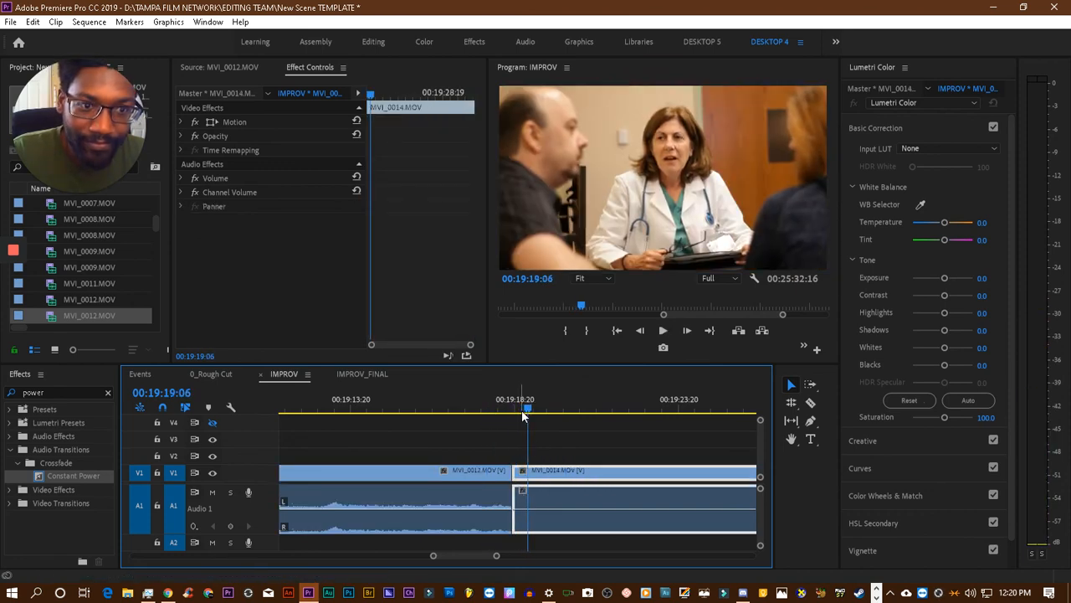
pyautogui.moveTo(519, 470); pyautogui.dragTo(530, 479)
pyautogui.click(481, 407)
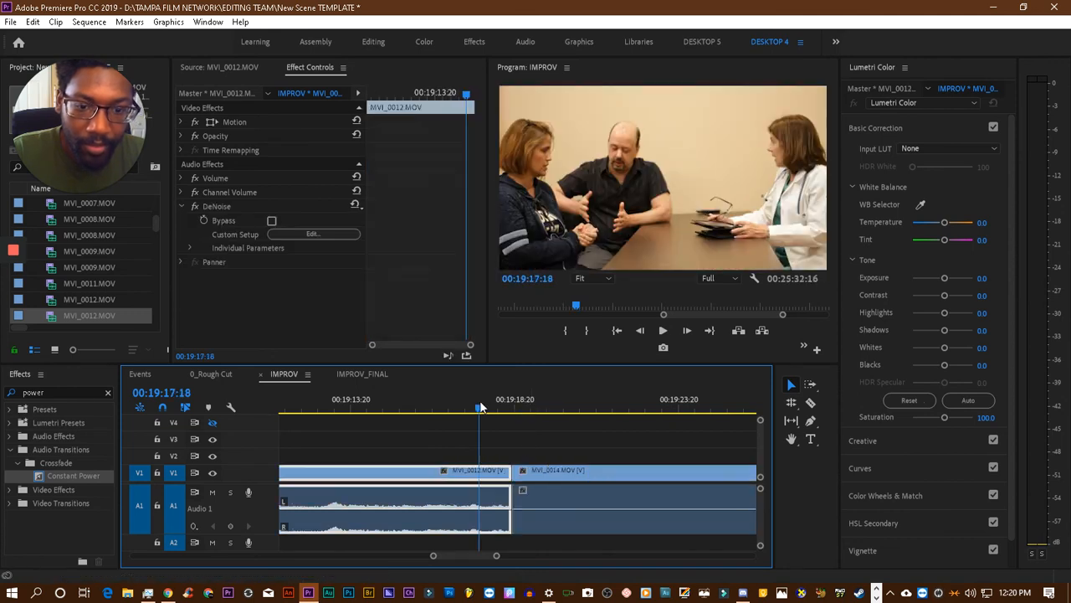
pyautogui.press('space')
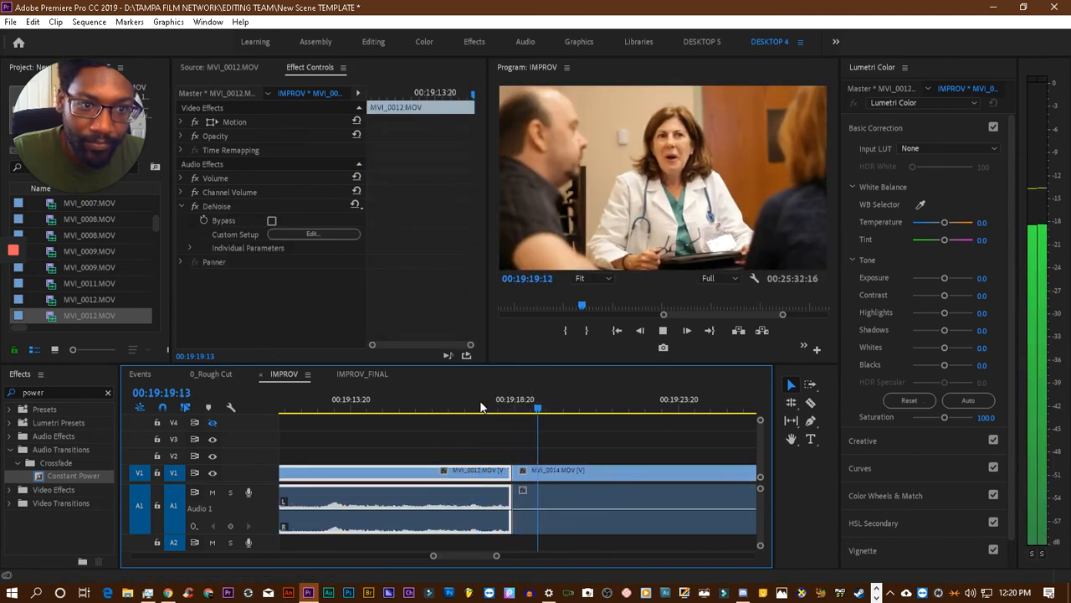
# - Reapply DeNoise to the MVI_0014.MOV clip and play from just before its cut through to the end of the clip
pyautogui.press('space')
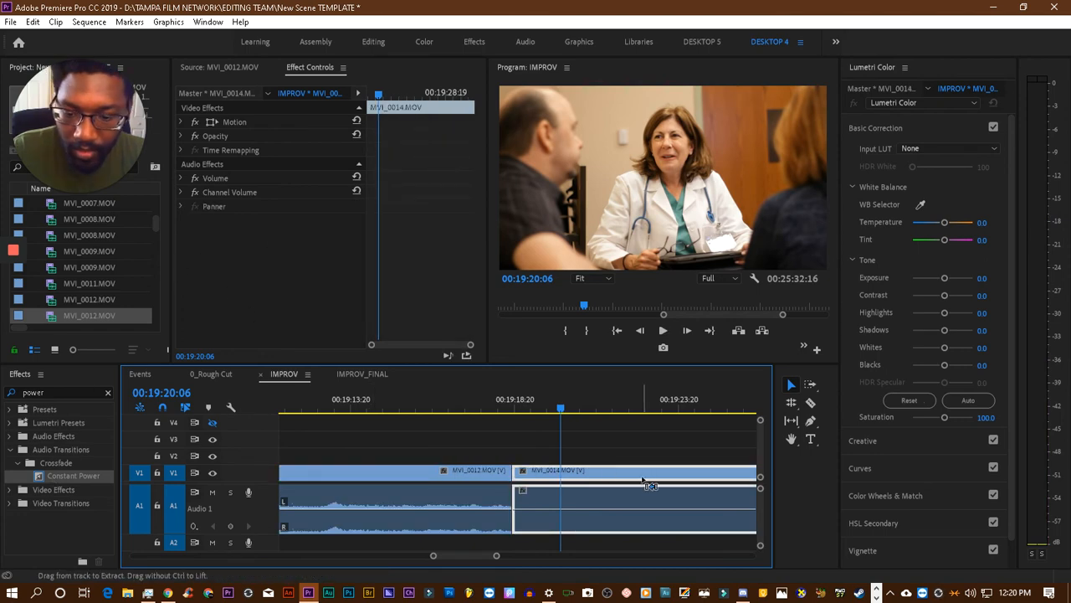
pyautogui.click(477, 405)
pyautogui.press('space')
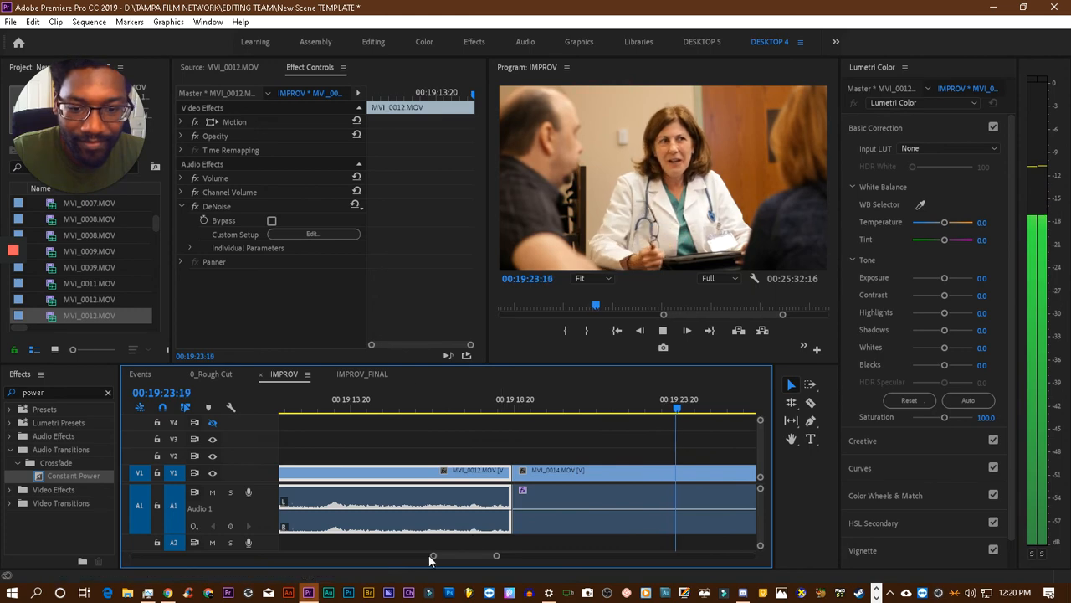
pyautogui.moveTo(433, 556); pyautogui.dragTo(408, 558)
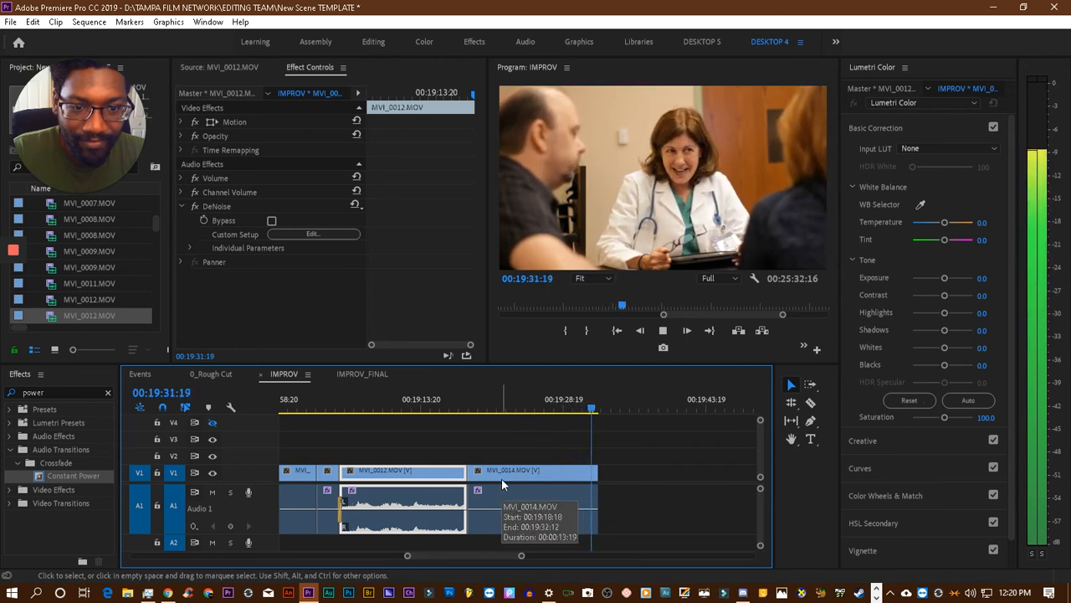
pyautogui.press('space')
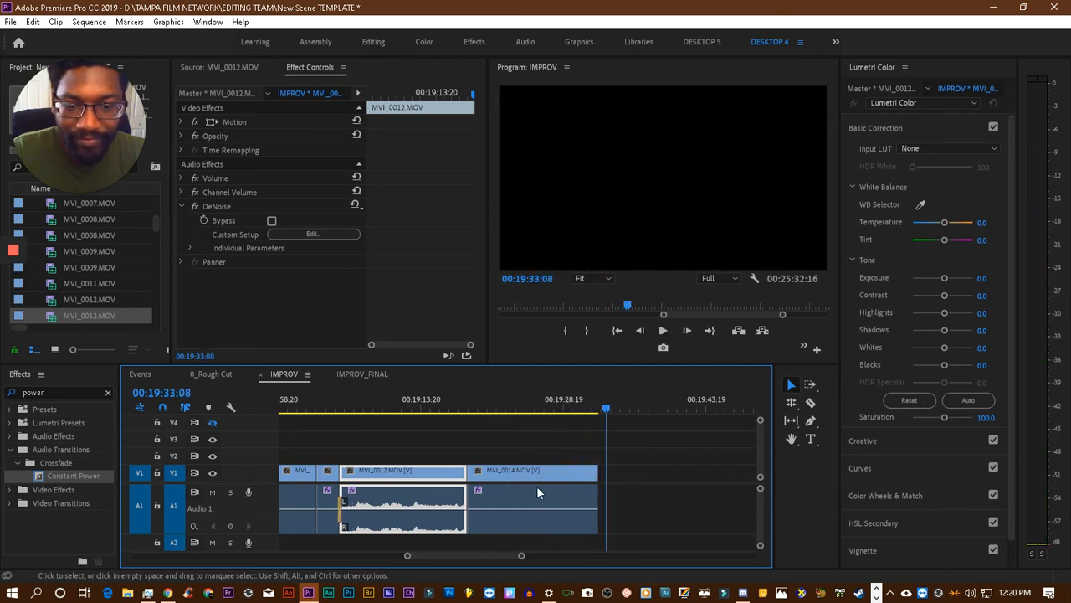
# - Move the cut-off MVI_0012.MOV part against the end of MVI_0014.MOV on V1 and play across the new cut
pyautogui.moveTo(406, 554); pyautogui.dragTo(385, 556)
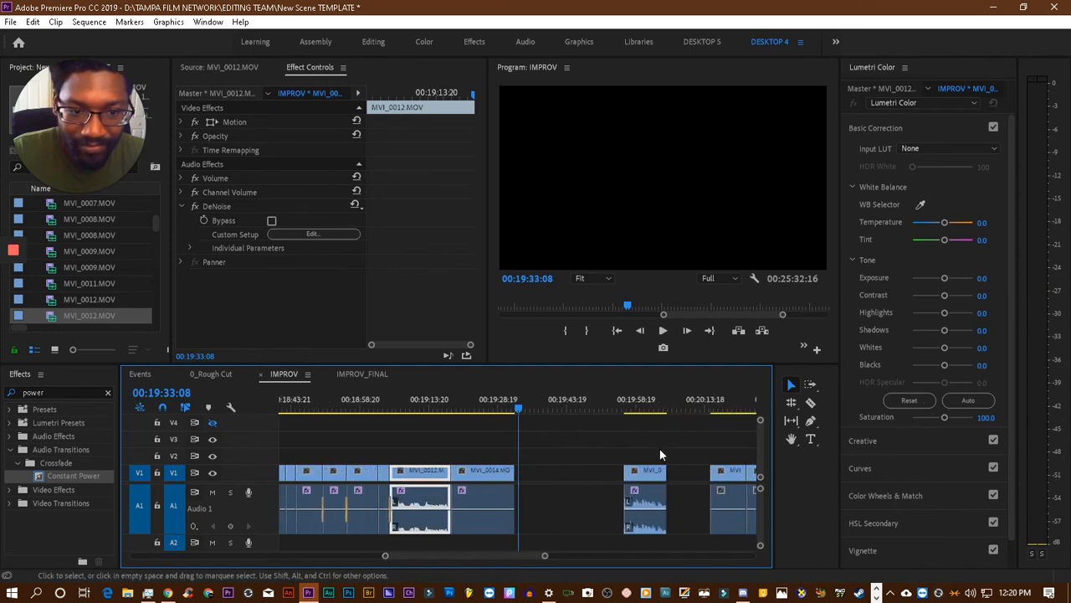
pyautogui.moveTo(642, 472); pyautogui.dragTo(534, 478)
pyautogui.moveTo(385, 555); pyautogui.dragTo(419, 558)
pyautogui.moveTo(507, 407); pyautogui.dragTo(502, 410)
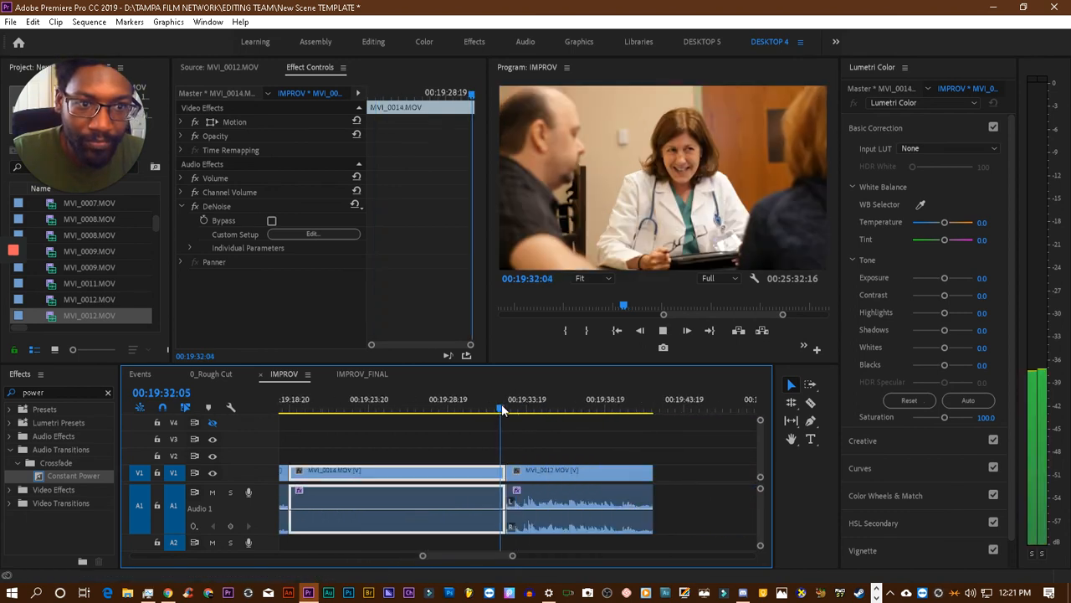
# - Try removing the DeNoise effect from the moved MVI_0012.MOV clip and undo the removal
pyautogui.click(551, 469)
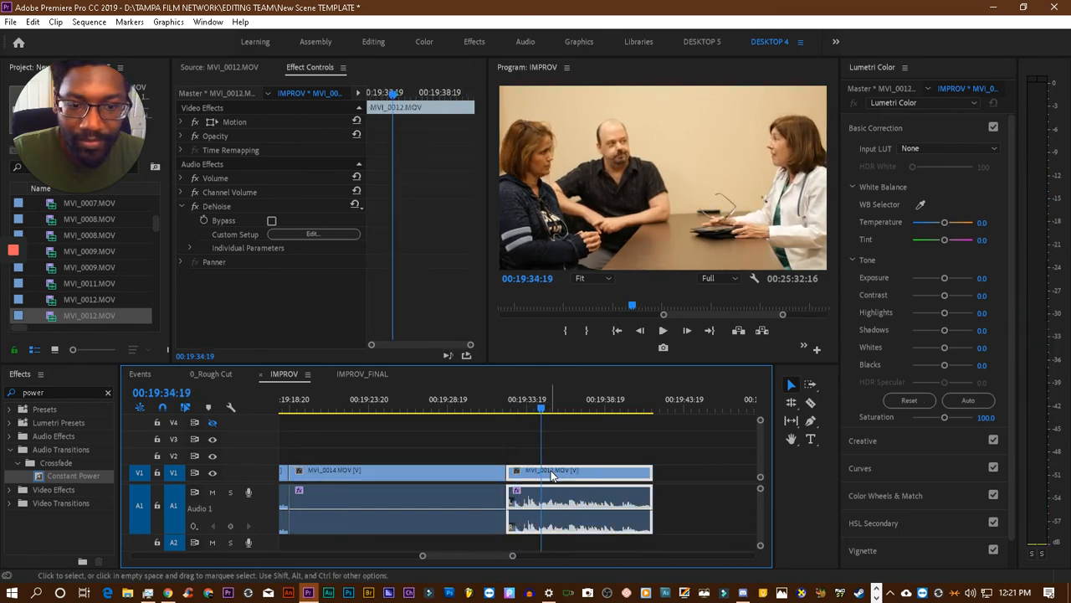
pyautogui.click(213, 207)
pyautogui.press('Delete')
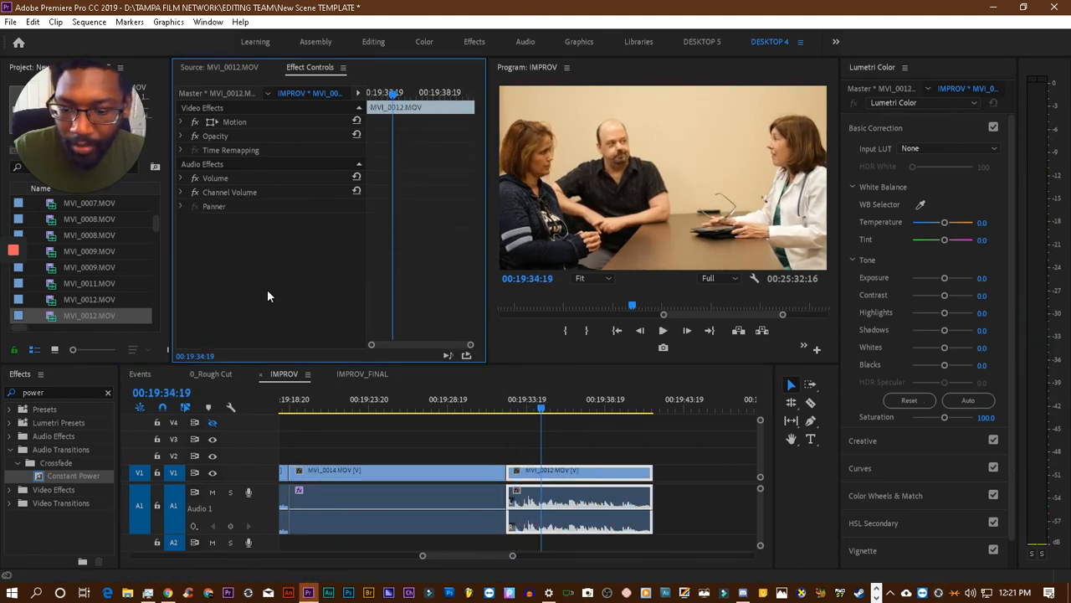
pyautogui.hotkey('ctrl', 'z')
# - Play from 00:19:31:06 across the cut, try extending the last MVI_0012.MOV clip to 00:19:45:04, and undo the extension
pyautogui.click(488, 412)
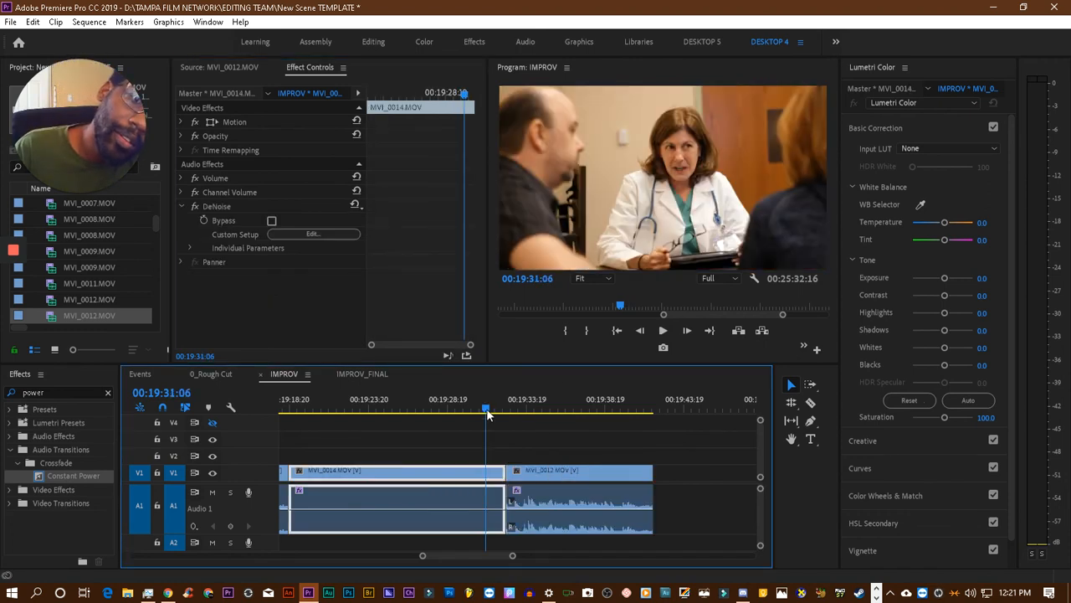
pyautogui.press('space')
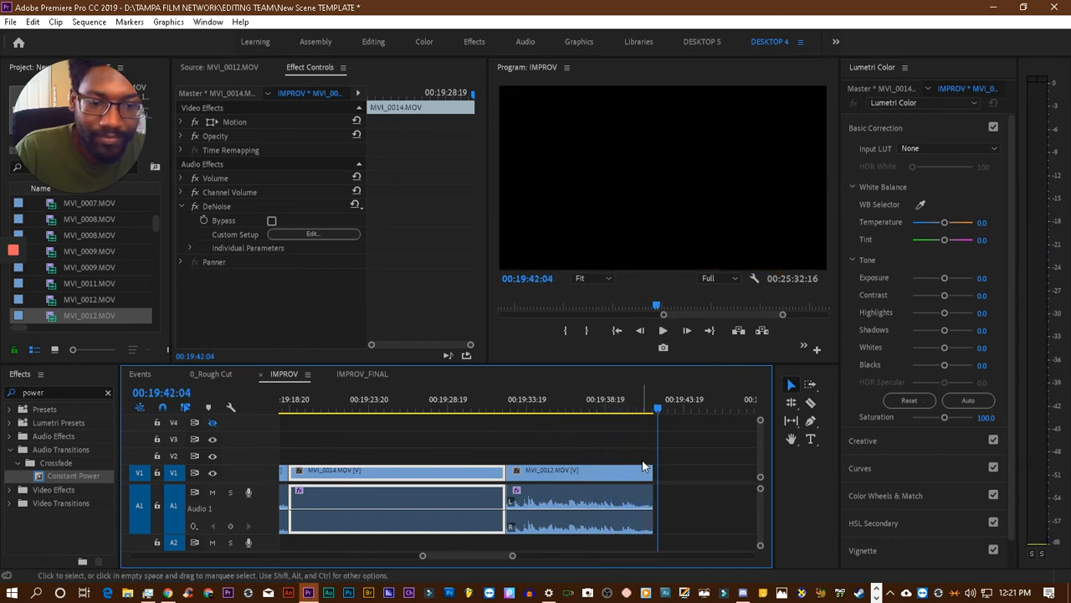
pyautogui.moveTo(652, 469); pyautogui.dragTo(705, 471)
pyautogui.press('space')
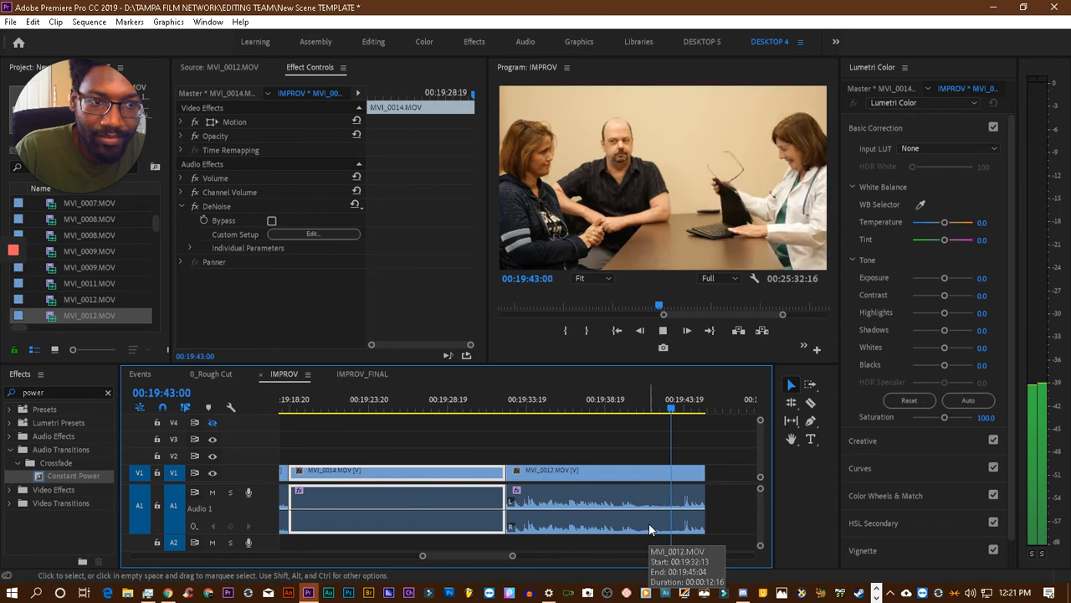
pyautogui.click(650, 529)
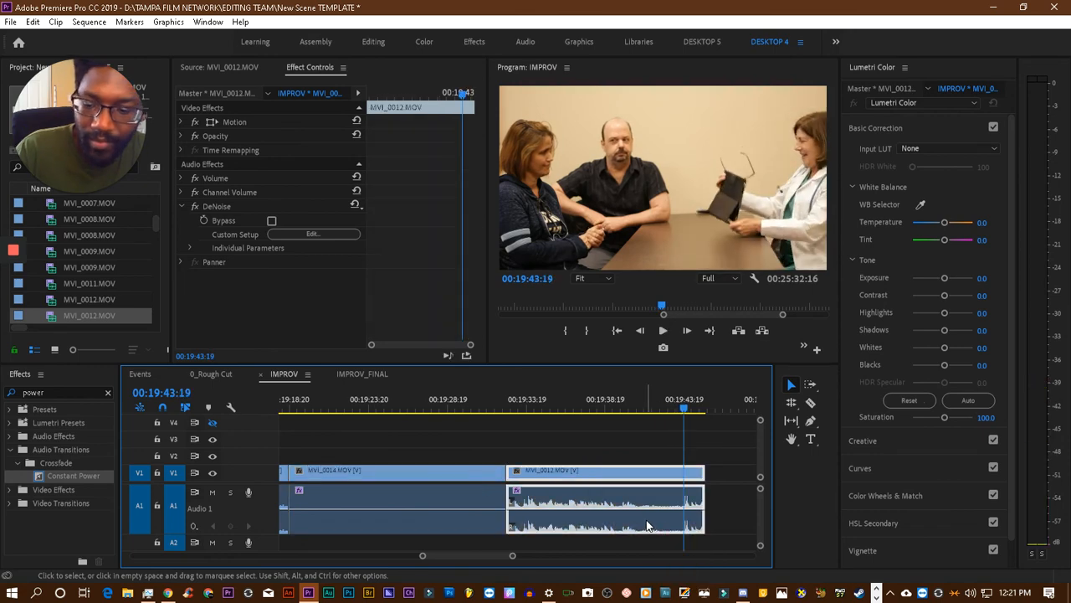
pyautogui.hotkey('ctrl', 'z')
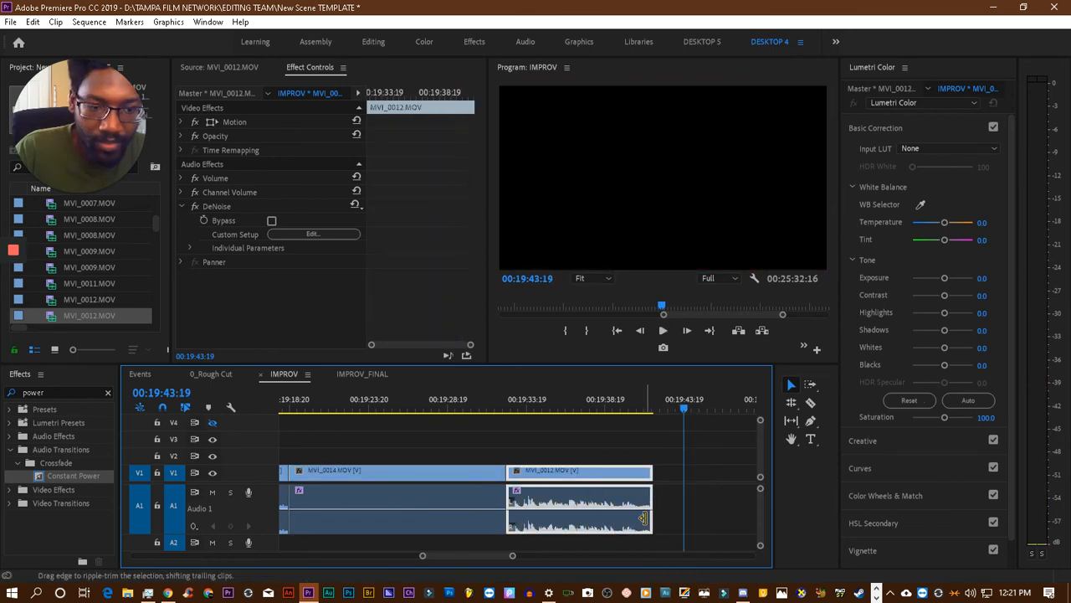
# - Extend the end of the last MVI_0012.MOV clip in stages to about 00:19:44:12, playing back its ending between trims
pyautogui.click(632, 405)
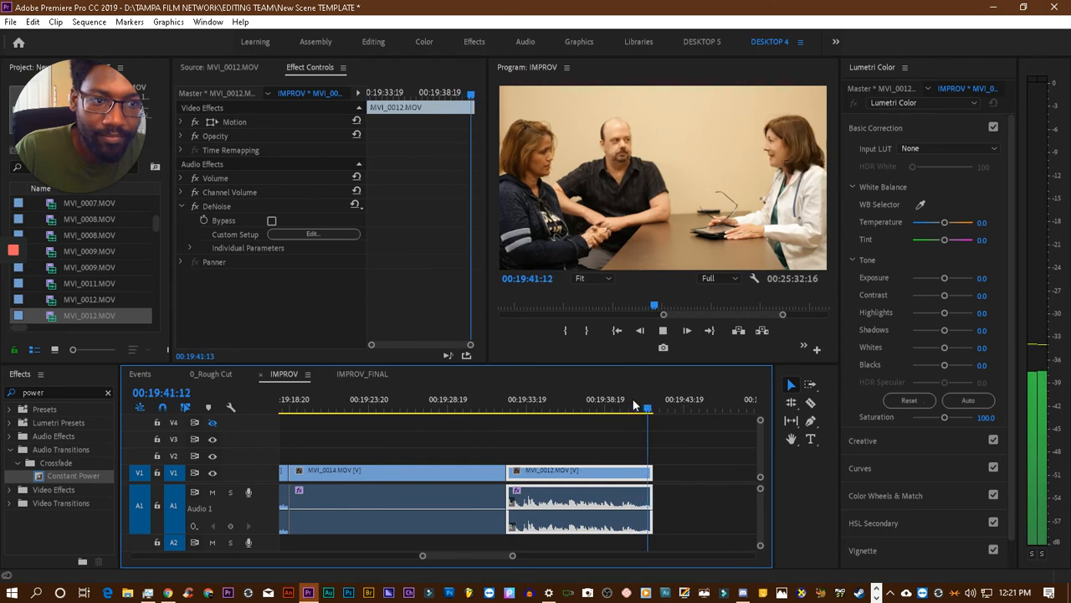
pyautogui.moveTo(656, 459); pyautogui.dragTo(667, 467)
pyautogui.press('space')
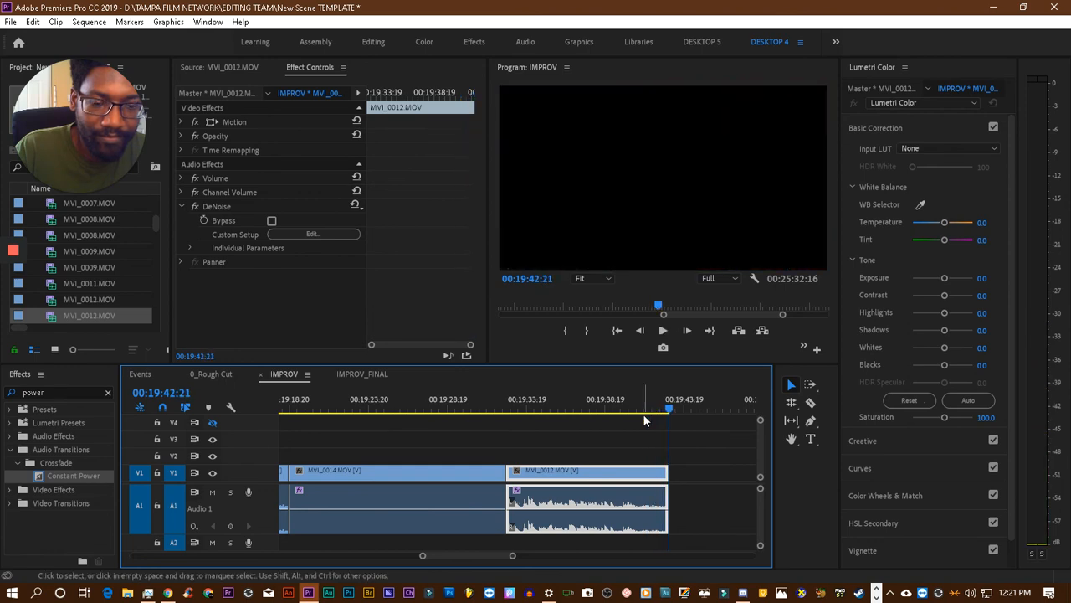
pyautogui.moveTo(660, 470); pyautogui.dragTo(687, 471)
pyautogui.press('space')
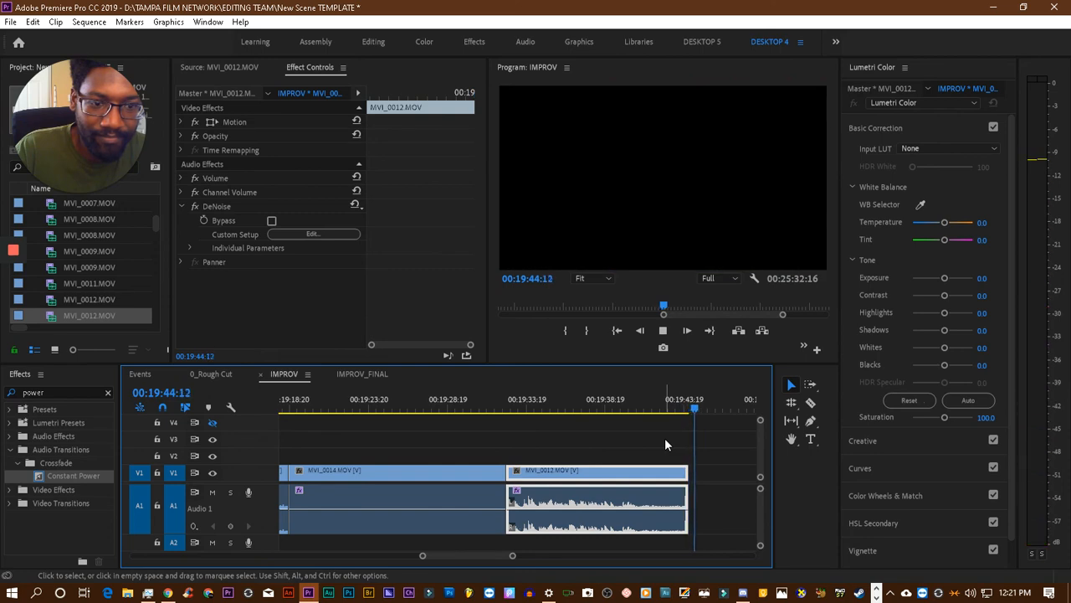
pyautogui.click(663, 408)
pyautogui.moveTo(664, 409); pyautogui.dragTo(663, 410)
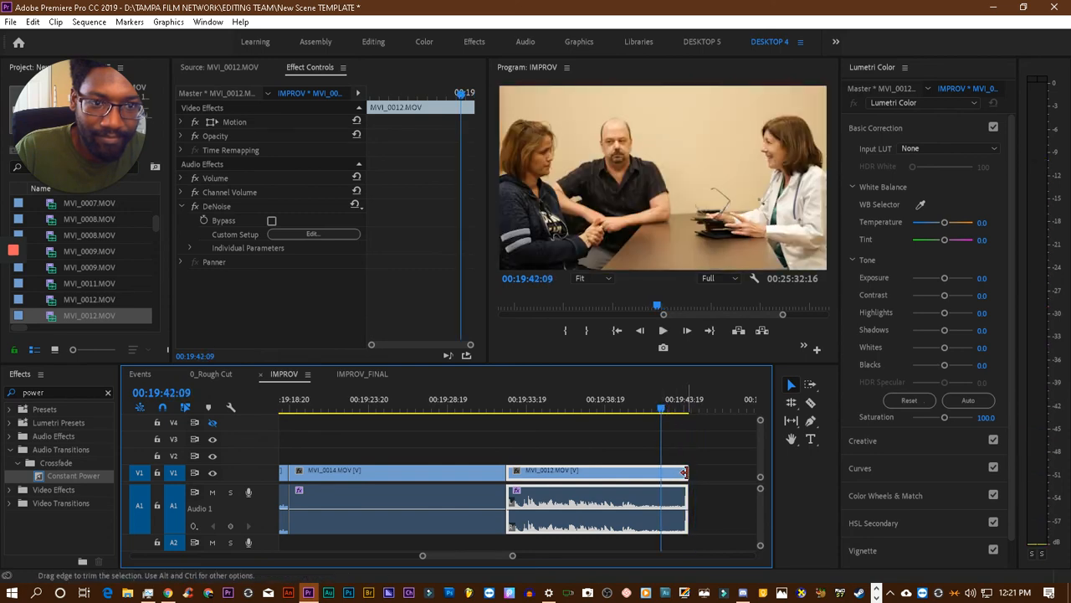
pyautogui.moveTo(685, 472); pyautogui.dragTo(694, 472)
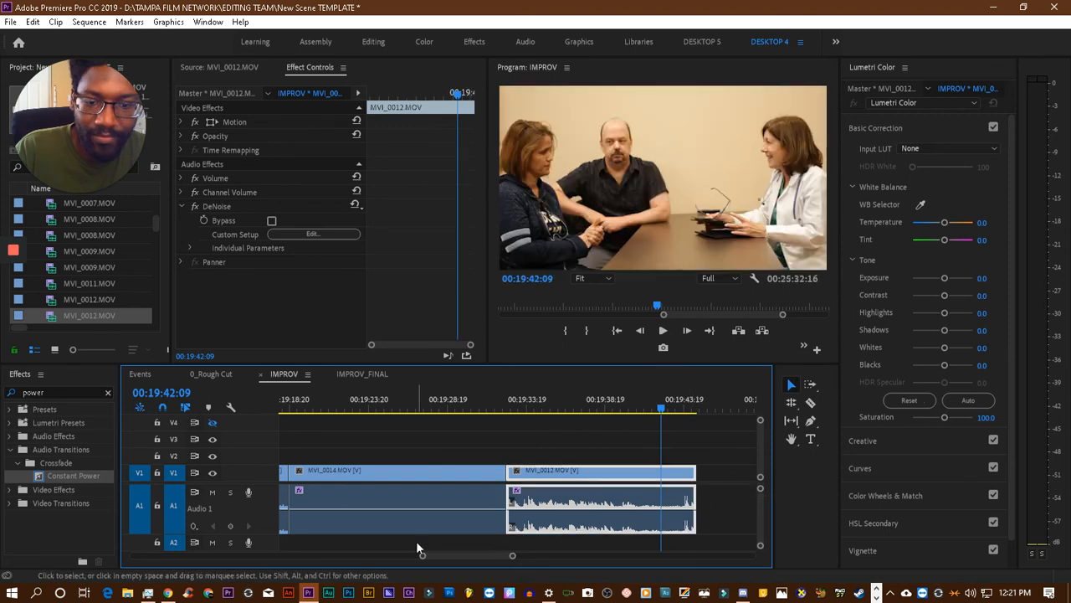
# - Copy the TFN TITLES INTRO2.1.mp4 clip near 00:16:39:23, paste it after the last MVI_0012.MOV clip, and close the gap between them
pyautogui.moveTo(424, 556); pyautogui.dragTo(399, 559)
pyautogui.moveTo(465, 557); pyautogui.dragTo(429, 558)
pyautogui.click(411, 408)
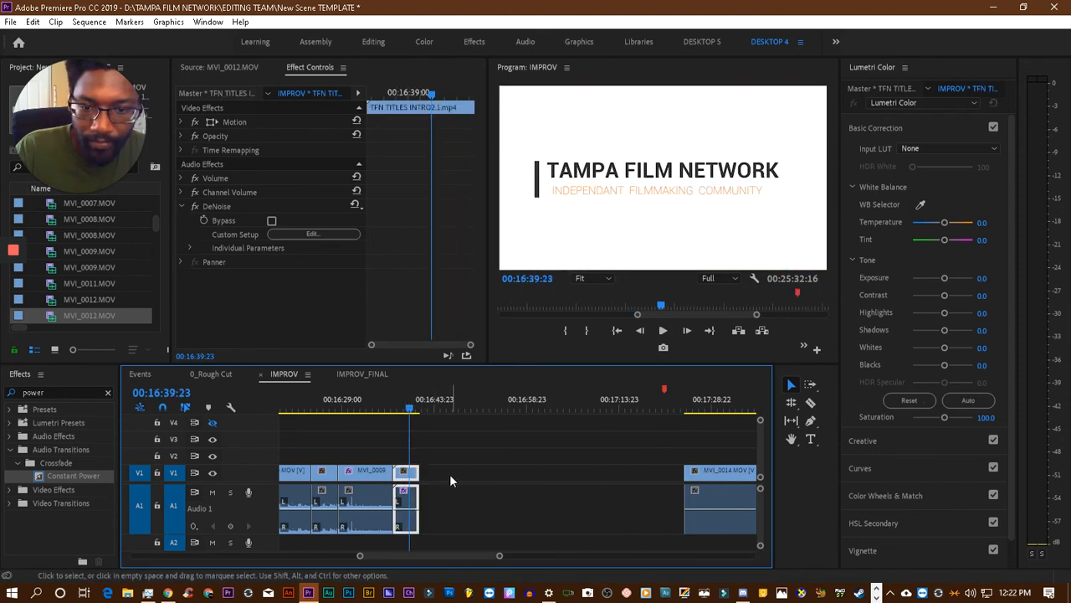
pyautogui.moveTo(426, 553); pyautogui.dragTo(461, 556)
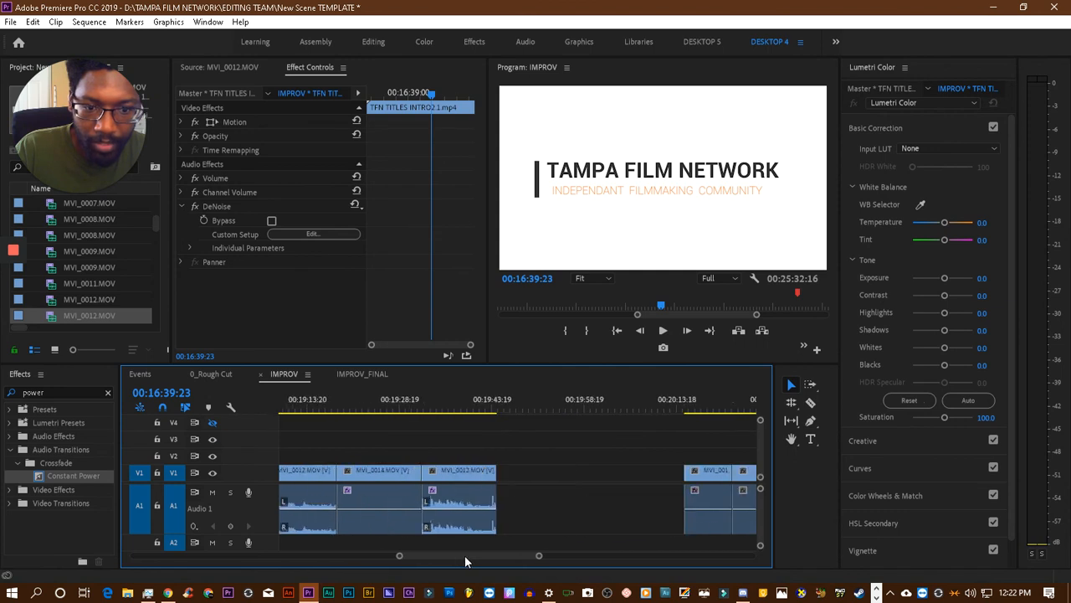
pyautogui.click(502, 408)
pyautogui.hotkey('ctrl', 'v')
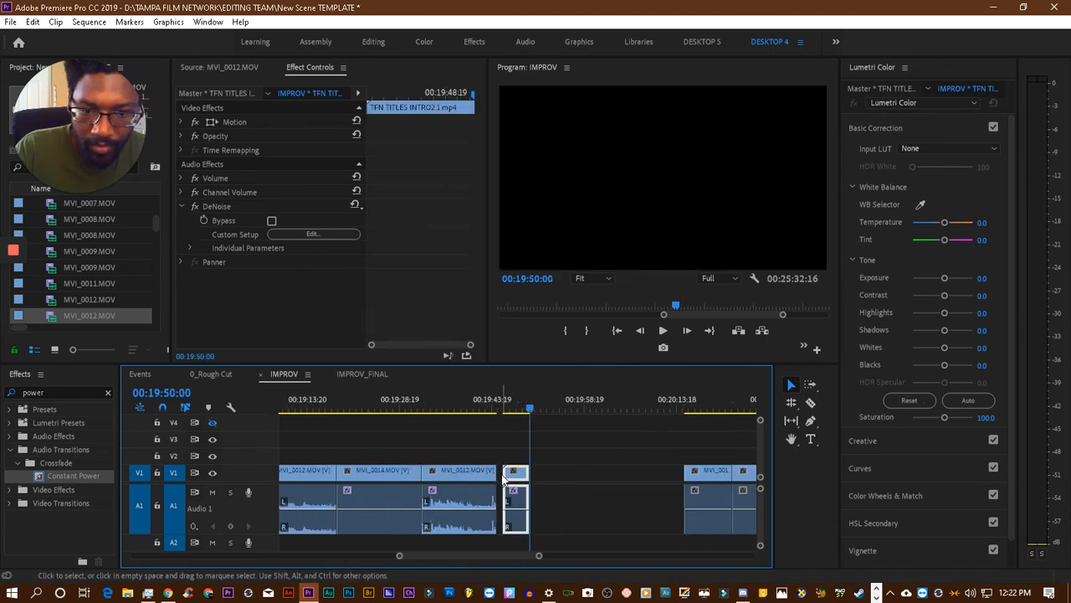
pyautogui.click(499, 479)
pyautogui.moveTo(499, 479); pyautogui.dragTo(494, 479)
# - Compare the colour of MVI_0014.MOV and the MVI_0012.MOV clip after it, and set that MVI_0012.MOV clip's Lumetri tint to 16.5
pyautogui.click(441, 408)
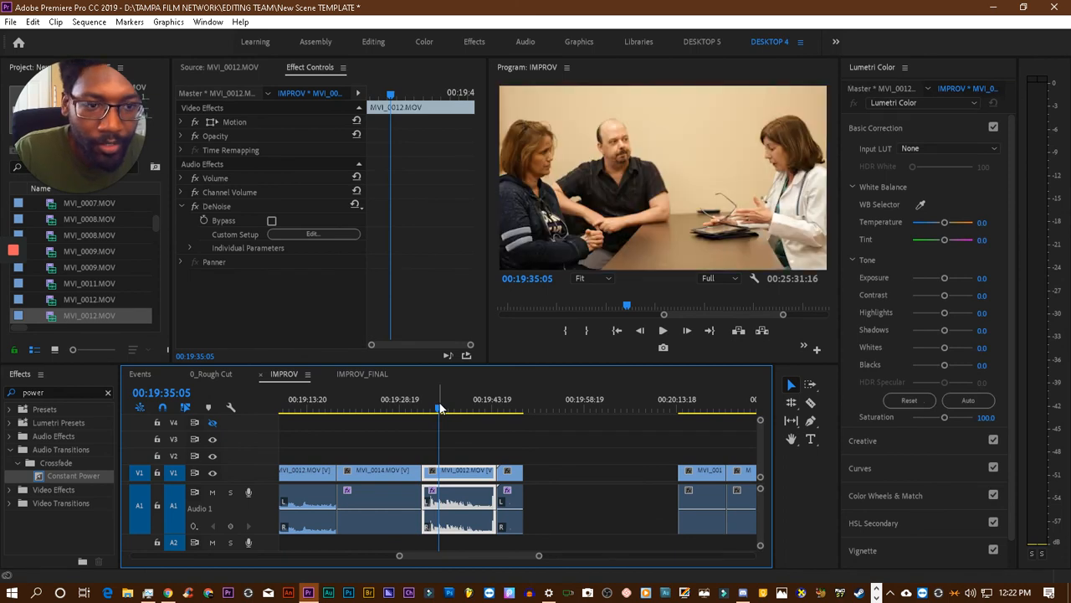
pyautogui.click(399, 408)
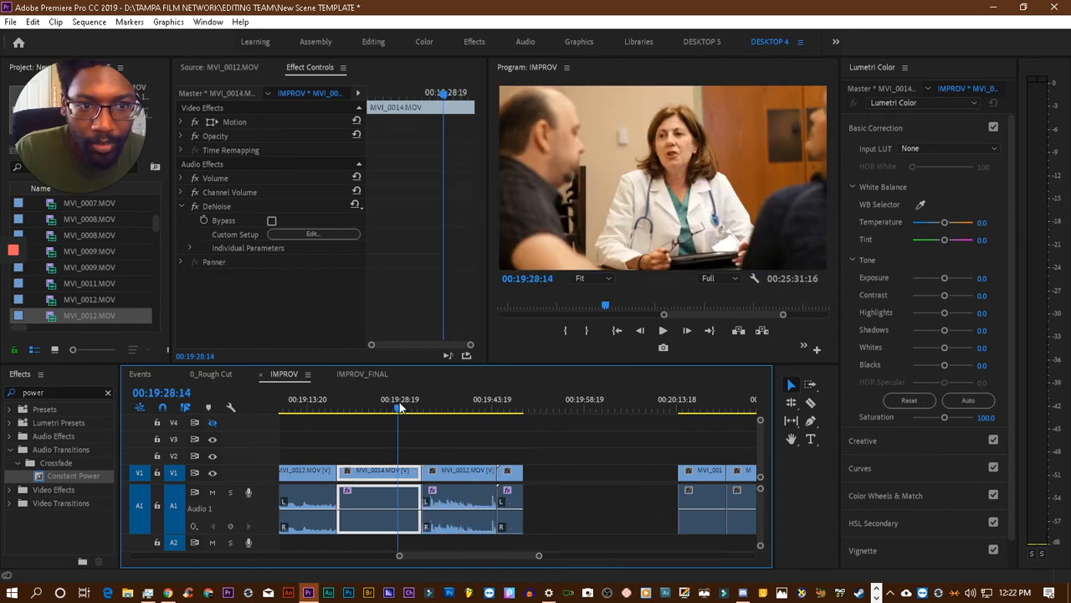
pyautogui.click(457, 408)
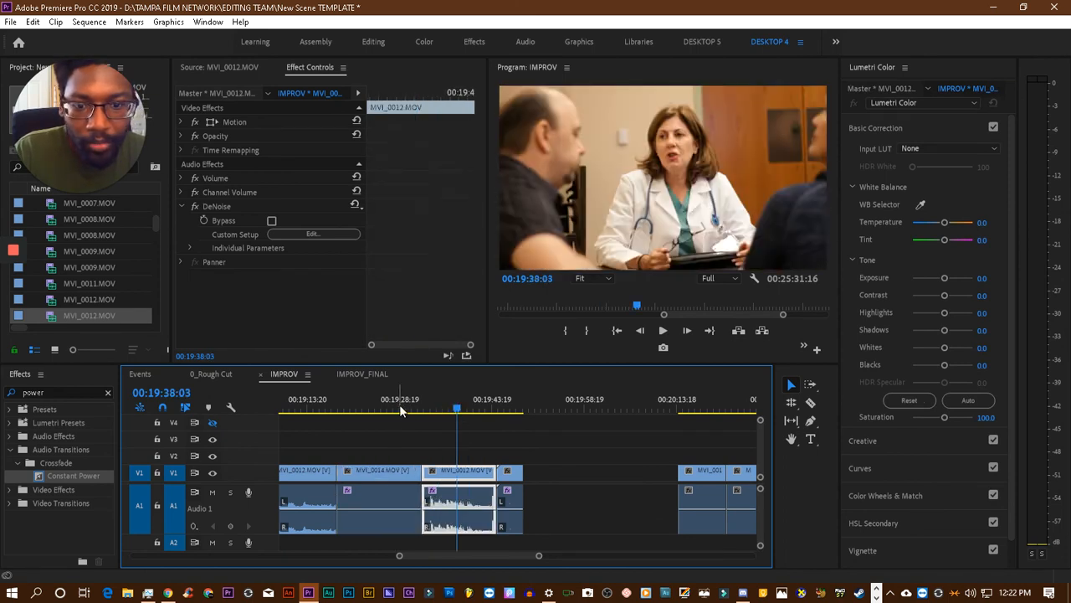
pyautogui.click(399, 407)
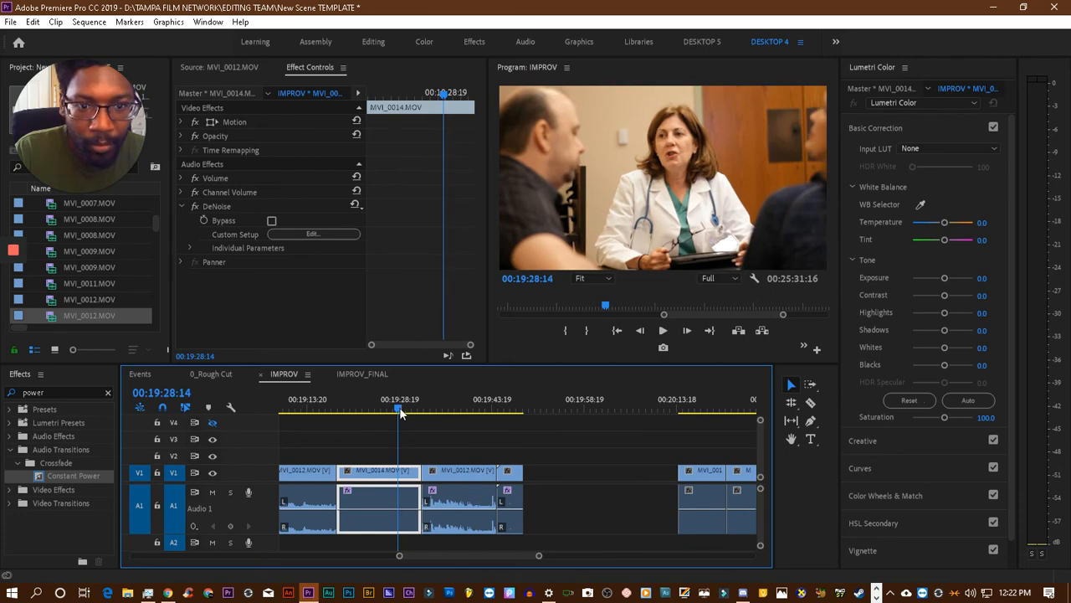
pyautogui.click(456, 409)
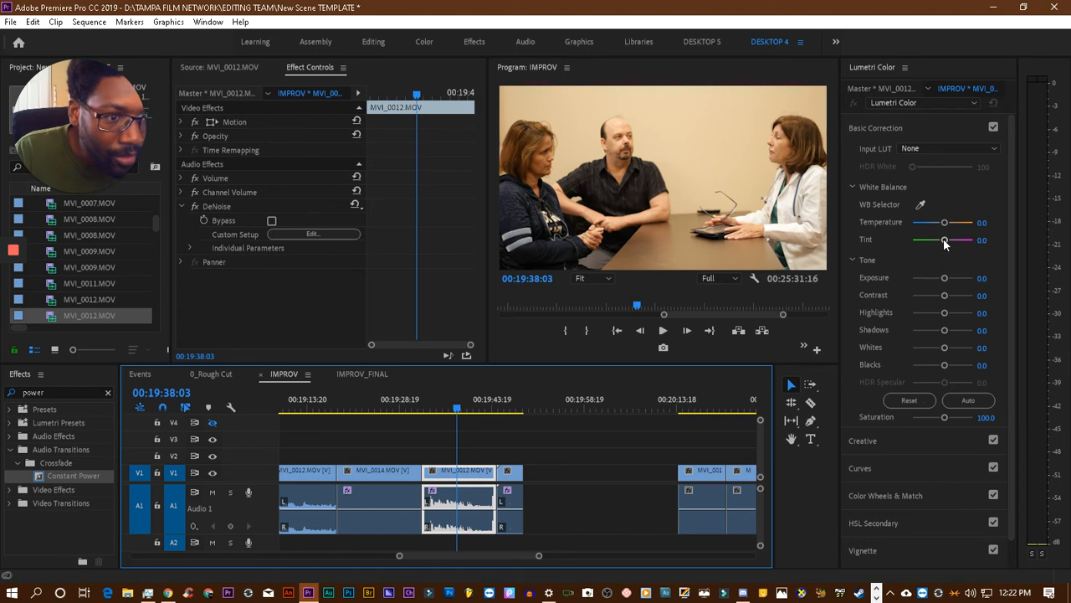
pyautogui.moveTo(945, 242); pyautogui.dragTo(946, 243)
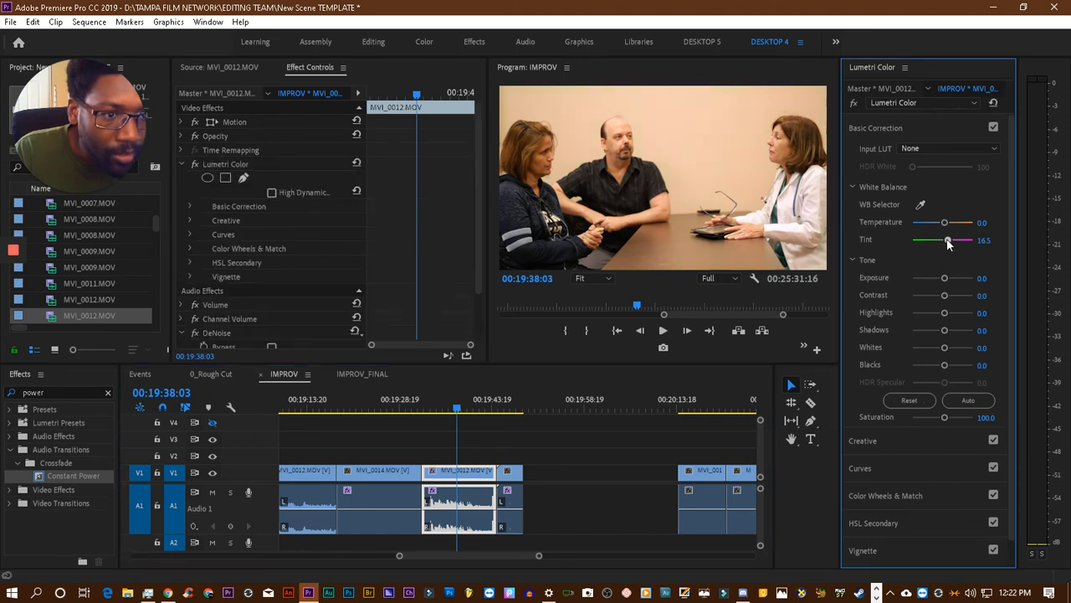
# - Compare the tinted MVI_0012.MOV shot around 00:19:37 with the MVI_0014.MOV shot around 00:19:30 for colour match
pyautogui.click(410, 407)
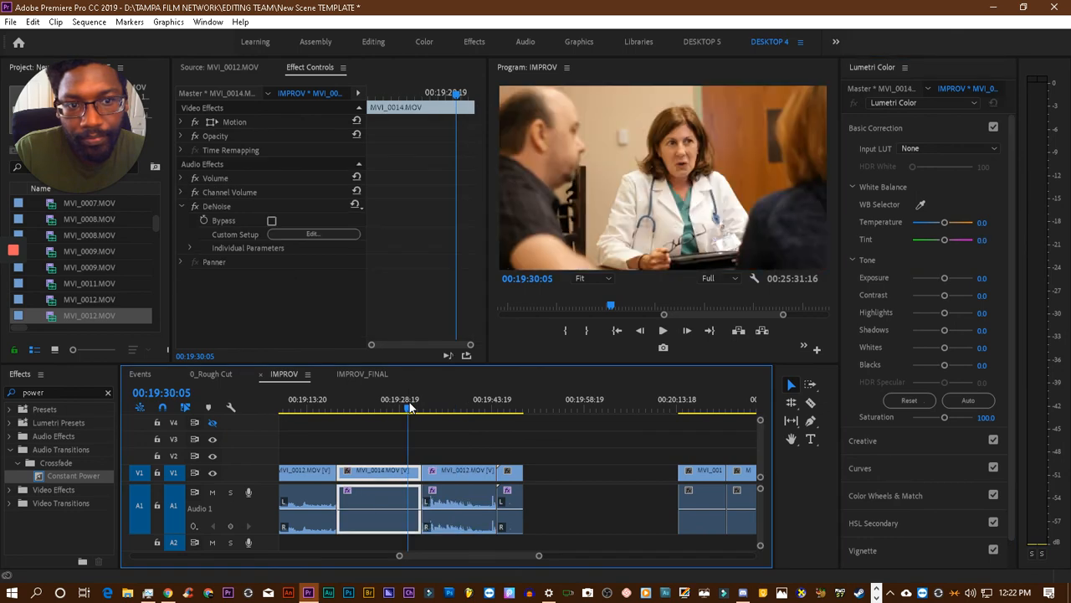
pyautogui.click(453, 408)
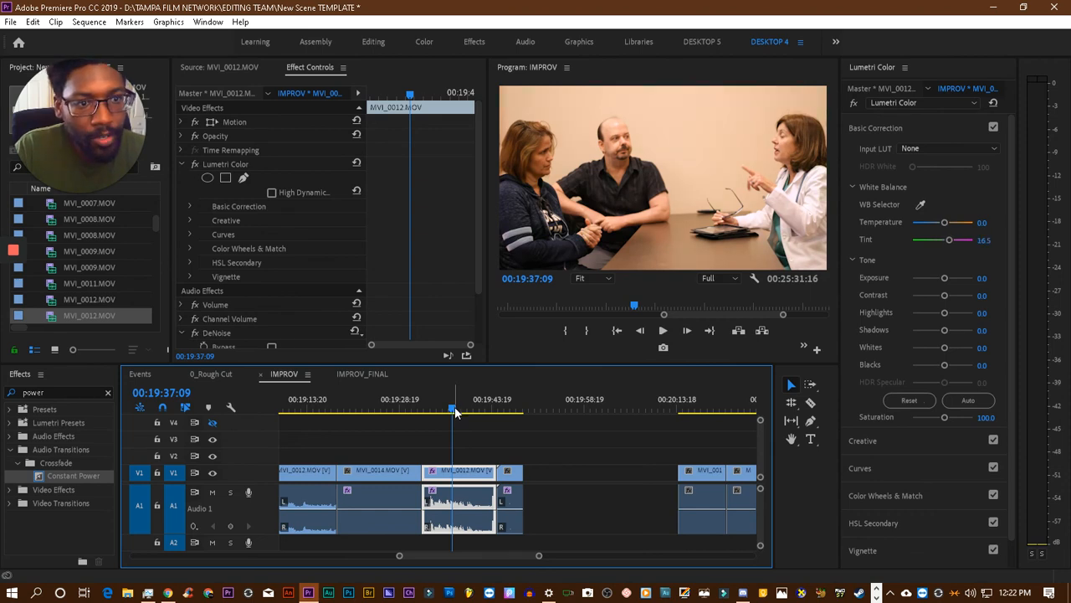
pyautogui.click(412, 409)
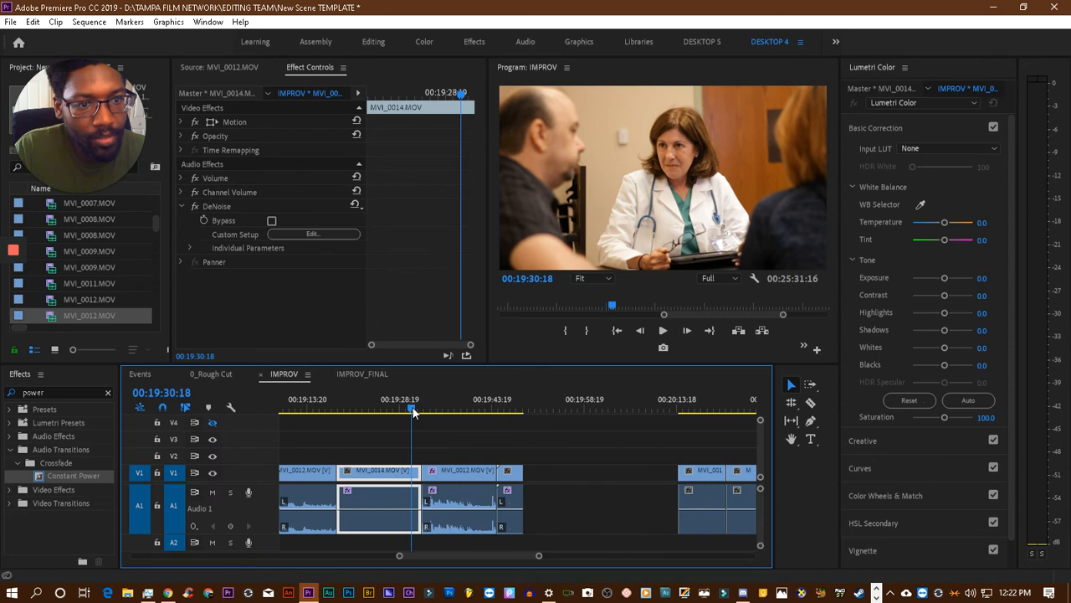
pyautogui.click(455, 409)
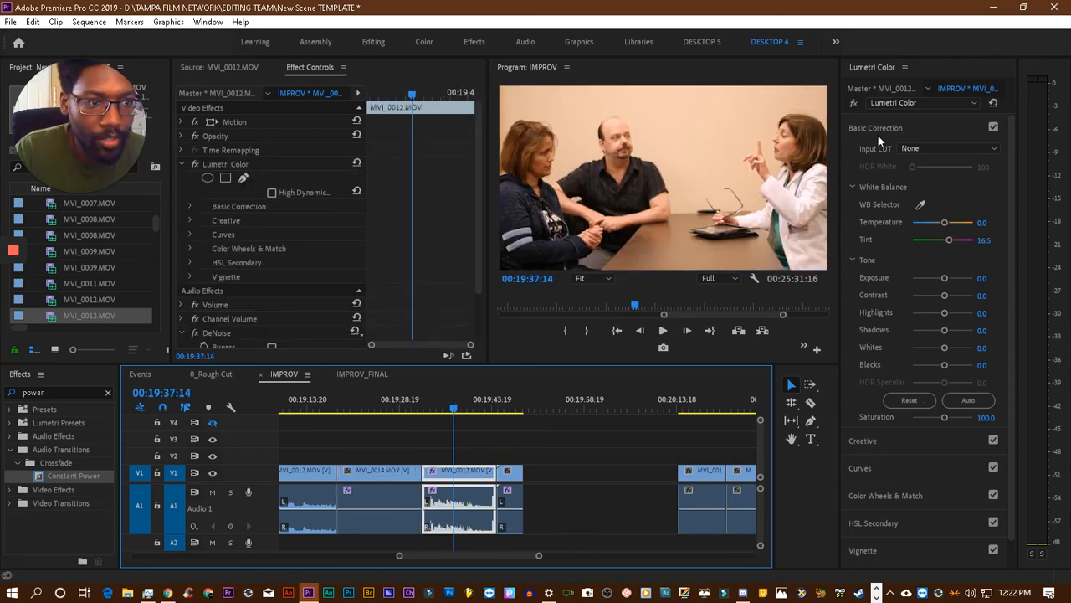
# - Copy the Lumetri Color effect from the tinted MVI_0012.MOV clip and paste it onto the earlier MVI_0012.MOV clip around 00:19:14
pyautogui.click(208, 164)
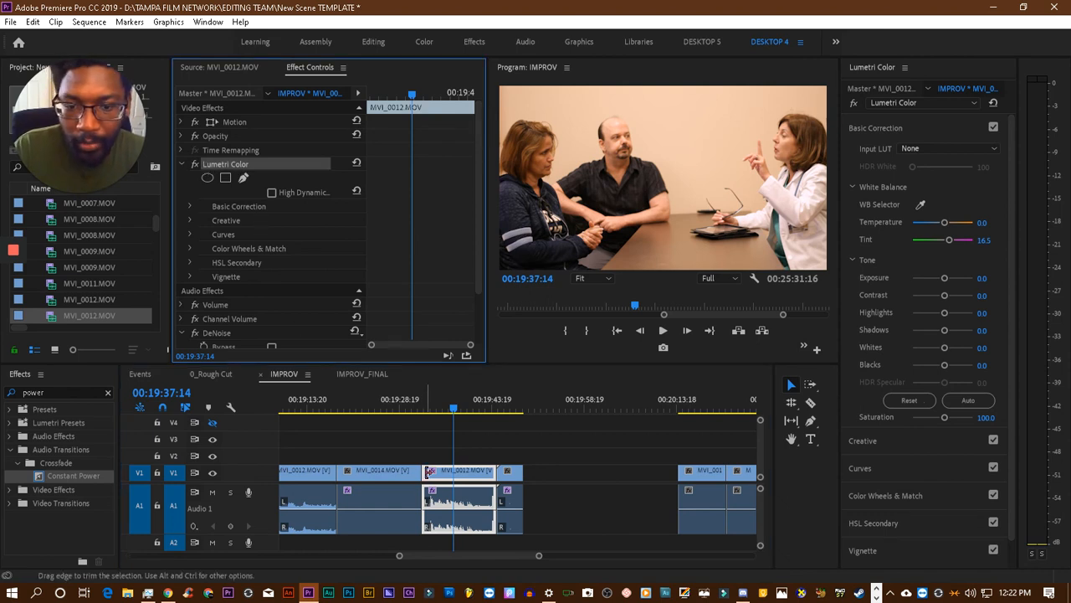
pyautogui.click(389, 406)
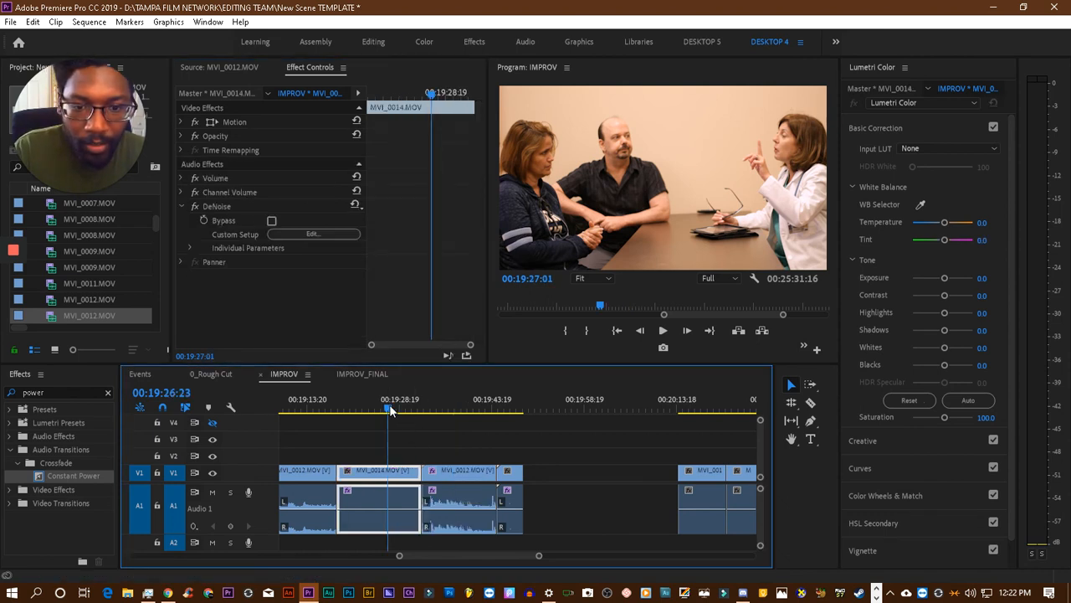
pyautogui.scroll(3, 367, 402)
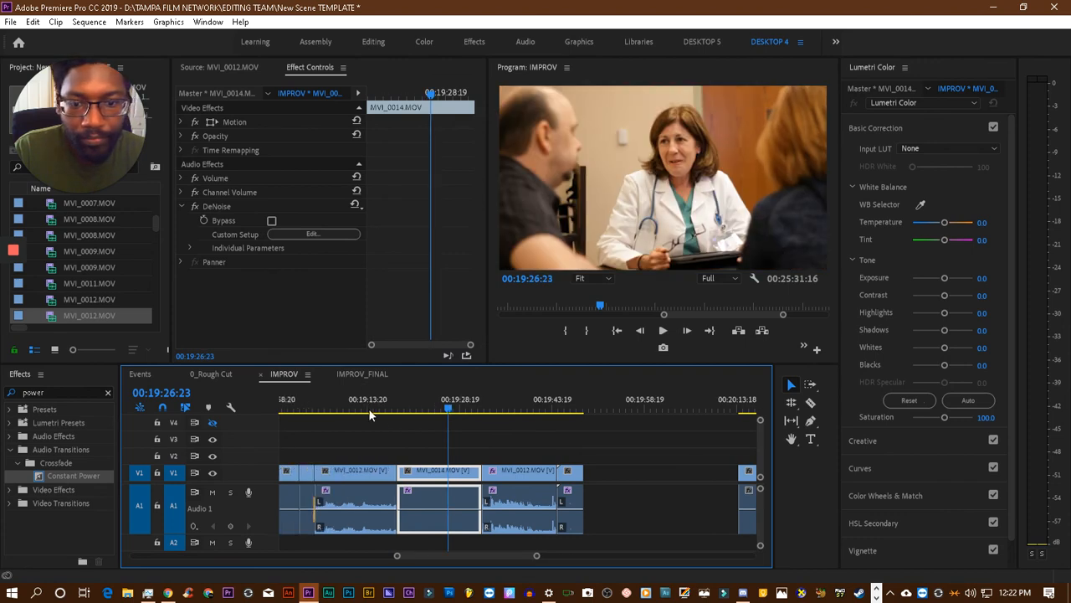
pyautogui.click(373, 405)
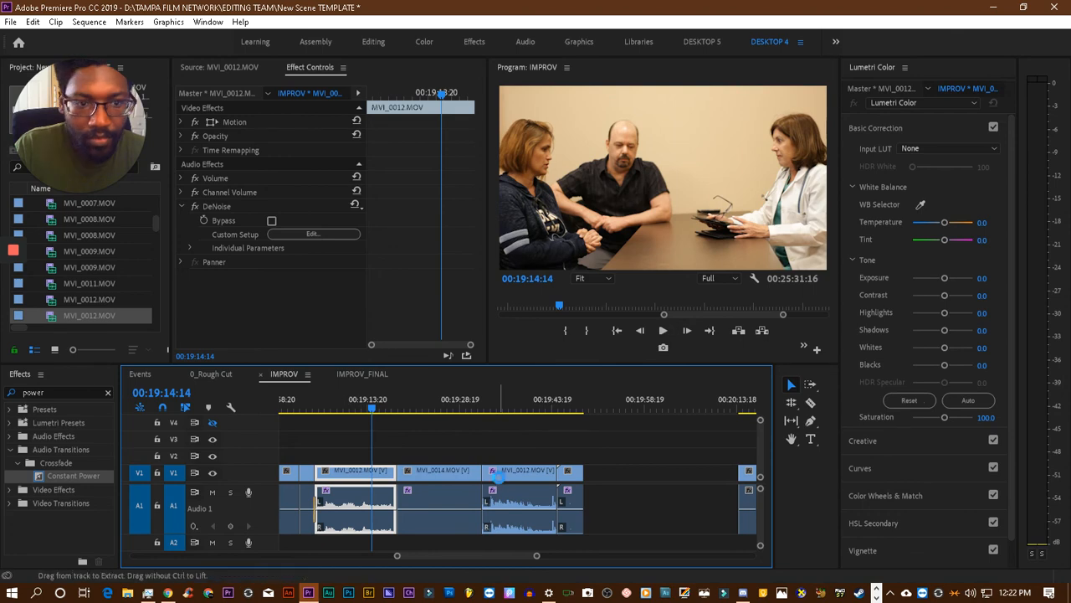
pyautogui.hotkey('ctrl', 'v')
# - Paste the same Lumetri Color effect onto the short MVI_0013.MOV clip at 00:19:04:12
pyautogui.scroll(5, 499, 477)
pyautogui.scroll(1, 480, 478)
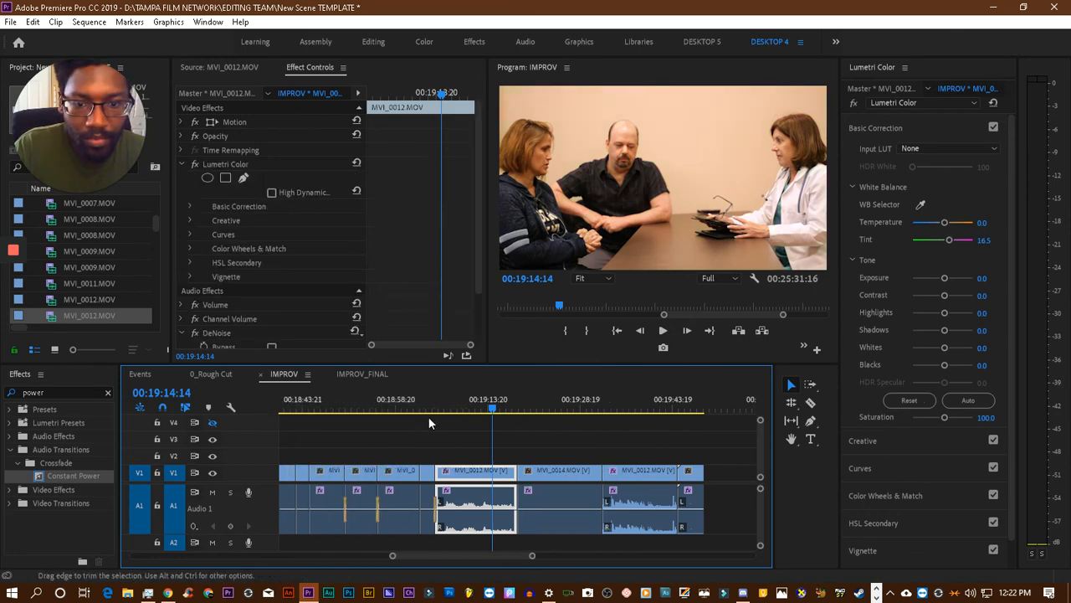
pyautogui.click(431, 408)
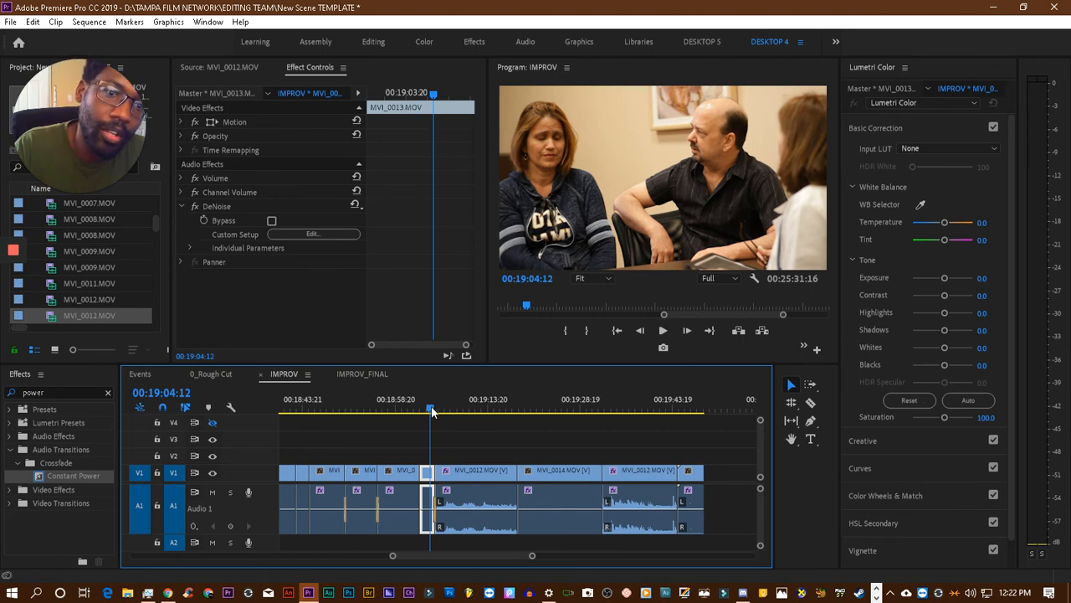
pyautogui.hotkey('ctrl', 'v')
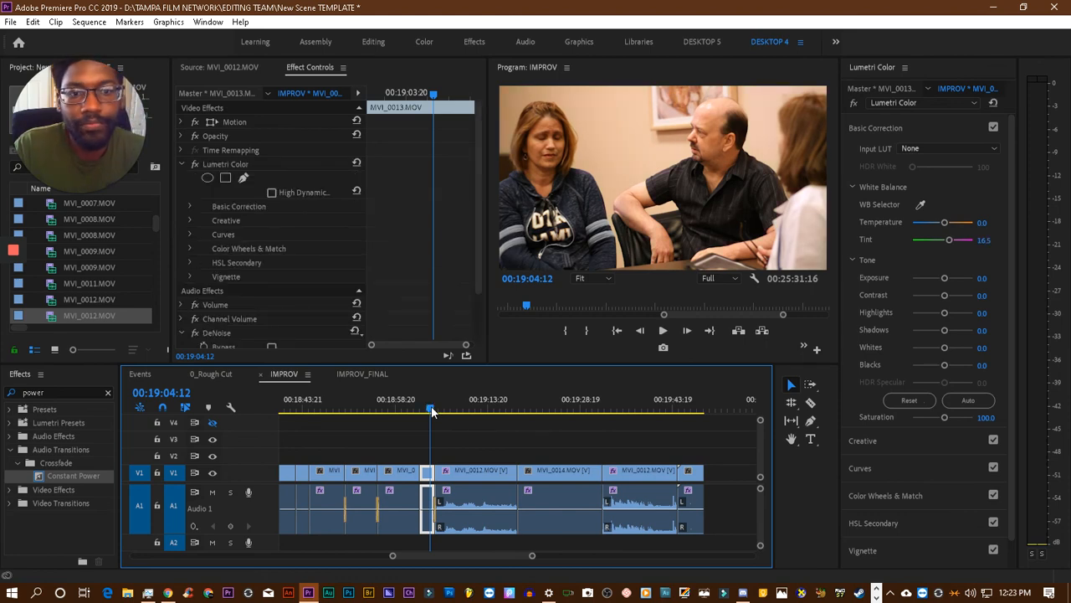
# - Compare the colour of the tinted MVI_0012.MOV shots around 00:19:08 and 00:19:37 with the MVI_0014.MOV and MVI_0013.MOV shots back to 00:17:33
pyautogui.click(459, 408)
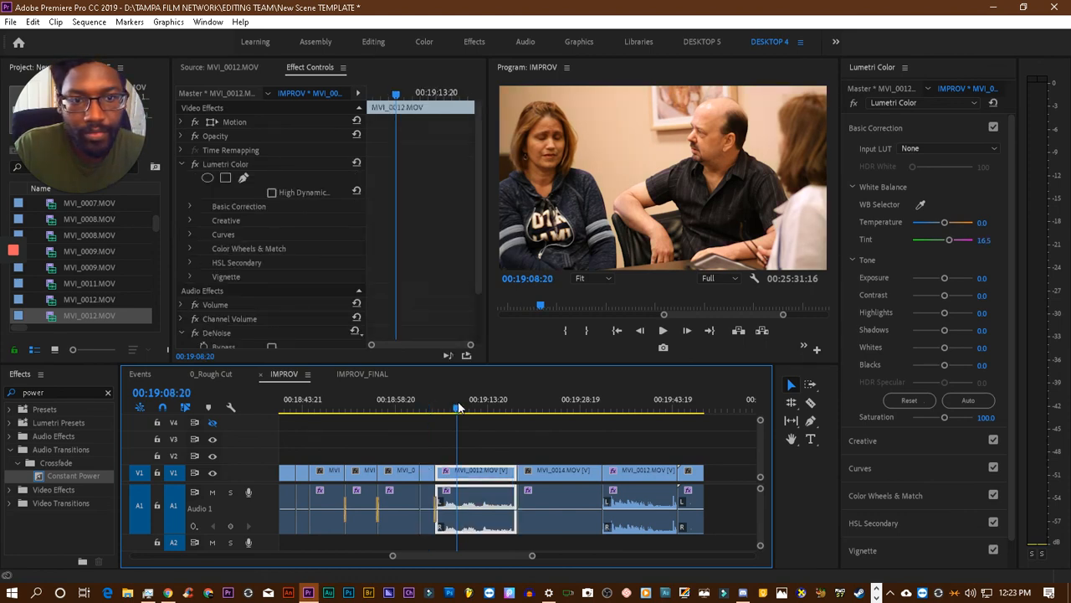
pyautogui.scroll(2, 452, 408)
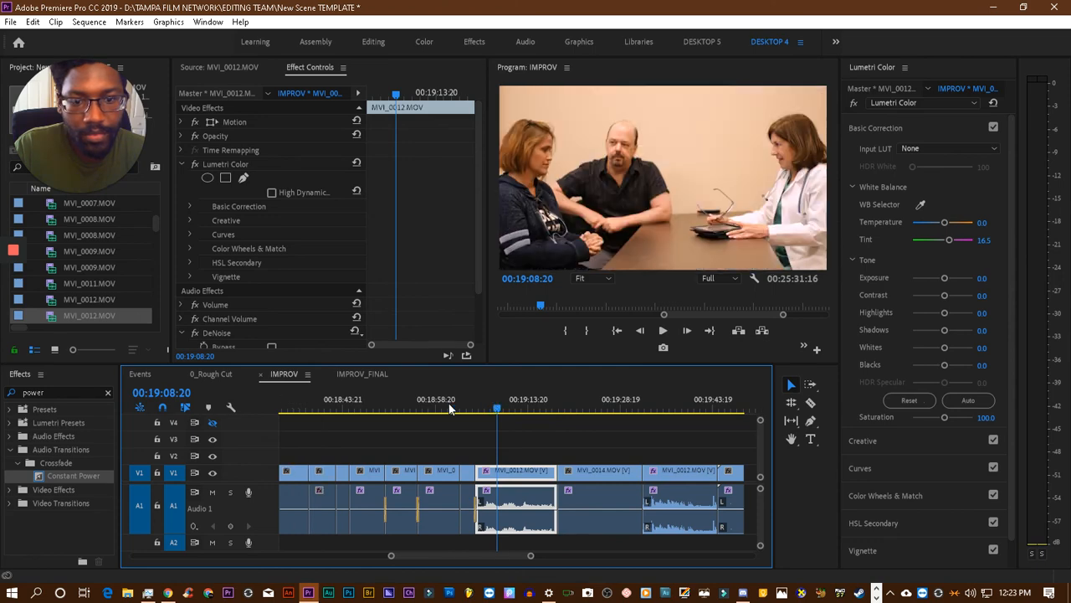
pyautogui.click(464, 408)
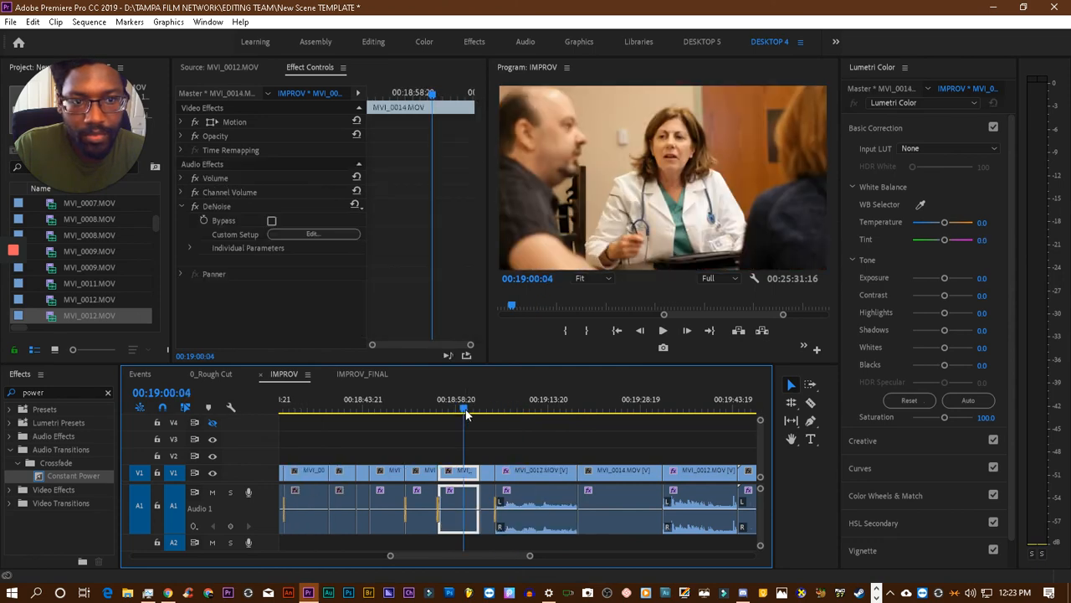
pyautogui.scroll(-4, 596, 442)
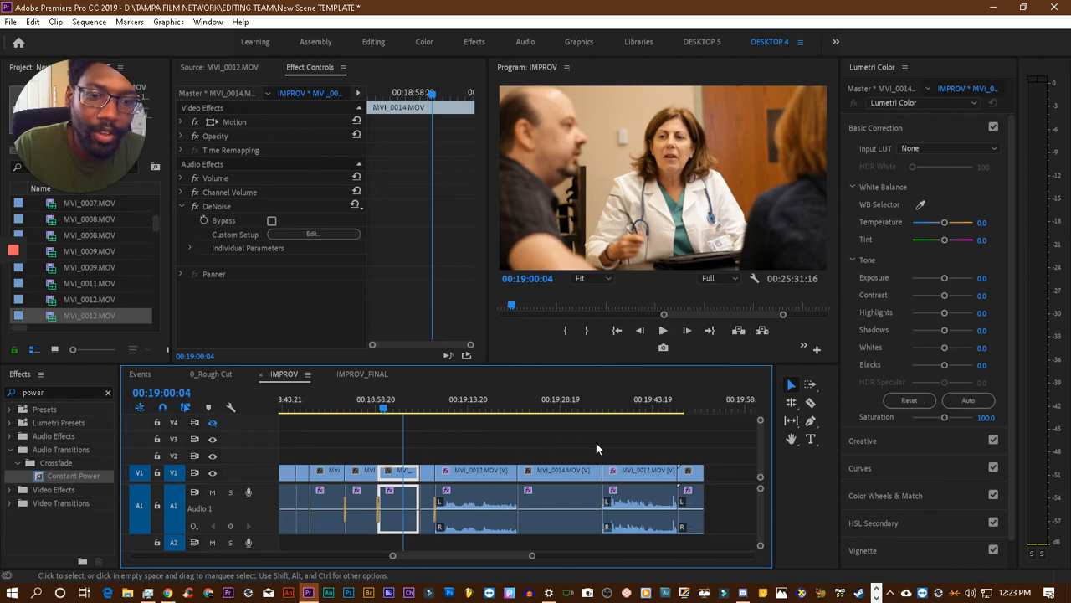
pyautogui.click(616, 398)
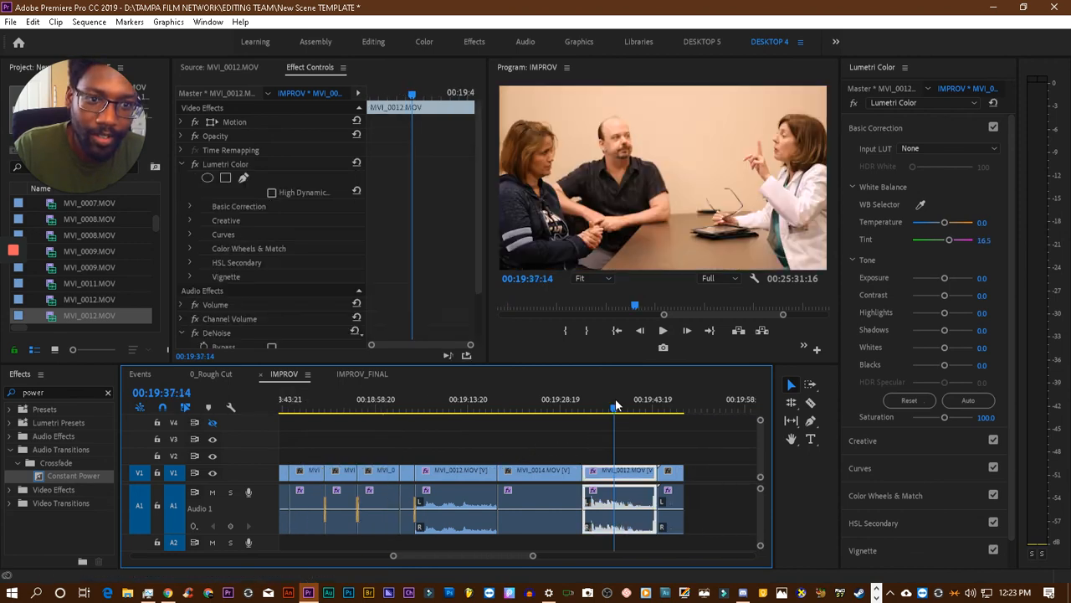
pyautogui.scroll(6, 545, 418)
pyautogui.scroll(8, 376, 410)
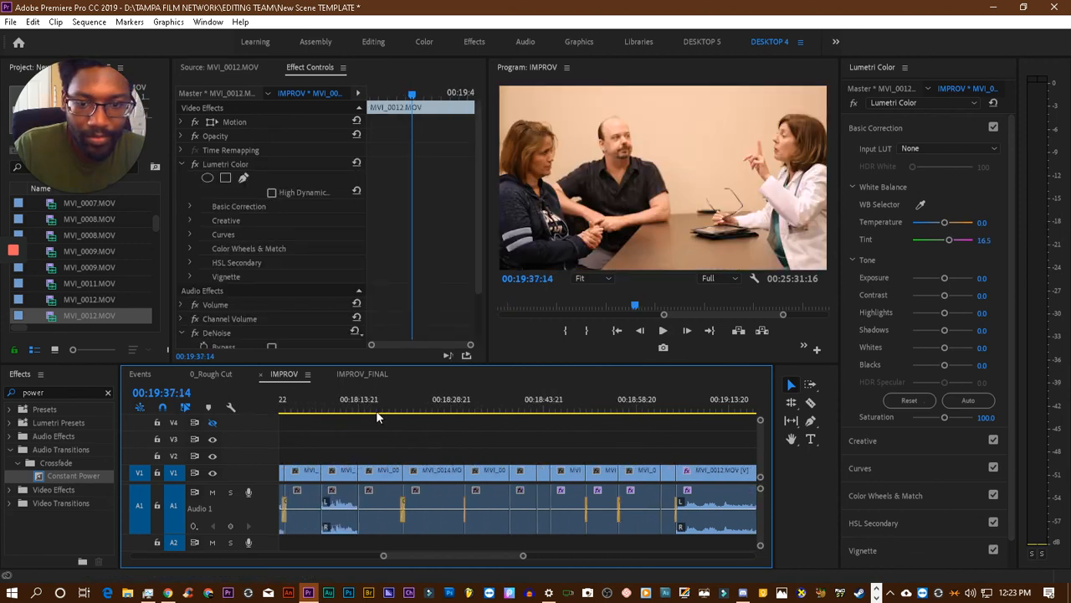
pyautogui.scroll(-2, 376, 411)
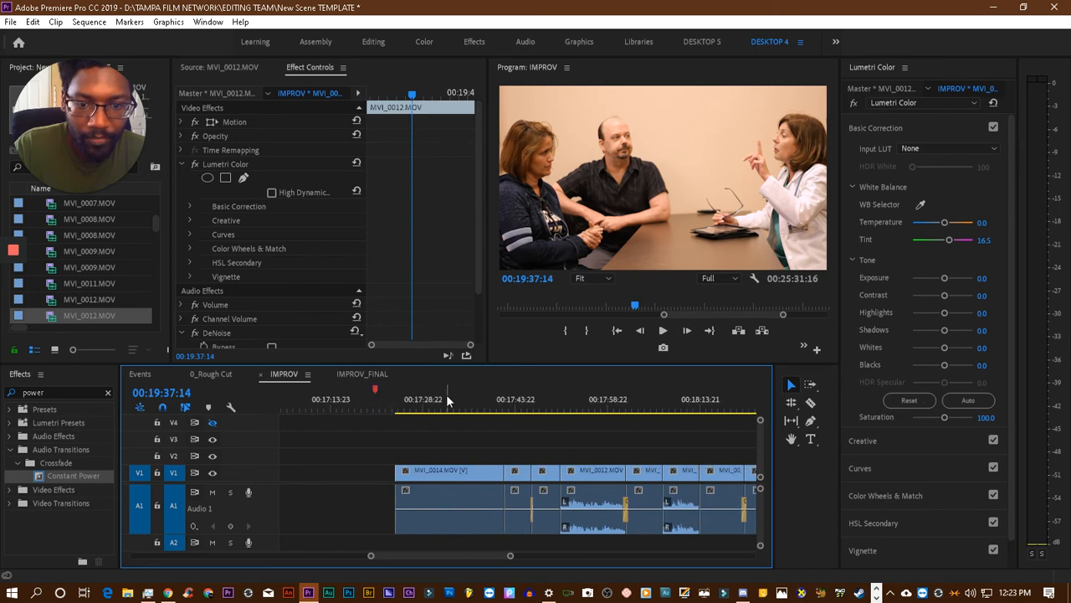
pyautogui.click(446, 399)
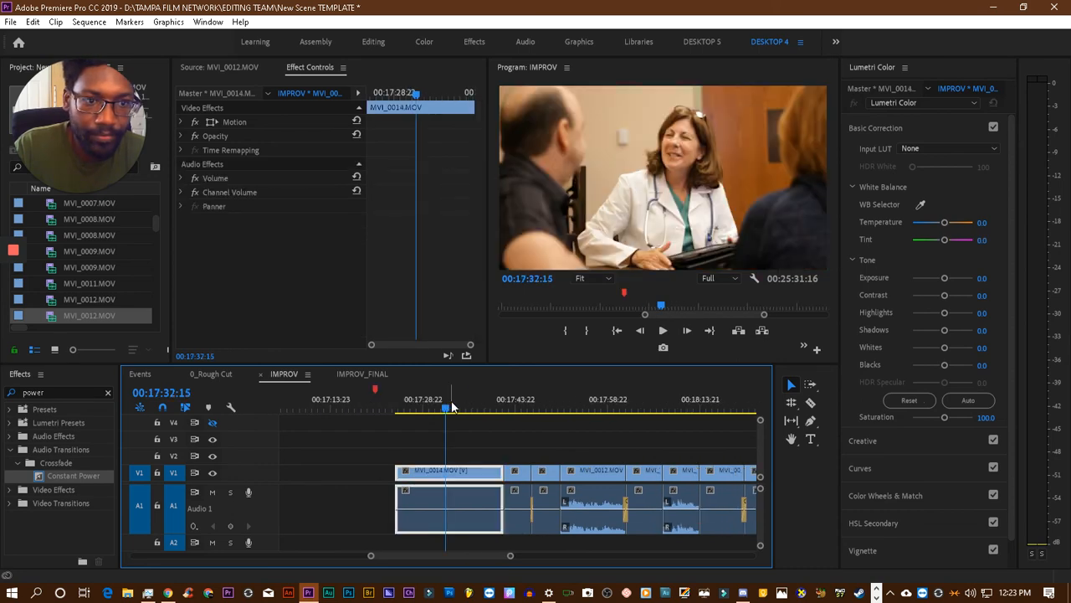
pyautogui.click(521, 407)
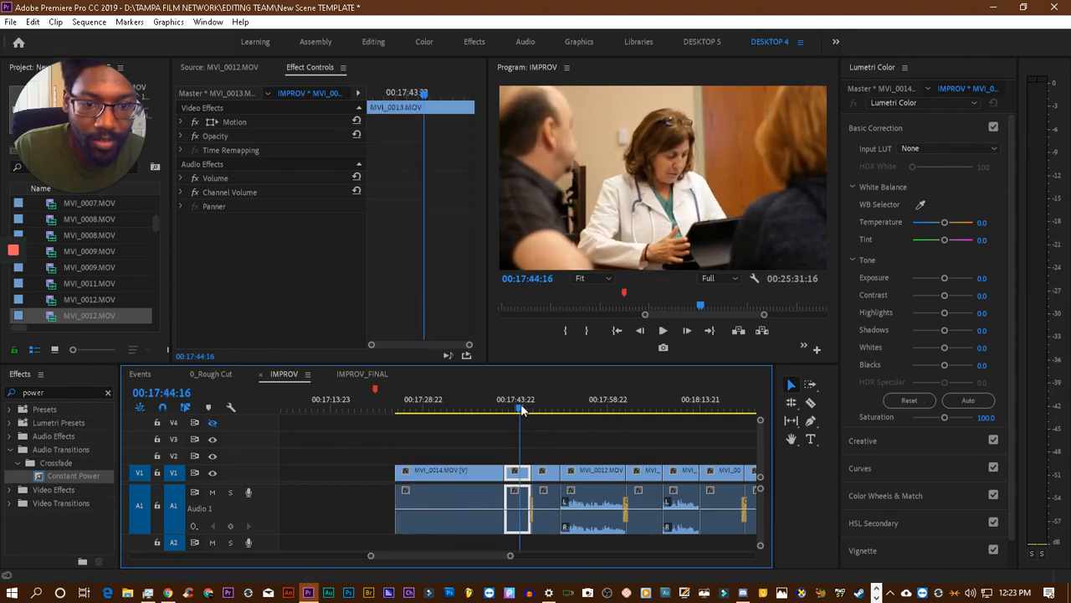
pyautogui.hscroll(1, 525, 410)
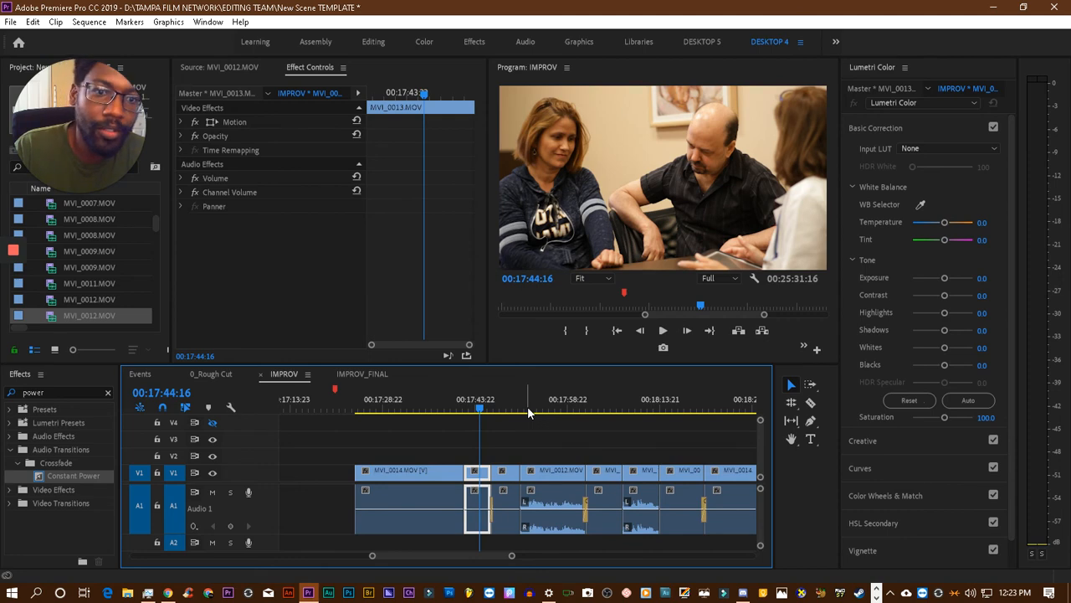
pyautogui.click(510, 410)
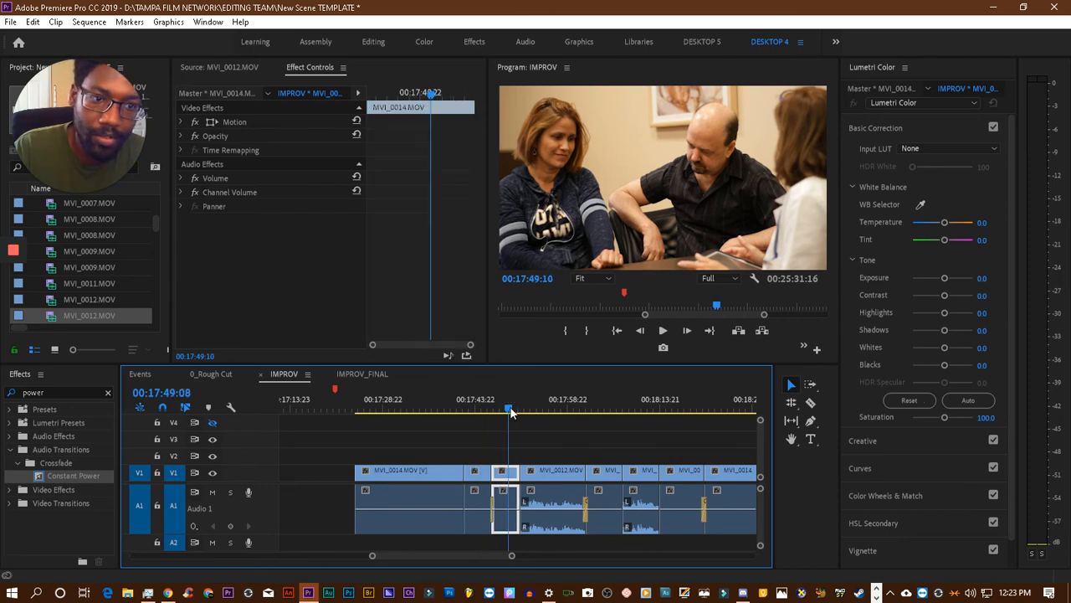
# - Paste the Lumetri Color effect onto the MVI_0012.MOV clip at 00:17:53:16 and set its tint to 14.3
pyautogui.click(534, 409)
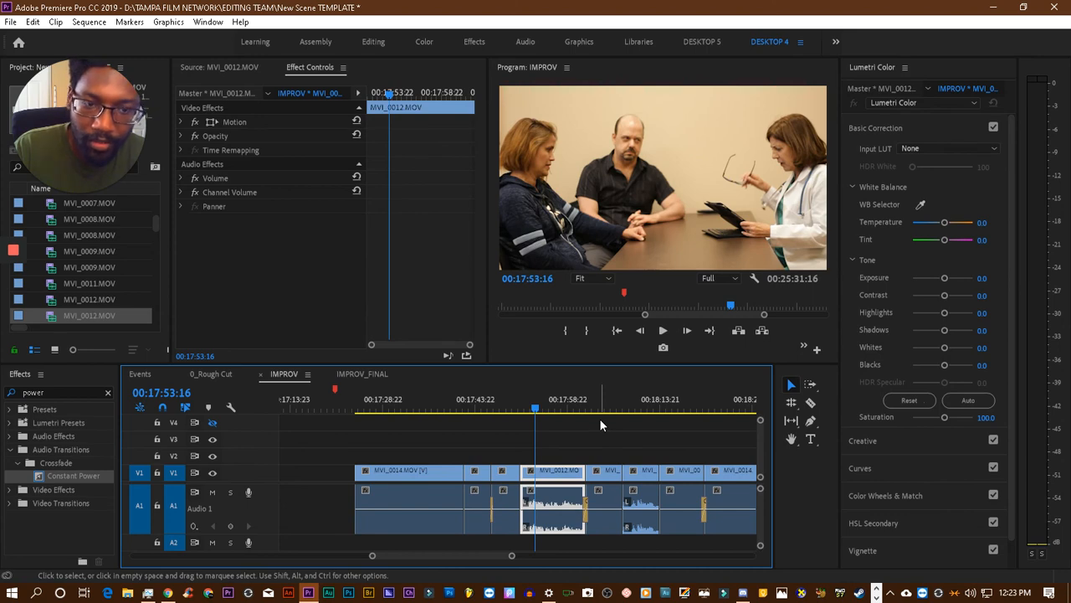
pyautogui.hotkey('ctrl', 'v')
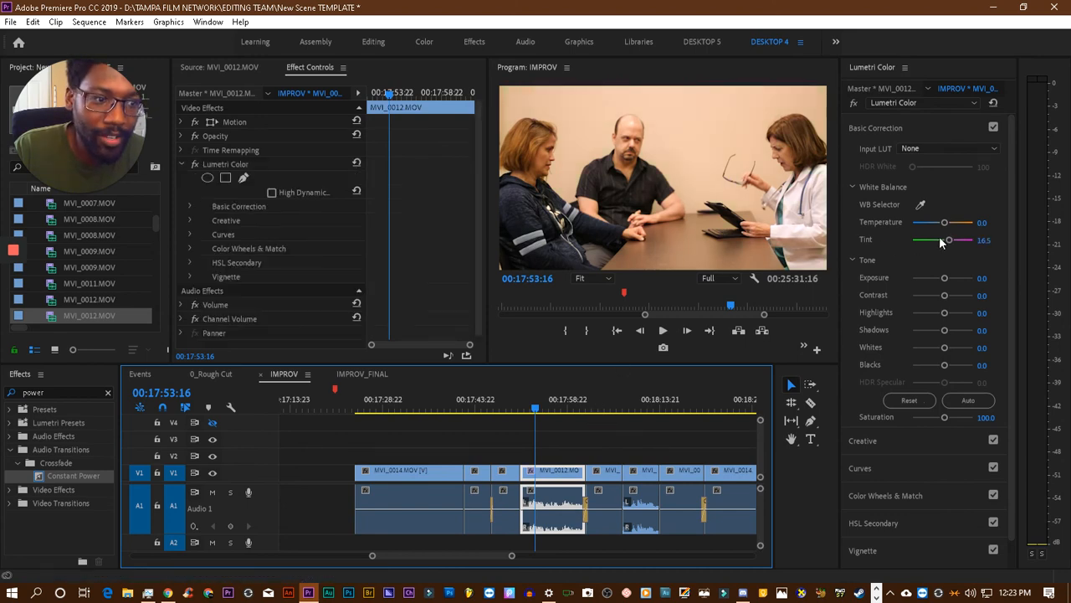
pyautogui.moveTo(947, 239); pyautogui.dragTo(949, 240)
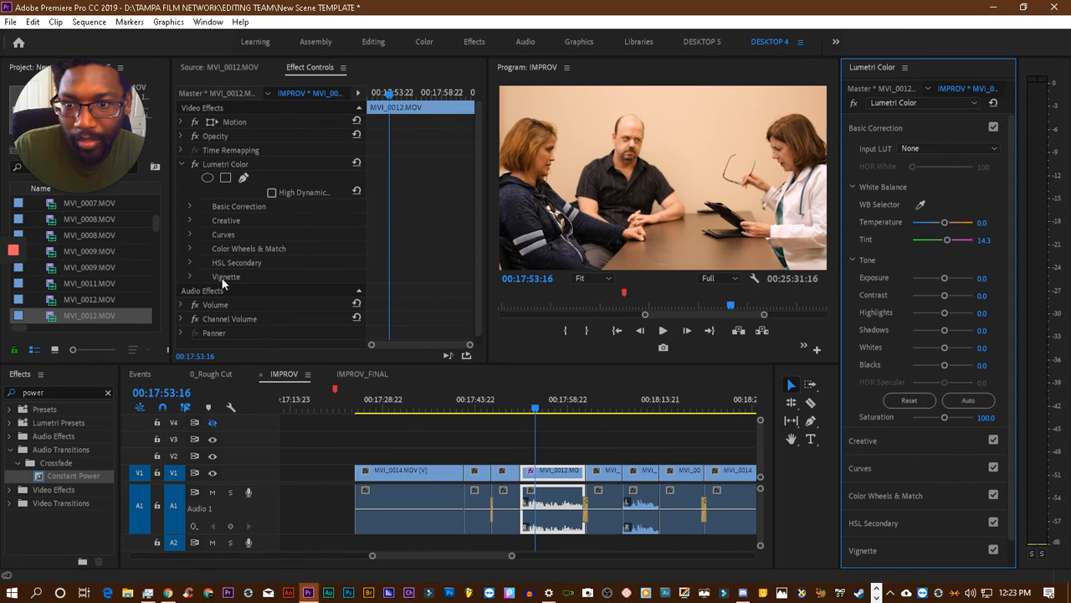
# - Copy that clip's Lumetri Color effect onto the adjacent MVI_0013.MOV clip around 00:18:02, and compare it with the shots back to 00:17:36
pyautogui.click(218, 164)
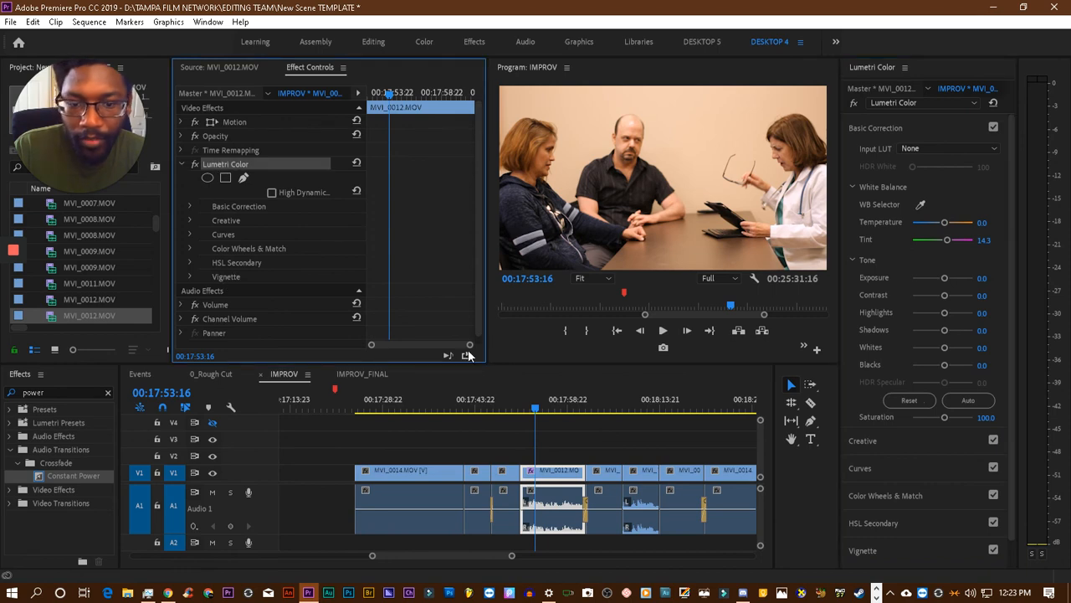
pyautogui.click(606, 408)
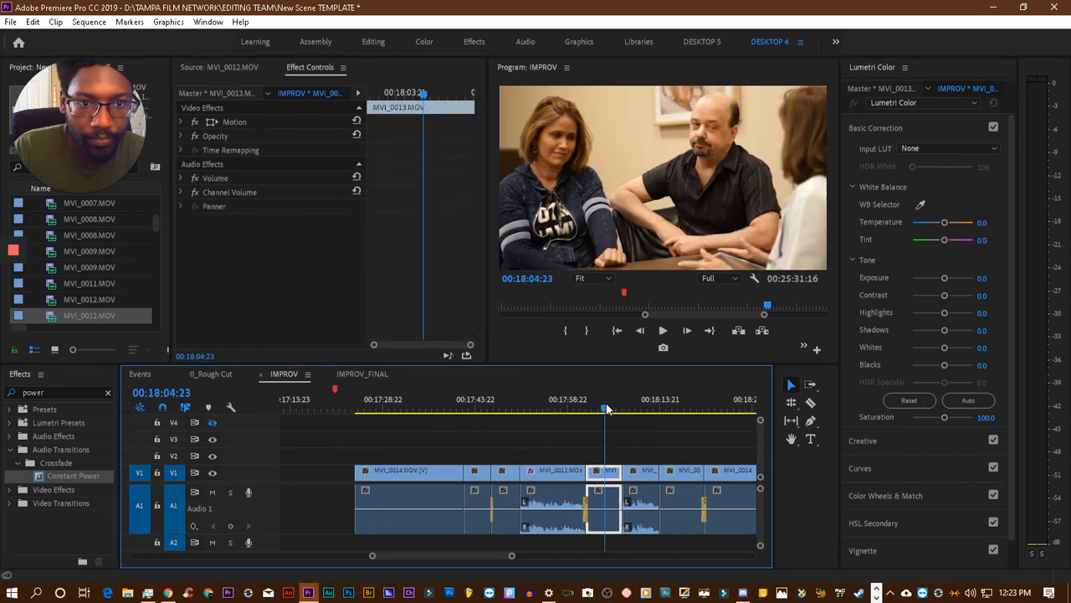
pyautogui.click(568, 410)
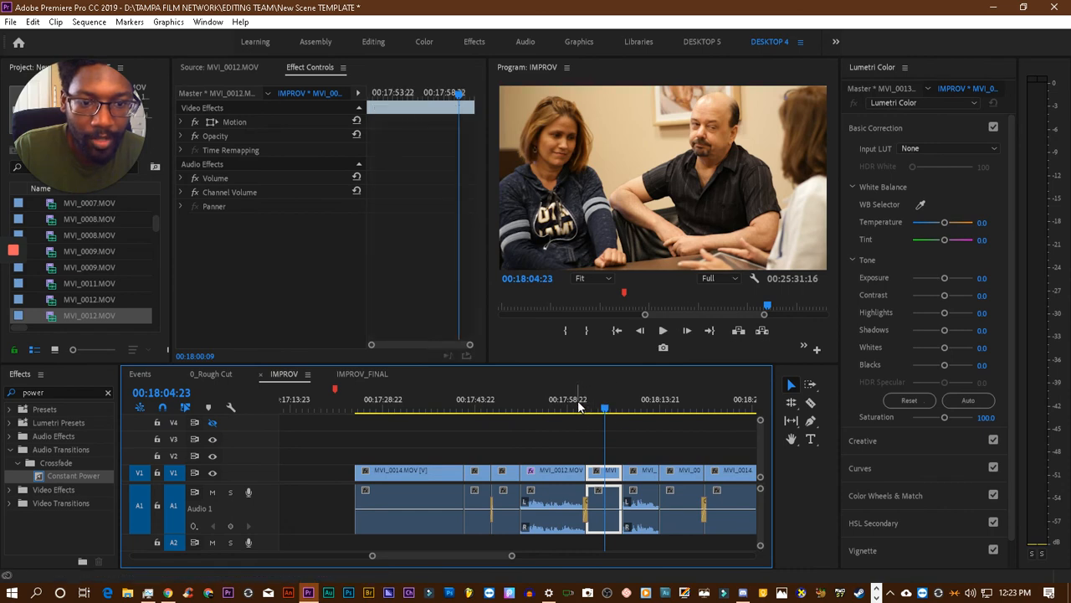
pyautogui.moveTo(567, 410); pyautogui.dragTo(592, 414)
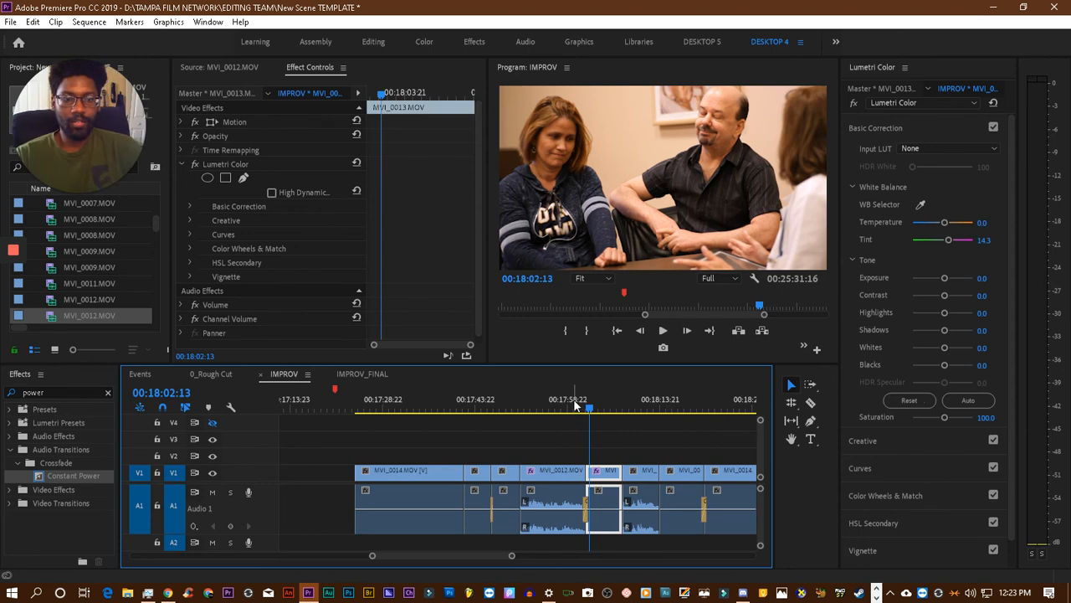
pyautogui.click(574, 406)
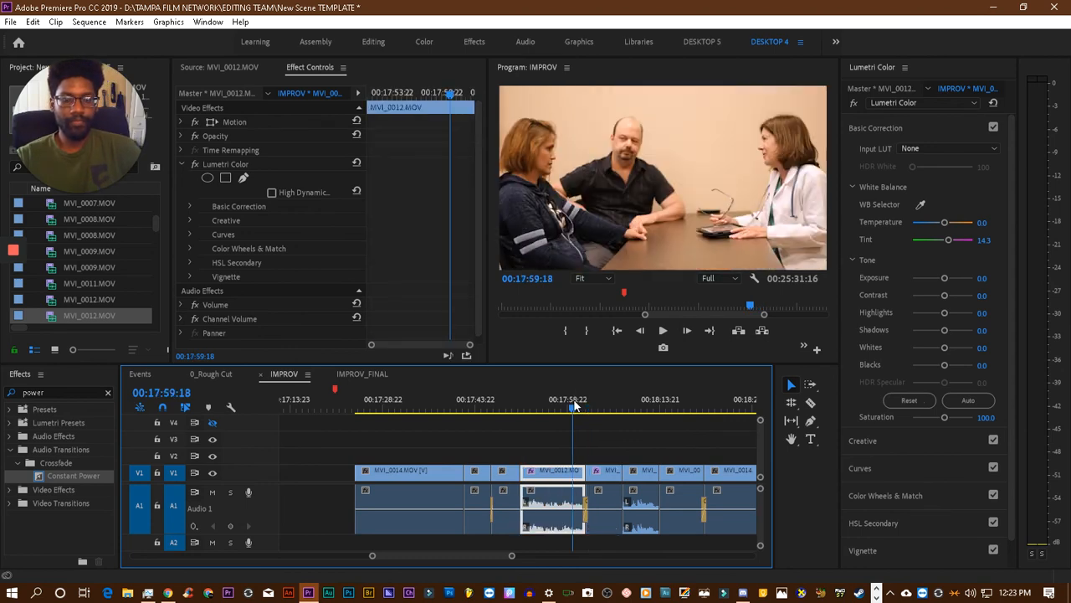
pyautogui.click(511, 406)
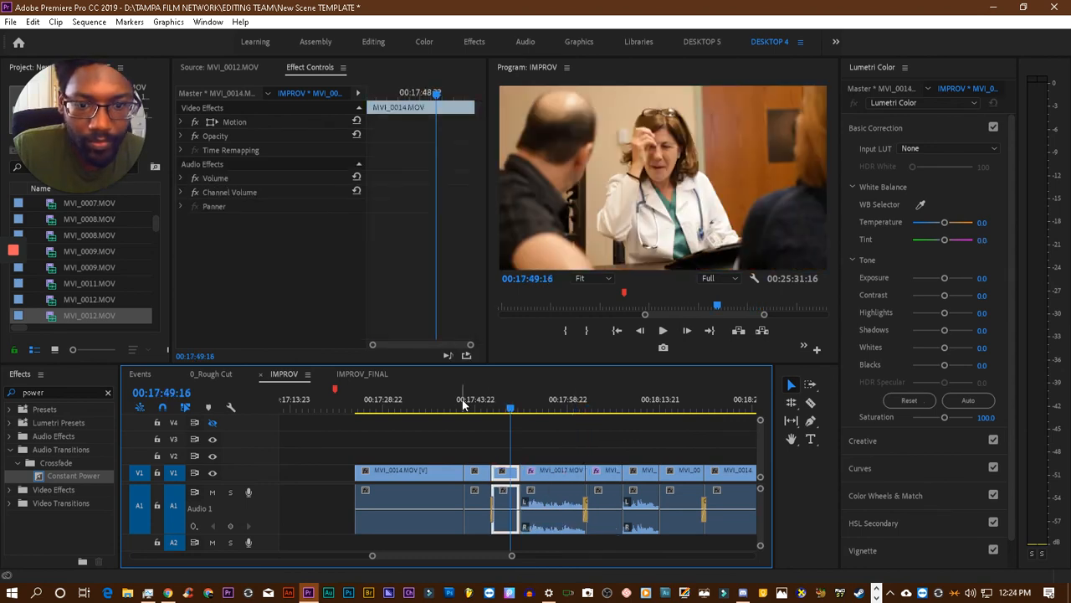
pyautogui.moveTo(462, 404); pyautogui.dragTo(431, 407)
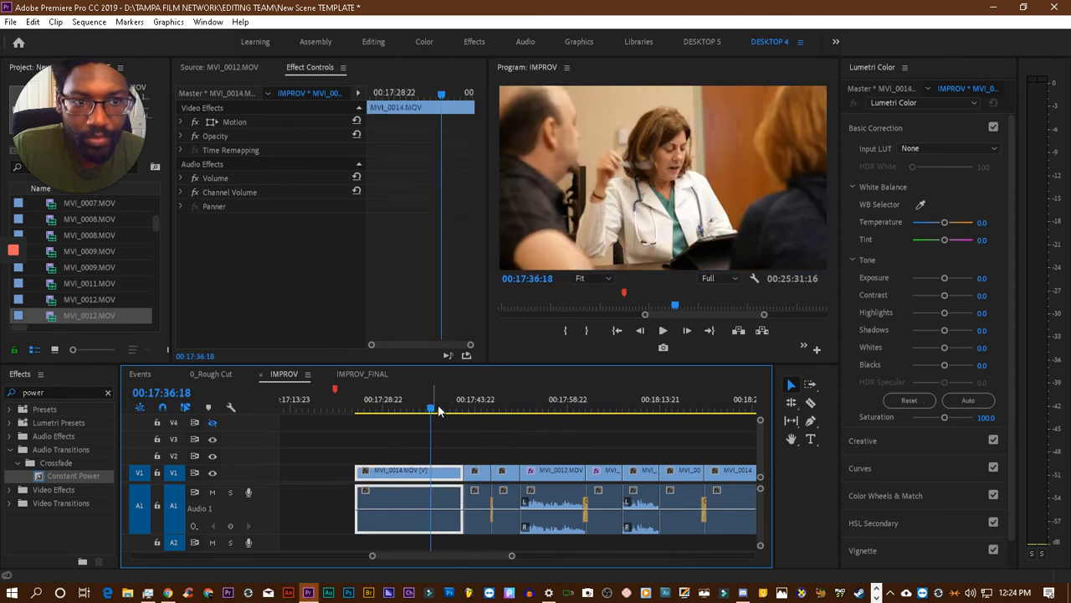
# - Paste the copied Lumetri Color effect onto the MVI_0012.MOV clip at 00:18:10:17 and the MVI_0013.MOV clip at 00:18:17:00
pyautogui.click(633, 421)
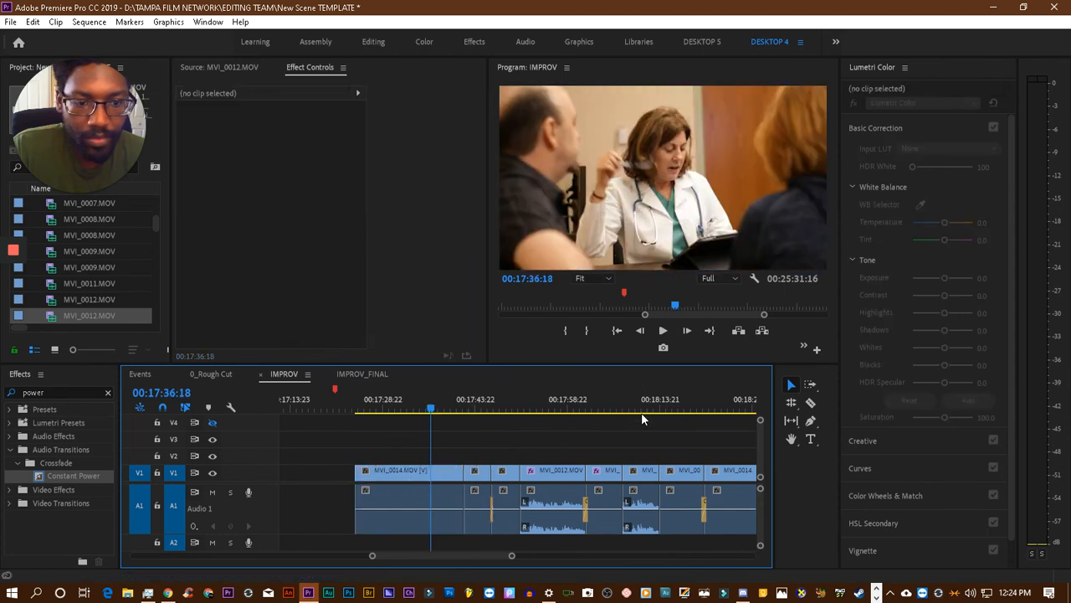
pyautogui.click(641, 407)
pyautogui.scroll(-3, 641, 408)
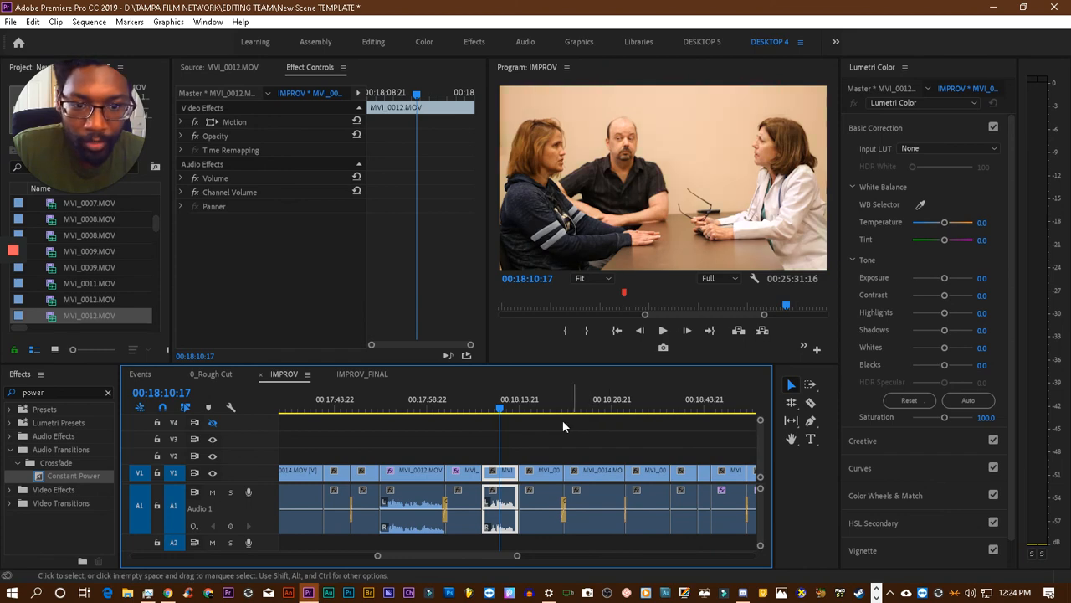
pyautogui.click(539, 400)
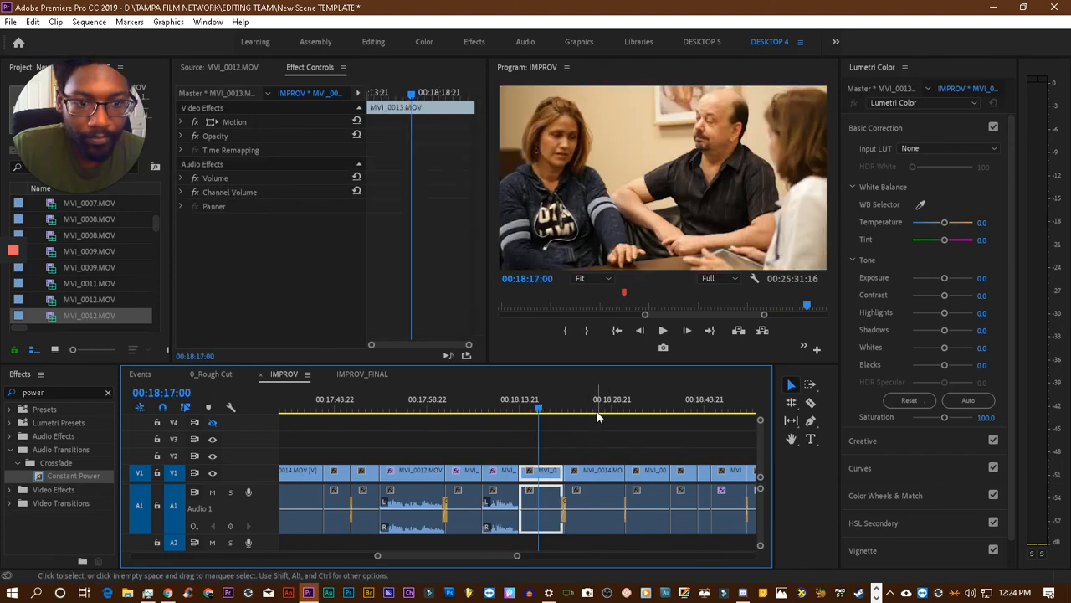
pyautogui.hotkey('ctrl', 'v')
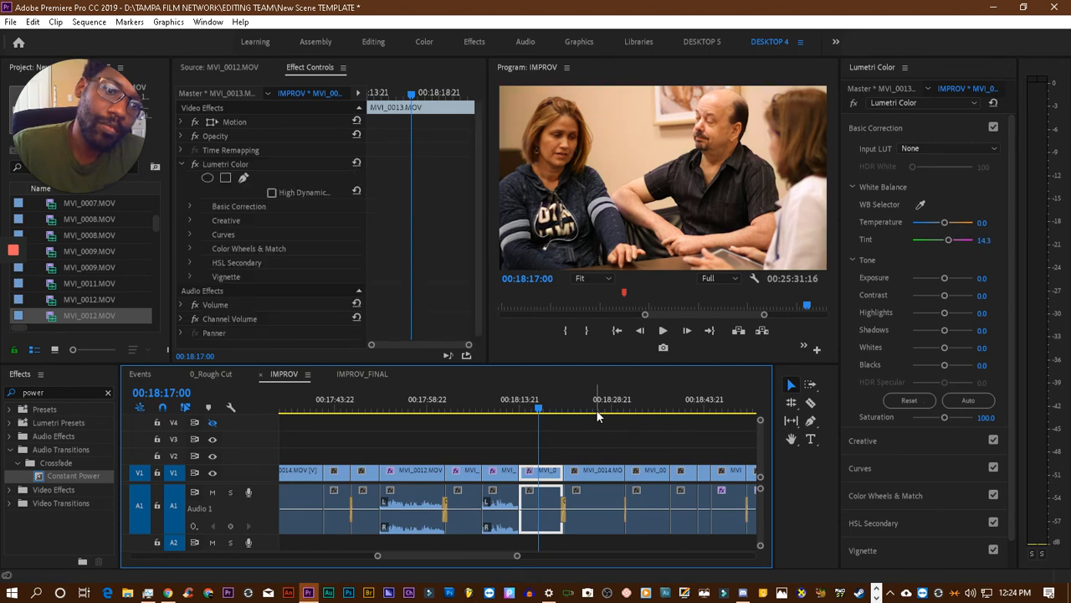
# - Check the MVI_0014.MOV shot at 00:18:26:13 and paste the Lumetri Color effect onto the MVI_0013.MOV clip at 00:18:35:13
pyautogui.click(600, 405)
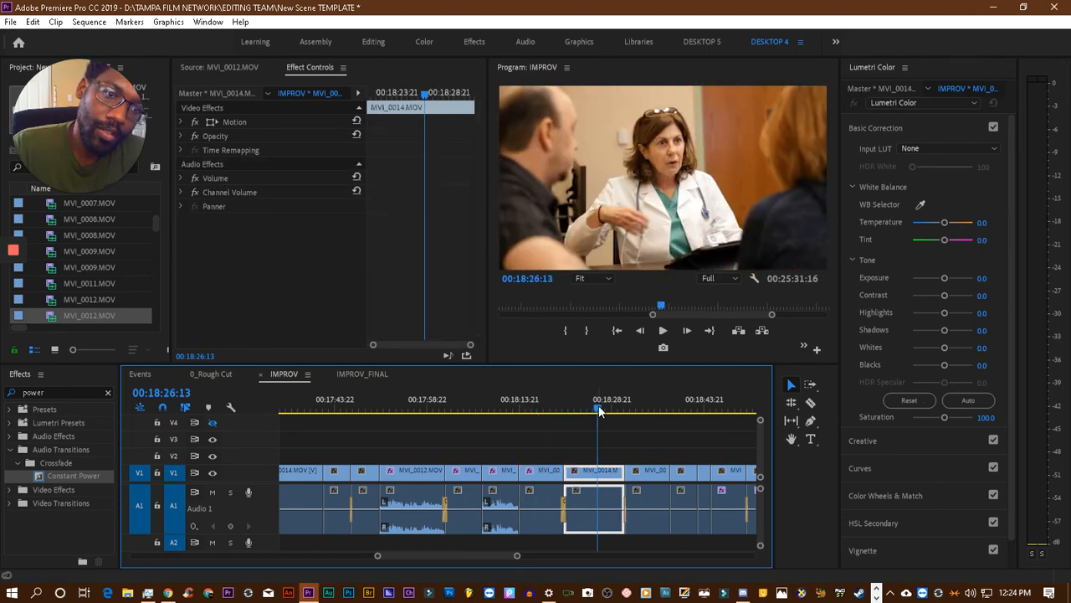
pyautogui.click(654, 407)
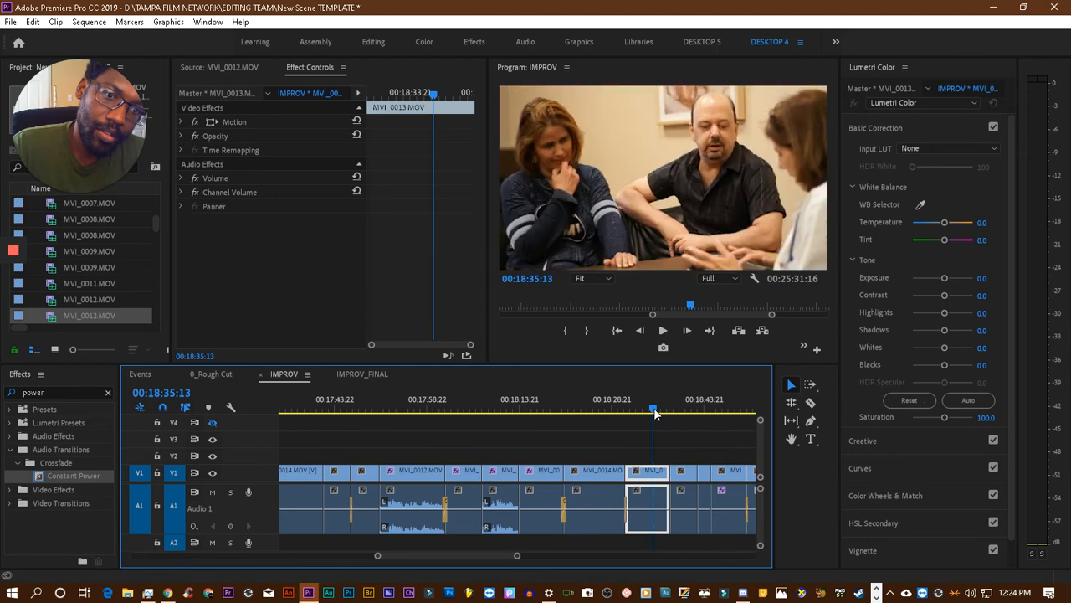
pyautogui.hotkey('ctrl', 'v')
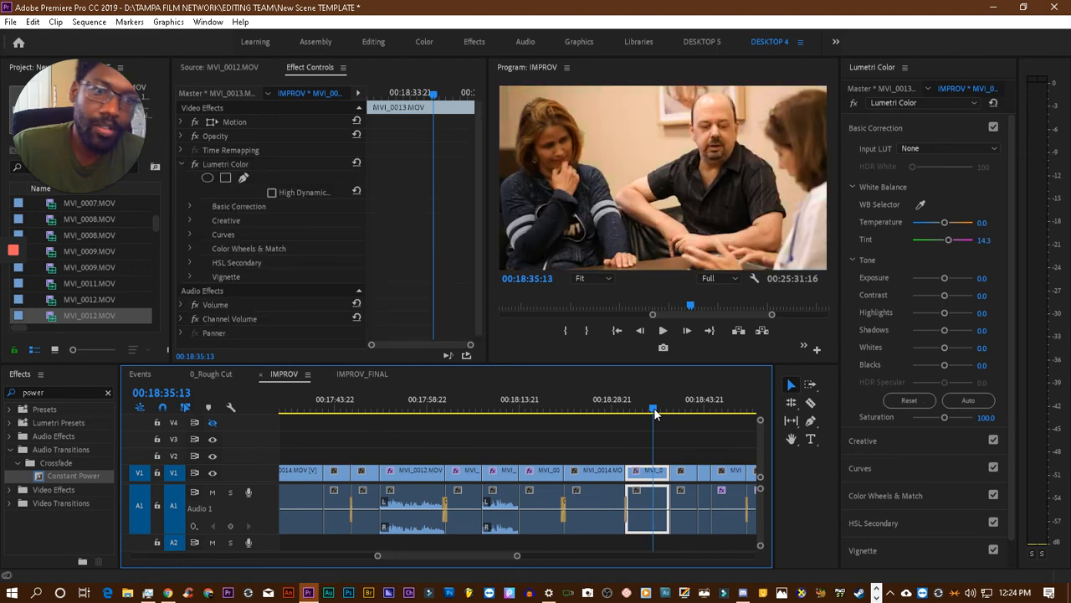
# - Check the MVI_0014.MOV shot at 00:18:40:18 and paste the Lumetri Color effect onto the MVI_0013.MOV clip at 00:18:44:00
pyautogui.scroll(-3, 636, 409)
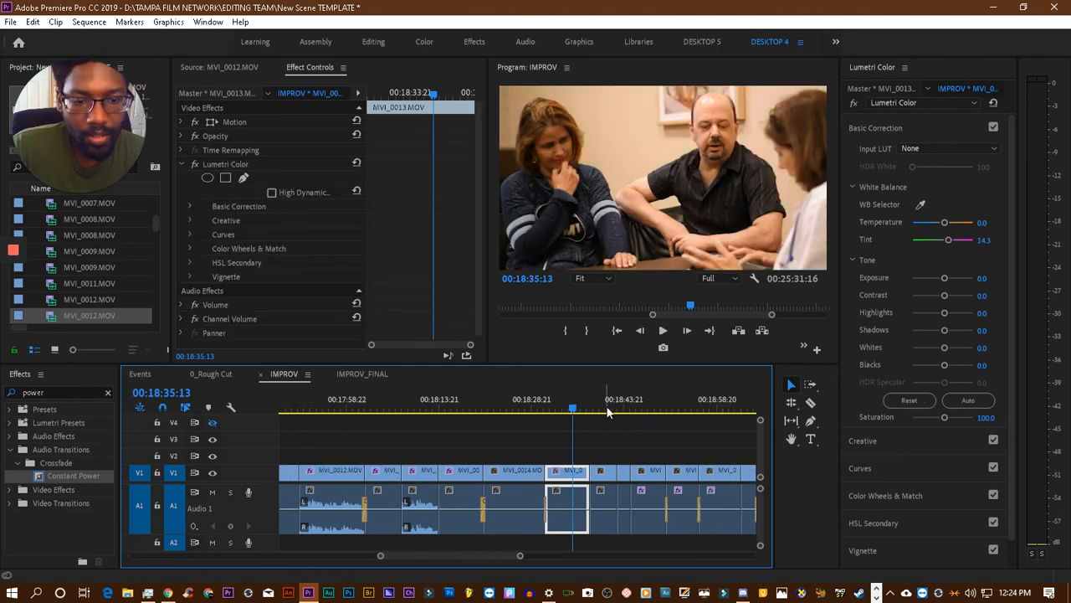
pyautogui.click(608, 409)
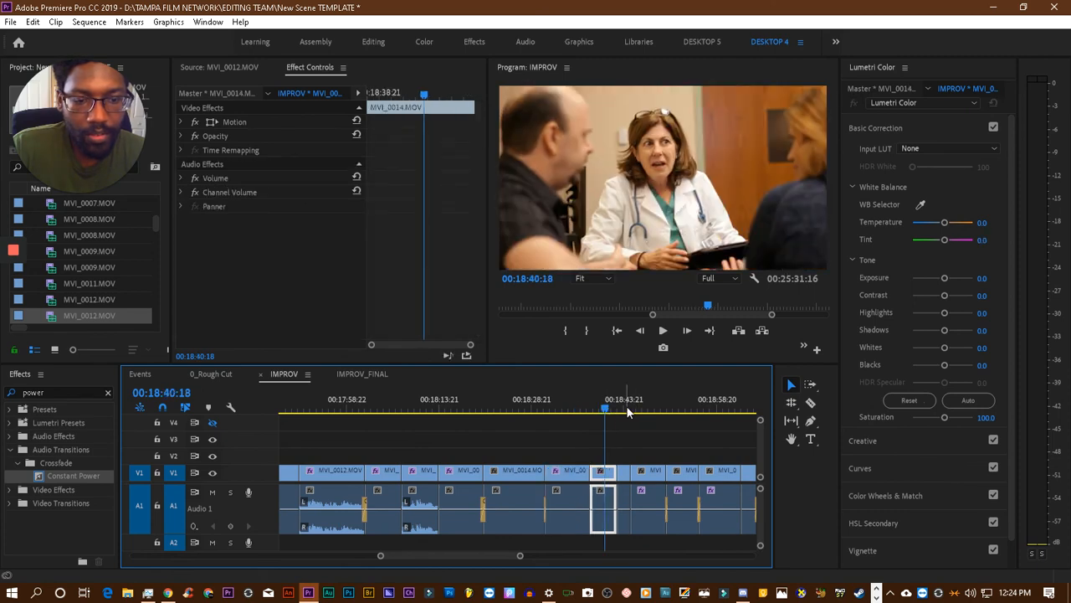
pyautogui.click(627, 410)
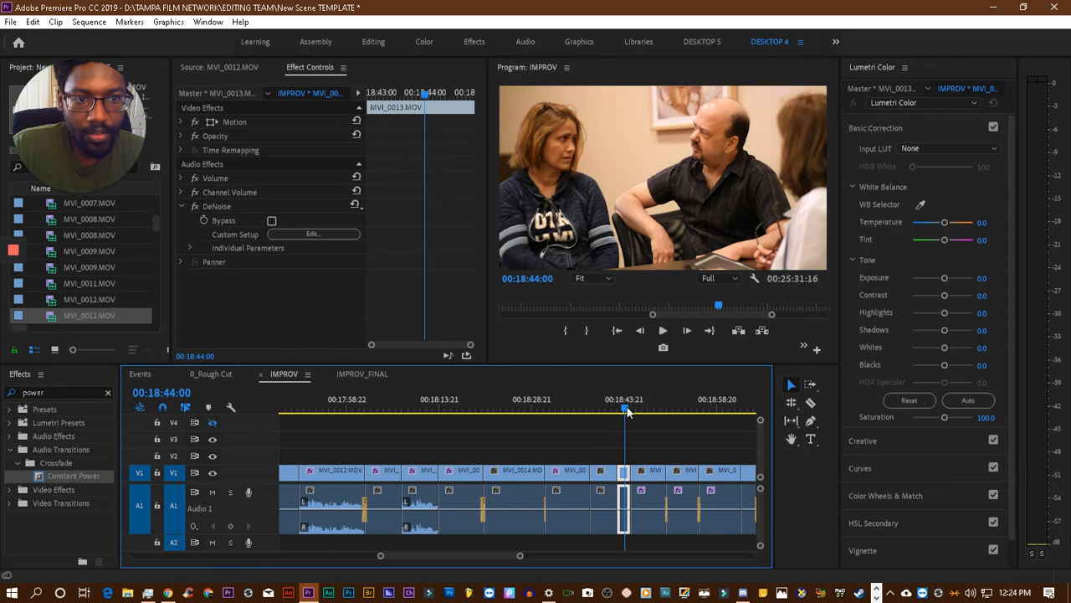
pyautogui.scroll(-4, 659, 450)
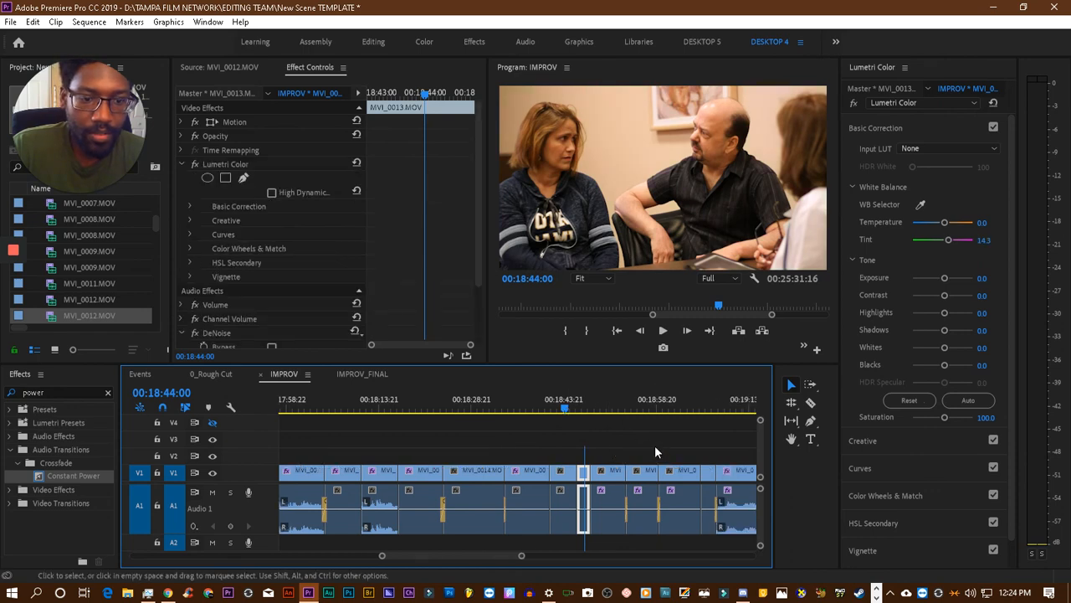
# - Compare the shots between 00:18:44:00 and 00:18:54:05, and paste the Lumetri Color effect onto the MVI_0013.MOV clip at 00:18:54:05
pyautogui.click(548, 409)
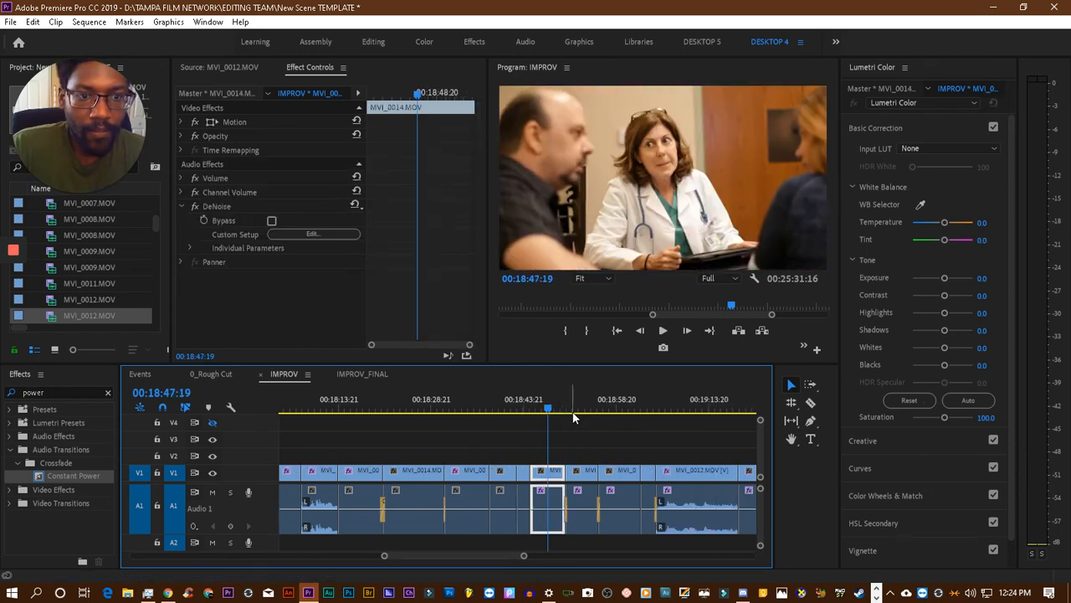
pyautogui.scroll(-3, 575, 413)
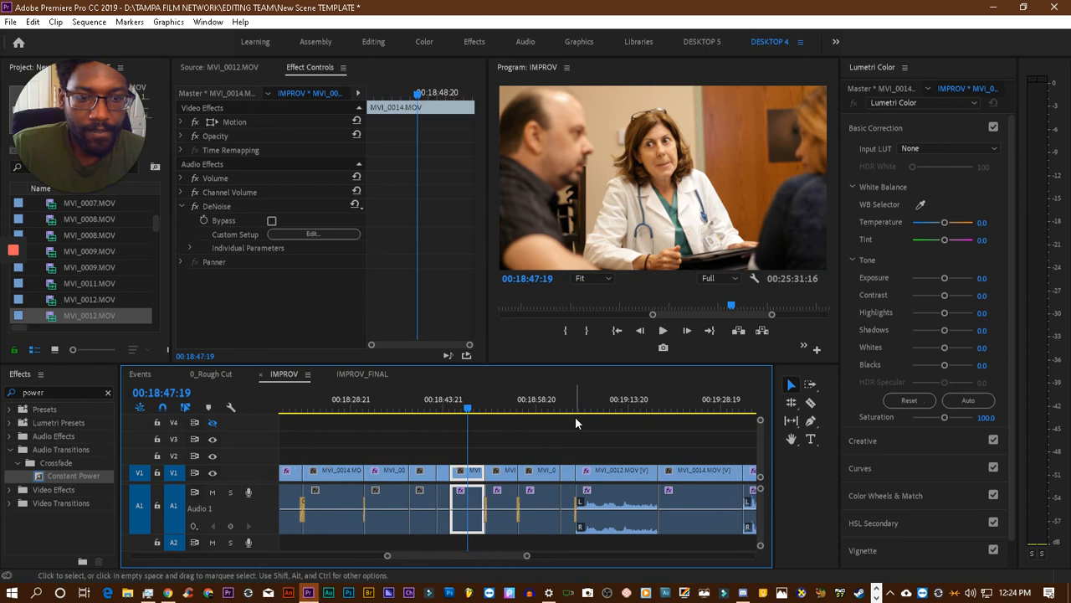
pyautogui.press('Down')
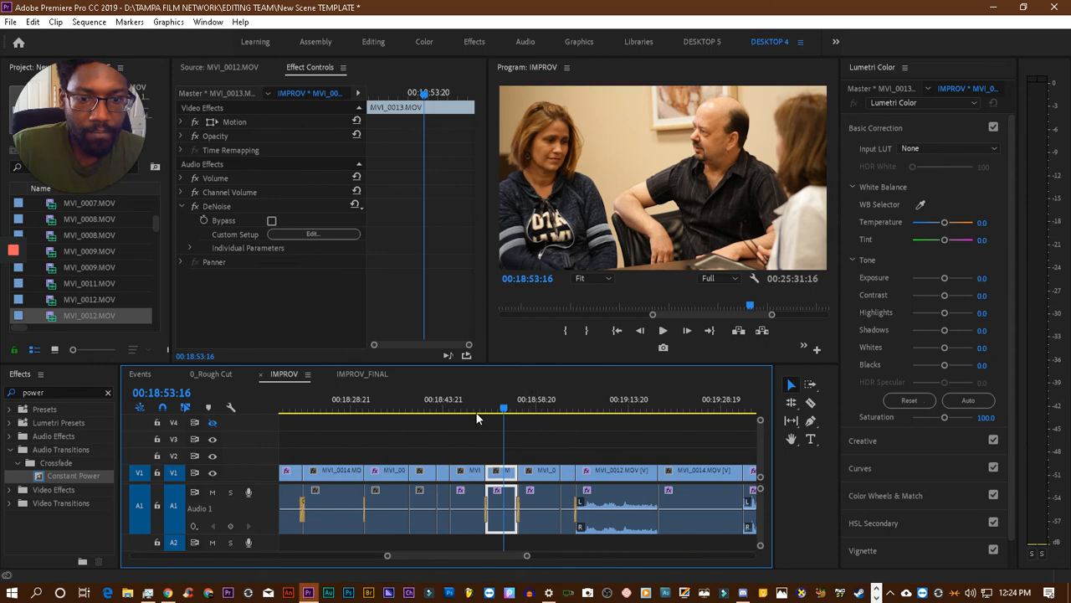
pyautogui.click(448, 407)
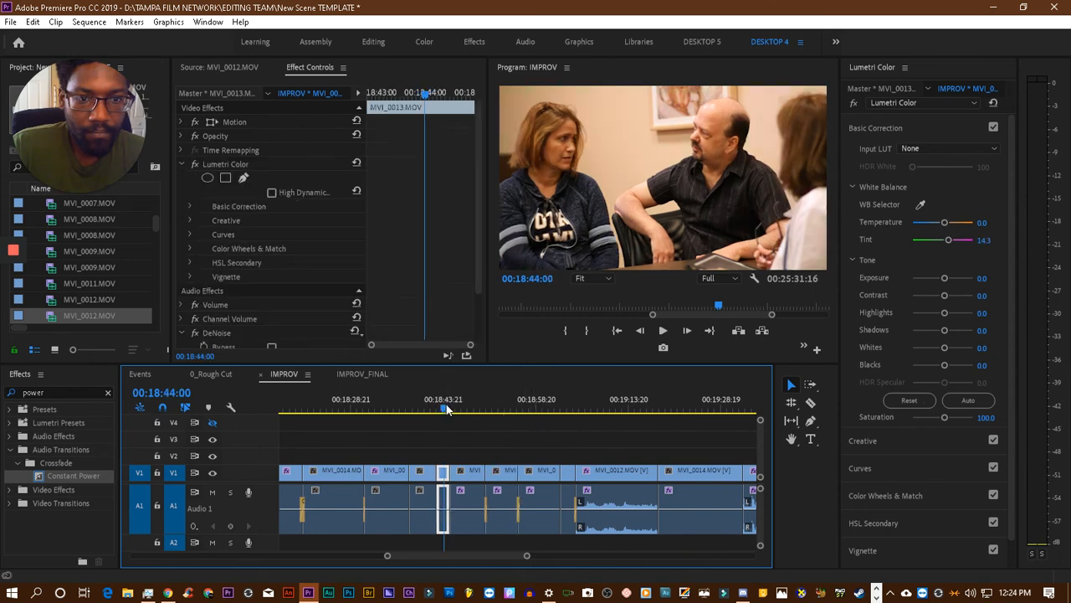
pyautogui.click(508, 408)
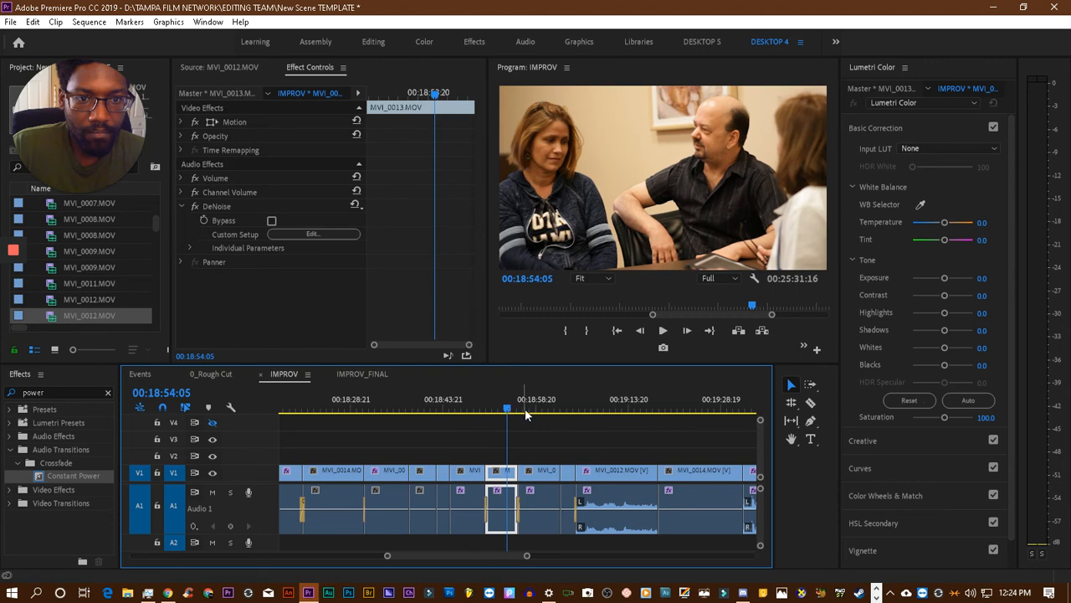
# - Check the colour of the remaining shots from 00:18:59:20 to the closing title clip at 00:19:46:09, and save the project
pyautogui.click(542, 409)
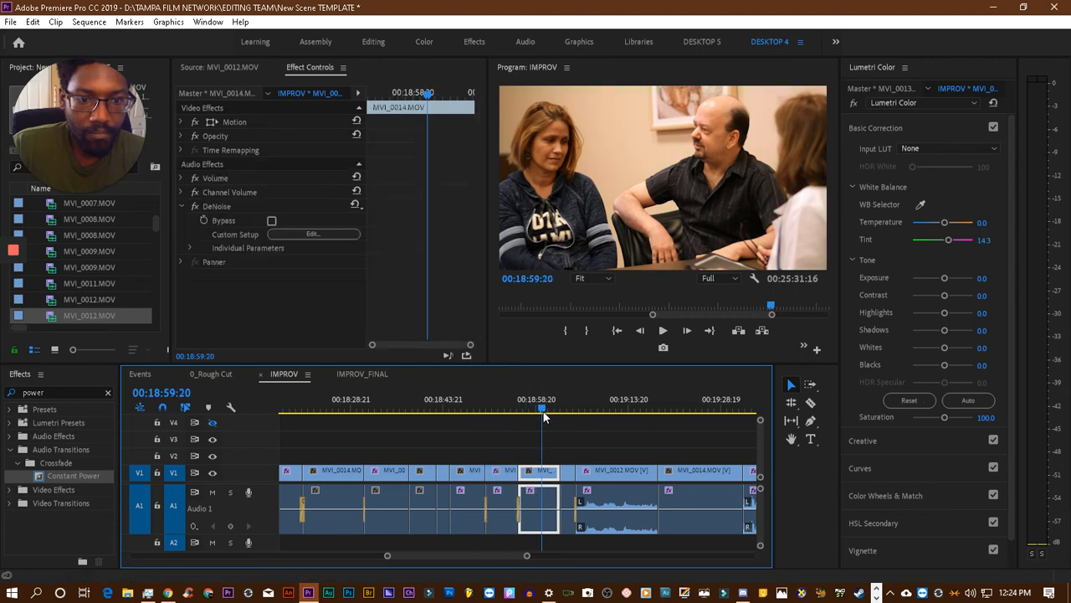
pyautogui.click(570, 414)
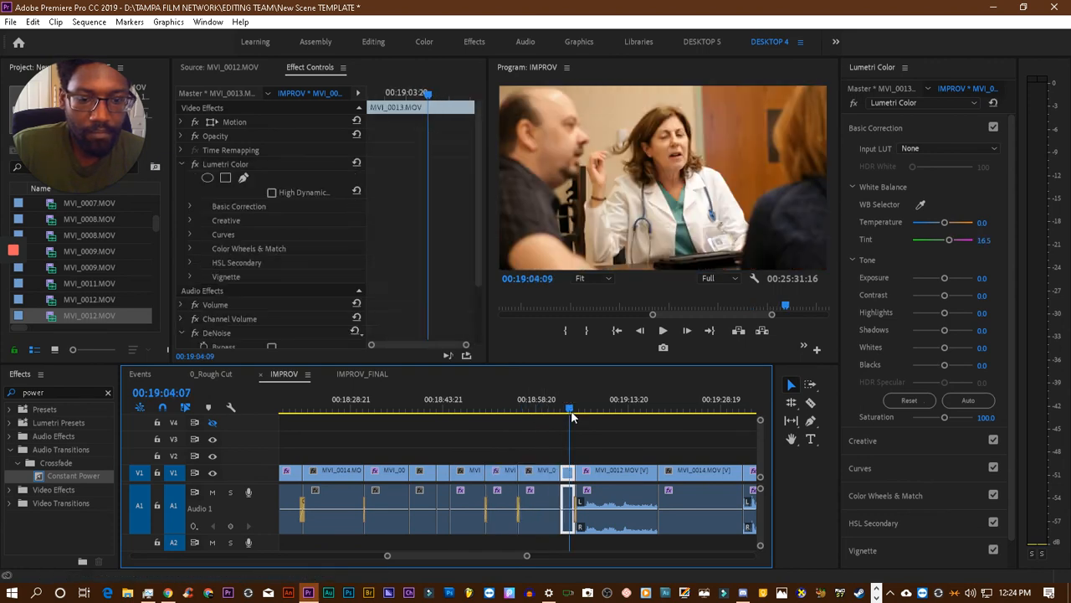
pyautogui.click(620, 409)
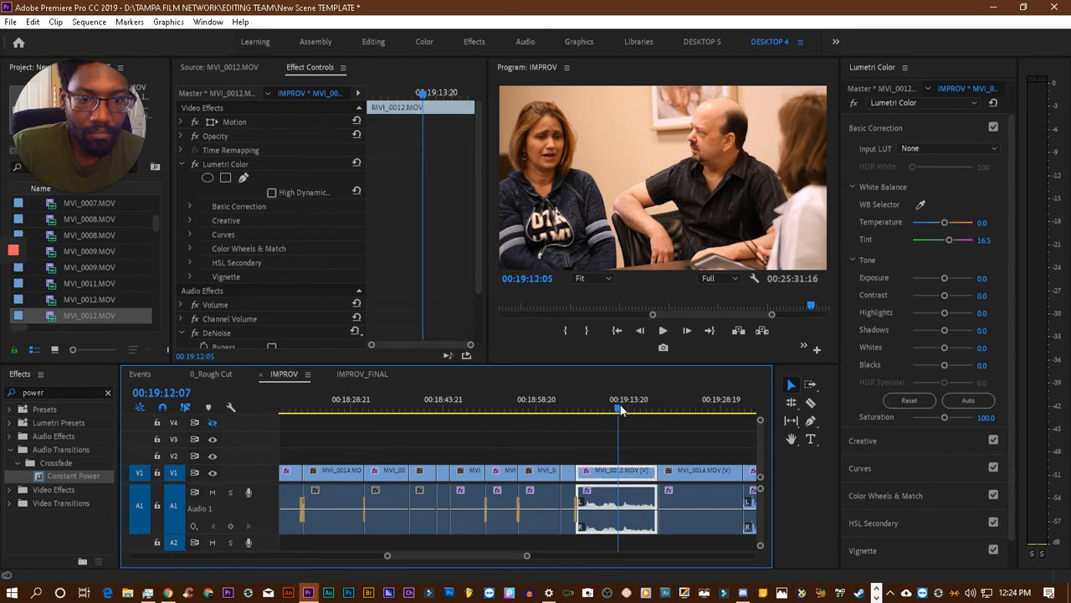
pyautogui.scroll(-2, 679, 432)
pyautogui.scroll(-3, 680, 435)
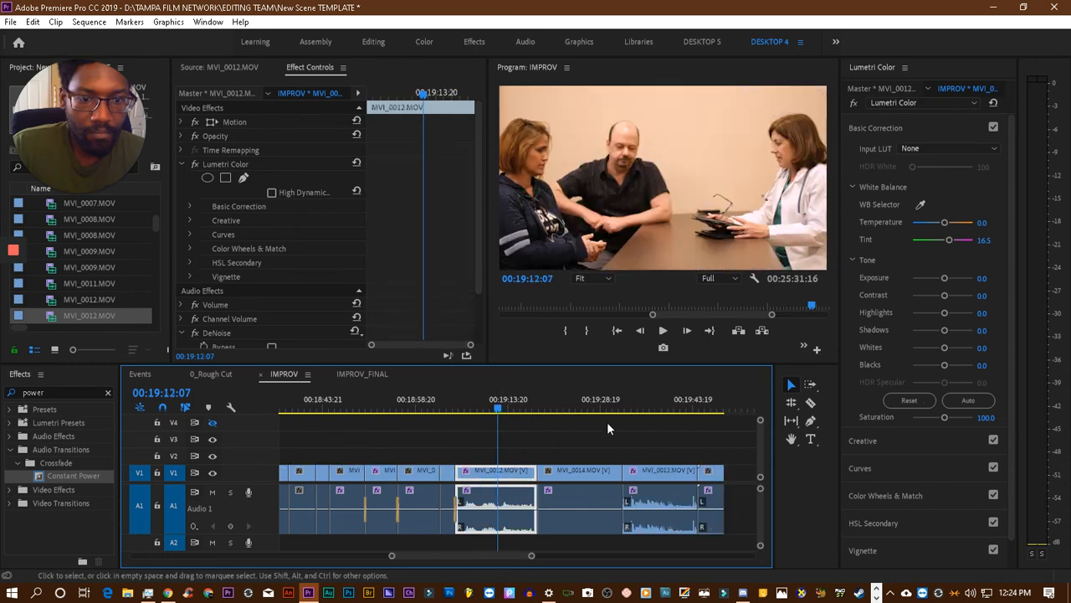
pyautogui.click(589, 410)
pyautogui.press('Left')
pyautogui.press('Left')
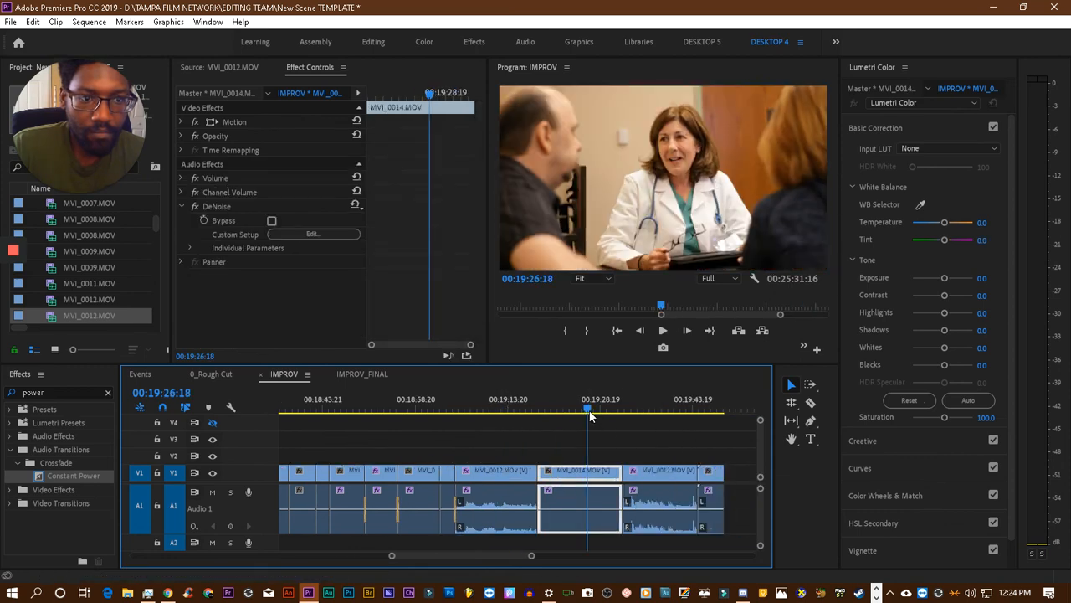
pyautogui.click(650, 403)
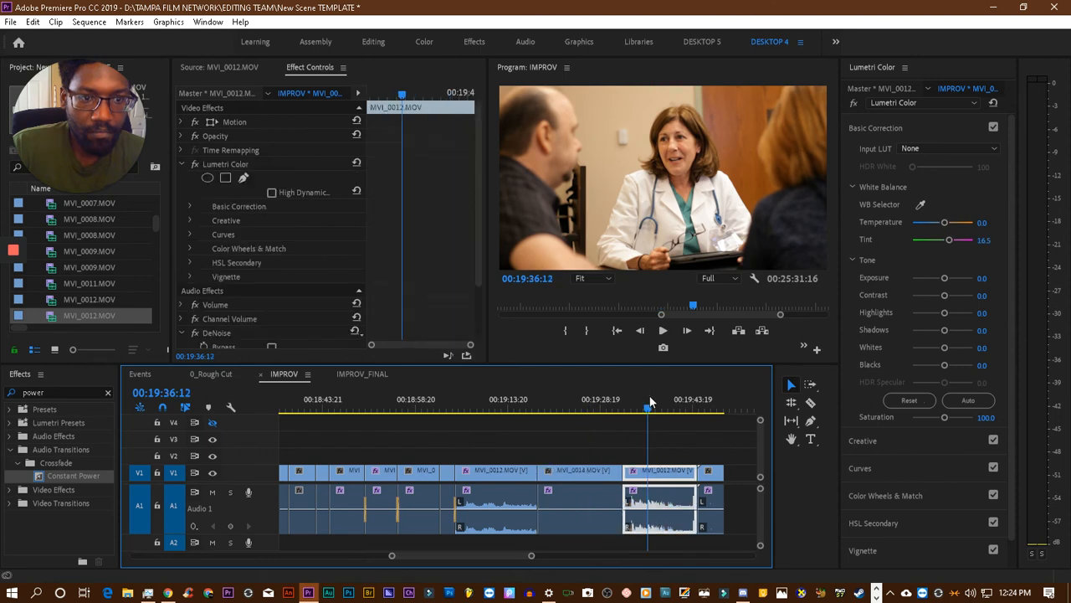
pyautogui.click(586, 401)
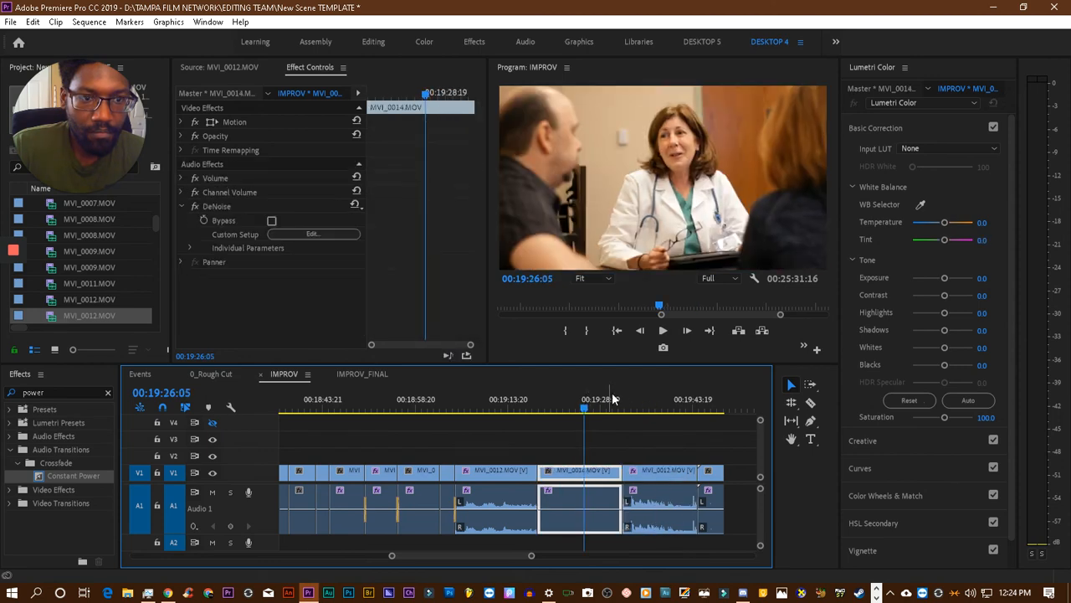
pyautogui.moveTo(681, 401); pyautogui.dragTo(709, 403)
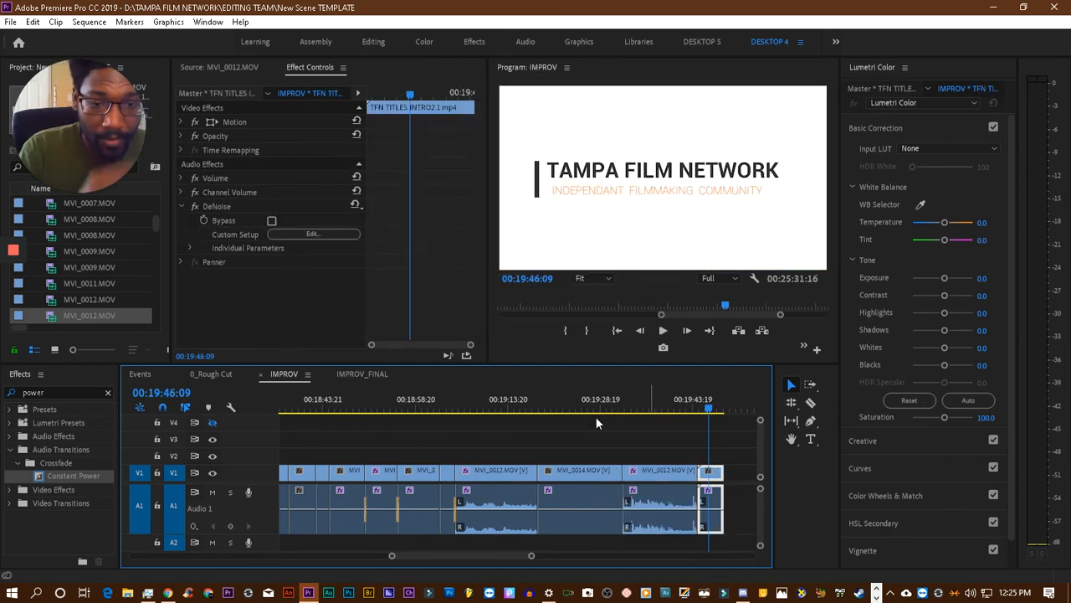
# - Play the IMPROV scene from its opening MVI_0014.MOV shot and stop on the MVI_0012.MOV clip at 00:17:57:14
pyautogui.scroll(10, 579, 450)
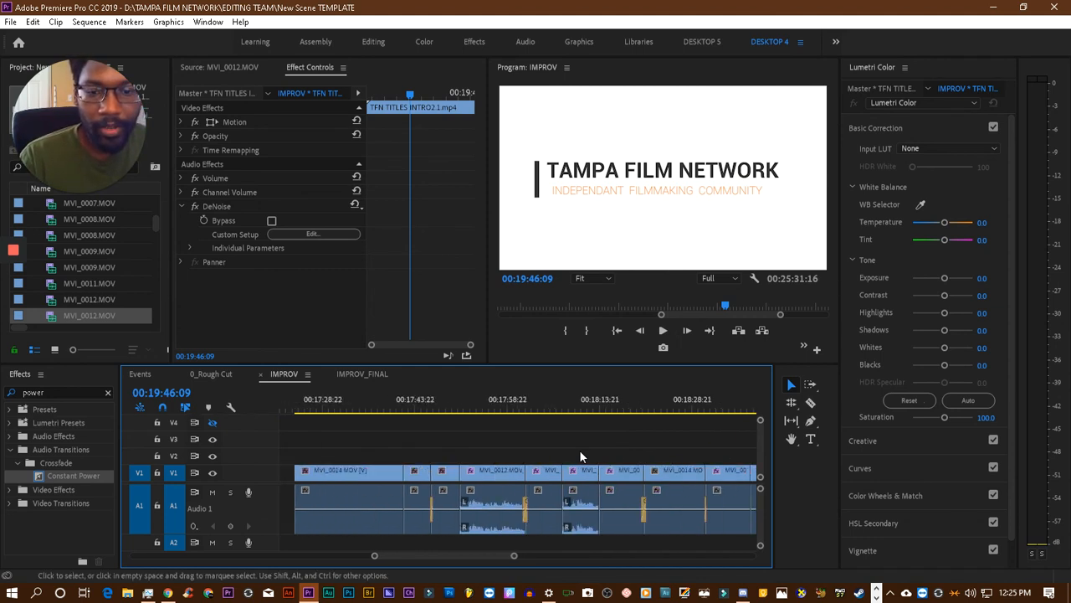
pyautogui.click(441, 412)
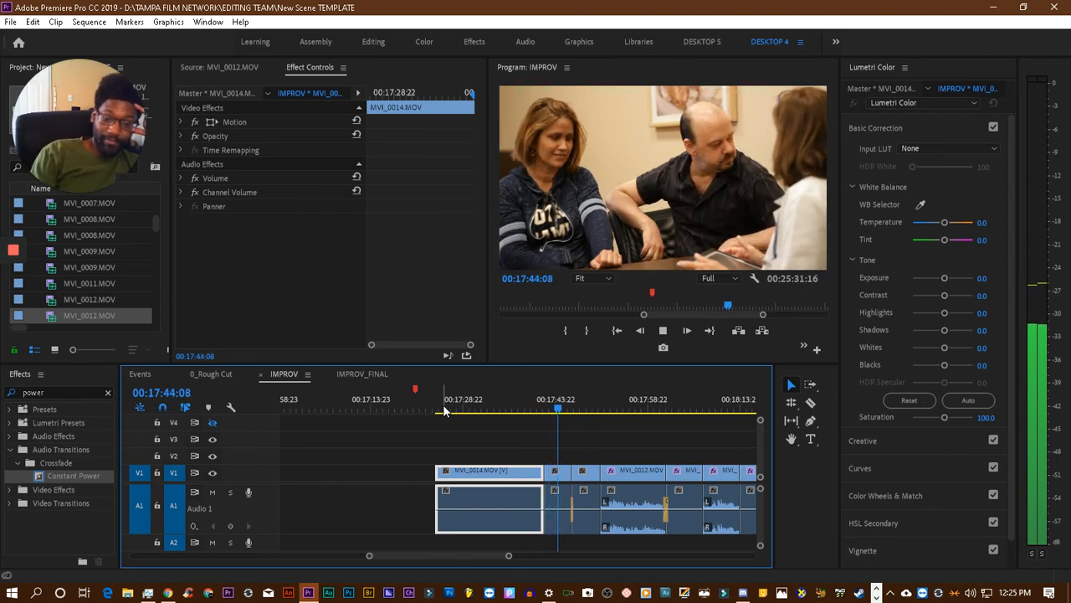
pyautogui.press('space')
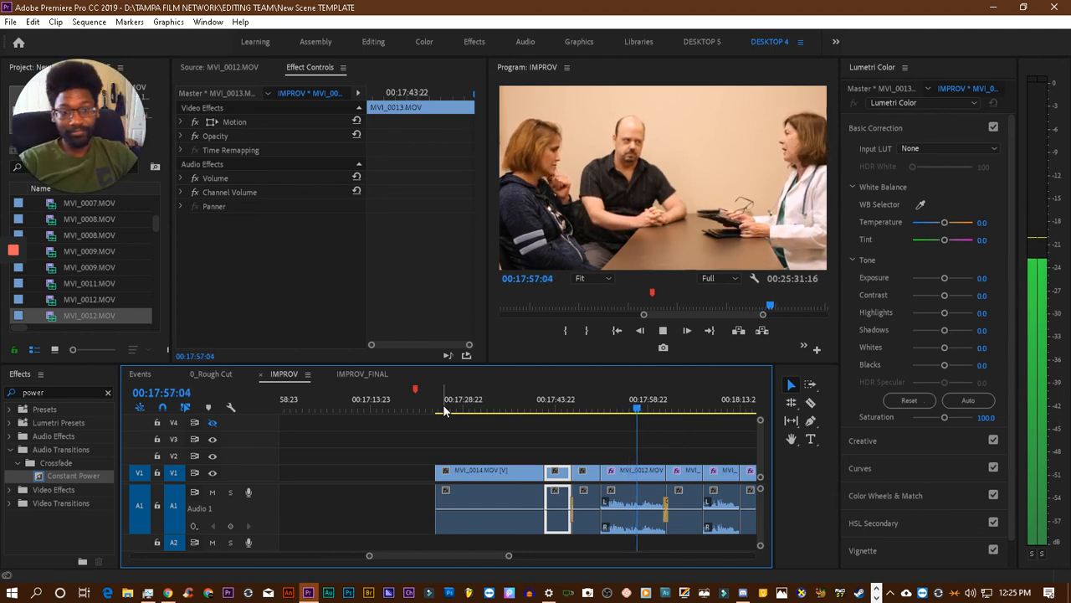
pyautogui.click(602, 471)
# - Inspect the audio effects of the MVI_0012.MOV clip at 00:19:12:05 and play the MVI_0014.MOV clip from 00:18:59:23 to 00:19:02:19
pyautogui.scroll(-10, 602, 460)
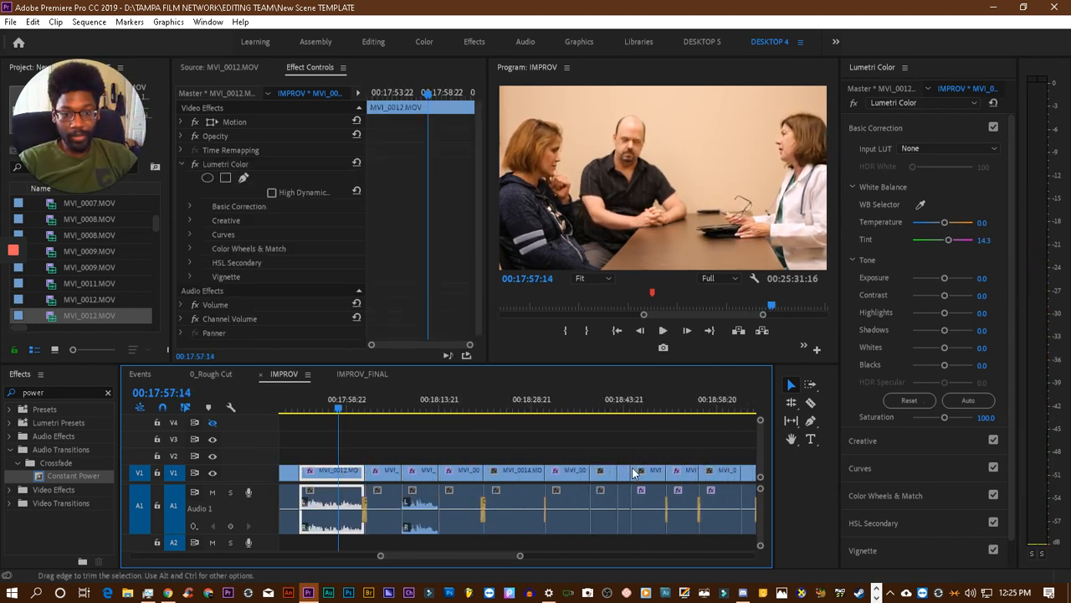
pyautogui.scroll(2, 432, 428)
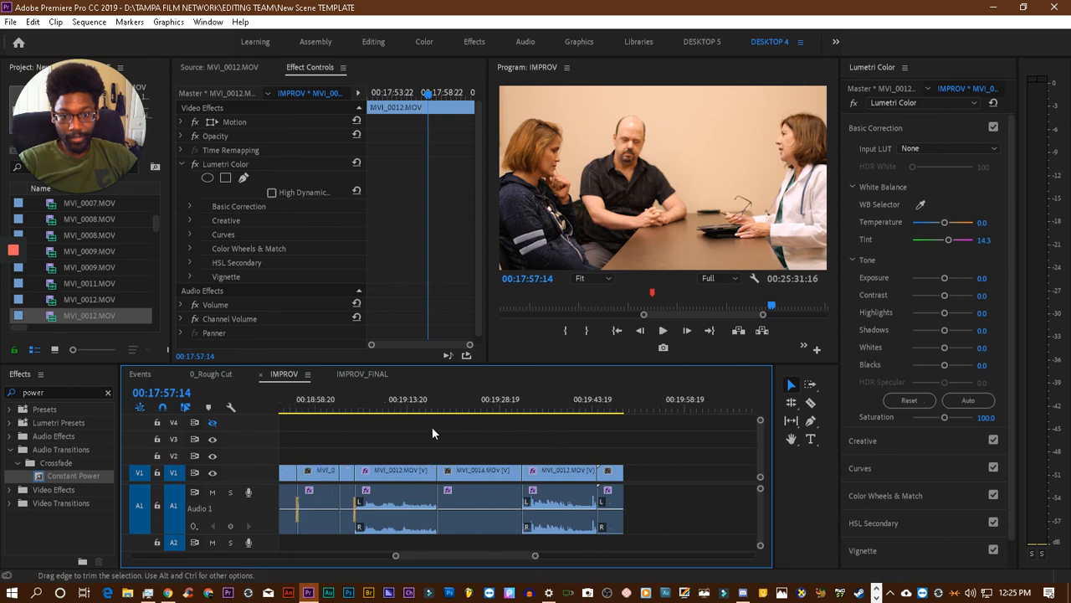
pyautogui.click(400, 400)
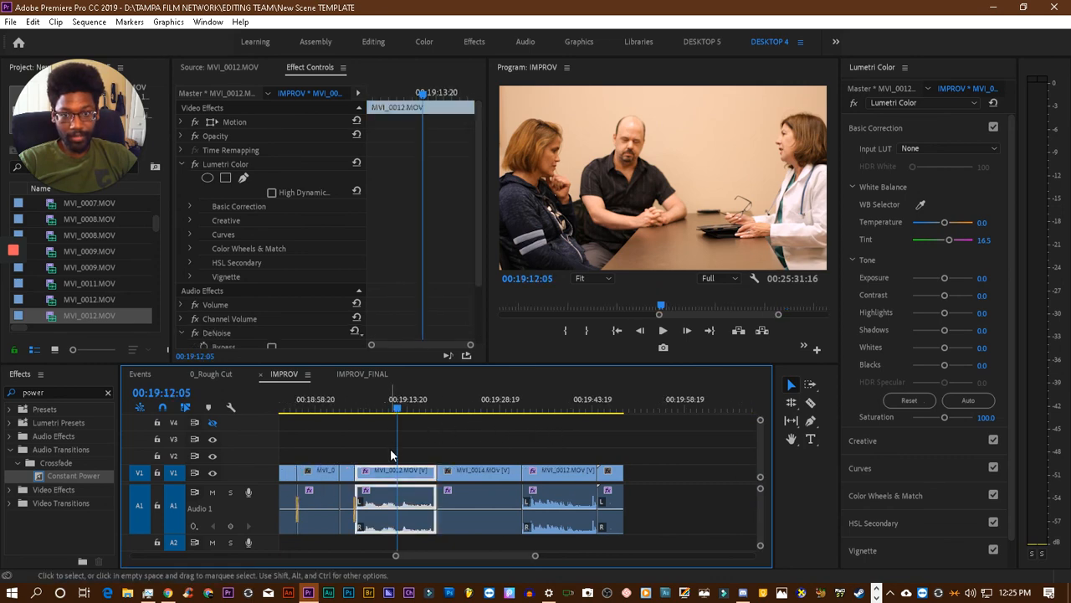
pyautogui.scroll(2, 383, 478)
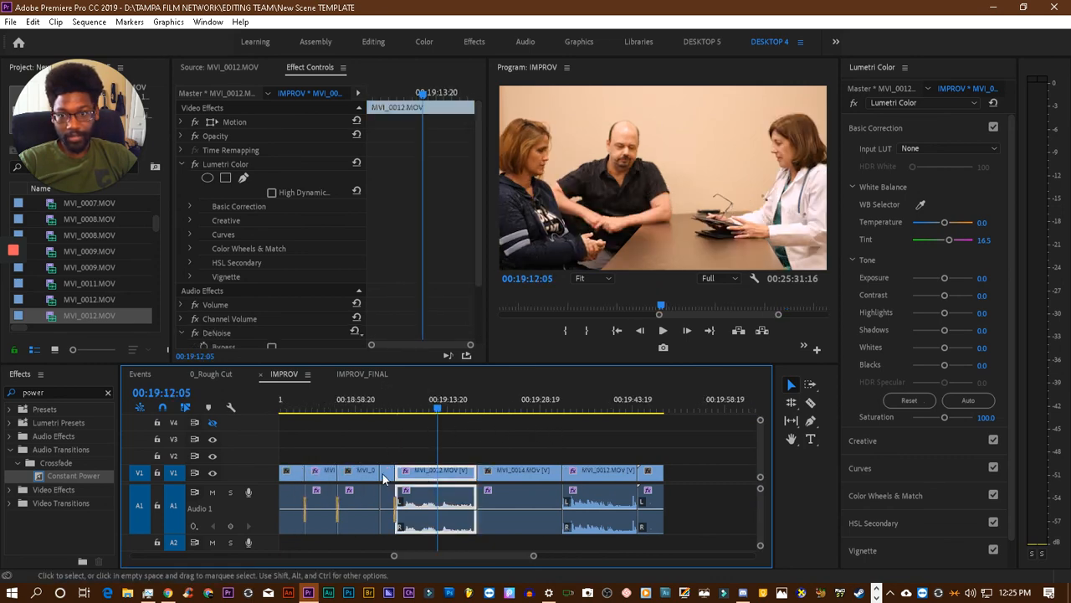
pyautogui.scroll(1, 384, 478)
pyautogui.click(182, 164)
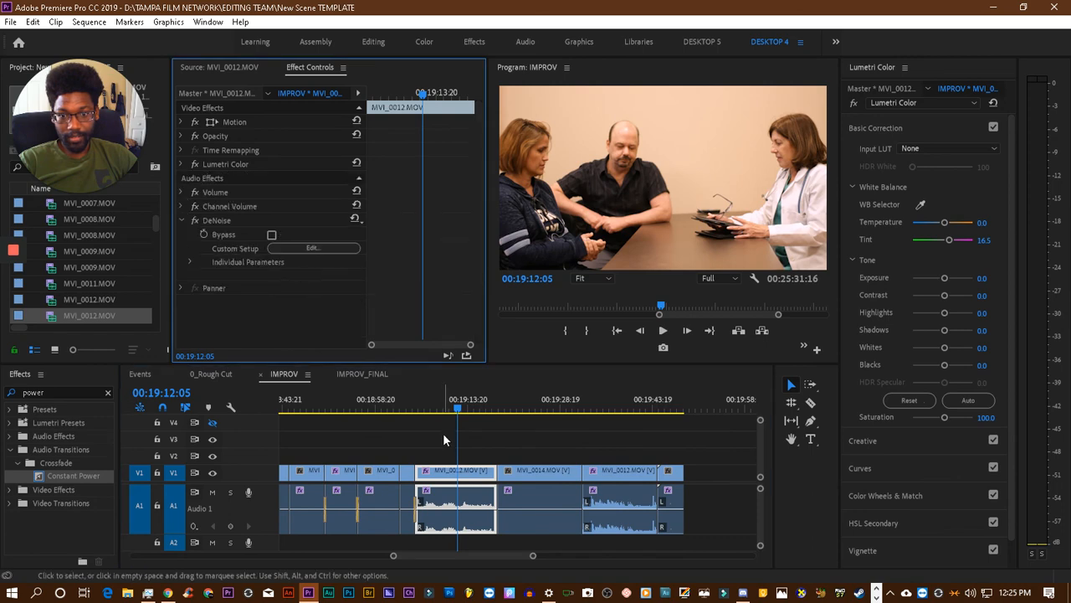
pyautogui.click(382, 409)
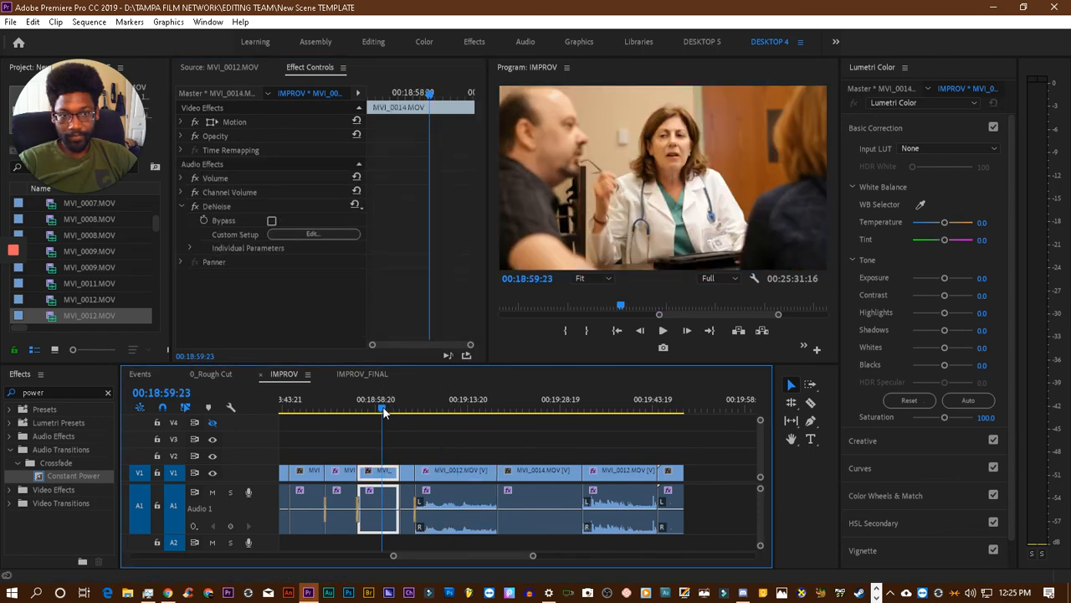
pyautogui.press('space')
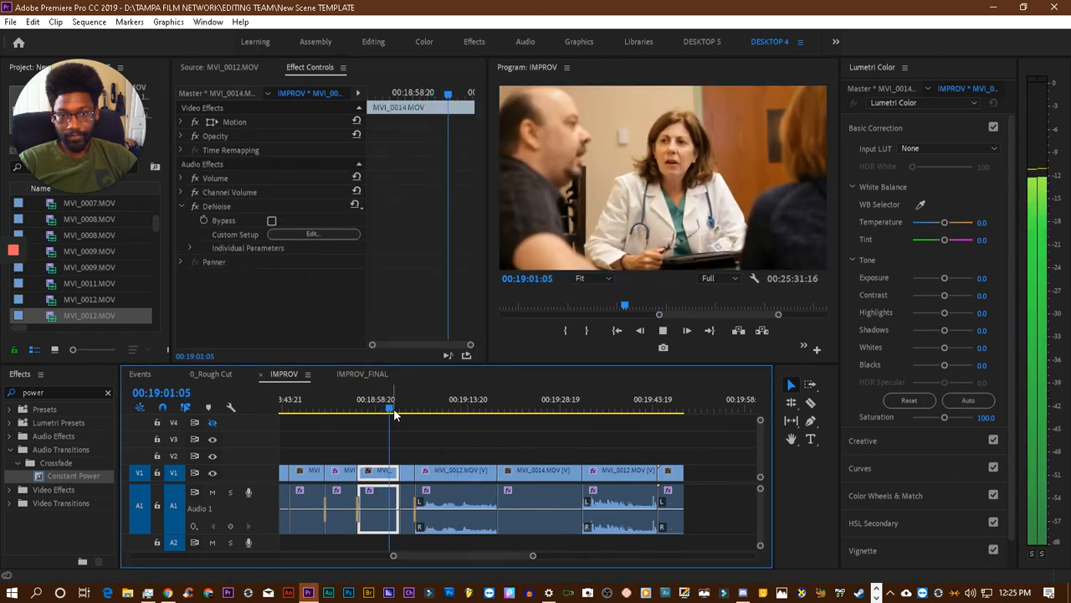
pyautogui.press('space')
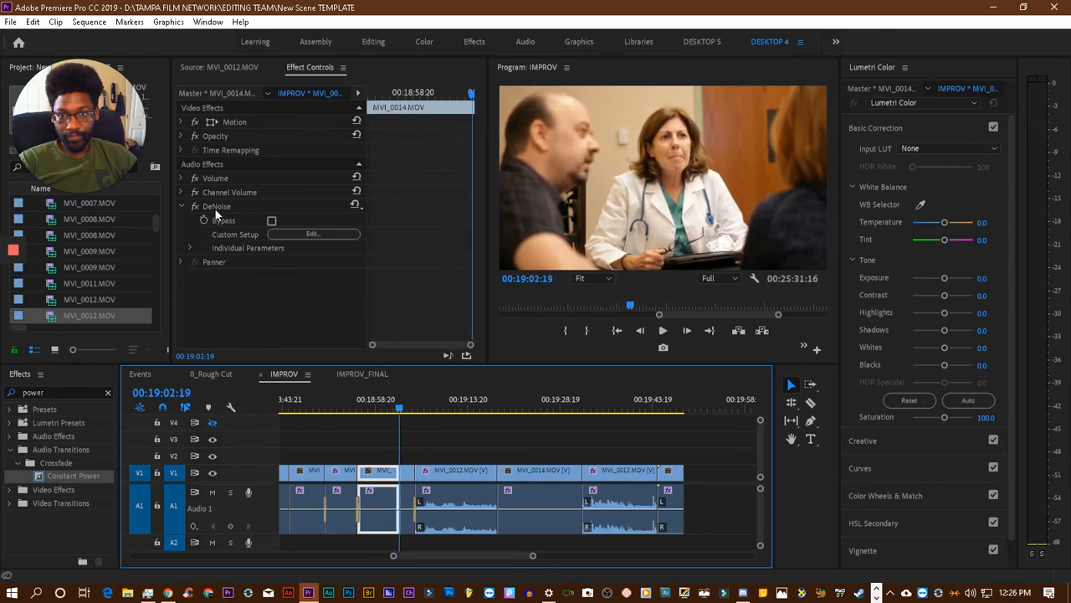
# - Copy the DeNoise effect from the MVI_0014.MOV clip at 00:19:02:19 and paste it onto the scene's opening clips, starting with MVI_0014.MOV
pyautogui.click(215, 209)
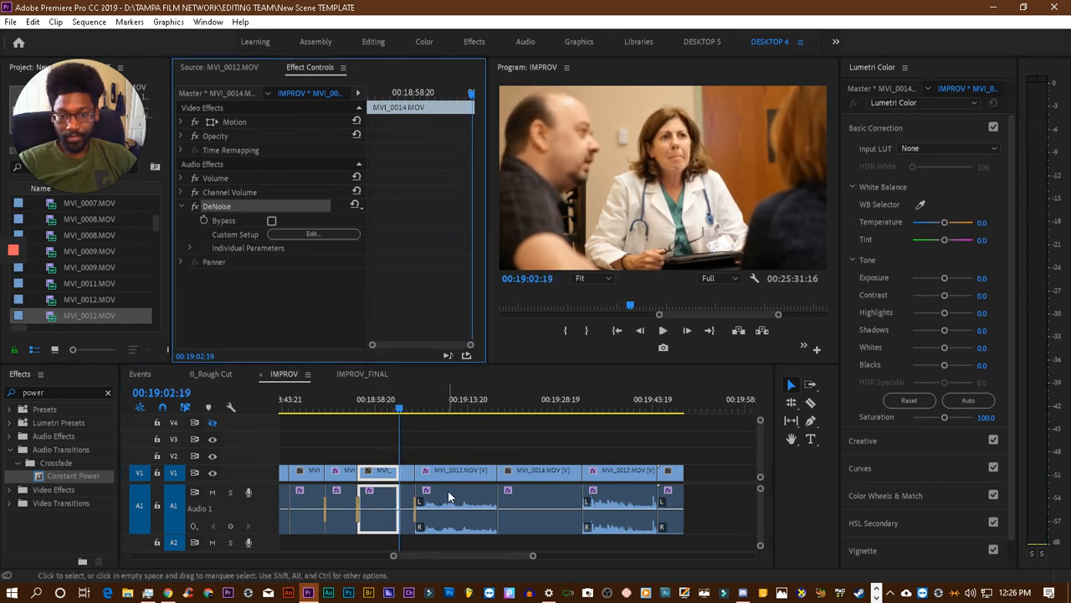
pyautogui.scroll(10, 449, 496)
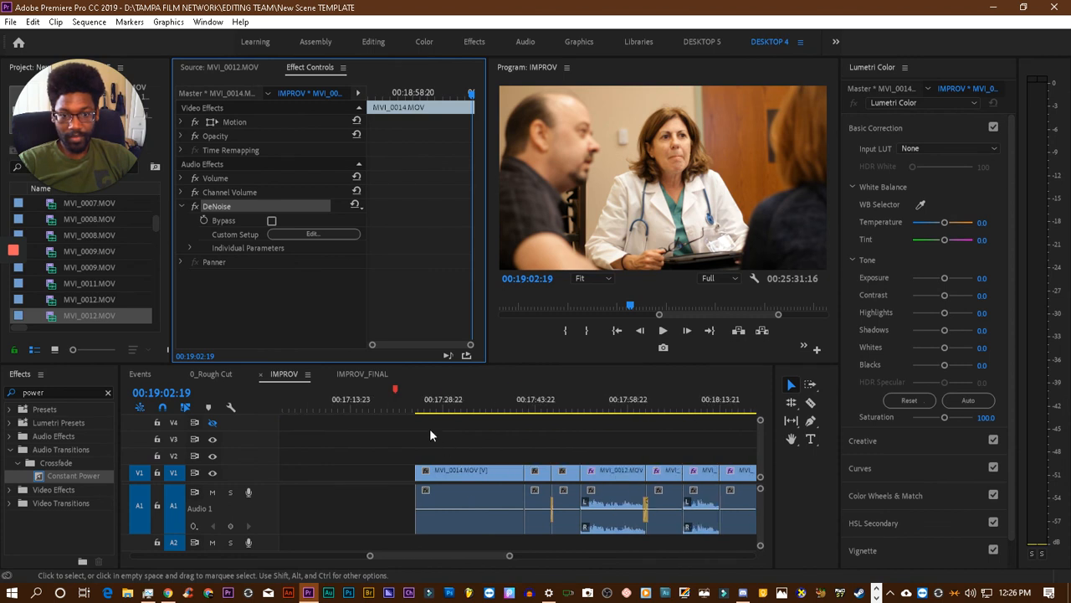
pyautogui.click(438, 404)
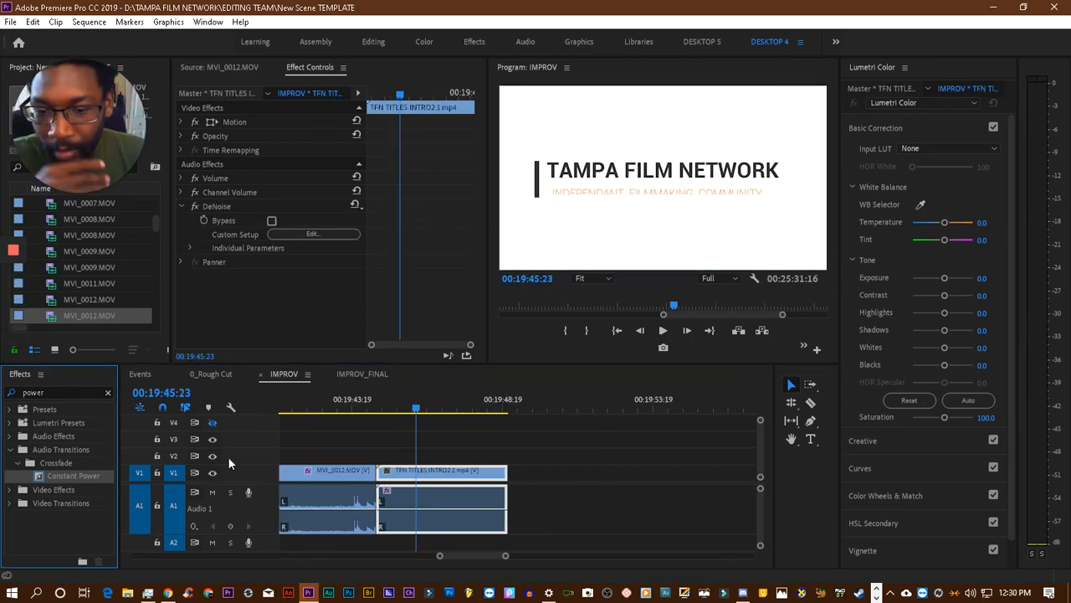
# - Return to the scene's opening MVI_0014.MOV clip and play the sequence from about 00:17:25:09 to review it
pyautogui.moveTo(440, 557); pyautogui.dragTo(401, 561)
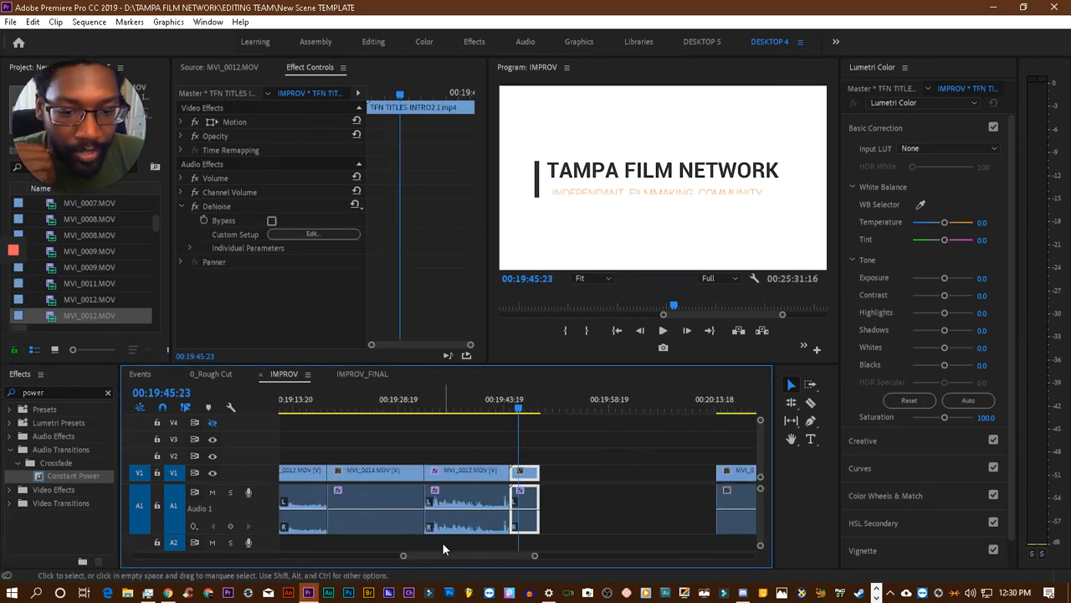
pyautogui.scroll(5, 424, 533)
pyautogui.scroll(8, 424, 532)
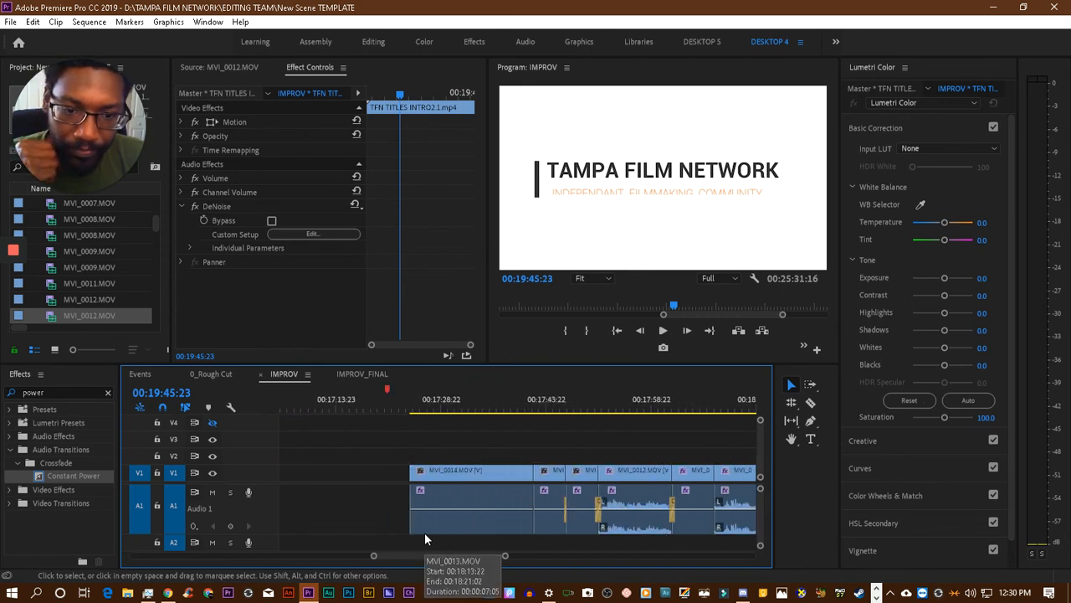
pyautogui.click(518, 411)
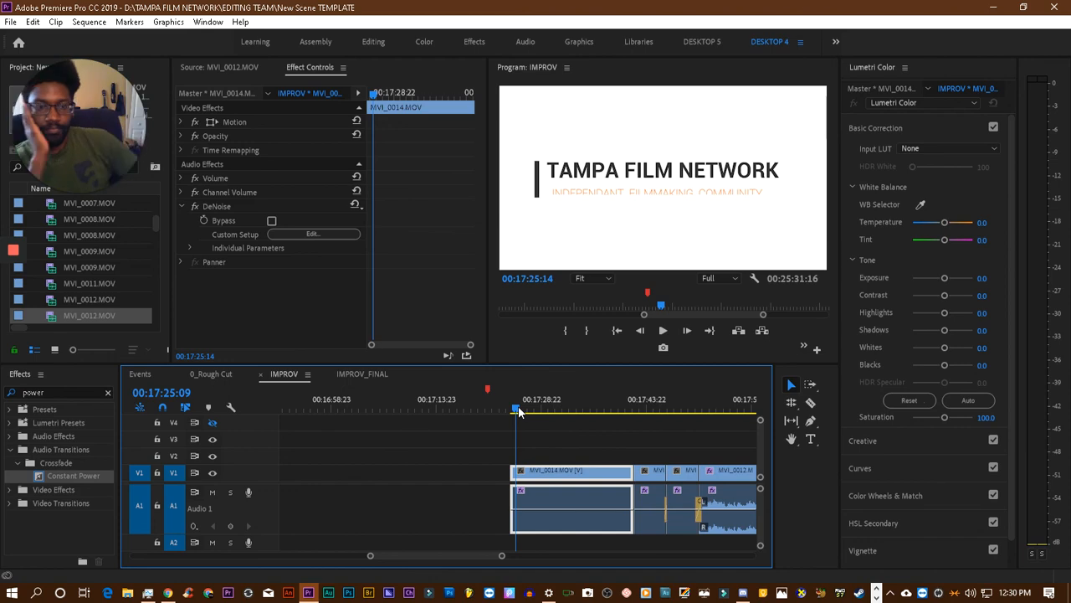
pyautogui.click(577, 229)
pyautogui.press('space')
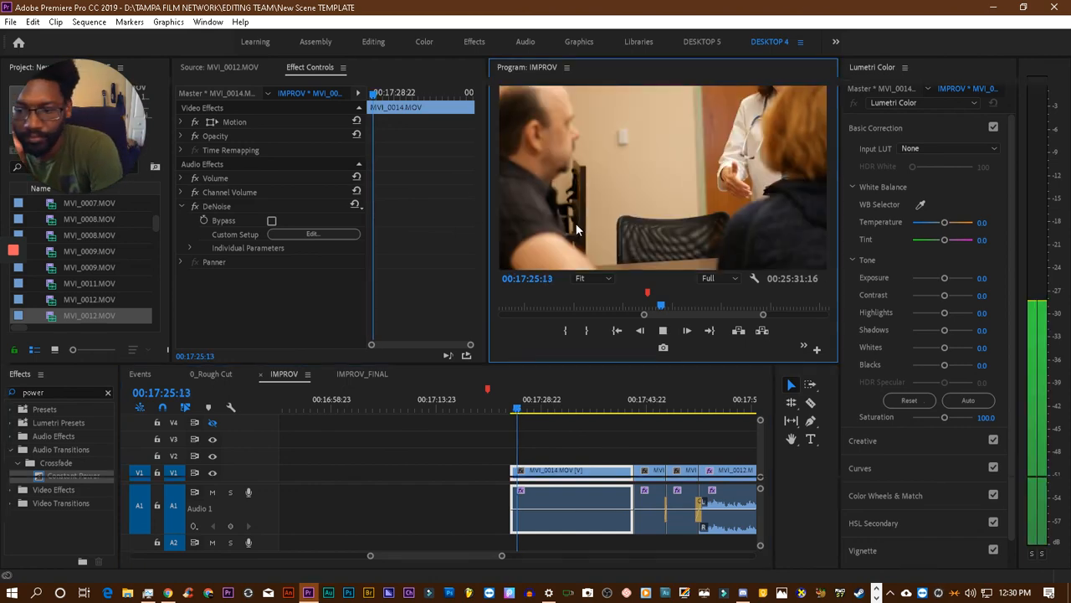
# - Maximize the Program monitor, play the IMPROV scene on past 00:18:04:15, and set the playback resolution to 1/2
pyautogui.press('`')
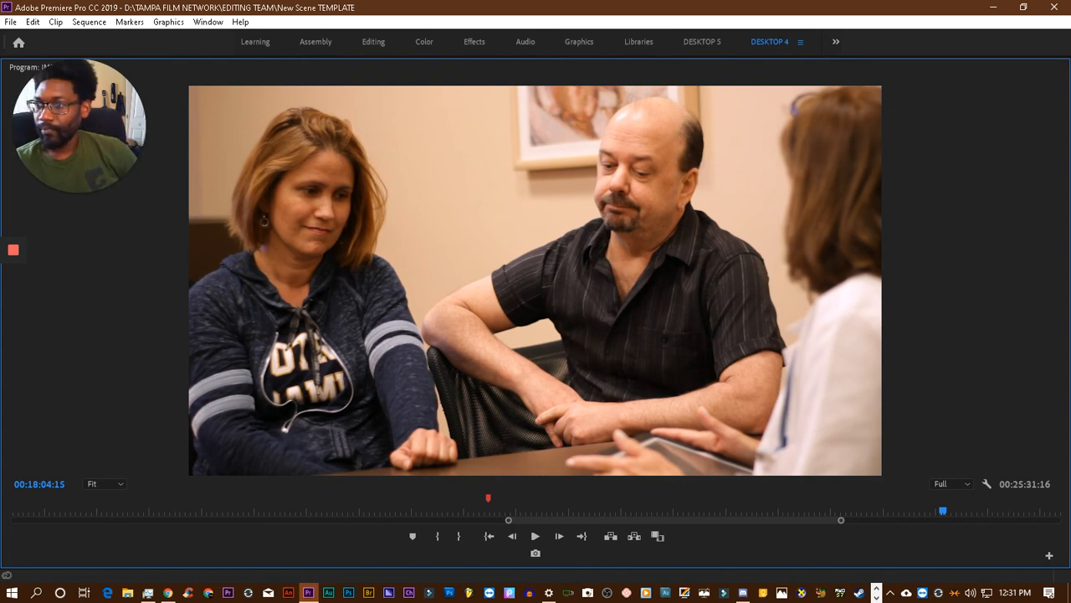
pyautogui.hotkey('alt', 'Tab')
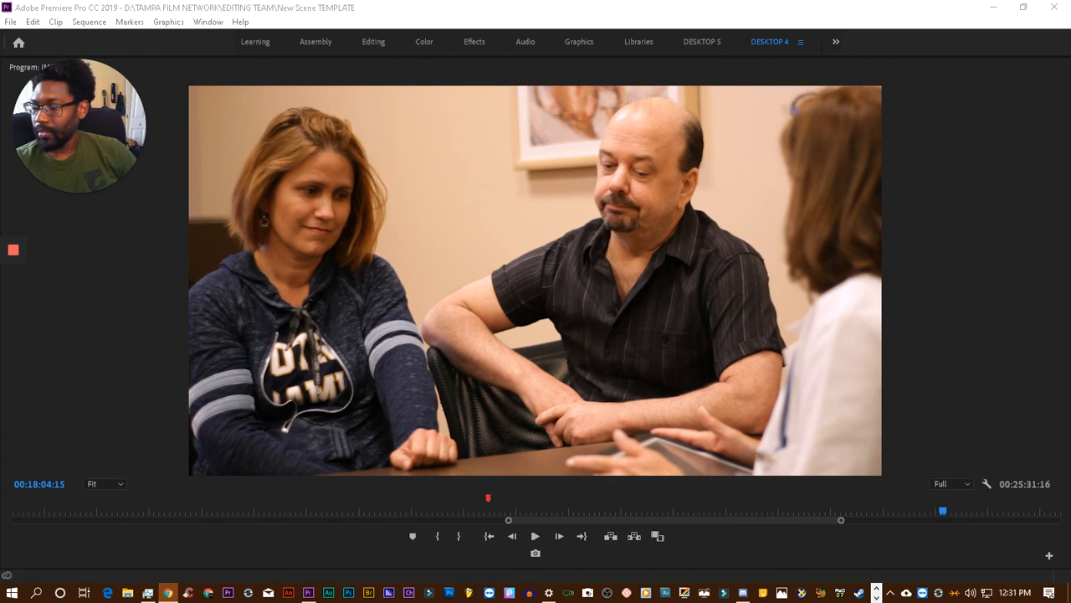
pyautogui.click(532, 375)
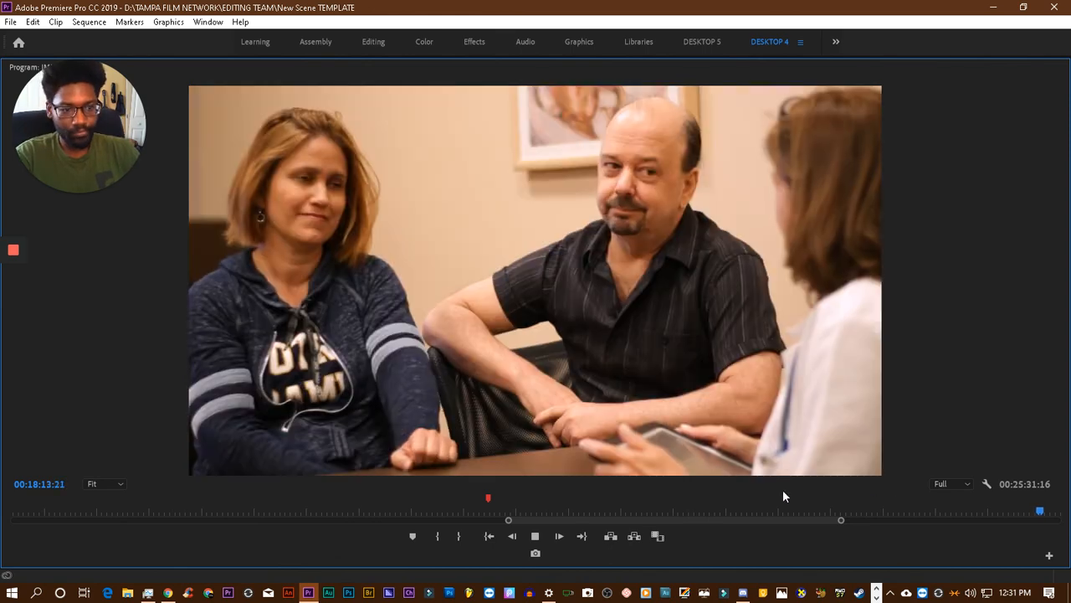
pyautogui.click(950, 482)
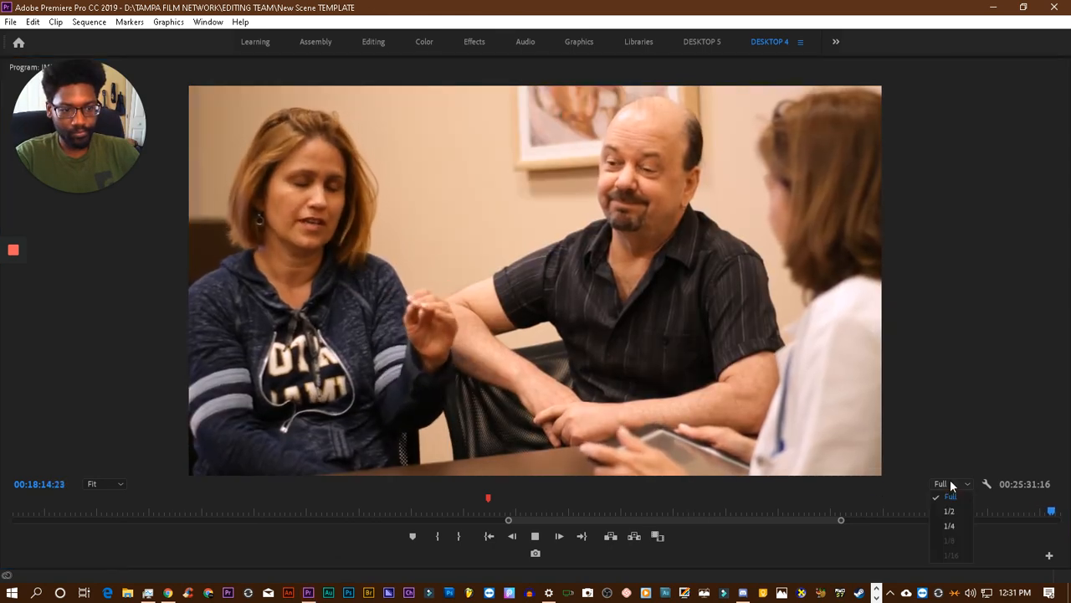
pyautogui.click(964, 512)
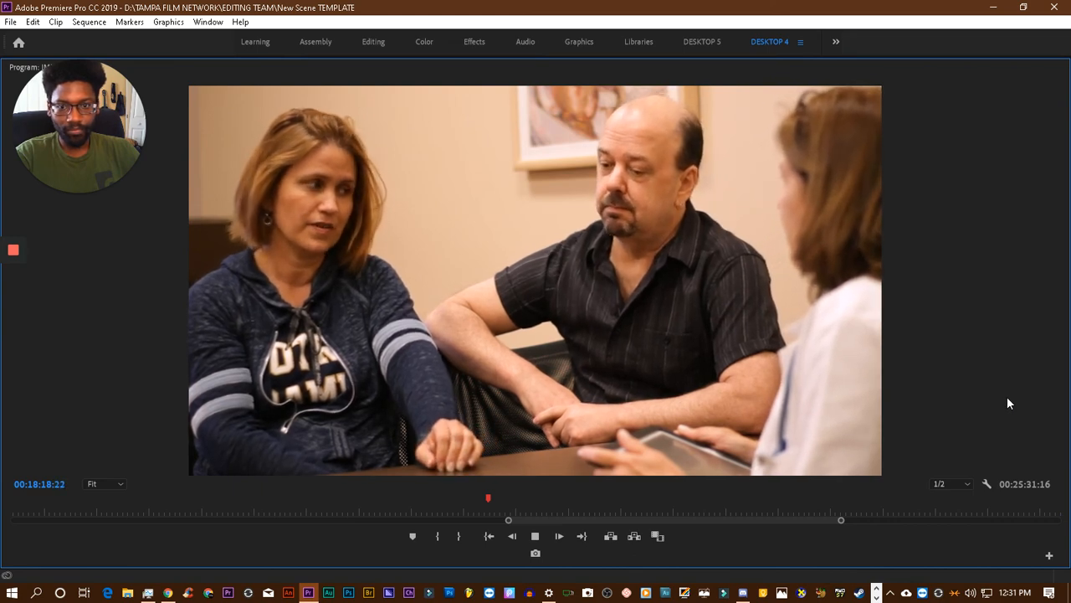
# - Review the scene through the closing TAMPA FILM NETWORK title, stop at 00:19:49:11, and restore the full panel layout
pyautogui.press('space')
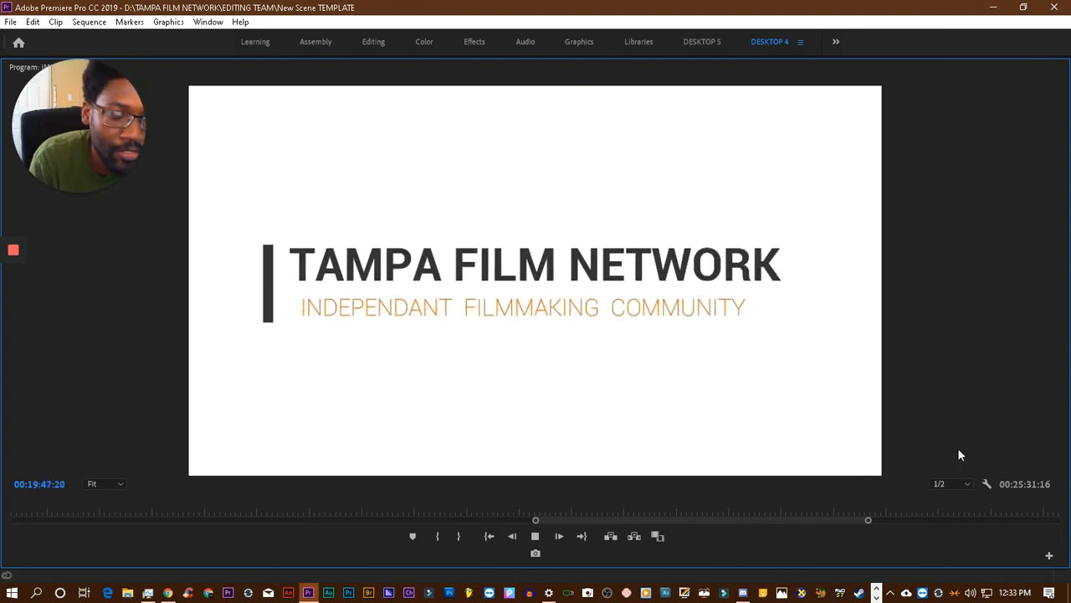
pyautogui.press('space')
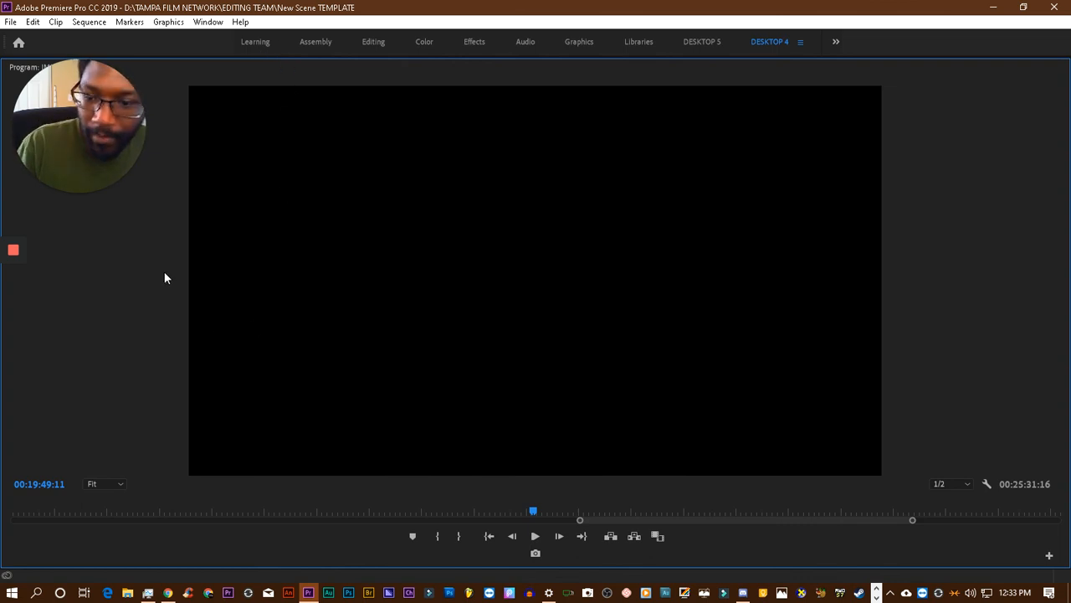
pyautogui.press('`')
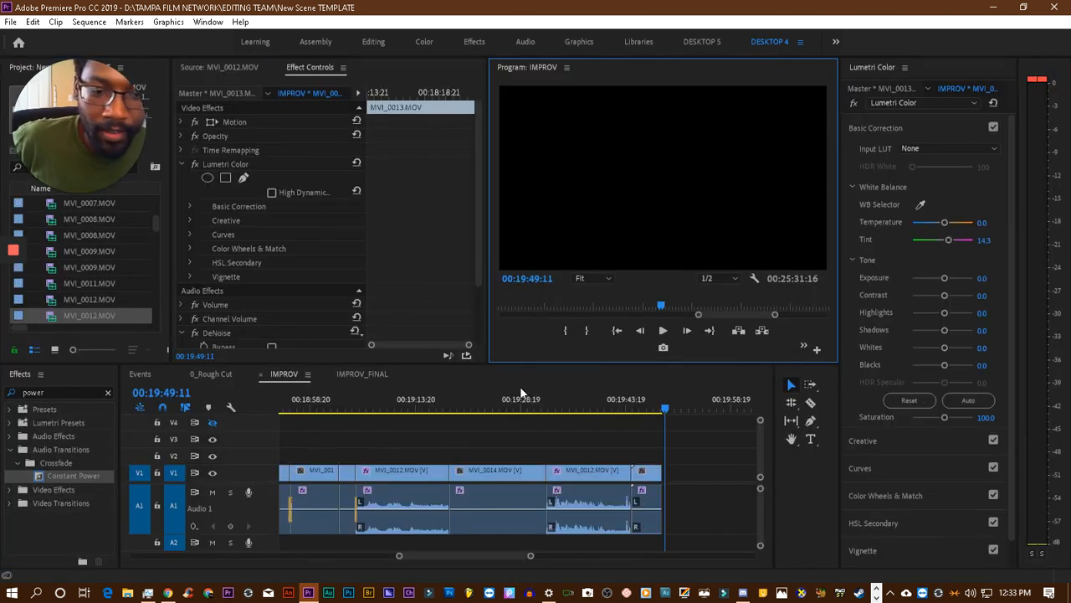
# - Preview the two leftover clips after the gap at about 00:20:13 and delete the second one, MVI_0013.MOV
pyautogui.hscroll(-3, 491, 414)
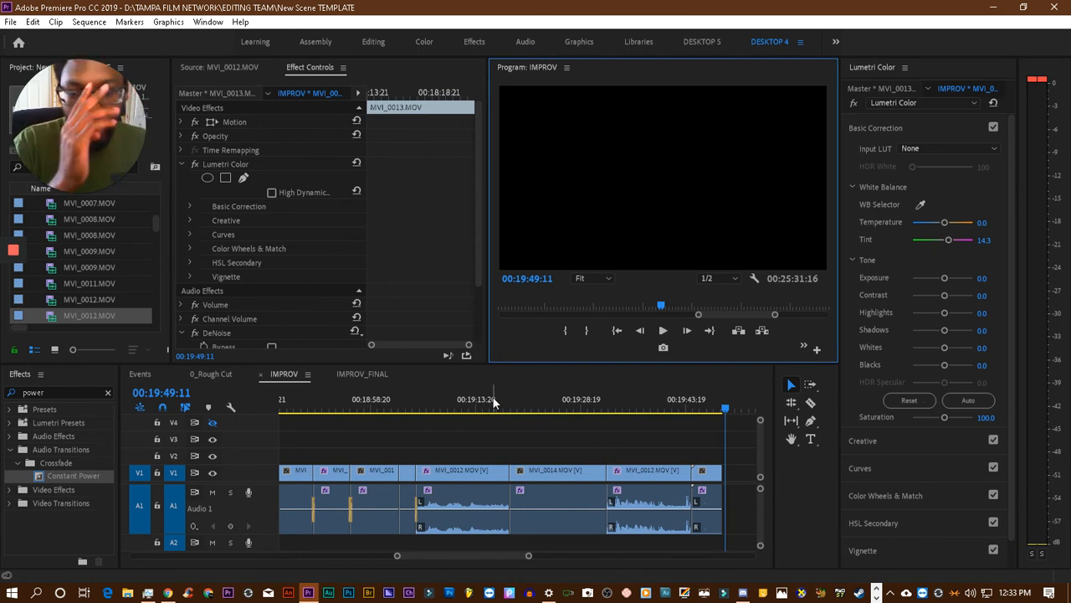
pyautogui.hscroll(15, 653, 457)
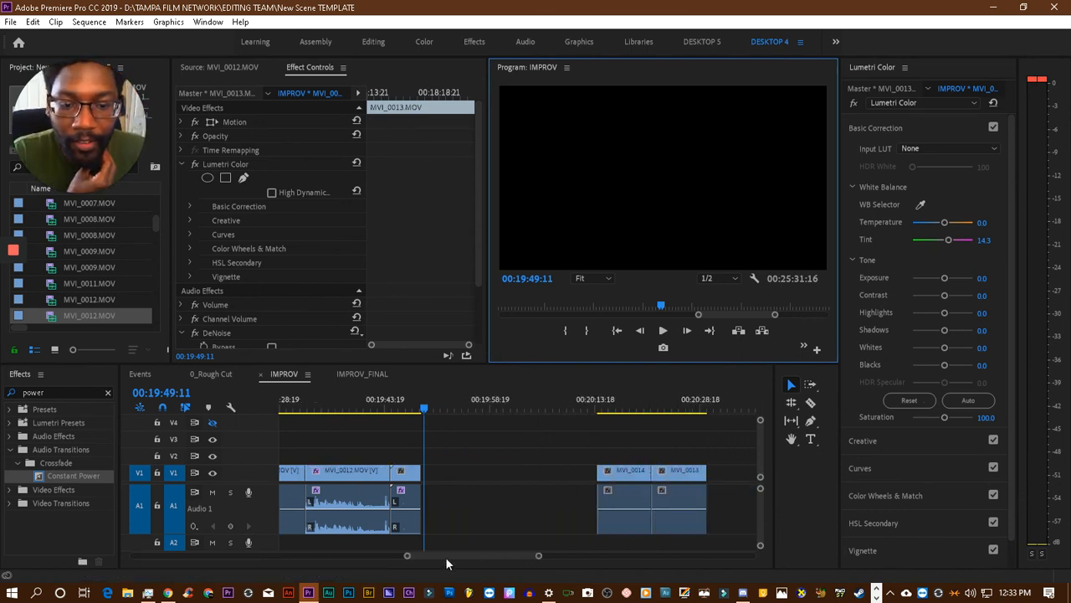
pyautogui.moveTo(407, 556); pyautogui.dragTo(399, 556)
pyautogui.hscroll(2, 628, 448)
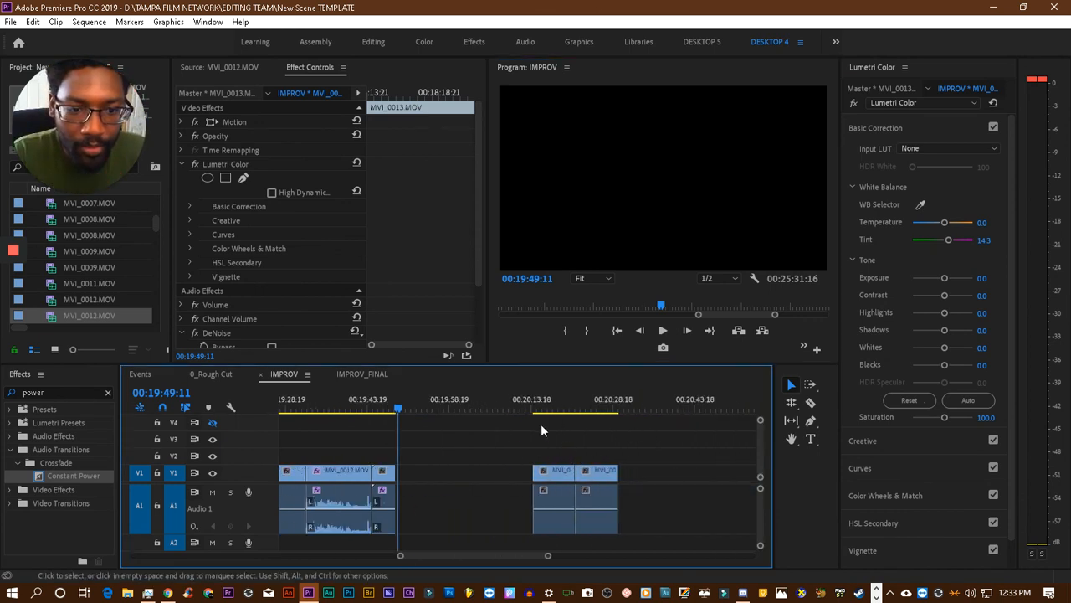
pyautogui.click(530, 403)
pyautogui.click(541, 406)
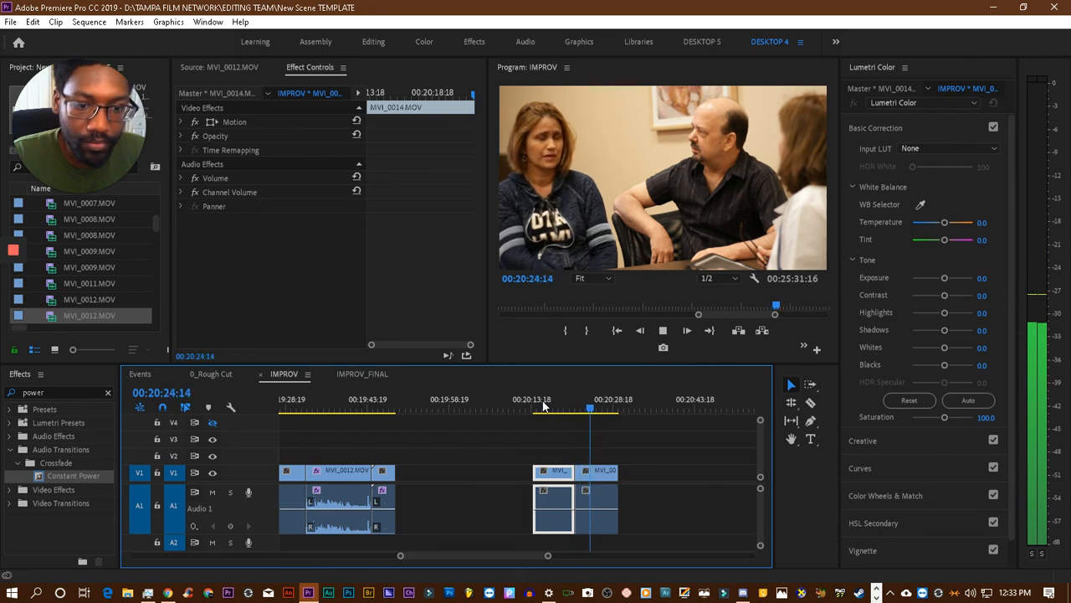
pyautogui.click(607, 477)
pyautogui.press('Delete')
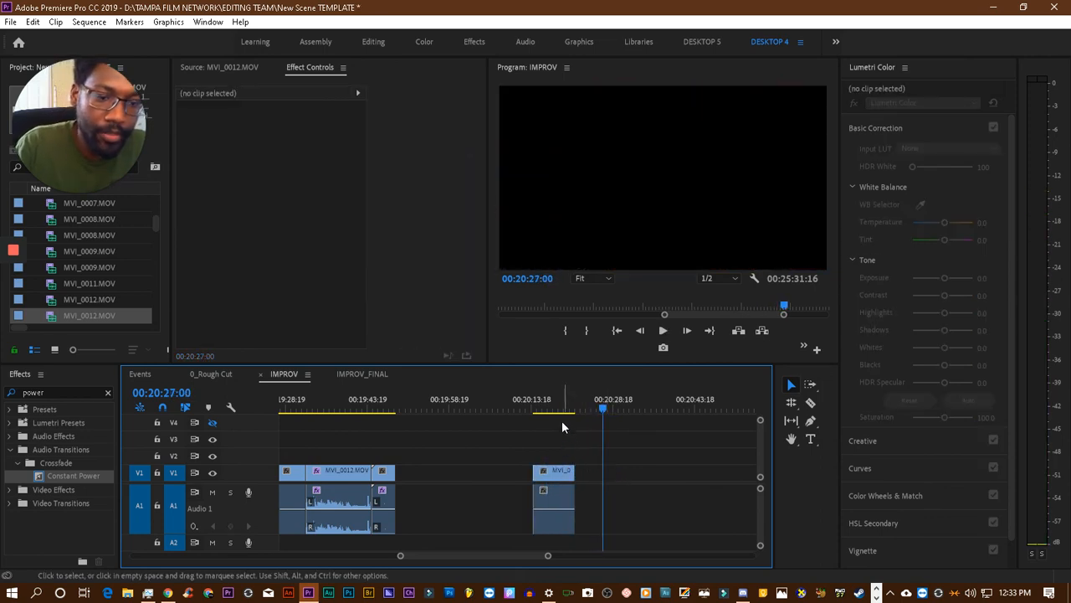
# - Check the remaining leftover MVI_0014.MOV clip at 00:20:16:14 against the end of the finished scene
pyautogui.click(547, 407)
pyautogui.scroll(-3, 603, 437)
pyautogui.scroll(3, 615, 438)
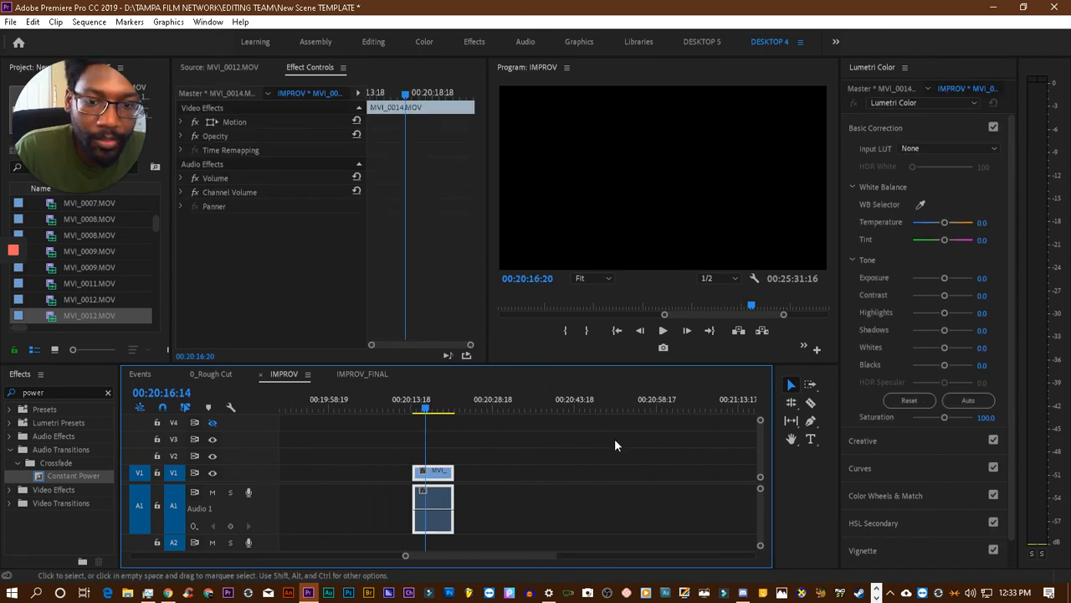
pyautogui.scroll(-3, 578, 427)
pyautogui.scroll(-3, 552, 428)
pyautogui.scroll(5, 527, 433)
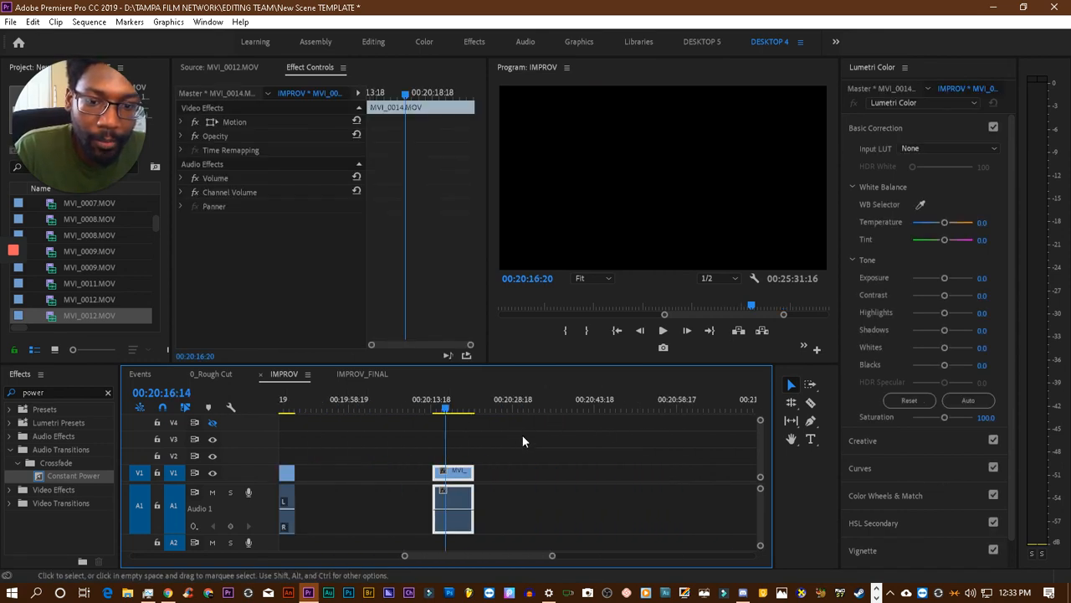
pyautogui.scroll(-3, 508, 435)
pyautogui.scroll(7, 469, 441)
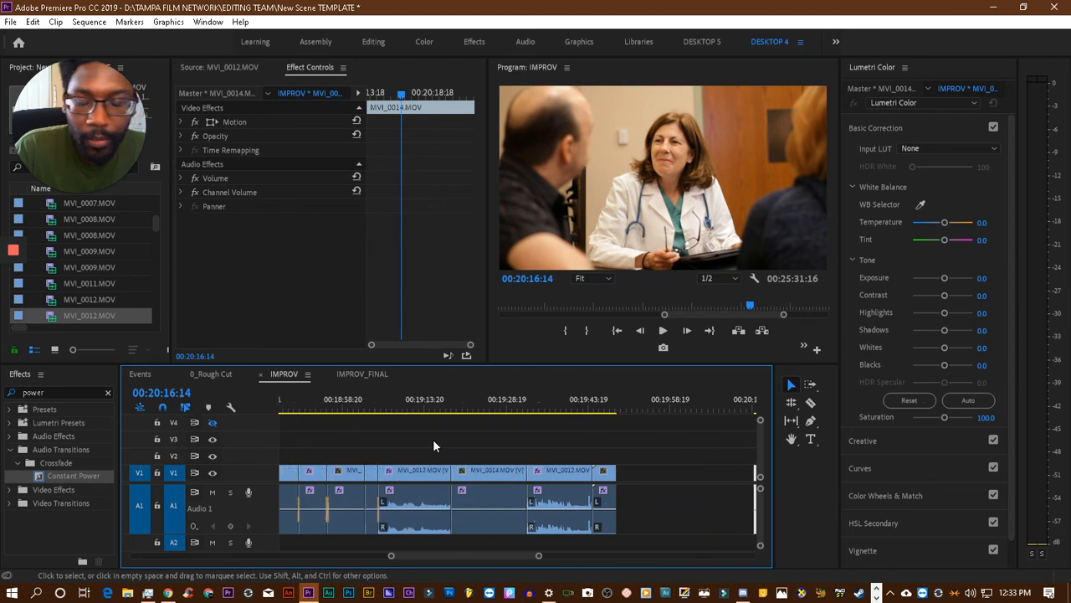
pyautogui.scroll(-3, 444, 443)
pyautogui.scroll(-3, 473, 452)
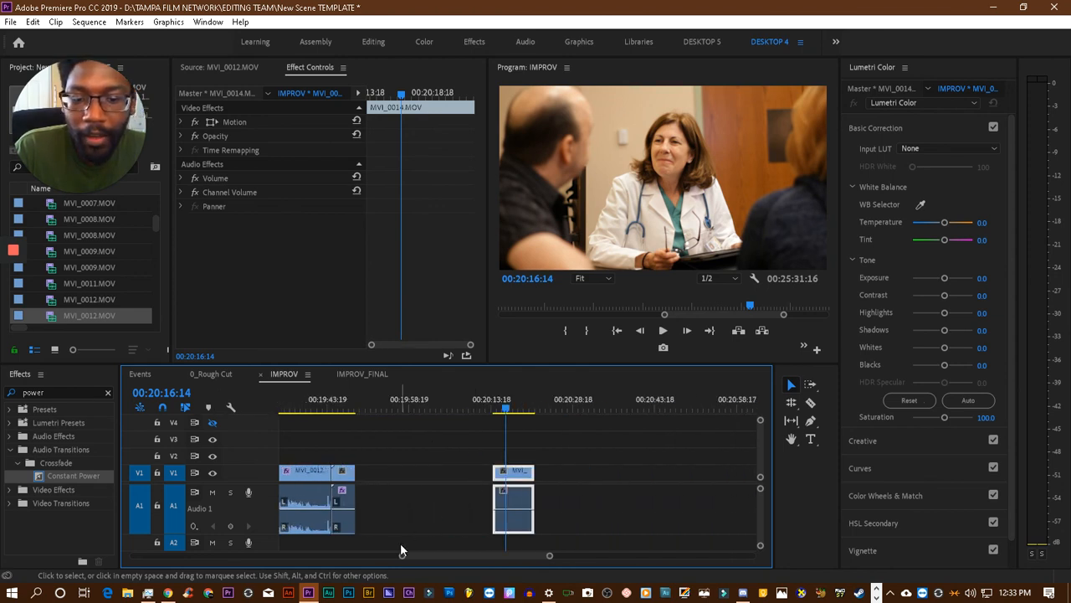
# - Survey the other scenes across the whole IMPROV sequence and preview the MVI_0044.MOV clip at 00:22:50:20
pyautogui.moveTo(400, 555); pyautogui.dragTo(301, 572)
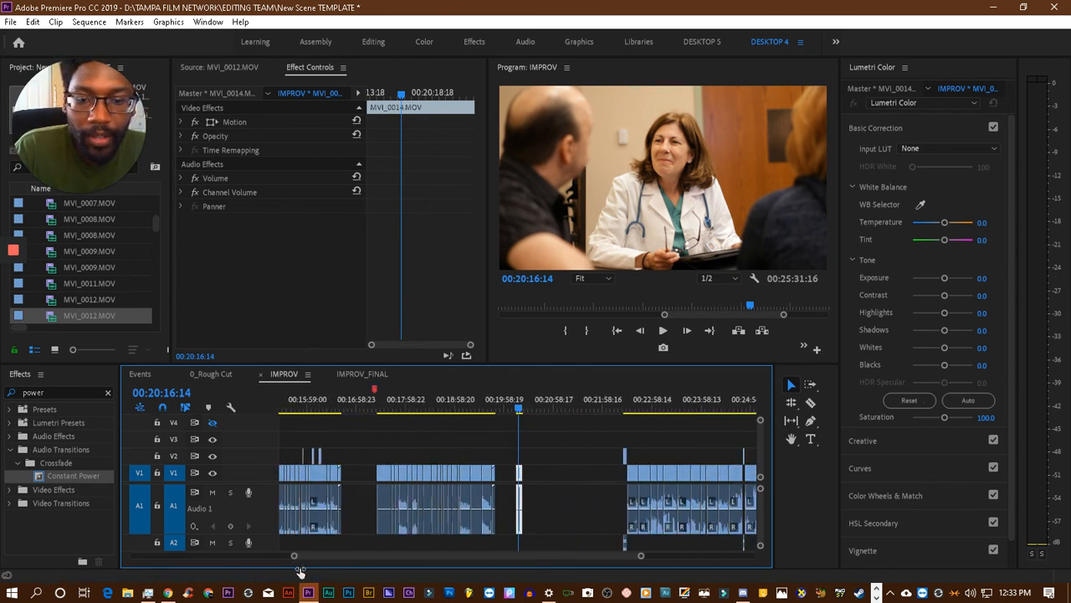
pyautogui.scroll(3, 314, 469)
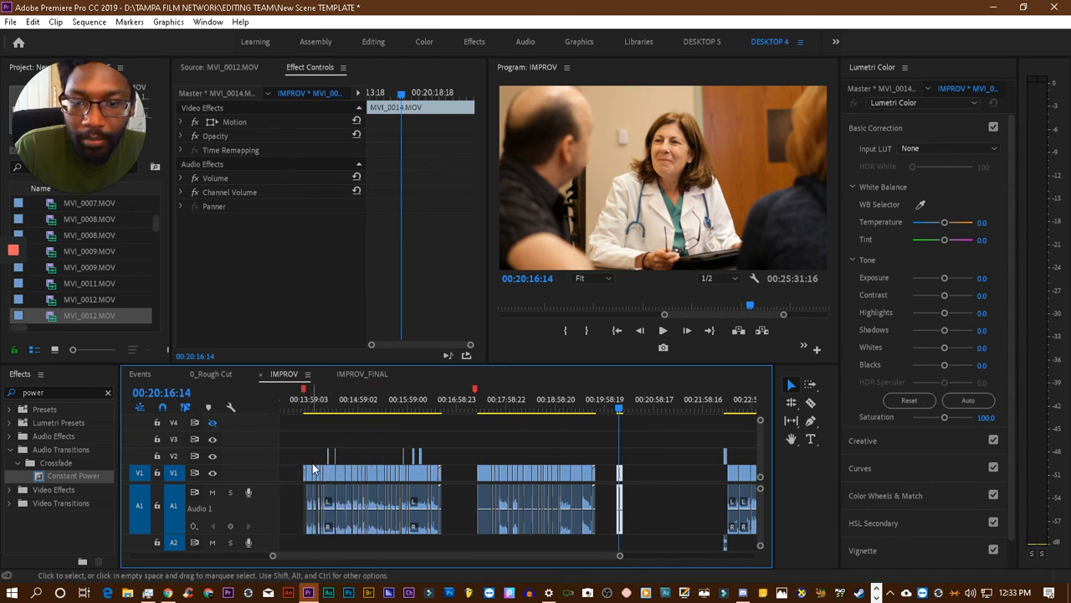
pyautogui.scroll(-4, 314, 469)
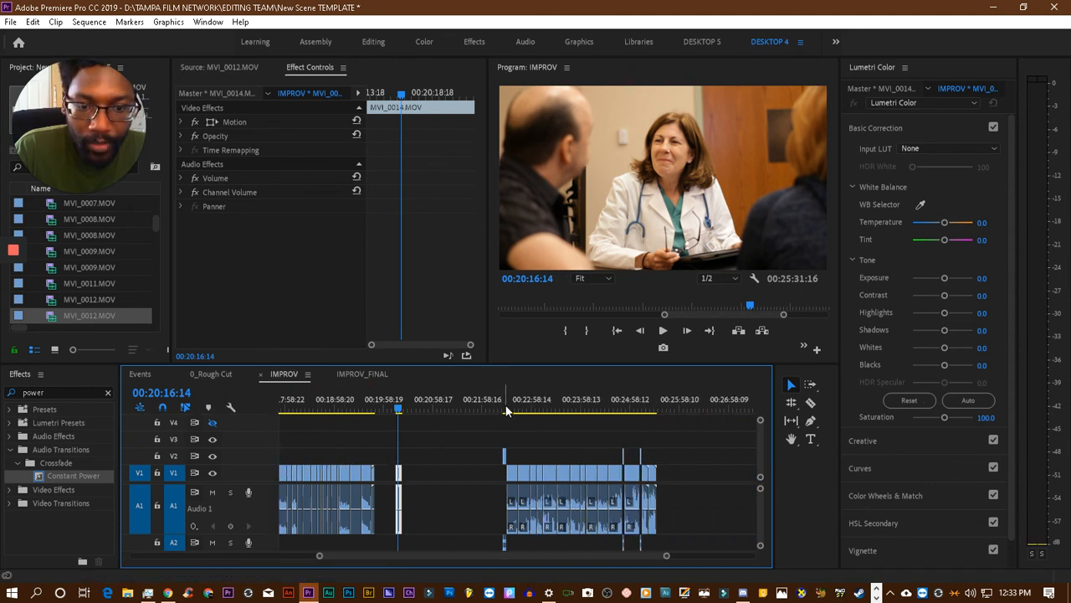
pyautogui.moveTo(506, 410); pyautogui.dragTo(527, 410)
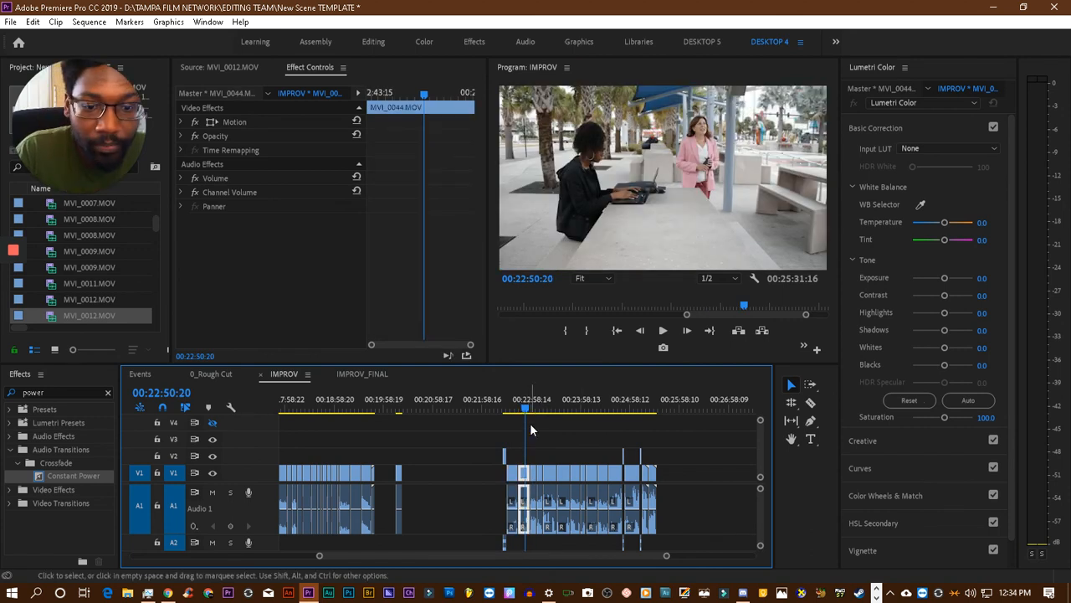
pyautogui.scroll(-3, 586, 406)
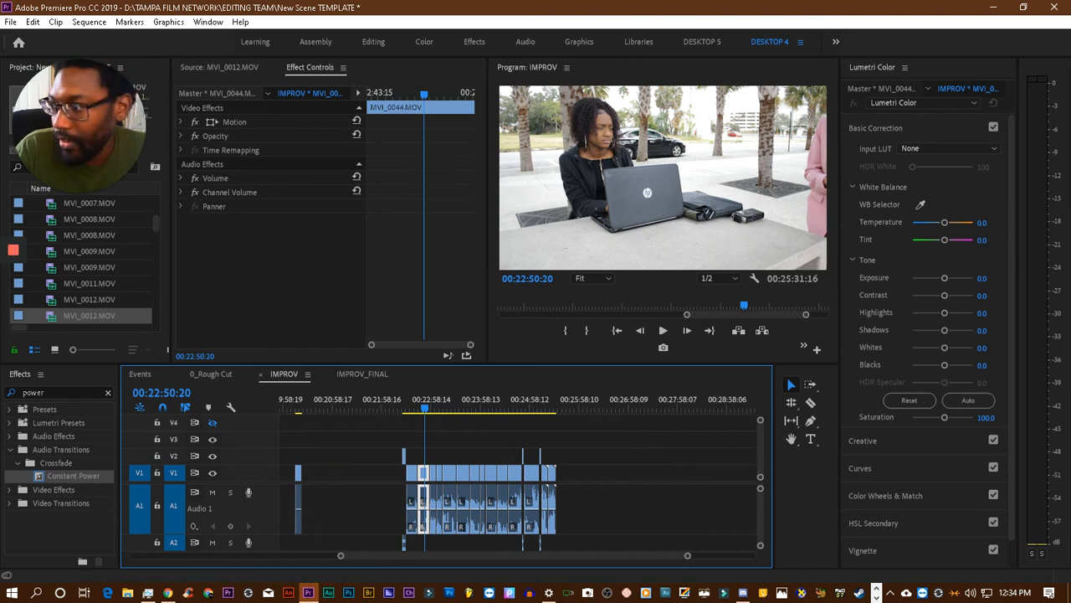
# - Bring the floating Media Browser window into view and browse the COMMUNITY SERVICE, FEB 8-2020 and Hack My Phone footage
pyautogui.moveTo(0, 91); pyautogui.dragTo(705, 105)
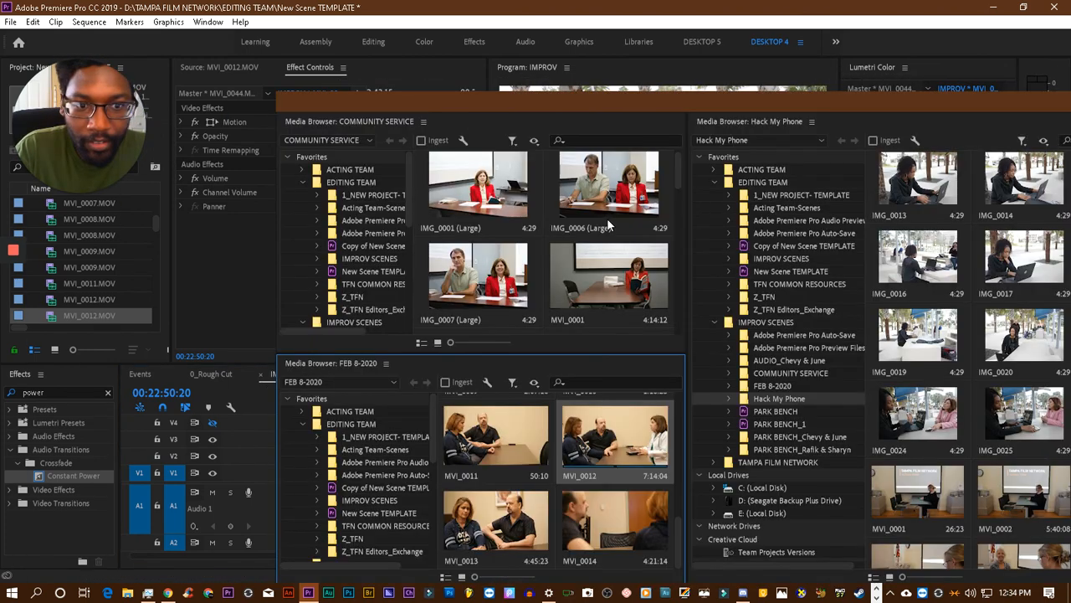
pyautogui.scroll(-3, 626, 266)
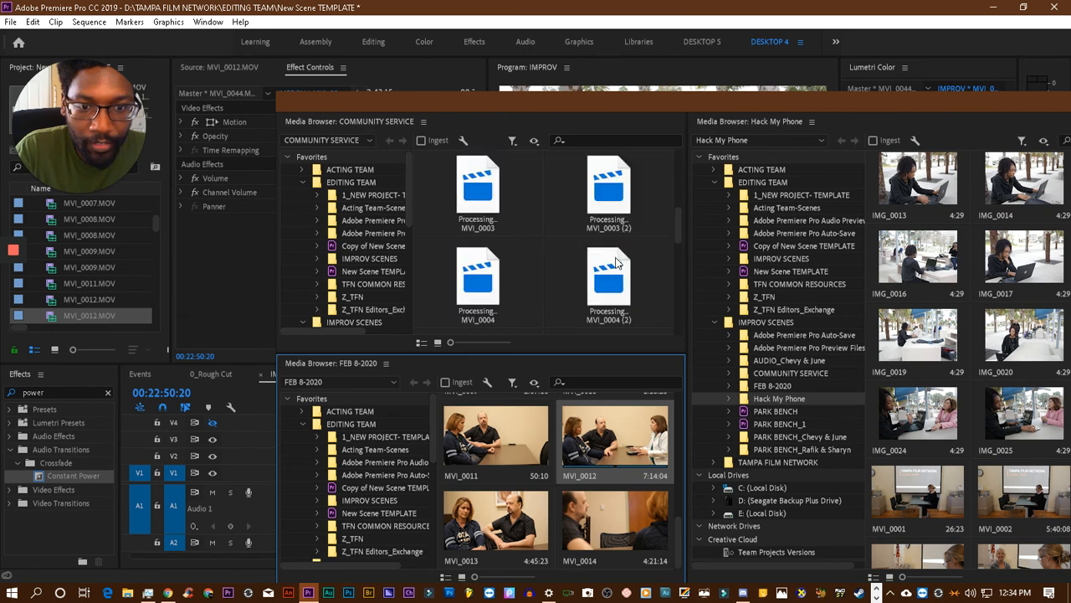
pyautogui.scroll(-1, 615, 261)
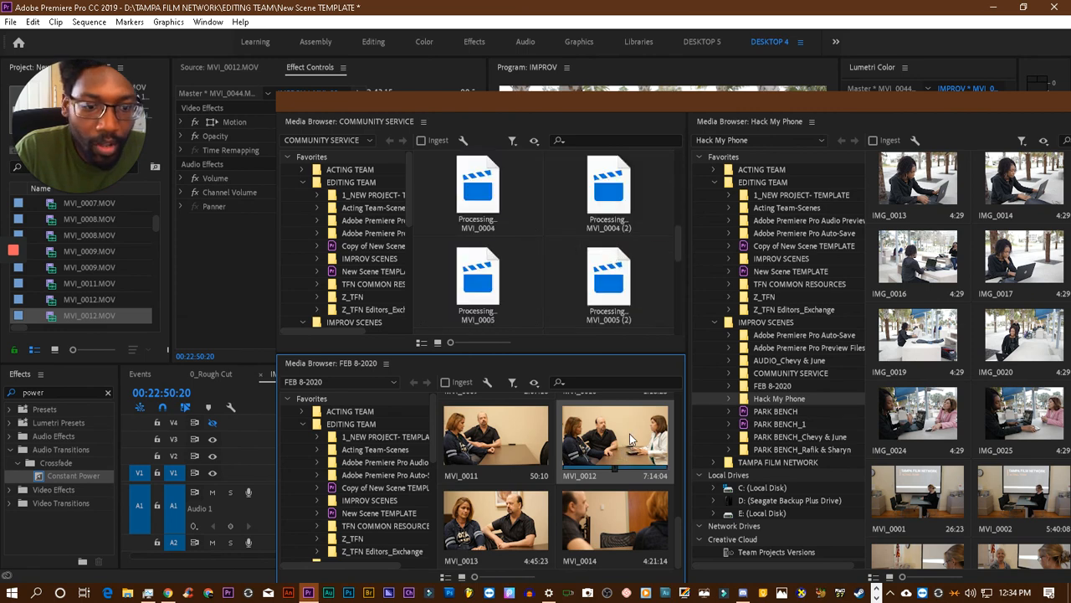
pyautogui.scroll(2, 629, 434)
pyautogui.scroll(3, 634, 434)
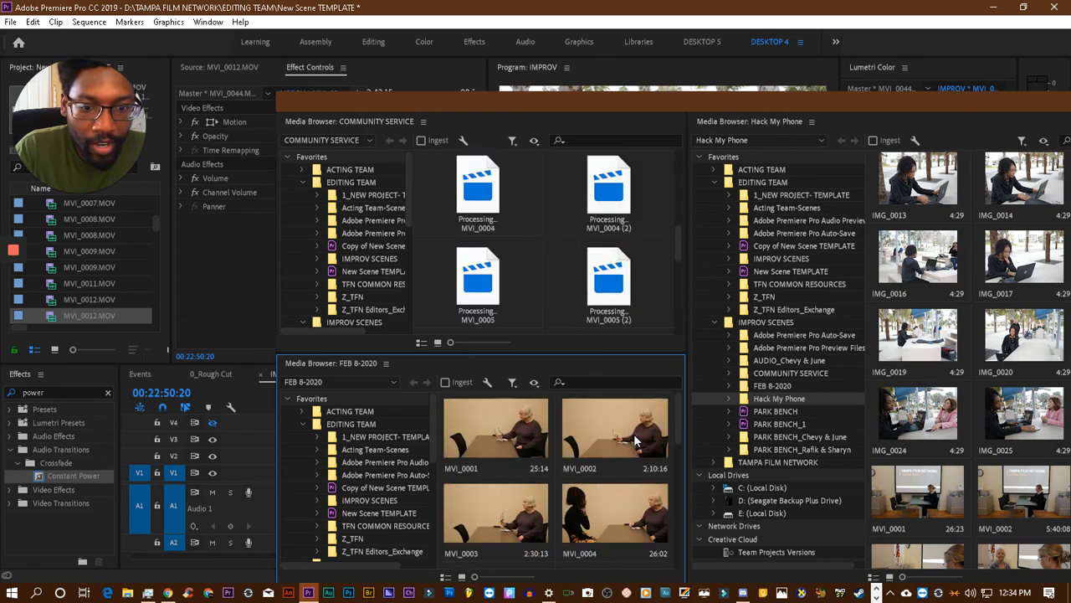
pyautogui.moveTo(655, 100); pyautogui.dragTo(445, 70)
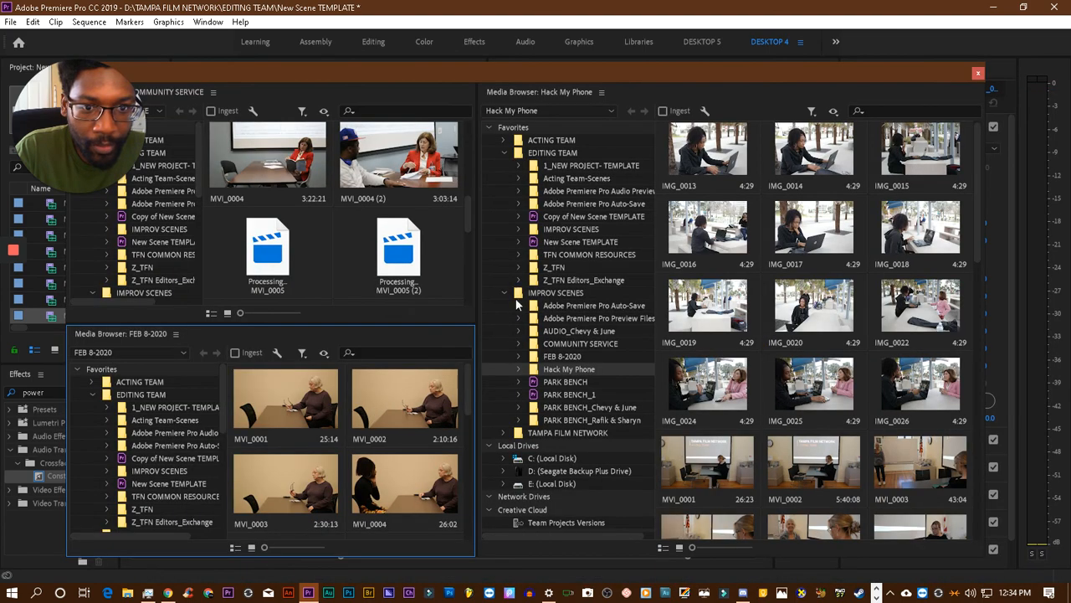
pyautogui.scroll(-1, 711, 327)
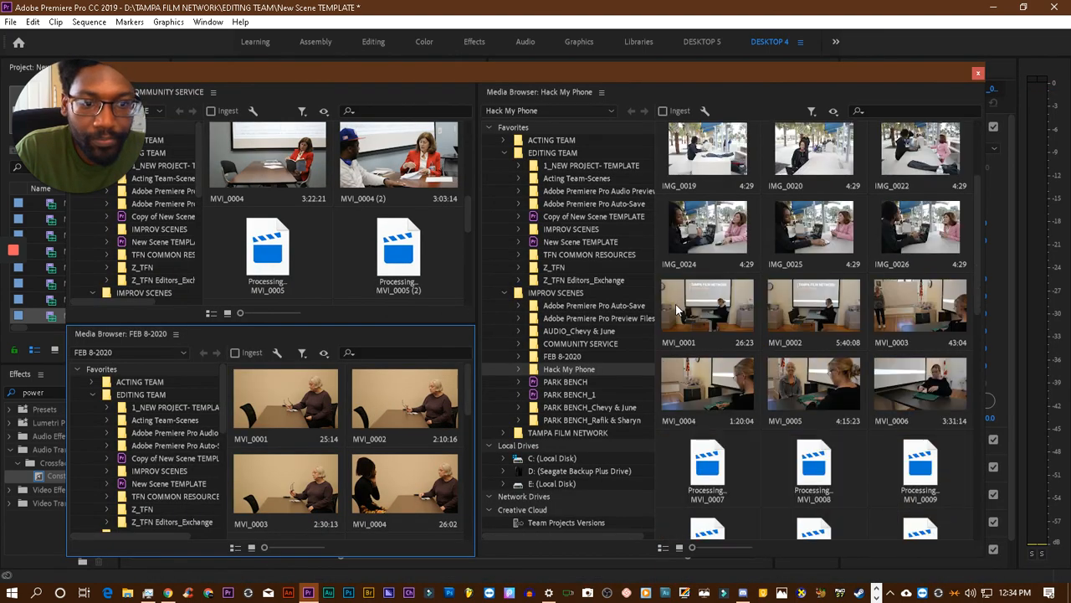
pyautogui.scroll(1, 710, 298)
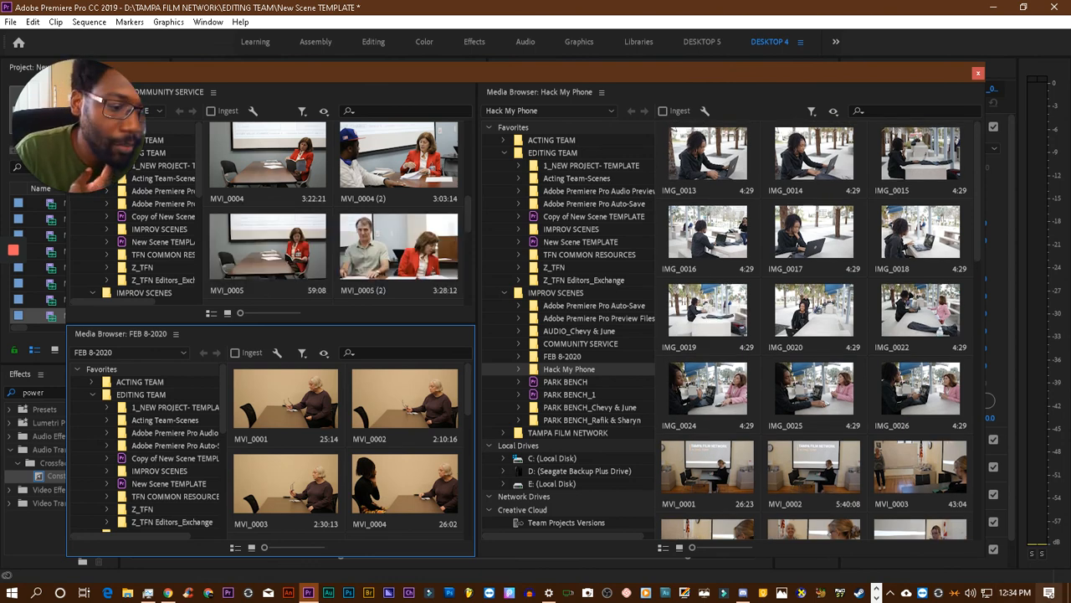
# - Open the system calendar and compare the February 2020 and March 2020 dates
pyautogui.click(1014, 593)
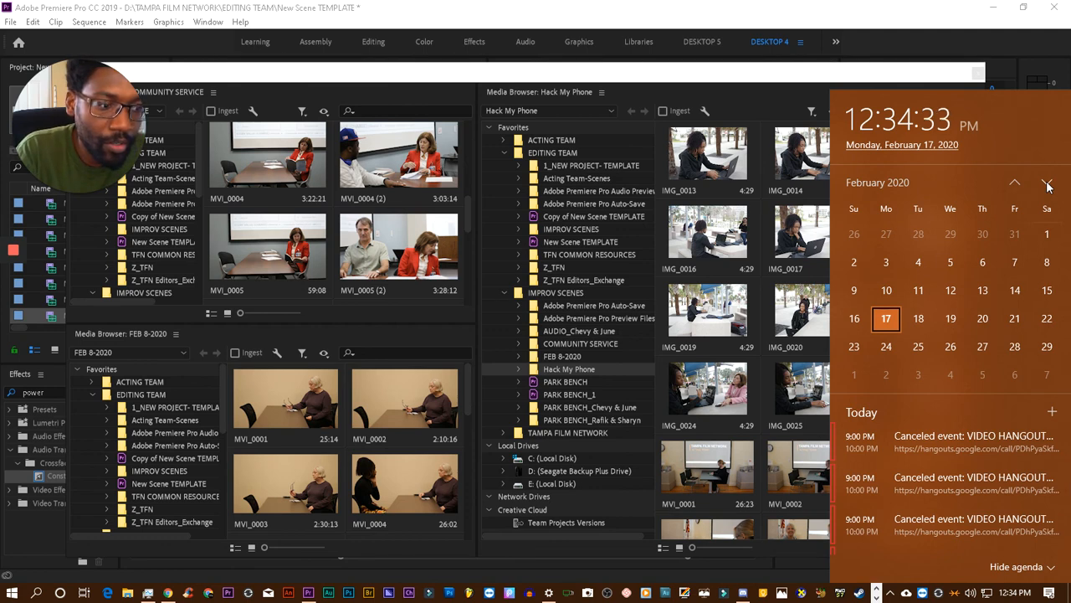
pyautogui.click(1046, 183)
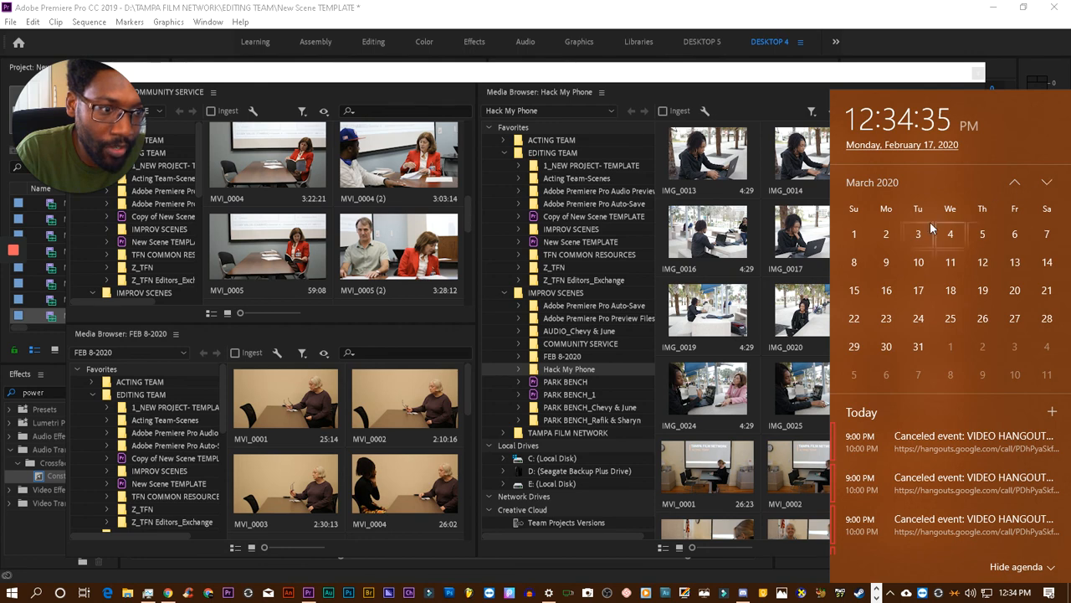
pyautogui.click(1014, 182)
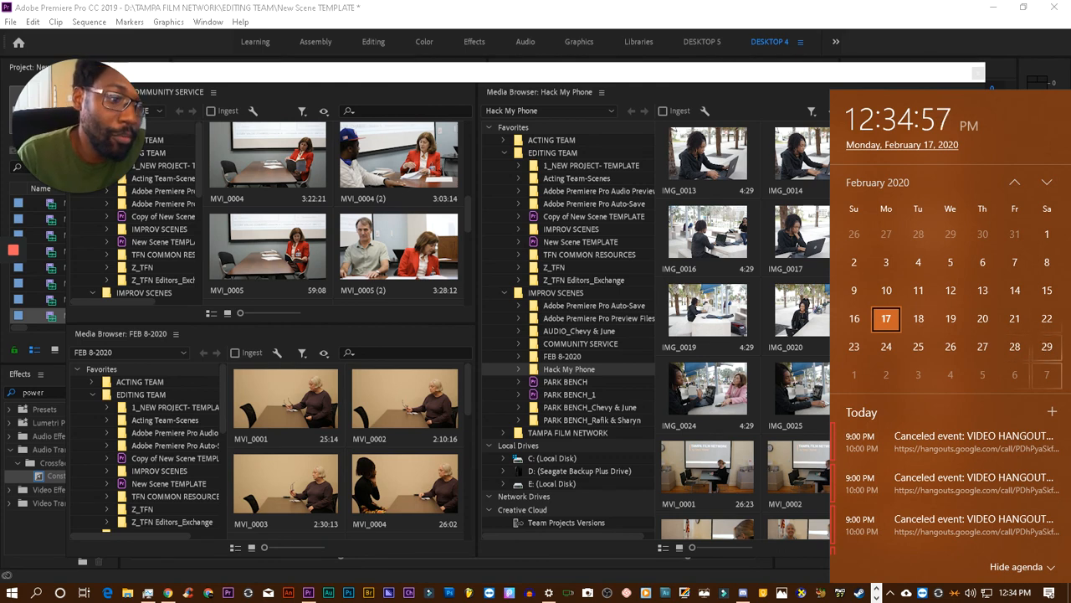
pyautogui.click(1045, 184)
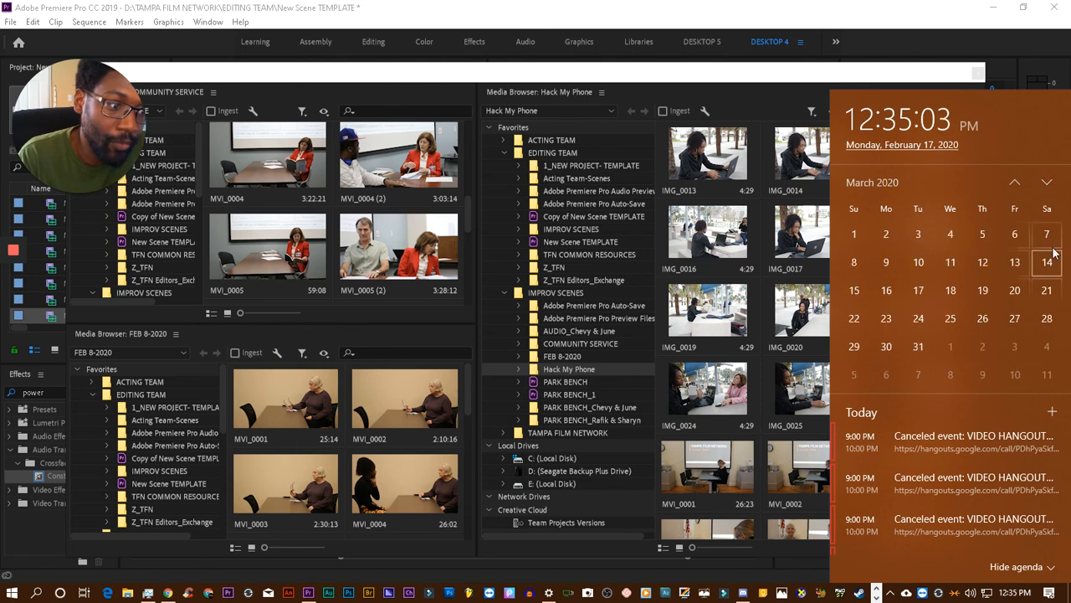
pyautogui.click(1013, 182)
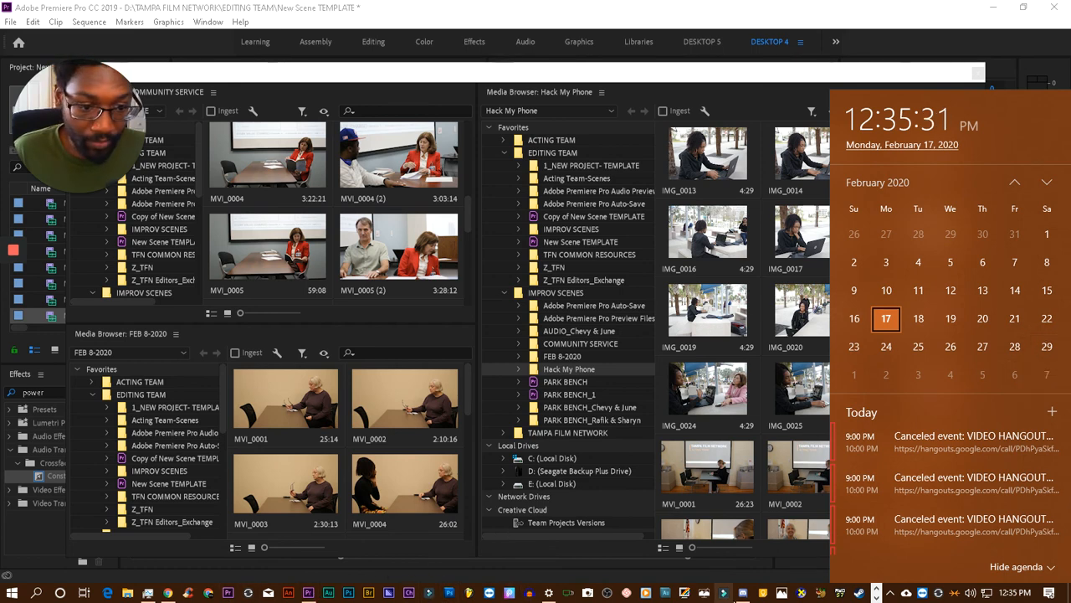
# - Switch to Discord and look through the recent video posts in the TAMPA FILM NETWORK server's testing channel
pyautogui.click(742, 592)
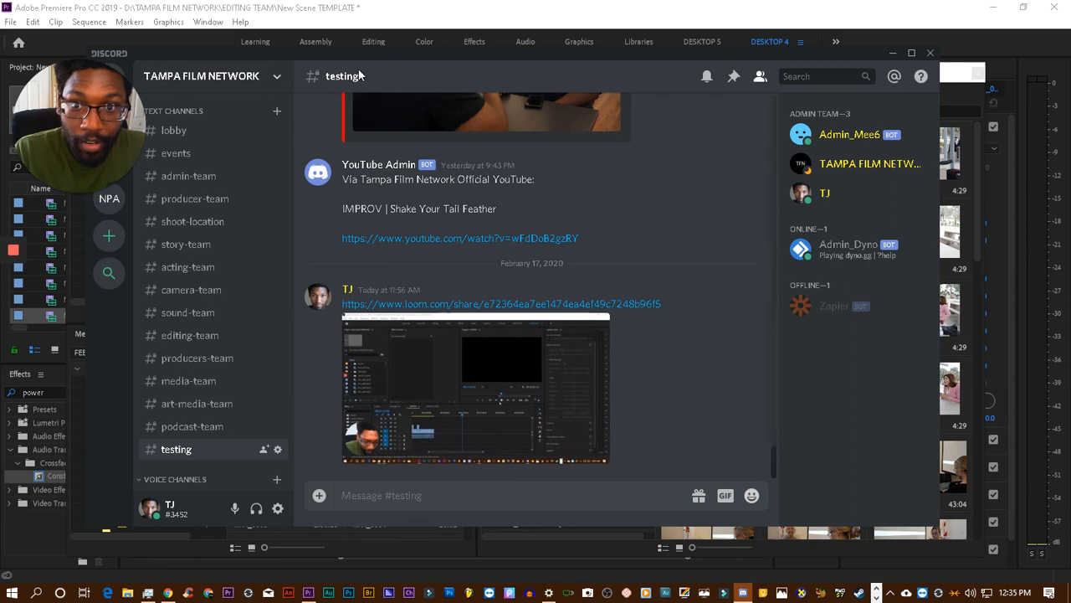
pyautogui.moveTo(214, 51); pyautogui.dragTo(259, 37)
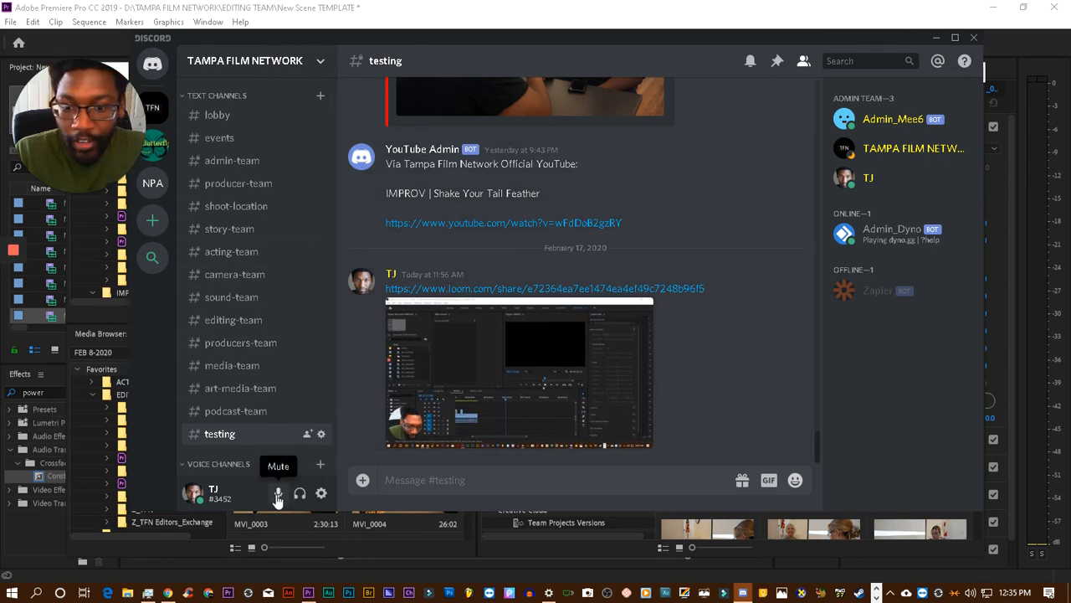
pyautogui.click(321, 493)
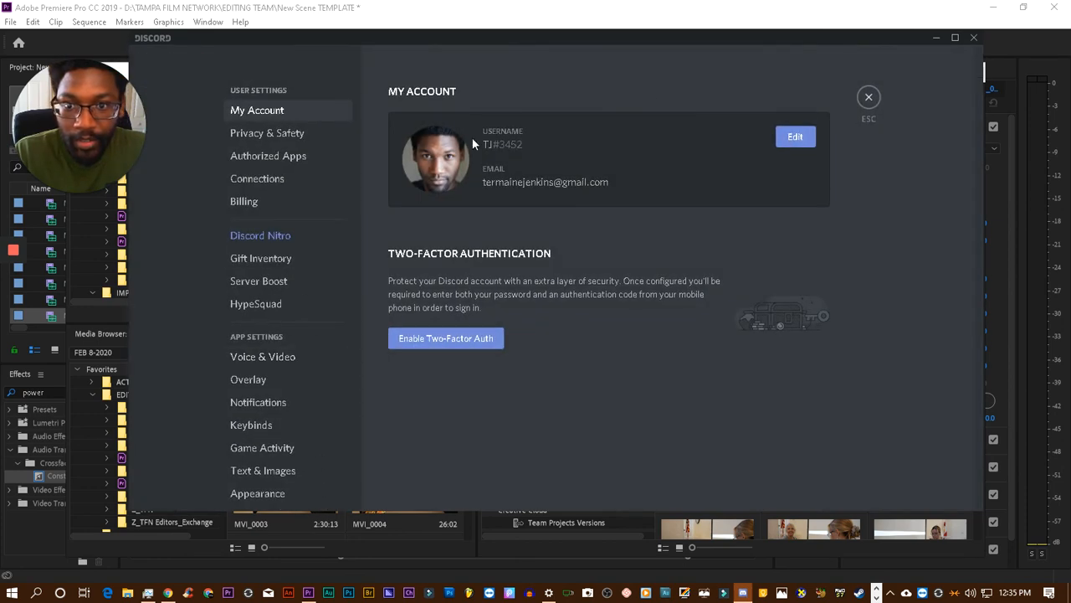
pyautogui.click(869, 99)
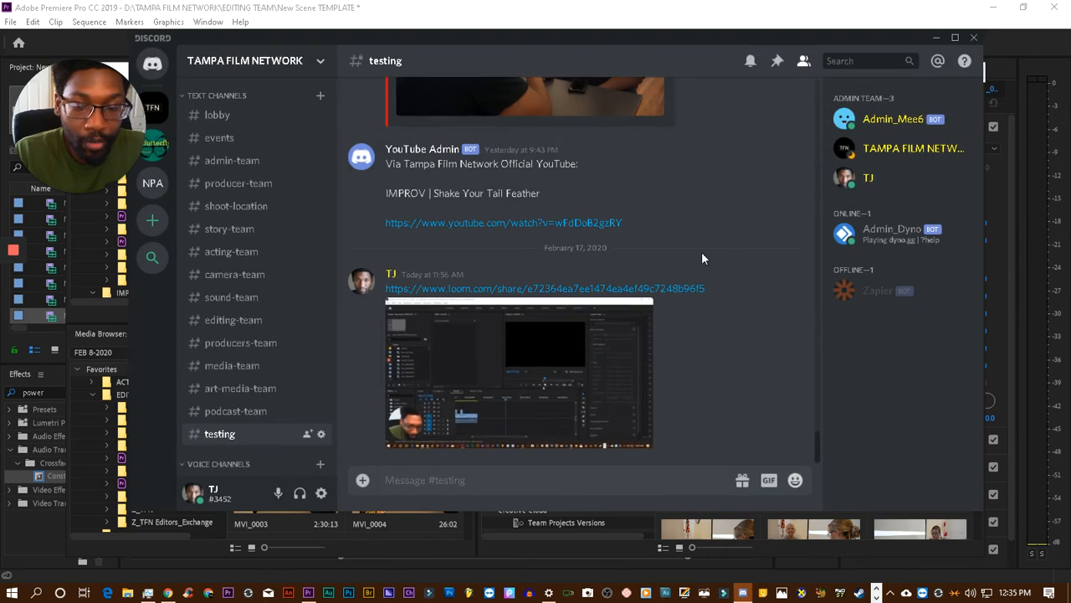
pyautogui.scroll(3, 688, 280)
pyautogui.scroll(2, 687, 280)
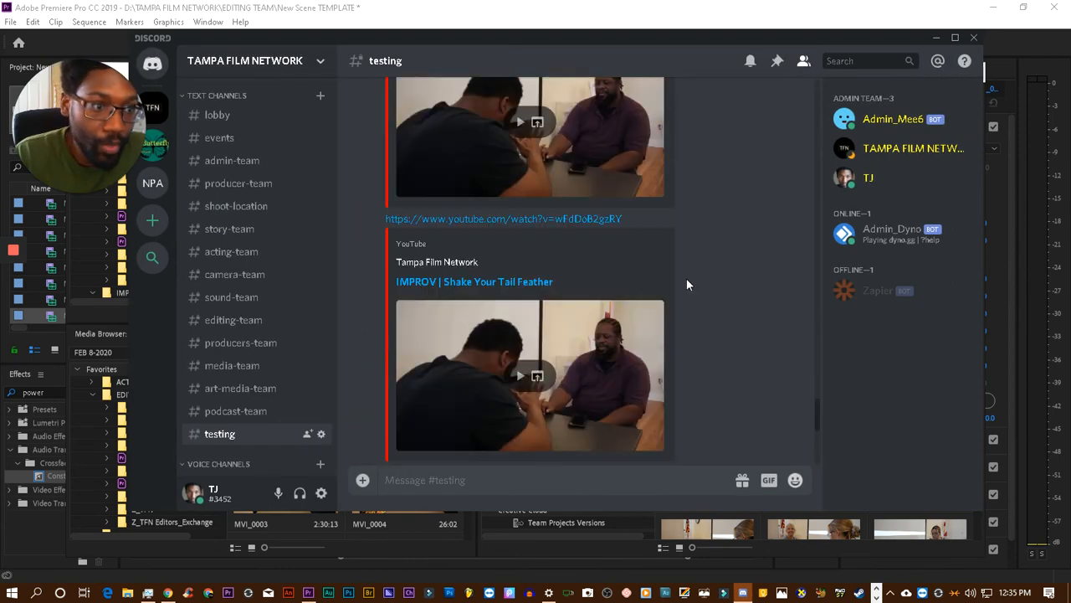
pyautogui.scroll(-5, 687, 284)
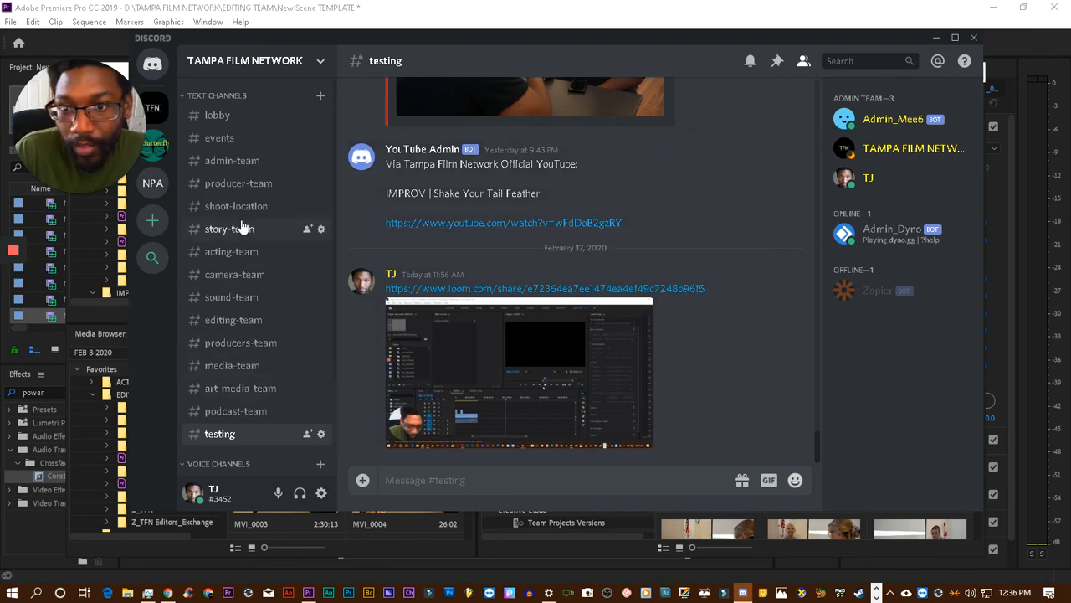
# - Open the events channel and read through the January and February 2020 class and team meeting announcements
pyautogui.click(220, 138)
pyautogui.scroll(3, 536, 352)
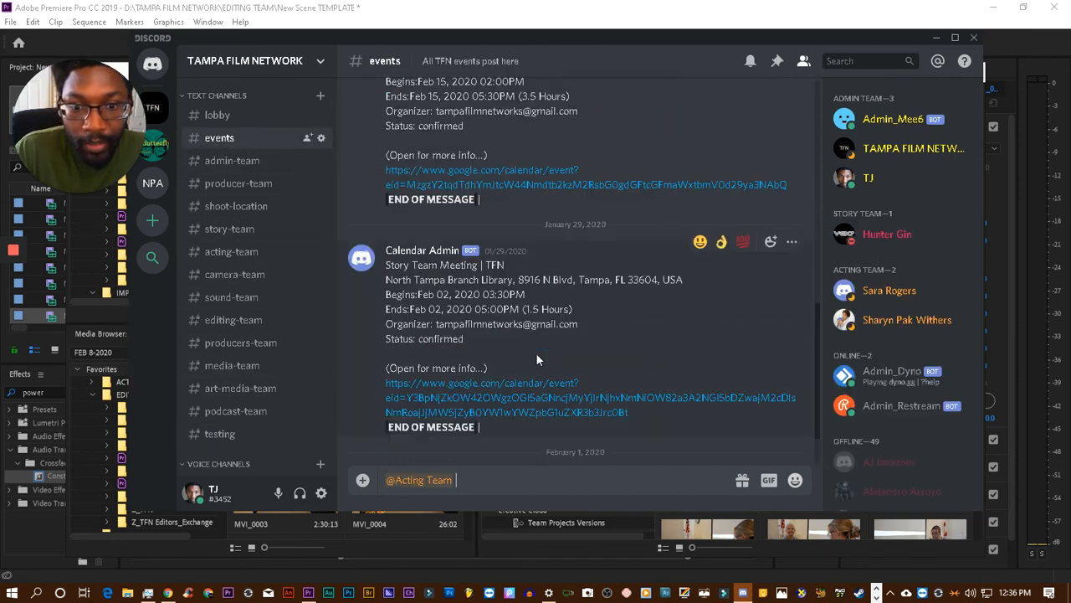
pyautogui.scroll(2, 604, 366)
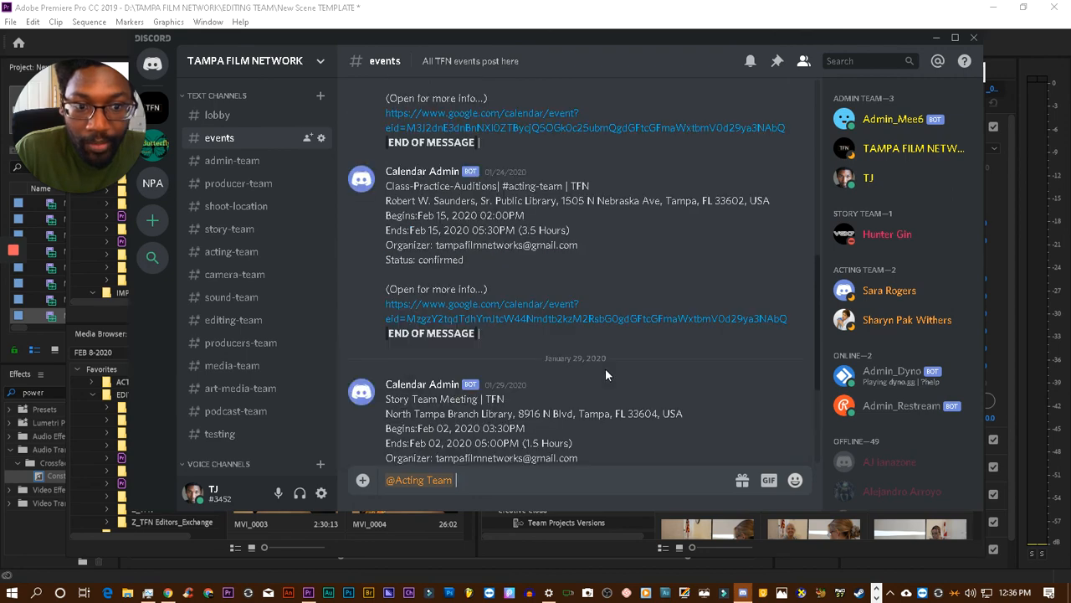
pyautogui.scroll(-2, 603, 368)
pyautogui.scroll(2, 600, 370)
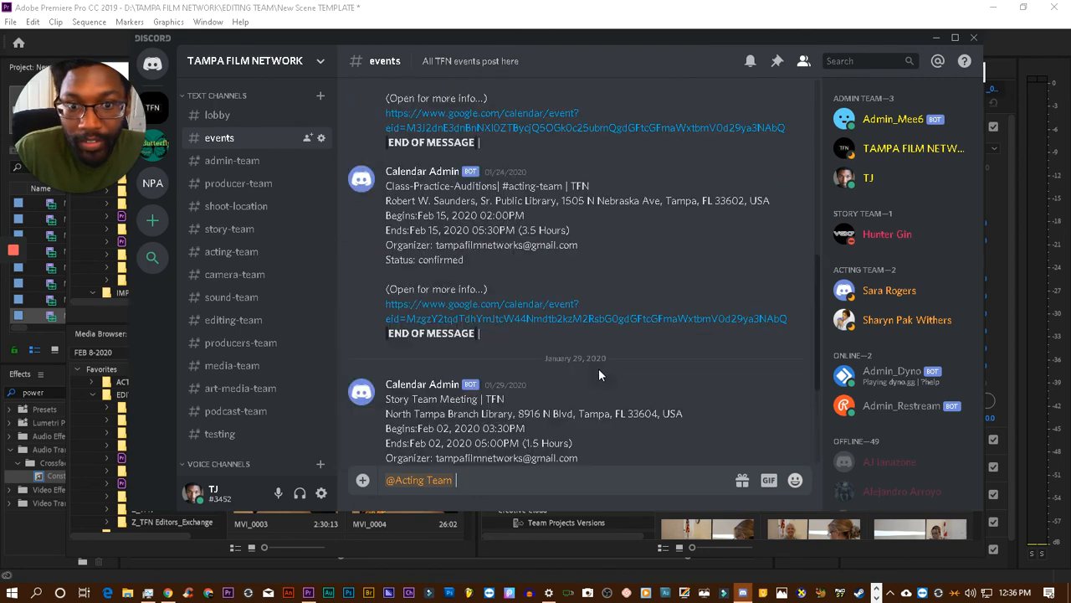
pyautogui.scroll(5, 599, 373)
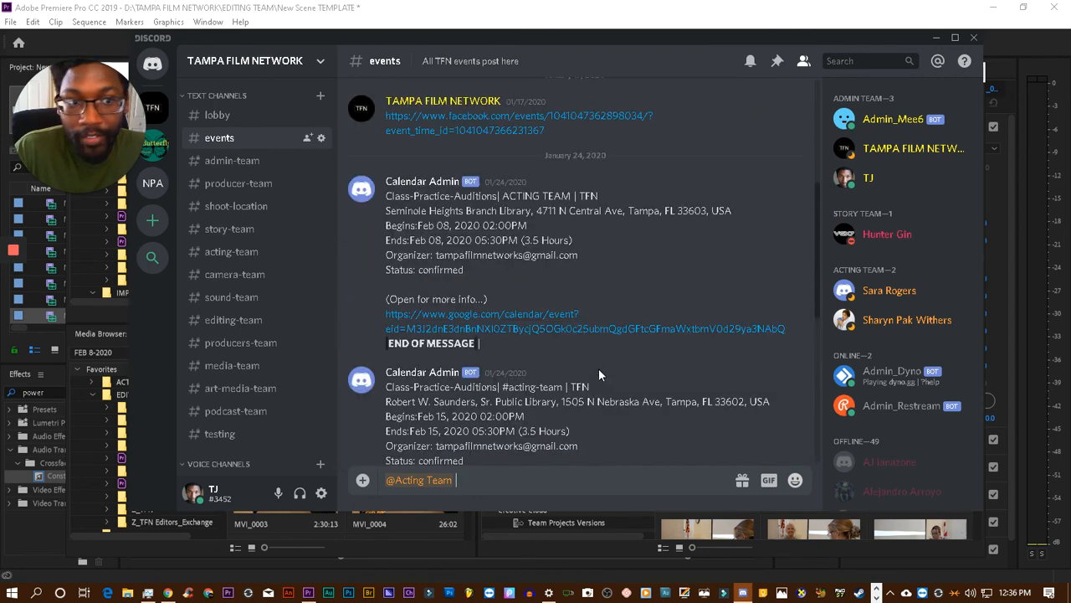
pyautogui.scroll(-3, 594, 373)
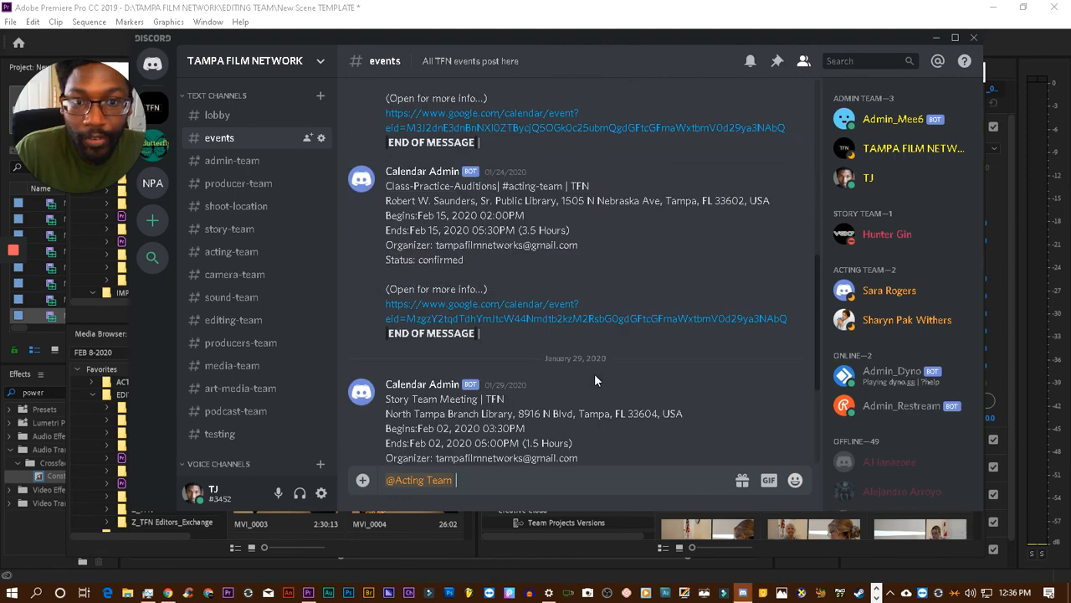
pyautogui.scroll(-2, 667, 416)
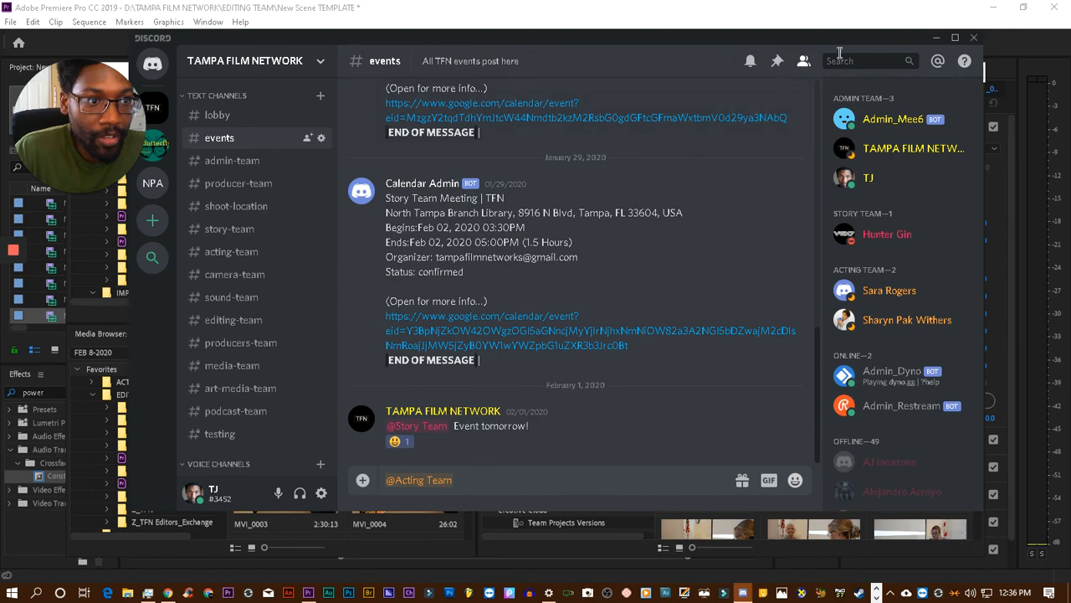
# - Return to Premiere Pro, move the floating Media Browser window out of view and park the playhead in the gap before the last clip group
pyautogui.click(936, 38)
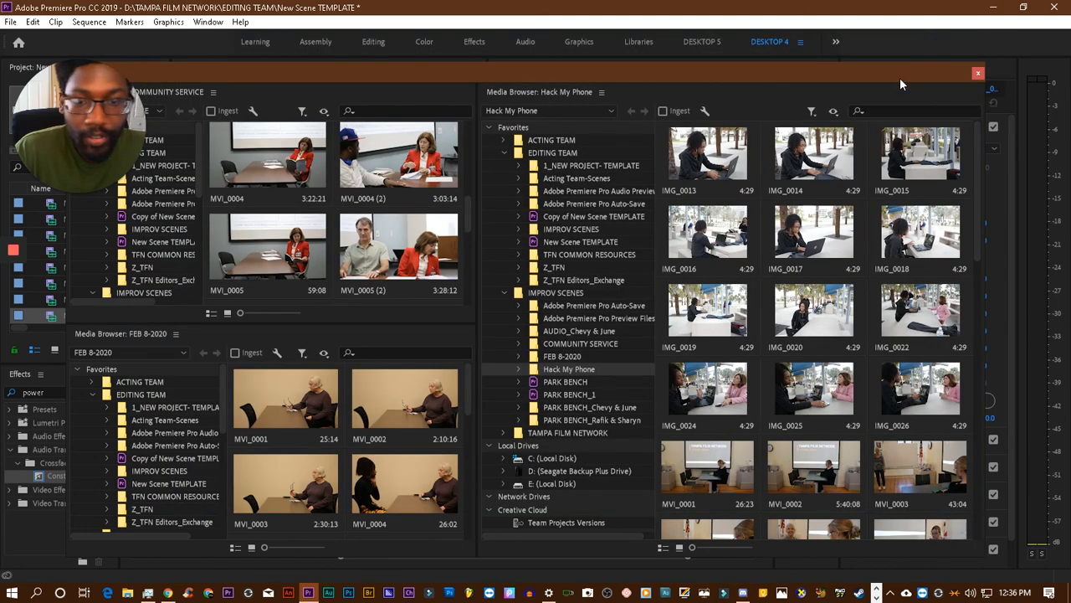
pyautogui.moveTo(900, 78); pyautogui.dragTo(0, 239)
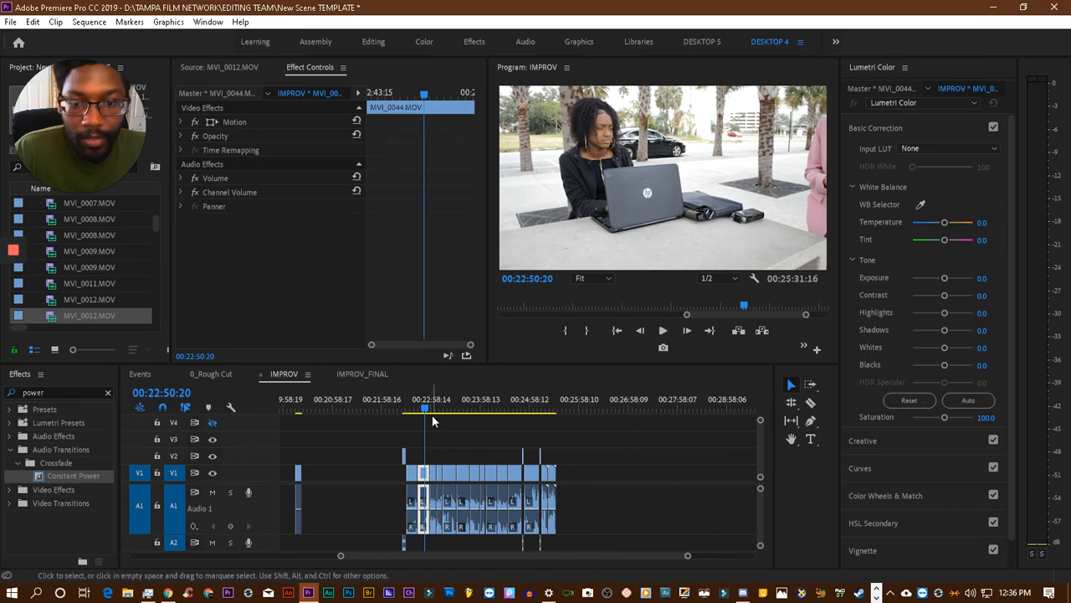
pyautogui.click(383, 409)
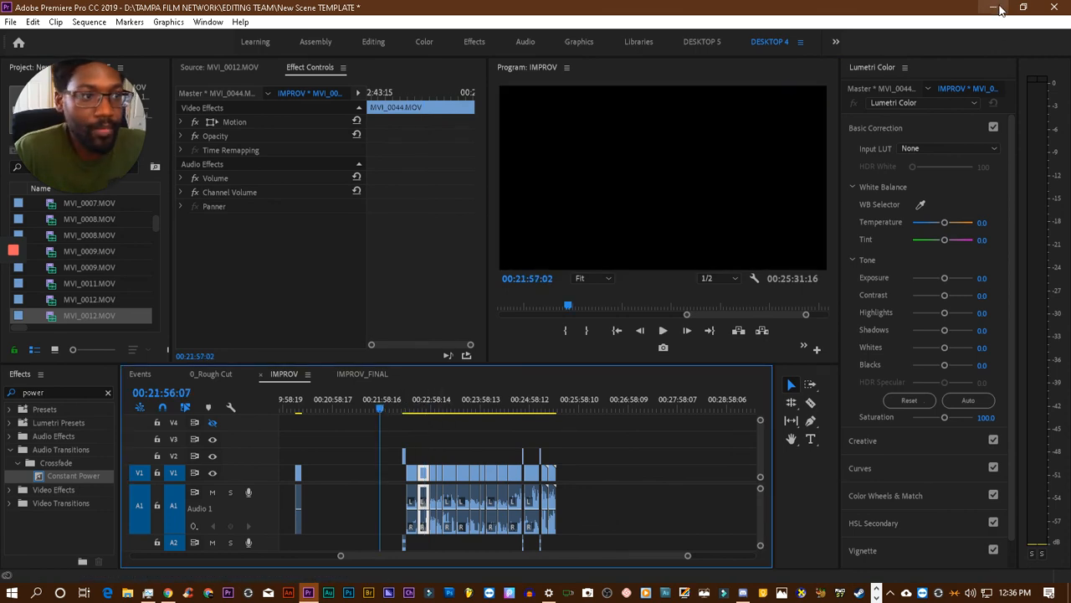